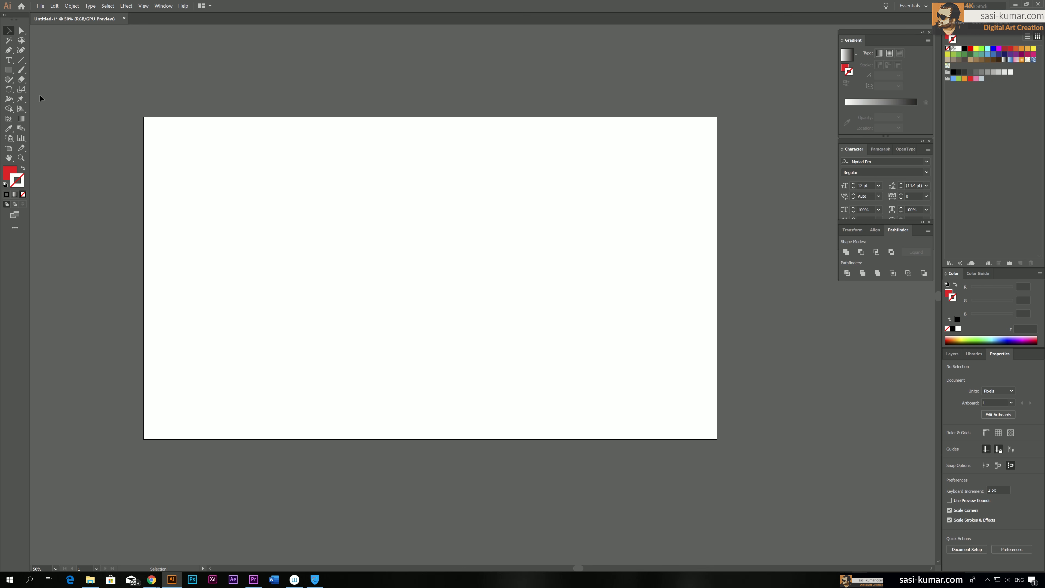
Draw a red rectangle covering the whole artboard and widen it slightly at its left edge to about 1922 × 1079 px
key(m)
drag(143, 117, 718, 439)
click(9, 30)
click(62, 43)
click(255, 136)
drag(288, 66, 306, 62)
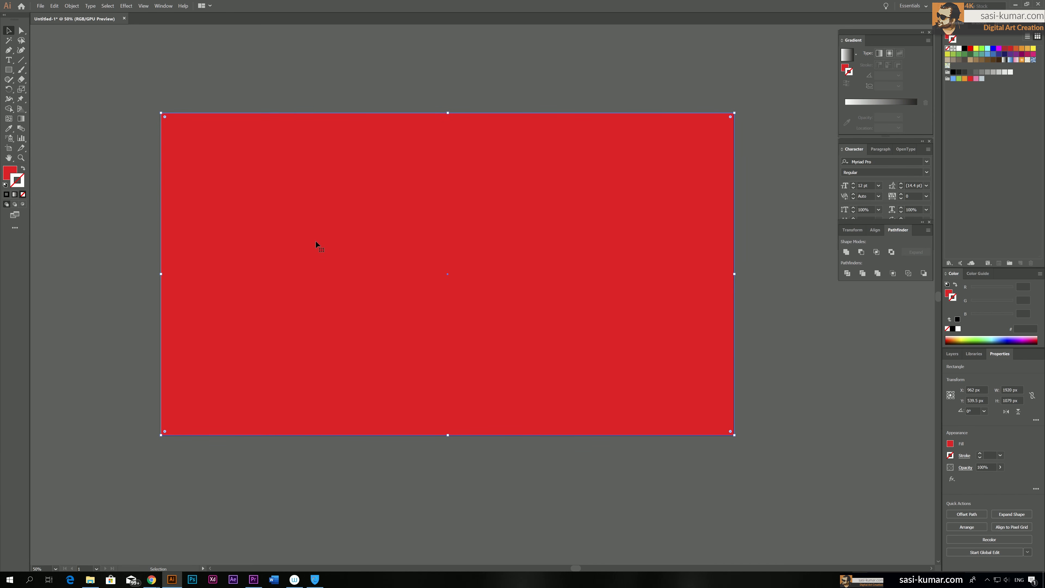
click(126, 267)
click(162, 279)
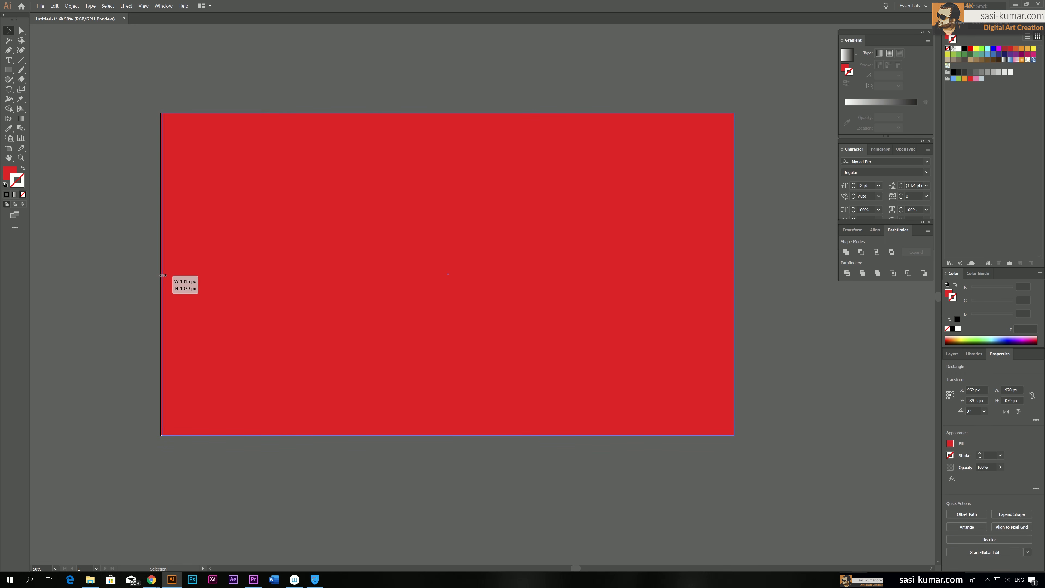
click(38, 103)
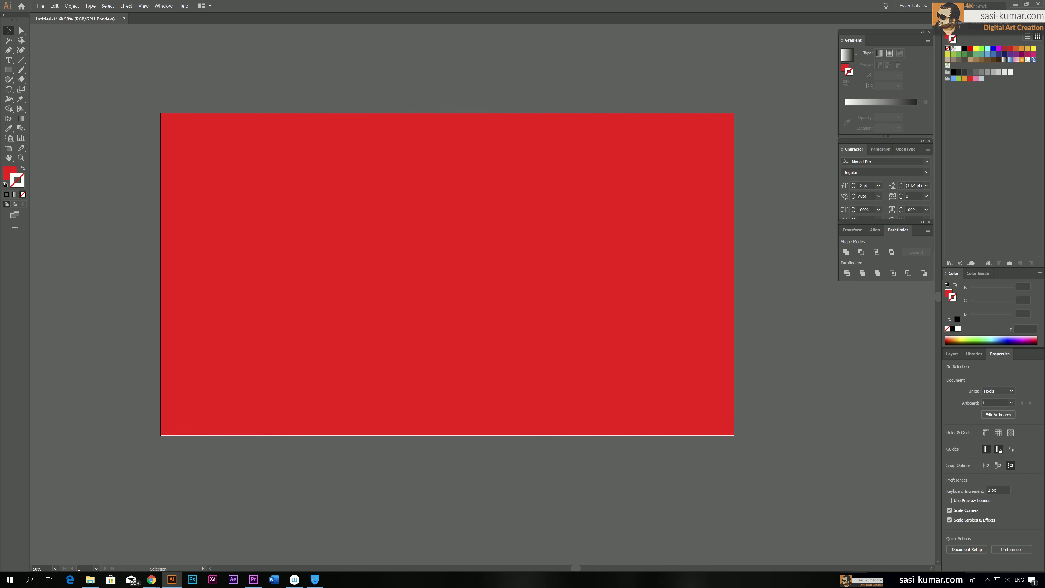
Fill the background rectangle with the white-to-black linear gradient and set its angle to 90°
key(ctrl+z)
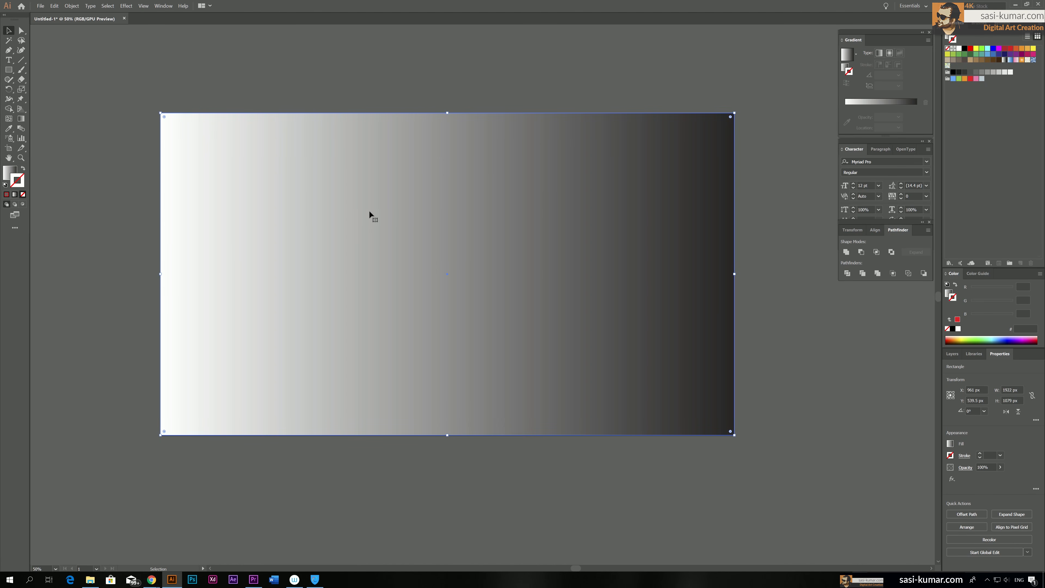
click(9, 174)
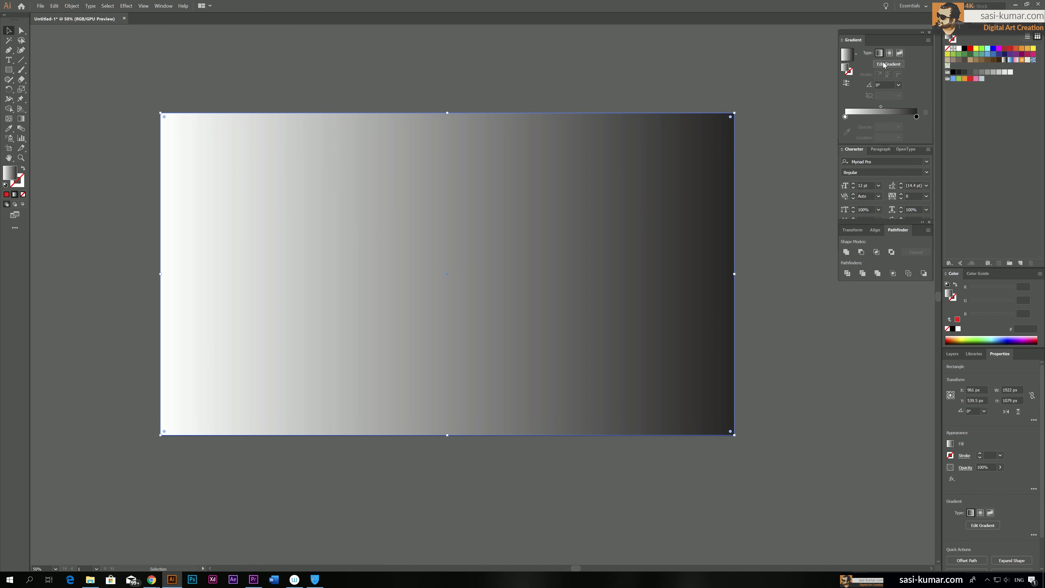
click(878, 85)
key(Return)
key(ctrl+shift+a)
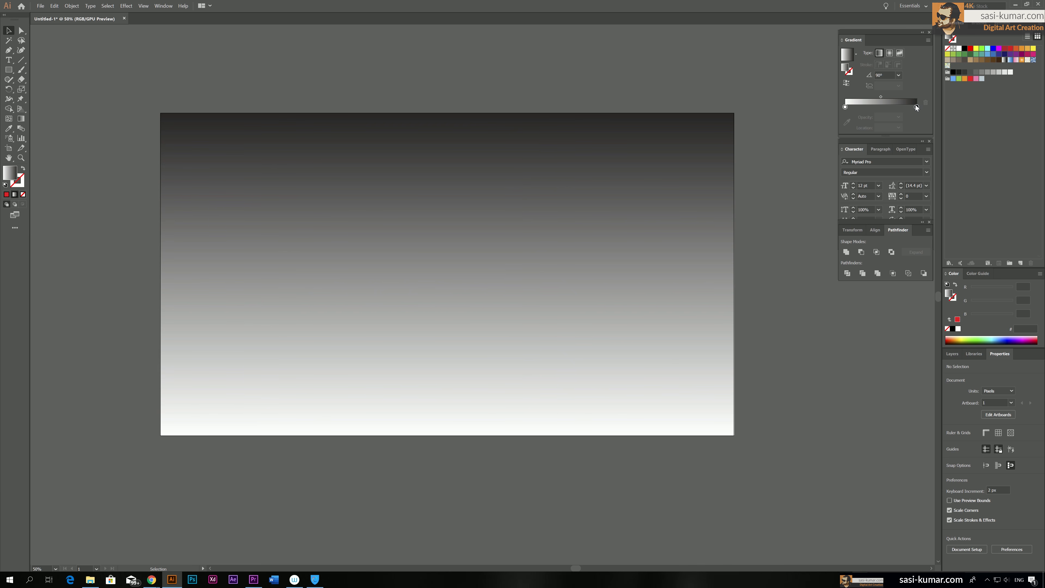
double_click(916, 107)
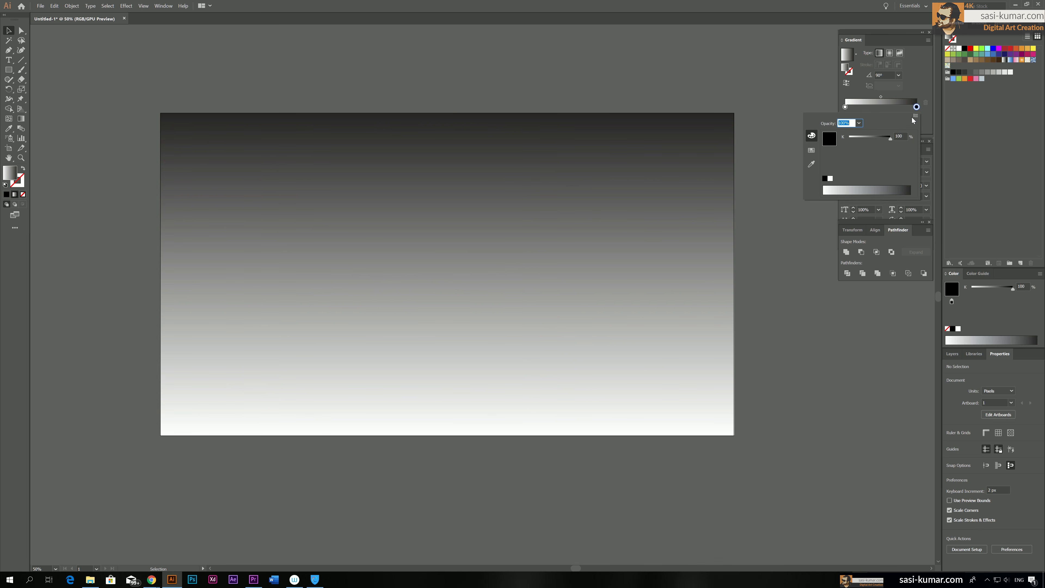
click(915, 115)
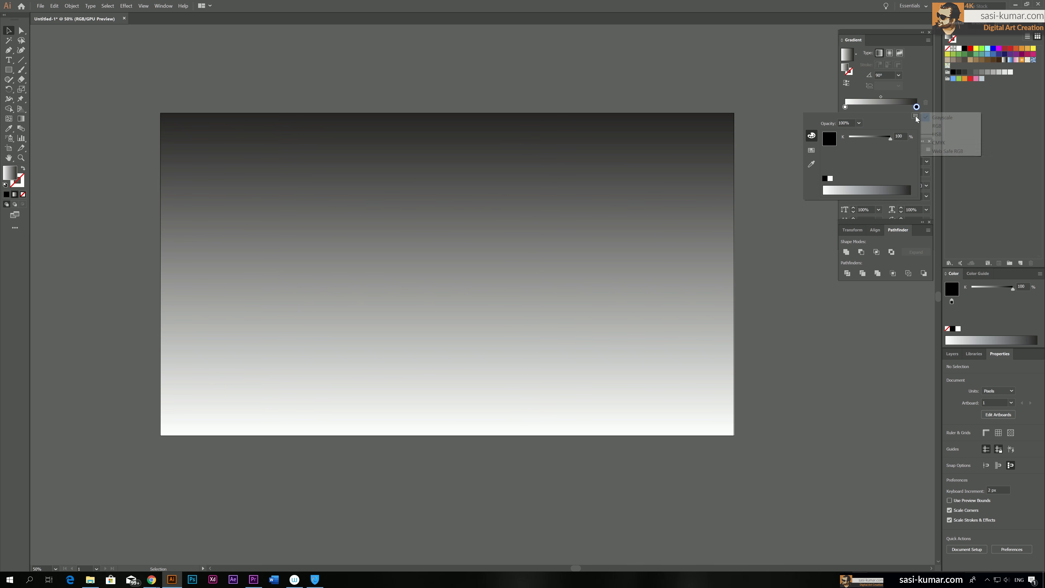
click(938, 125)
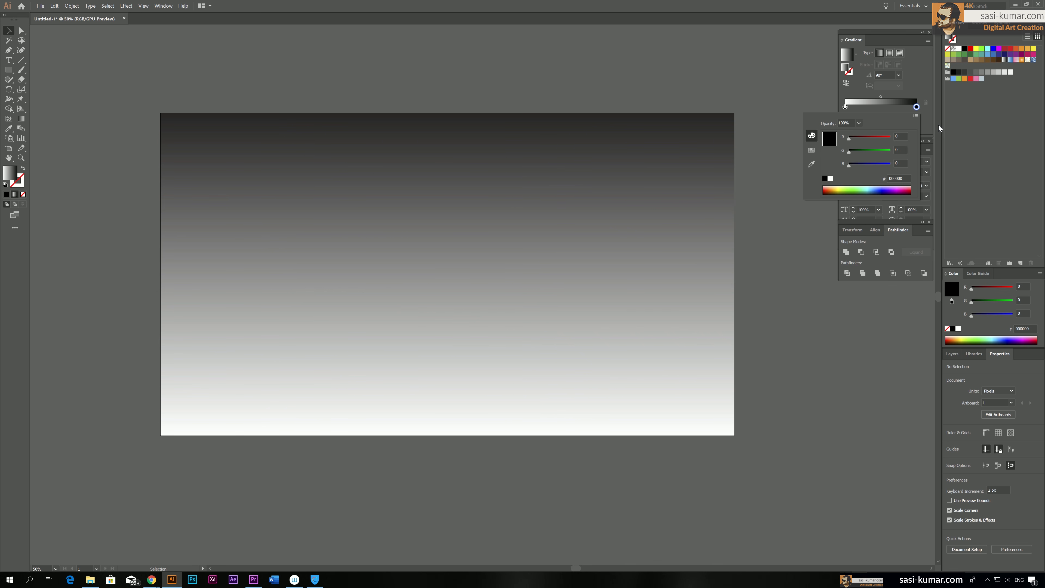
click(872, 188)
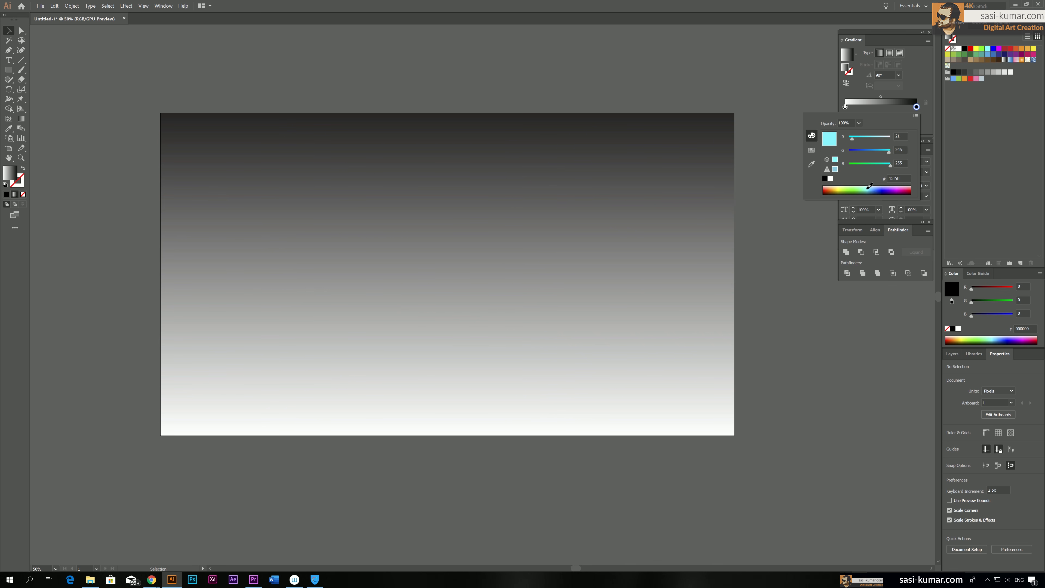
click(866, 185)
click(868, 186)
click(868, 189)
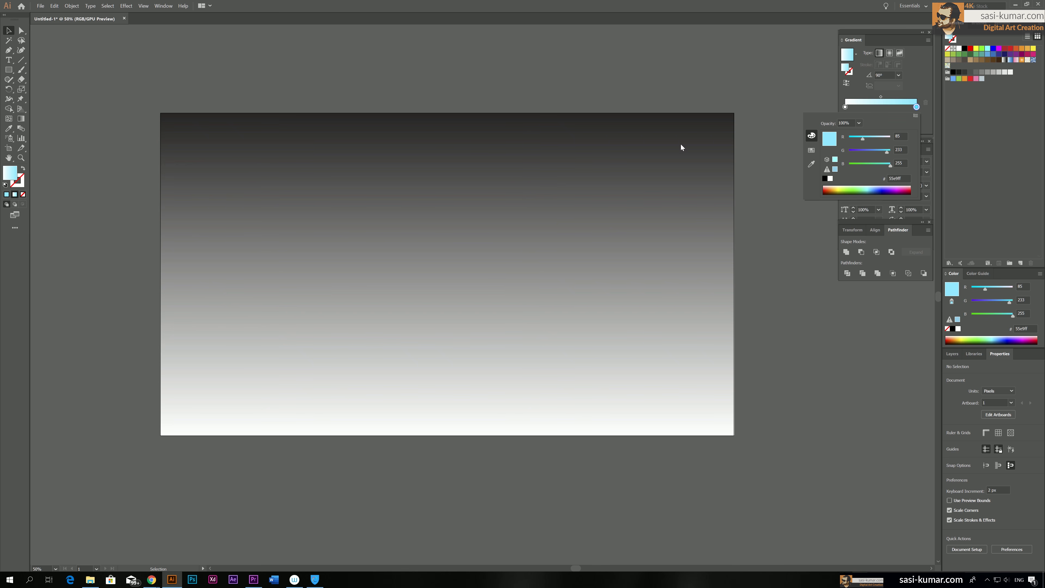
Switch the background gradient's black stop to RGB and recolour it pale teal, 94dade
click(394, 172)
click(486, 152)
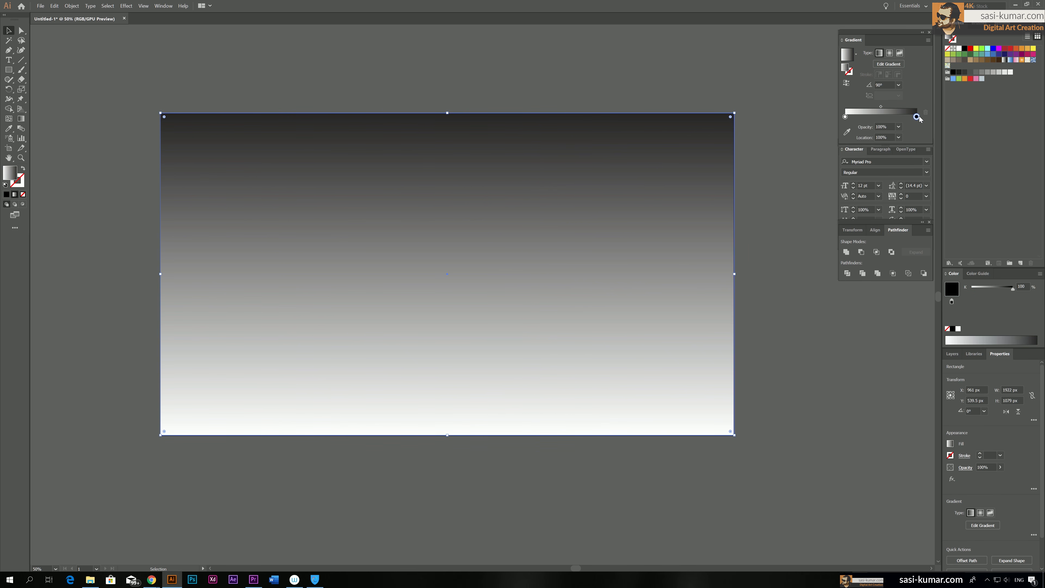
double_click(917, 117)
click(916, 126)
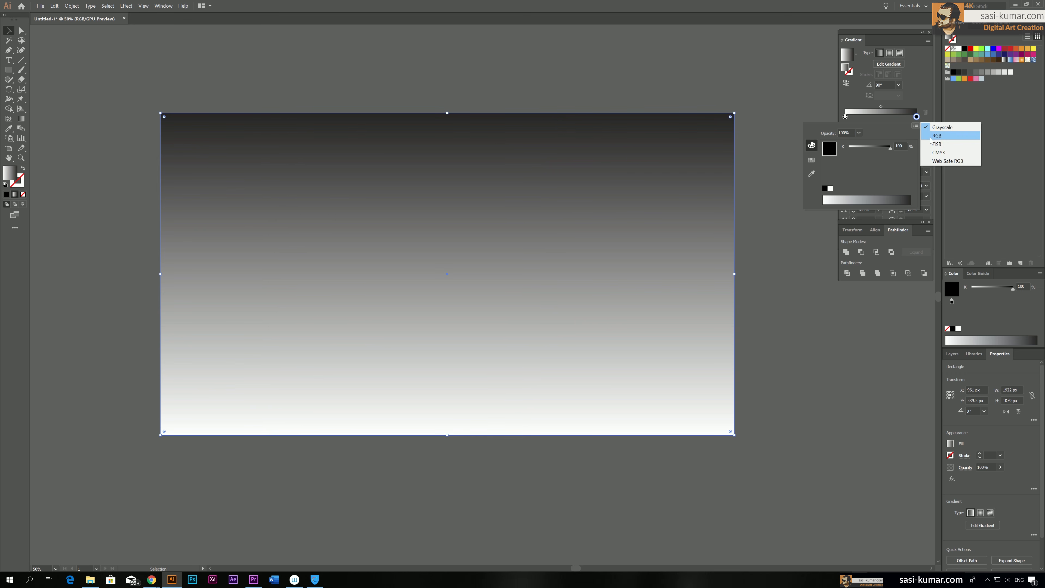
click(935, 136)
click(873, 196)
click(875, 195)
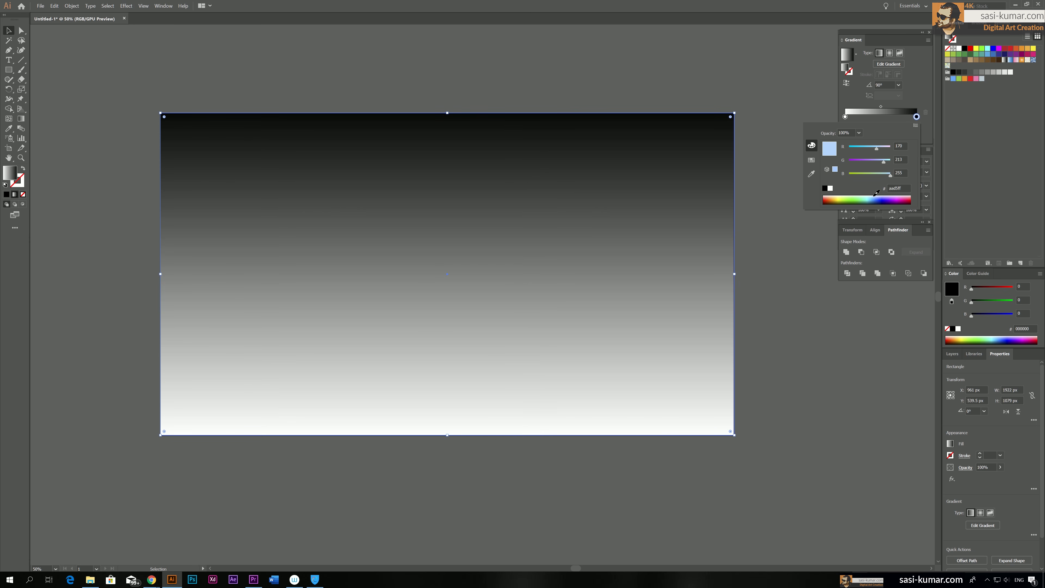
click(884, 161)
click(885, 174)
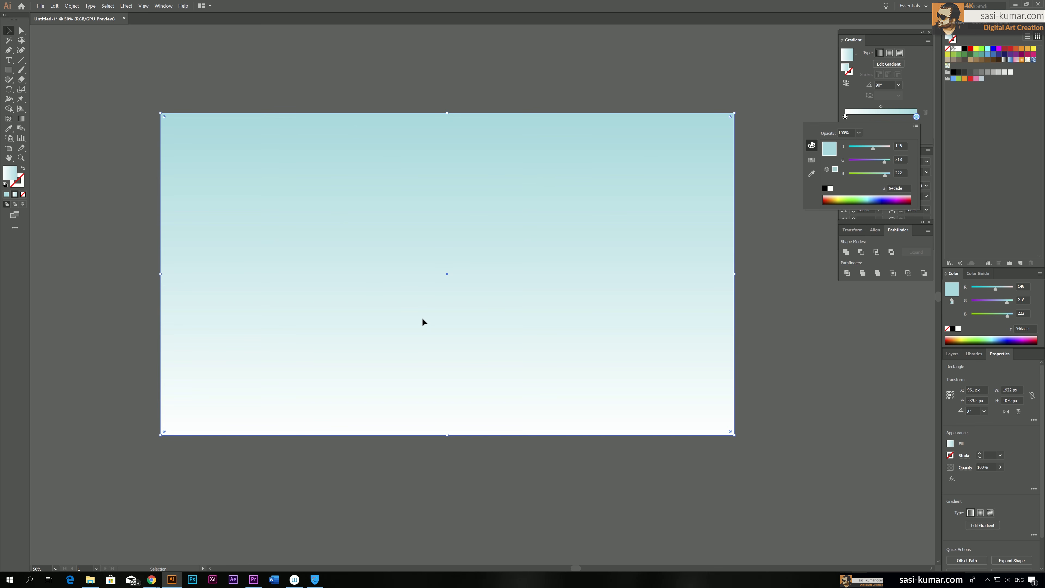
click(900, 122)
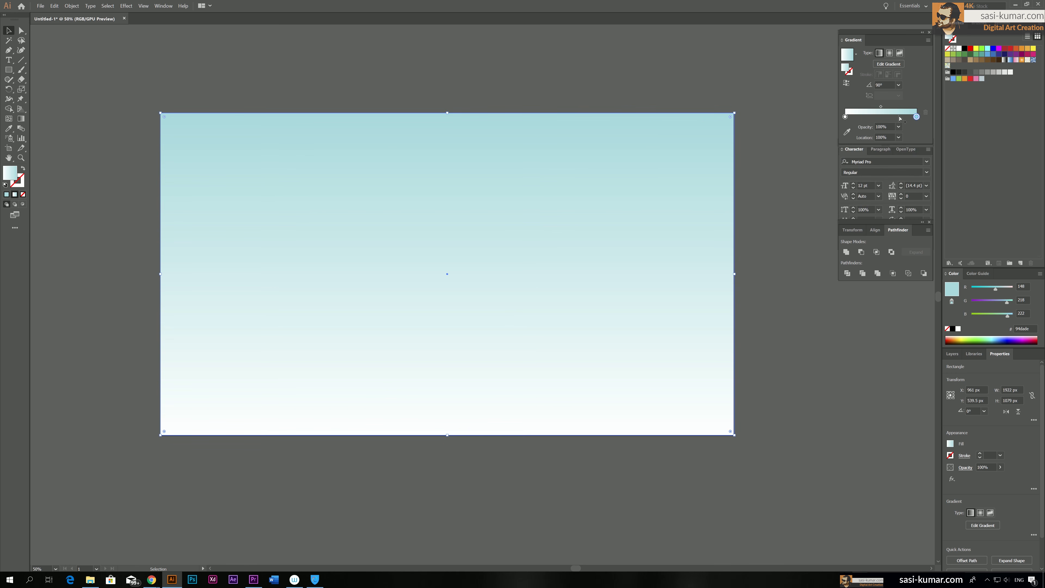
Add a pale teal stop midway along the background gradient and remove the white stop
click(891, 117)
drag(890, 118, 890, 118)
mouse_move(844, 117)
mouse_down()
mouse_move(858, 122)
mouse_move(840, 119)
mouse_up()
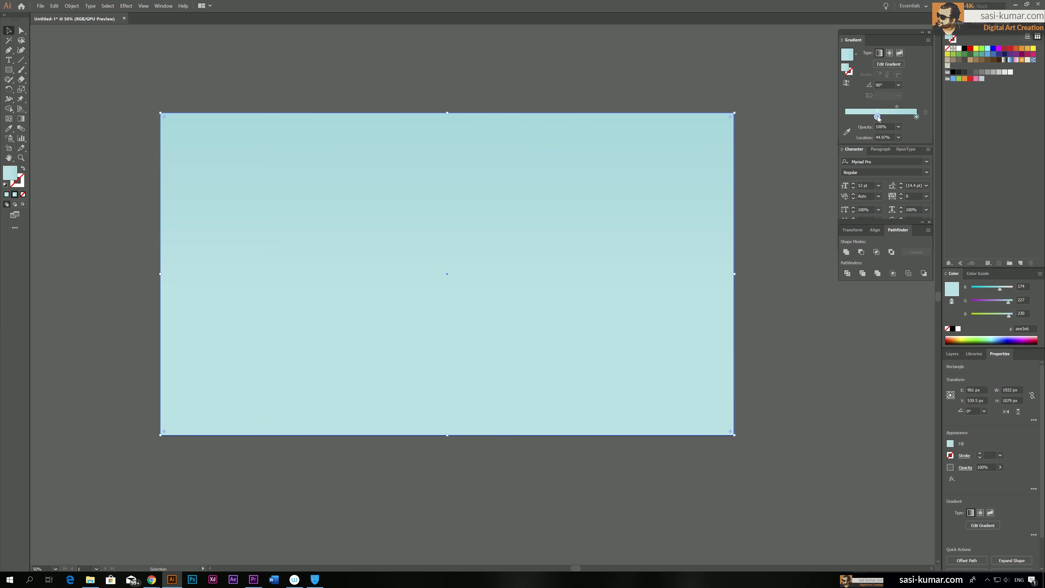
Recolour the gradient's middle stop pale green, aee3cc, with its location at about 45.7%, and deselect the rectangle
double_click(878, 117)
drag(886, 175, 882, 175)
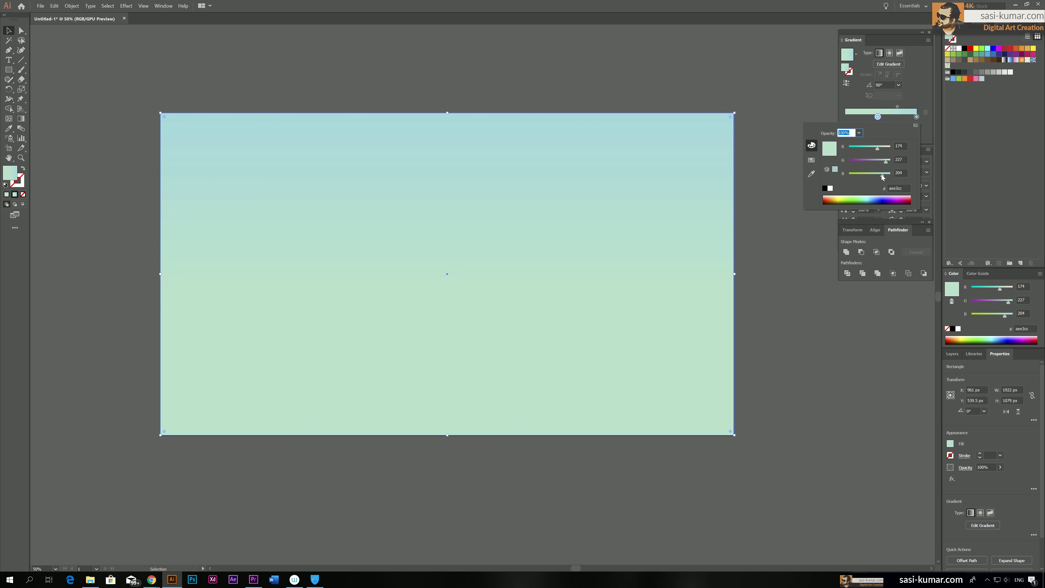
key(Escape)
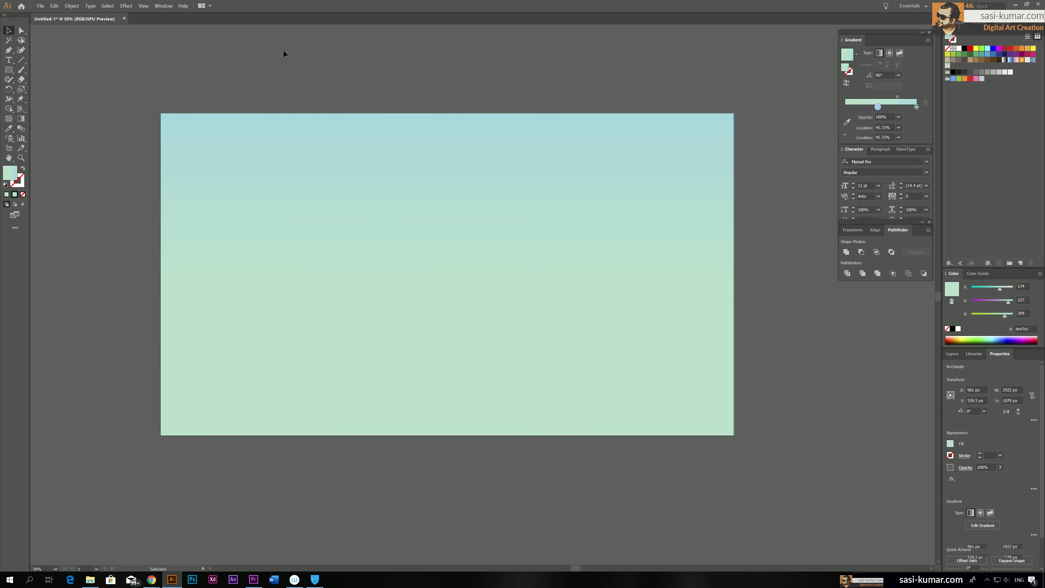
click(412, 57)
Draw an ellipse about 1114 × 867 px and place it over the artboard's lower-left corner
scroll(450, 53, up, 1)
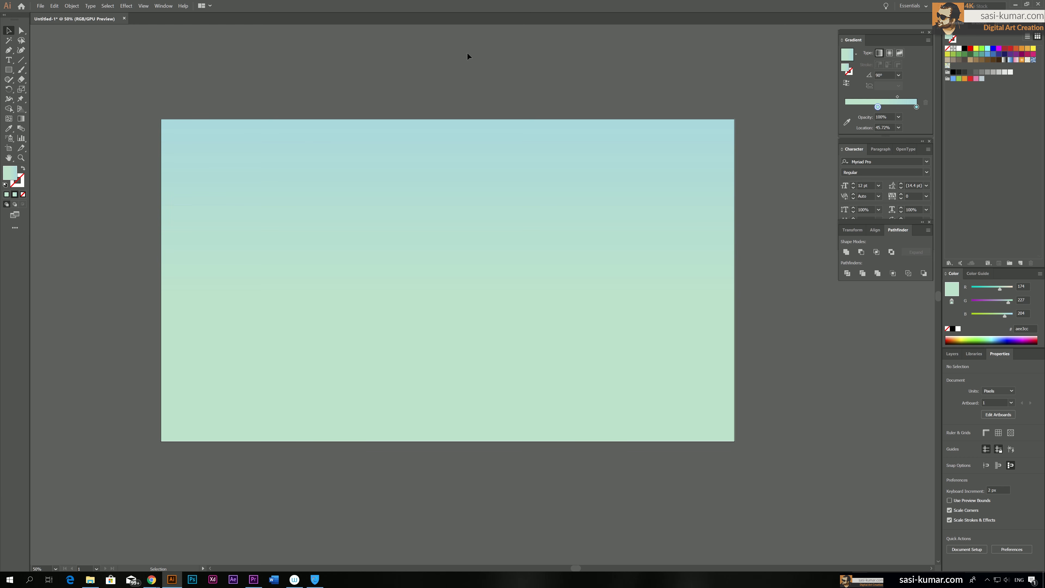
drag(9, 70, 37, 89)
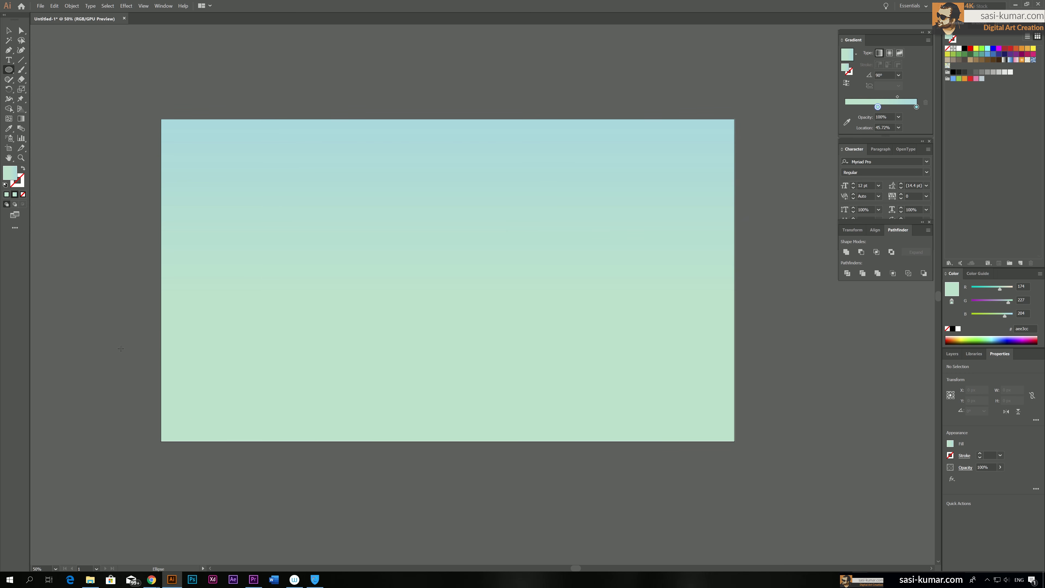
drag(121, 348, 454, 551)
click(9, 31)
drag(271, 383, 294, 294)
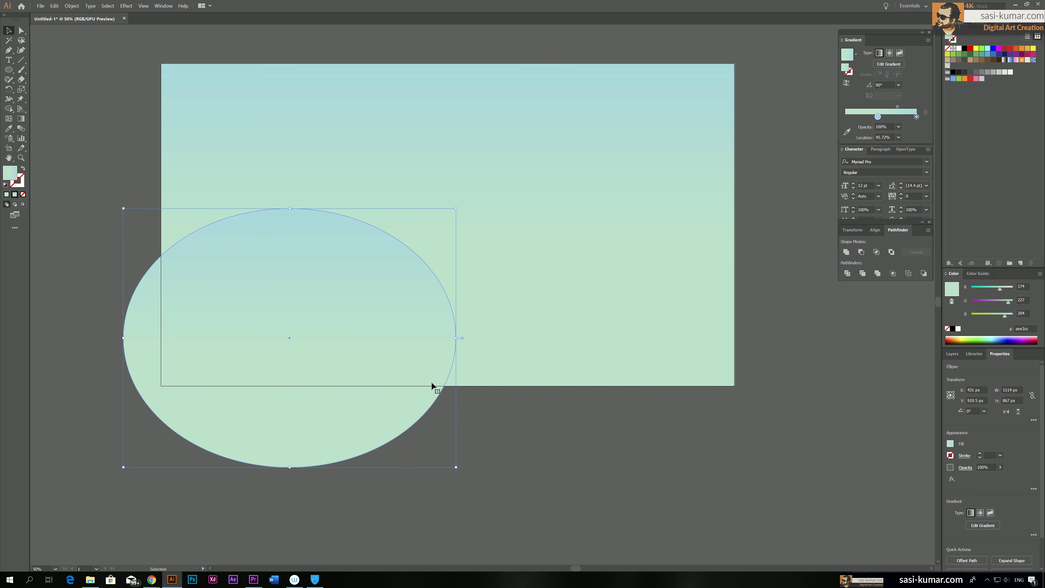
Reshape the ellipse to about 1071 × 991 px and position it over the artboard's lower-left corner, extending below the artboard
drag(292, 468, 292, 530)
drag(297, 382, 321, 337)
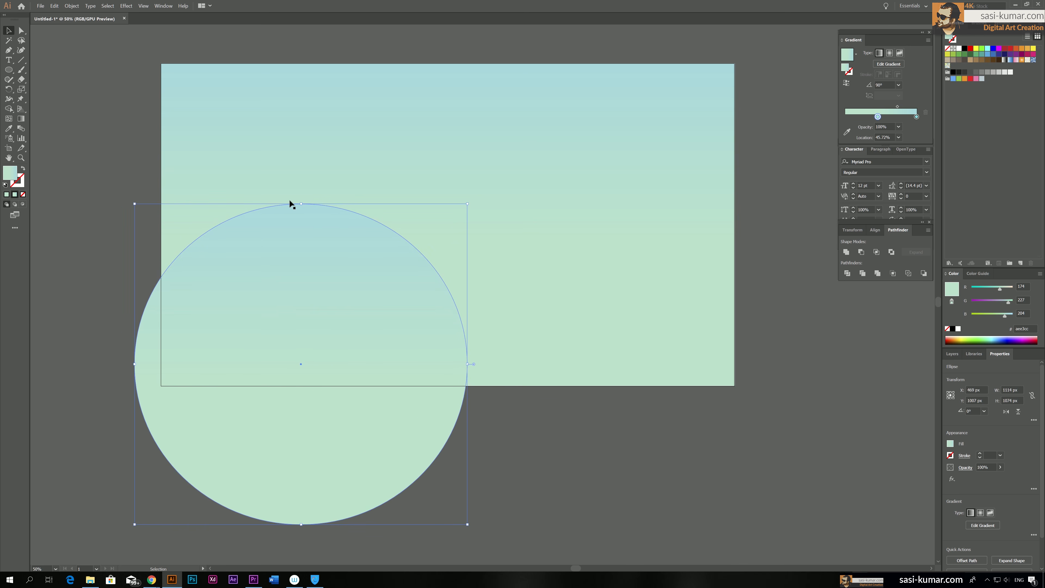
drag(301, 203, 301, 230)
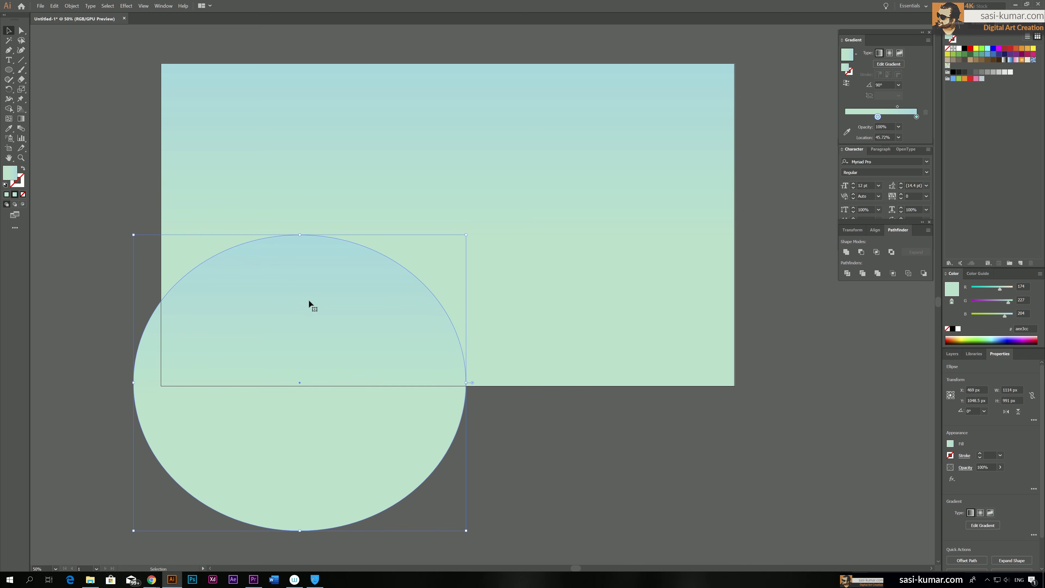
drag(133, 382, 146, 382)
drag(299, 314, 284, 312)
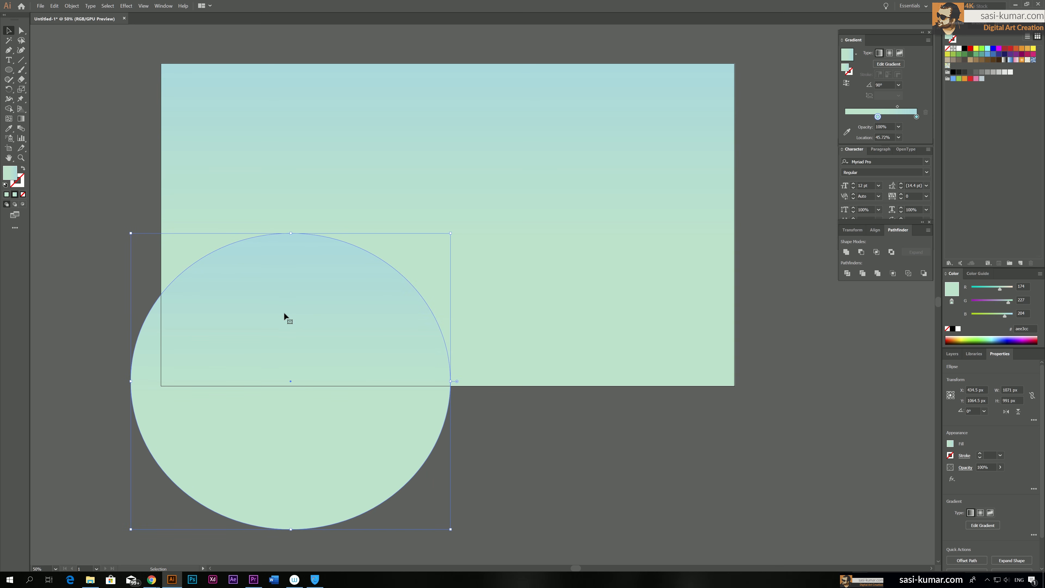
click(537, 419)
Copy the ellipse to the middle and right side of the artboard, and enlarge the left ellipse to about 1142 × 1066 px
click(259, 346)
drag(332, 348, 539, 326)
click(293, 334)
drag(448, 234, 469, 211)
drag(584, 298, 761, 321)
click(789, 191)
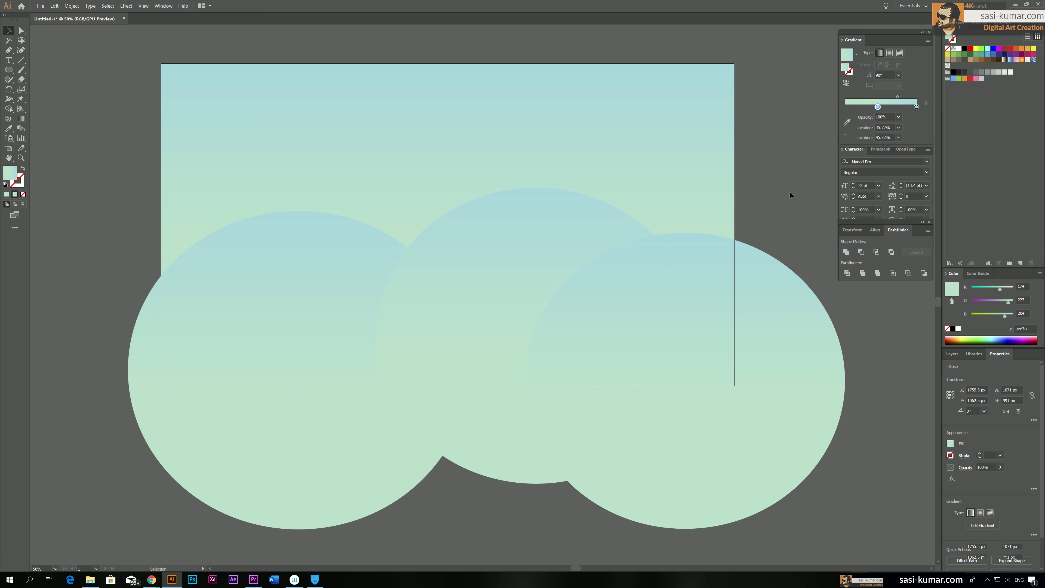
click(602, 334)
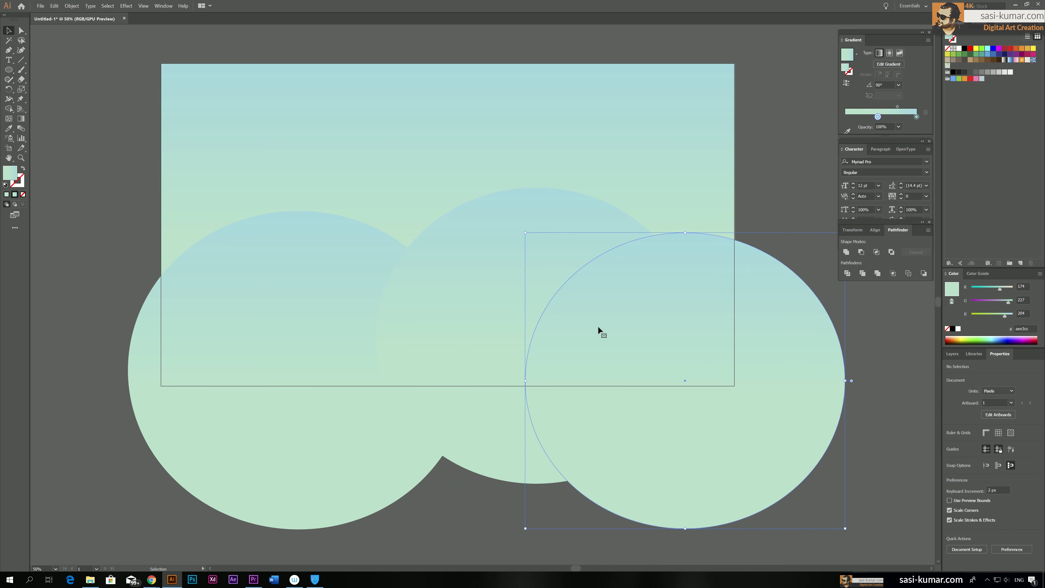
shift+click(511, 242)
right_click(511, 242)
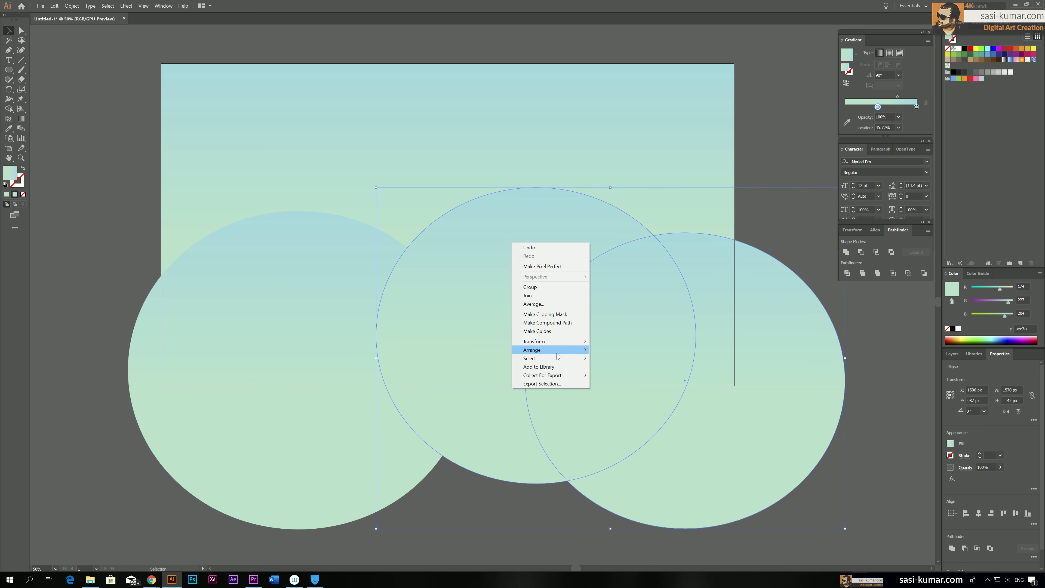
mouse_move(559, 351)
drag(747, 211, 623, 283)
right_click(623, 284)
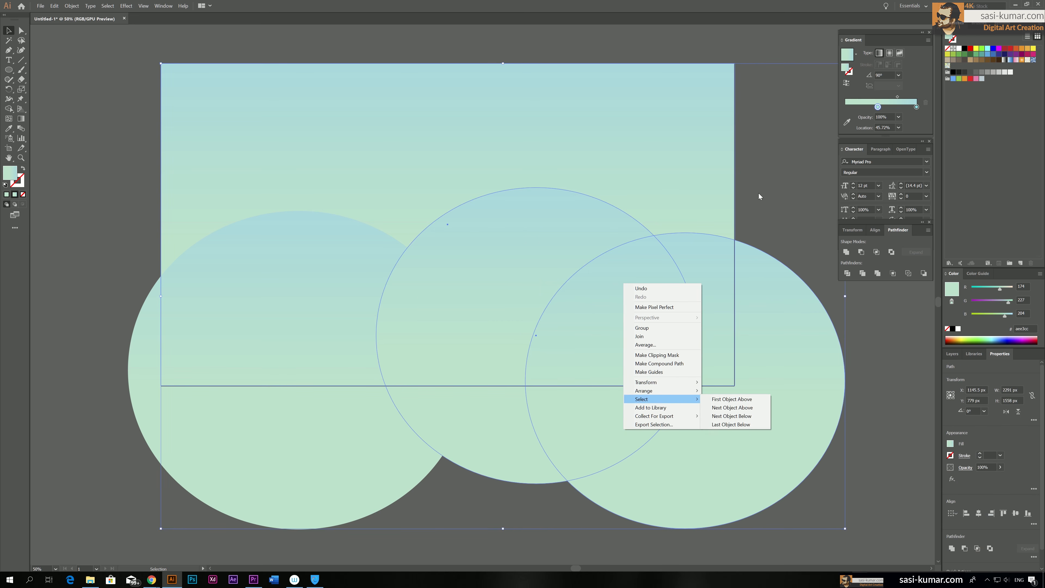
click(747, 433)
Rearrange the left and middle ellipses so that they sit in front of the right ellipse
click(269, 305)
click(562, 282)
shift+click(234, 300)
right_click(234, 301)
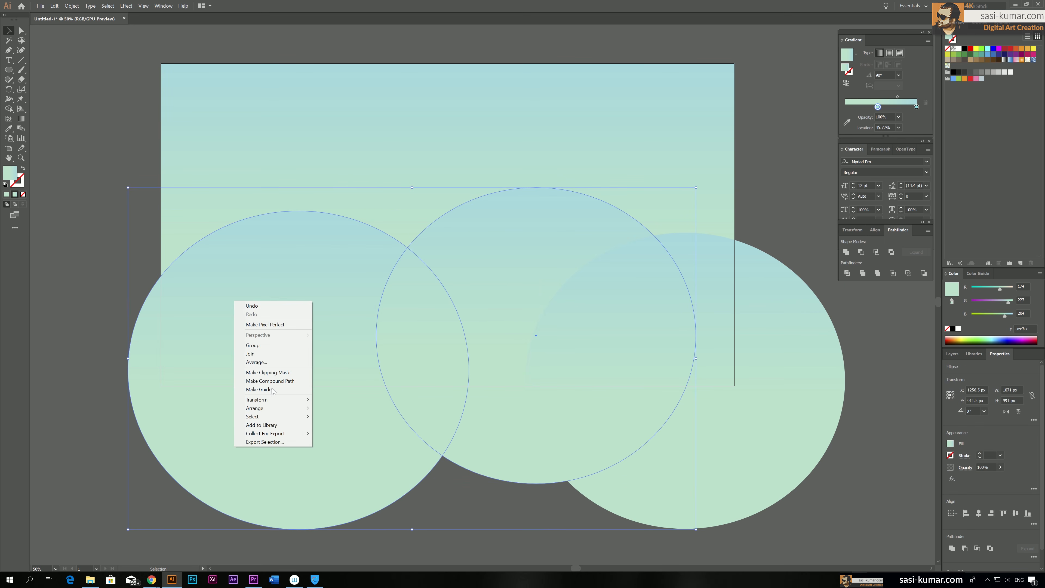
mouse_move(279, 410)
click(370, 416)
click(118, 229)
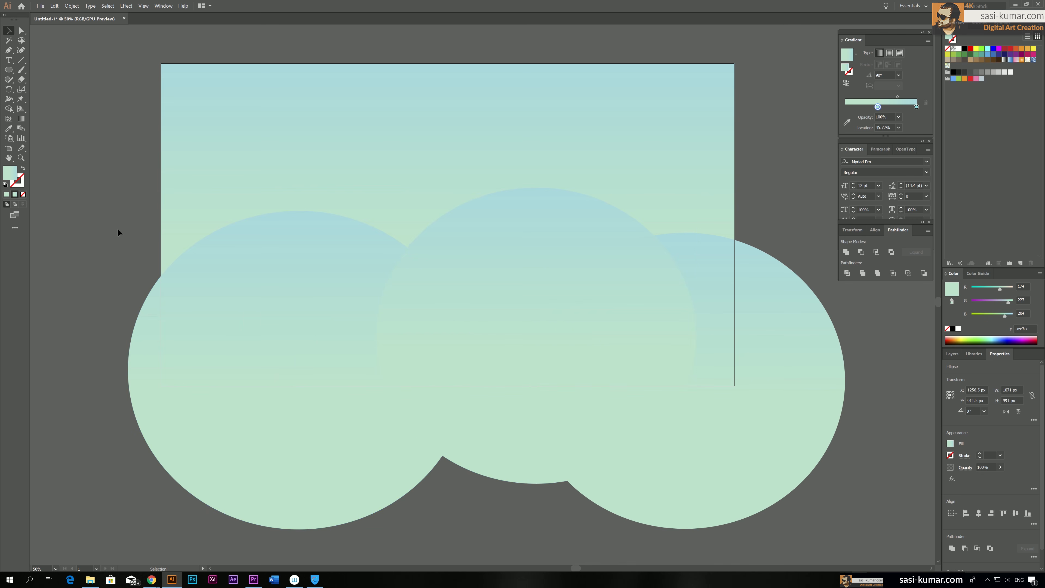
Try bringing the left ellipse forward in front of the middle ellipse
click(243, 282)
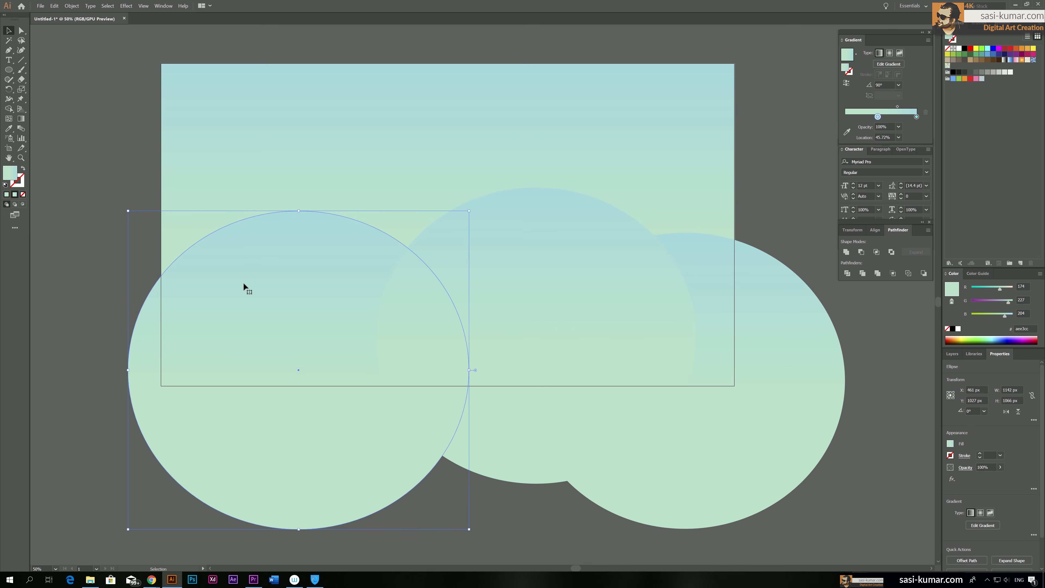
key(ctrl+bracketright)
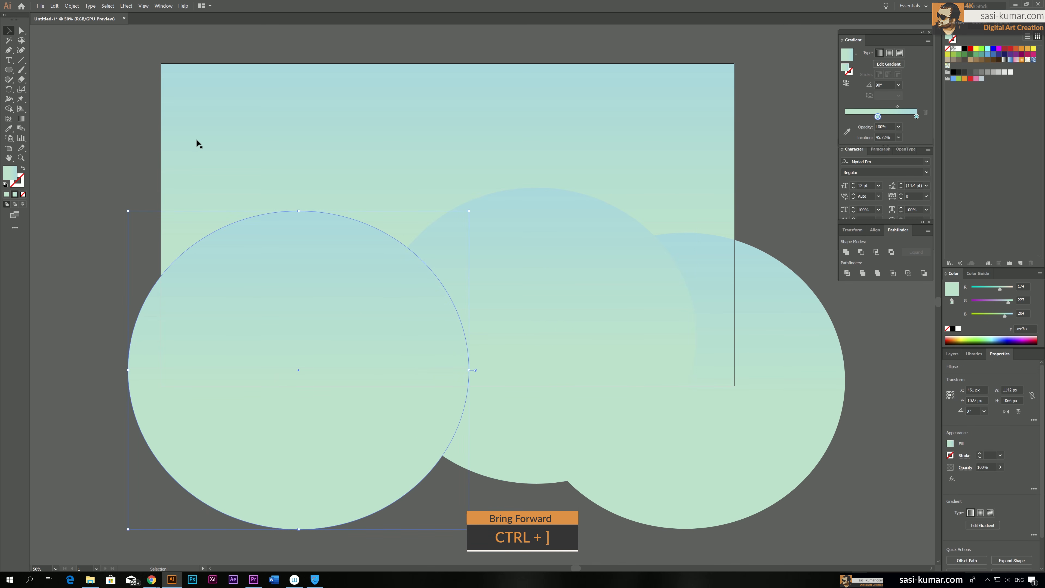
click(142, 177)
drag(286, 320, 302, 314)
key(ctrl+z)
click(147, 183)
Shift the right ellipse slightly down and outward, and lower the middle ellipse a little
click(492, 251)
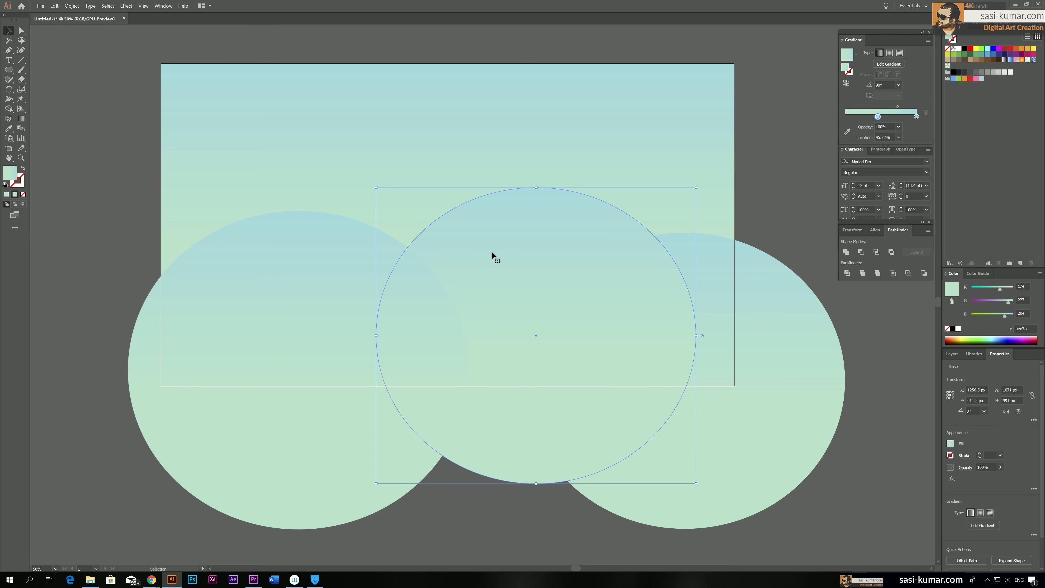
click(815, 260)
drag(744, 285, 750, 294)
click(610, 249)
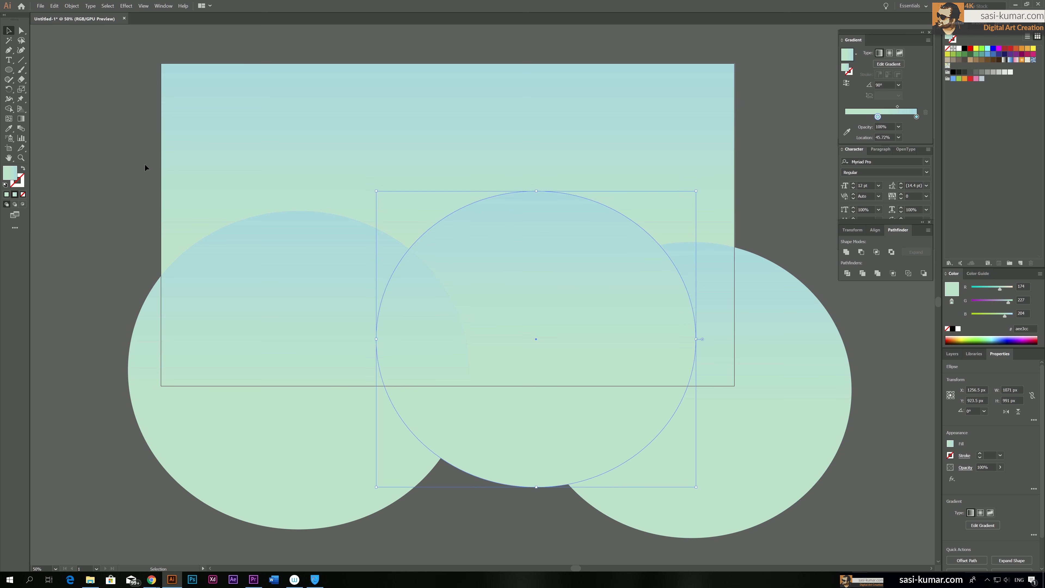
click(122, 160)
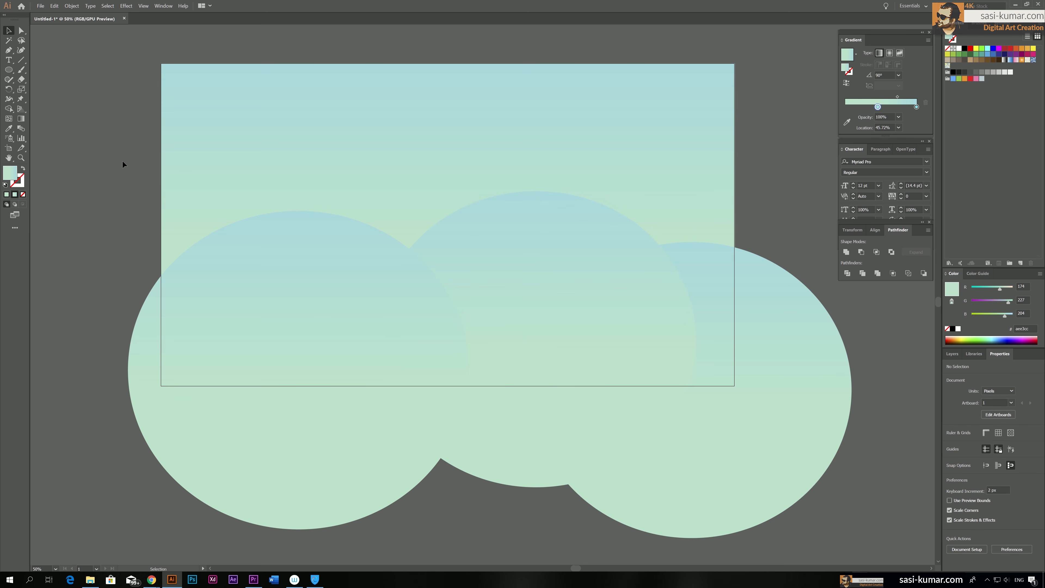
key(ctrl+minus)
key(ctrl+minus)
drag(595, 294, 771, 226)
click(772, 243)
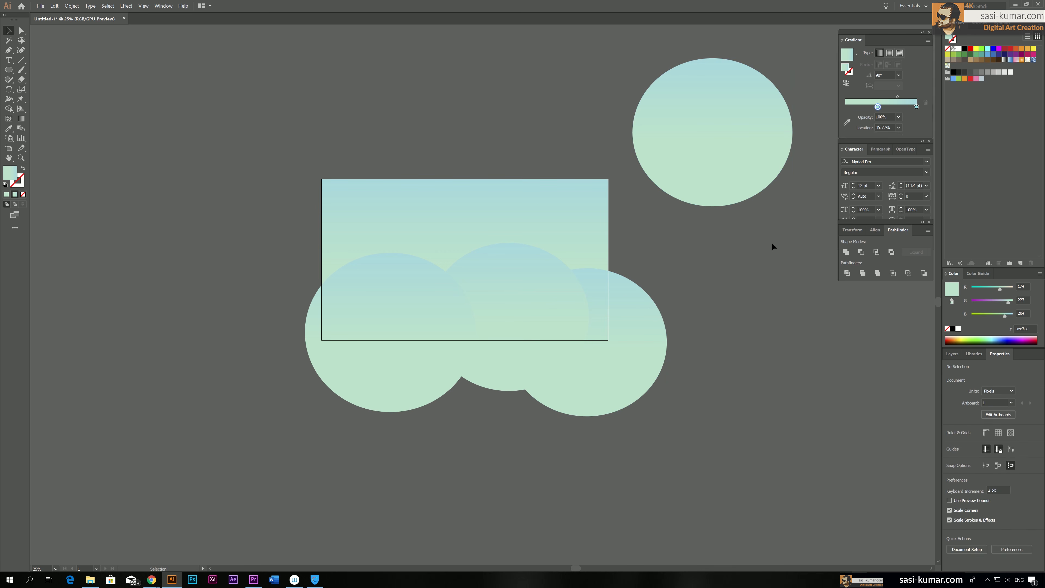
key(ctrl+plus)
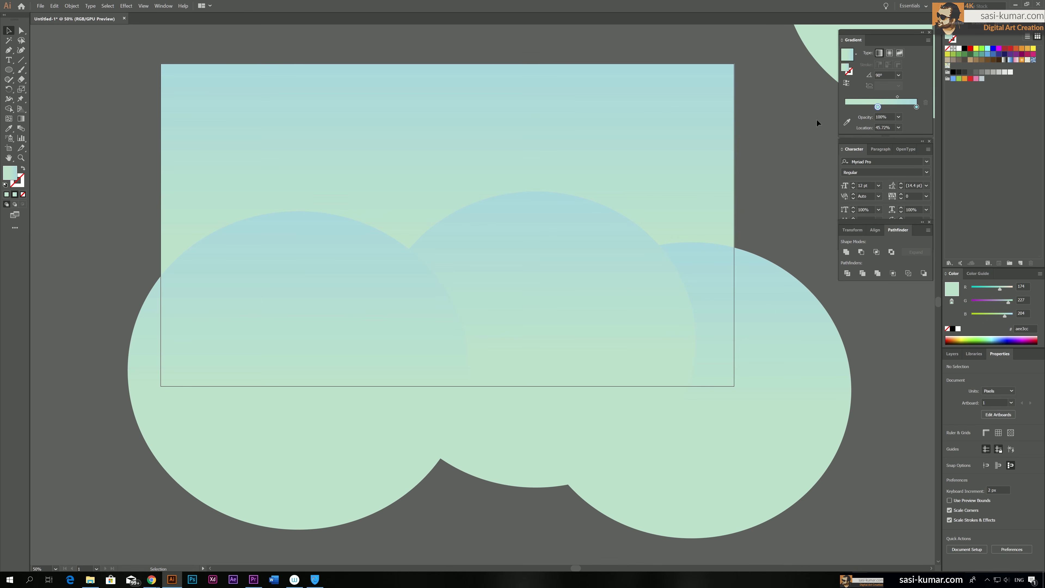
click(807, 33)
key(Delete)
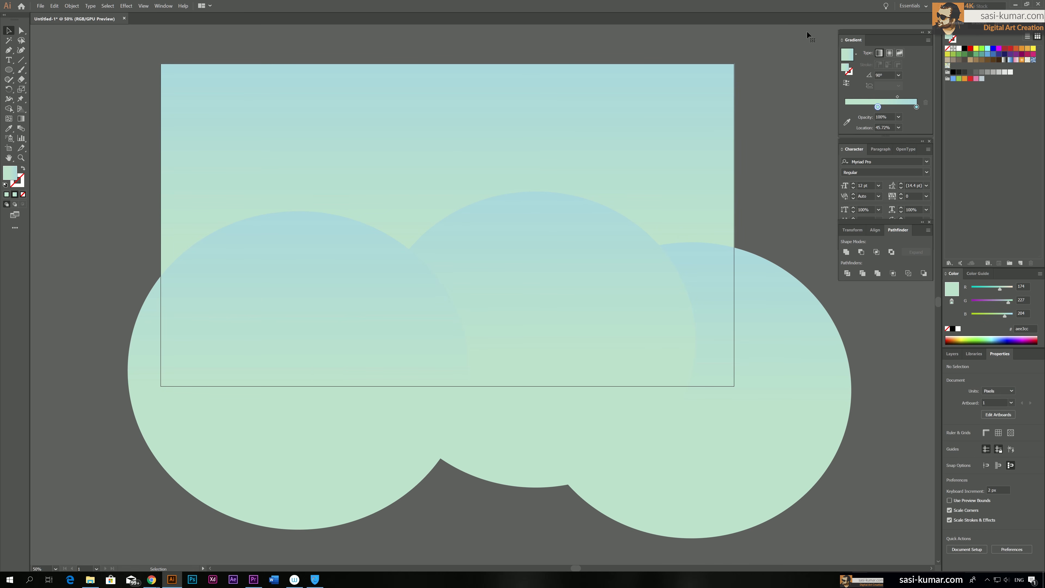
Recolour the left ellipse's gradient stop at the top end to dark teal #2a7b70
key(space)
drag(226, 232, 234, 230)
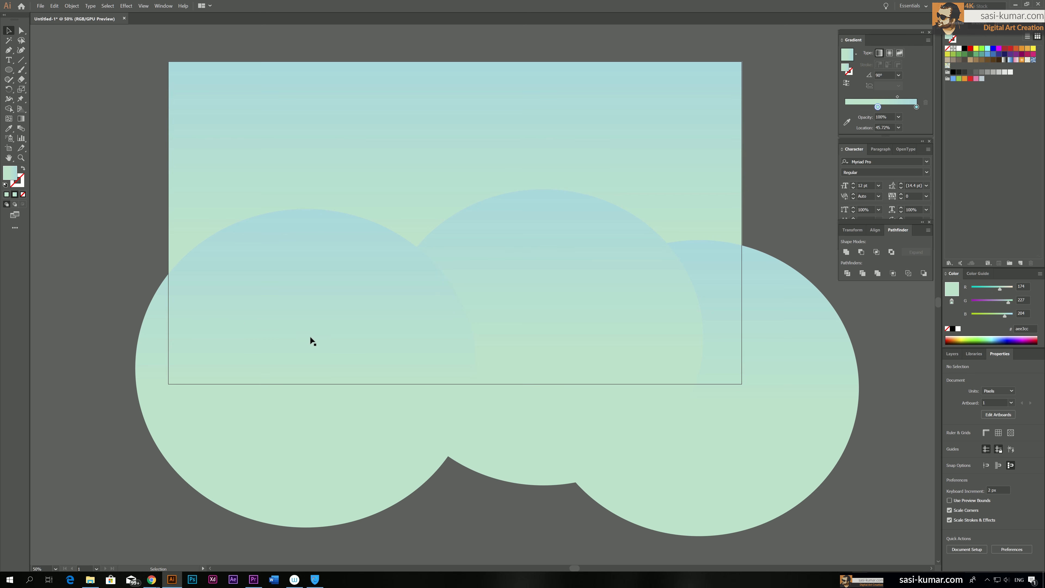
click(298, 262)
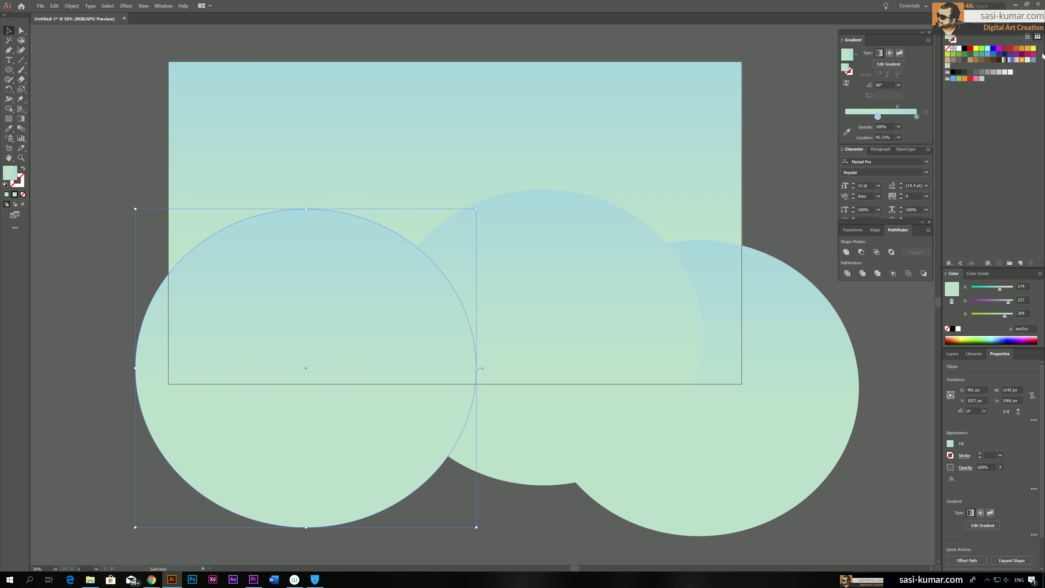
double_click(917, 117)
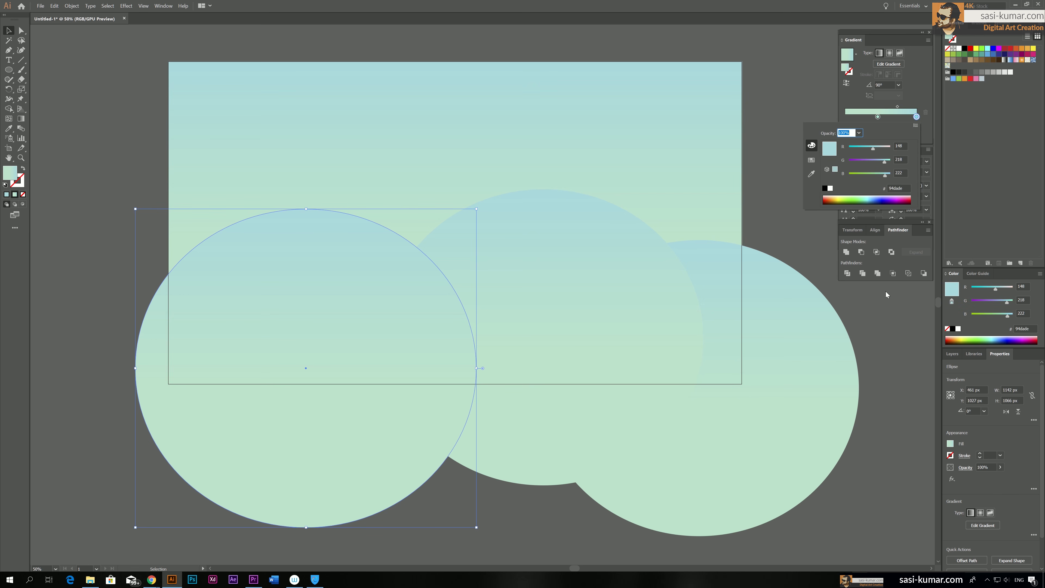
mouse_move(863, 176)
mouse_down()
mouse_move(856, 151)
mouse_move(868, 161)
mouse_up()
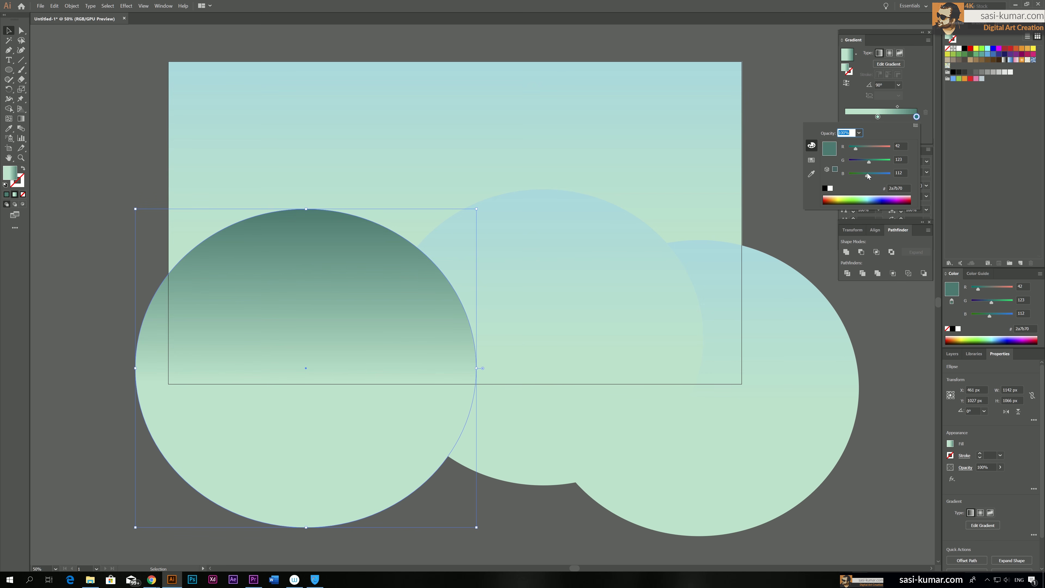
Replace the left ellipse's light gradient stop with a dark green #1b4322 stop at location 0%
click(909, 120)
drag(907, 117, 832, 117)
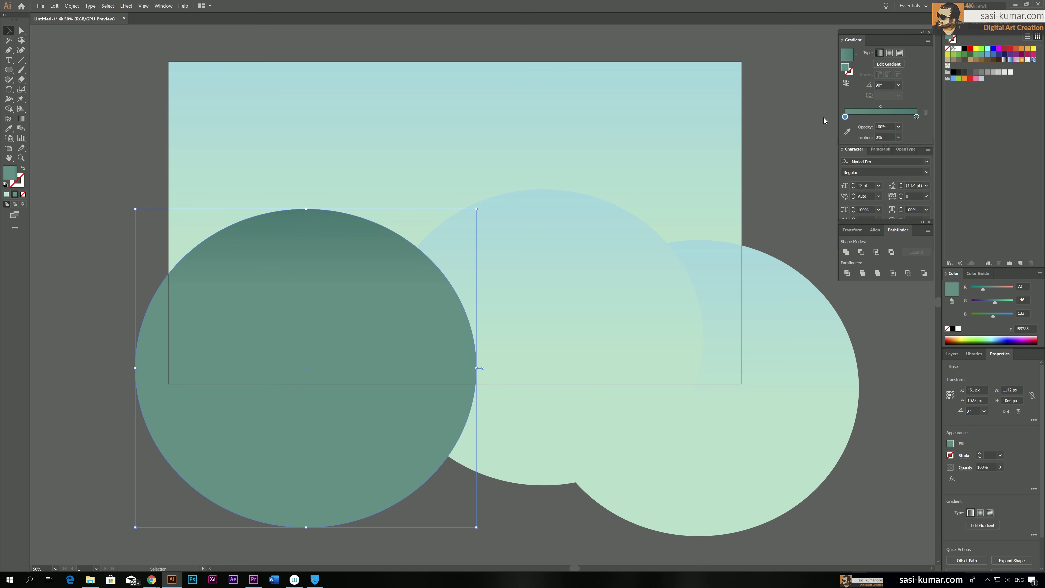
double_click(845, 117)
drag(873, 163, 855, 177)
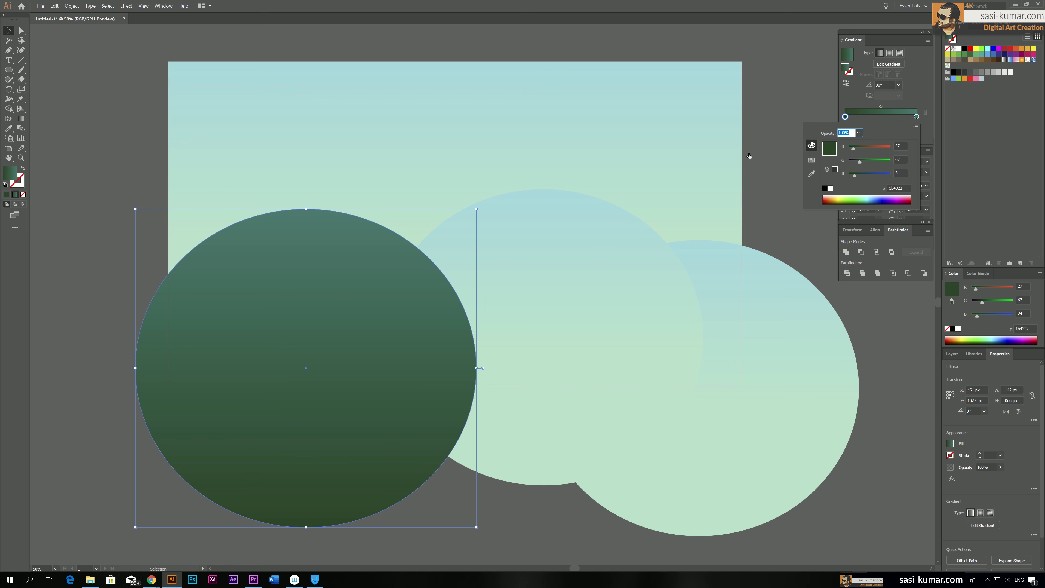
Add a middle stop at about 36% to the left ellipse's gradient and colour it #1c4542
click(845, 120)
click(866, 117)
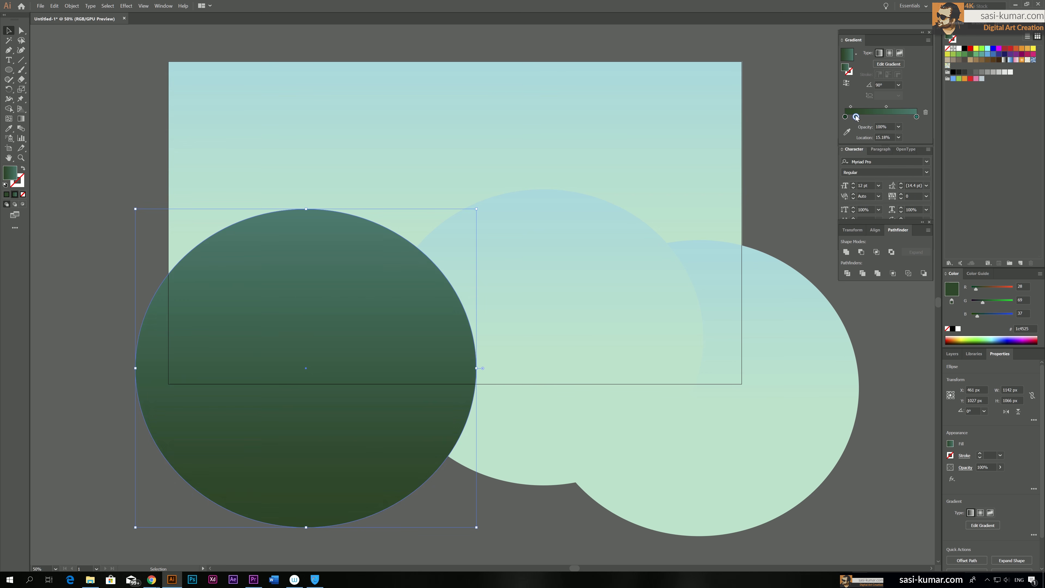
drag(866, 117, 871, 118)
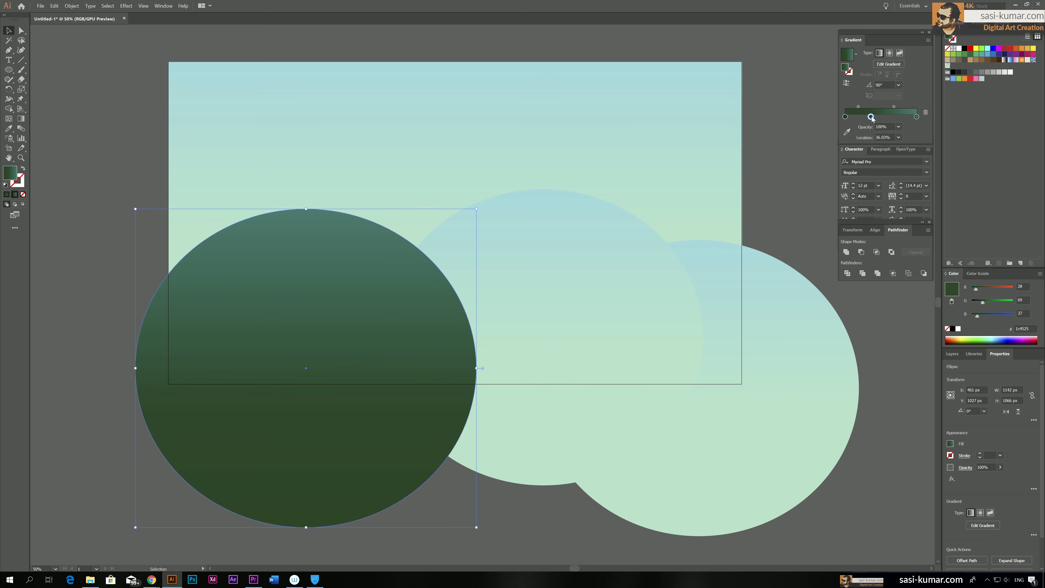
double_click(871, 117)
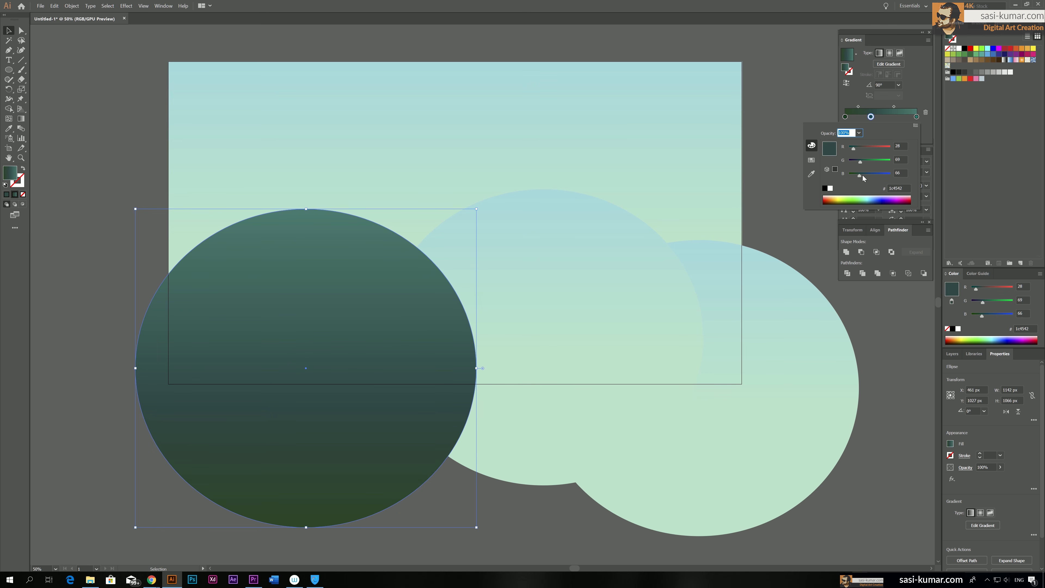
Change the left ellipse's gradient stop at 100% to green #2aae70 and deselect the ellipse
click(914, 117)
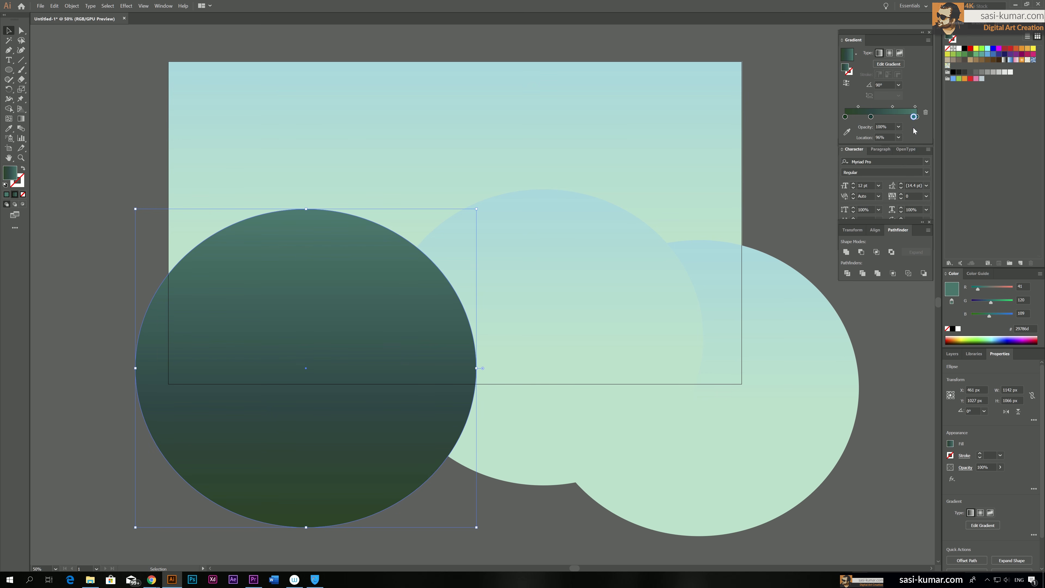
drag(916, 118, 919, 118)
double_click(917, 117)
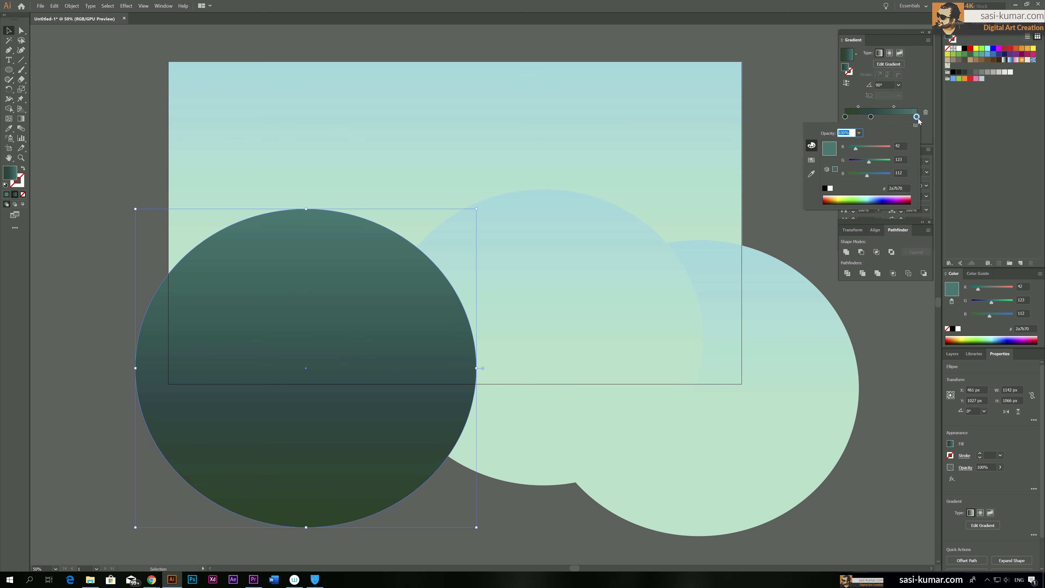
drag(875, 160, 876, 159)
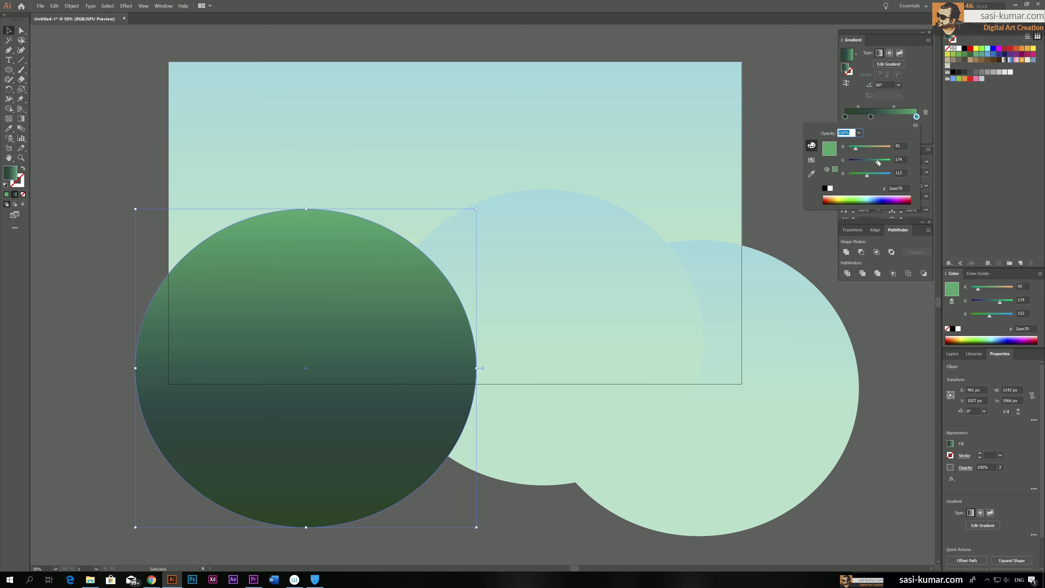
click(150, 155)
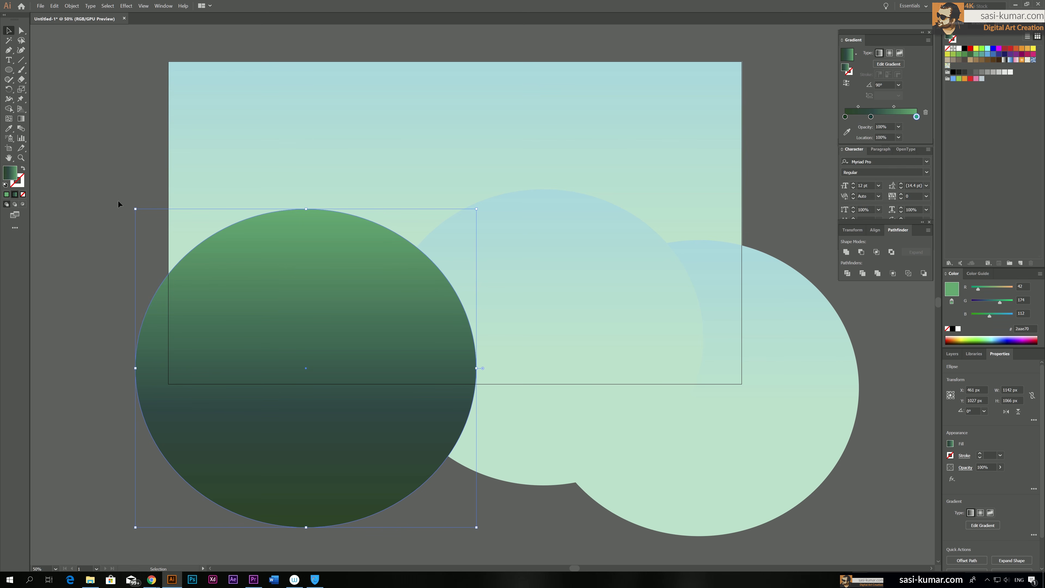
click(118, 200)
Apply the left ellipse's gradient to the middle and right ellipses with the Eyedropper
click(499, 238)
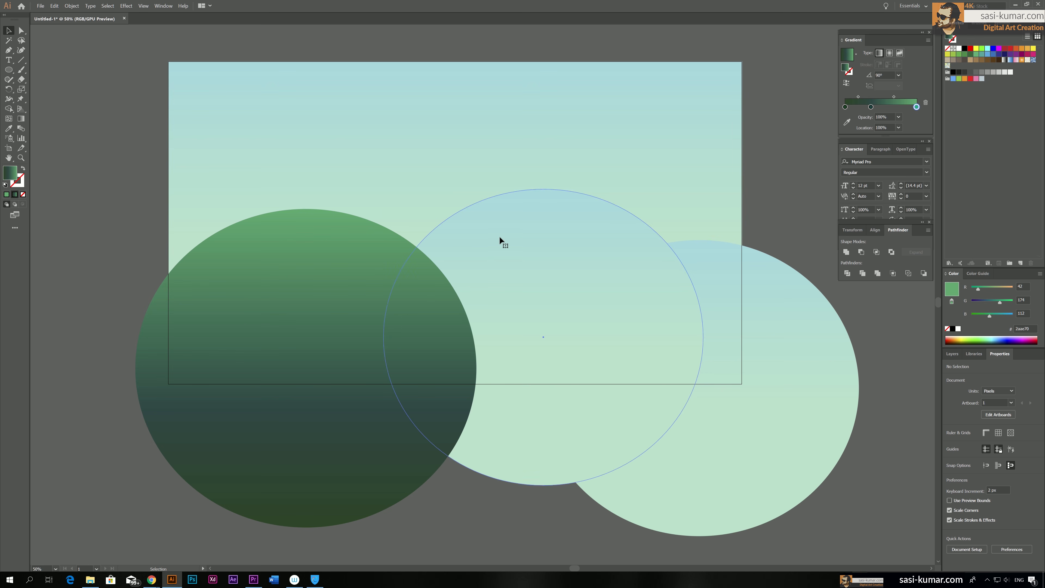
shift+click(799, 313)
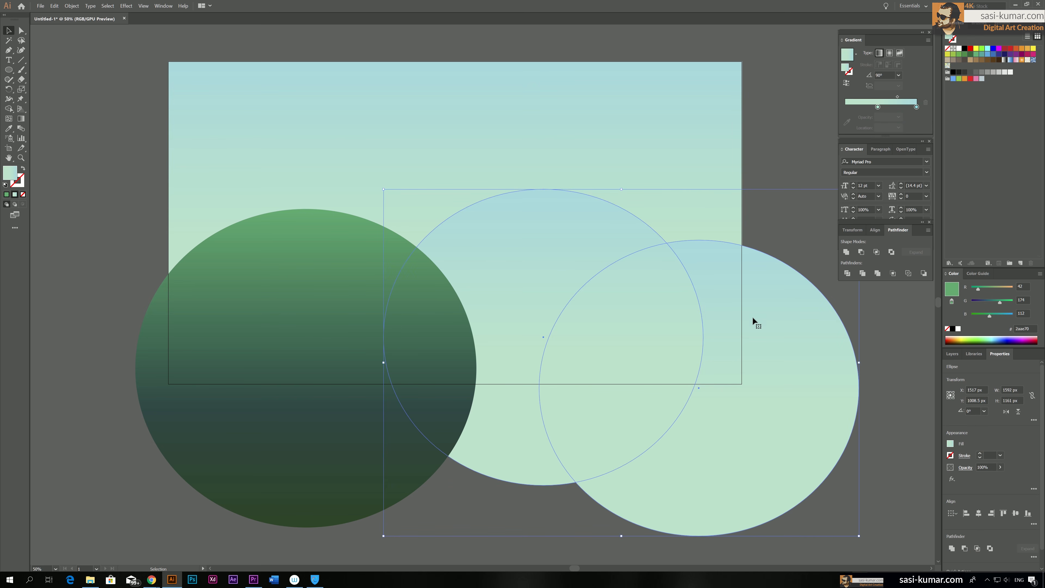
key(i)
click(341, 294)
click(9, 31)
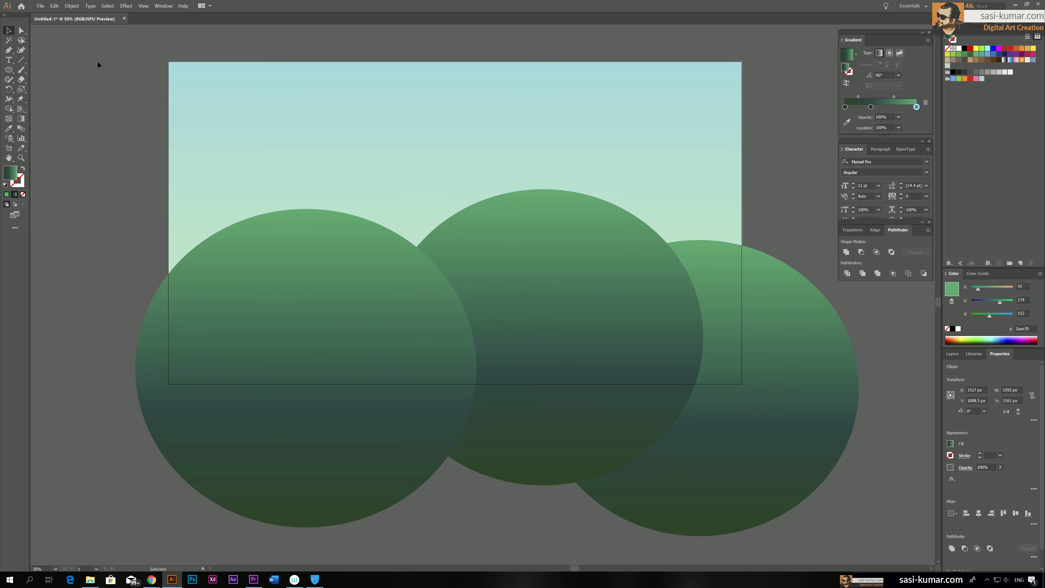
Recolour the middle ellipse's gradient stop at 100% to light green #77b670
click(541, 242)
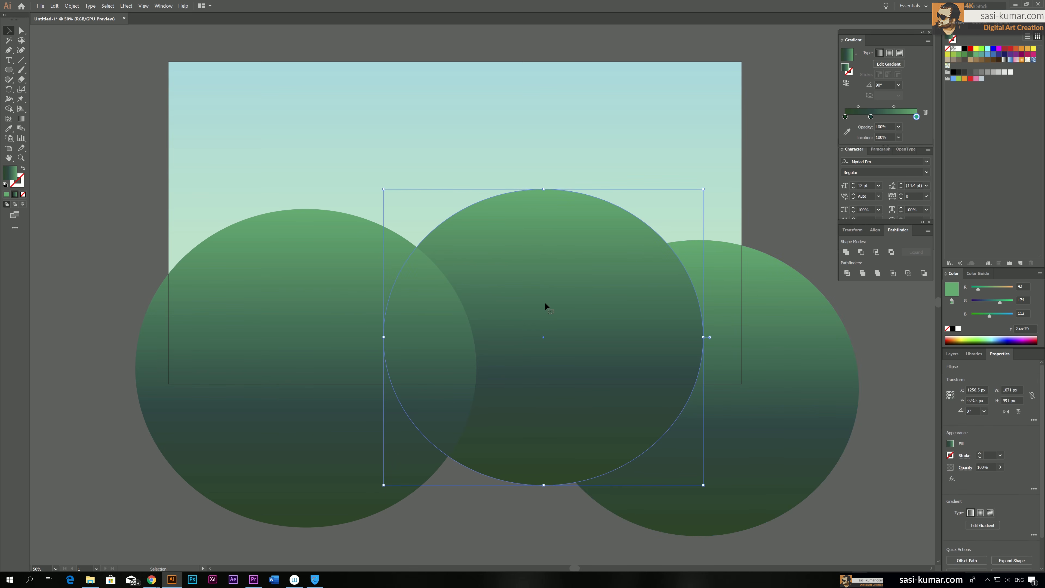
double_click(917, 117)
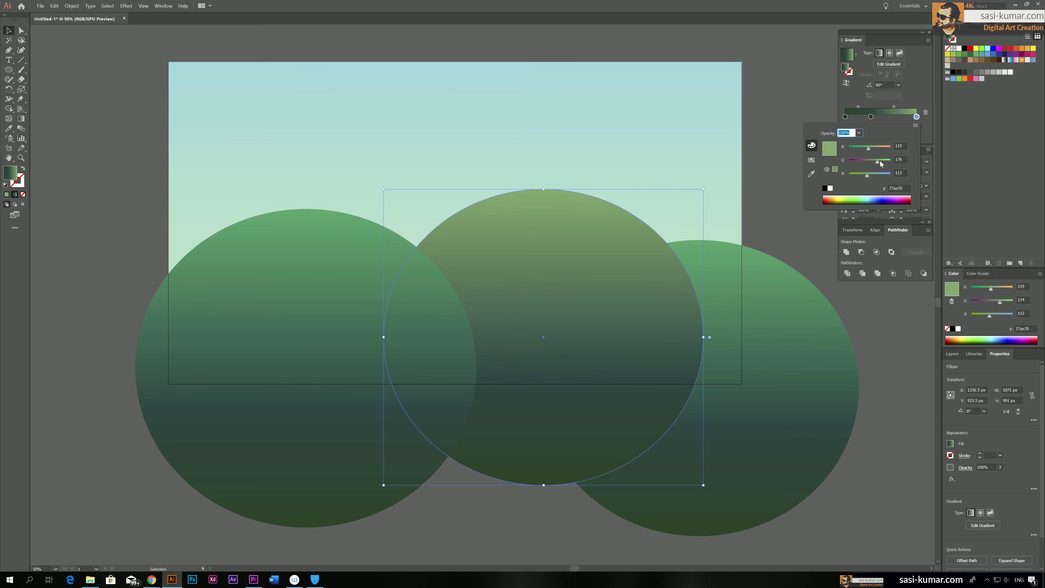
click(886, 309)
Recolour the right ellipse's gradient stop at 100% to olive #aaae70 and deselect it
click(770, 322)
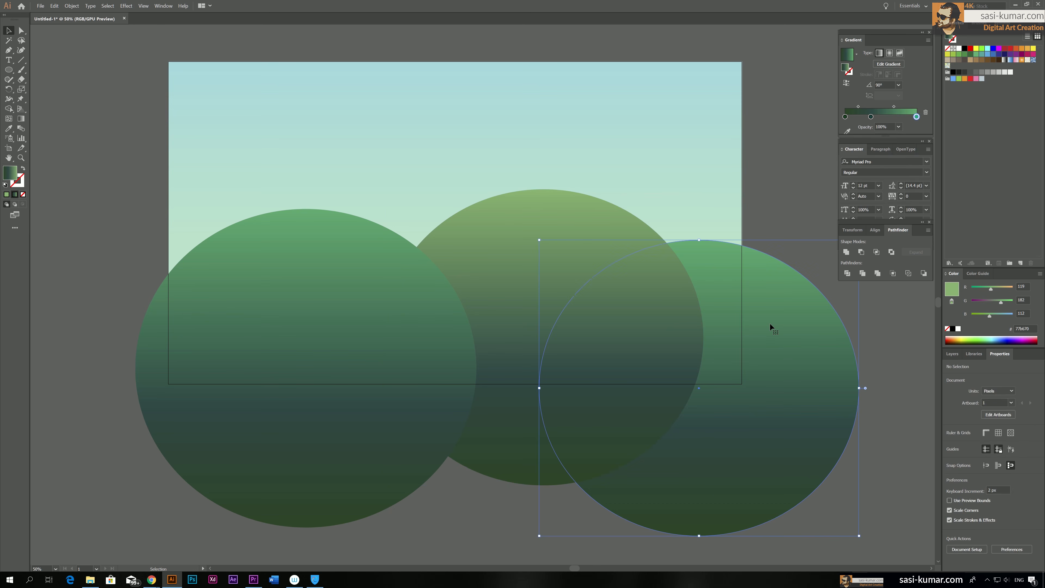
double_click(917, 117)
click(871, 149)
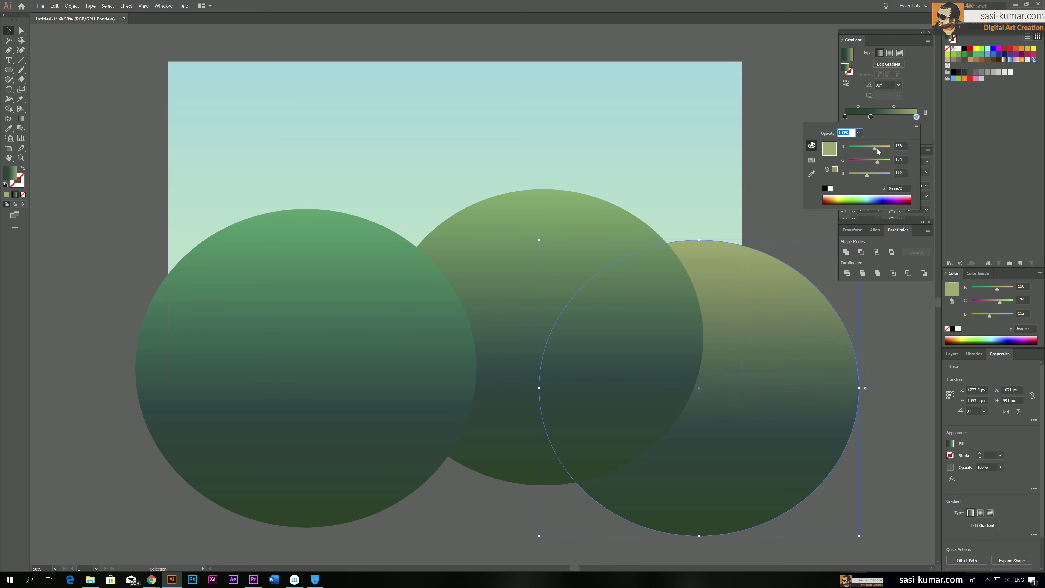
click(763, 102)
click(764, 102)
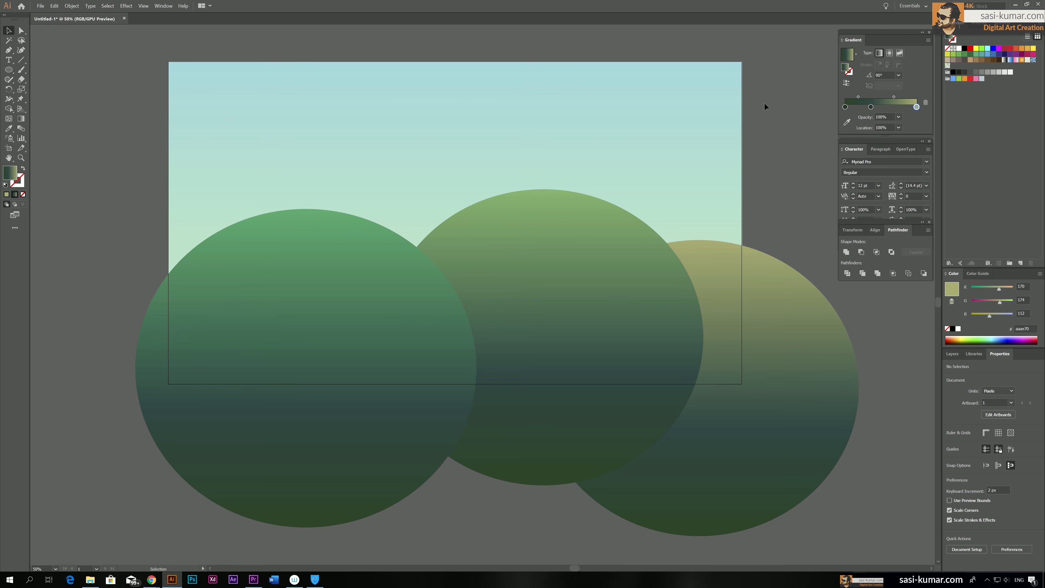
Place a spare copy of the middle ellipse outside the artboard, beyond its upper right corner
key(ctrl+minus)
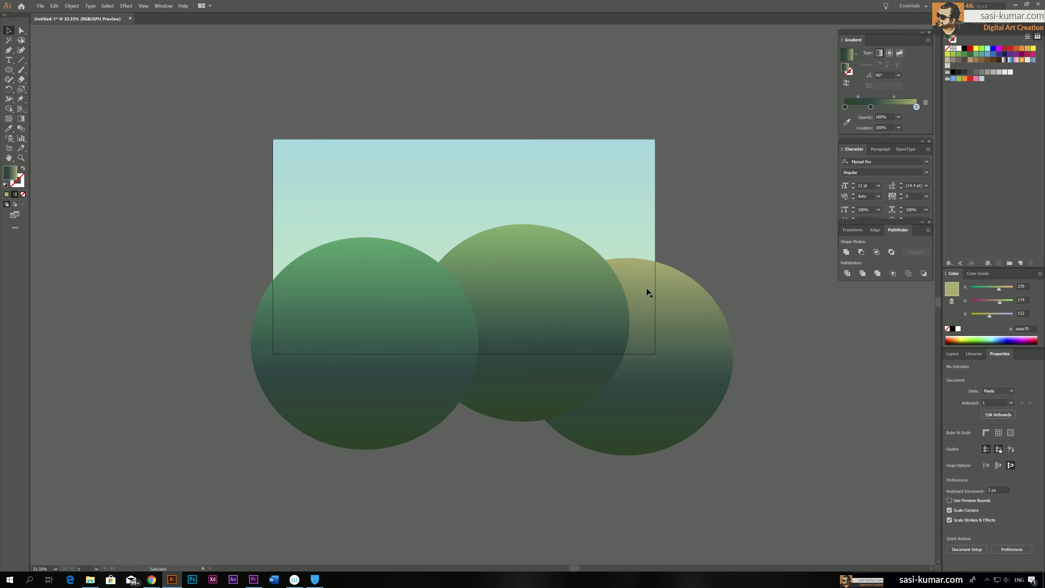
drag(666, 176, 635, 185)
alt+drag(519, 286, 814, 95)
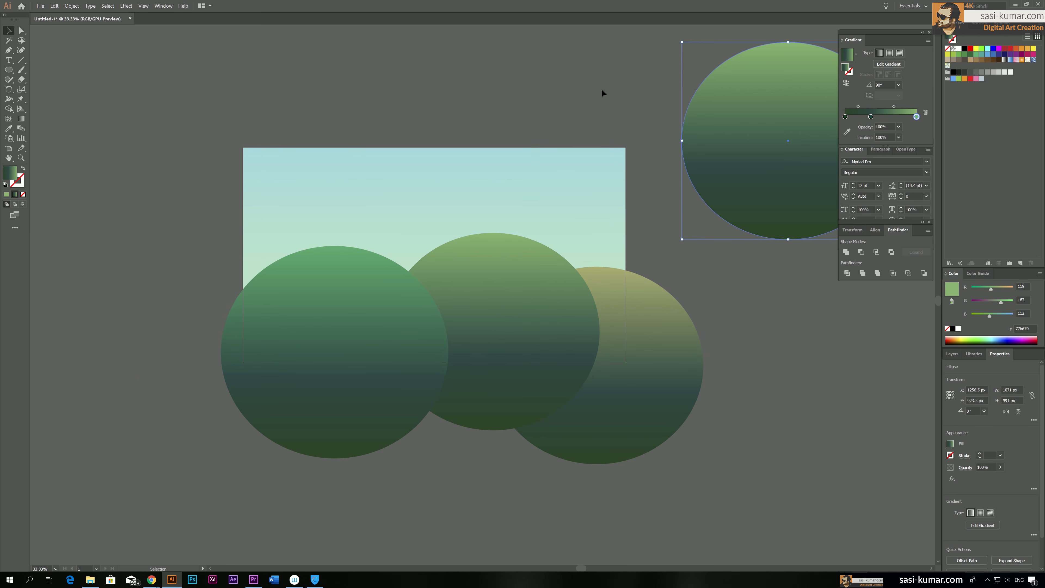
click(567, 88)
drag(567, 89, 576, 104)
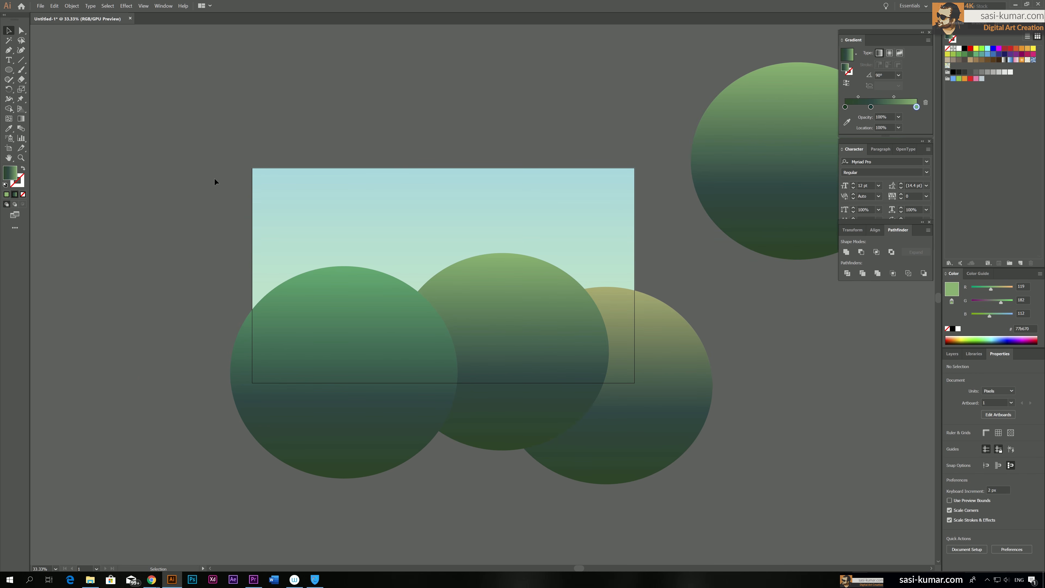
Copy the sky background rectangle and paste it in place on top of the ellipses
click(654, 445)
click(510, 351)
click(234, 404)
click(401, 220)
click(54, 6)
click(67, 42)
click(54, 6)
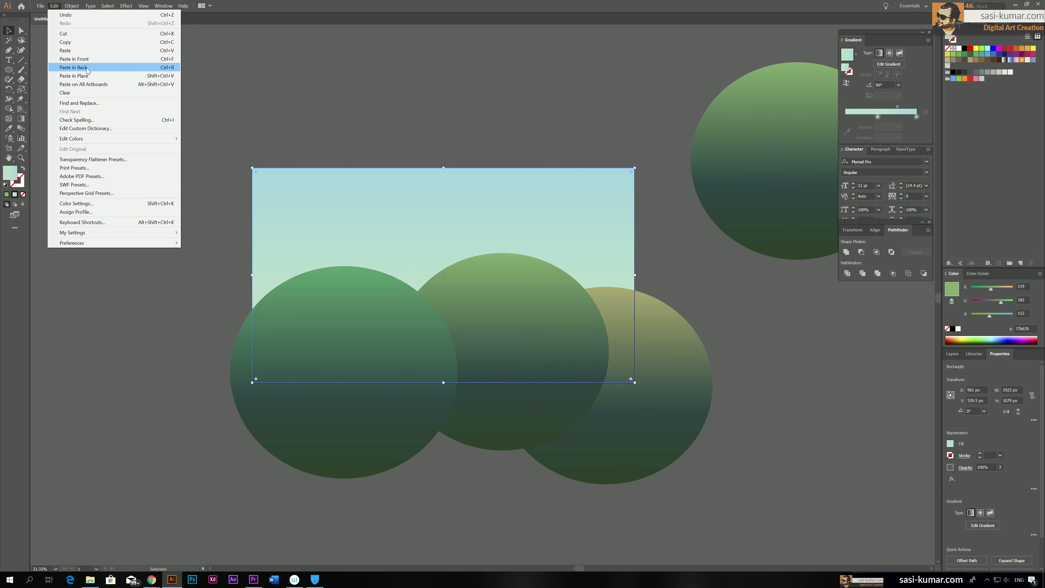
click(75, 76)
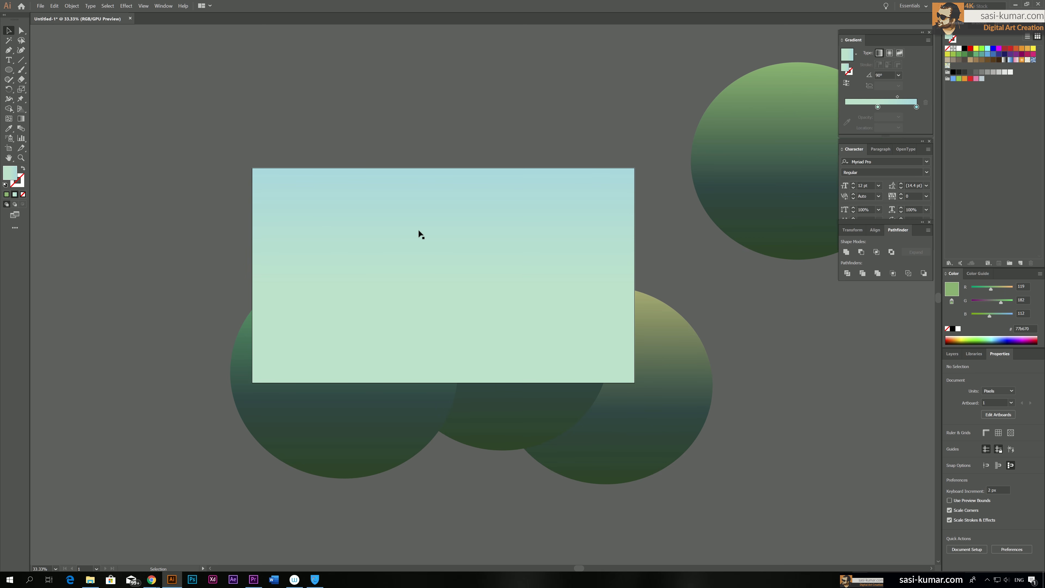
Clip the three hill ellipses with the pasted rectangle using a clipping mask, and select the clipped group
click(391, 311)
click(346, 456)
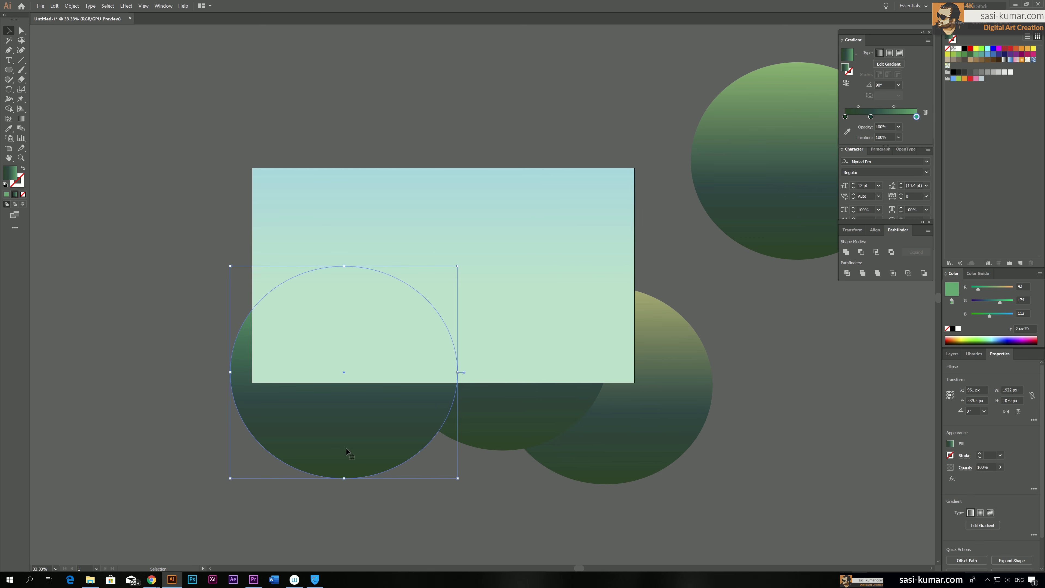
shift+click(504, 426)
shift+click(625, 427)
shift+click(610, 281)
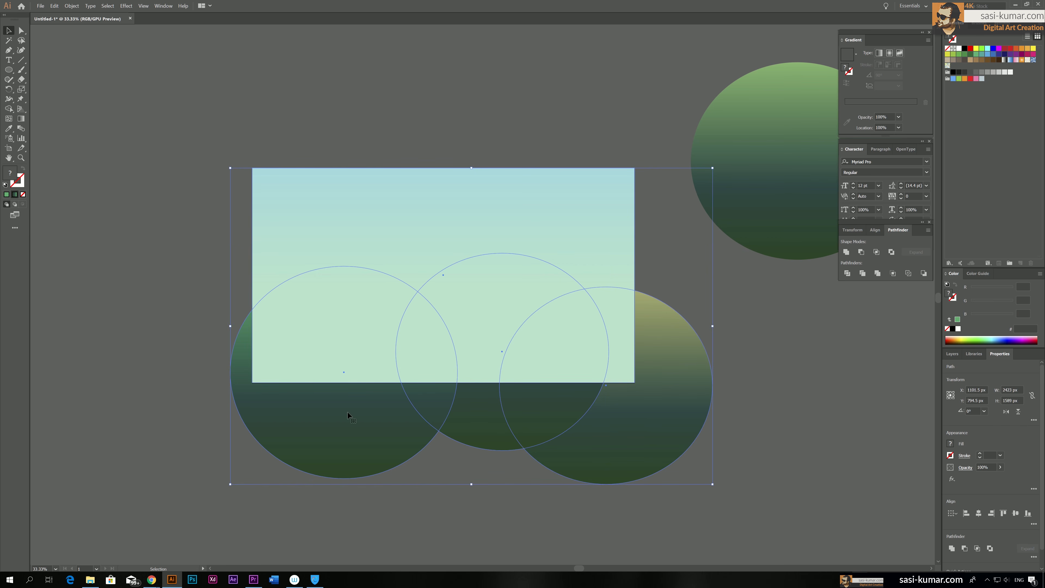
right_click(536, 230)
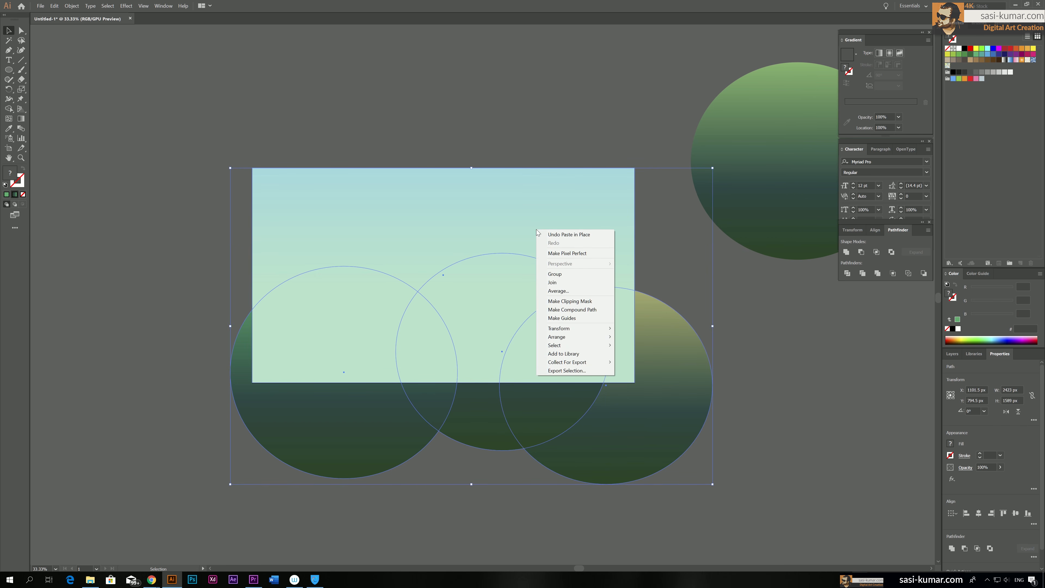
click(570, 301)
click(496, 113)
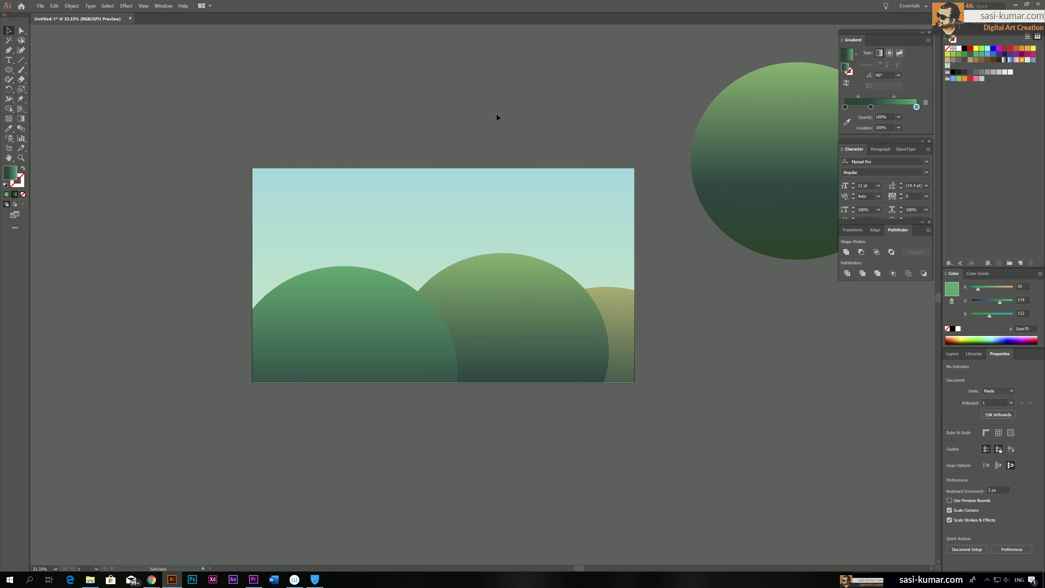
drag(526, 113, 515, 115)
click(507, 334)
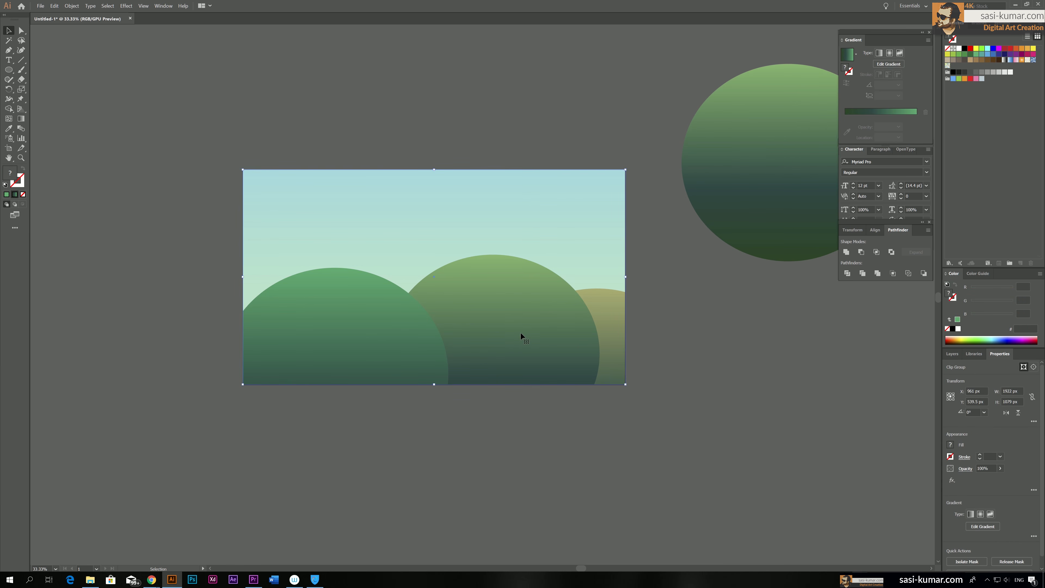
Isolate the clipped group, widen the left hill ellipse to about 1229 px and lower it slightly
click(668, 399)
drag(667, 400, 658, 398)
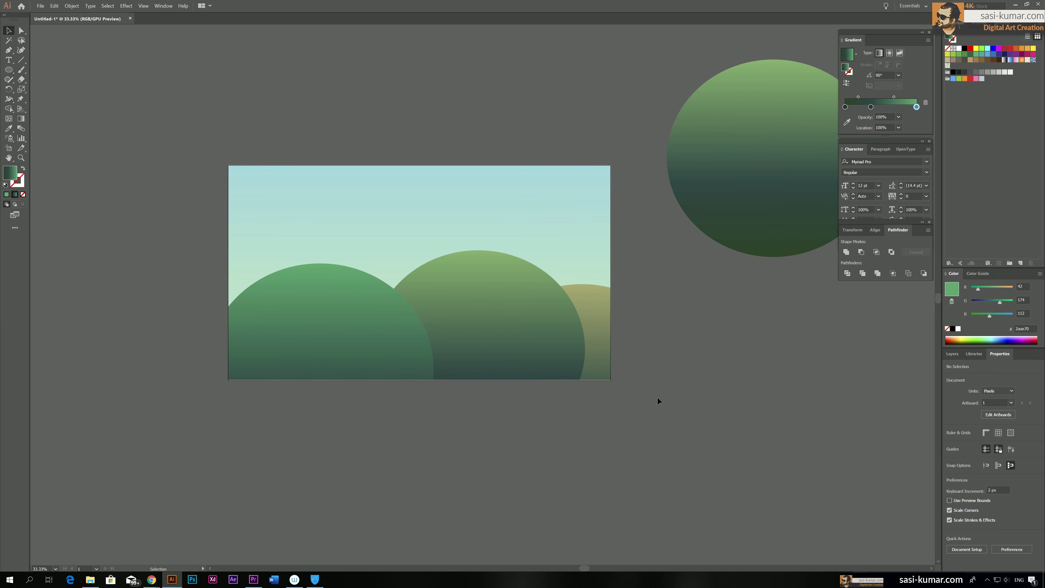
scroll(394, 461, down, 1)
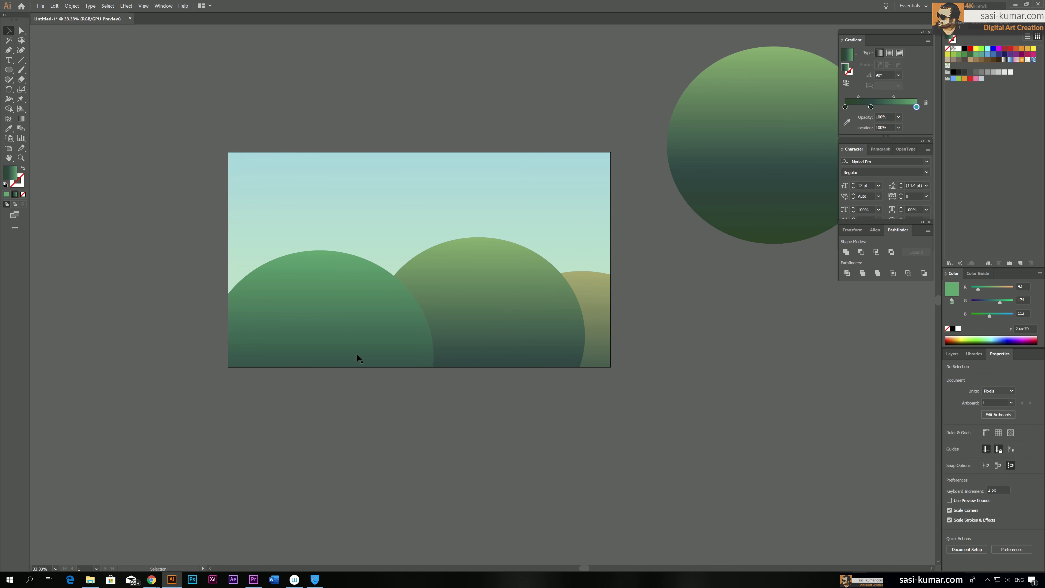
click(344, 352)
double_click(345, 325)
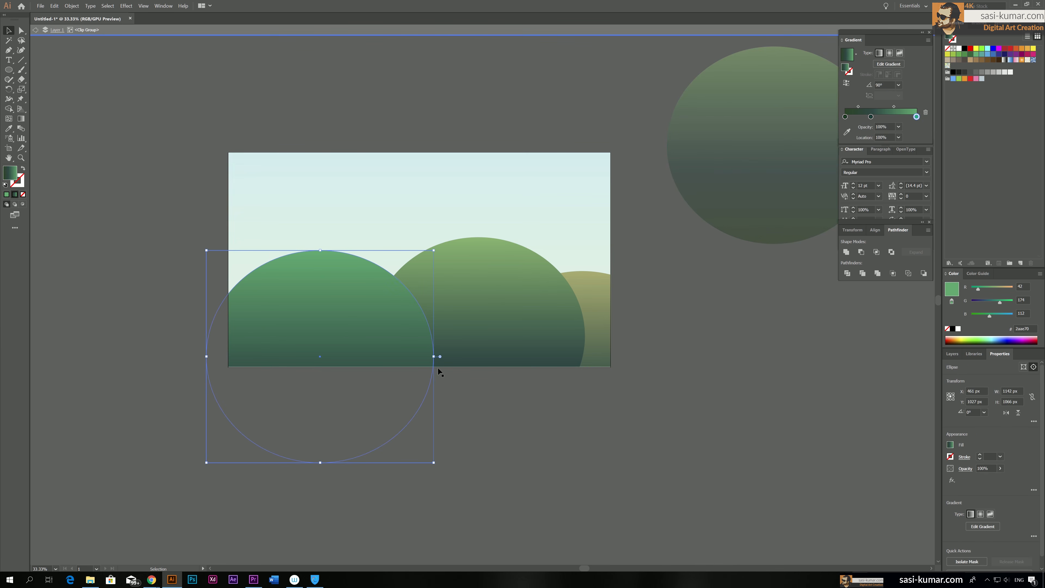
mouse_move(433, 356)
mouse_down()
mouse_move(471, 356)
mouse_move(451, 356)
mouse_up()
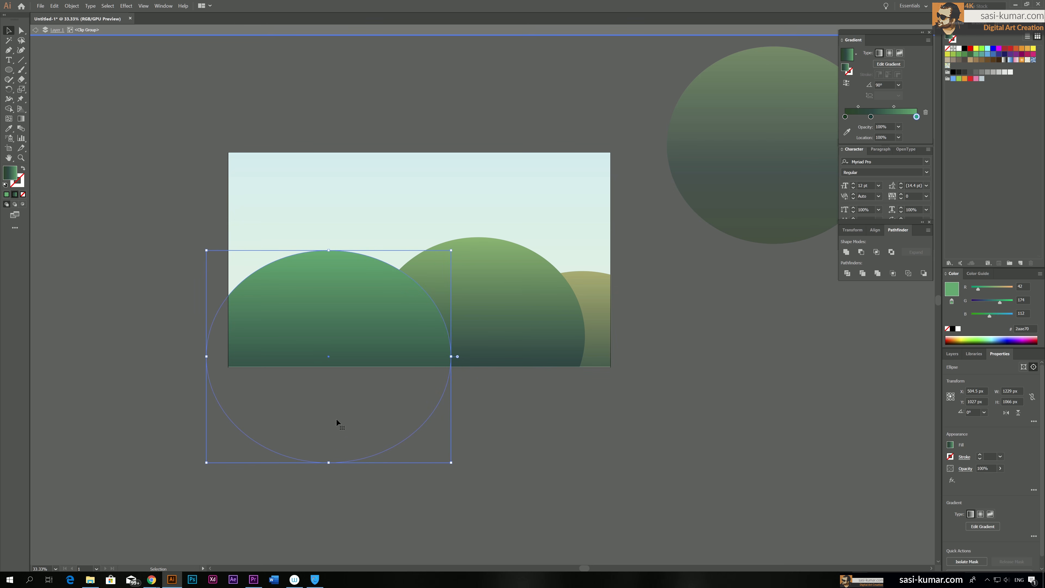
drag(352, 324, 354, 332)
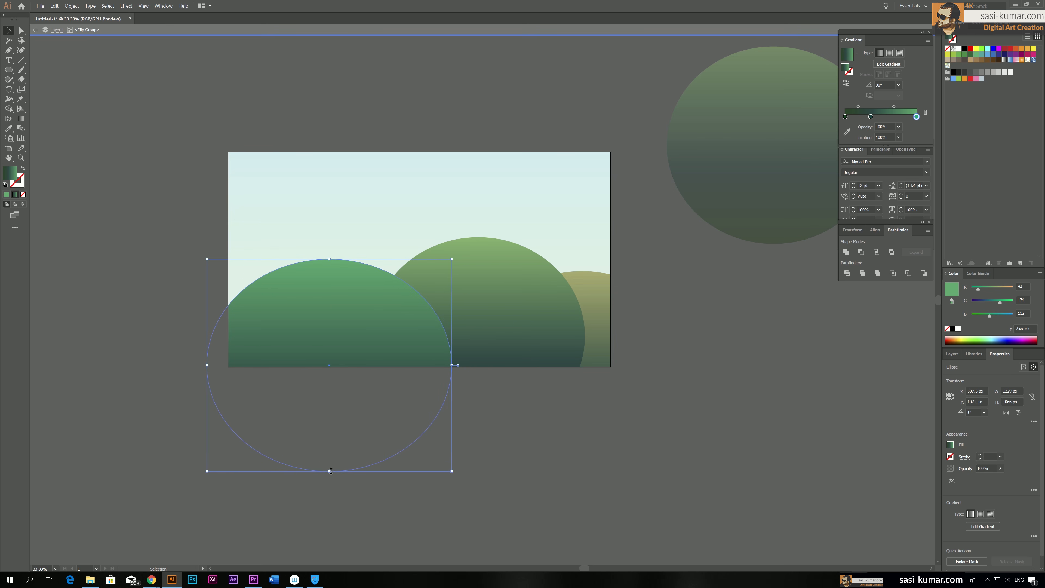
drag(330, 478, 330, 485)
click(551, 437)
Widen the middle hill ellipse to about 1304 px on both sides and lower its crest slightly
click(544, 322)
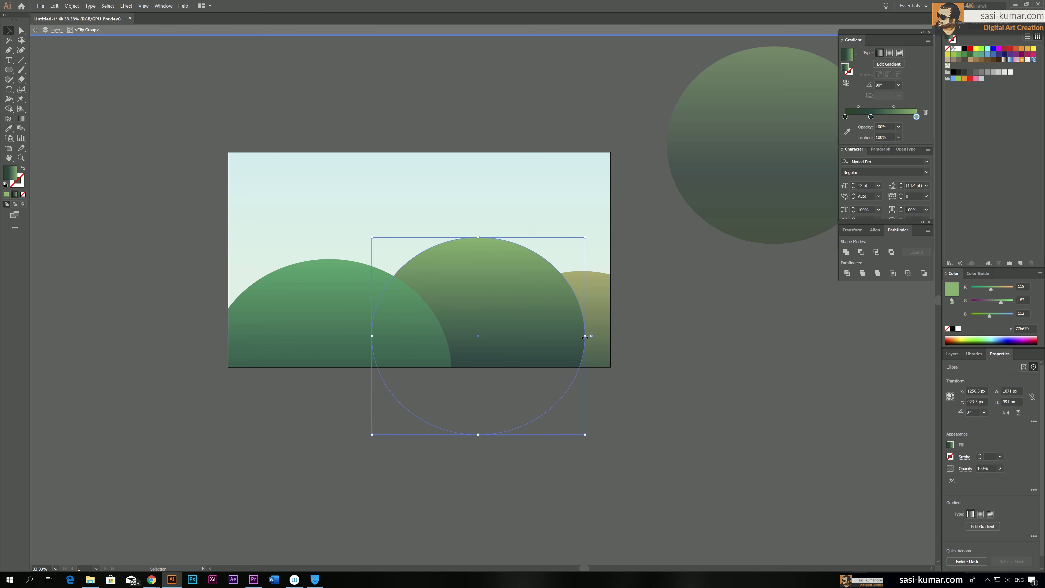
drag(585, 332, 619, 335)
drag(505, 312, 505, 317)
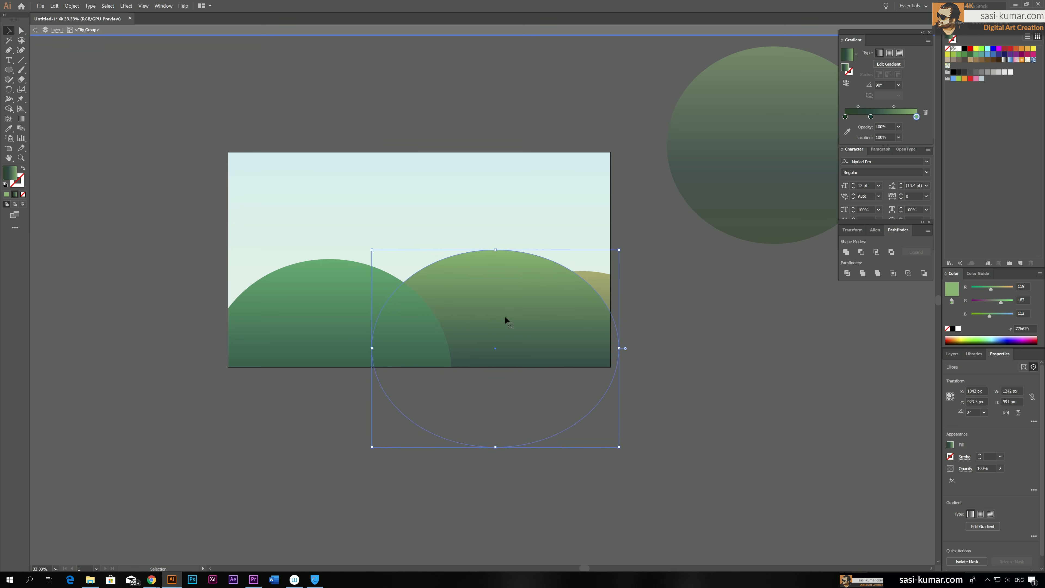
drag(498, 250, 498, 247)
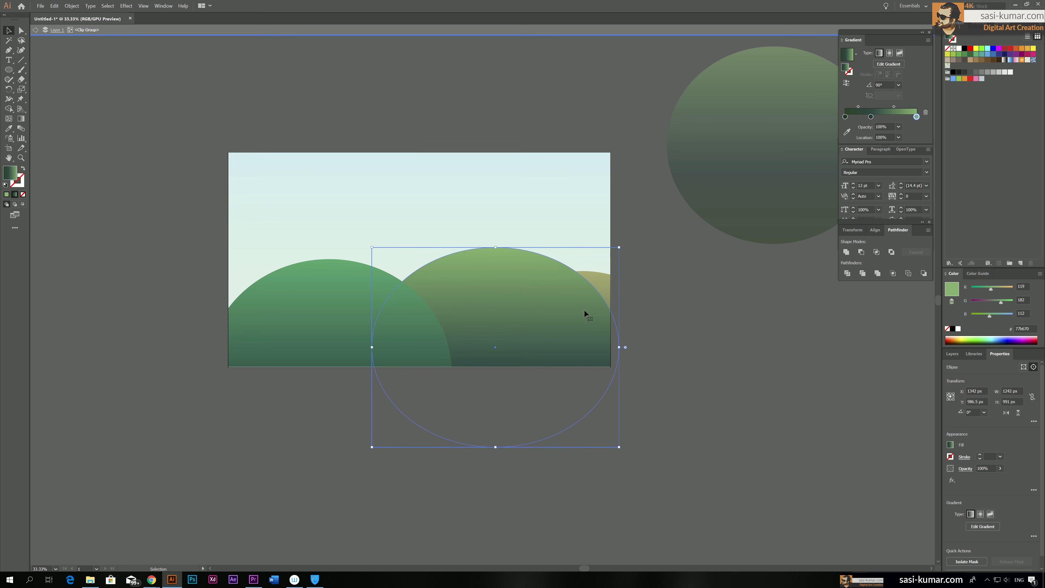
drag(619, 347, 614, 347)
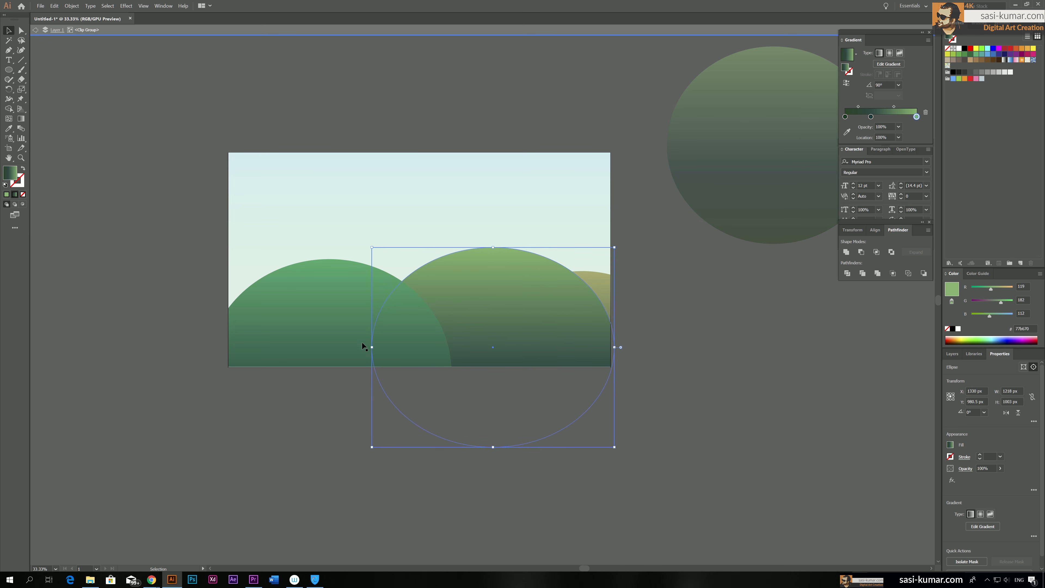
drag(372, 347, 350, 347)
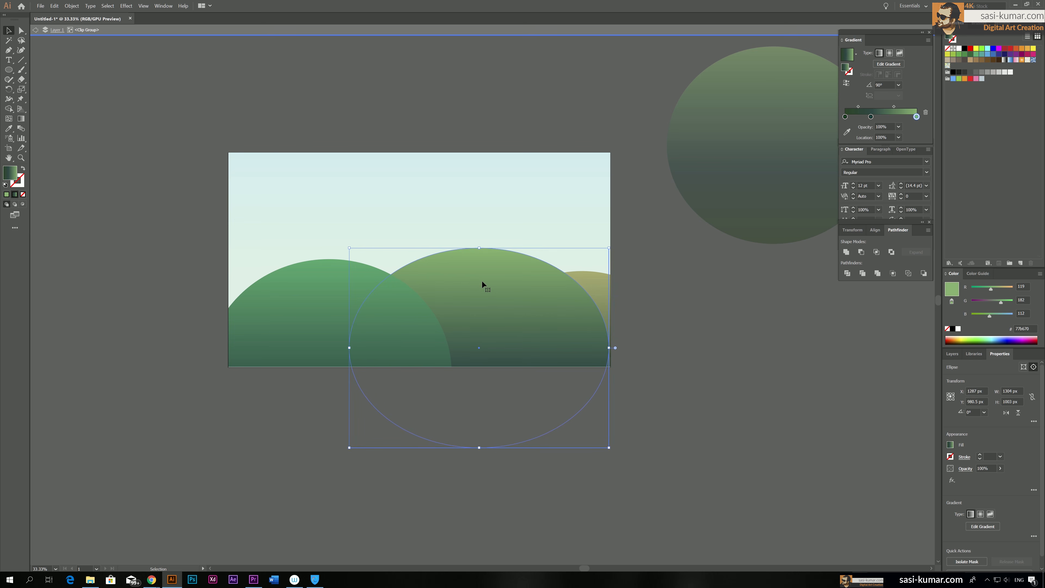
click(701, 310)
Move the olive right hill ellipse slightly up and to the right, and exit the clipped group's isolation
click(594, 281)
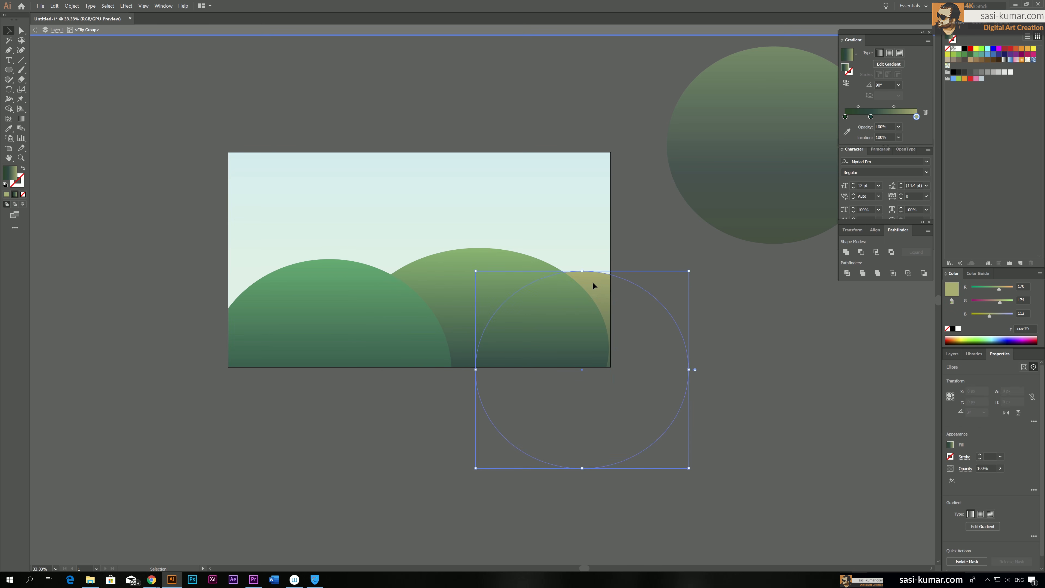
drag(593, 270, 602, 265)
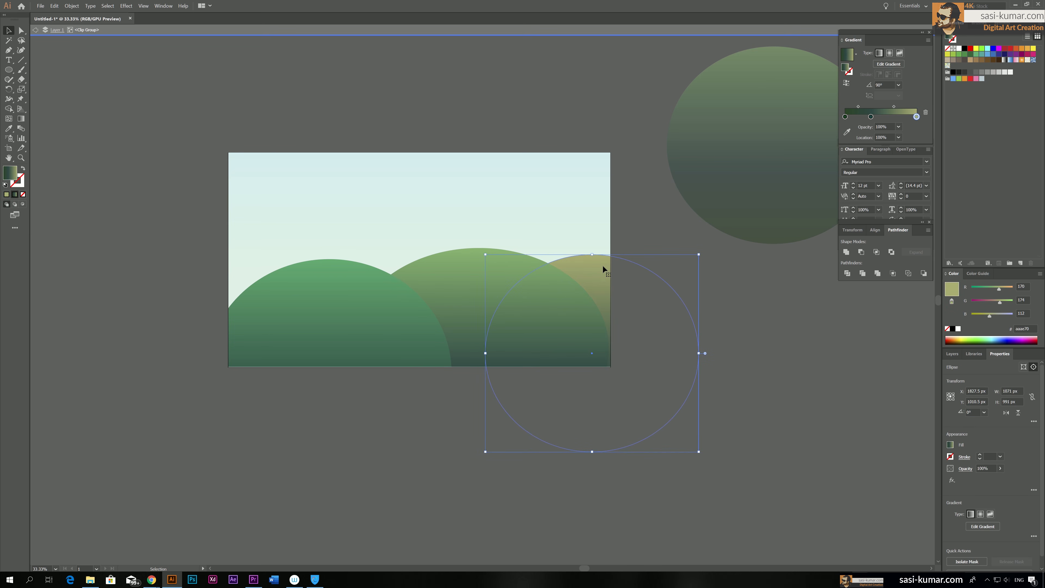
click(738, 308)
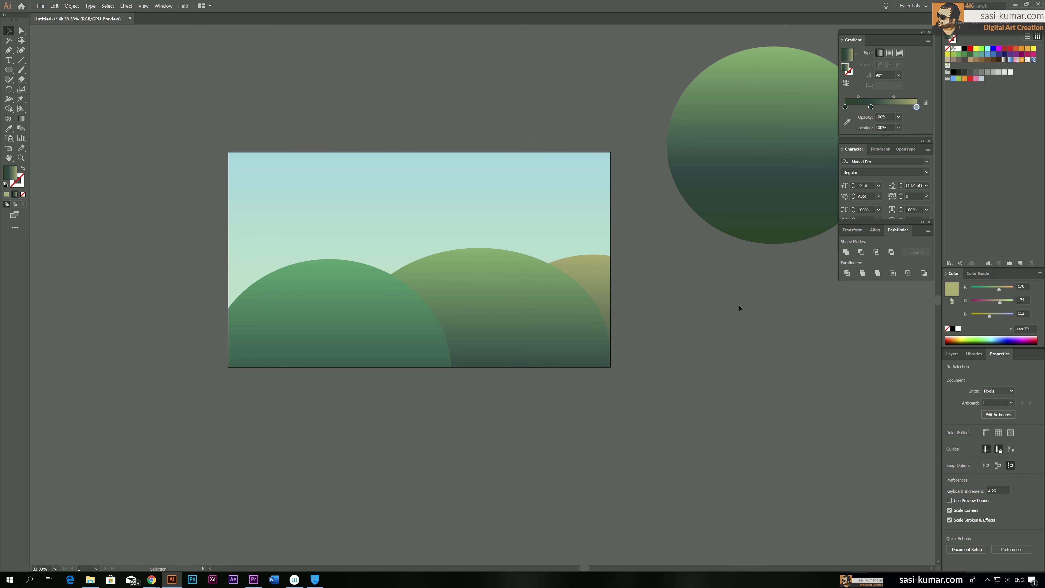
Draw a closed slanted parallelogram with the Pen tool above the left hill's crest as the house roof
key(ctrl+plus)
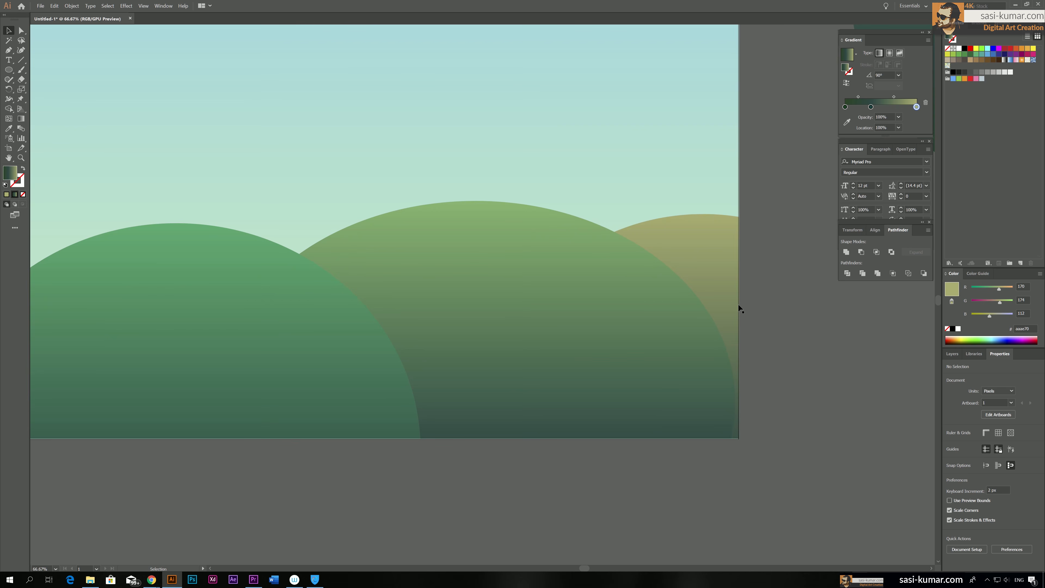
drag(374, 229, 437, 215)
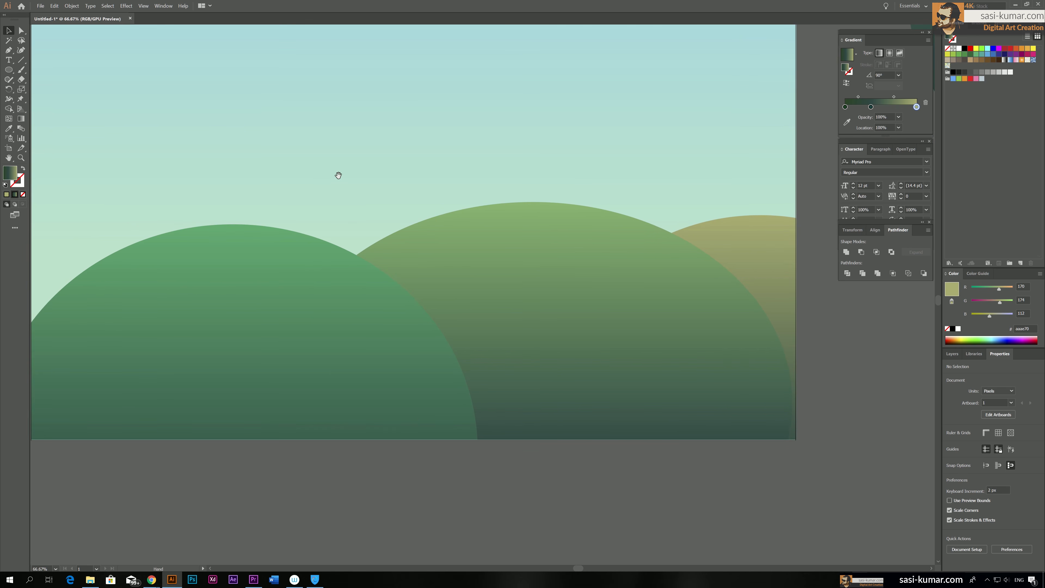
drag(339, 175, 432, 229)
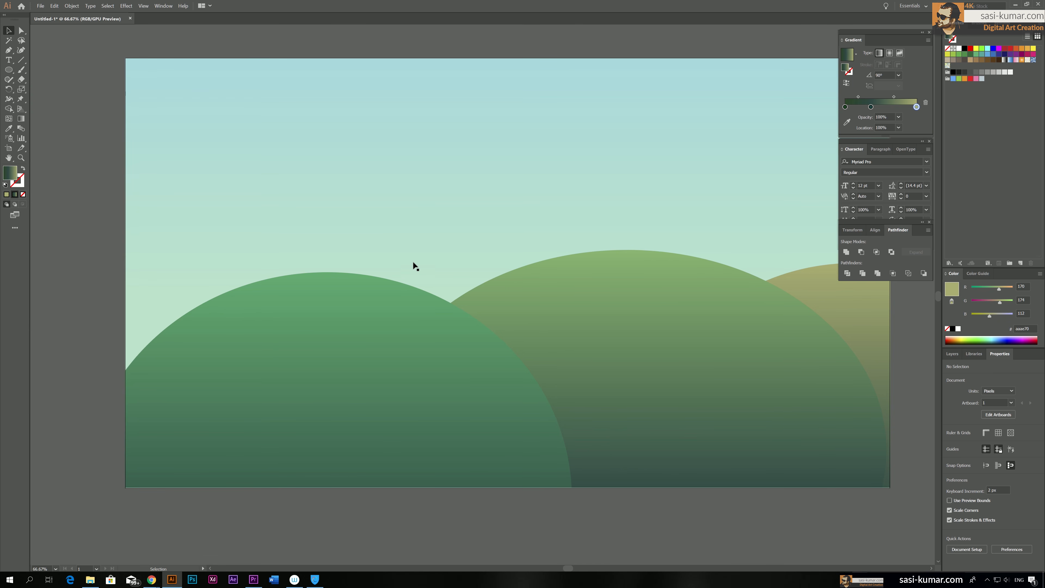
click(9, 51)
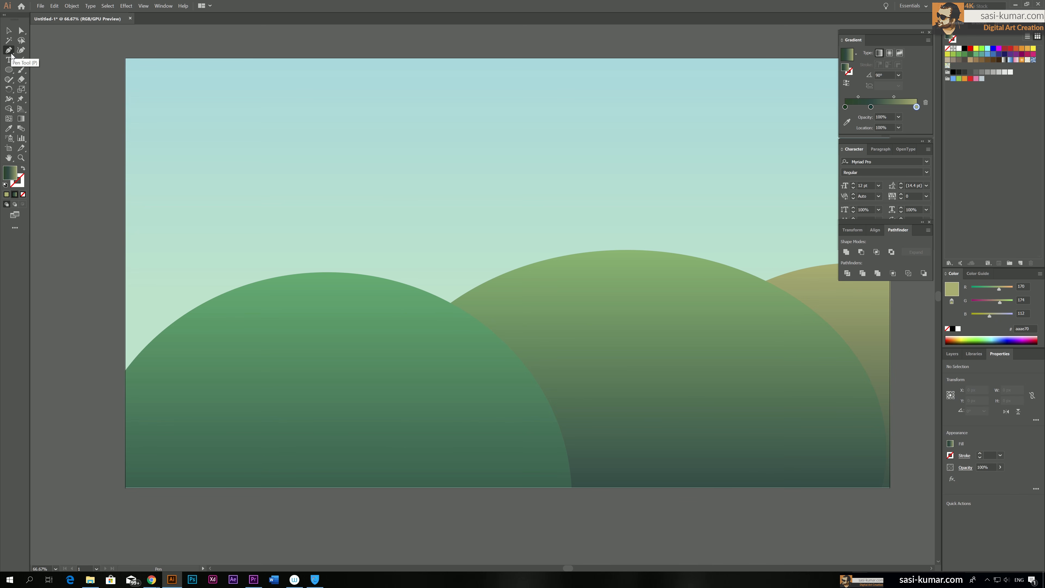
click(374, 201)
click(360, 245)
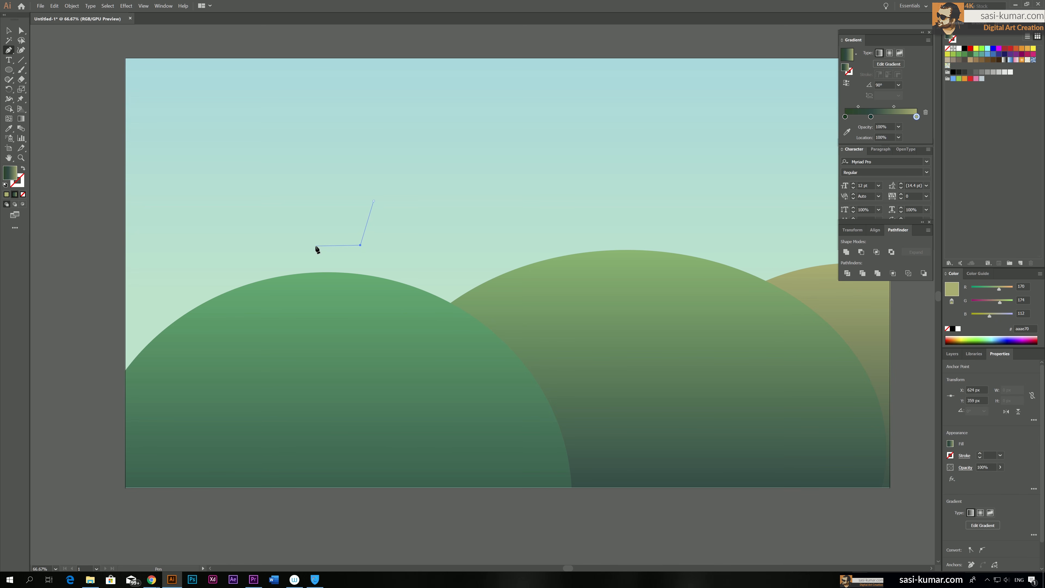
click(275, 246)
click(295, 203)
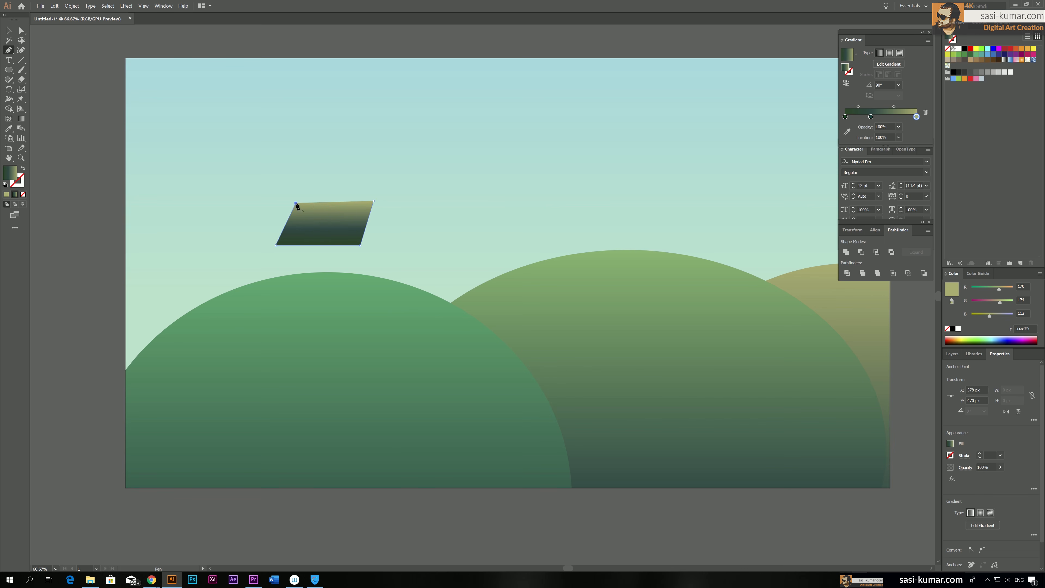
click(373, 201)
click(21, 33)
click(296, 203)
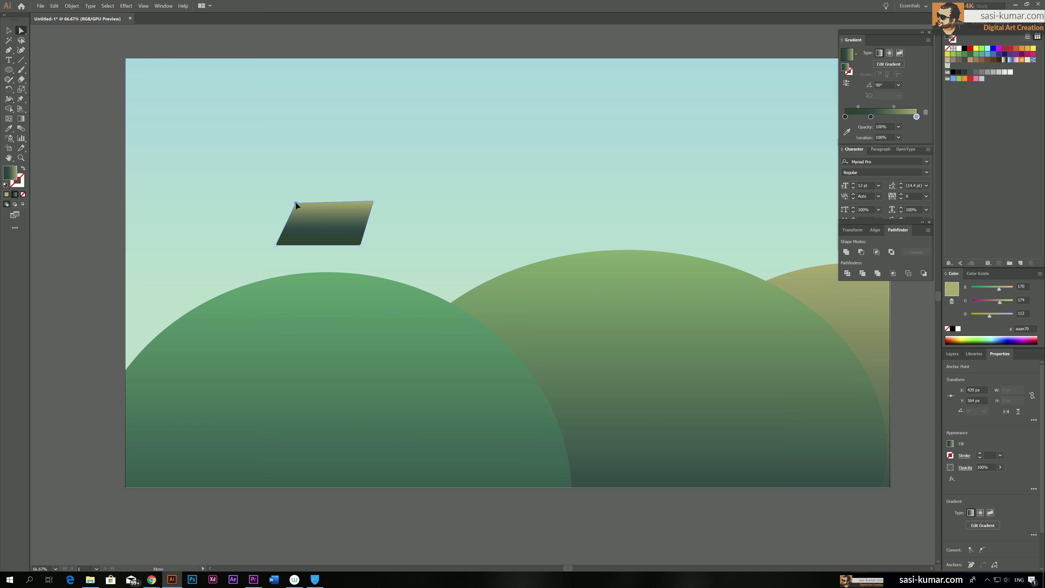
Pick up the sky's gradient fill and draw a wall rectangle about 188 by 81 px directly beneath the roof
click(151, 171)
click(110, 223)
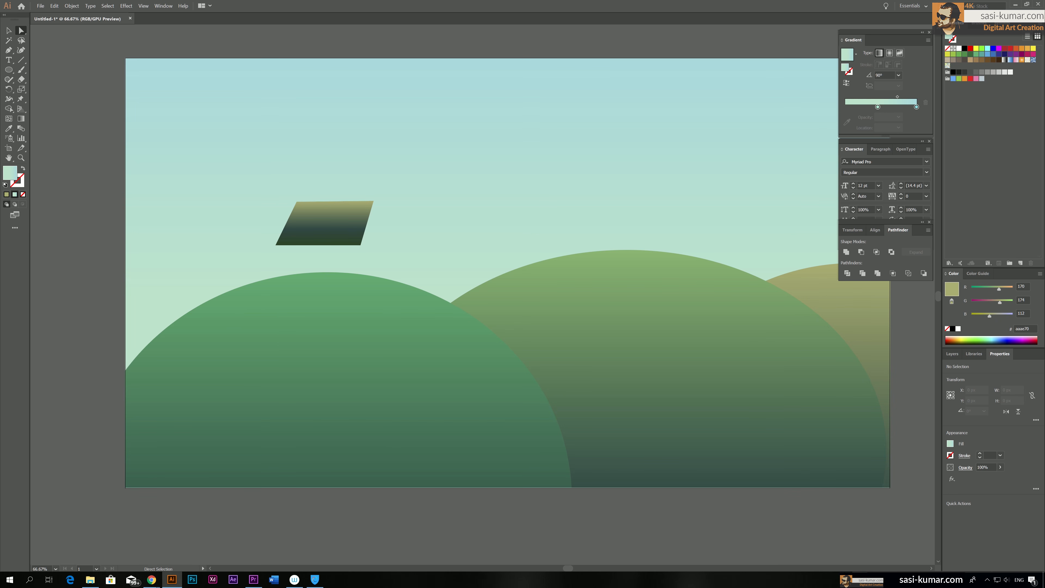
click(13, 71)
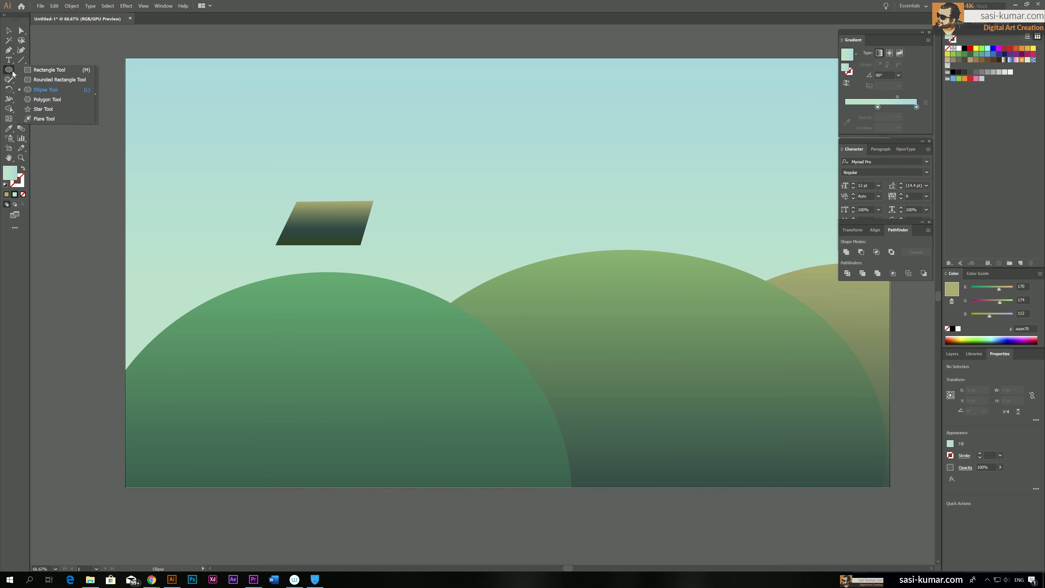
click(46, 70)
drag(284, 245, 360, 277)
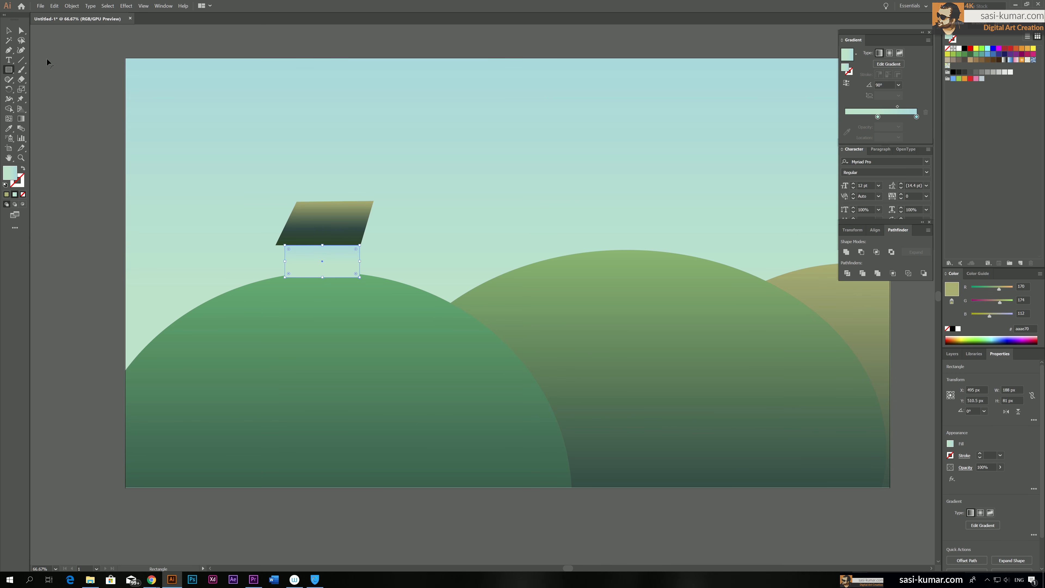
Recolour the wall rectangle's gradient stop at 100% to a pale mint green
click(916, 118)
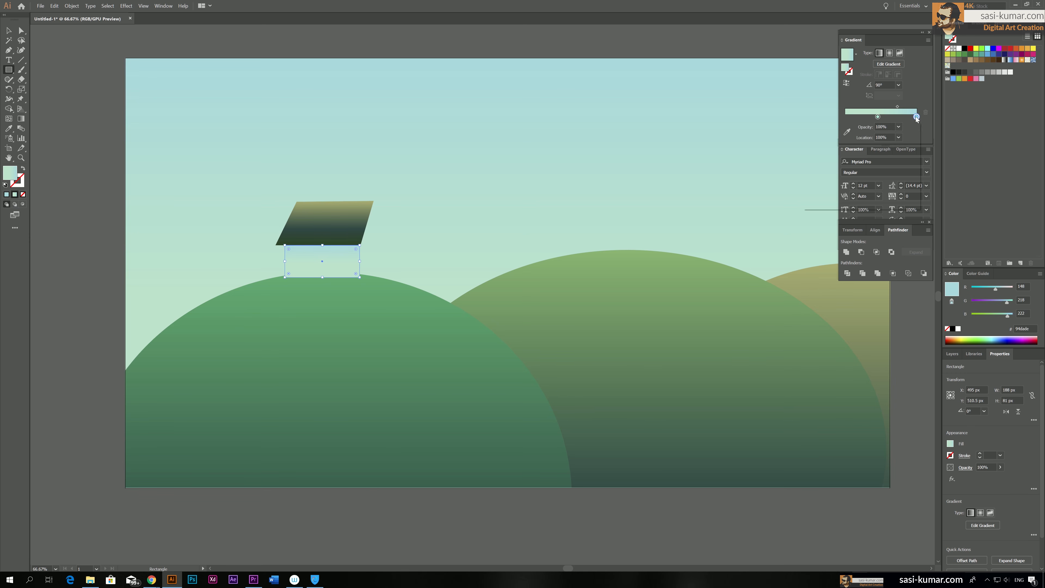
double_click(915, 117)
click(869, 197)
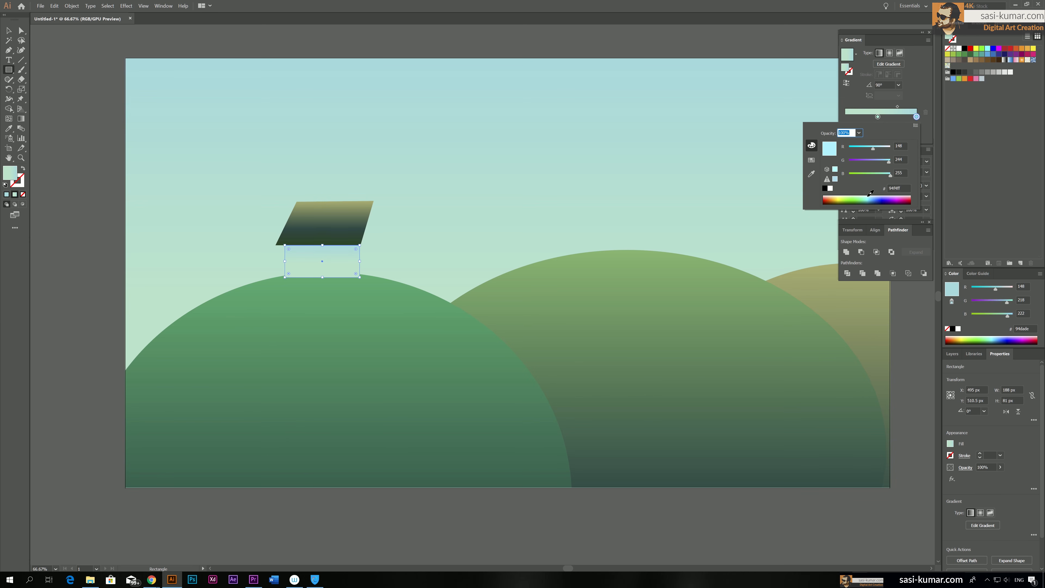
click(870, 197)
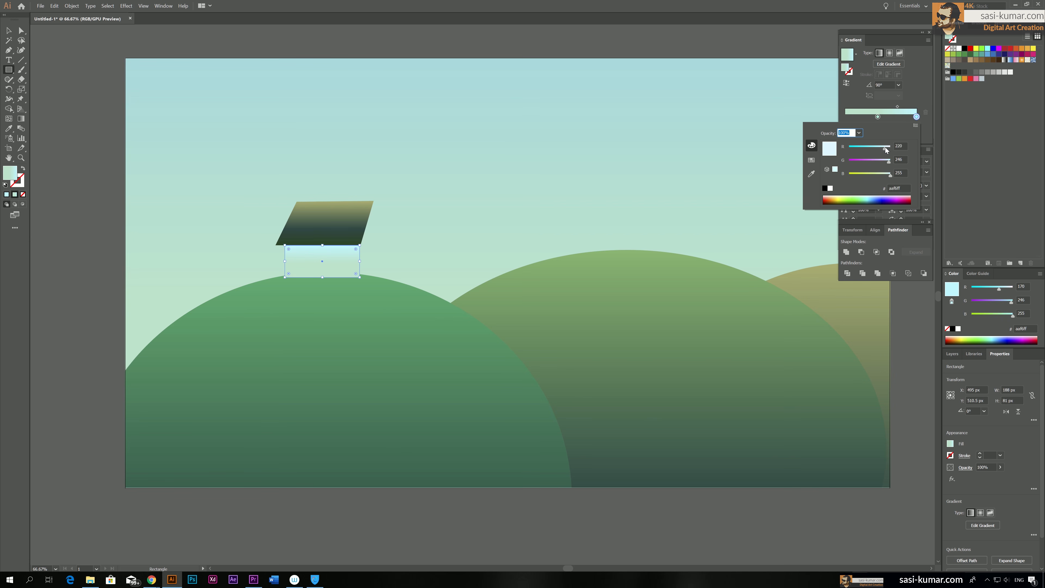
click(862, 196)
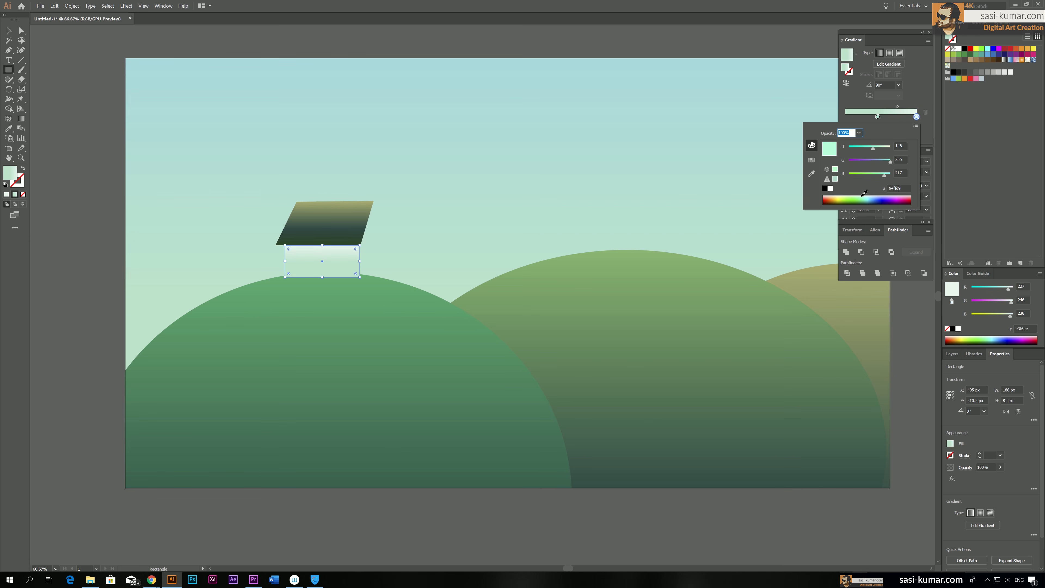
Move the wall gradient's other stop to 21.88% and recolour it white
click(893, 115)
click(894, 117)
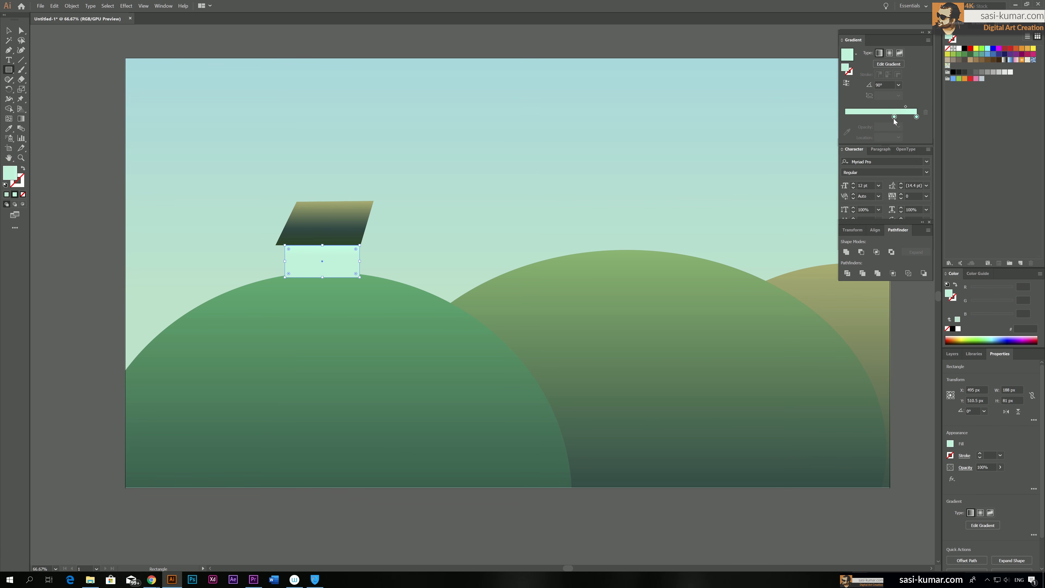
drag(894, 117, 860, 115)
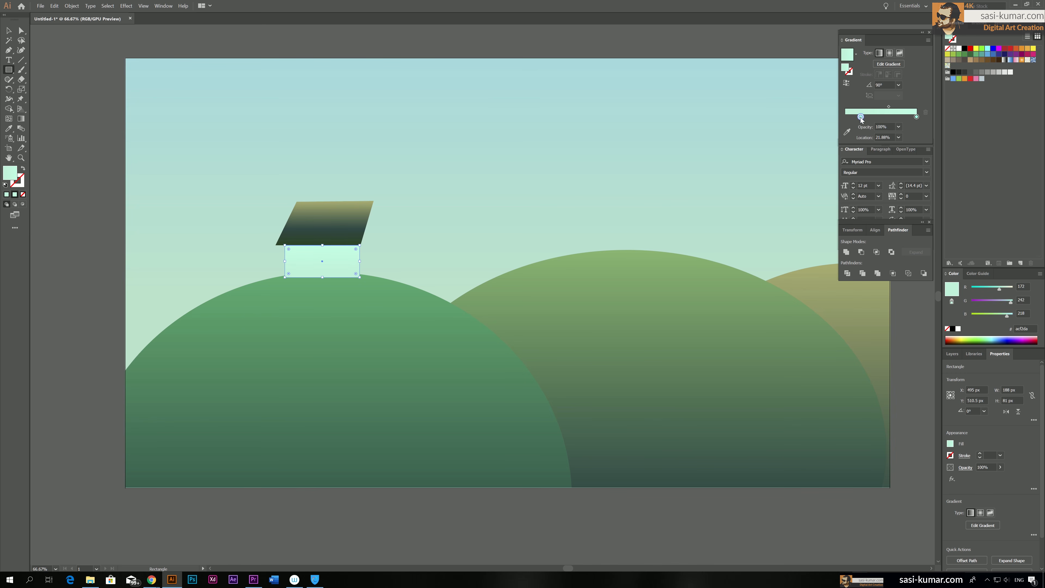
double_click(861, 117)
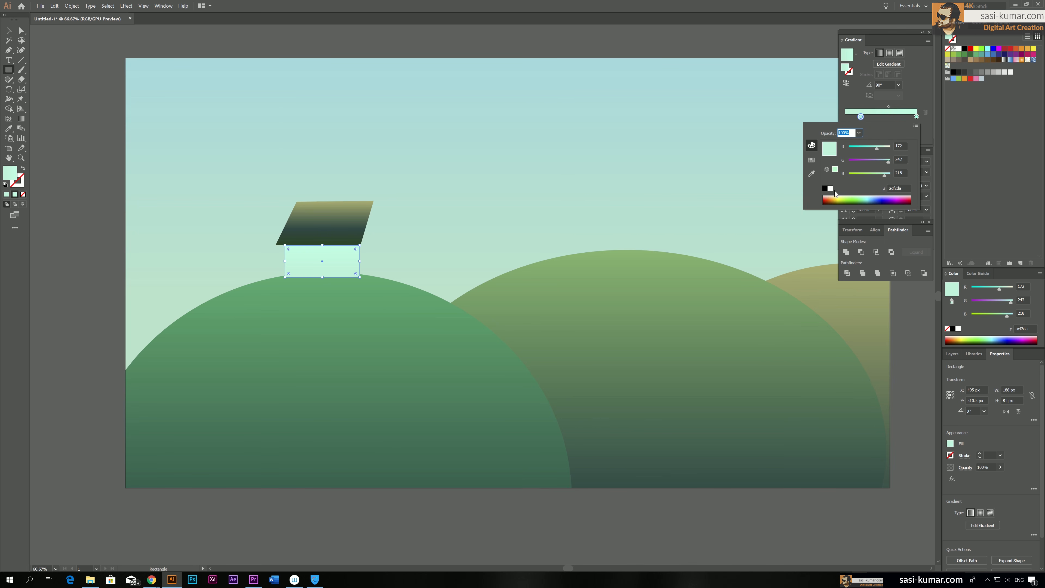
drag(847, 198, 845, 194)
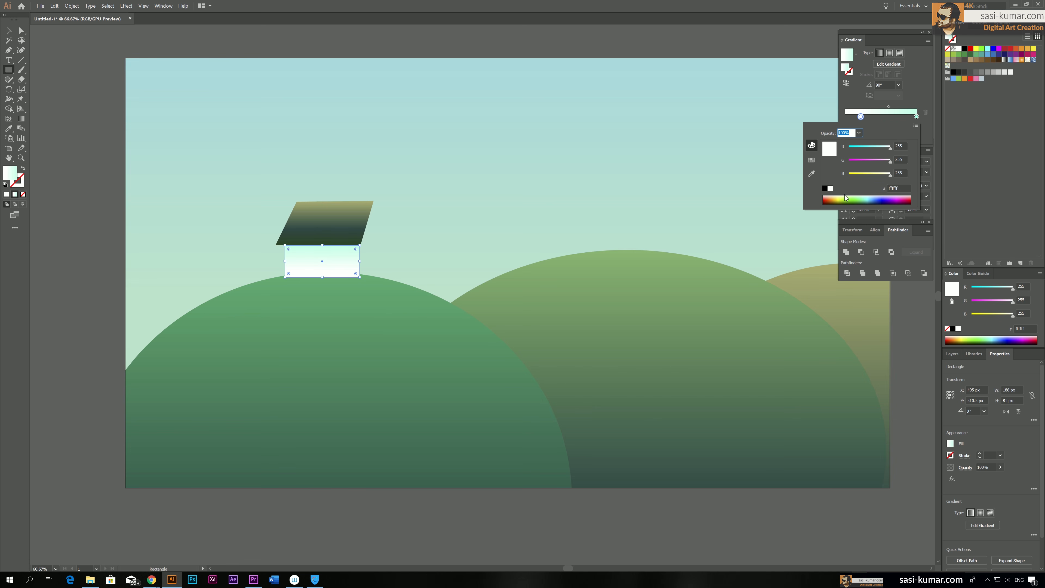
click(576, 33)
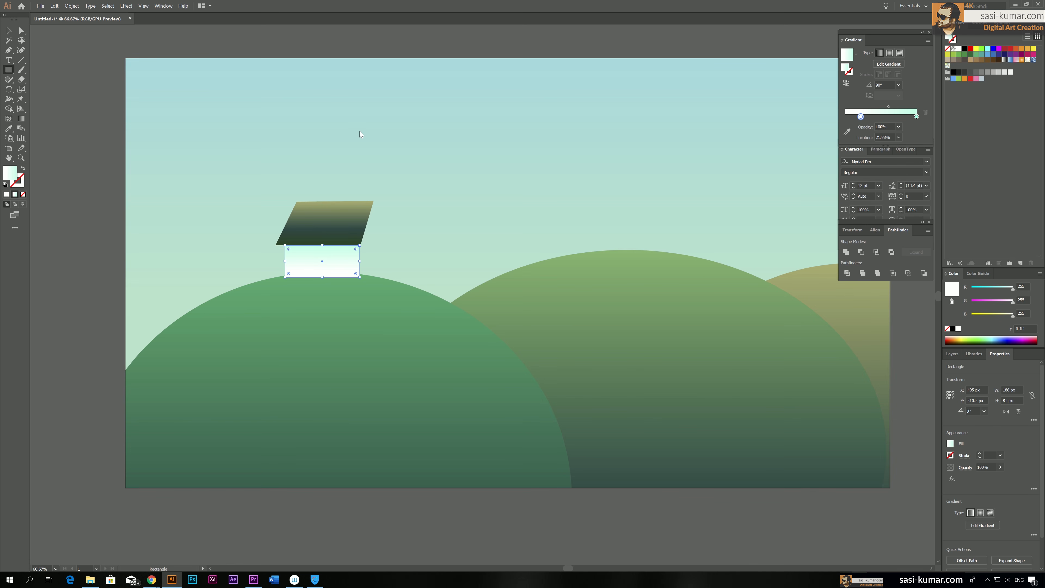
Reverse the wall gradient so white lies under the roof and mint at the base, and deselect the rectangle
click(847, 83)
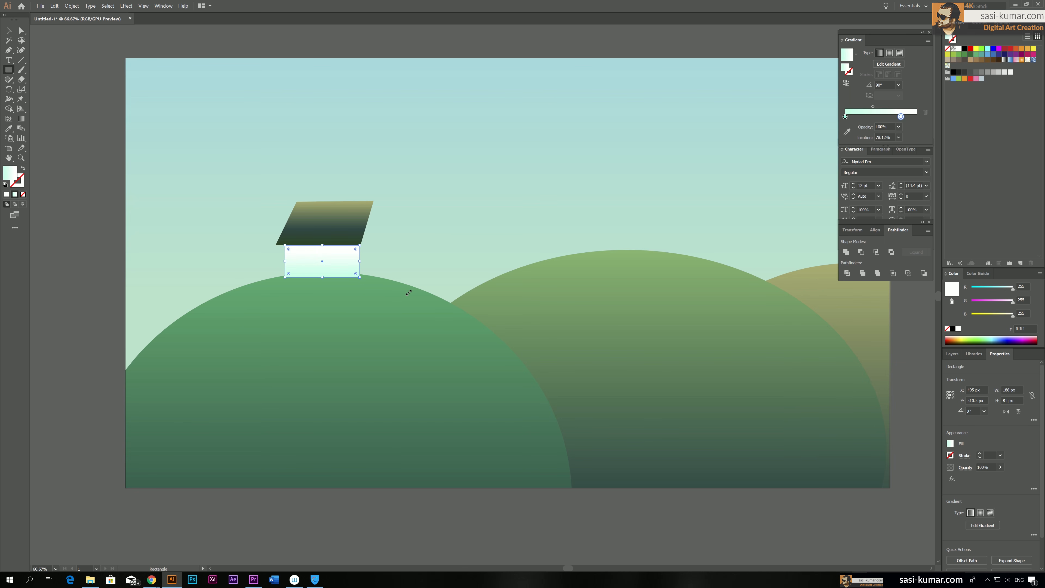
key(v)
click(100, 62)
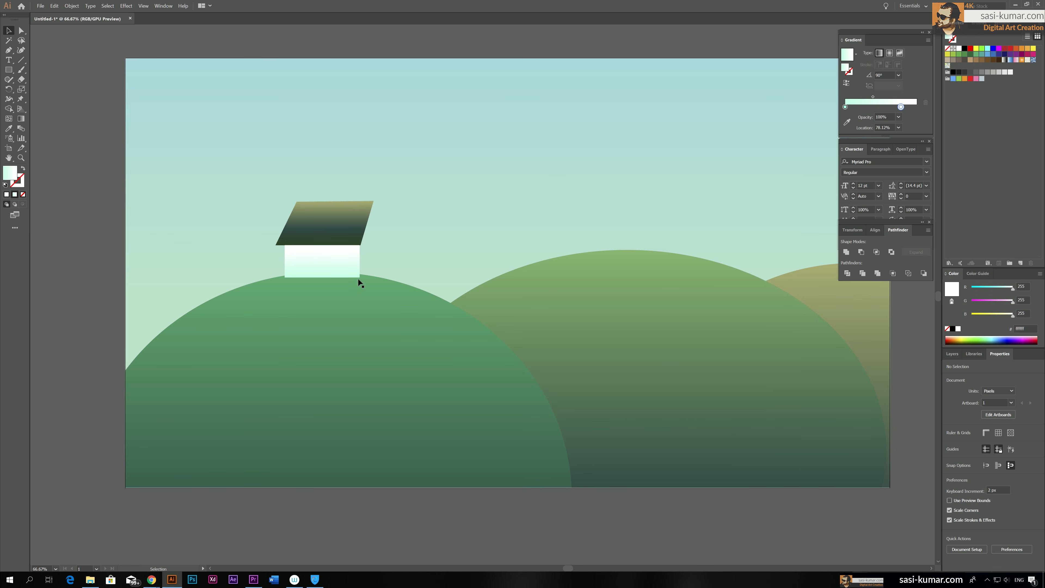
click(341, 268)
click(93, 128)
Draw the house's gable side wall with the Pen tool, about 76 by 199 px, adjoining the wall's edge and the roof's slope, and deselect it
click(9, 51)
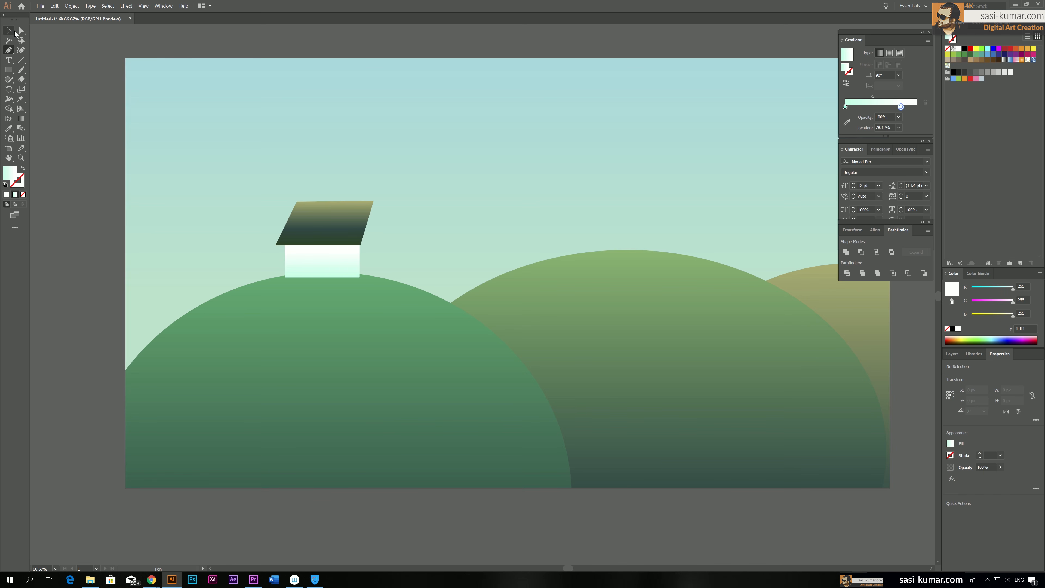
click(14, 32)
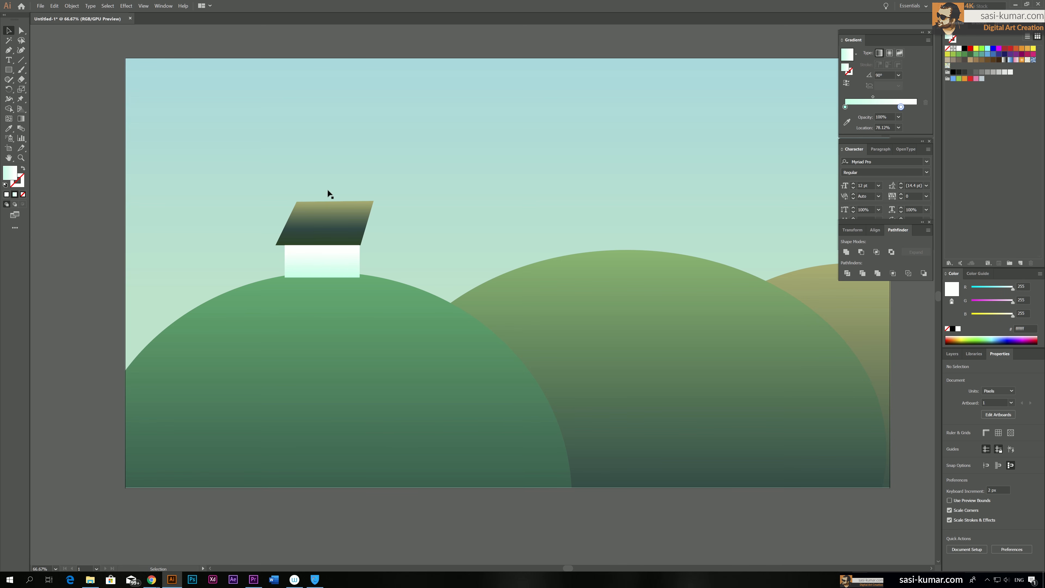
click(9, 53)
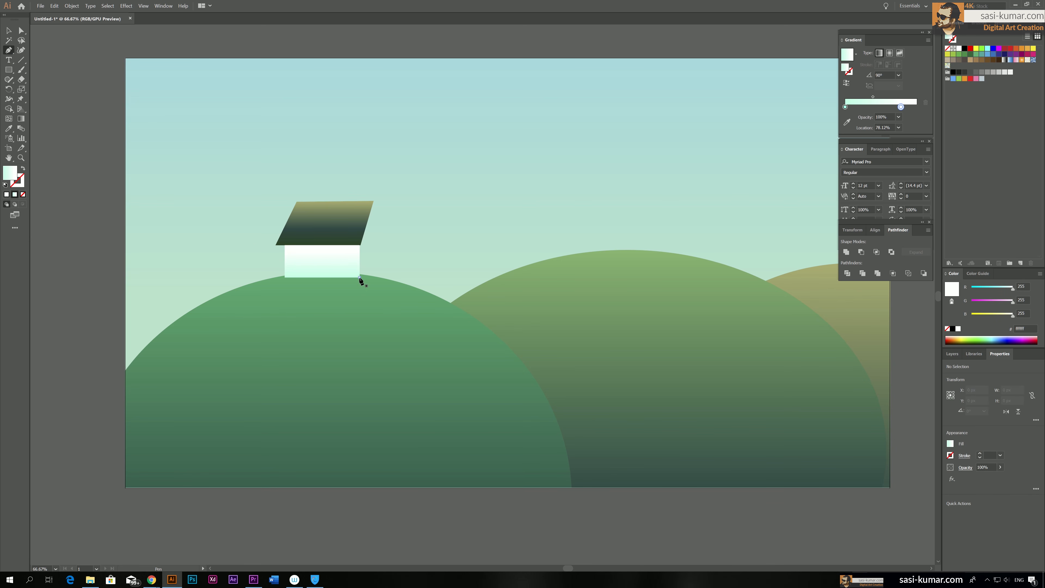
click(359, 278)
click(360, 246)
click(373, 201)
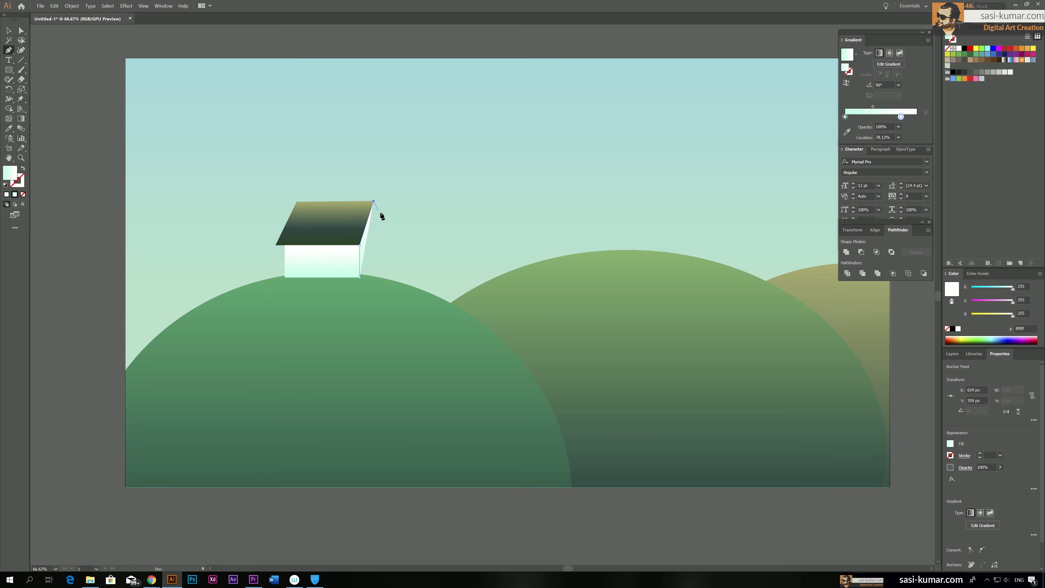
click(389, 235)
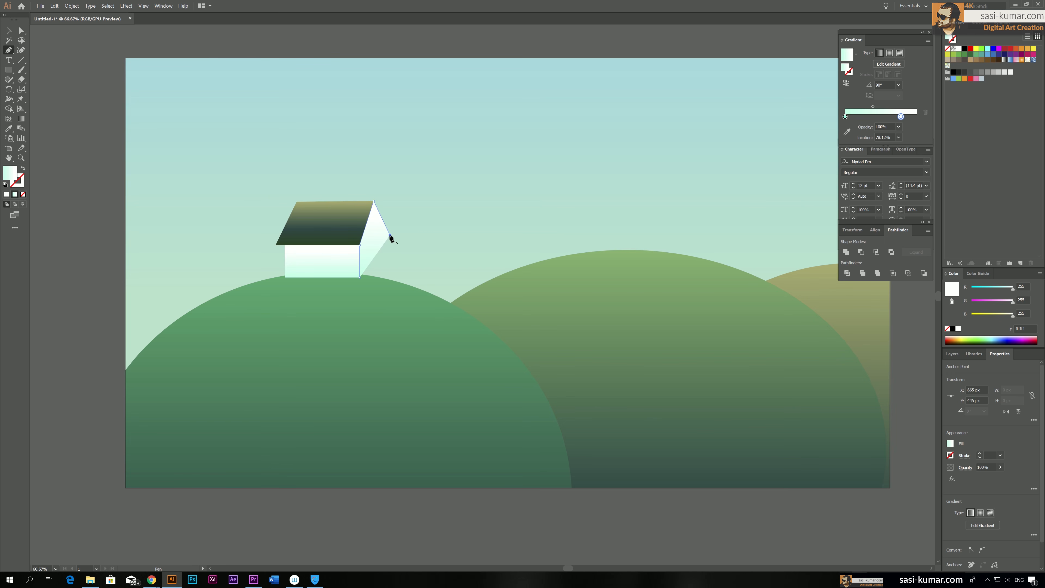
click(389, 280)
click(359, 277)
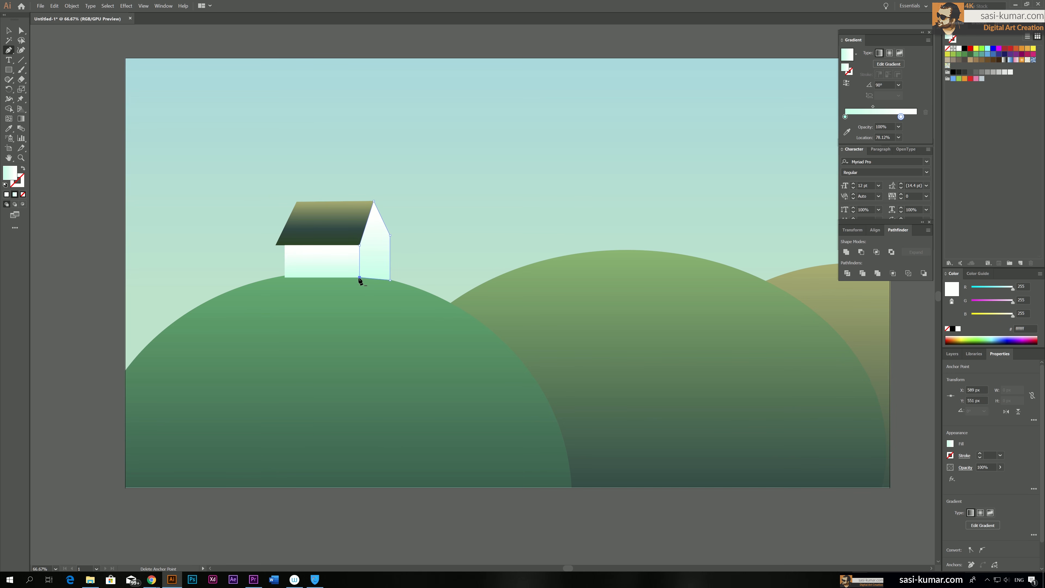
click(9, 31)
click(318, 43)
Redirect the gable wall's gradient diagonally so the wall is mostly white with a mint tint towards its base, and deselect it
click(379, 250)
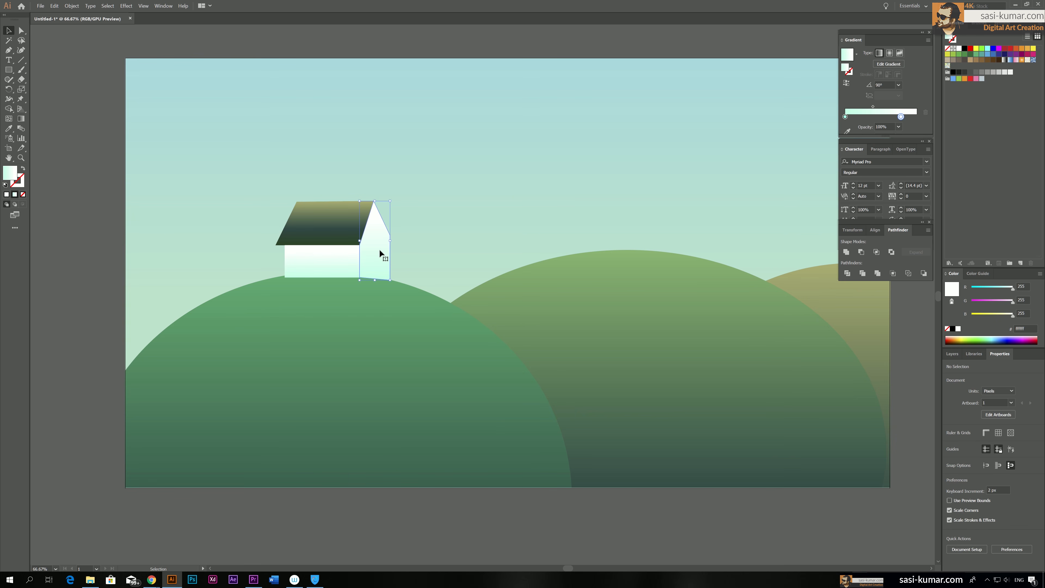
key(g)
drag(387, 213, 358, 304)
drag(378, 229, 388, 227)
click(8, 30)
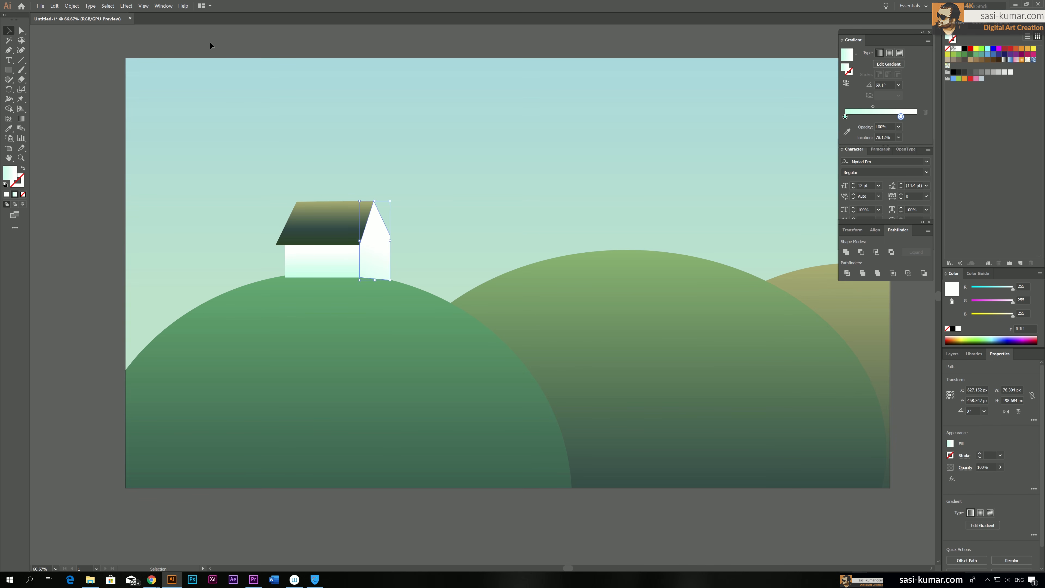
click(153, 41)
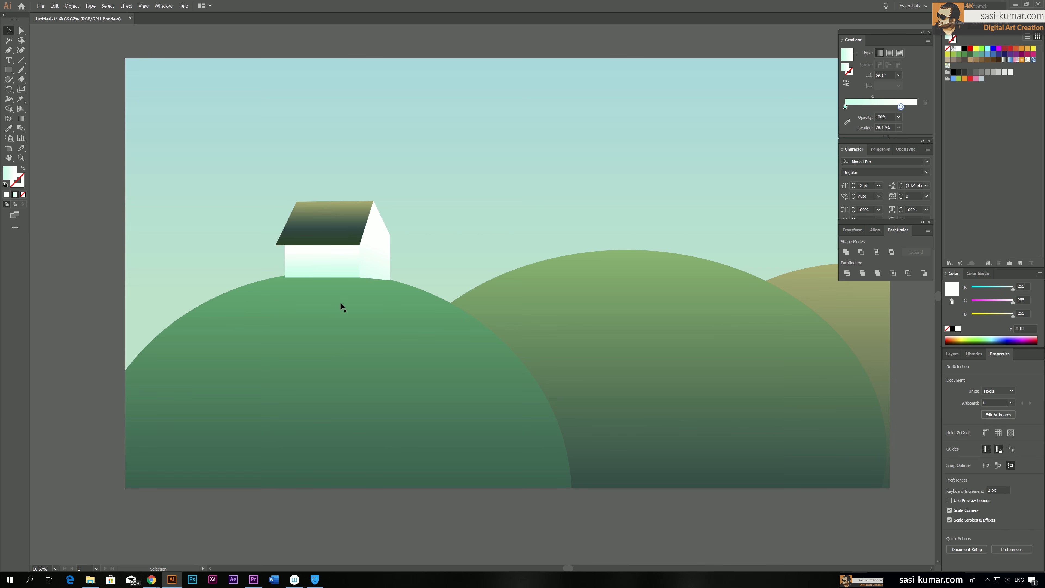
Recolour the front wall's upper gradient stop to a 27% grey in grayscale mode and deselect the wall
click(325, 275)
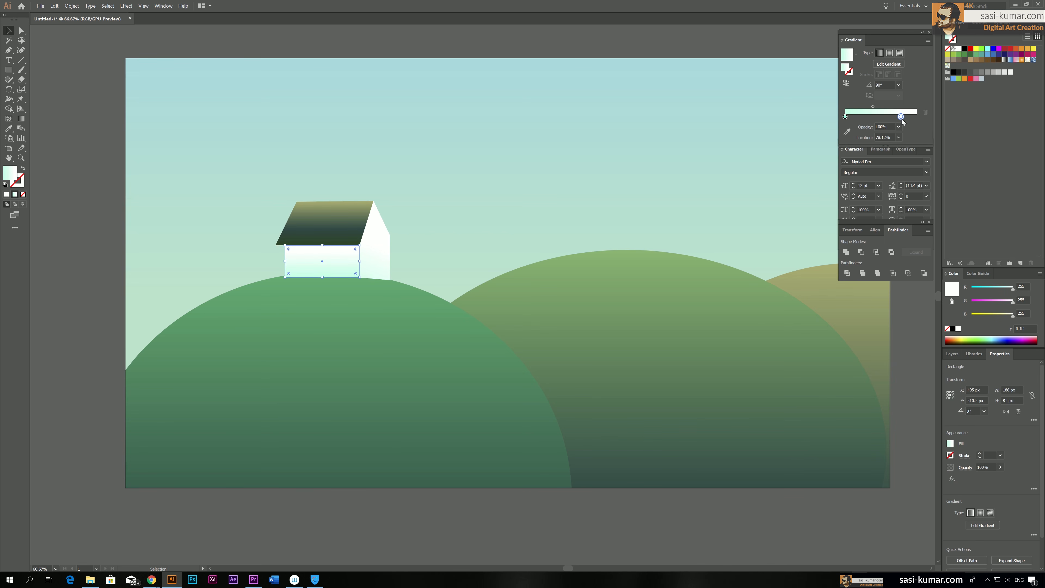
double_click(901, 117)
drag(890, 149, 887, 151)
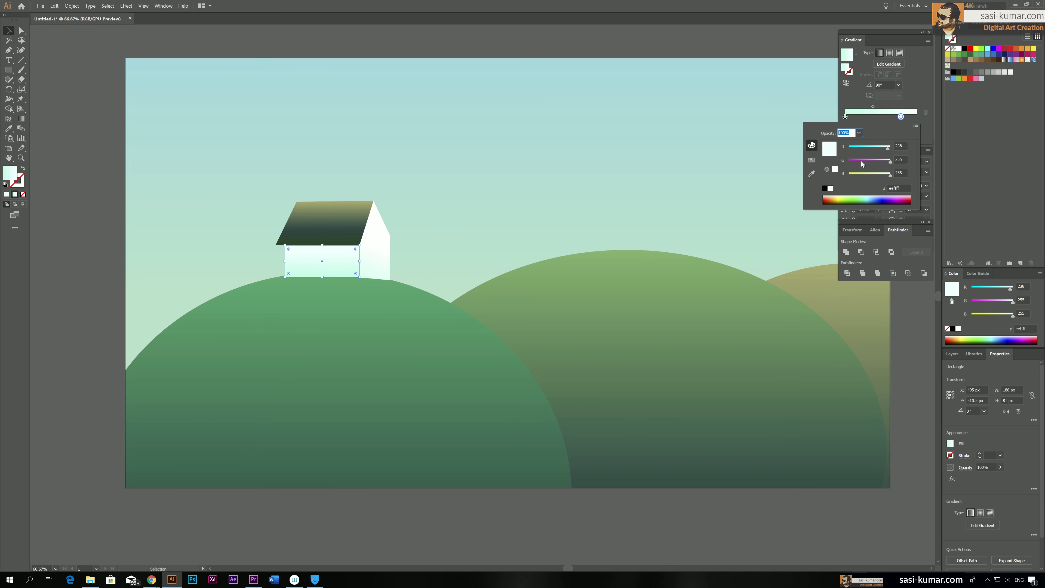
click(916, 125)
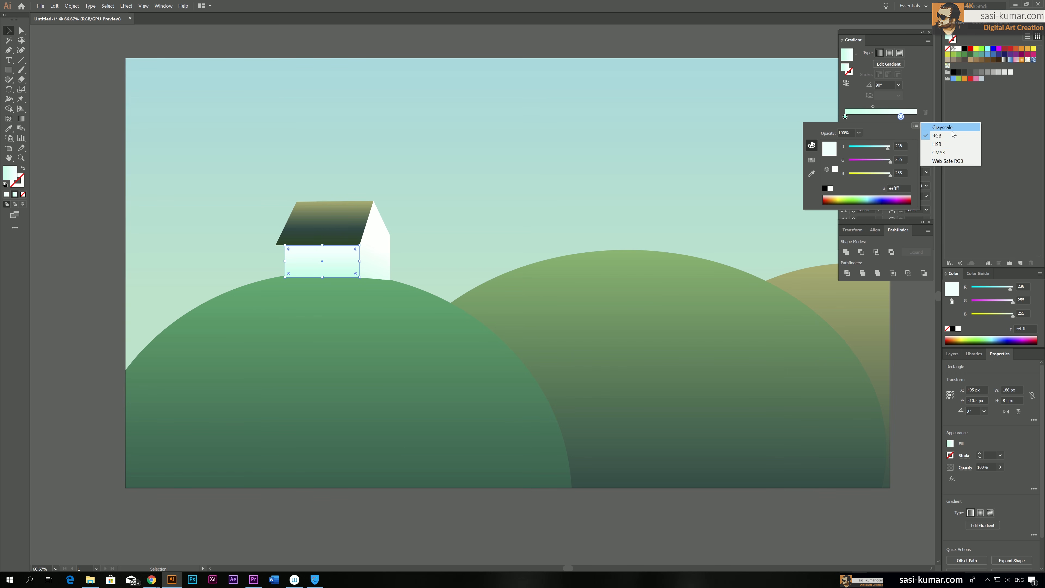
click(943, 127)
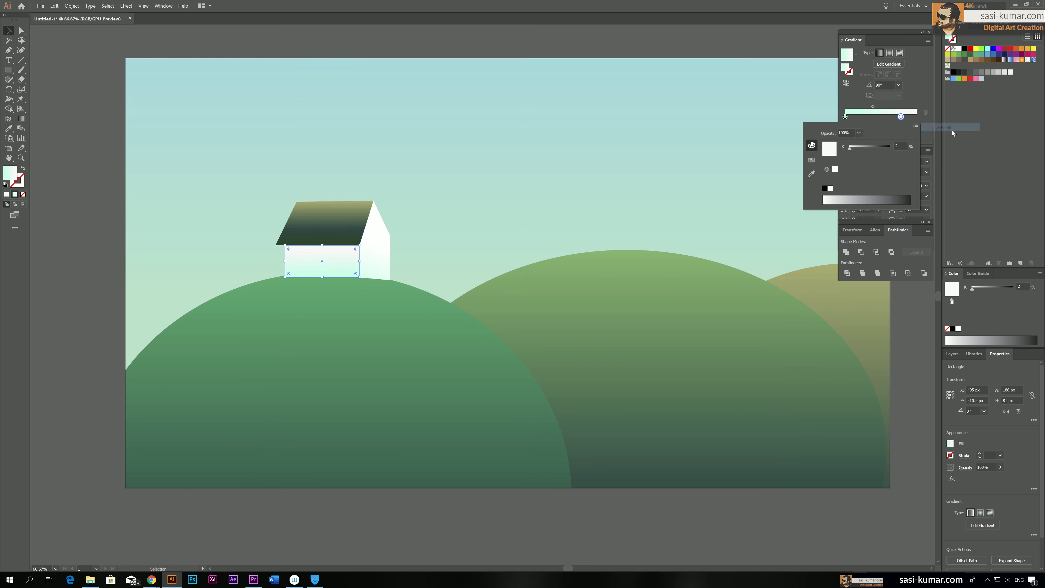
click(856, 147)
drag(857, 149, 858, 148)
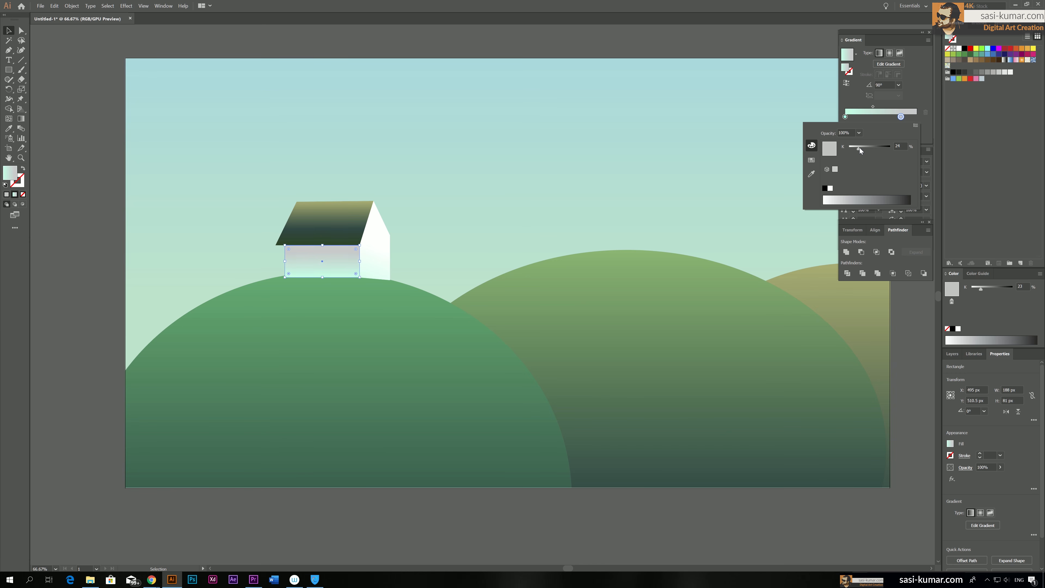
click(432, 47)
click(409, 71)
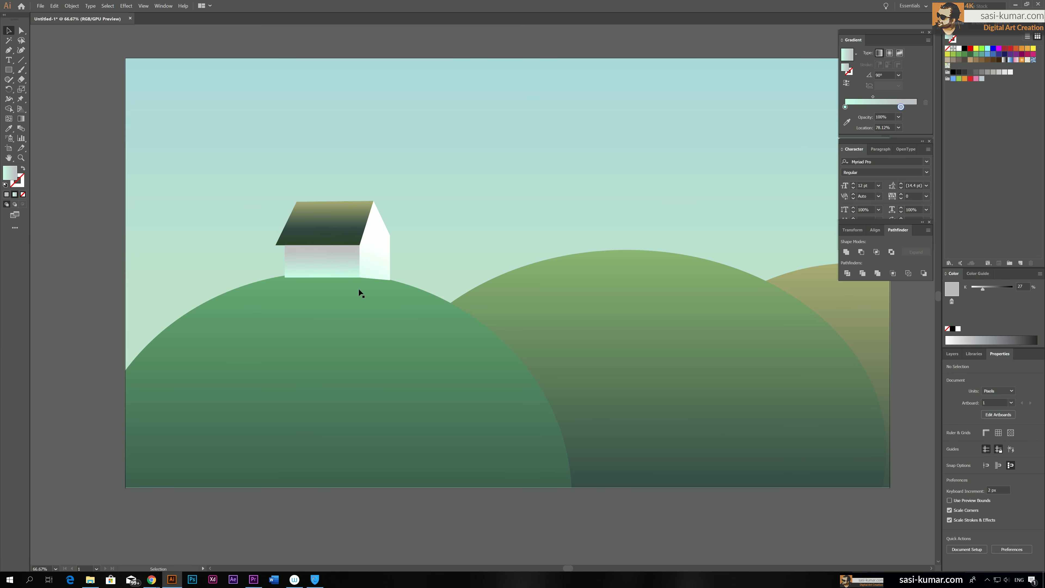
Select the roof and both walls of the house and send them behind the left hill
click(348, 221)
shift+click(337, 256)
shift+click(382, 258)
right_click(379, 250)
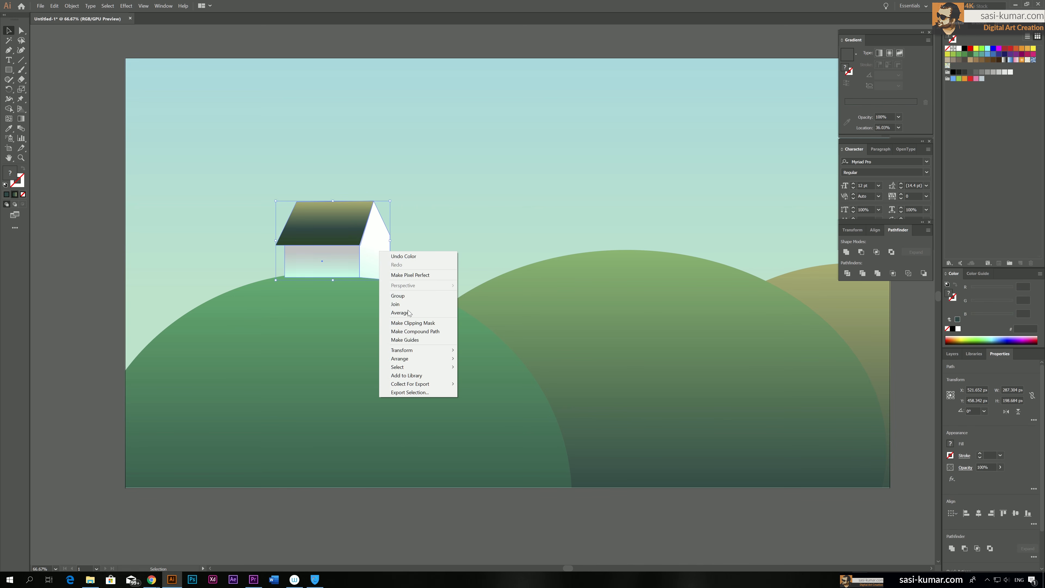
mouse_move(450, 357)
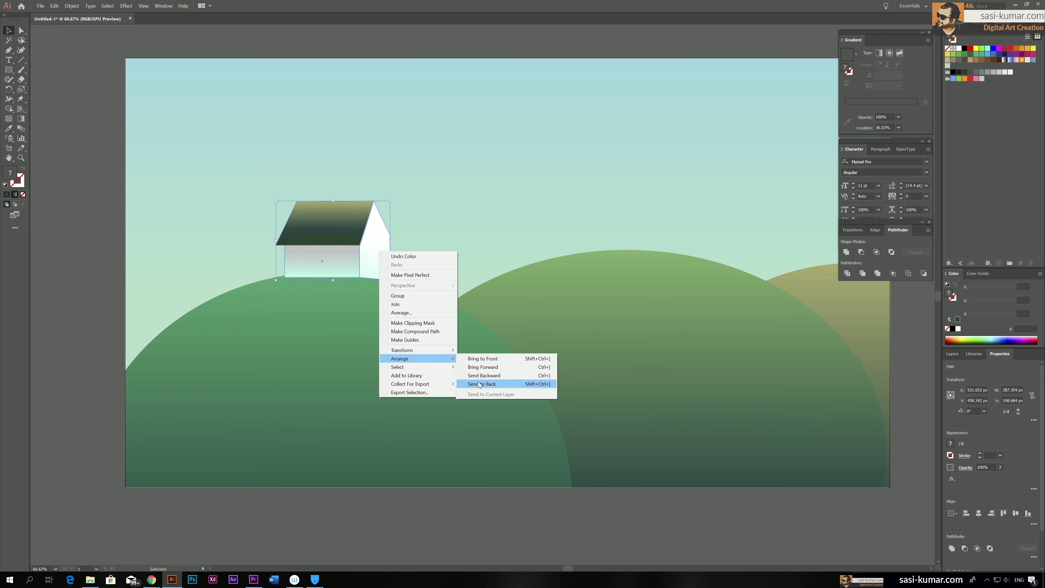
click(477, 381)
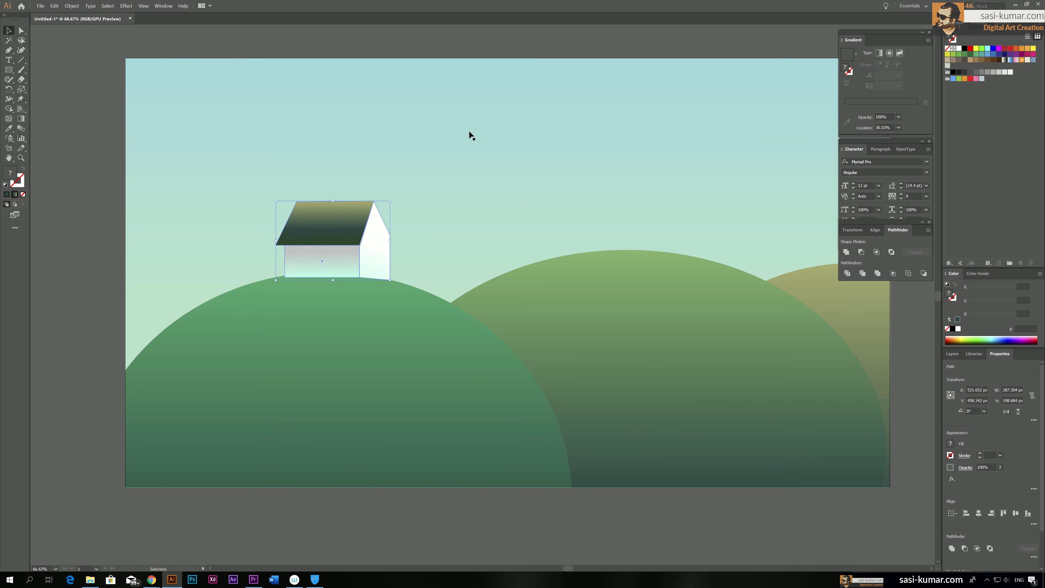
key(ctrl+[)
click(367, 303)
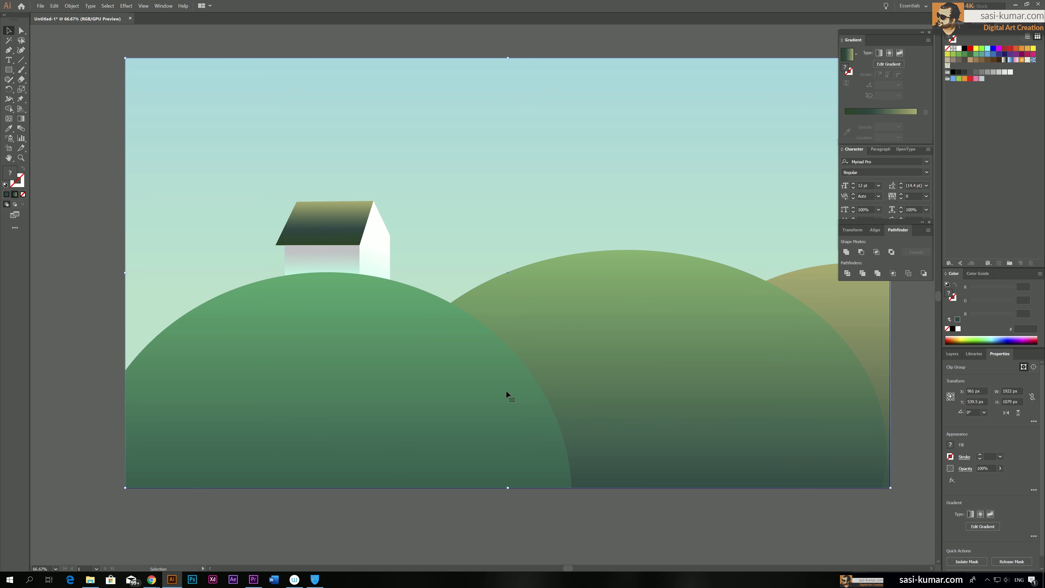
Widen the roof slightly to 249 px towards the gable wall and deselect it
click(342, 218)
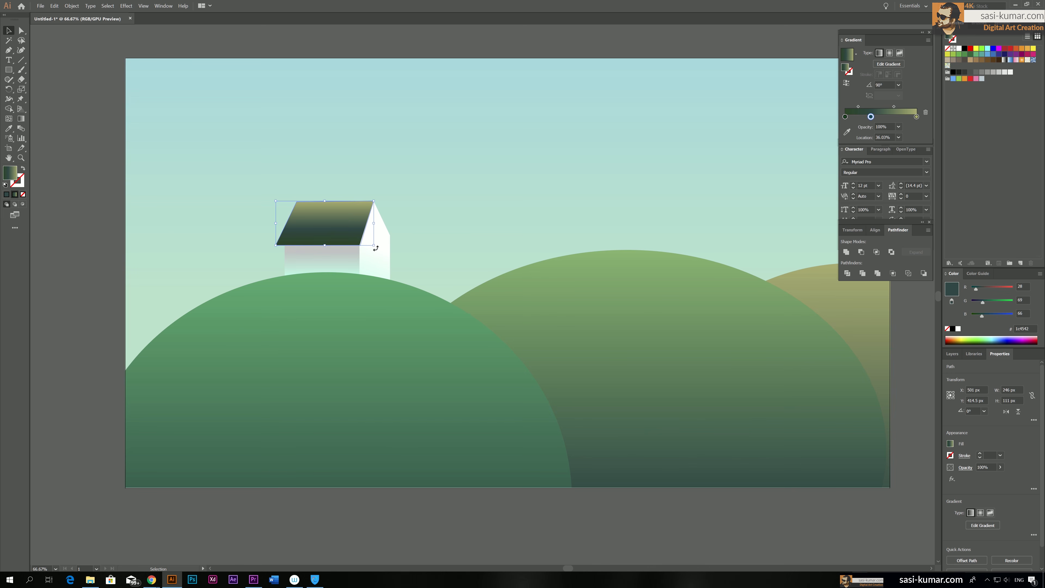
drag(374, 222, 376, 223)
click(74, 207)
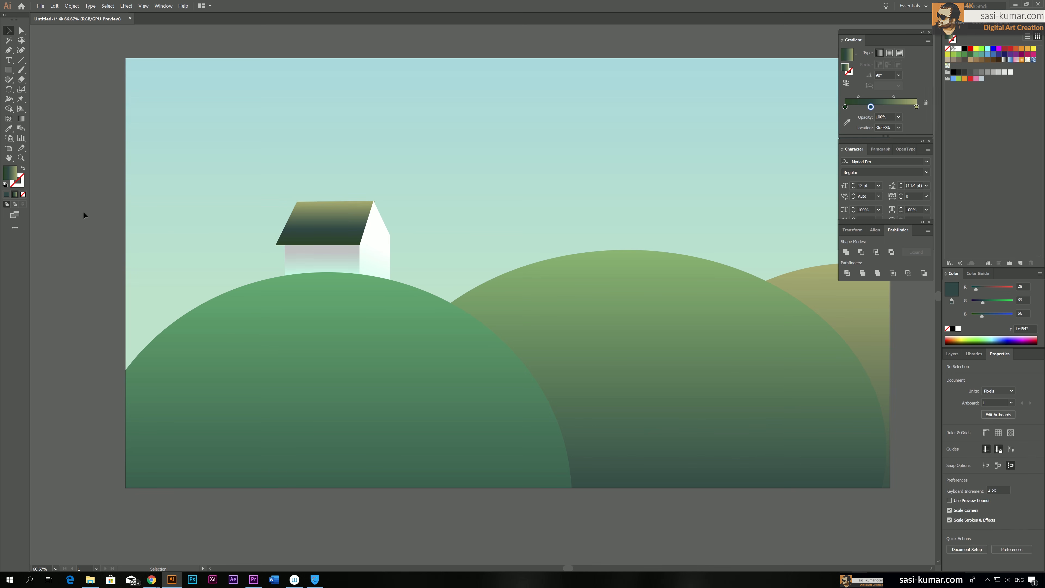
Redraw the roof's gradient diagonally so it is dark at the gable end and olive at the opposite eave, and deselect it
click(303, 219)
click(21, 119)
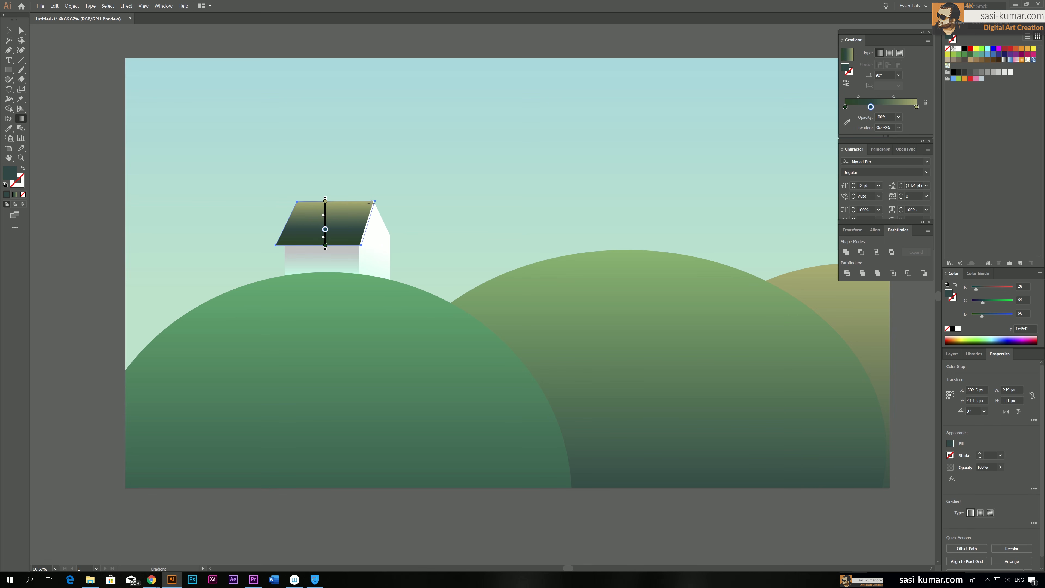
drag(371, 201, 287, 238)
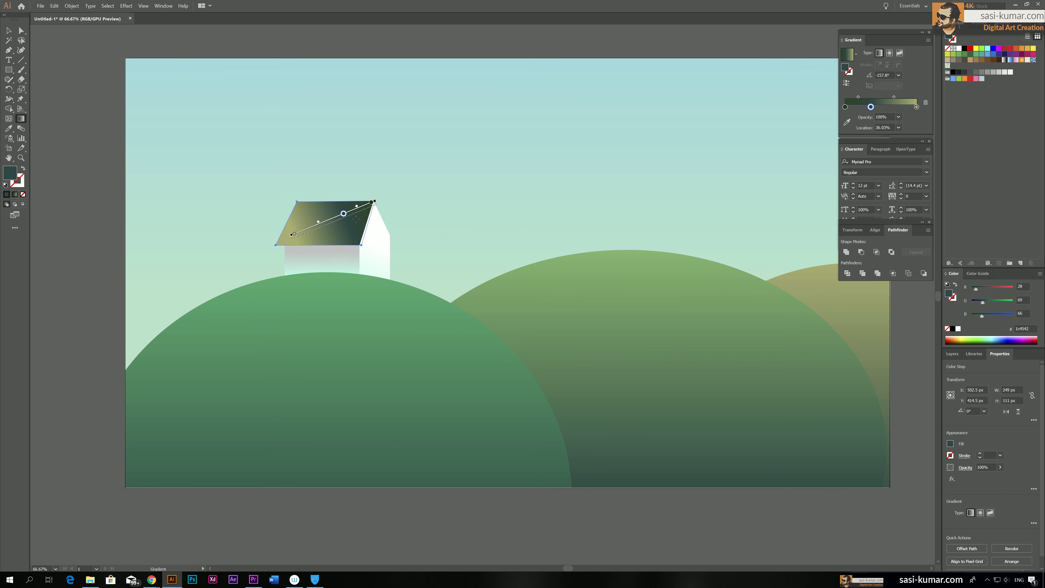
drag(360, 216, 275, 246)
click(8, 33)
click(130, 31)
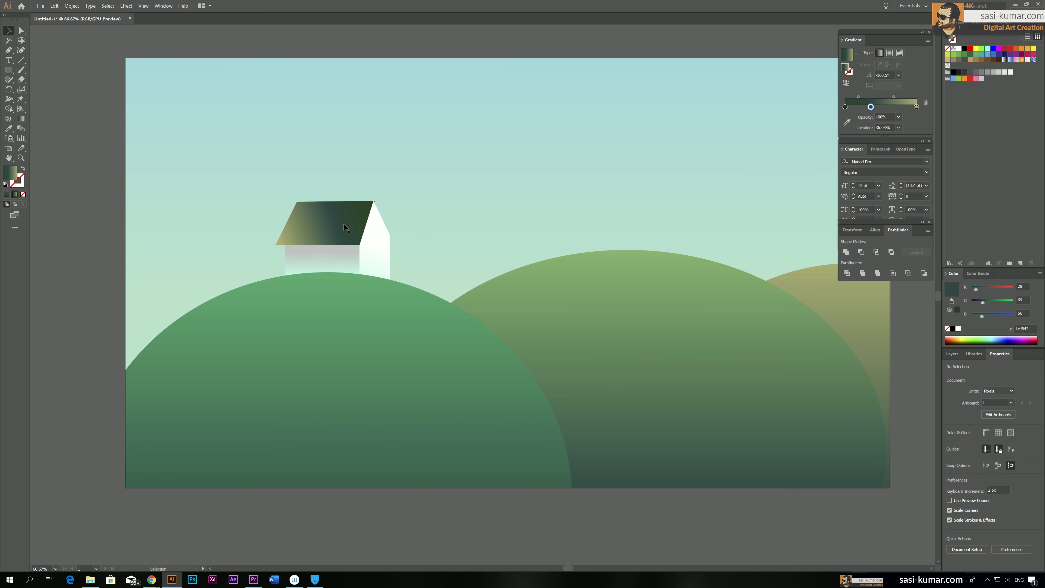
Remove the middle stop from the roof's gradient and recolour the 100% stop to orange #ff5500
click(344, 222)
drag(871, 117, 851, 136)
click(916, 117)
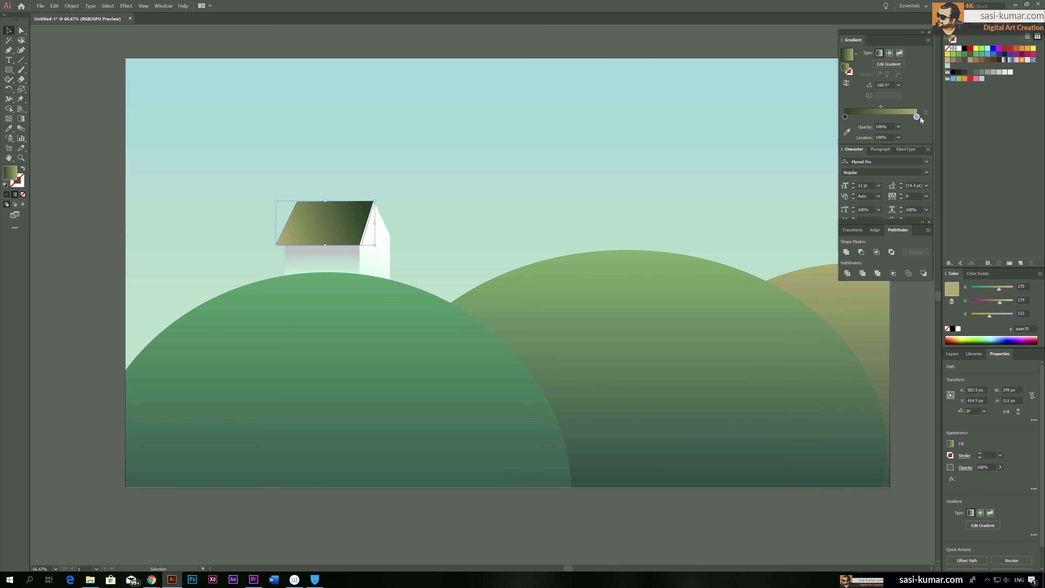
double_click(918, 117)
drag(860, 198, 814, 204)
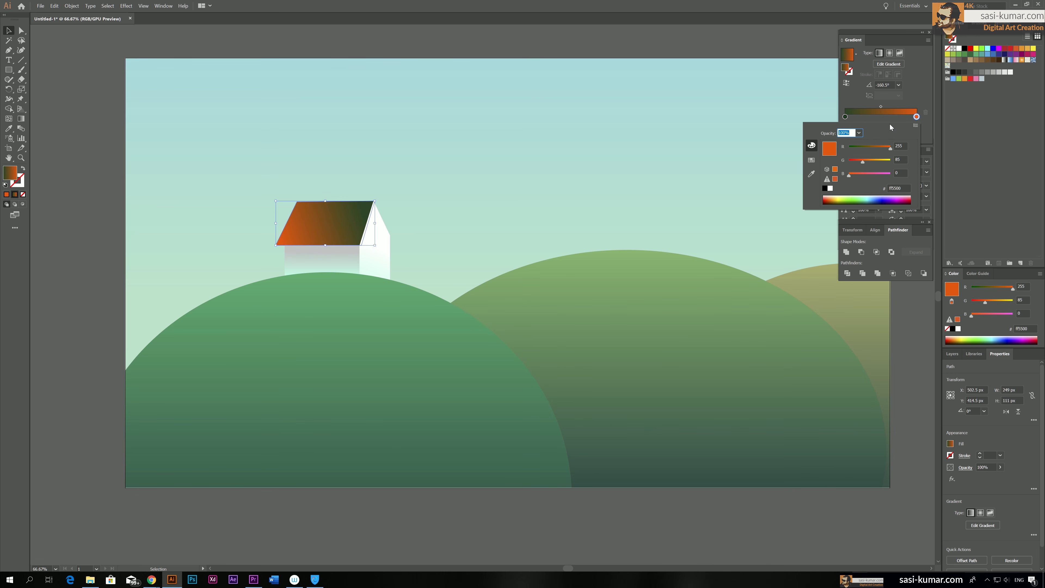
Recolour the roof gradient's 0% stop to amber, RGB 255, 145, 21, and deselect the roof
double_click(845, 117)
click(833, 196)
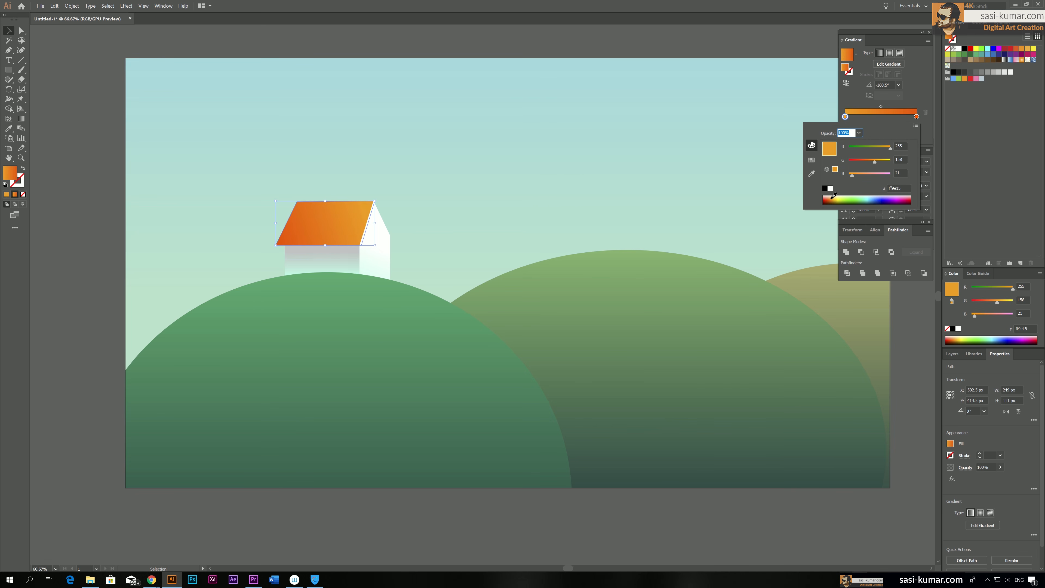
click(833, 196)
key(Escape)
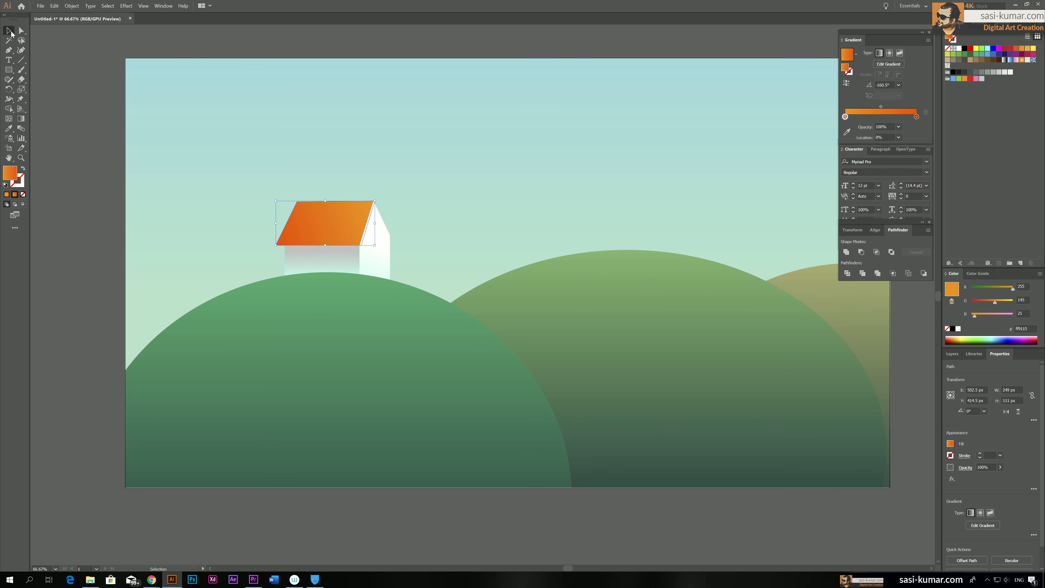
click(195, 40)
Redraw the roof's gradient at about -129° so amber glows at the upper gable corner and fades into orange
click(322, 224)
key(g)
drag(348, 206, 326, 232)
click(8, 30)
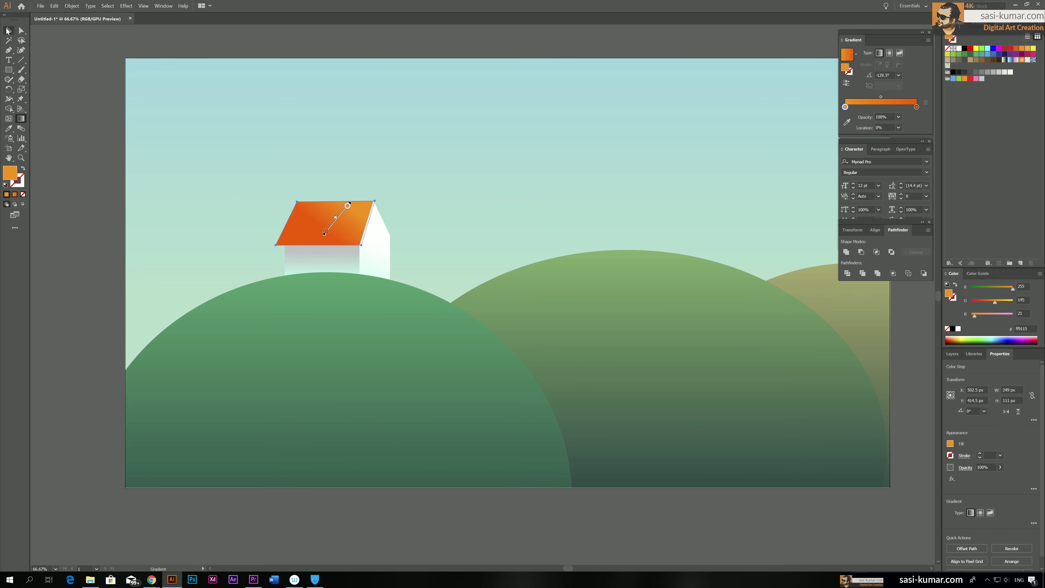
click(269, 40)
Arrange the roof in front of the gable wall so that it overlaps the wall's edge, and deselect it
right_click(328, 209)
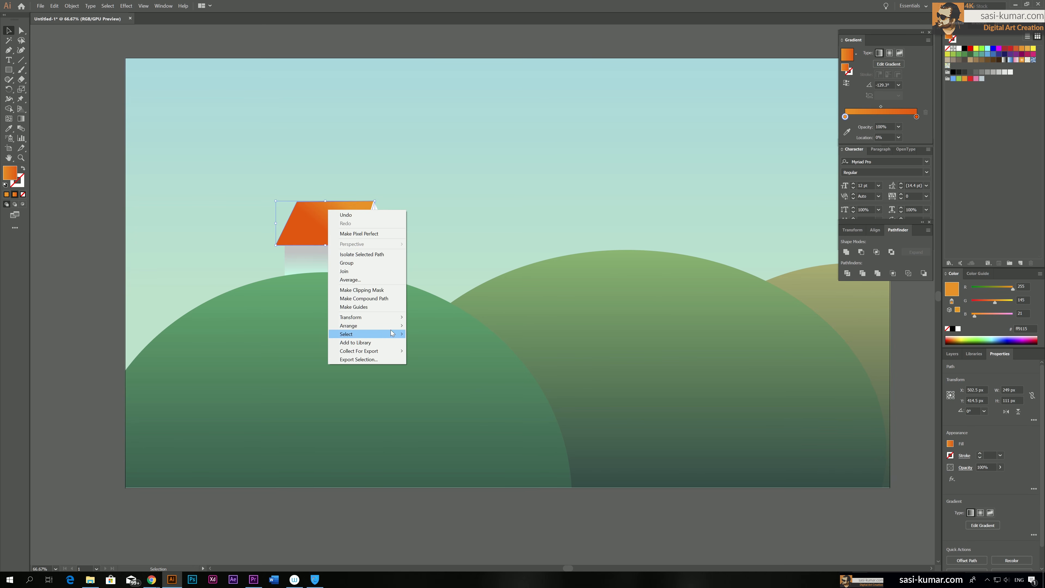
click(412, 325)
click(84, 185)
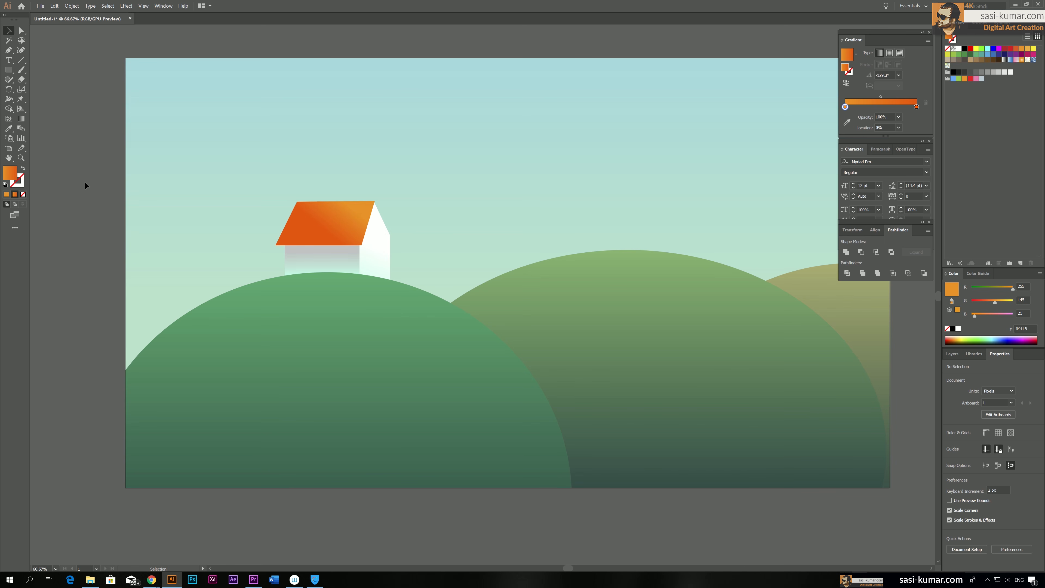
Place a scaled-down copy of the whole house, about 212 by 147 px, in front of the original on the left hill's right-hand slope
scroll(84, 183, down, 1)
scroll(85, 182, up, 5)
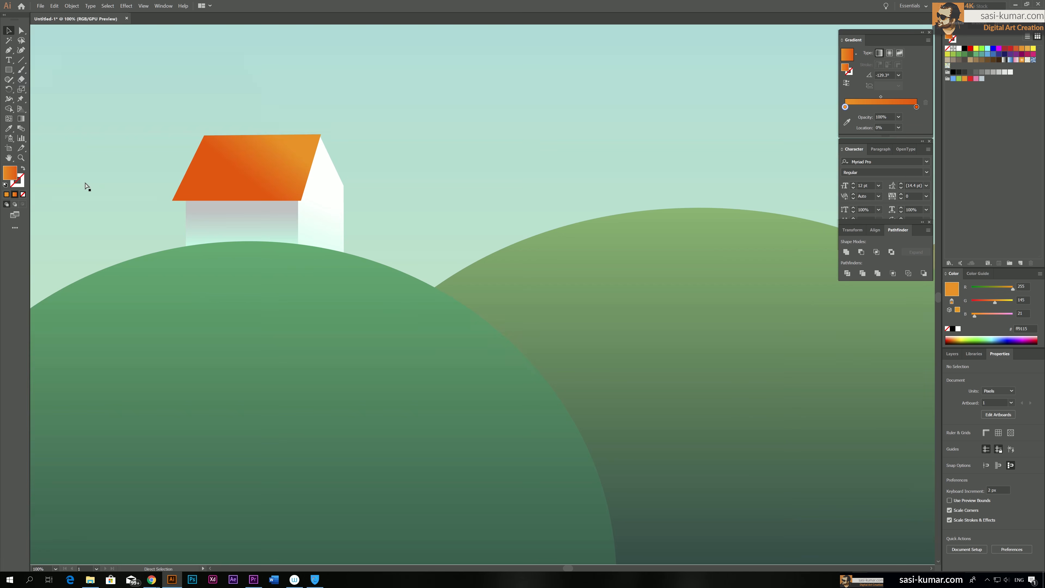
key(space)
drag(310, 203, 352, 218)
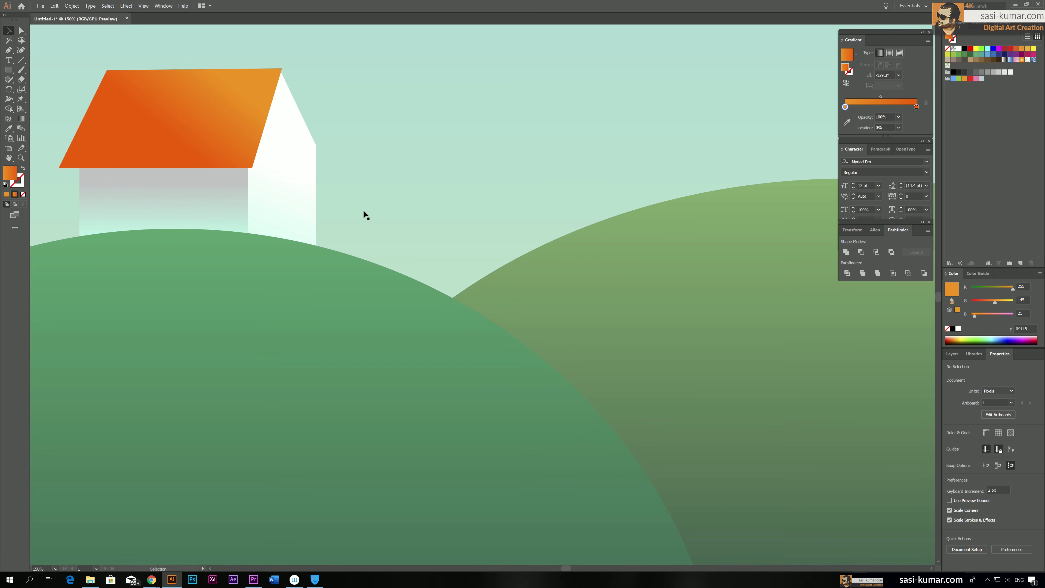
click(288, 207)
shift+click(242, 202)
shift+click(216, 145)
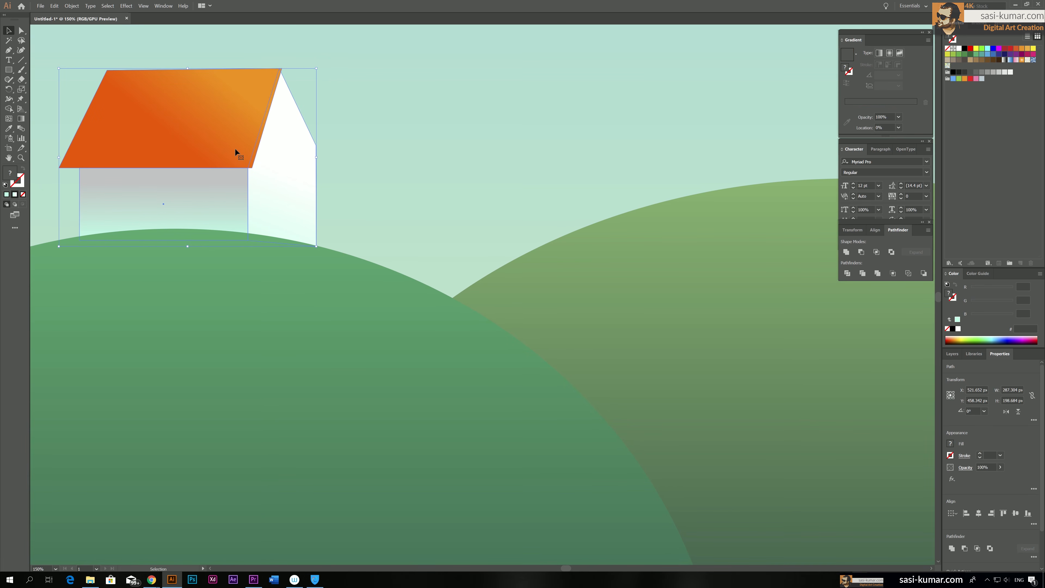
alt+drag(241, 145, 262, 142)
shift+drag(338, 66, 302, 113)
drag(216, 151, 334, 183)
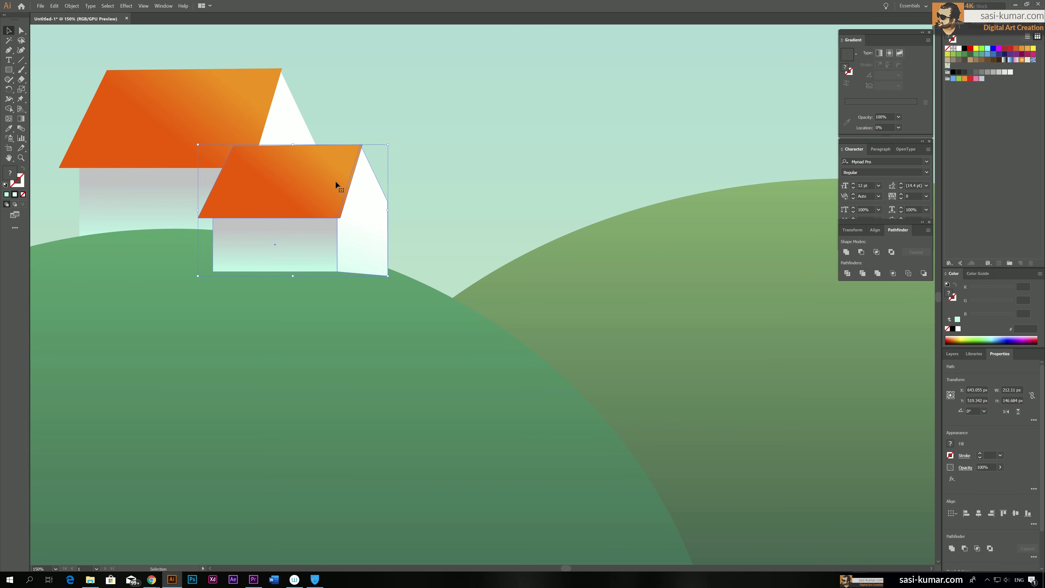
Scale the small house to about 210 by 146 px and send it behind the large house and the left hill
shift+drag(388, 144, 387, 145)
drag(321, 183, 324, 182)
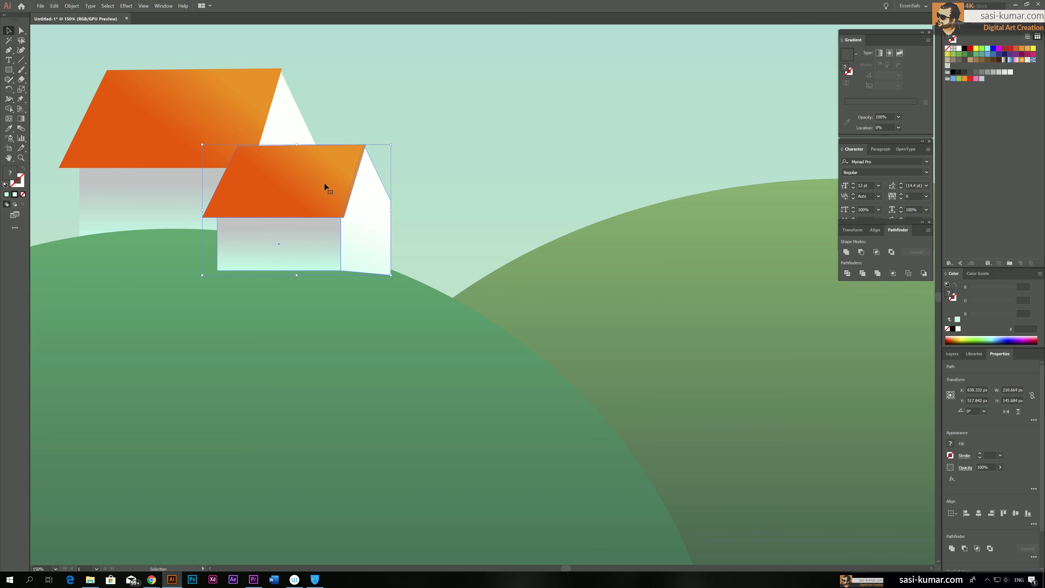
key(ctrl+[)
key(ctrl+[)
key(ctrl+[)
key(ctrl+[)
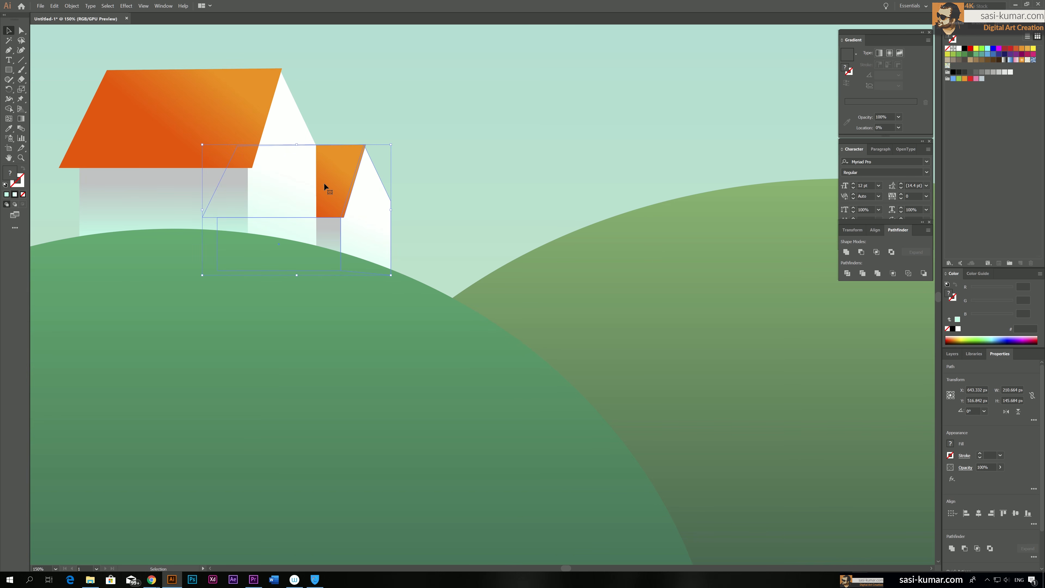
Shift the small house a little to the right so more of it shows beside the large house's gable, and deselect it
drag(330, 181, 344, 182)
key(Left)
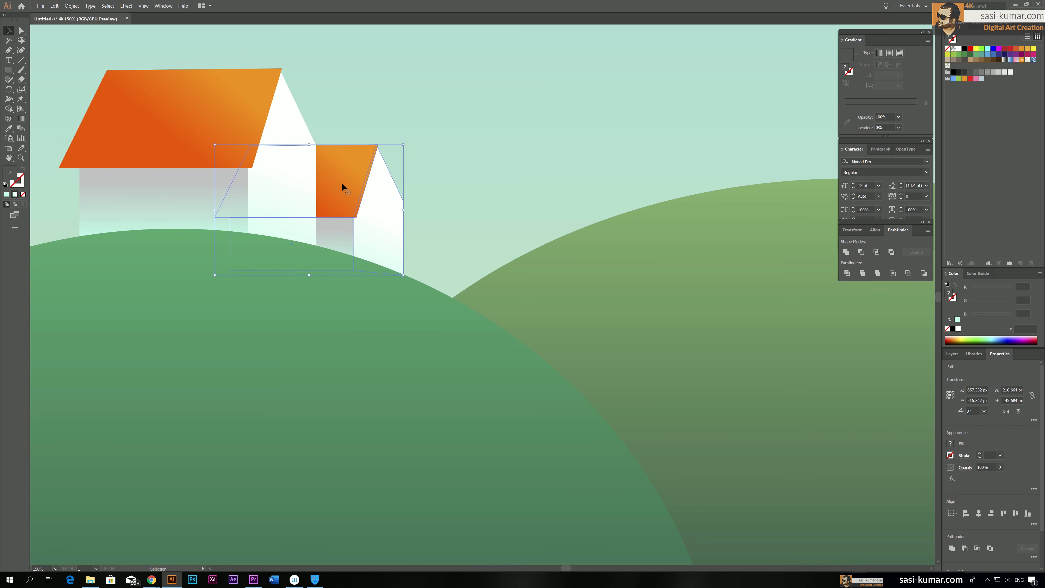
key(ctrl+0)
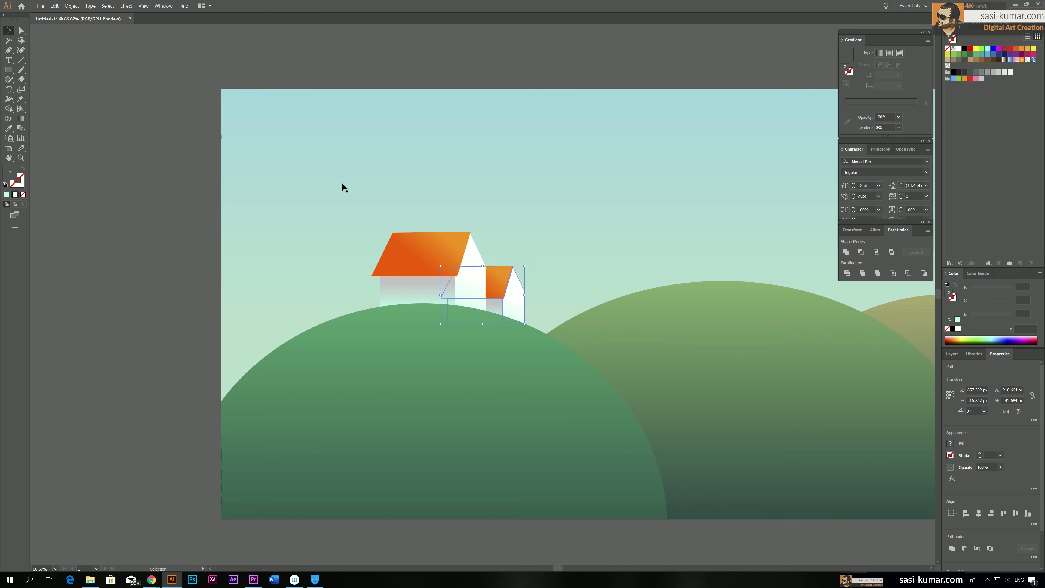
click(409, 39)
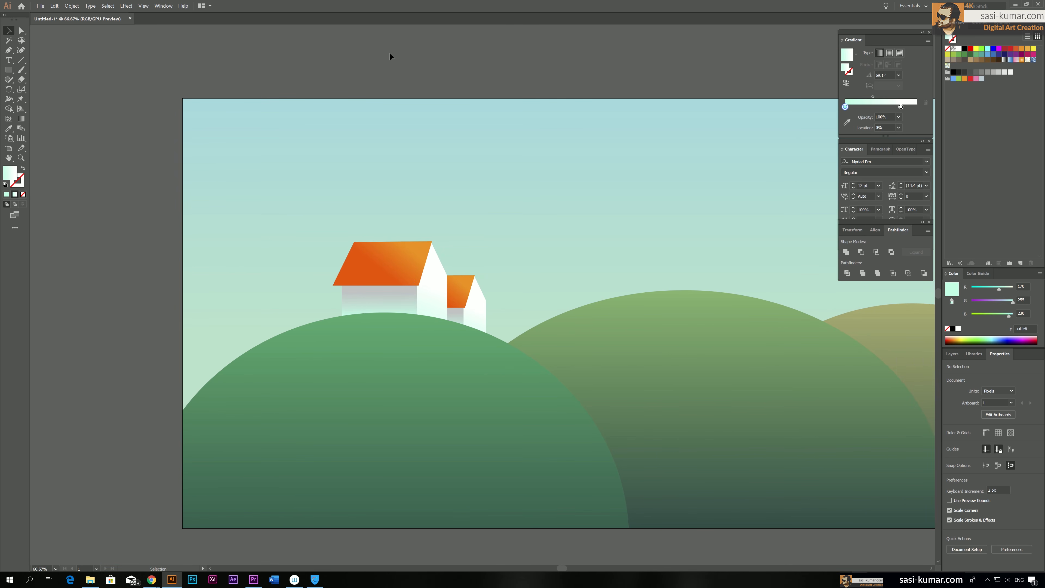
Draw a four-sided door about 42 by 33 px with the Pen tool at the foot of the large house's front wall, and move it slightly up
key(ctrl+equal)
key(ctrl+equal)
key(ctrl+equal)
drag(389, 53, 483, 70)
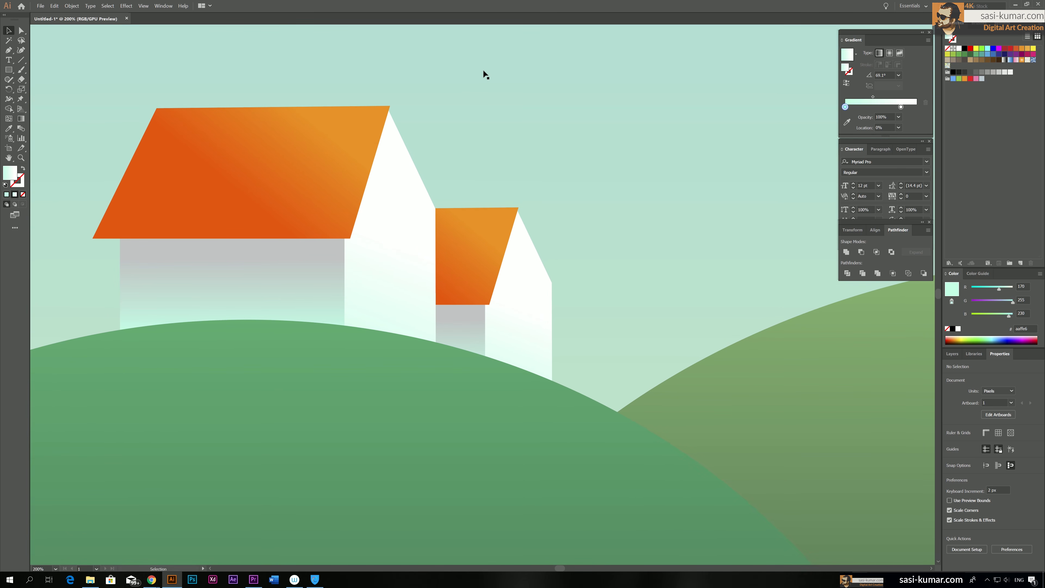
drag(448, 109, 481, 96)
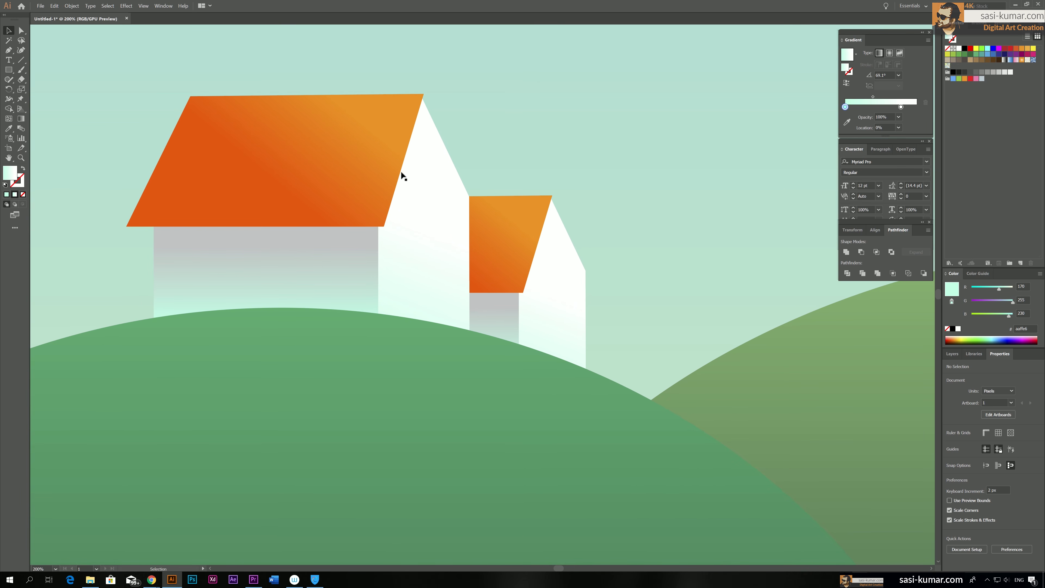
click(8, 49)
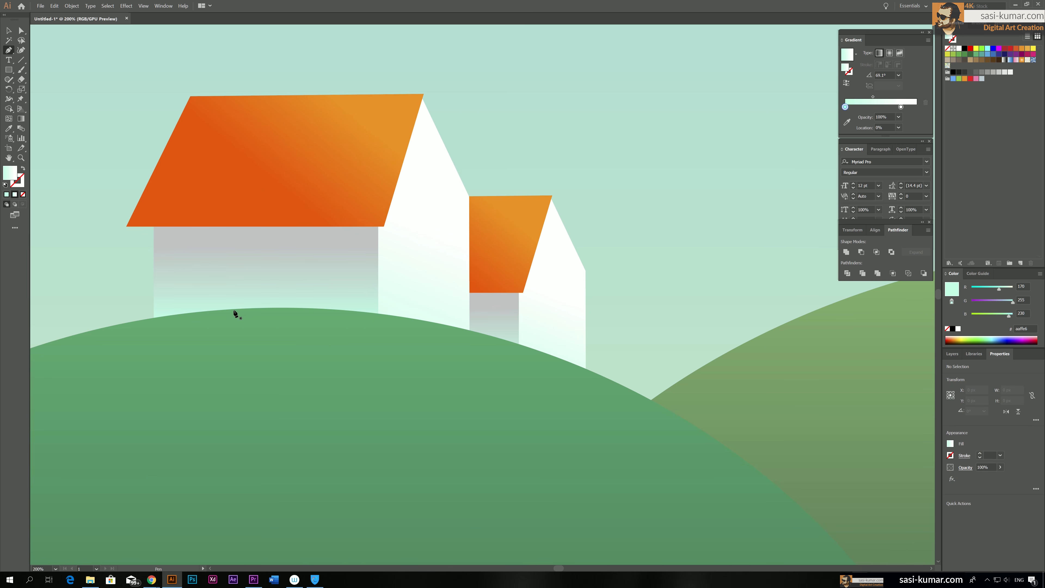
drag(232, 316, 233, 287)
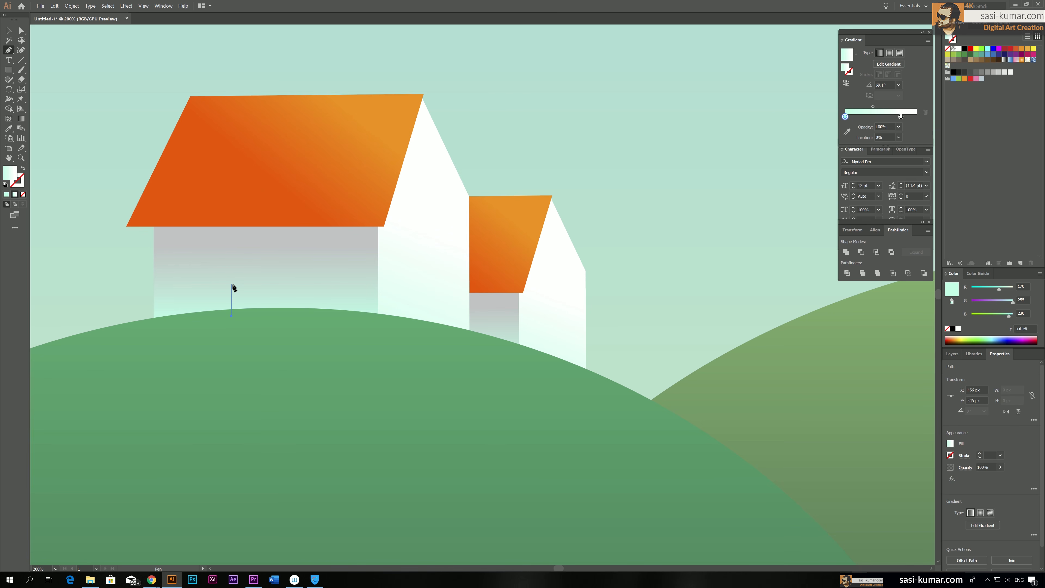
click(232, 284)
drag(281, 284, 284, 328)
click(281, 323)
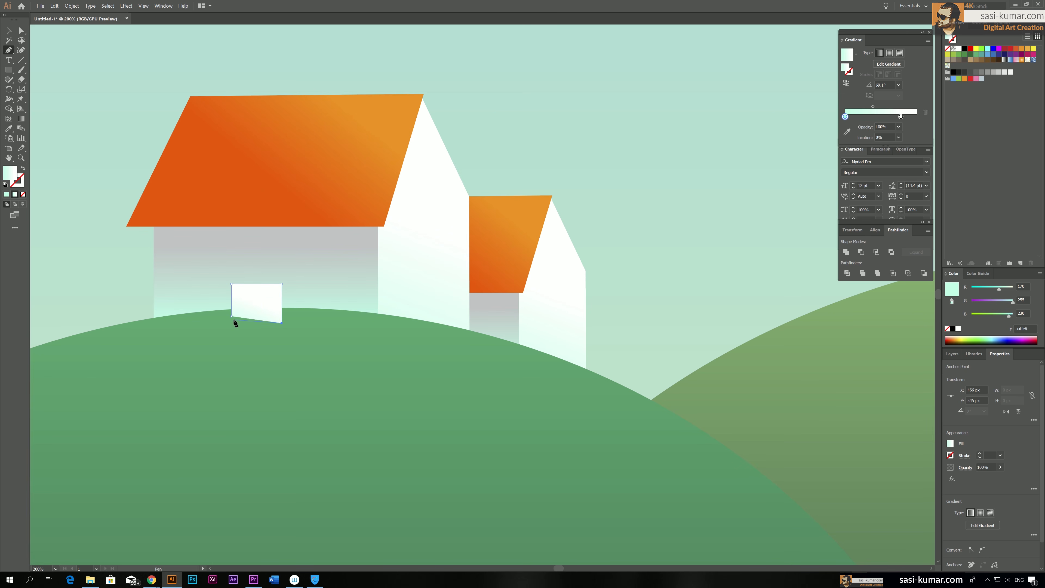
click(232, 316)
click(8, 31)
drag(249, 303, 250, 296)
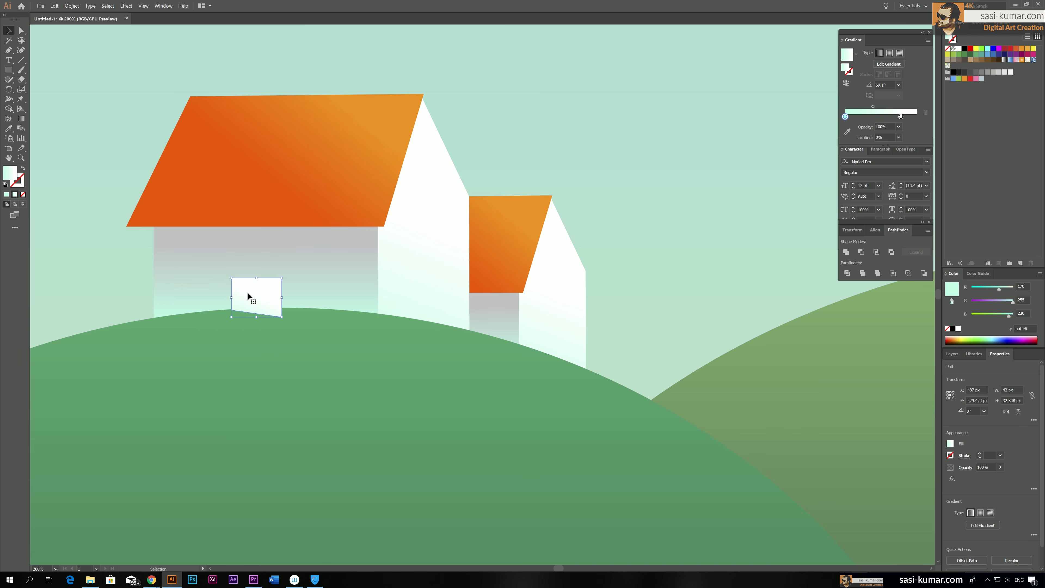
Fill the door with the green gradient sampled from the left hill
click(93, 133)
click(269, 294)
drag(445, 295, 466, 289)
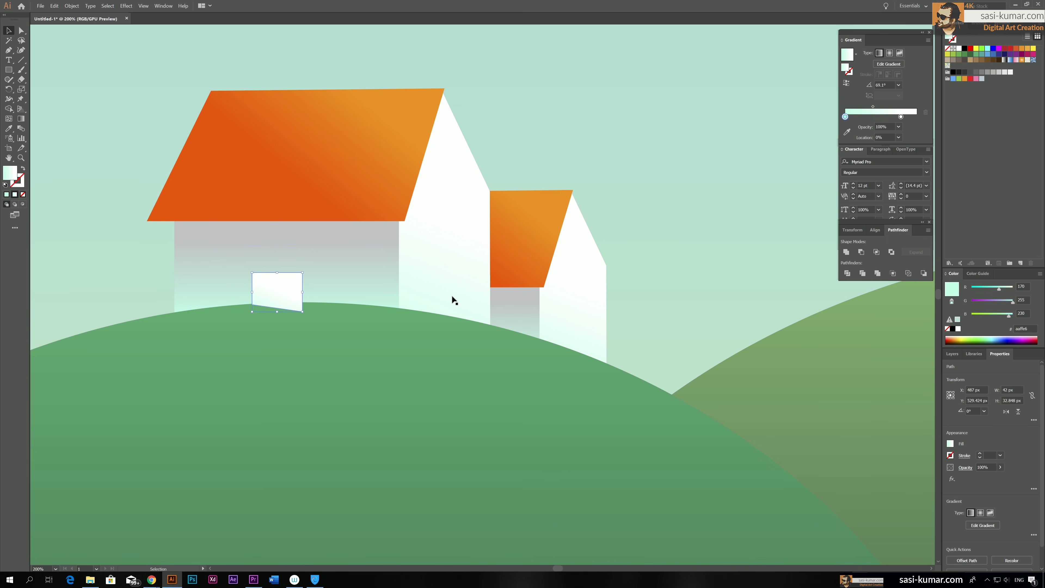
key(ctrl+minus)
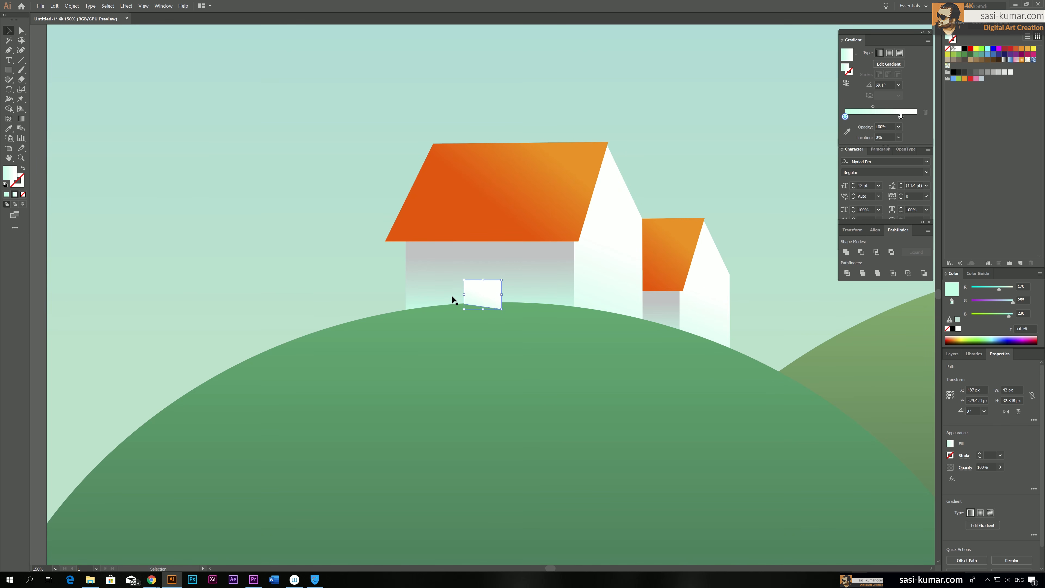
key(ctrl+minus)
drag(448, 276, 379, 265)
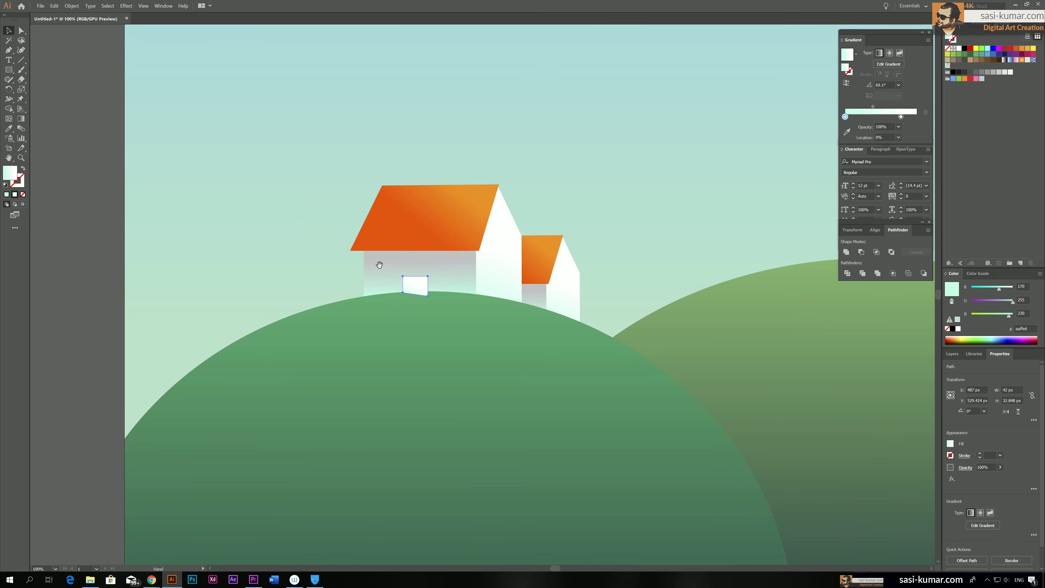
scroll(379, 265, down, 1)
scroll(379, 265, down, 2)
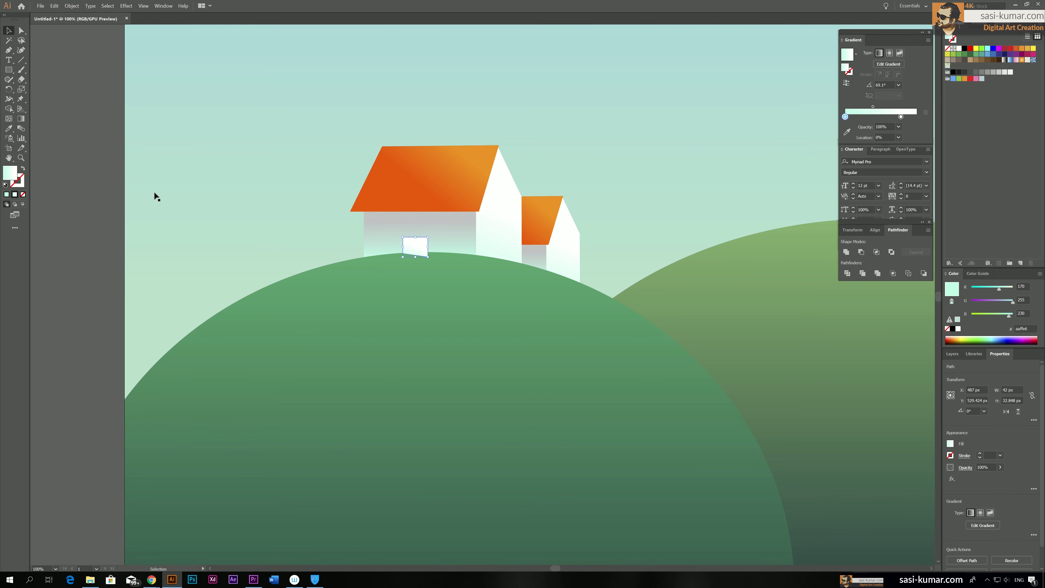
key(i)
click(138, 556)
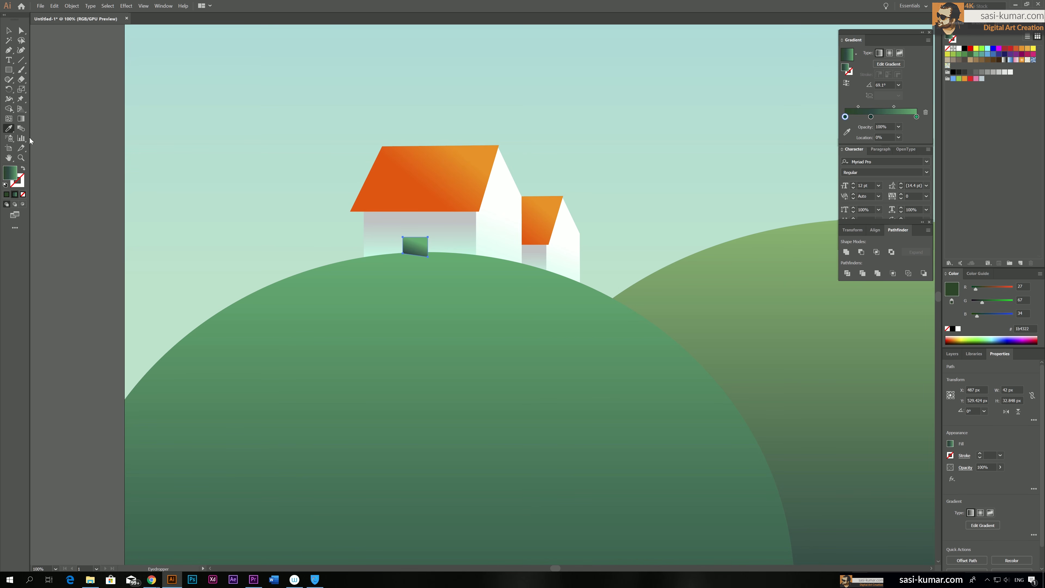
click(9, 31)
click(398, 275)
click(423, 249)
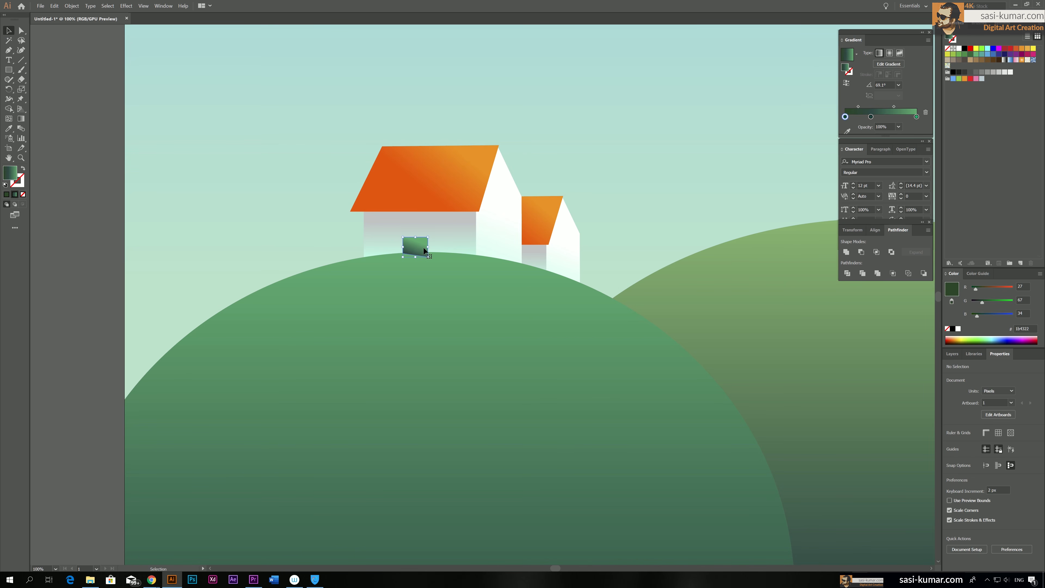
Remove the light green stop from the door's gradient, recolour its 0% stop to navy, RGB 27, 23, 100, and deselect the door
drag(916, 117, 949, 122)
double_click(844, 117)
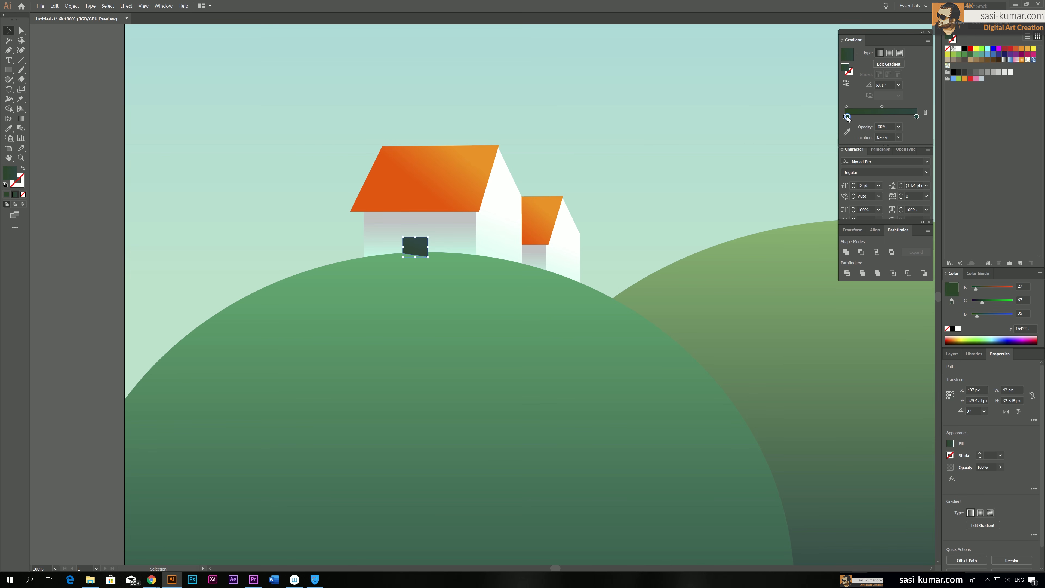
key(Escape)
click(848, 115)
drag(848, 116, 847, 145)
double_click(845, 117)
mouse_move(854, 175)
mouse_down()
mouse_move(865, 175)
mouse_move(853, 165)
mouse_up()
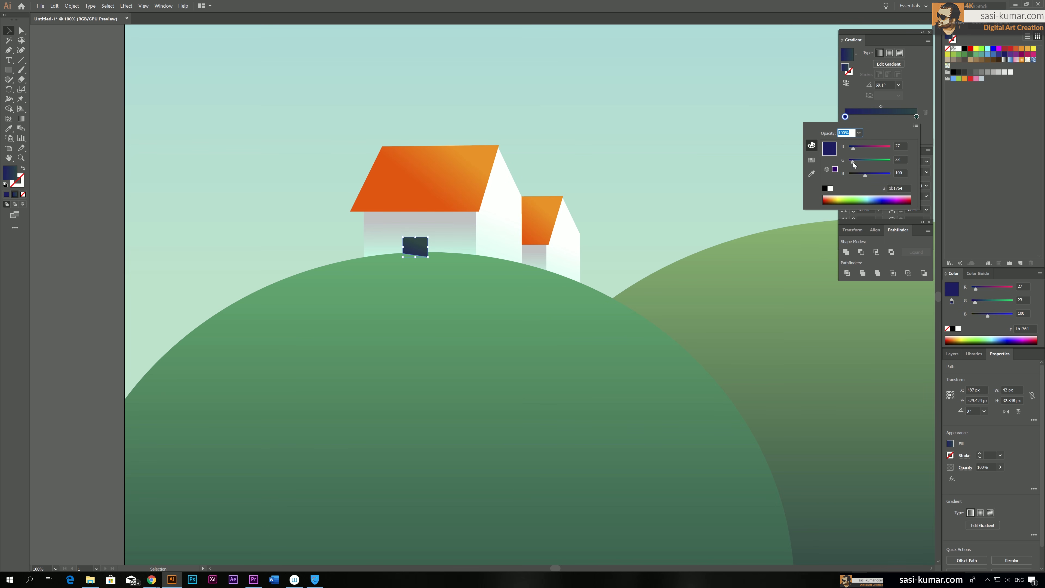
click(118, 210)
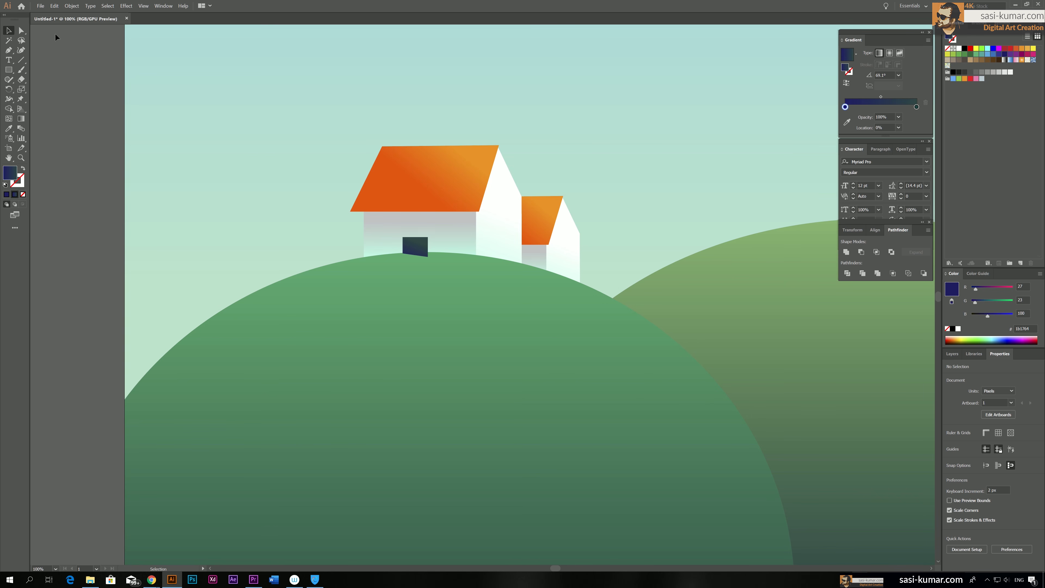
Draw two upright rectangular windows, about 20 by 39 px, on the large house's front wall, one on each side of the door
click(9, 69)
drag(371, 220, 383, 244)
drag(450, 218, 463, 242)
Align the top edges of the two front-wall windows, and deselect them
click(8, 30)
click(376, 232)
shift+click(415, 246)
shift+click(456, 232)
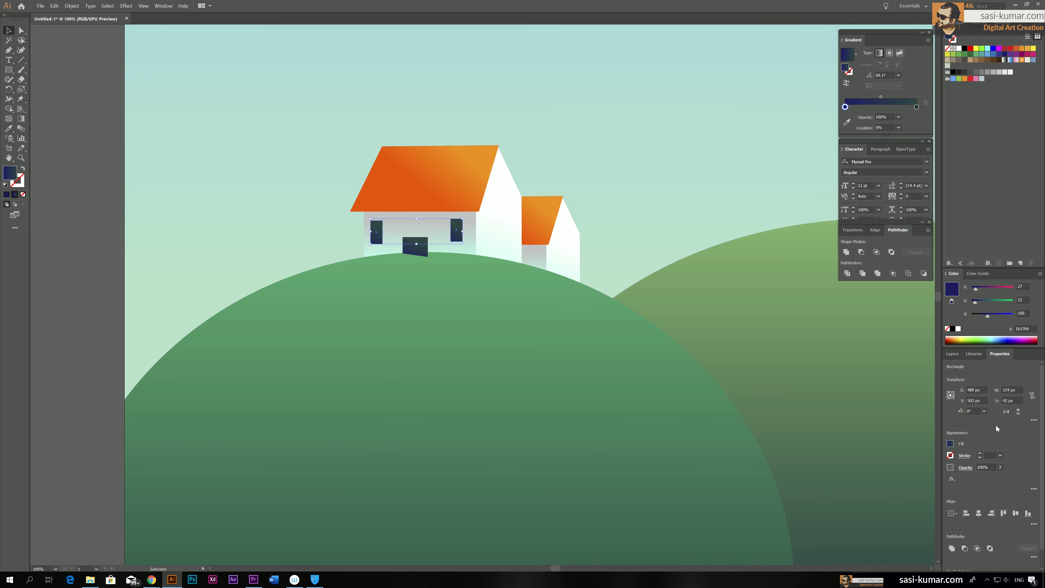
click(1004, 514)
click(64, 148)
Draw a window sill, a rectangle 24 by 3 px, directly beneath the front wall's right window
key(ctrl+equal)
key(ctrl+equal)
key(ctrl+equal)
key(ctrl+equal)
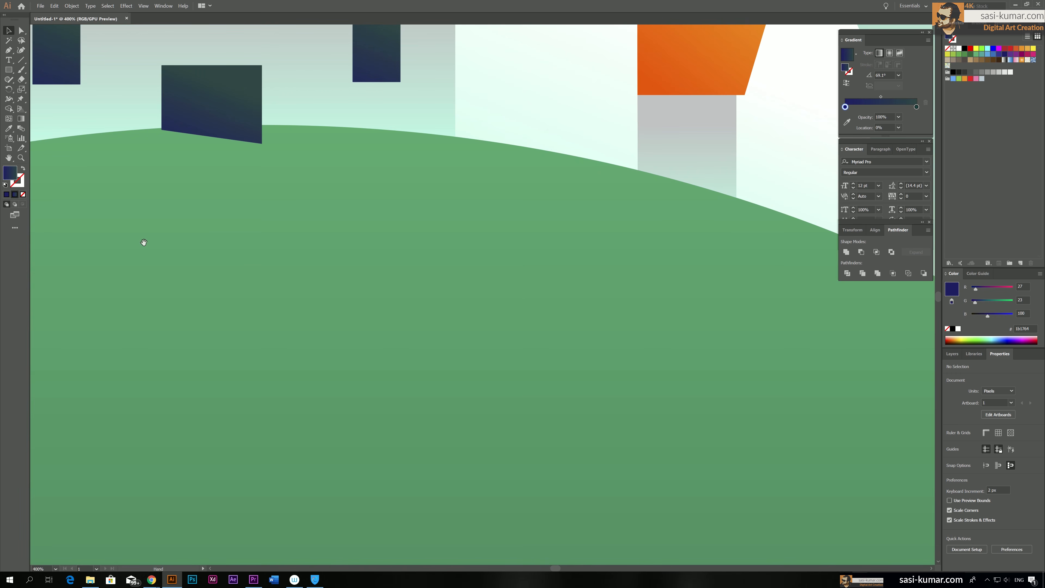
drag(143, 242, 267, 375)
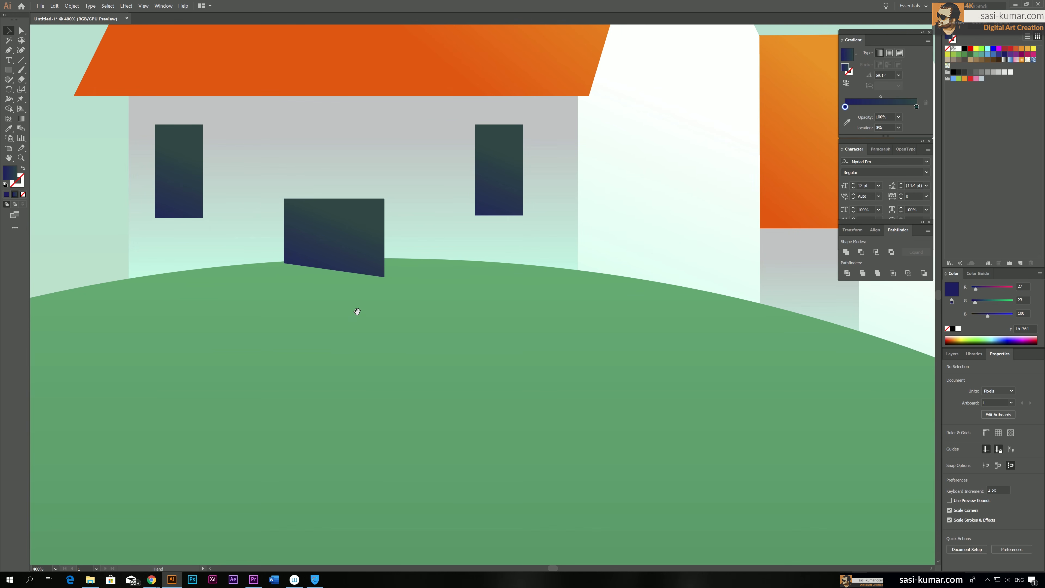
click(8, 70)
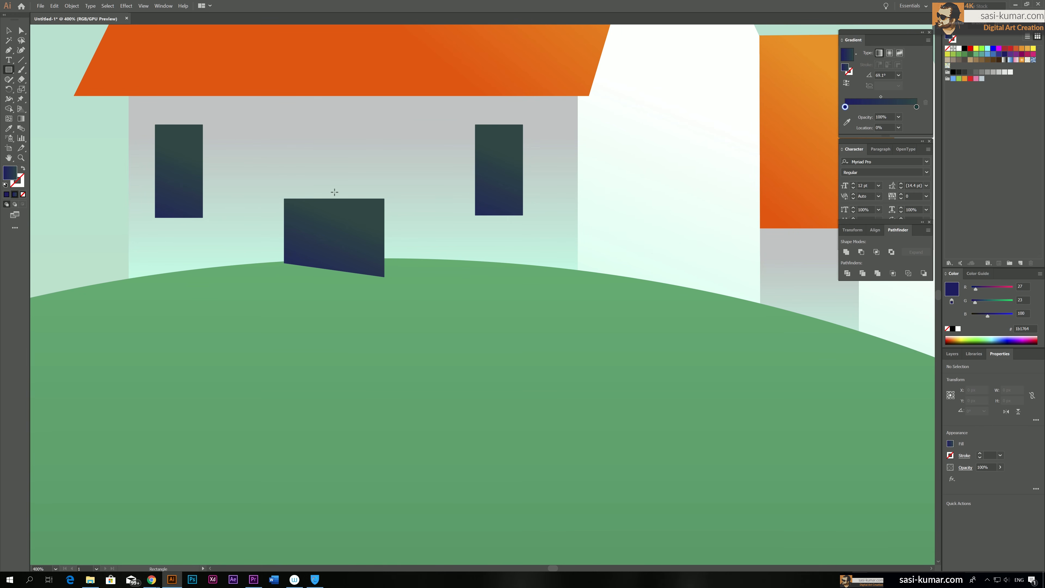
drag(471, 215, 529, 223)
Fill the sill with the mint-to-grey gradient sampled from the large house's front wall
key(i)
click(556, 166)
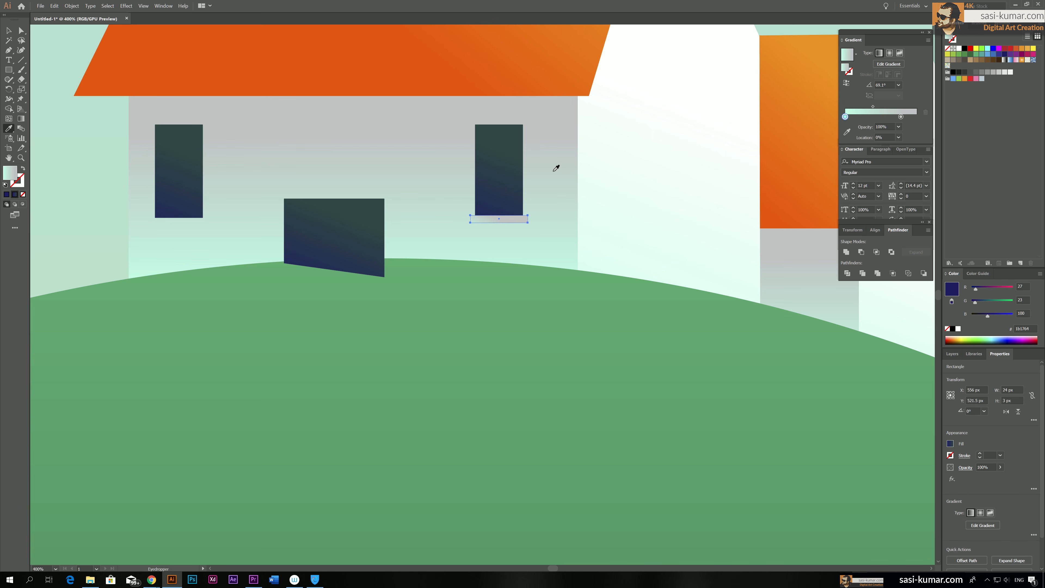
click(594, 110)
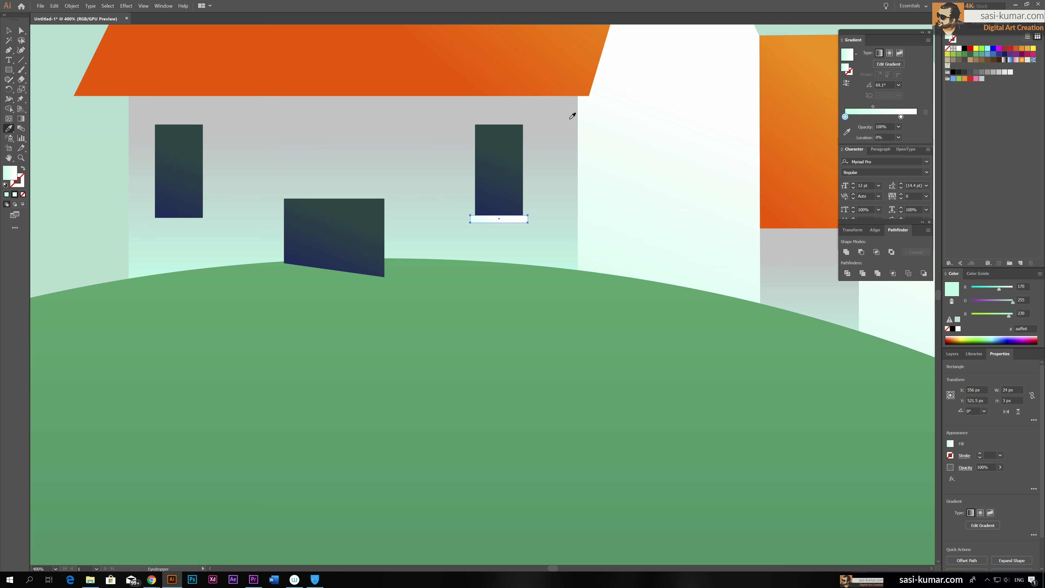
click(566, 110)
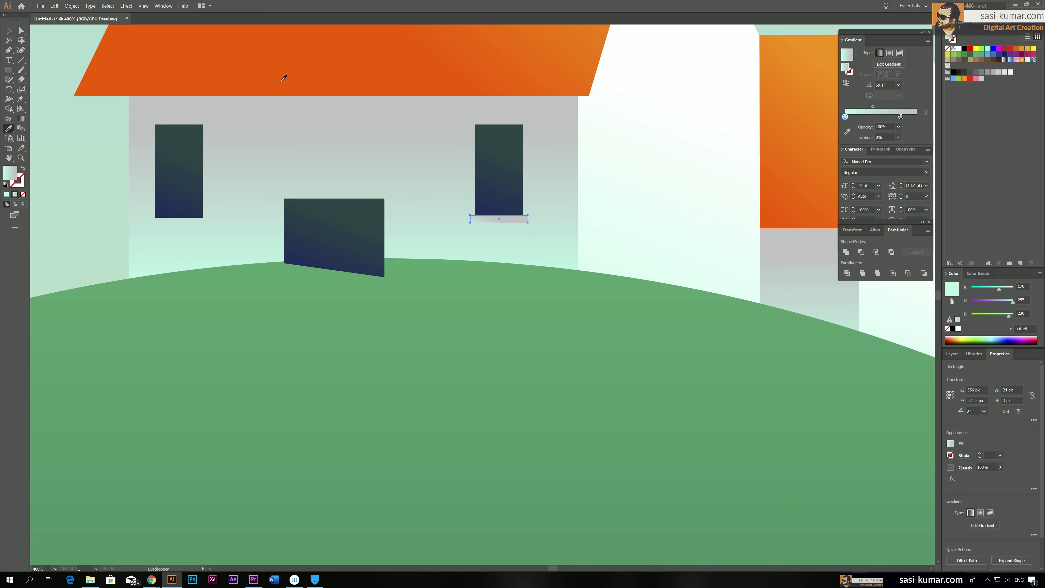
key(v)
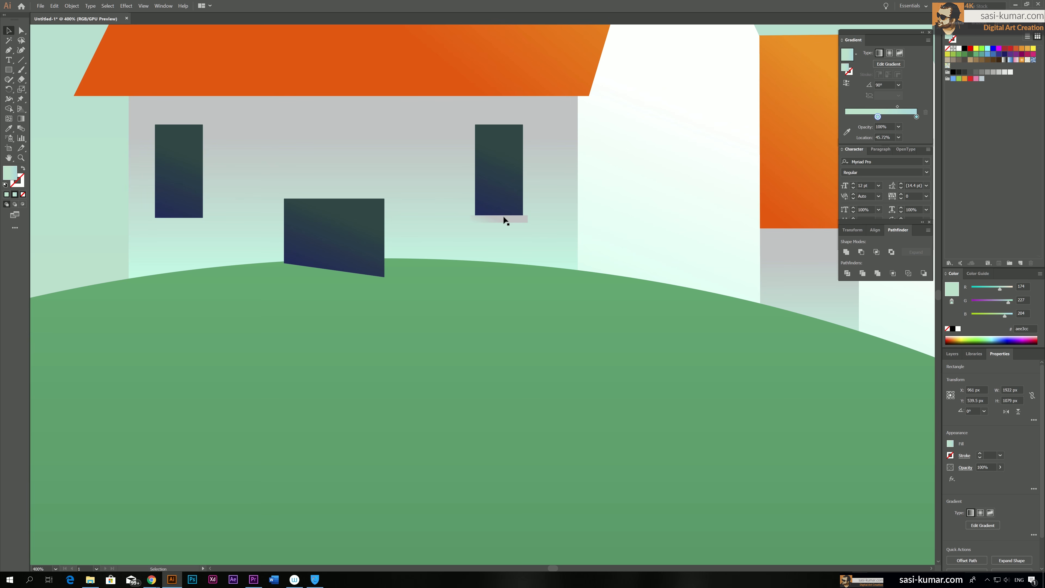
Recolour the mint stop of the sill's gradient to dark grey, K 81%
alt+drag(901, 116, 883, 149)
double_click(845, 117)
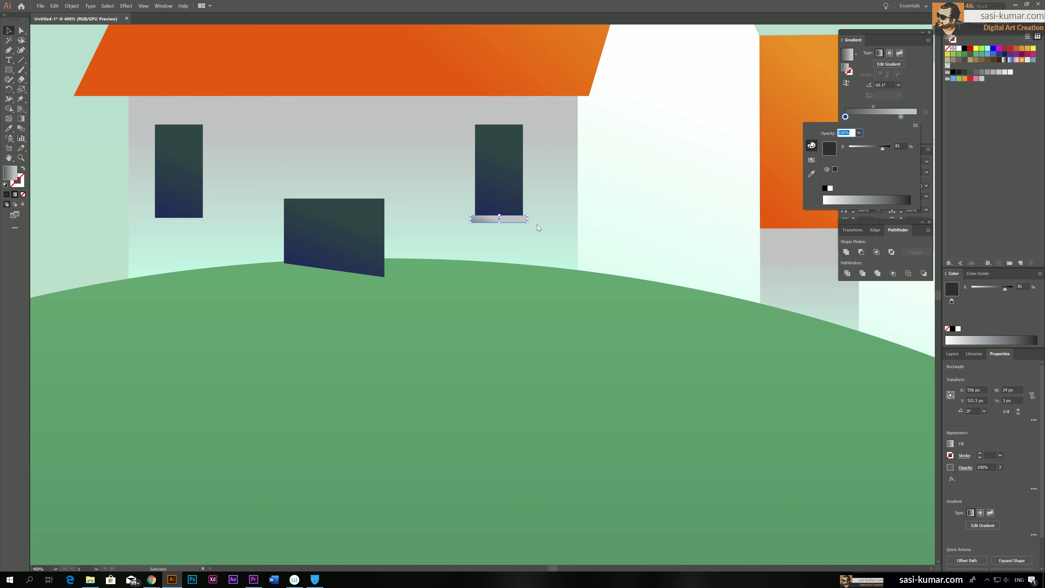
text(g)
click(496, 219)
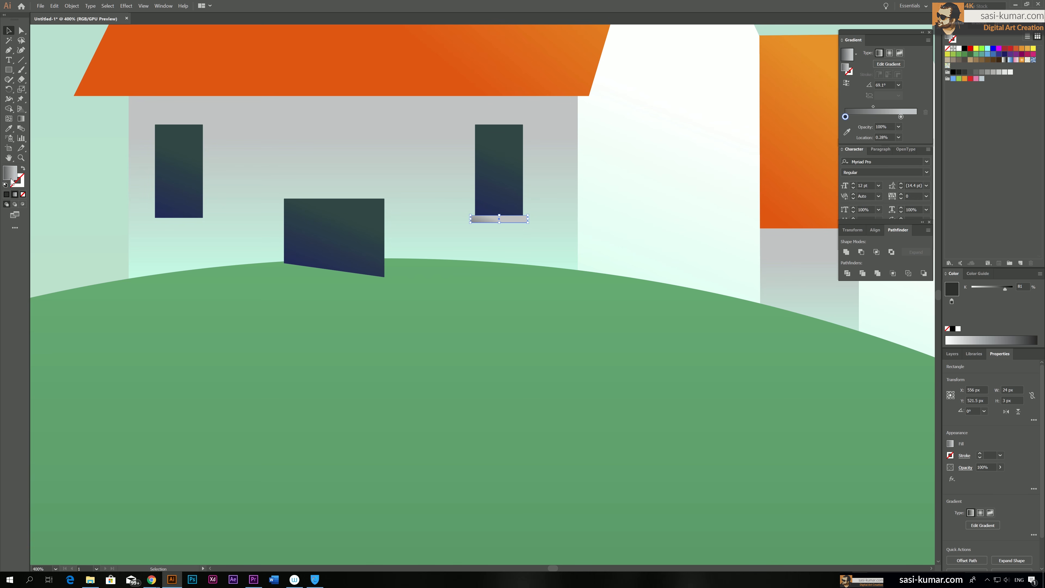
Redraw the sill's gradient vertically at 90° with the dark grey at its lower edge, and deselect the sill
key(g)
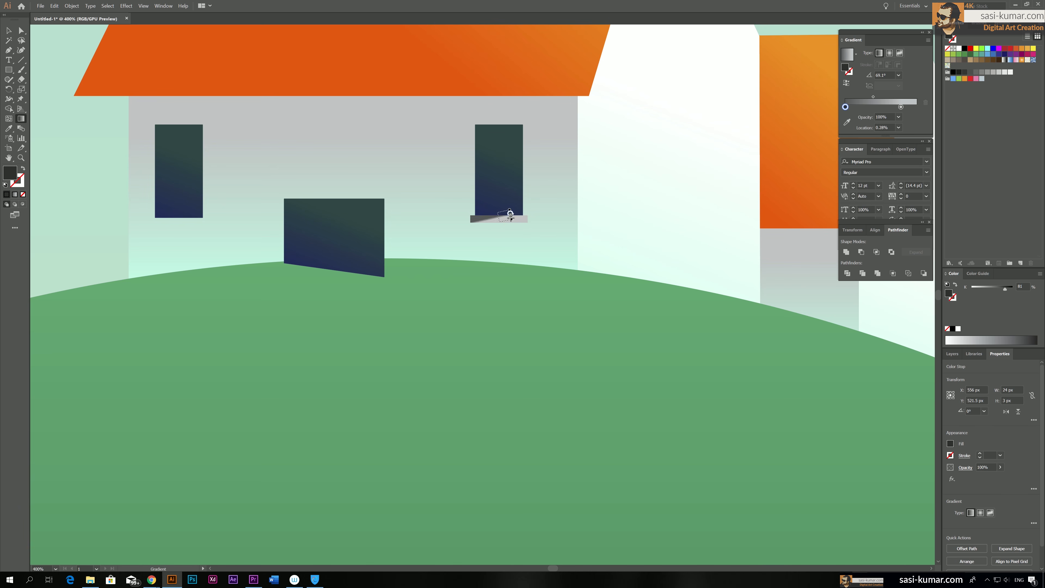
drag(510, 221, 511, 224)
drag(515, 228, 514, 217)
click(9, 30)
click(206, 138)
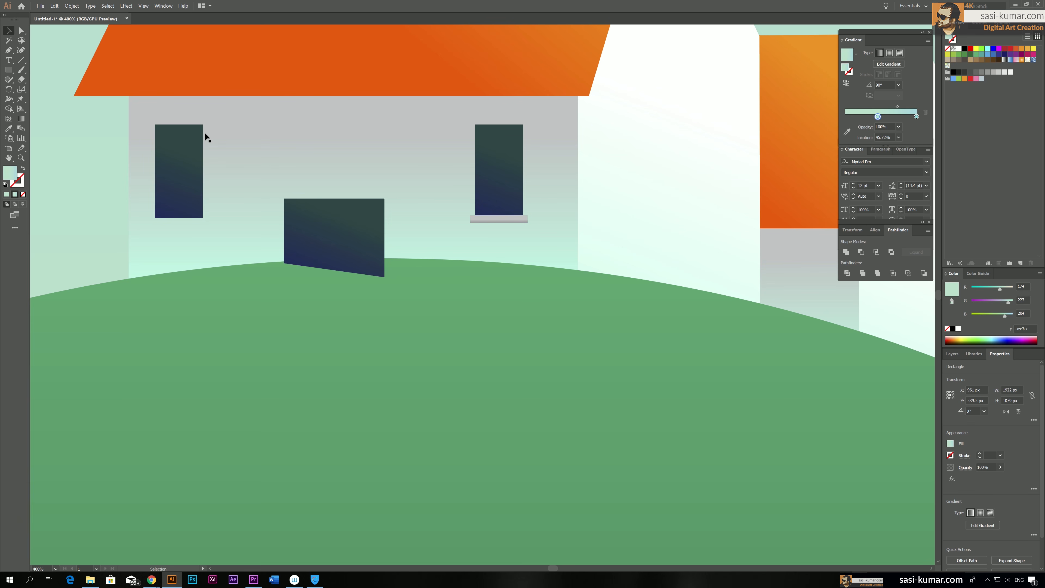
Duplicate the right window's sill and place the copy directly beneath the front wall's left window
key(ctrl+minus)
key(ctrl+minus)
drag(293, 214, 772, 258)
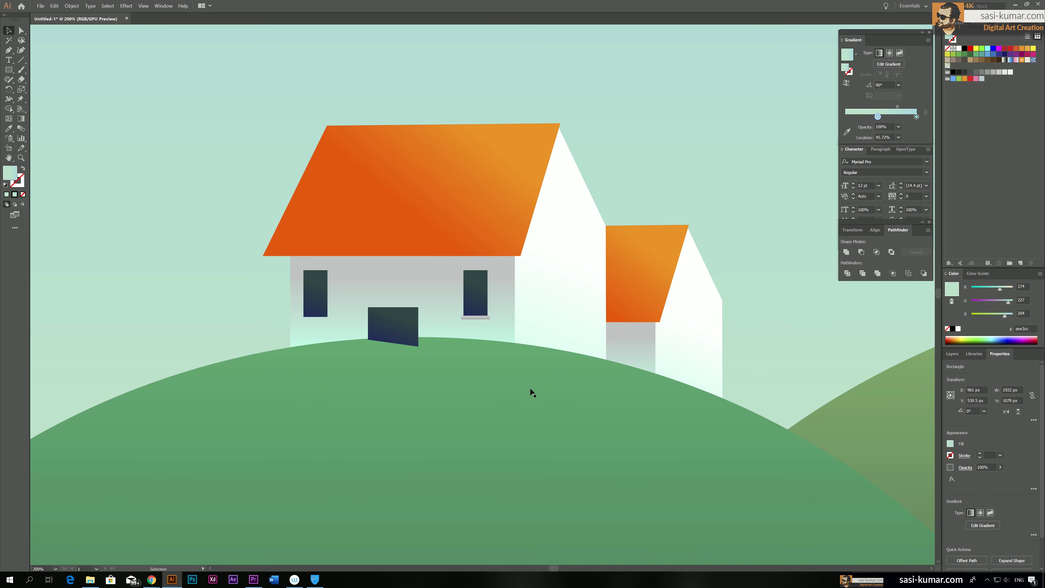
click(483, 318)
drag(485, 319, 353, 331)
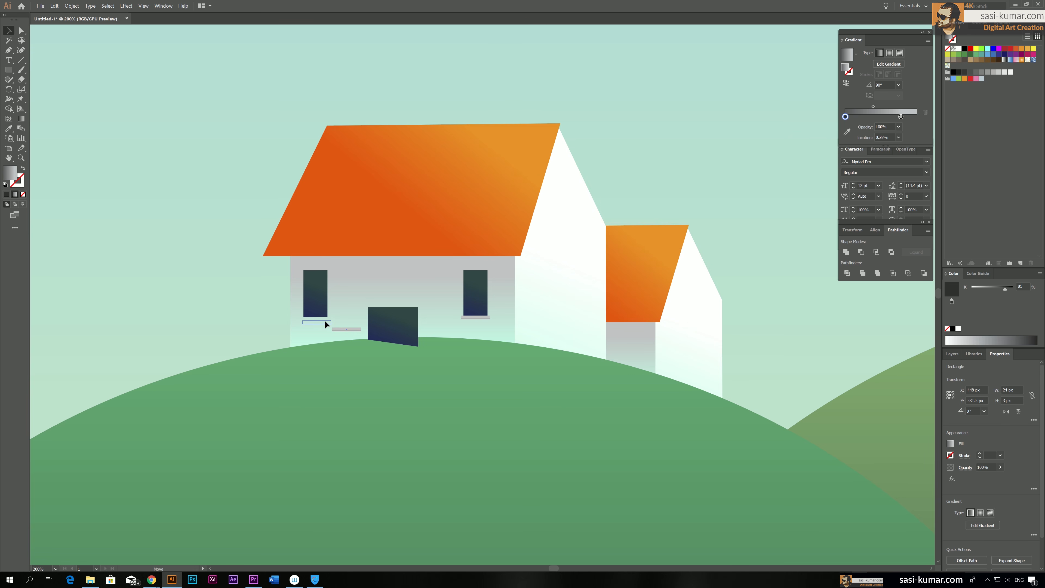
drag(324, 319, 324, 319)
Group each front wall window with its sill, and group both of them together with the door
scroll(324, 319, down, 2)
shift+click(322, 270)
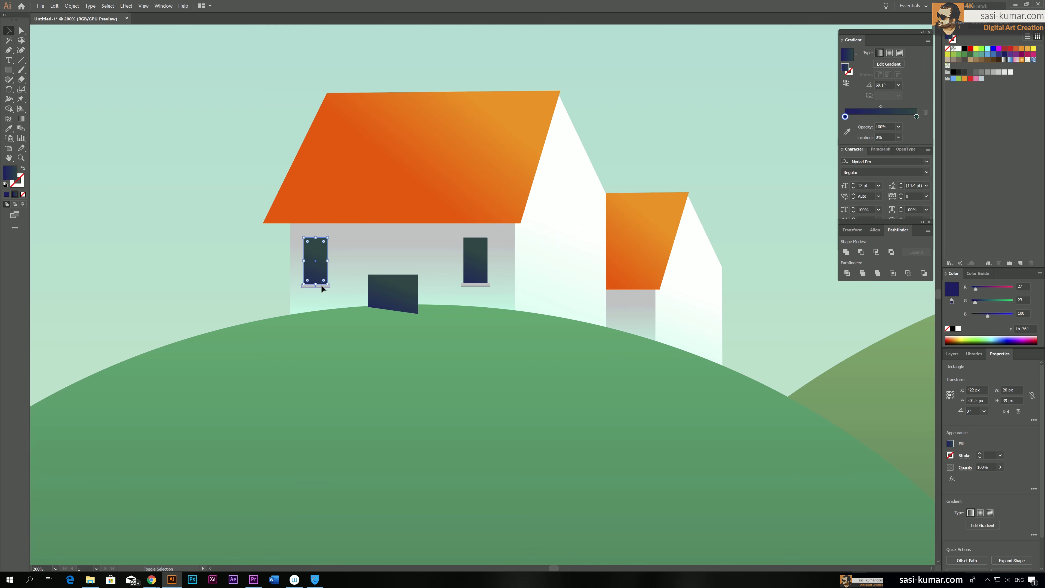
click(479, 276)
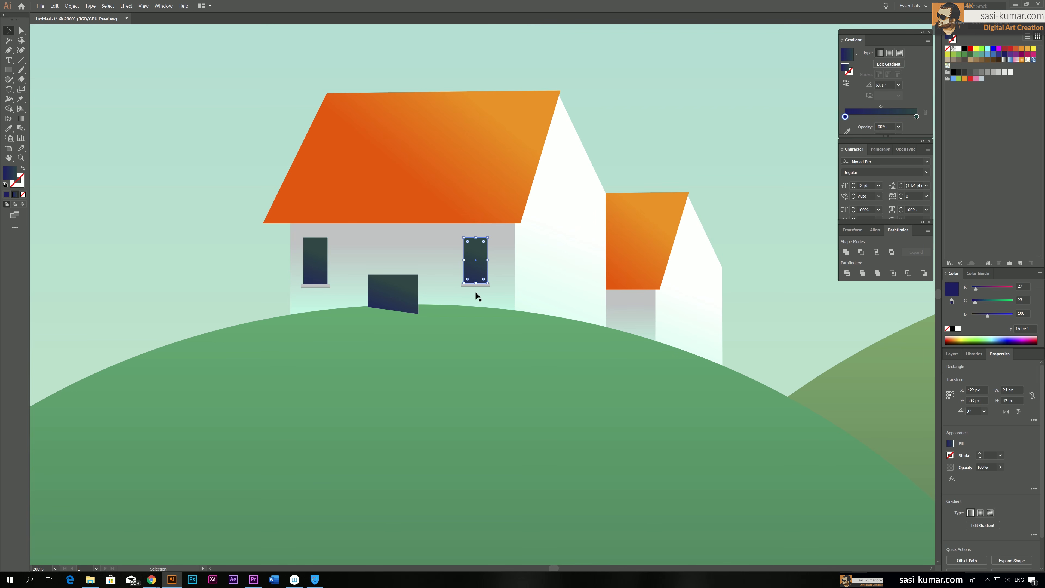
click(471, 284)
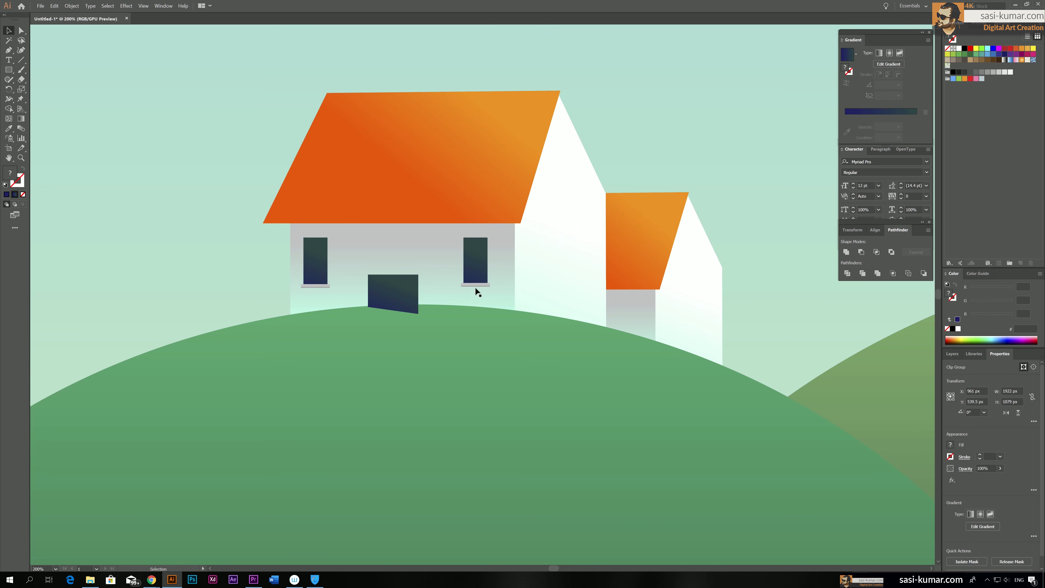
shift+click(478, 266)
shift+click(410, 308)
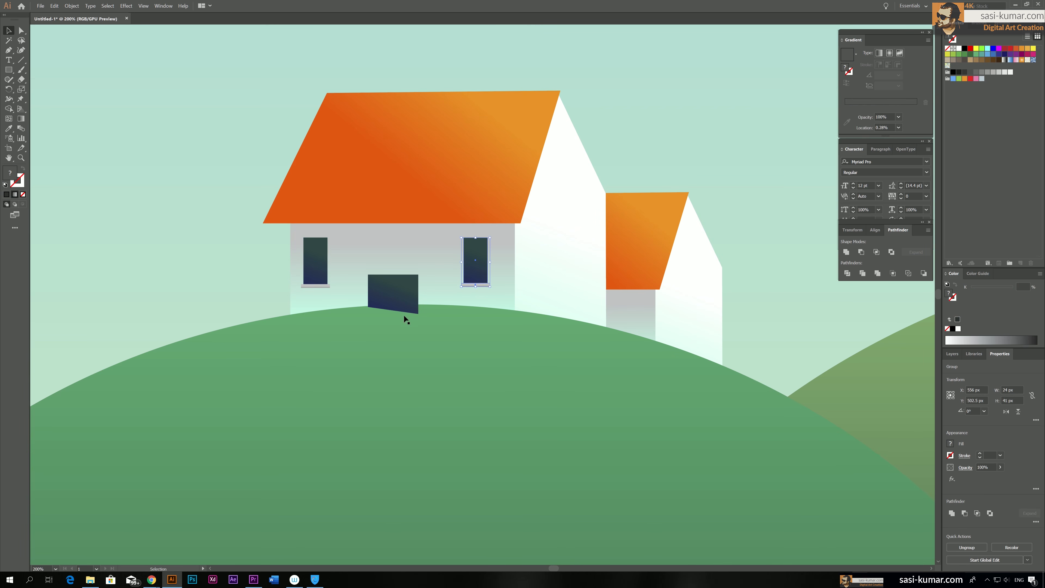
shift+click(311, 271)
key(ctrl+g)
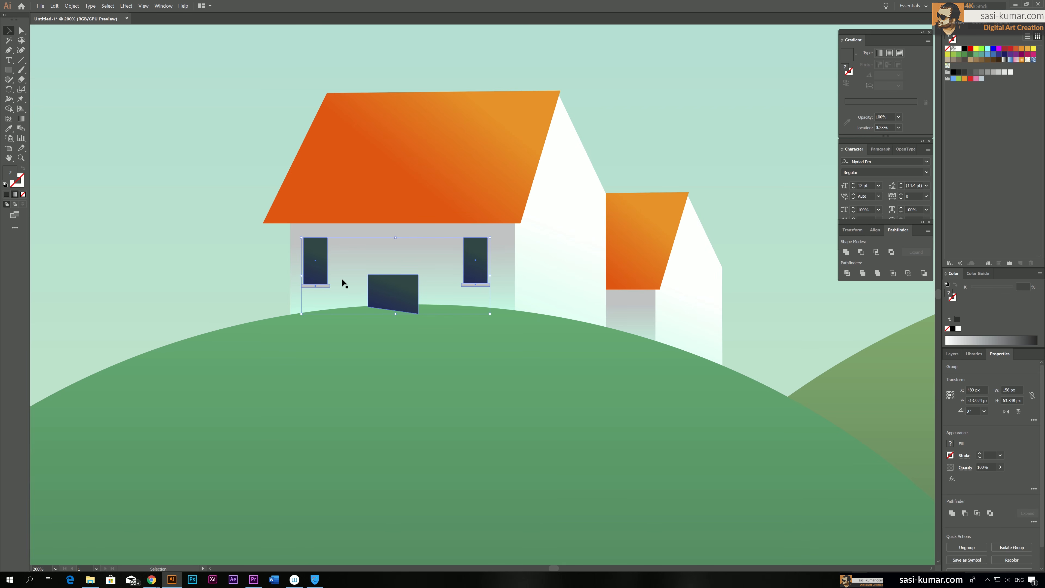
Arrange the hills' clip group in front of the grouped windows and door so the hill covers the door's base
click(542, 398)
right_click(542, 399)
mouse_move(600, 475)
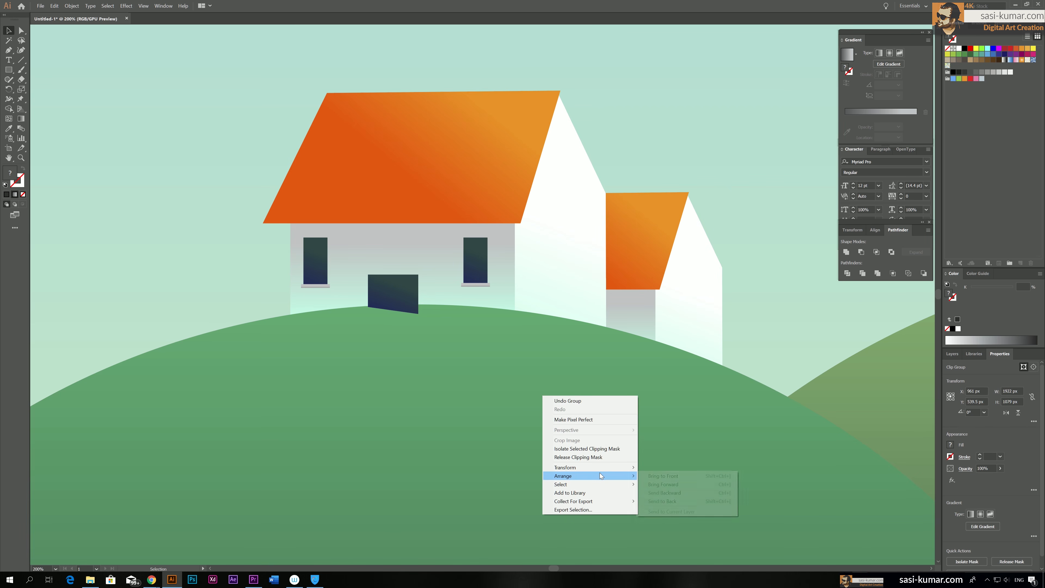
click(663, 493)
click(256, 265)
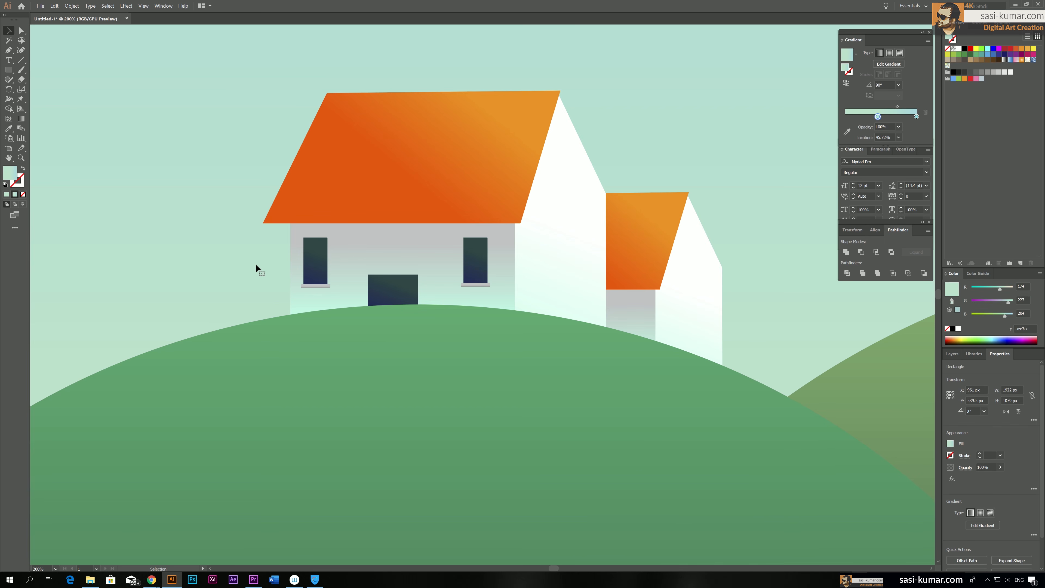
Draw a horizontal line about 215 px long across the large roof, just above its lower edge
key(ctrl+1)
drag(403, 270, 511, 249)
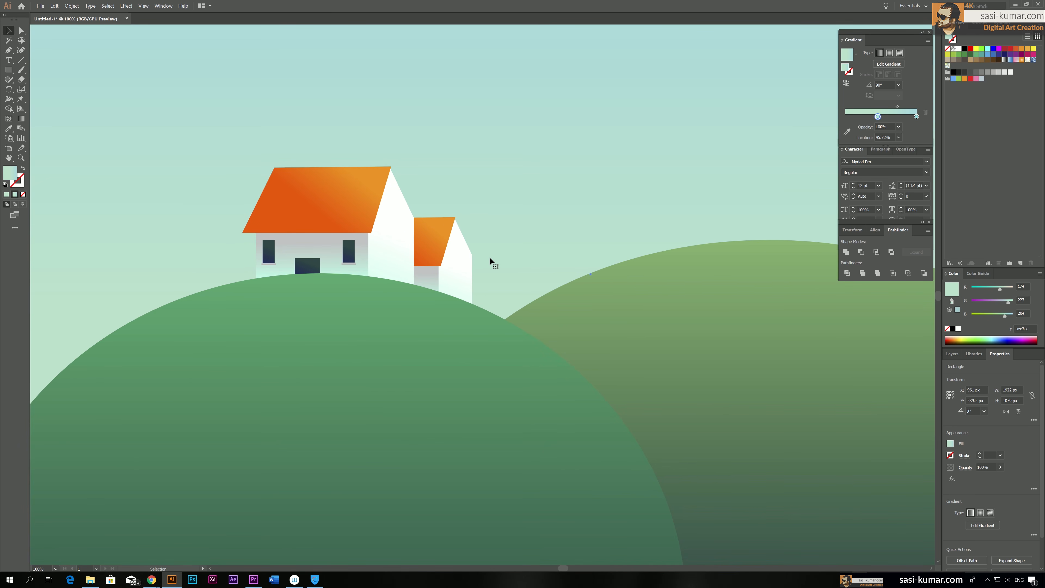
drag(485, 335, 510, 328)
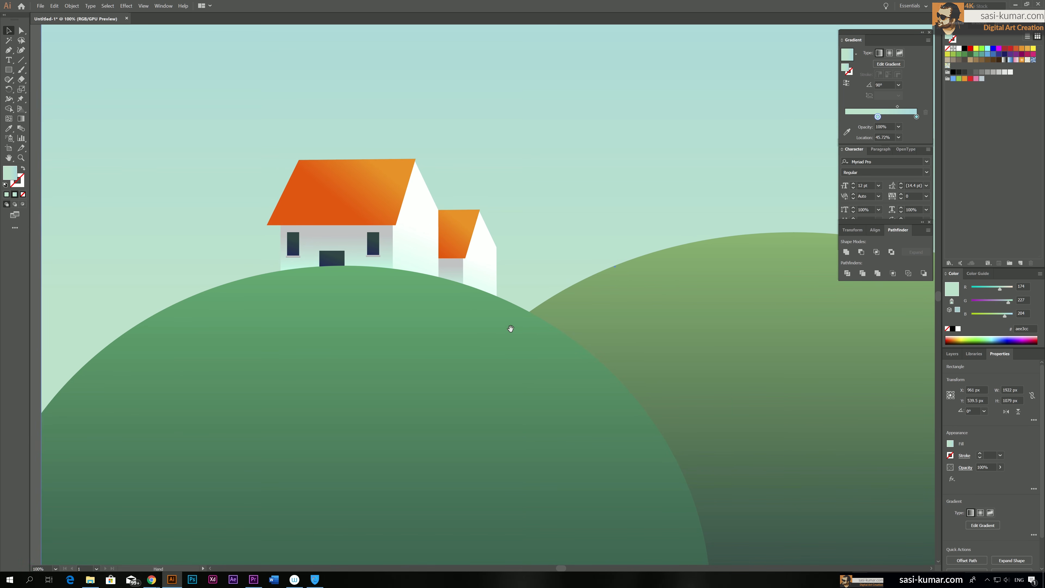
key(ctrl+plus)
key(ctrl+plus)
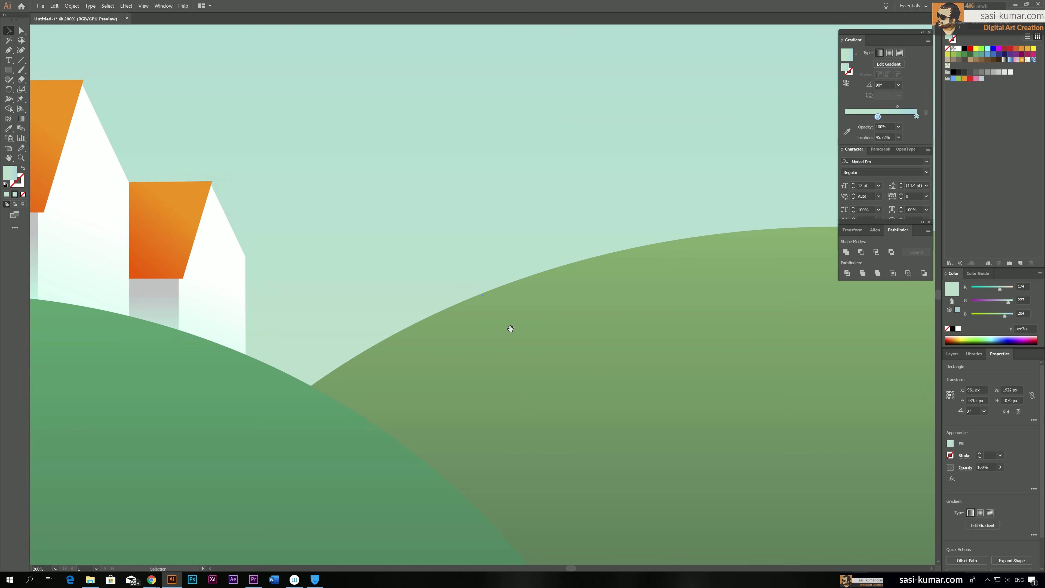
drag(419, 295, 781, 323)
drag(649, 321, 660, 369)
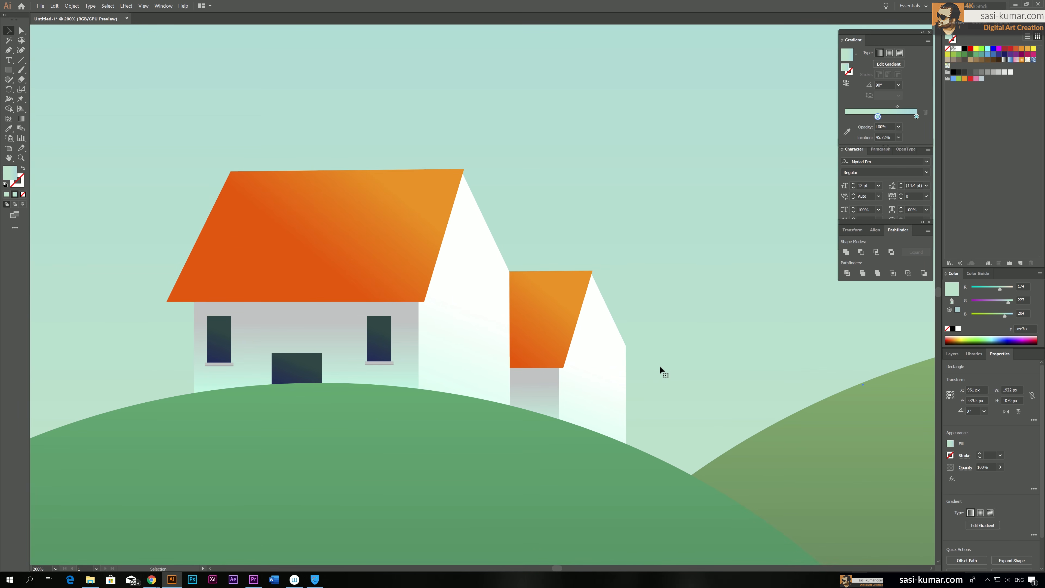
key(ctrl+plus)
drag(394, 291, 774, 369)
drag(595, 272, 659, 376)
click(21, 60)
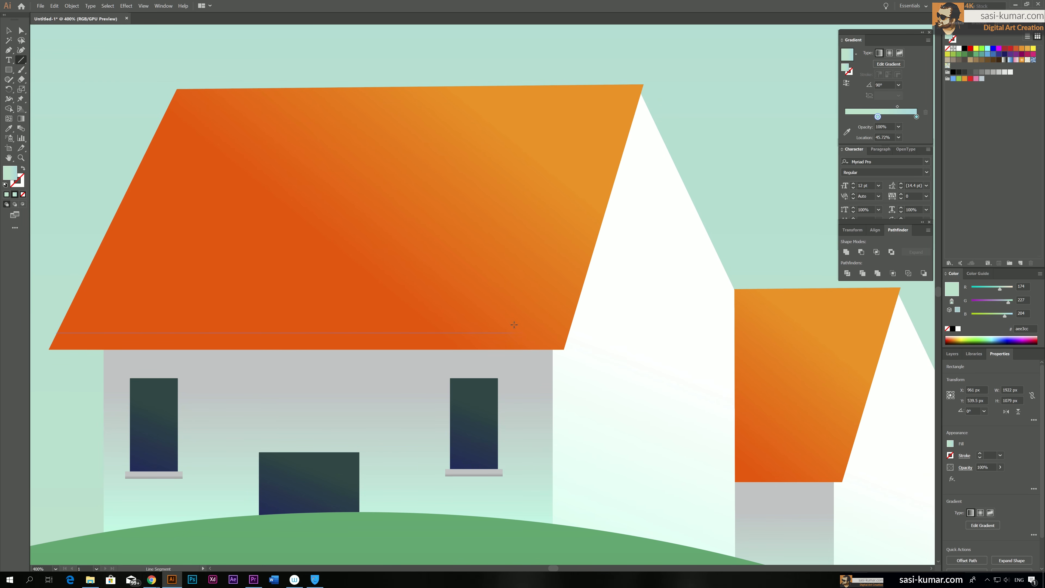
drag(558, 324, 570, 323)
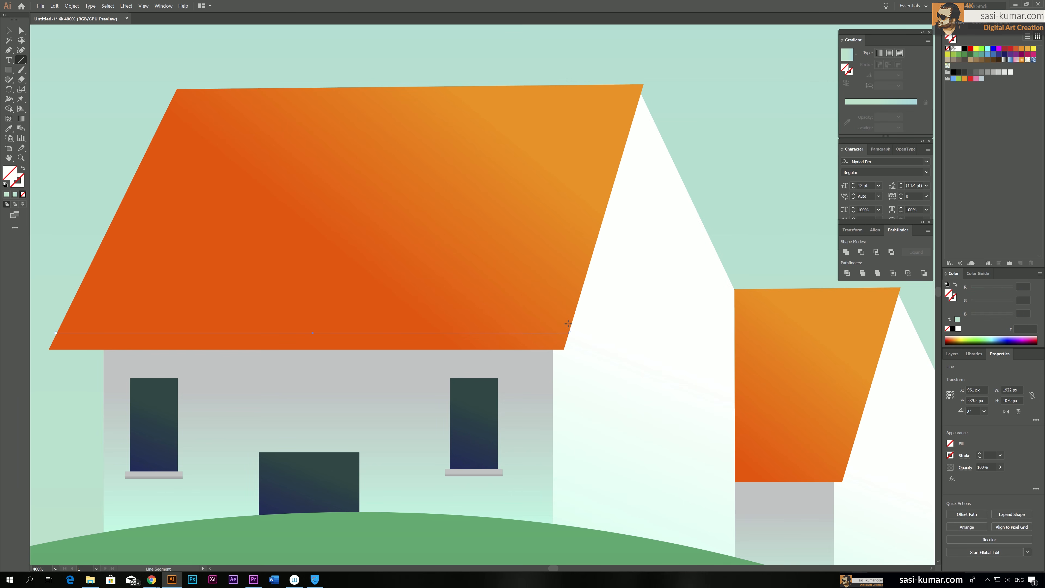
Set the roof line's stroke colour to dark red, RGB 63, 15, 15
double_click(21, 183)
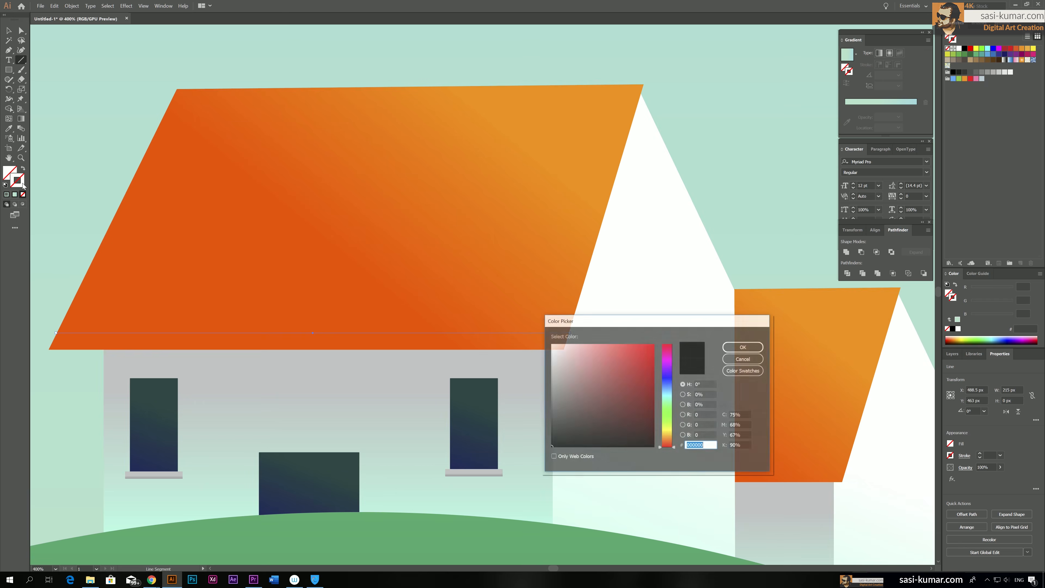
click(612, 430)
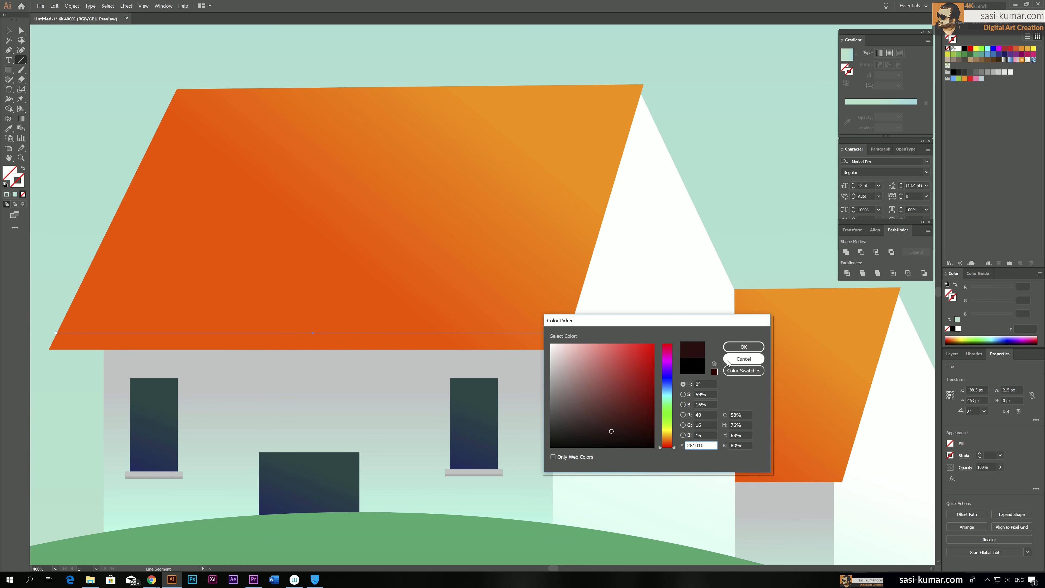
click(629, 421)
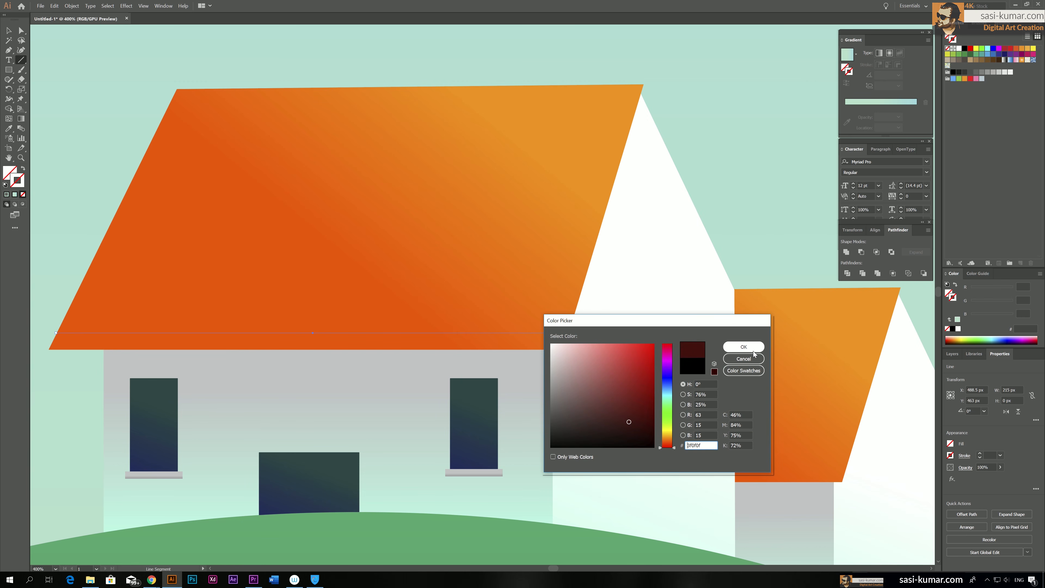
click(743, 347)
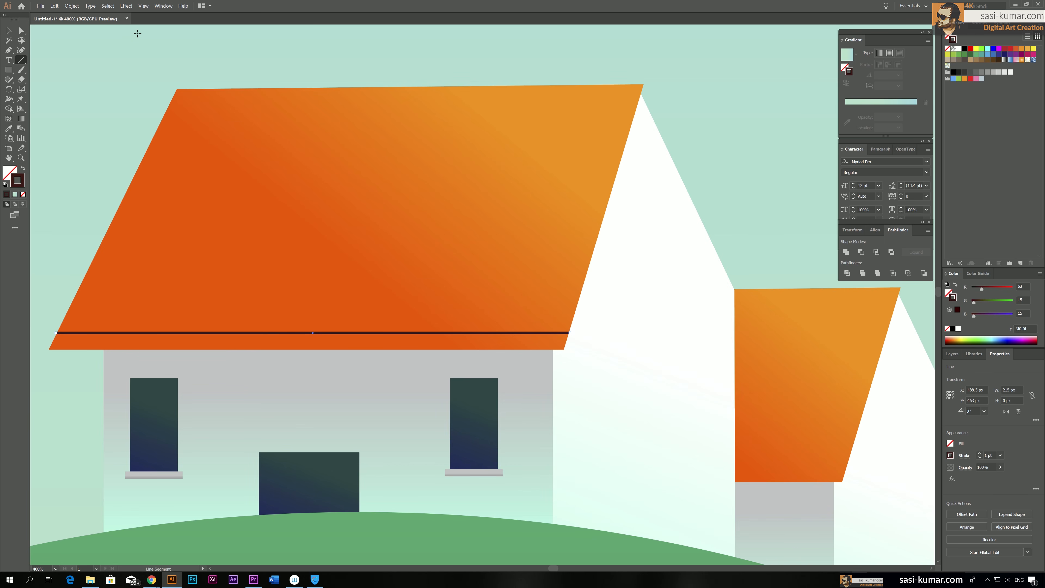
Apply a Zig Zag effect to the roof line with smooth points, 2 px absolute size and 24 ridges per segment
click(127, 7)
mouse_move(180, 202)
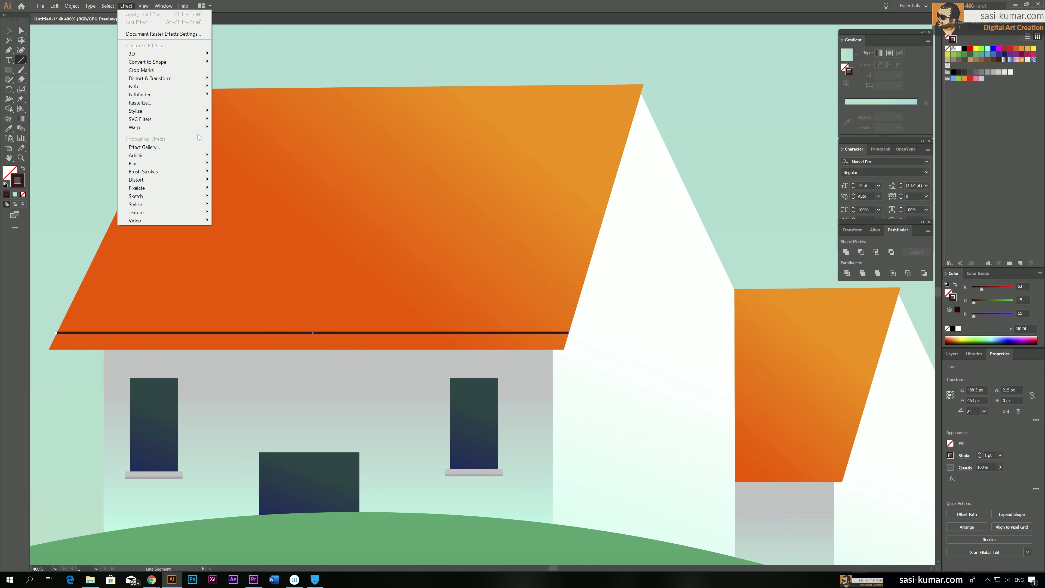
mouse_move(192, 78)
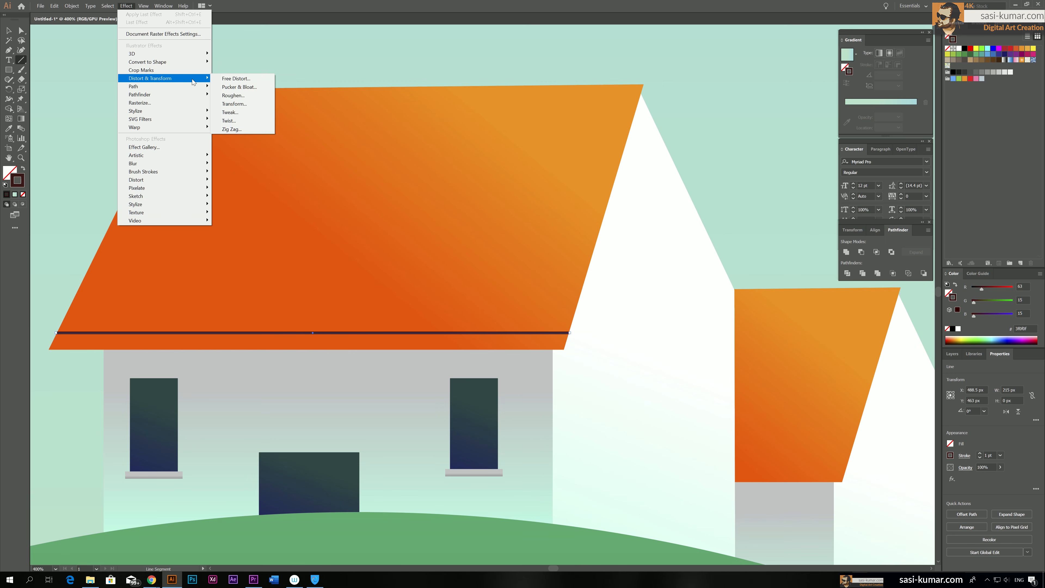
click(246, 130)
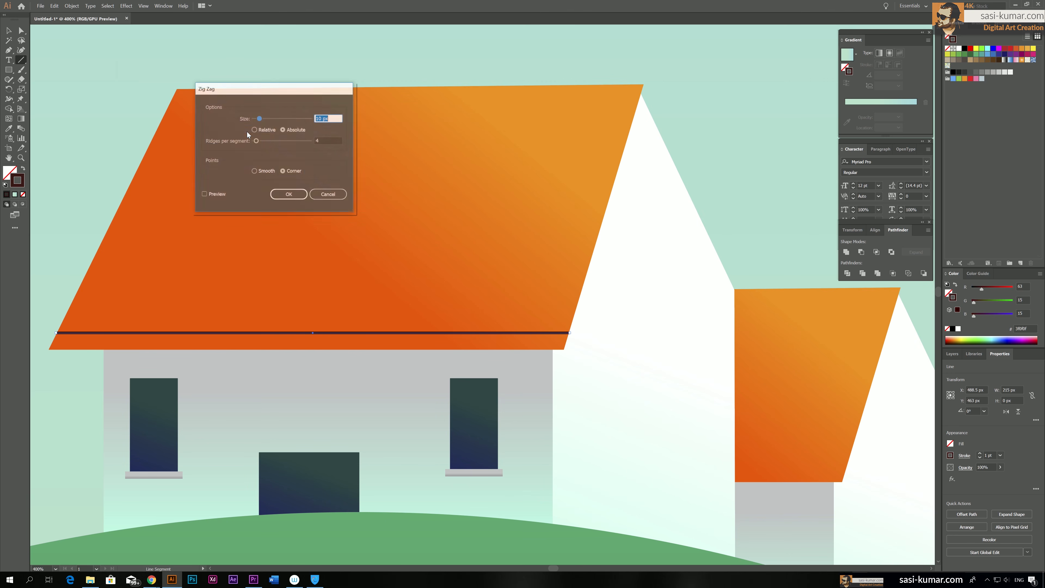
click(205, 195)
click(267, 172)
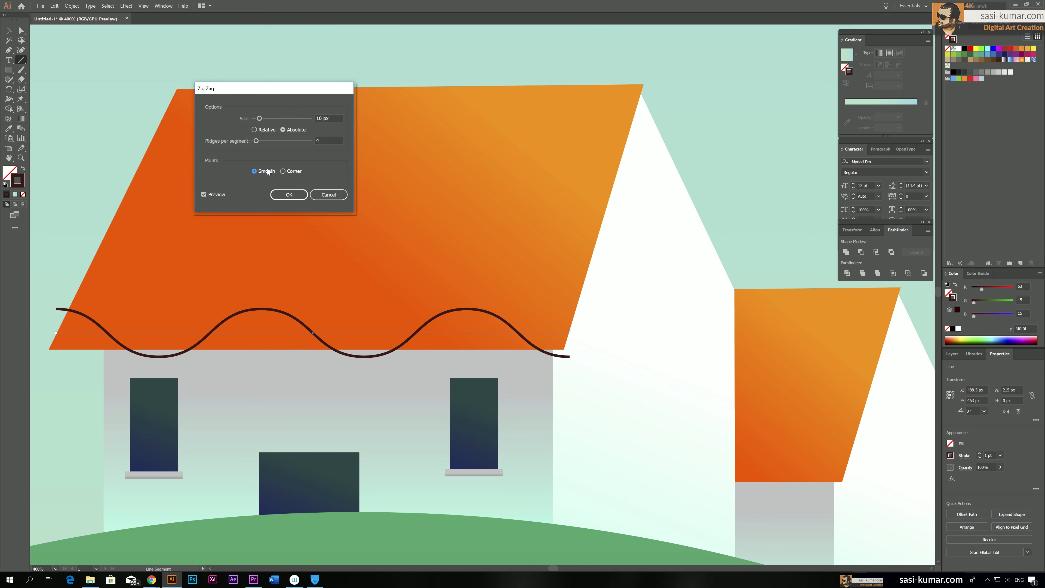
drag(258, 119, 267, 140)
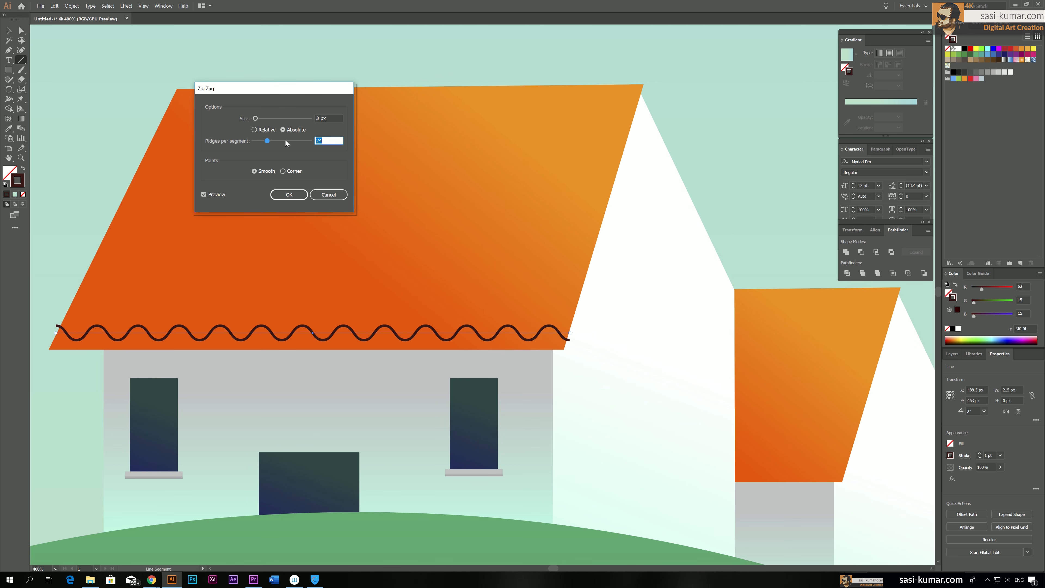
drag(291, 90, 301, 85)
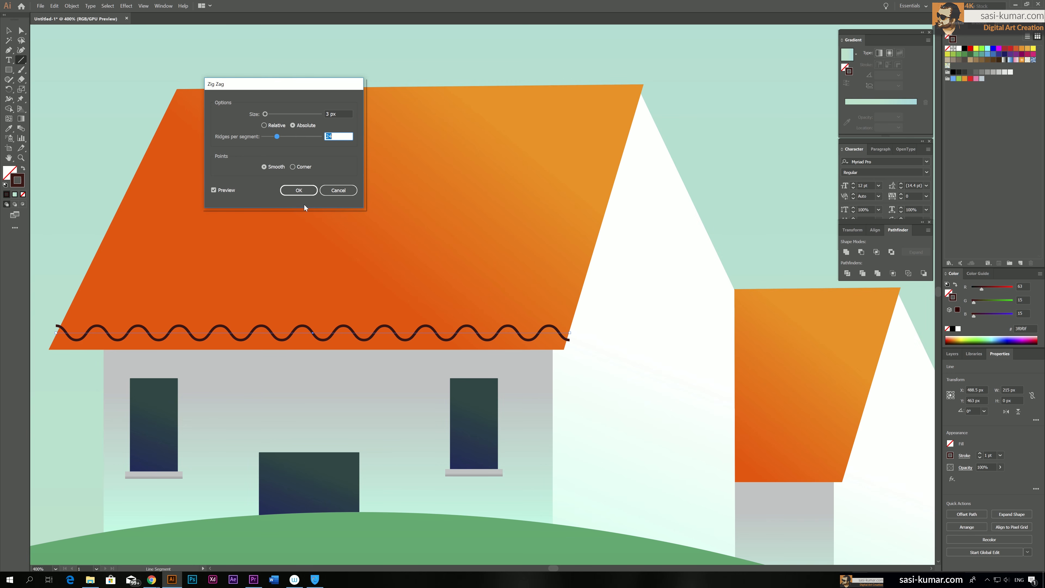
key(shift+Tab)
key(Down)
click(298, 191)
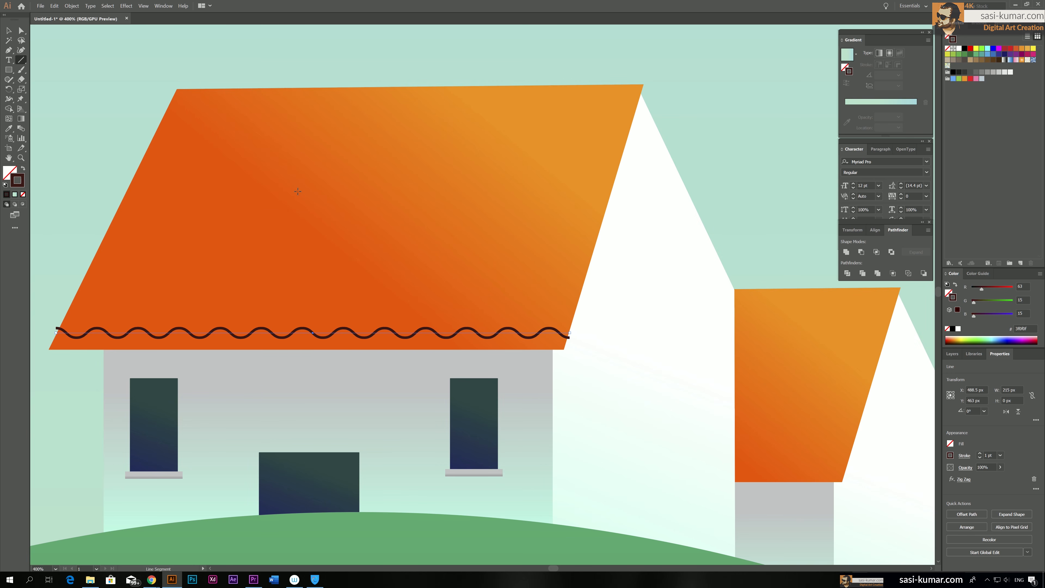
Expand the appearance of the wavy roof line into an editable path and deselect it
key(ctrl+minus)
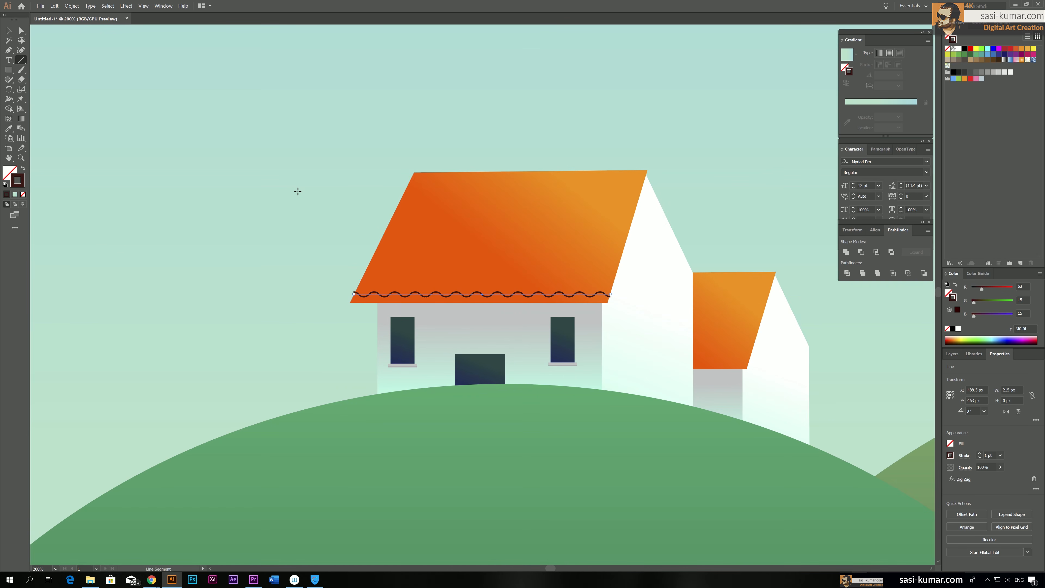
drag(329, 182, 292, 193)
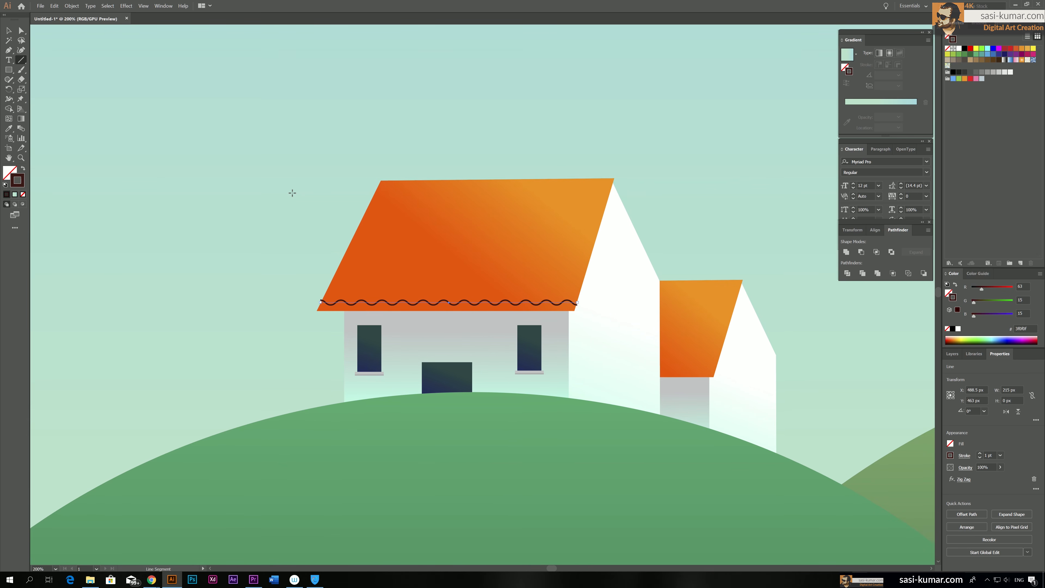
click(71, 6)
click(98, 95)
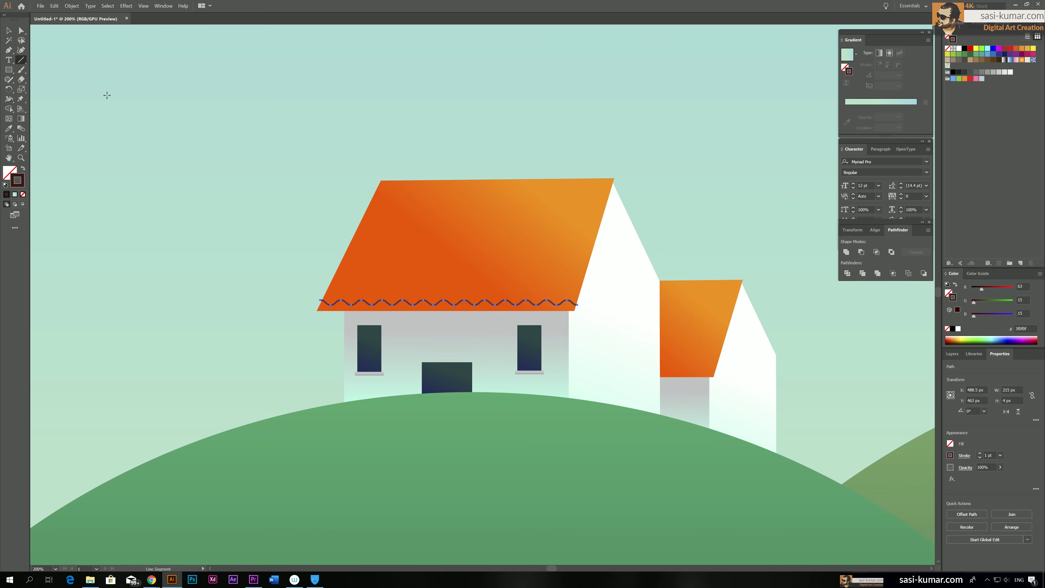
click(9, 31)
click(338, 114)
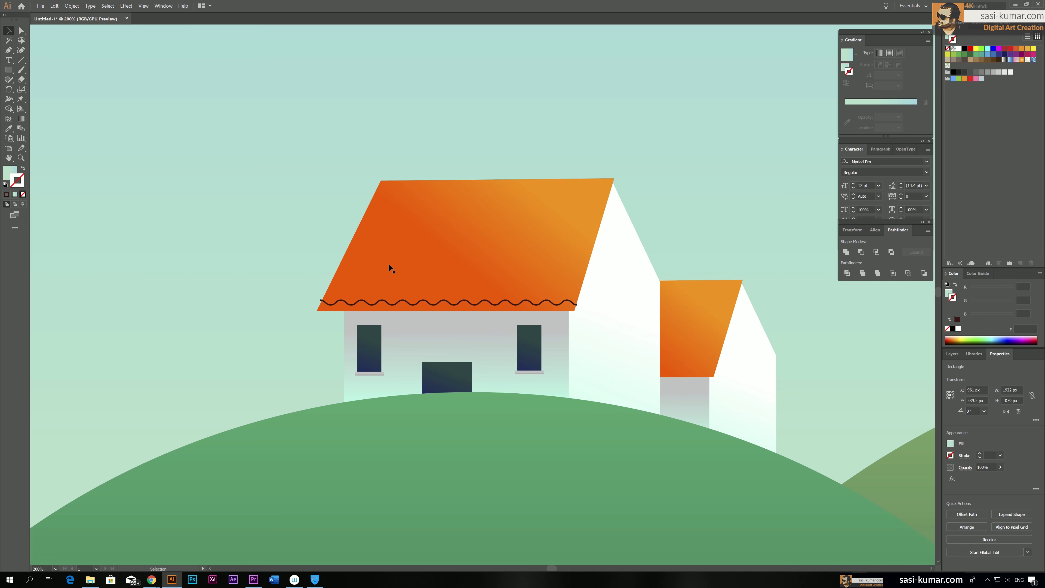
Duplicate the expanded wavy line and place the copy along the upper edge of the large roof
click(392, 306)
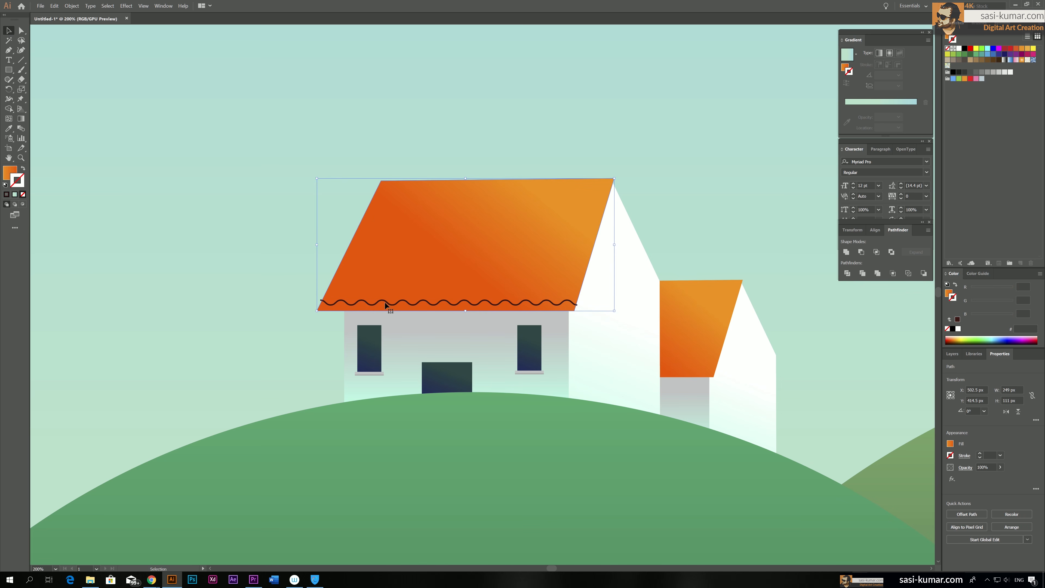
click(323, 305)
click(325, 303)
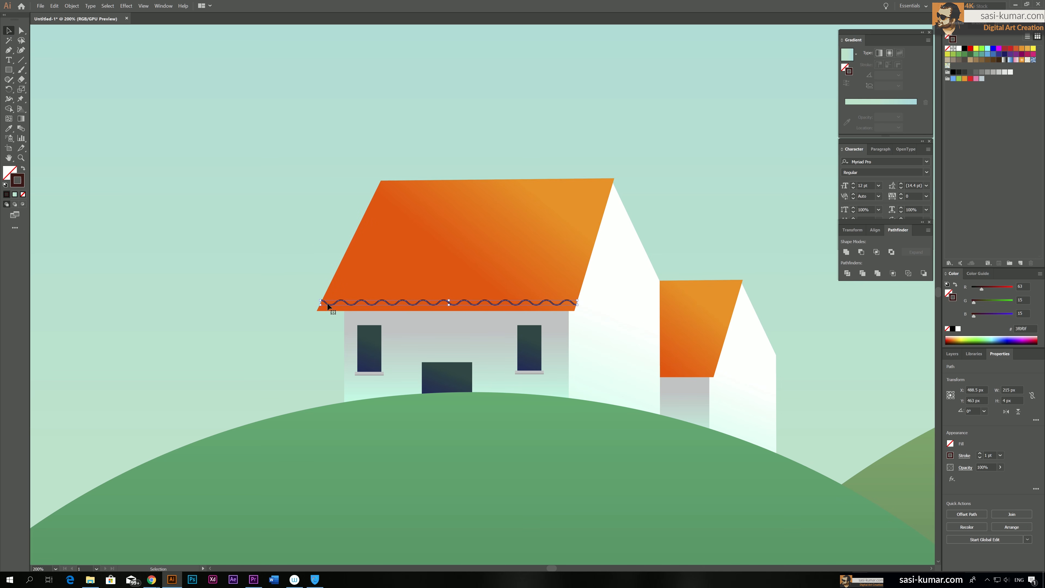
key(ctrl+equal)
key(ctrl+equal)
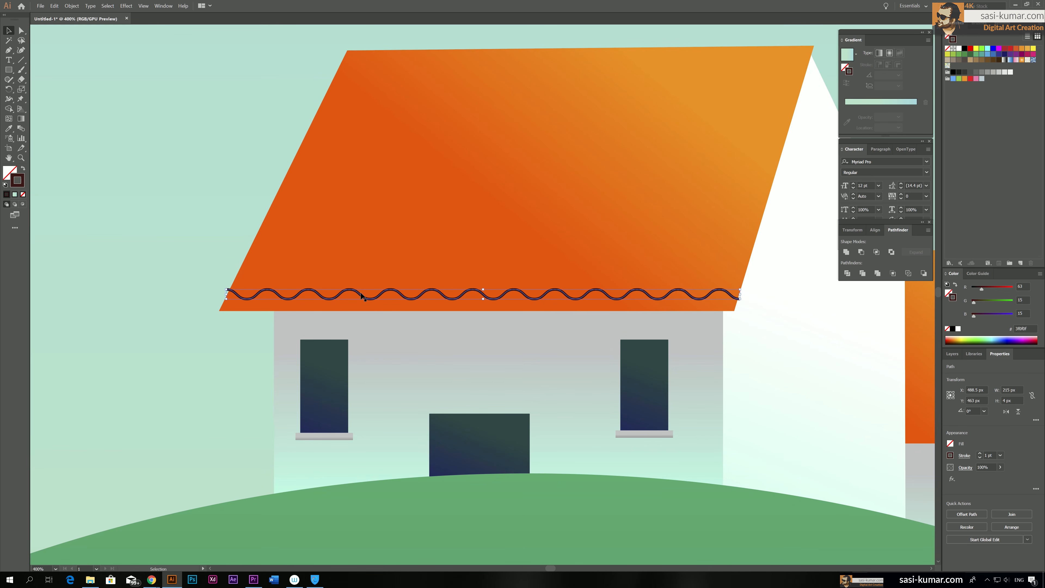
drag(357, 294, 370, 255)
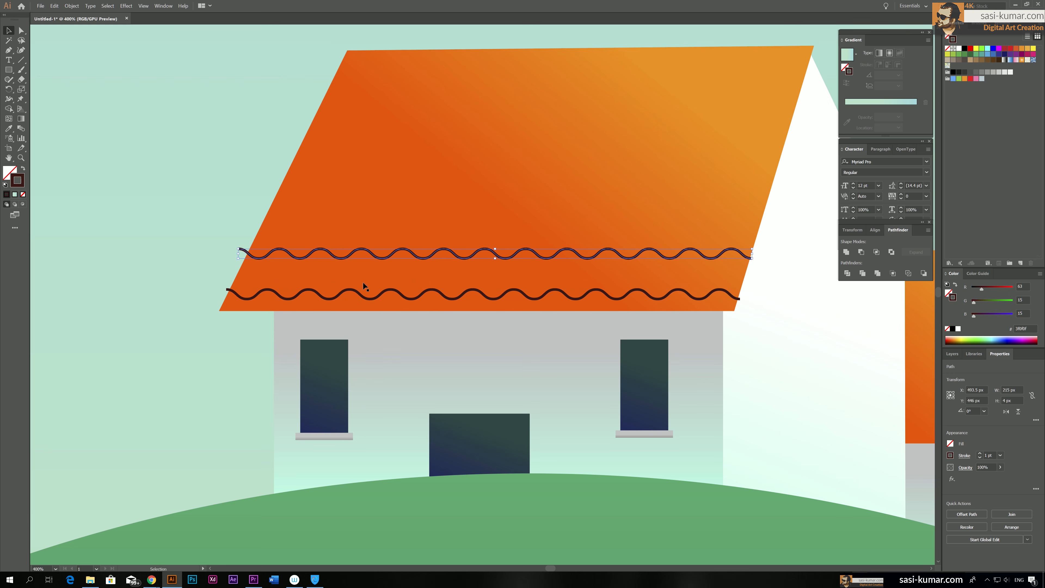
scroll(364, 283, up, 1)
mouse_move(368, 284)
mouse_down()
mouse_move(463, 87)
mouse_move(474, 90)
mouse_up()
scroll(735, 232, up, 2)
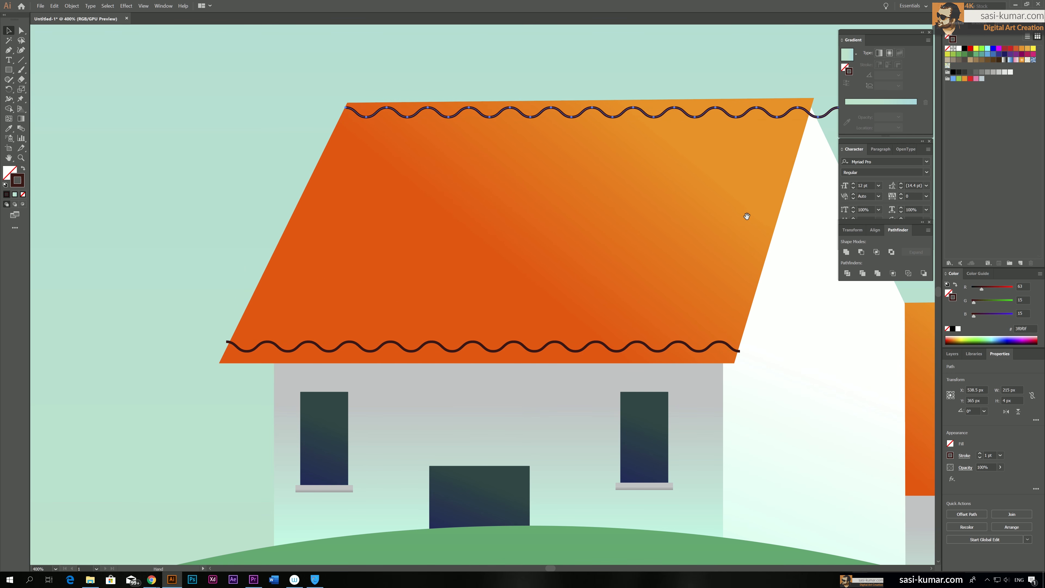
Narrow the upper wavy line so its right end meets the large roof's sloping right edge, and deselect it
scroll(745, 217, right, 4)
drag(725, 163, 675, 161)
click(728, 171)
scroll(728, 171, down, 1)
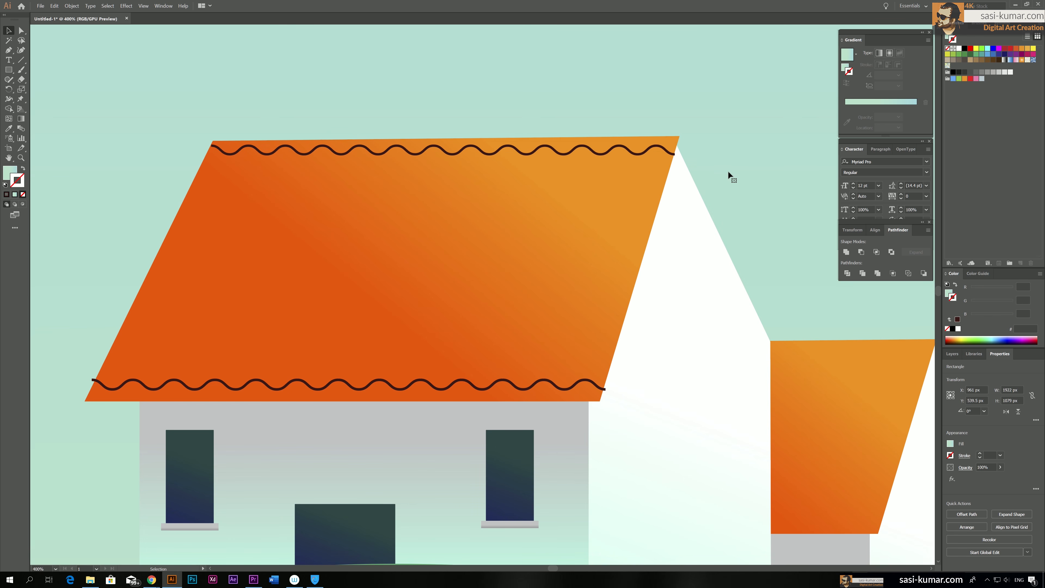
Select the upper and lower wavy lines, try to blend them with the Blend tool, and undo the unwanted blends
click(352, 388)
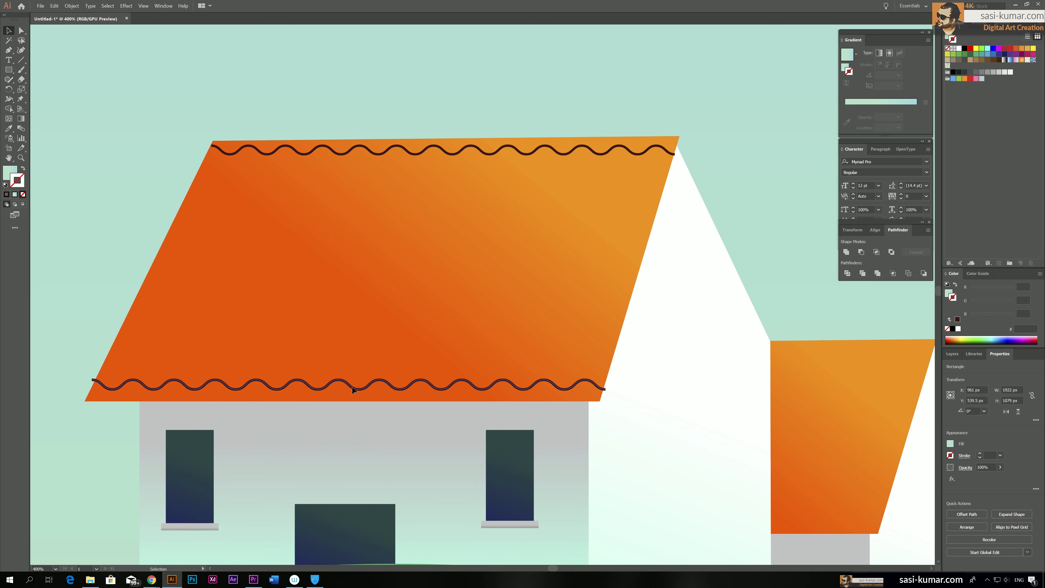
shift+click(368, 154)
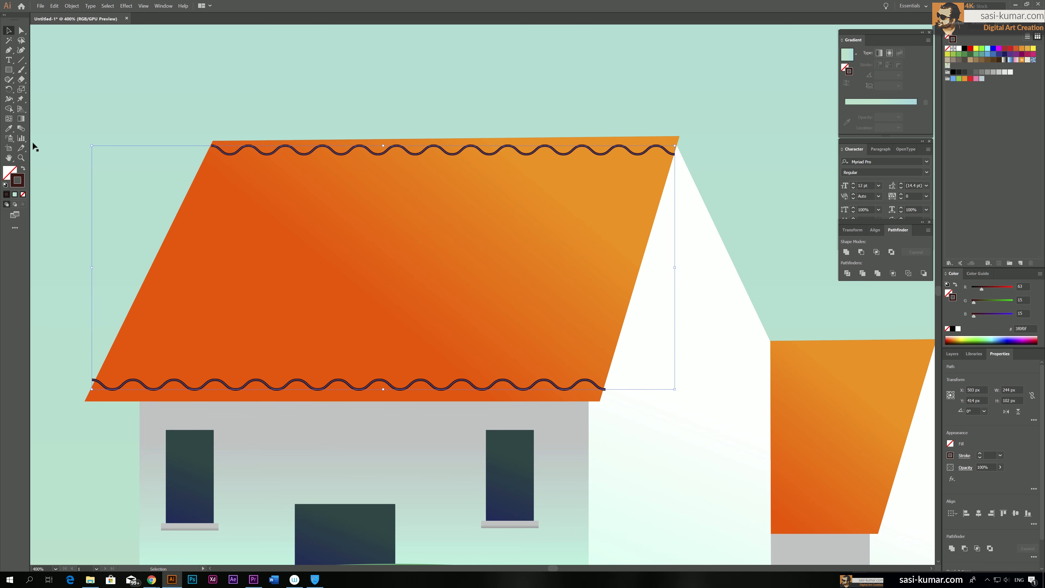
click(13, 111)
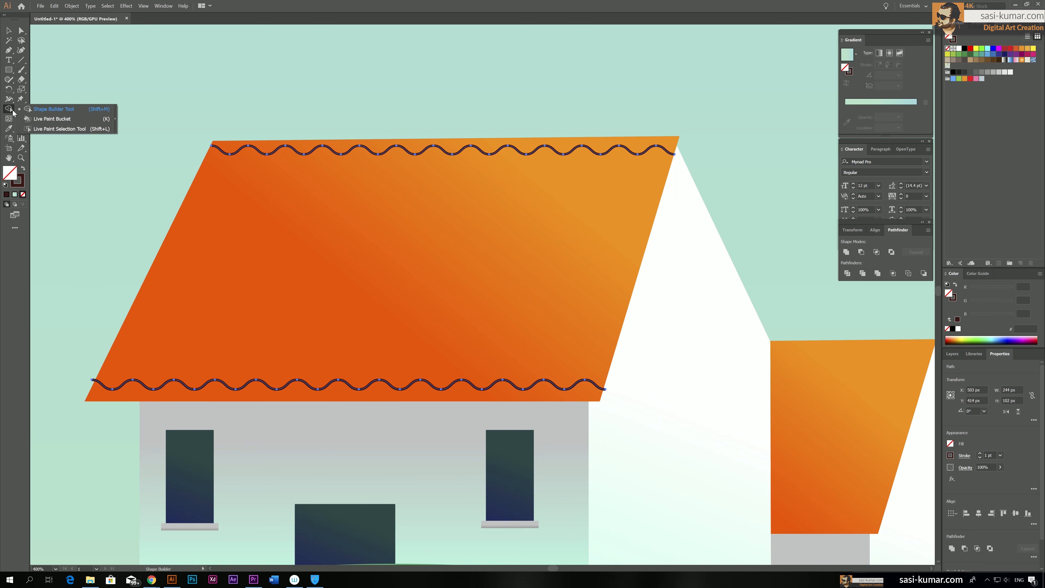
click(9, 99)
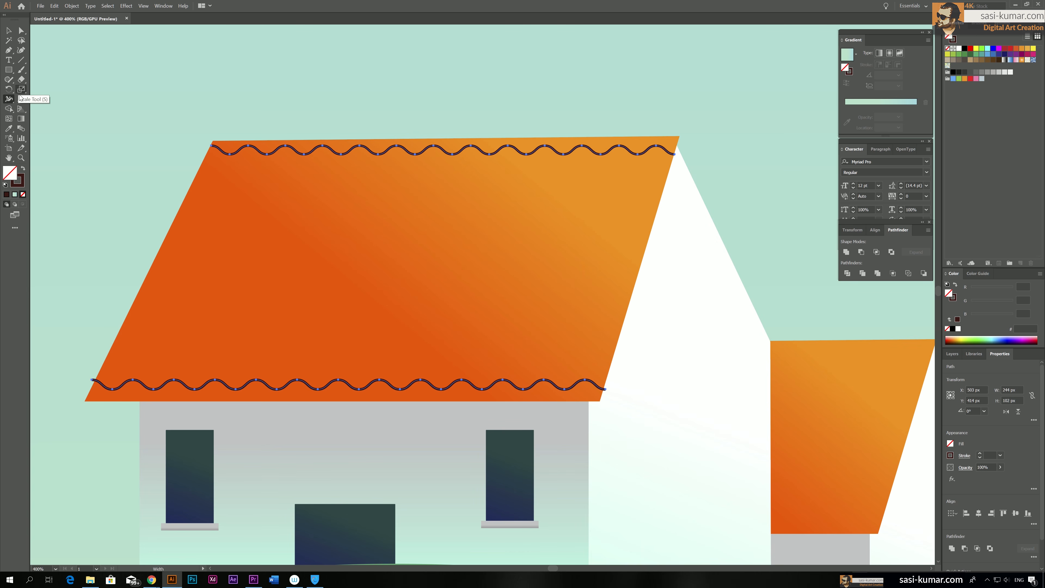
click(22, 129)
click(325, 148)
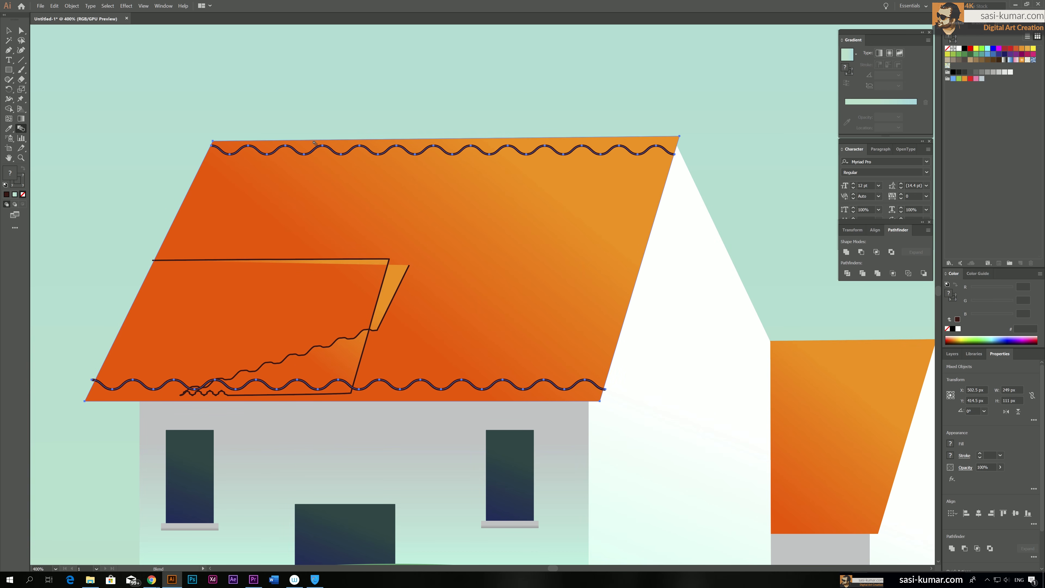
key(ctrl+z)
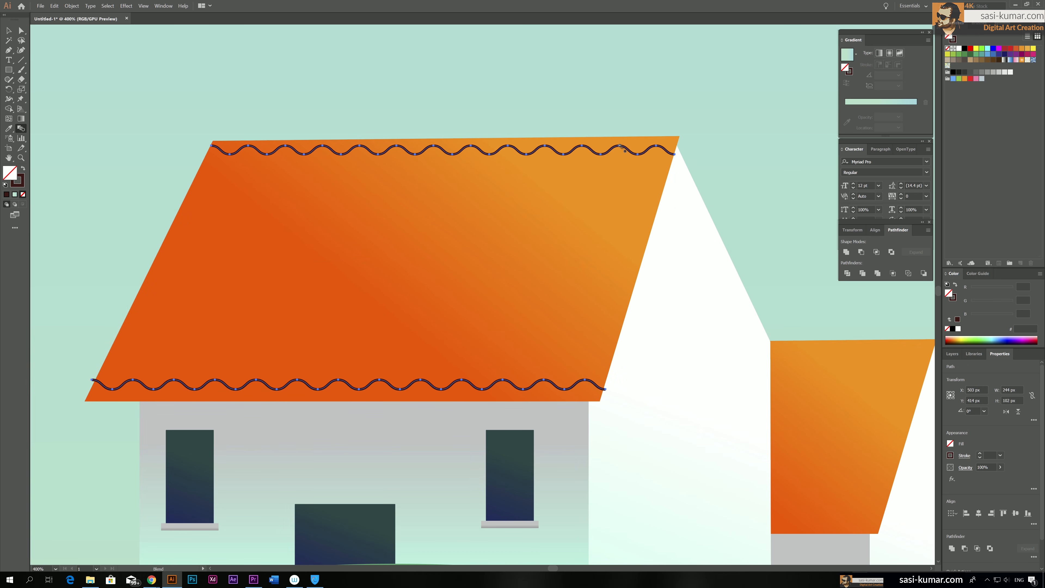
click(638, 156)
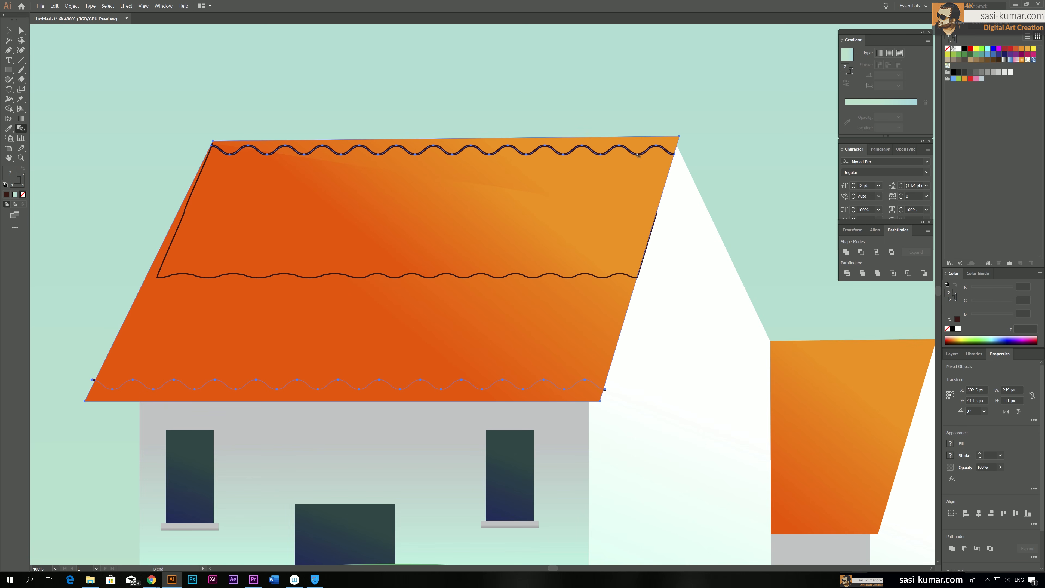
key(ctrl+z)
Group the two wavy lines and blend the upper line with the lower one inside the isolated group
key(v)
key(v)
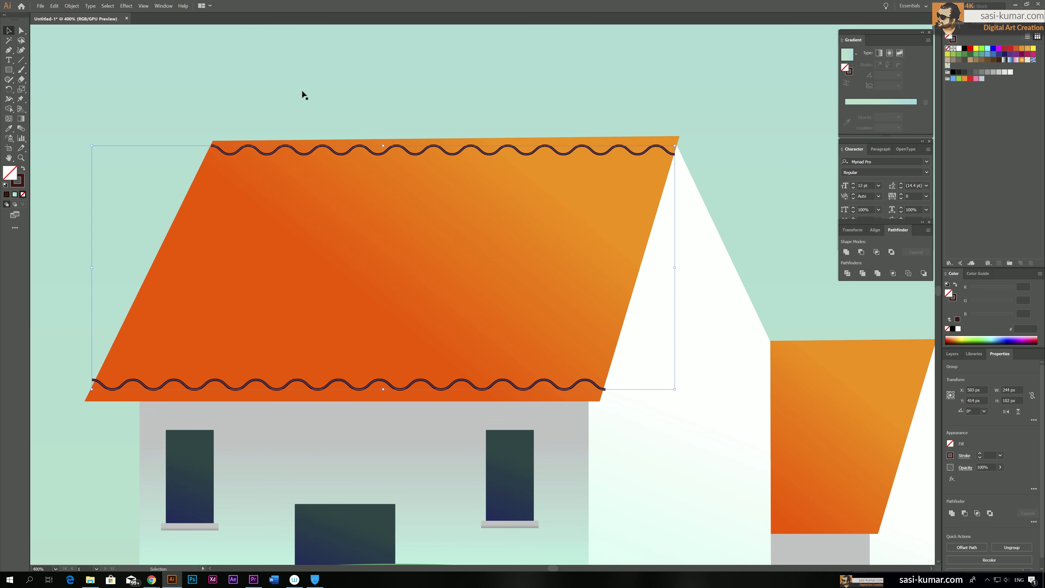
double_click(294, 153)
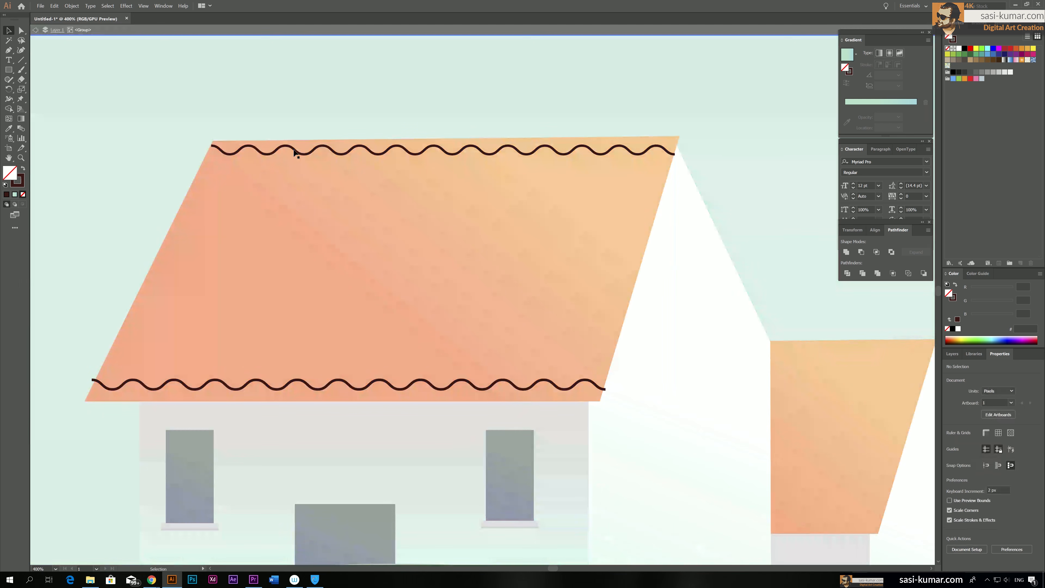
click(21, 130)
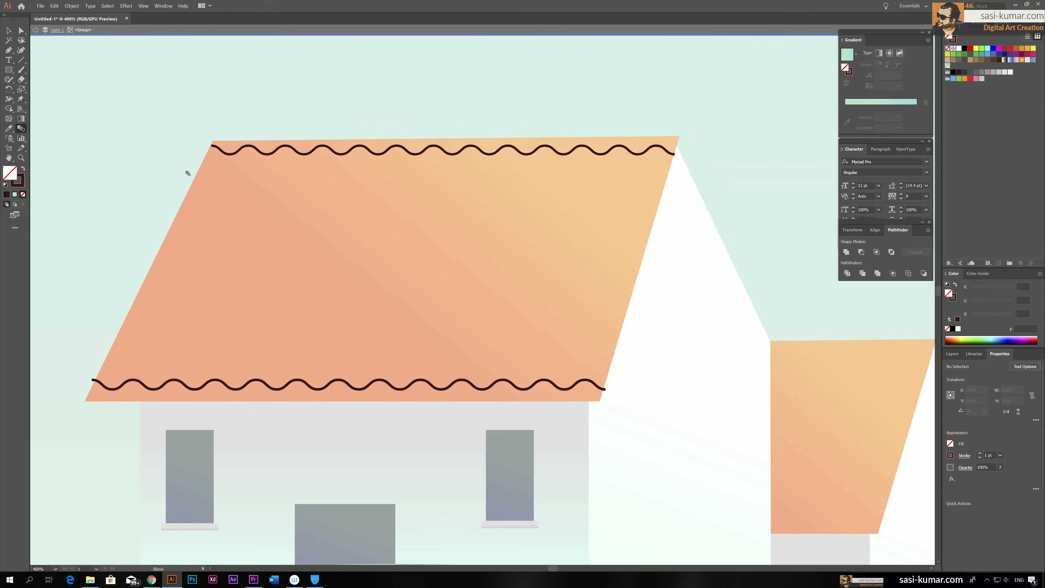
click(217, 147)
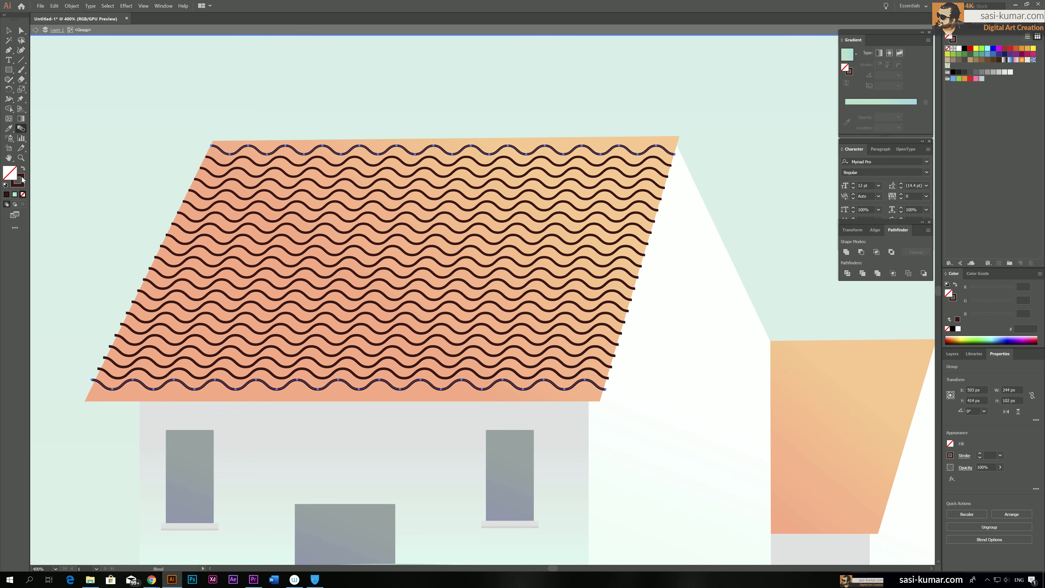
Set the blend's spacing to 12 specified steps, and exit the group's isolation mode
double_click(21, 128)
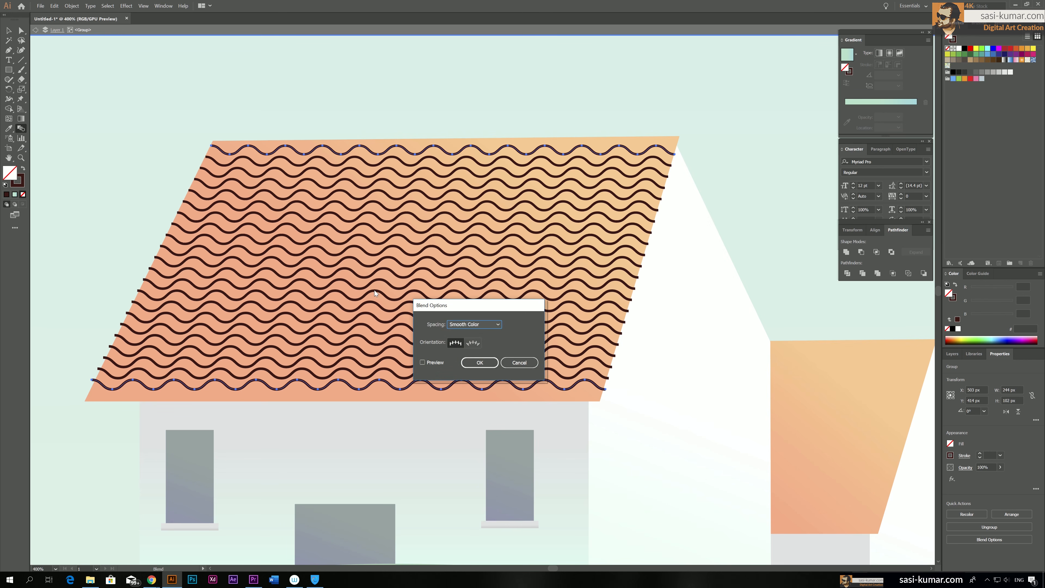
click(482, 325)
click(480, 342)
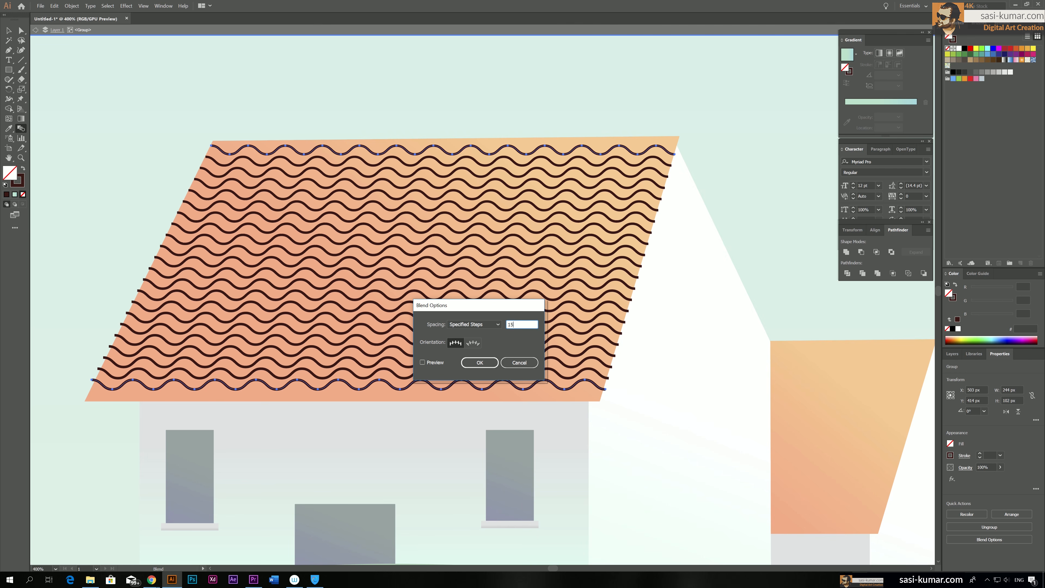
click(431, 365)
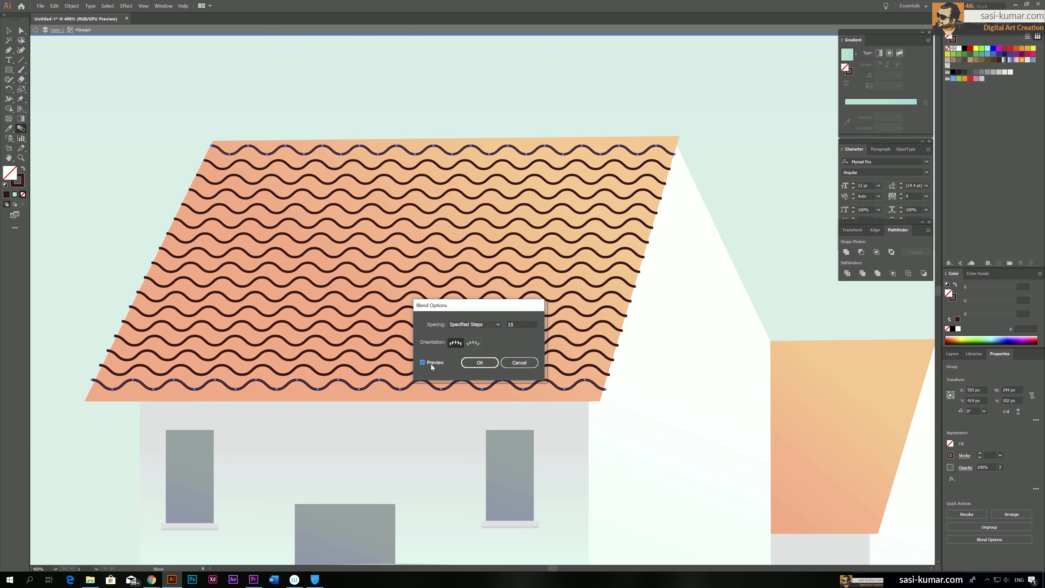
double_click(512, 324)
text(12)
key(Tab)
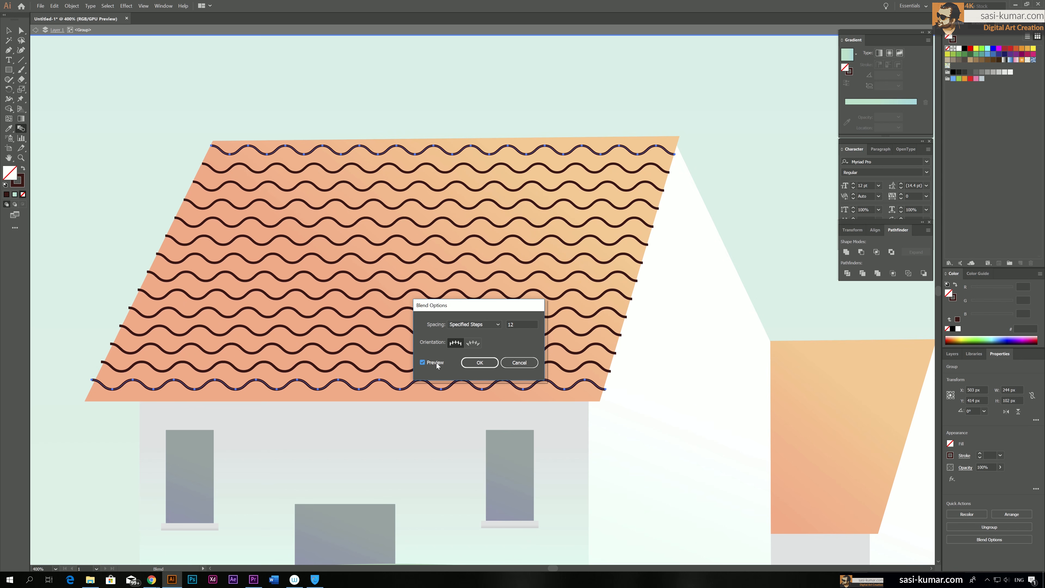
click(482, 363)
click(8, 30)
double_click(223, 64)
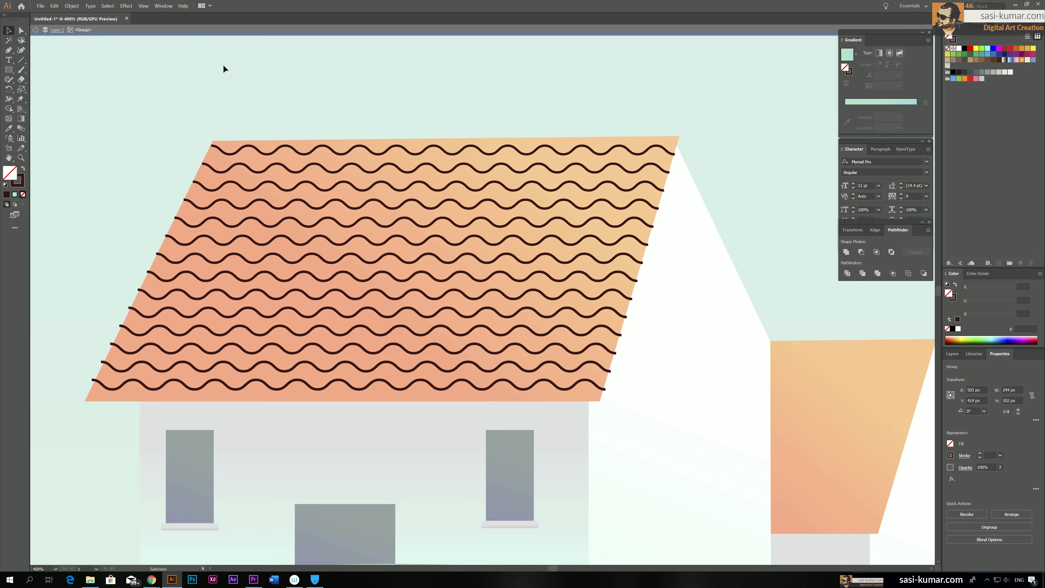
Expand the blended wavy lines into separate paths with the Object, Fill and Stroke options enabled
click(639, 226)
click(71, 6)
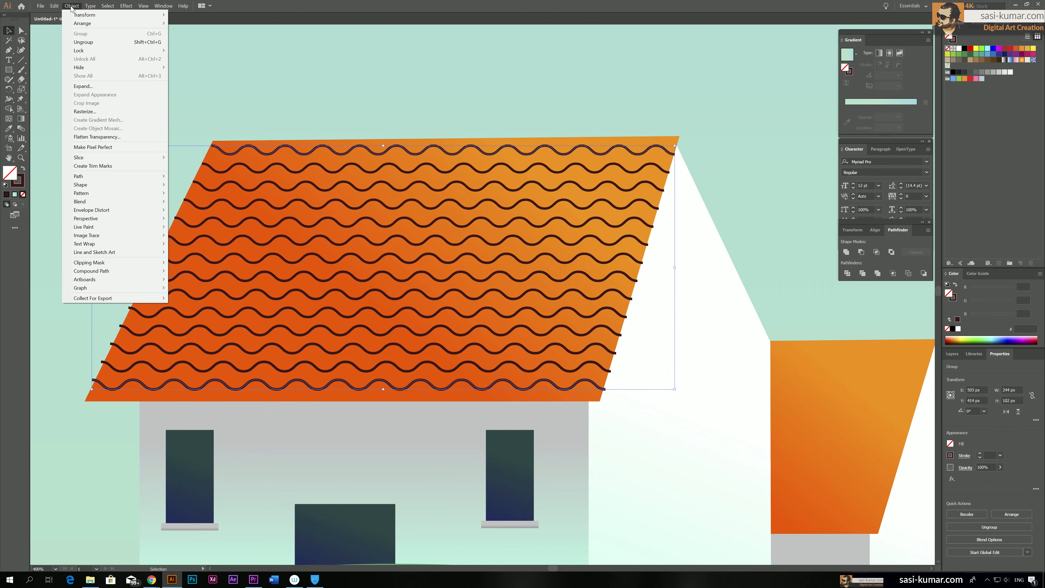
click(114, 86)
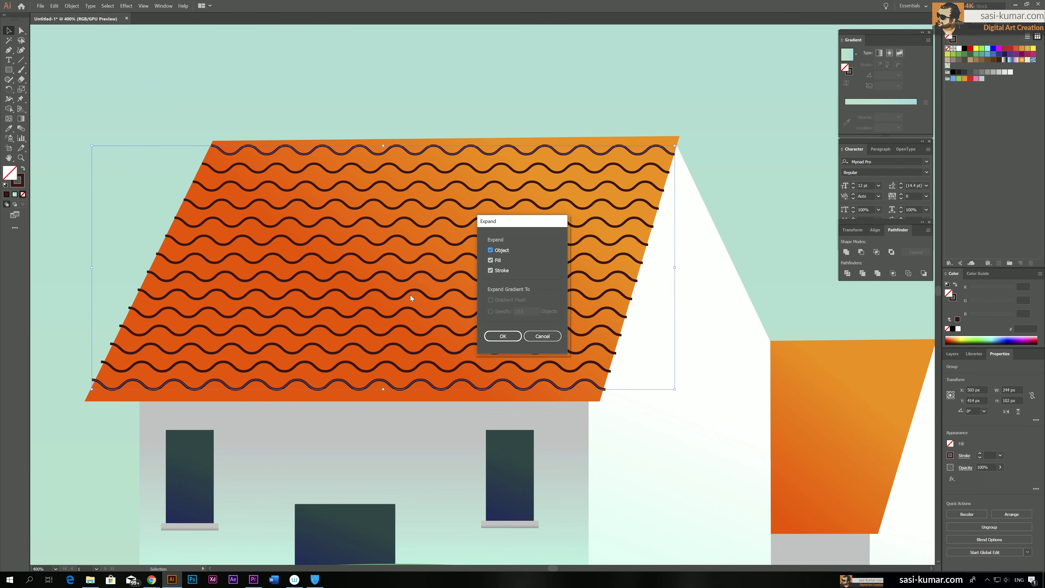
click(501, 335)
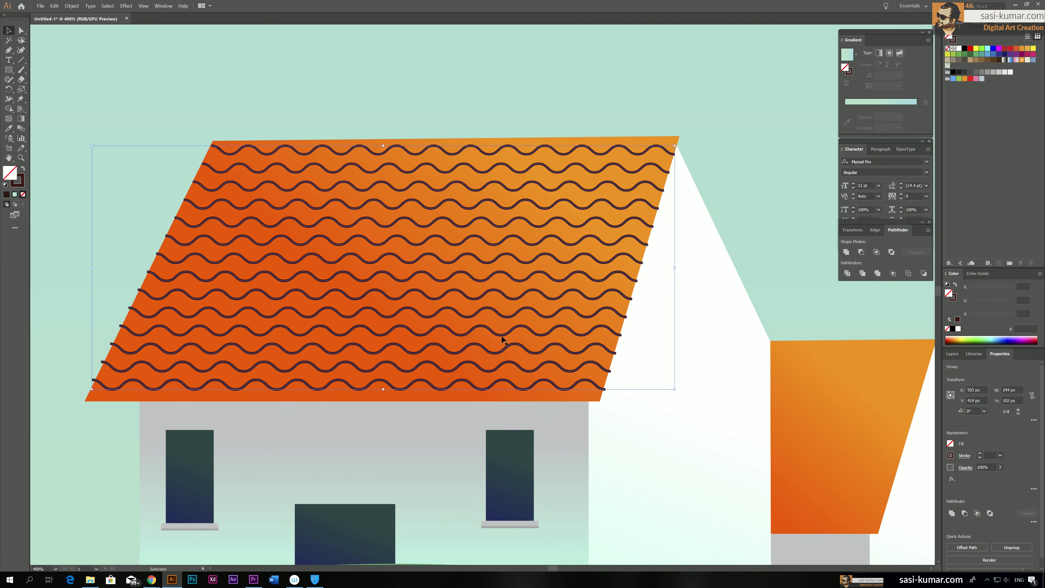
click(443, 131)
click(415, 156)
Try to move the wavy tile lines above the large house, and undo the move
key(ctrl+1)
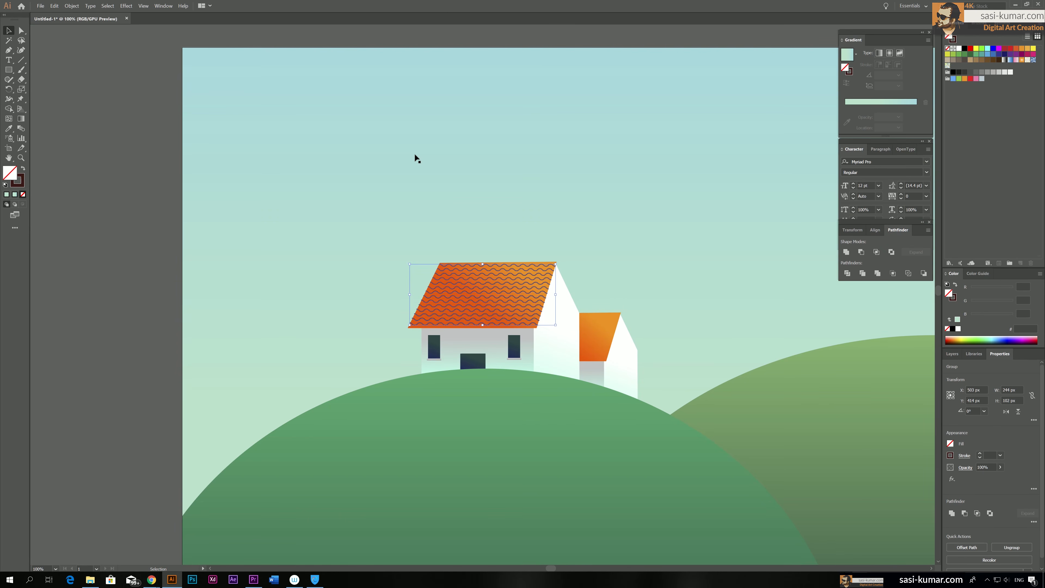
key(ctrl+equal)
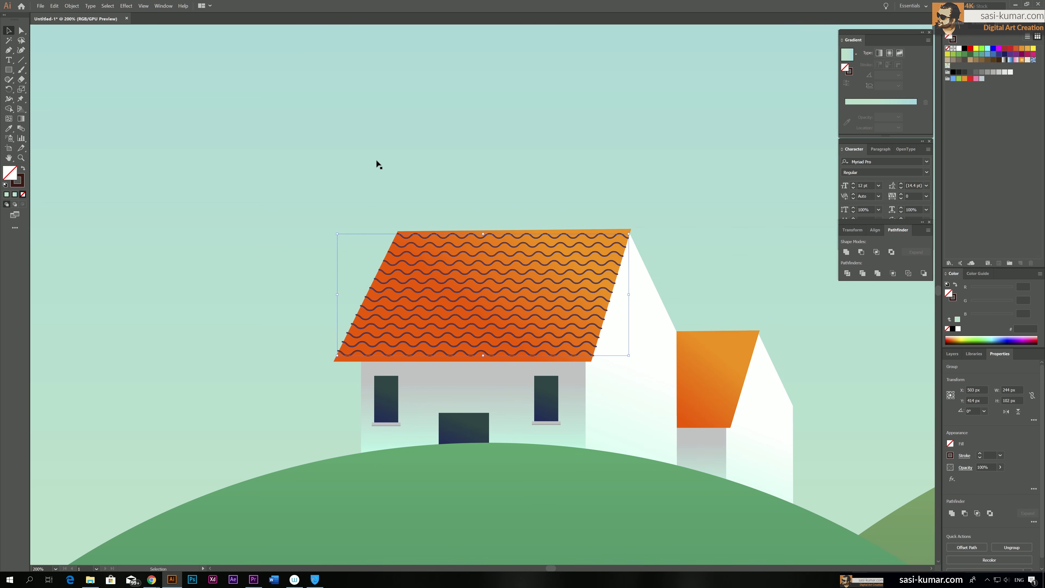
drag(571, 247, 652, 110)
key(ctrl+z)
click(350, 216)
click(426, 238)
click(432, 222)
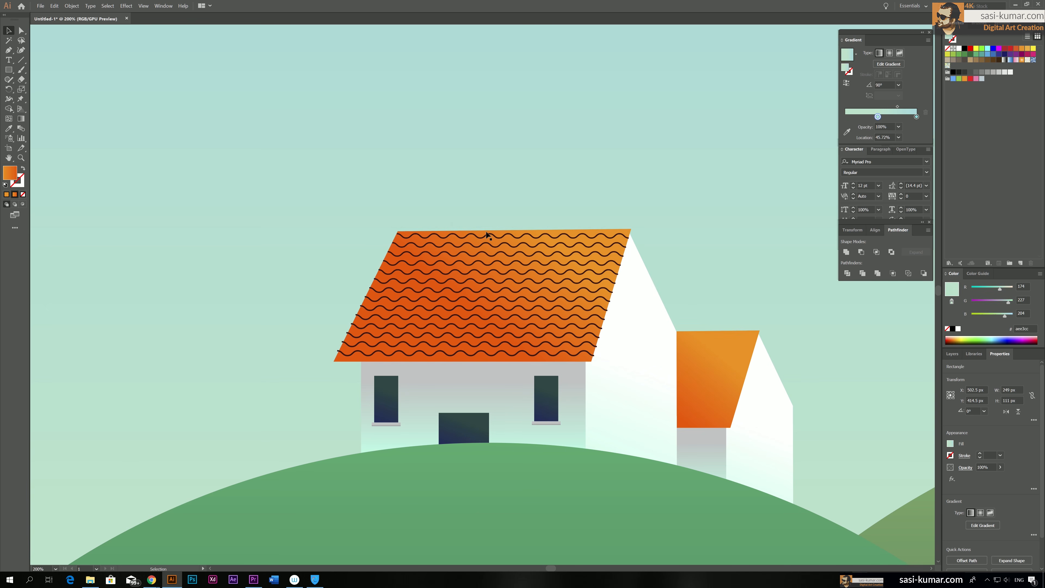
Duplicate the wavy tile lines and place the copy, scaled to about 99 px wide, on the small roof behind the large house
click(494, 240)
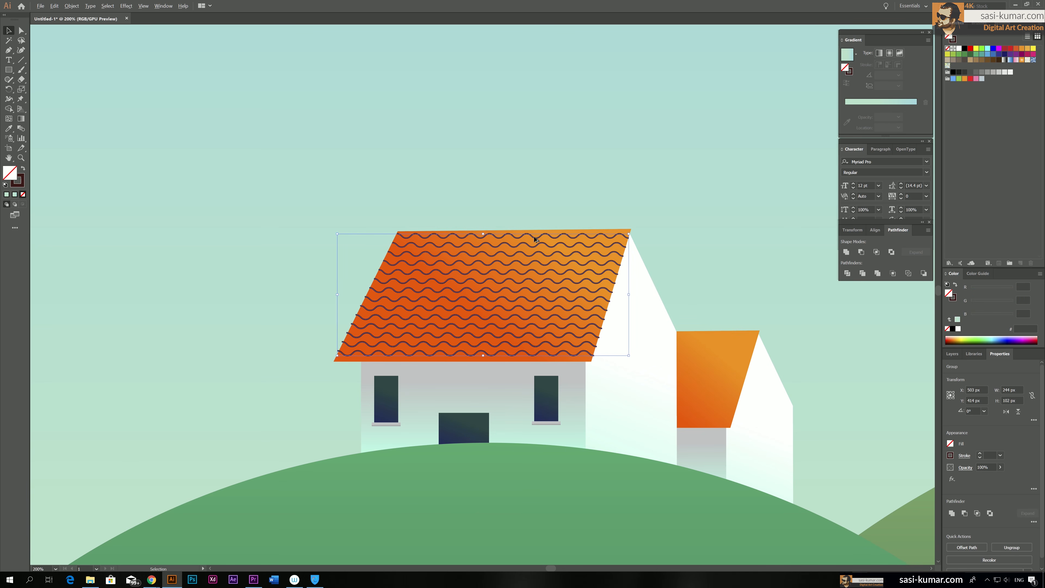
drag(534, 239, 548, 110)
drag(637, 105, 712, 340)
drag(717, 261, 649, 238)
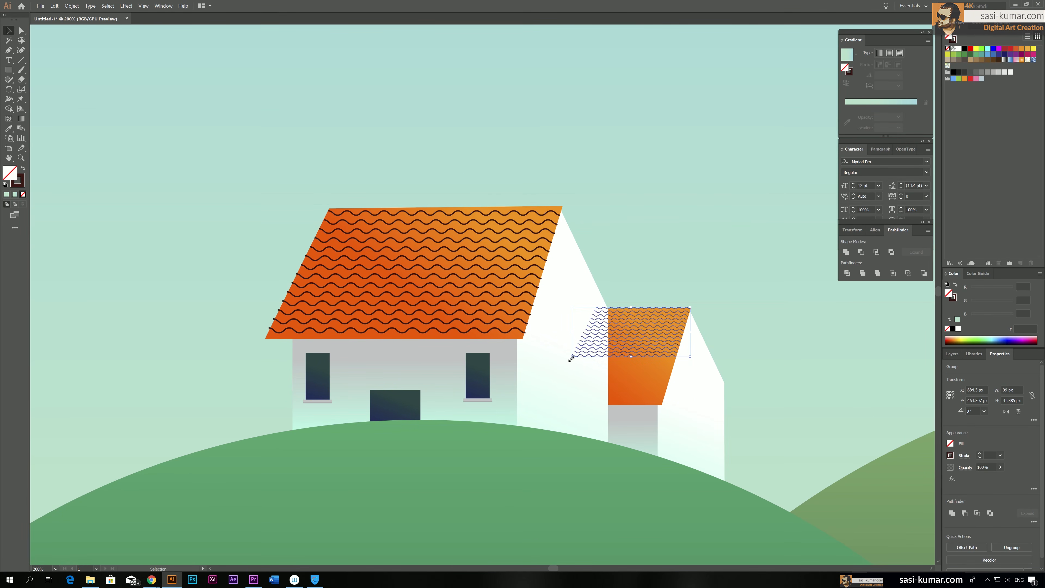
Enlarge the copied tile lines to about 195 by 82 px so they cover the whole small roof, and deselect them
drag(571, 358, 457, 424)
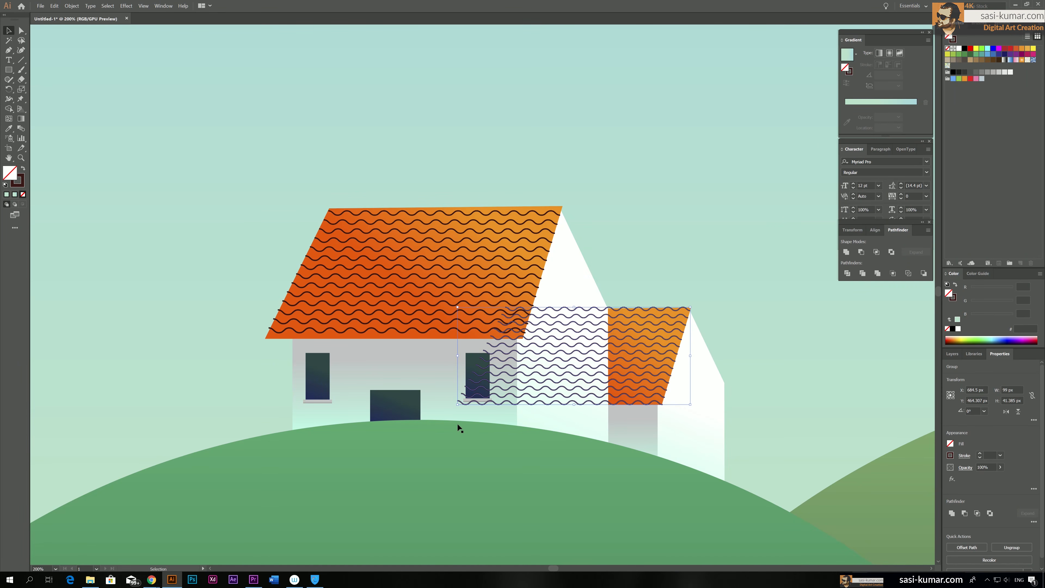
click(709, 264)
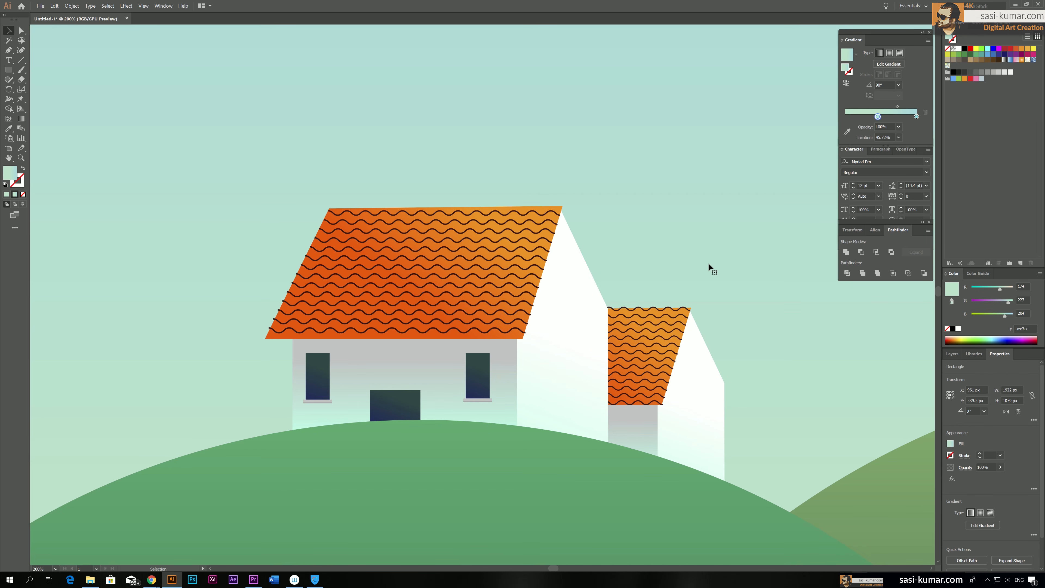
key(ctrl+minus)
key(ctrl+minus)
key(ctrl+minus)
key(ctrl+minus)
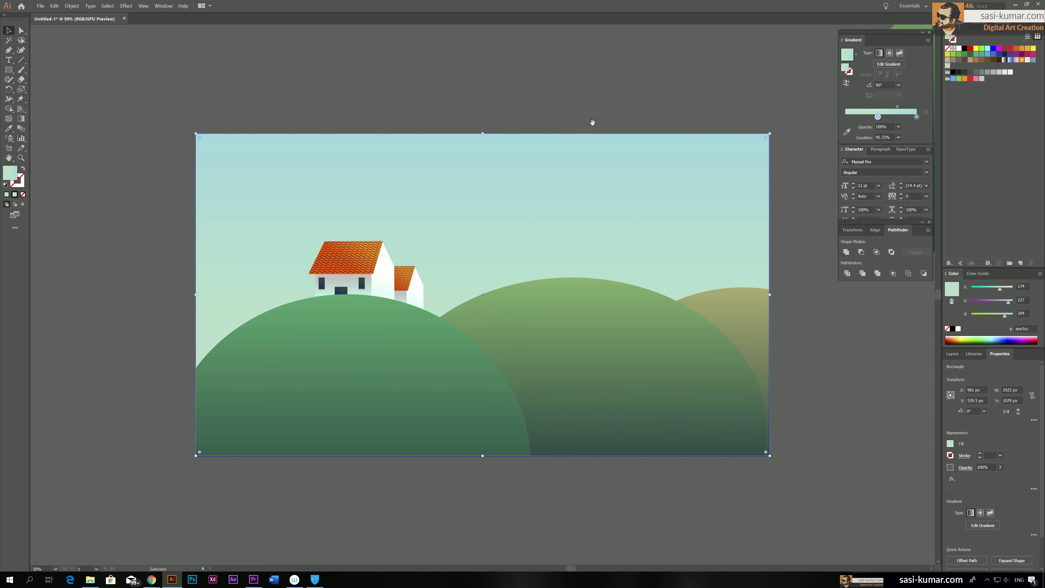
drag(501, 53, 524, 52)
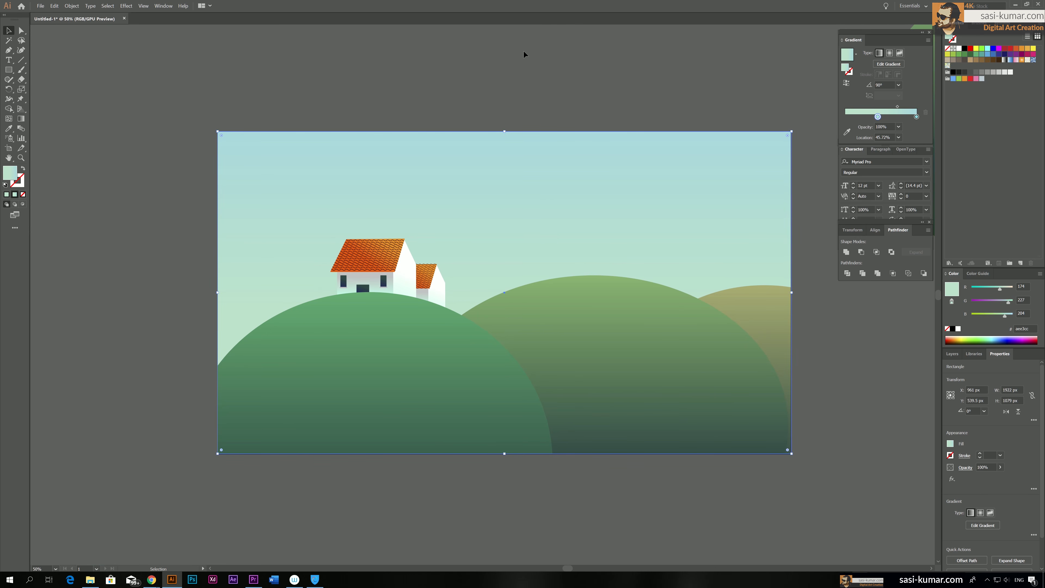
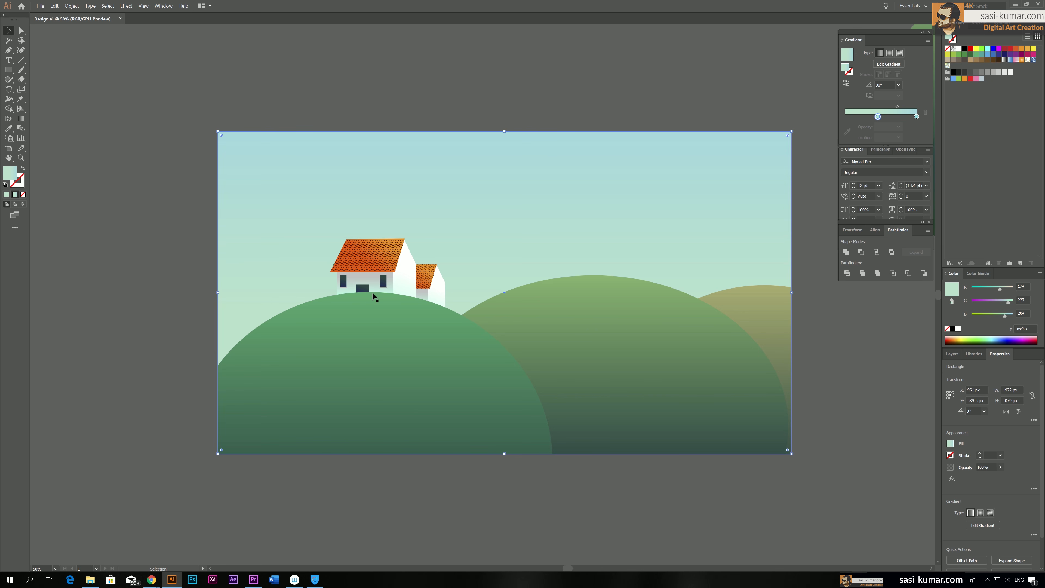
Draw the left edge of a winding footpath with the Pen tool, curving from the house door down to the artboard's bottom edge
key(ctrl+equal)
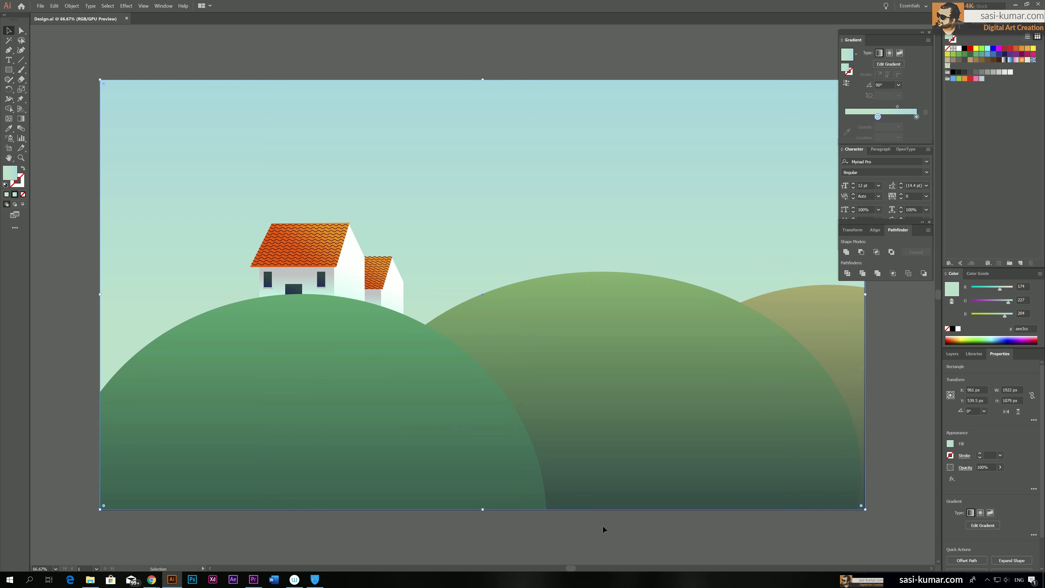
drag(552, 371, 601, 325)
key(p)
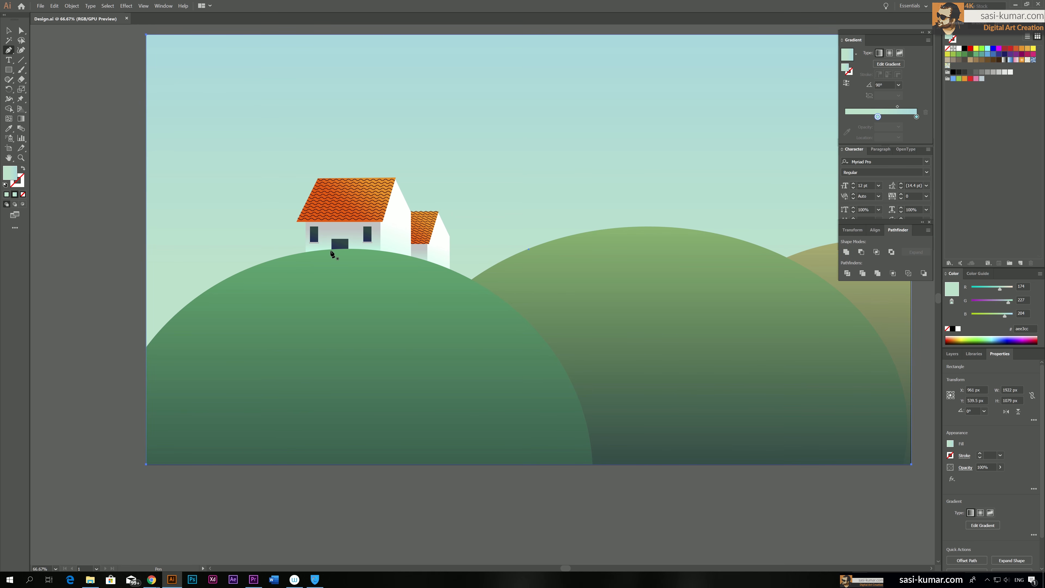
click(331, 249)
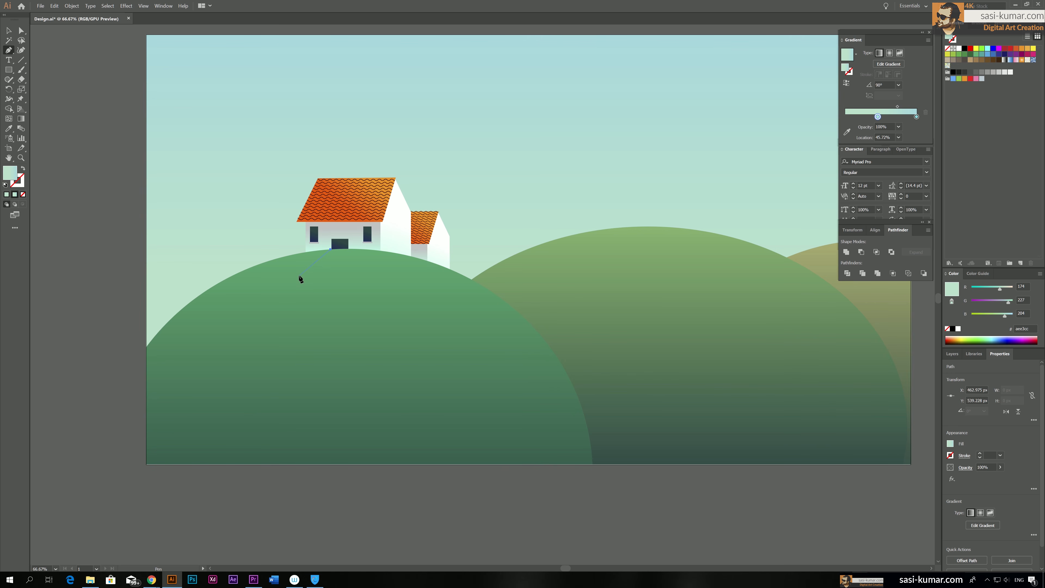
drag(301, 285, 301, 287)
drag(356, 308, 361, 322)
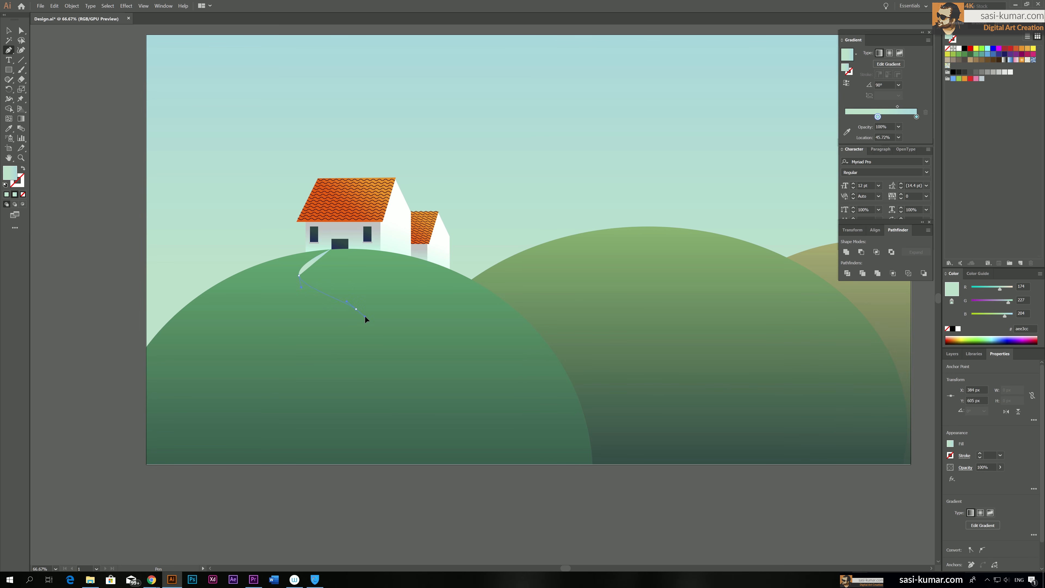
drag(360, 318, 360, 318)
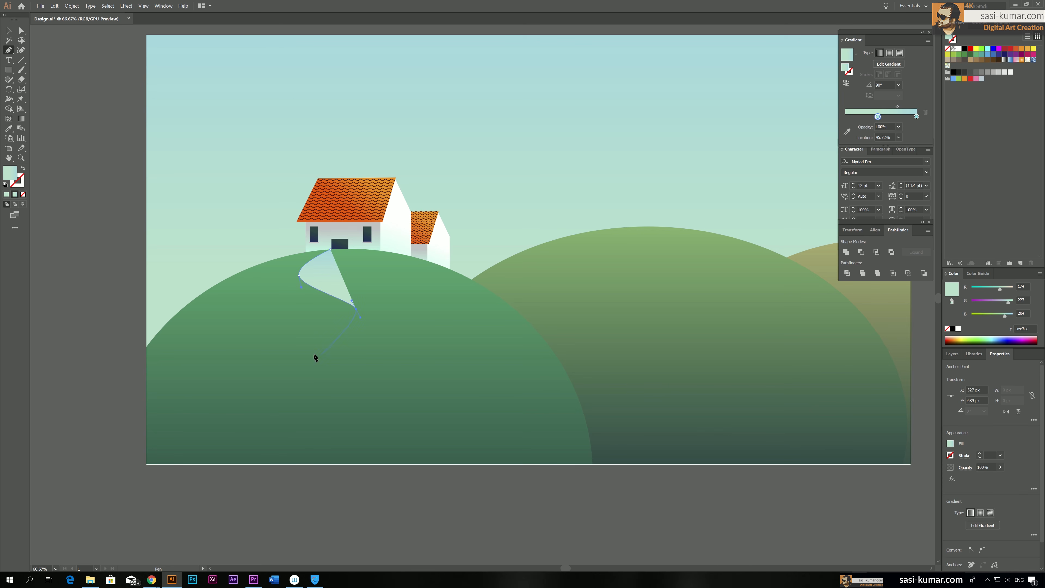
drag(310, 358, 286, 366)
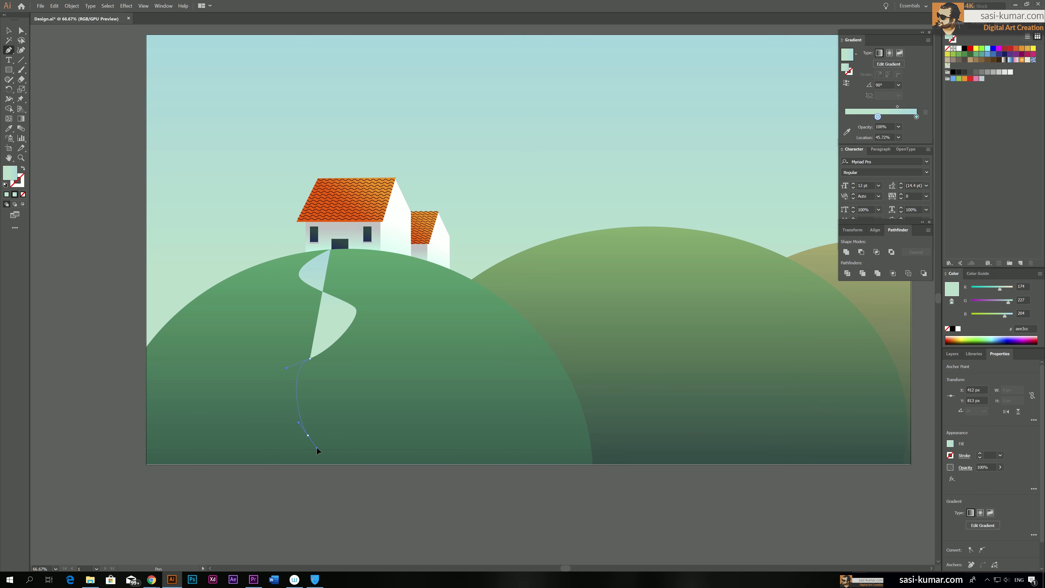
drag(316, 450, 310, 457)
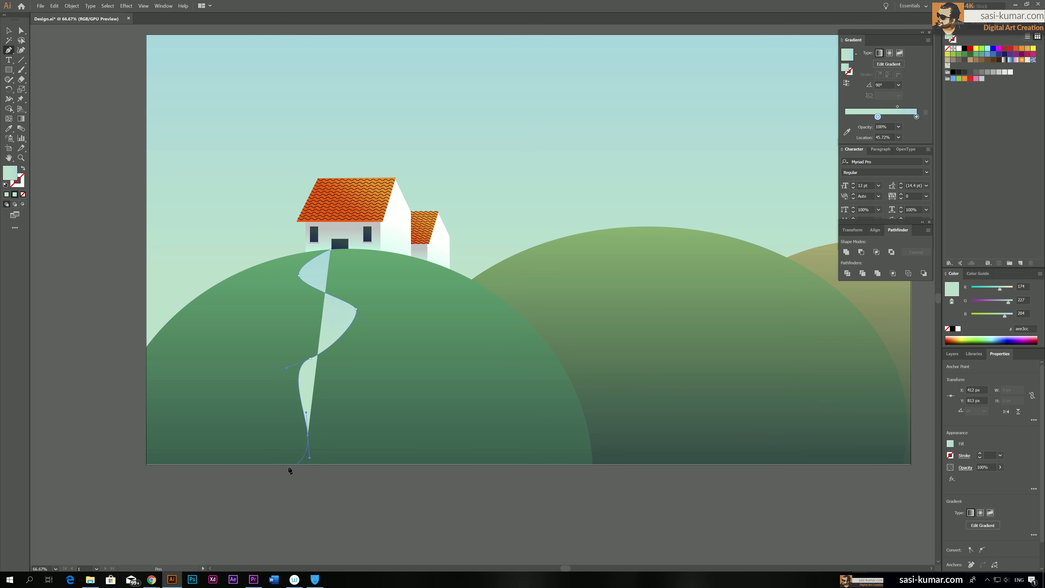
click(253, 464)
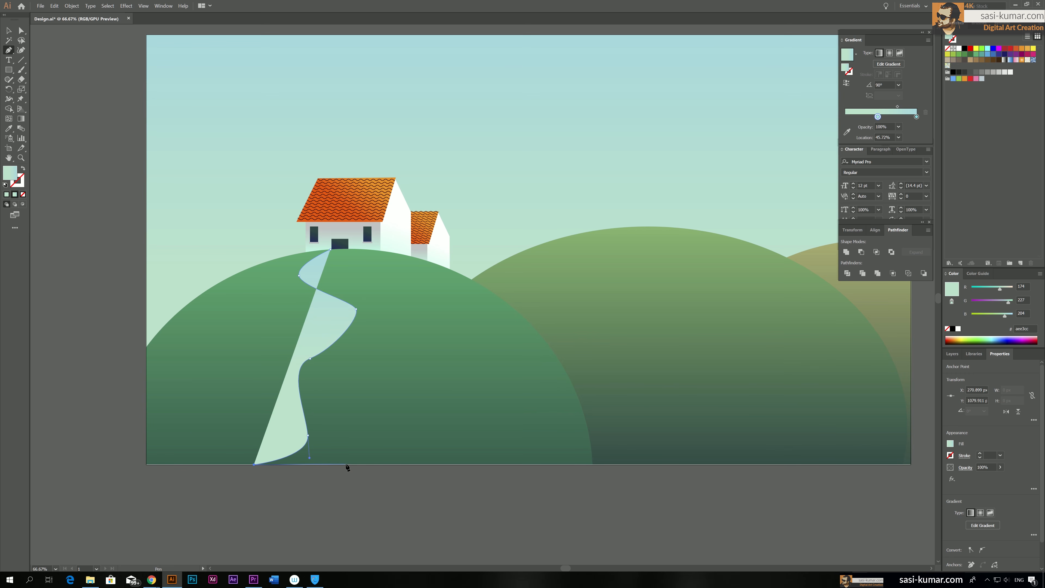
Draw the footpath's bottom edge and its right edge curving back up to the door, and close the shape
click(346, 464)
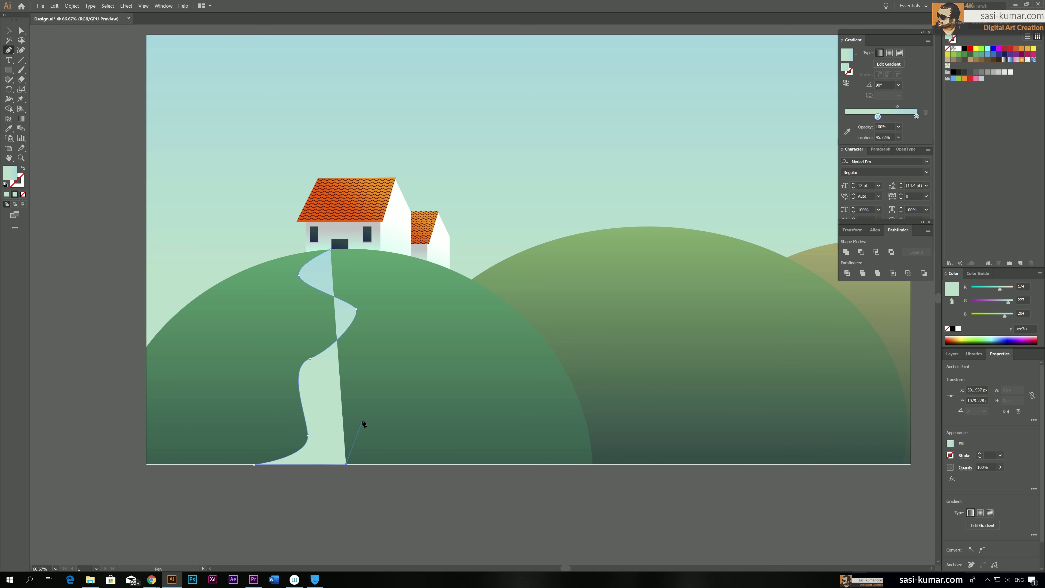
drag(345, 391, 341, 364)
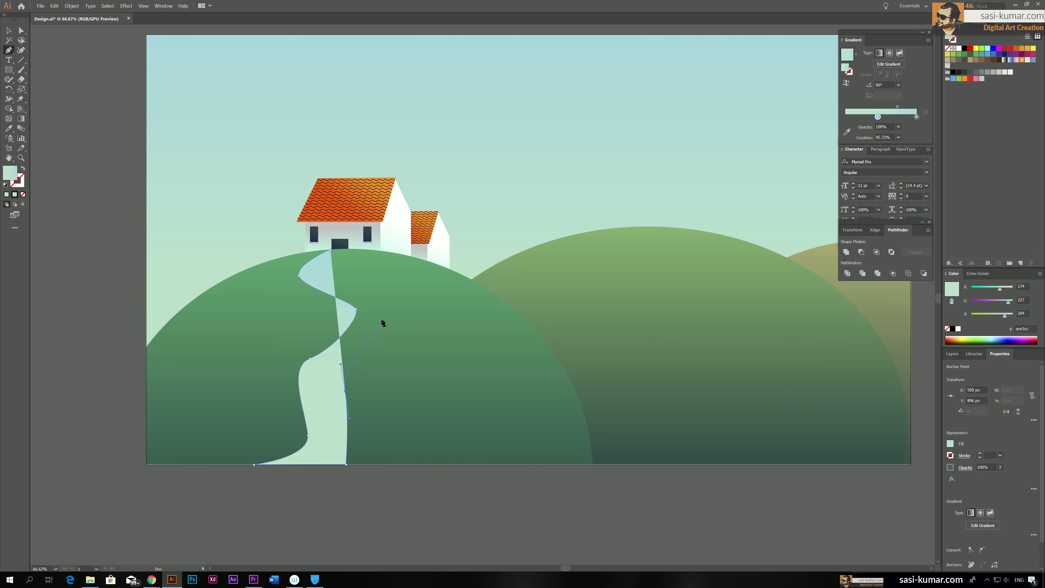
drag(373, 314, 374, 302)
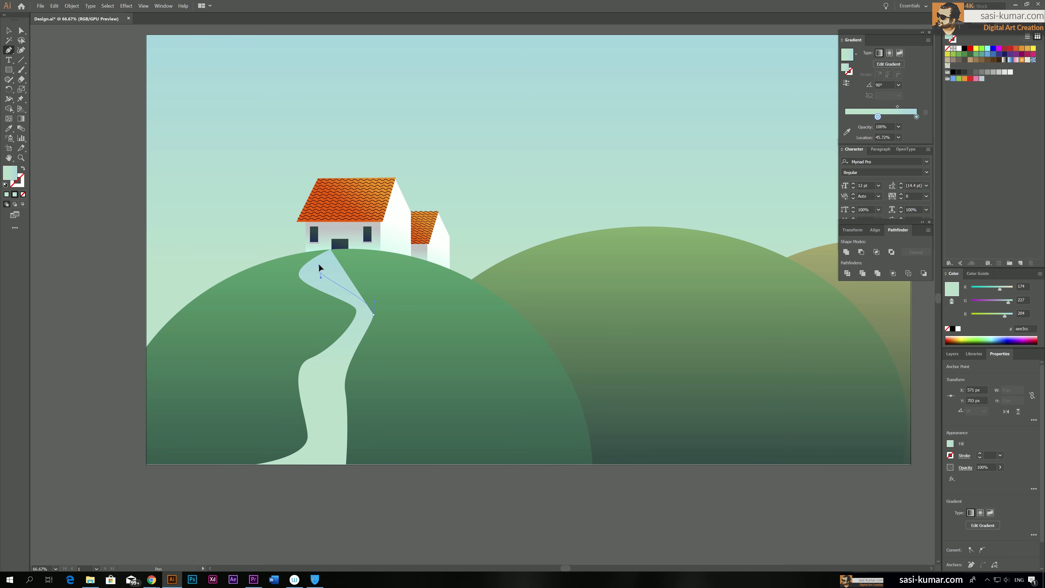
drag(320, 268, 319, 265)
click(347, 249)
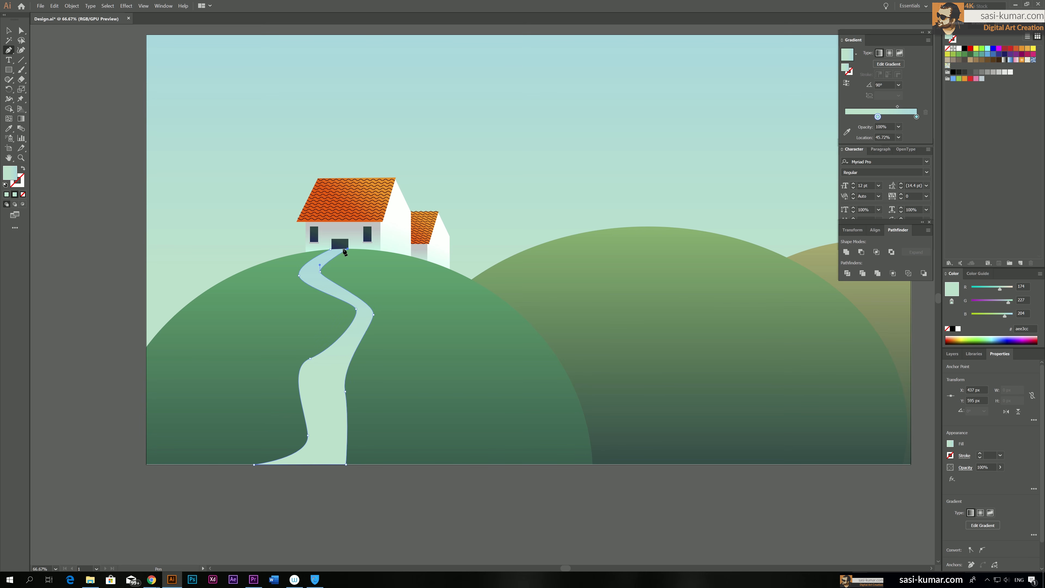
click(330, 248)
Widen and round the footpath's second bend by moving its outer anchor and adjusting the curve handles on both edges
click(21, 30)
click(373, 314)
drag(373, 315, 381, 307)
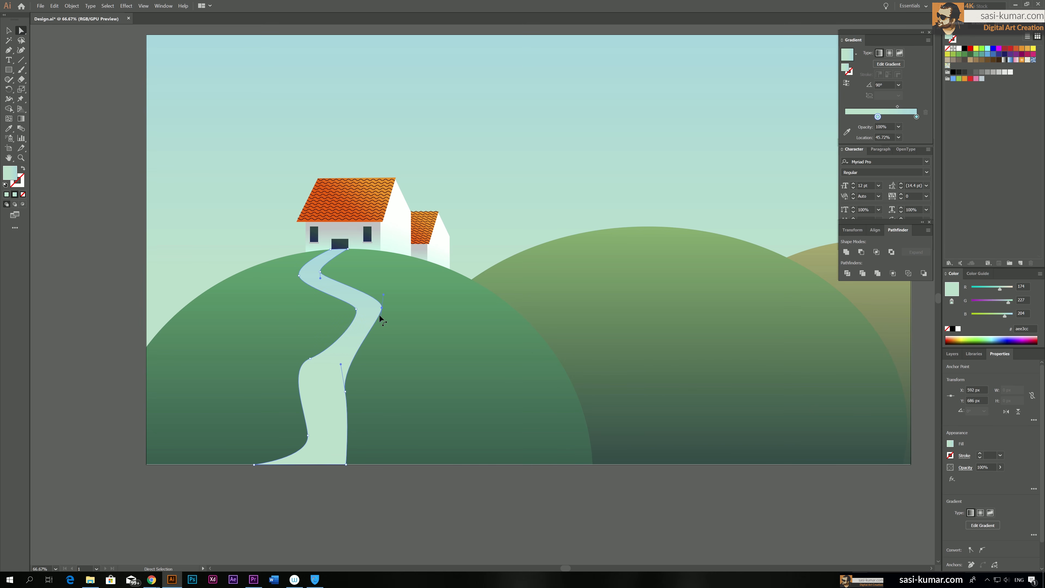
key(ctrl+plus)
key(ctrl+plus)
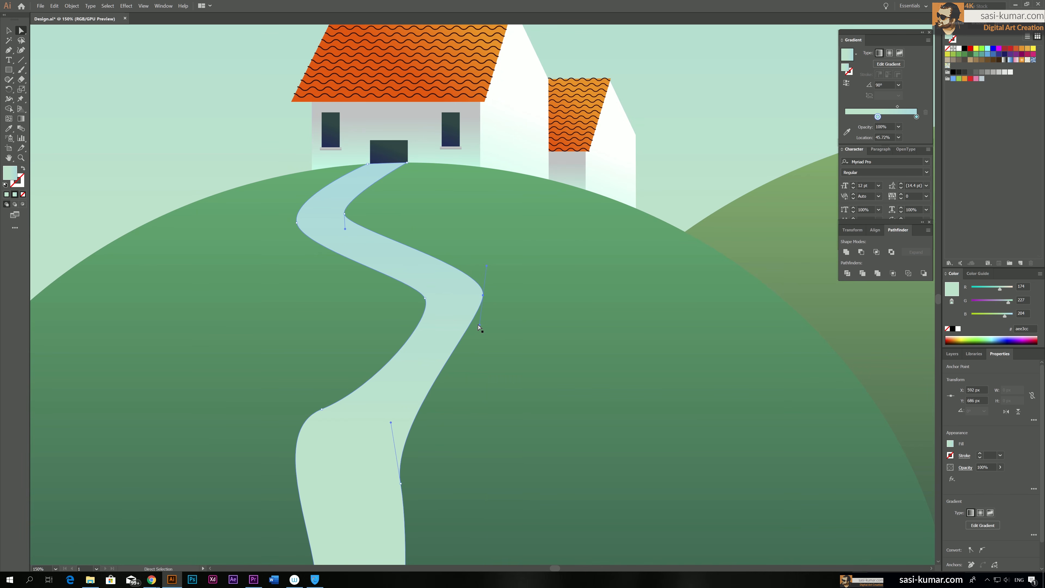
ctrl+click(484, 324)
click(483, 295)
drag(480, 328, 510, 358)
drag(425, 298, 437, 336)
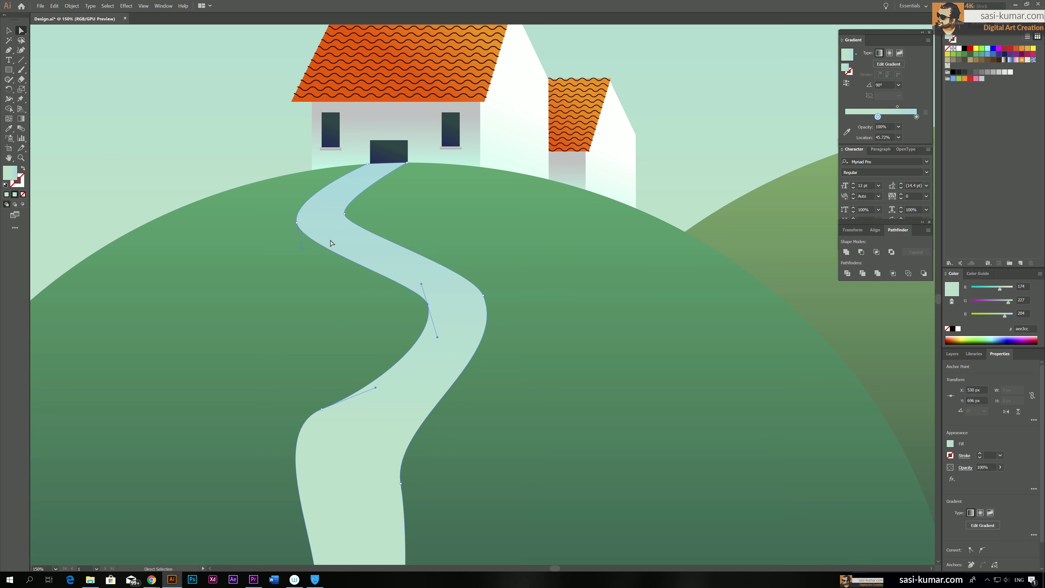
Smooth and narrow the footpath's first bend below the house, and narrow its end at the door
click(297, 223)
drag(302, 249, 294, 265)
click(345, 215)
drag(345, 229, 346, 247)
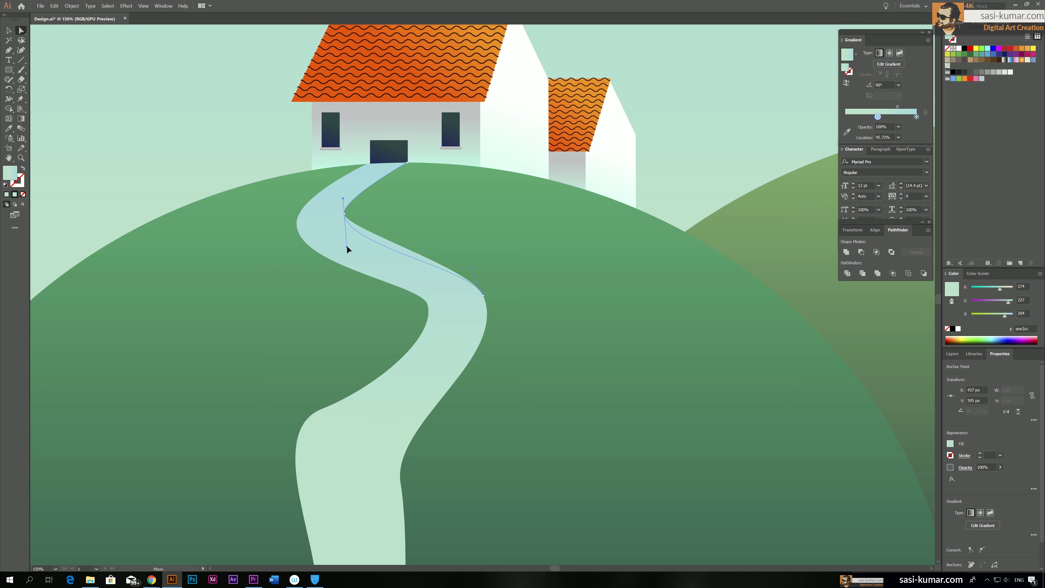
drag(344, 214, 306, 216)
drag(368, 165, 399, 162)
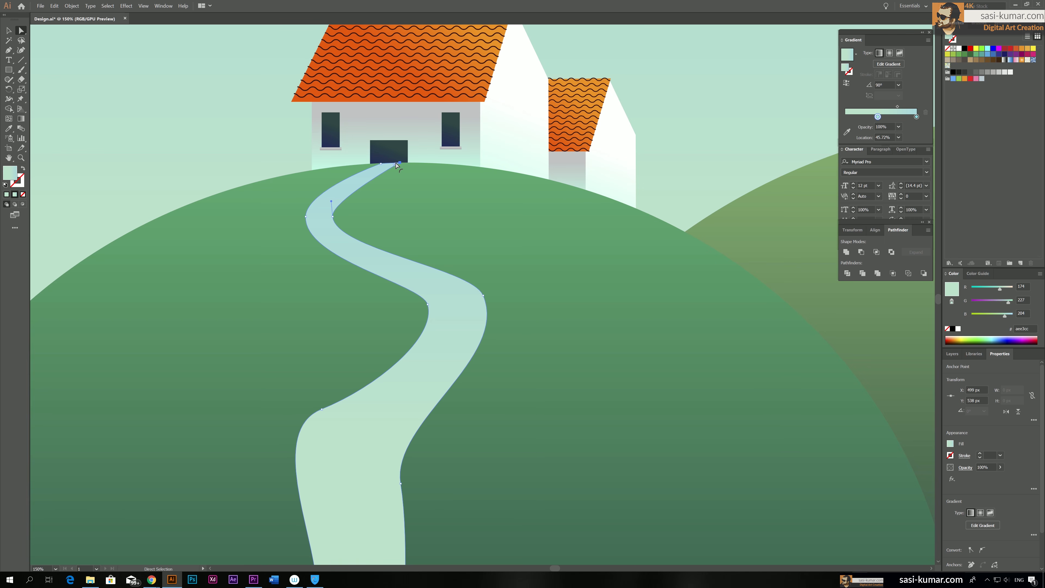
Reshape the footpath's lower right edge outward and move its bottom right corner to about X 626 px, widening the base
scroll(429, 171, down, 5)
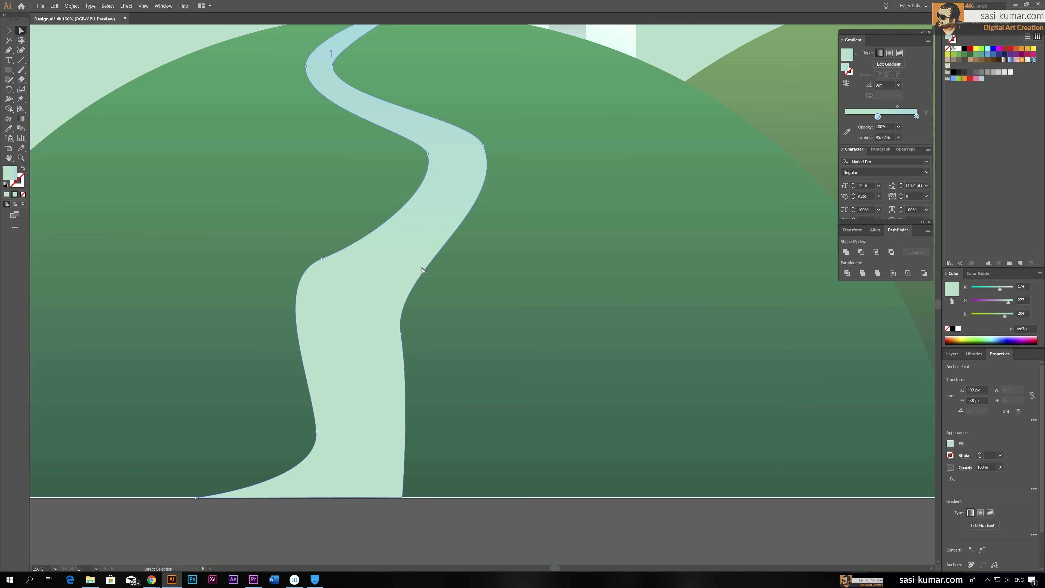
drag(400, 333, 414, 325)
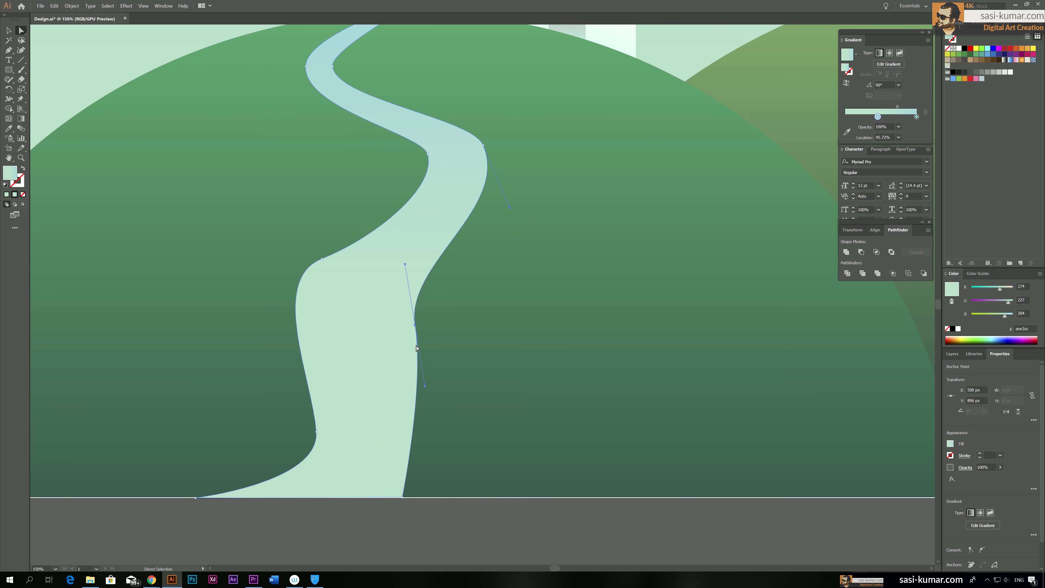
drag(425, 387, 435, 423)
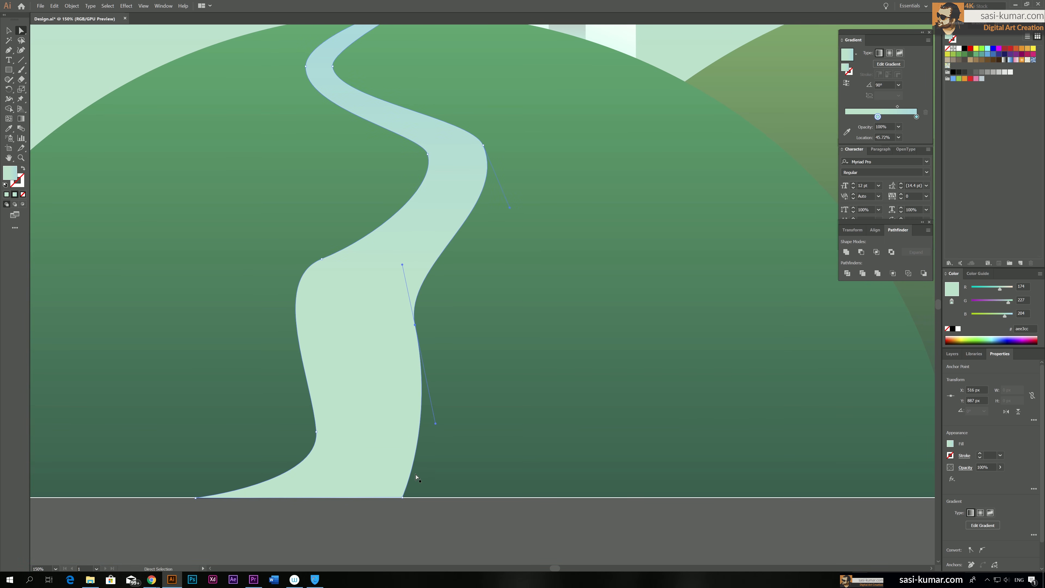
drag(402, 498, 513, 496)
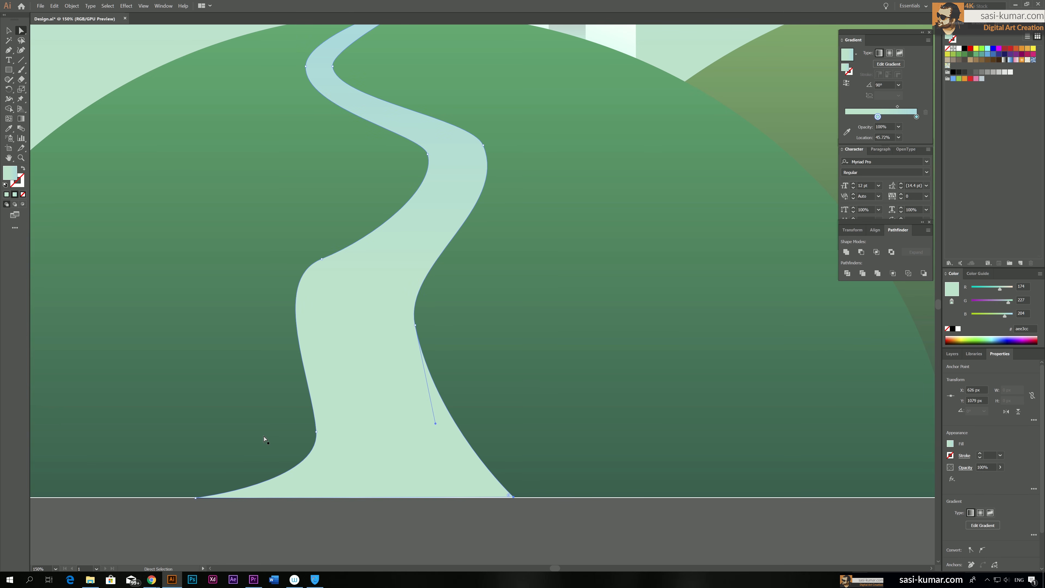
Smooth the footpath's lower left edge by shifting its two lower anchors and realigning their handles
click(317, 432)
mouse_move(320, 481)
mouse_down()
mouse_move(306, 468)
mouse_move(306, 482)
mouse_up()
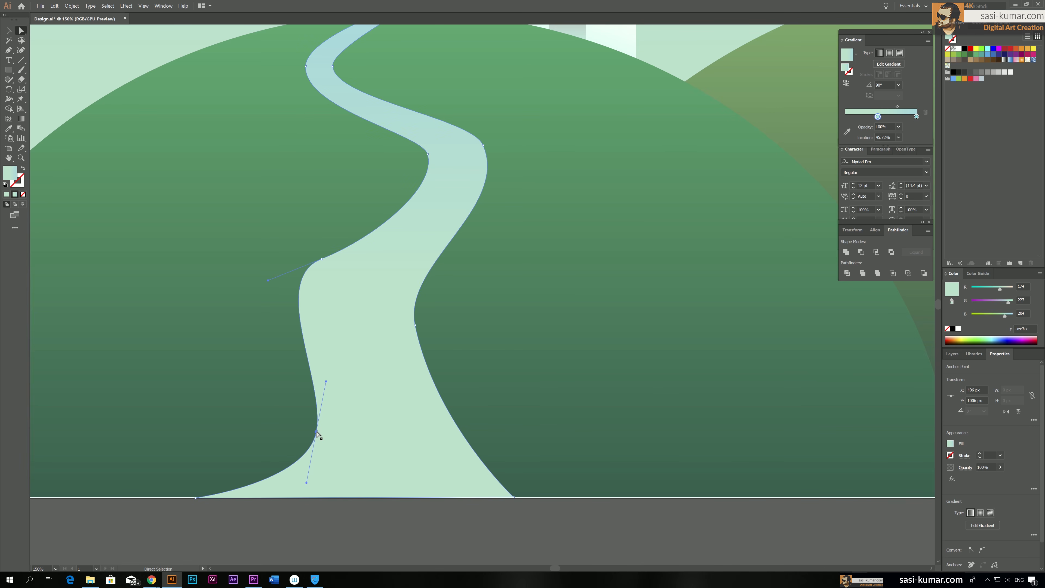
drag(316, 431, 293, 424)
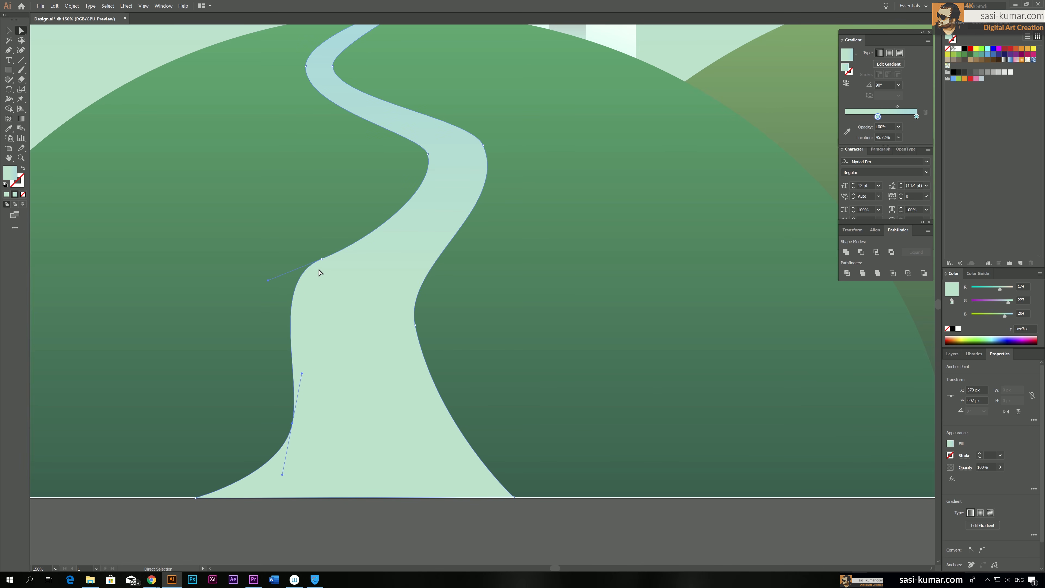
click(322, 260)
drag(268, 282, 274, 300)
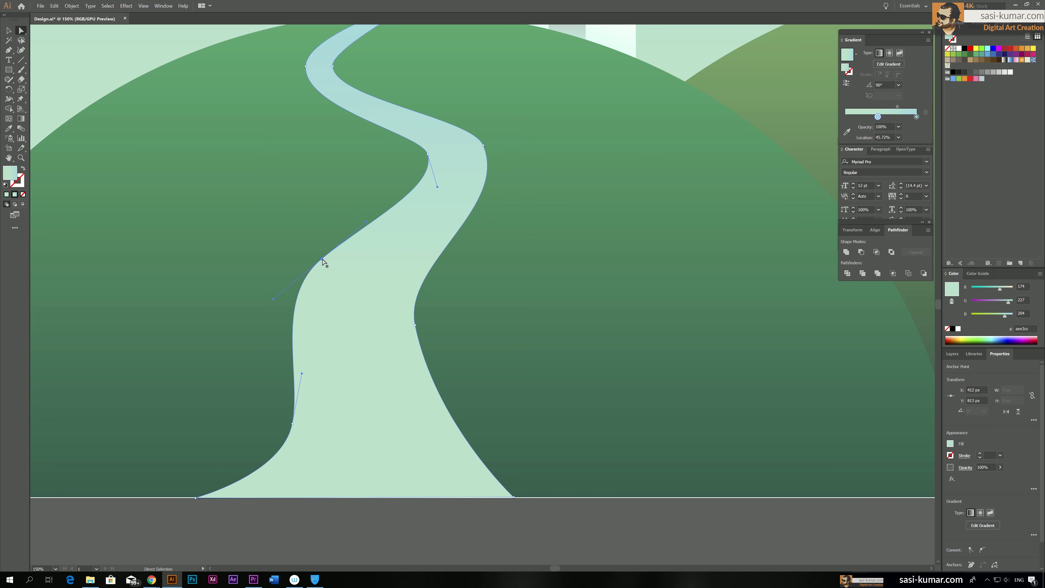
drag(322, 260, 329, 266)
drag(281, 305, 291, 320)
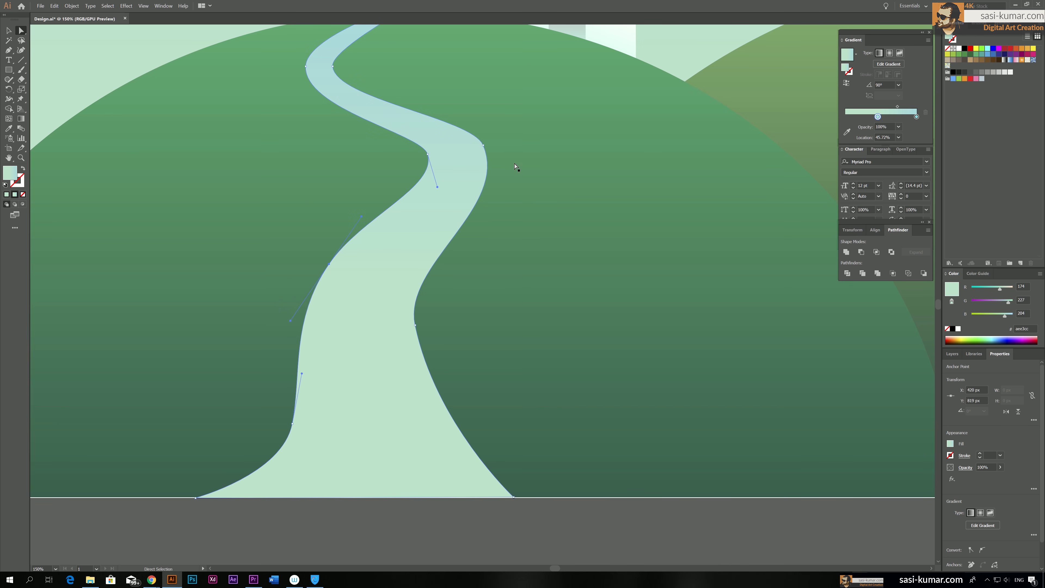
Move the outer anchor of the footpath's second bend slightly outward to about X 599, Y 685 px, and deselect the shape
click(484, 145)
drag(489, 145, 489, 144)
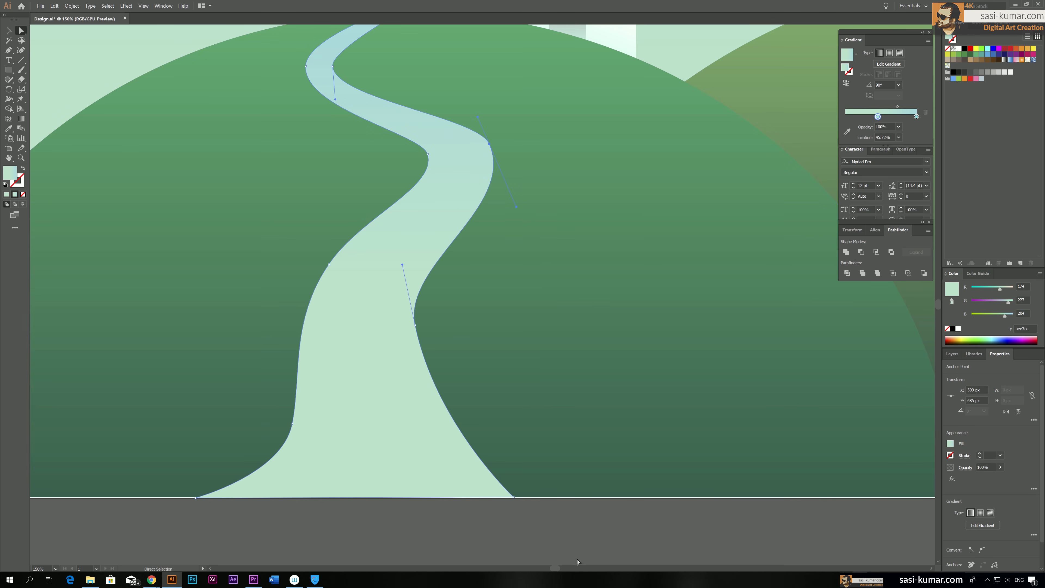
click(612, 533)
Redirect the footpath's gradient diagonally from its base up toward the house, at about 66.4°
key(ctrl+minus)
key(ctrl+minus)
key(ctrl+minus)
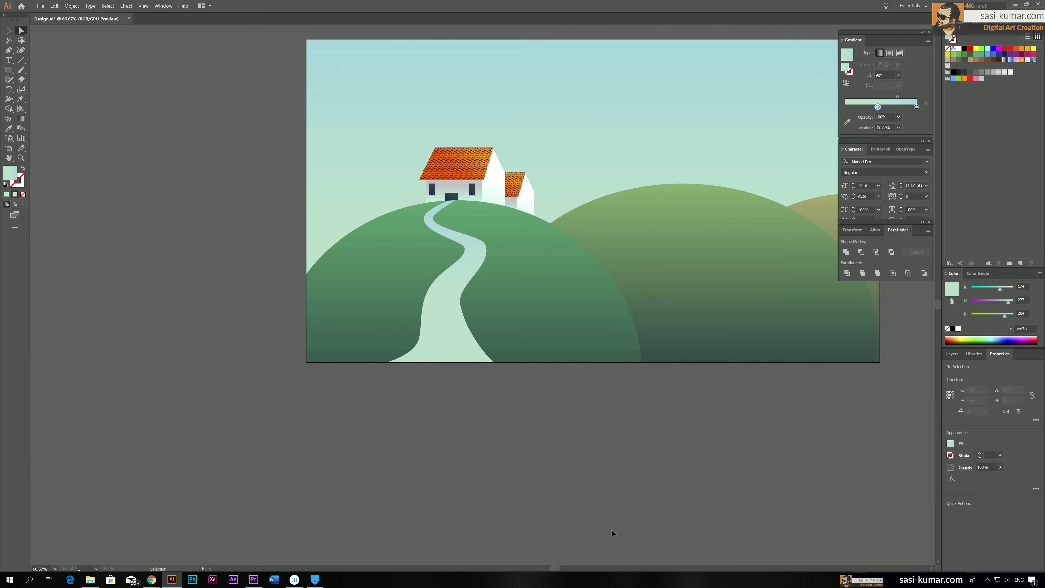
click(376, 325)
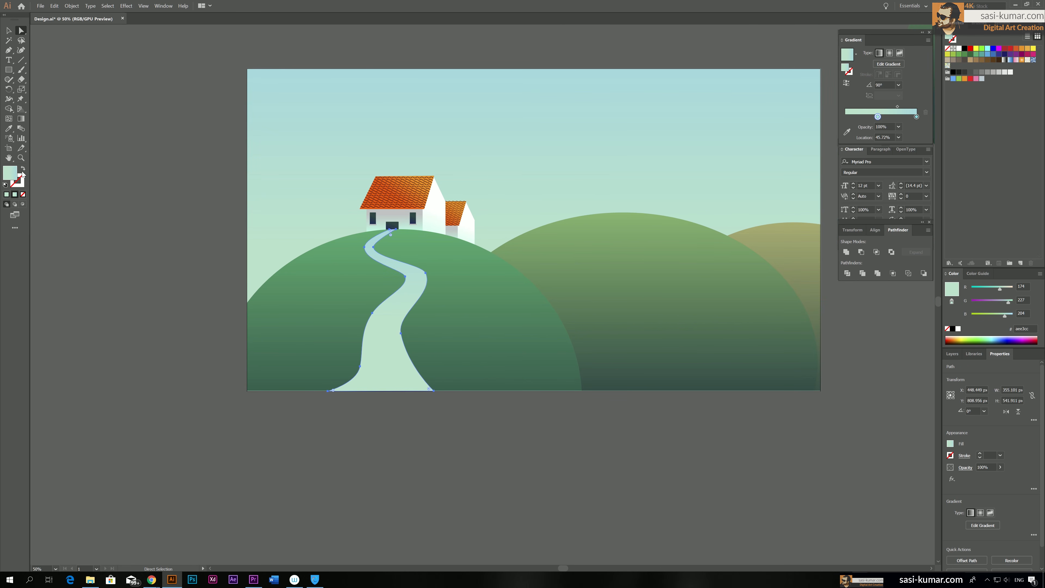
key(g)
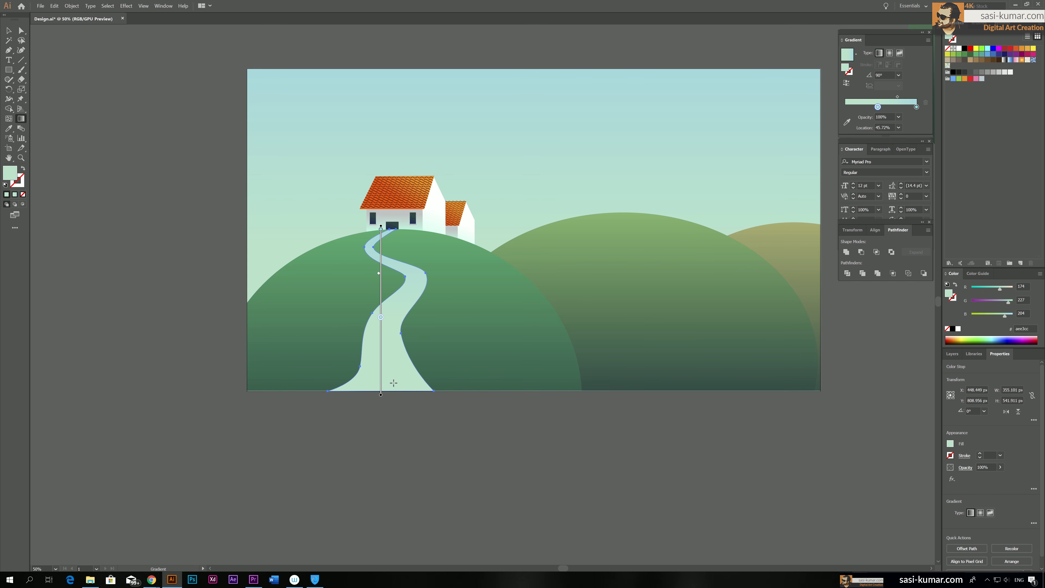
drag(360, 383, 430, 227)
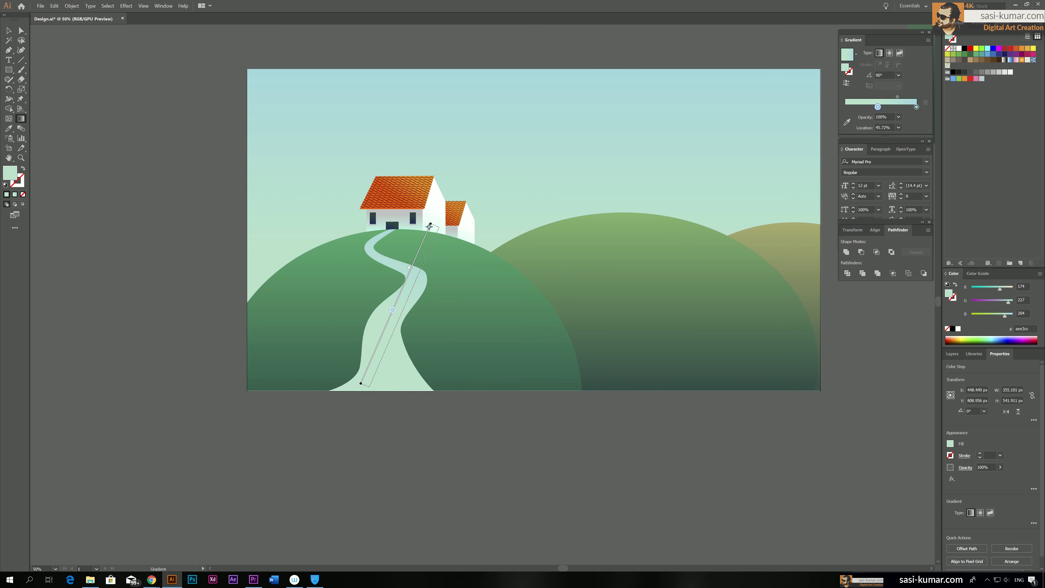
key(v)
click(382, 394)
click(382, 388)
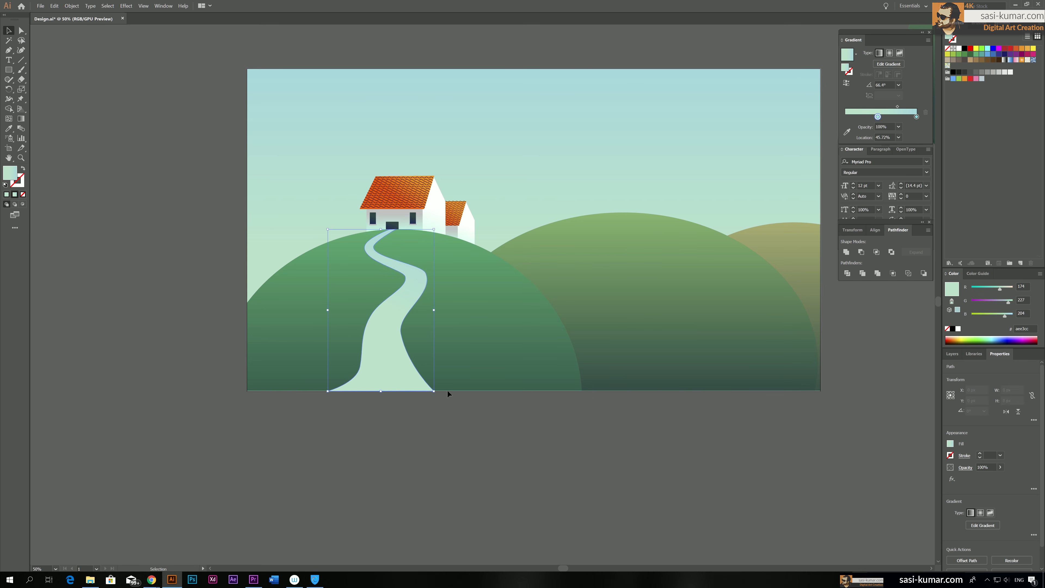
Recolour the footpath's gradient from yellow (RGB 255, 227, 127) at its base to bright yellow-green at the house end, and deselect it
double_click(878, 118)
click(834, 198)
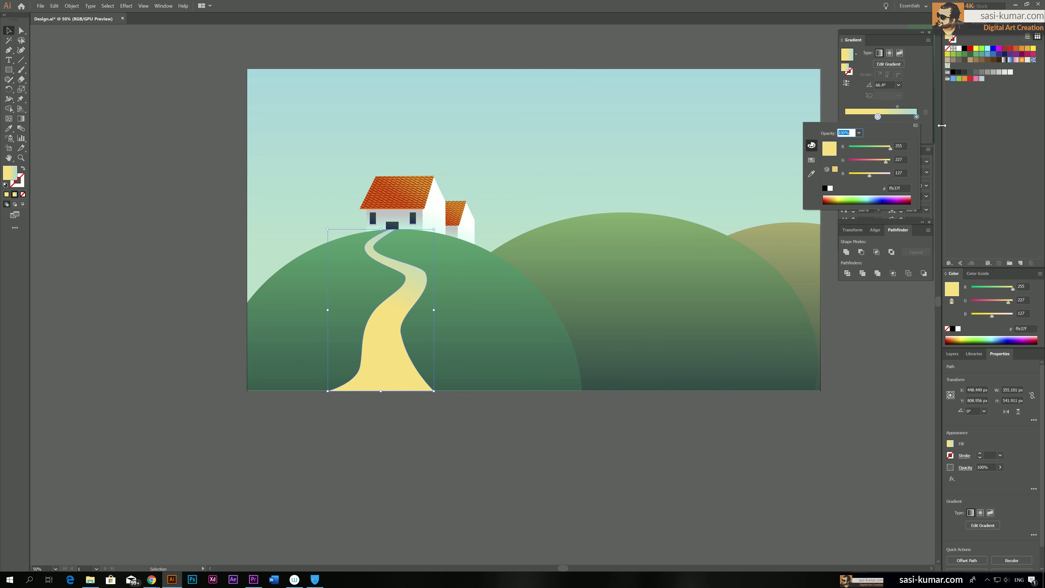
double_click(917, 116)
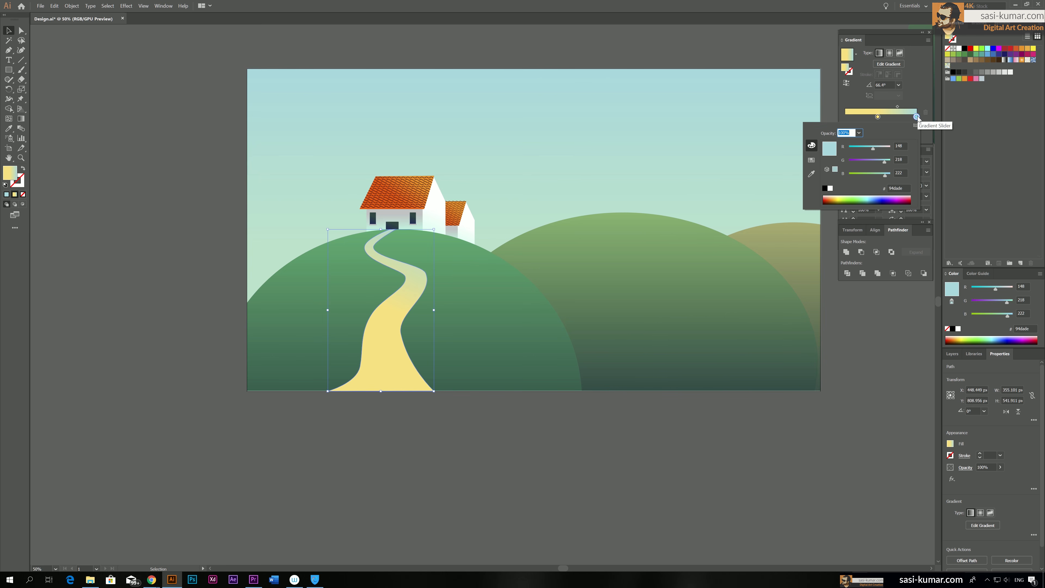
drag(885, 162, 886, 162)
click(847, 196)
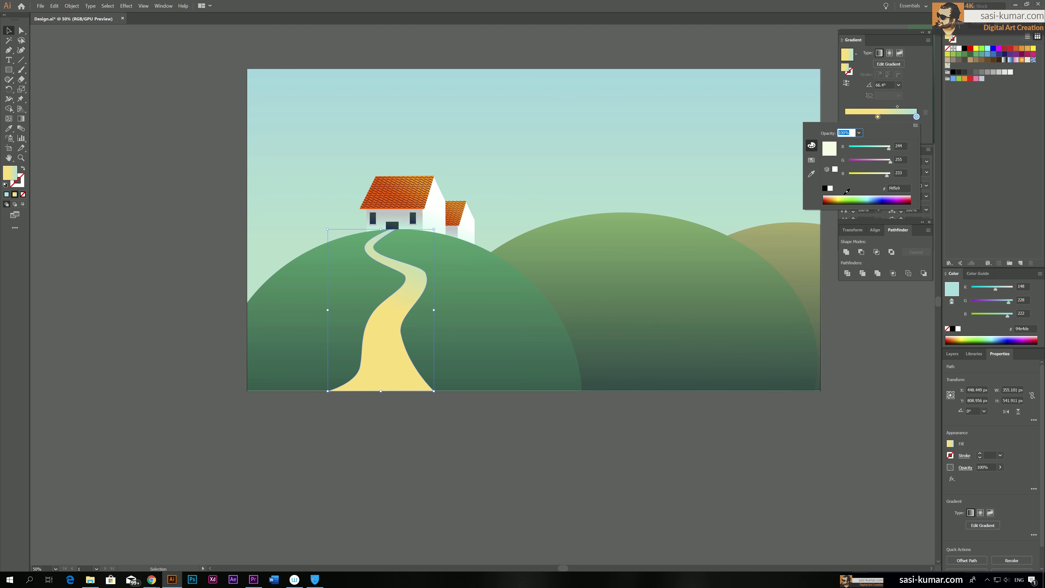
click(846, 193)
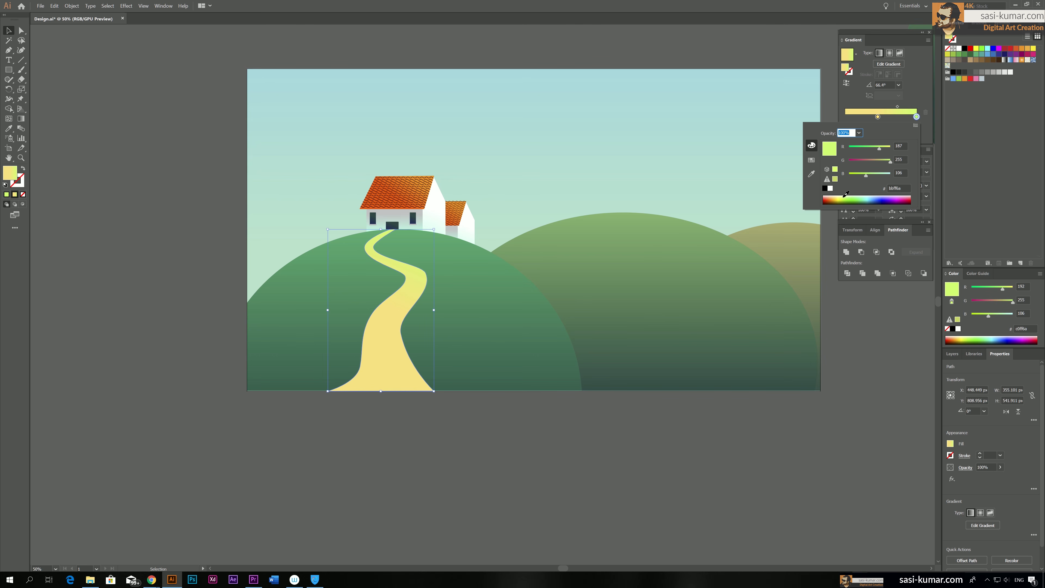
click(6, 28)
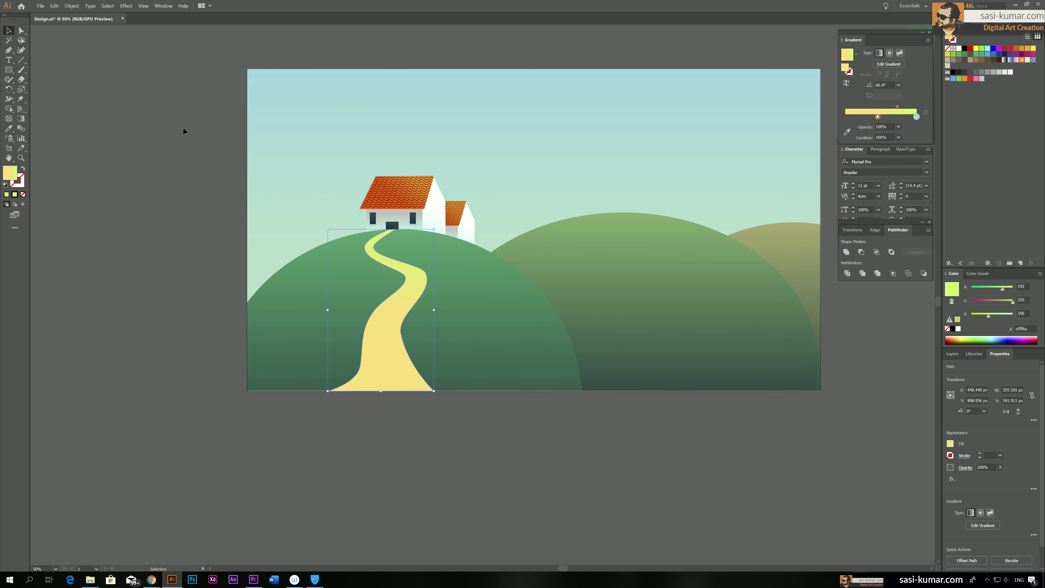
click(205, 165)
key(space)
drag(202, 144, 197, 161)
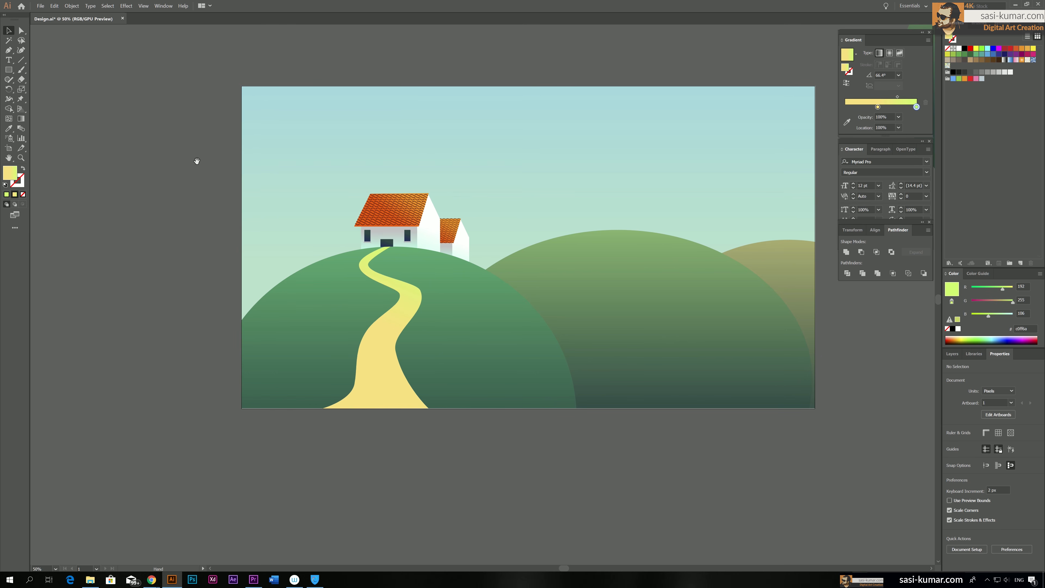
key(ctrl+minus)
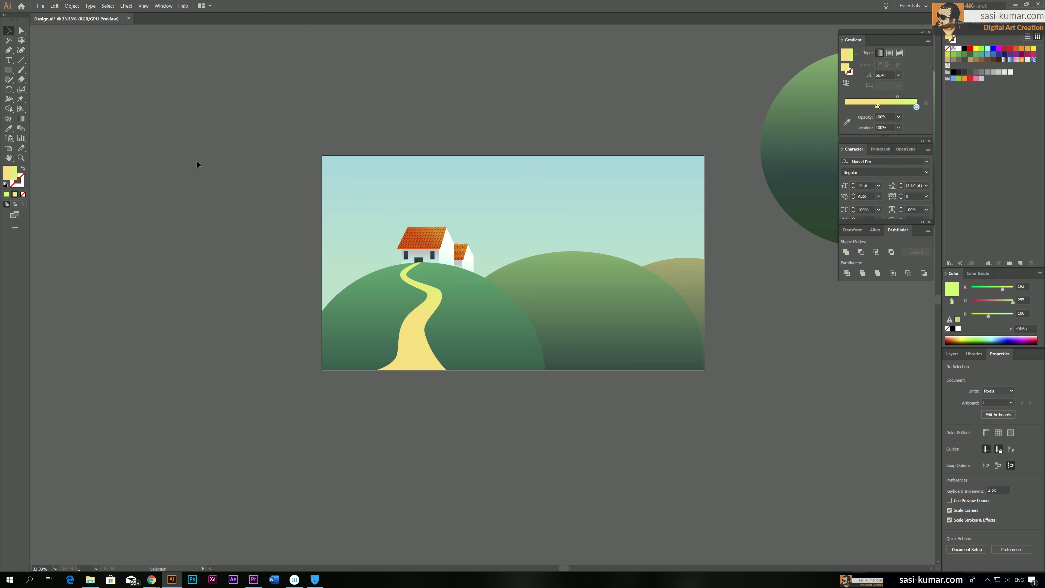
key(ctrl+plus)
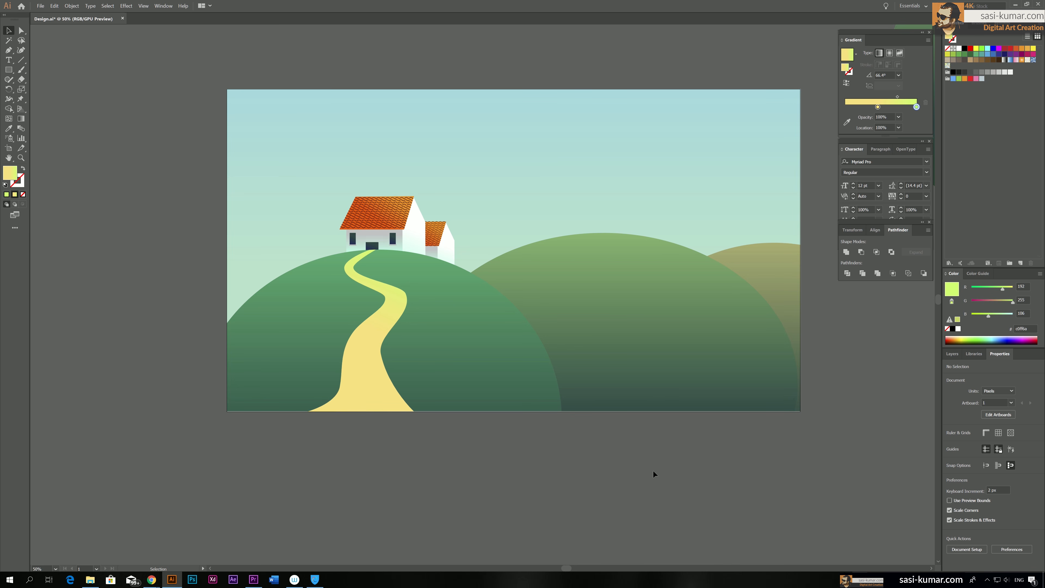
drag(554, 236, 535, 242)
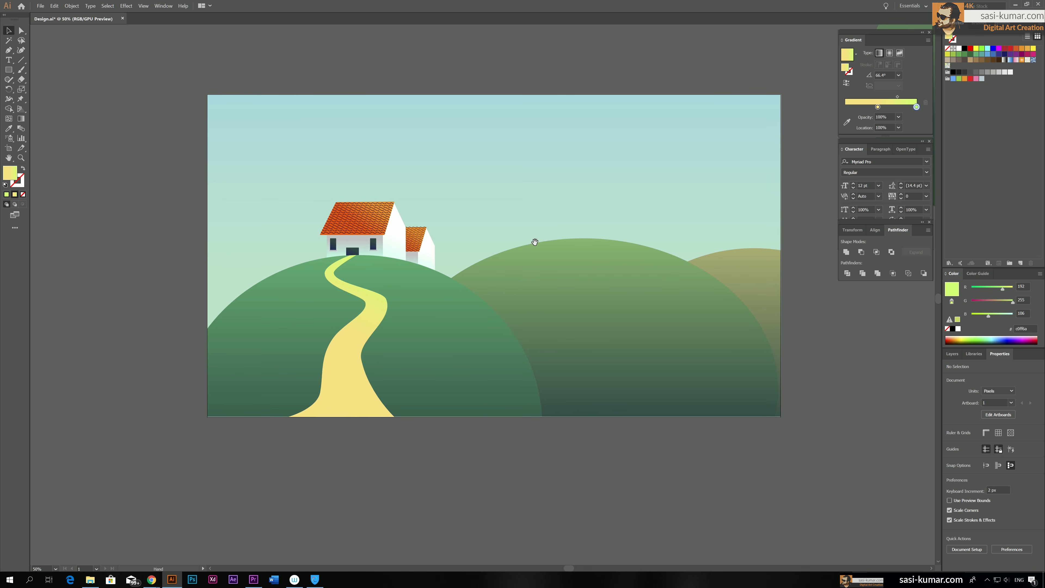
Draw a four-sided door about 33 × 42 px with the Pen tool at the base of the main house's gable wall
key(ctrl+plus)
drag(466, 208, 465, 226)
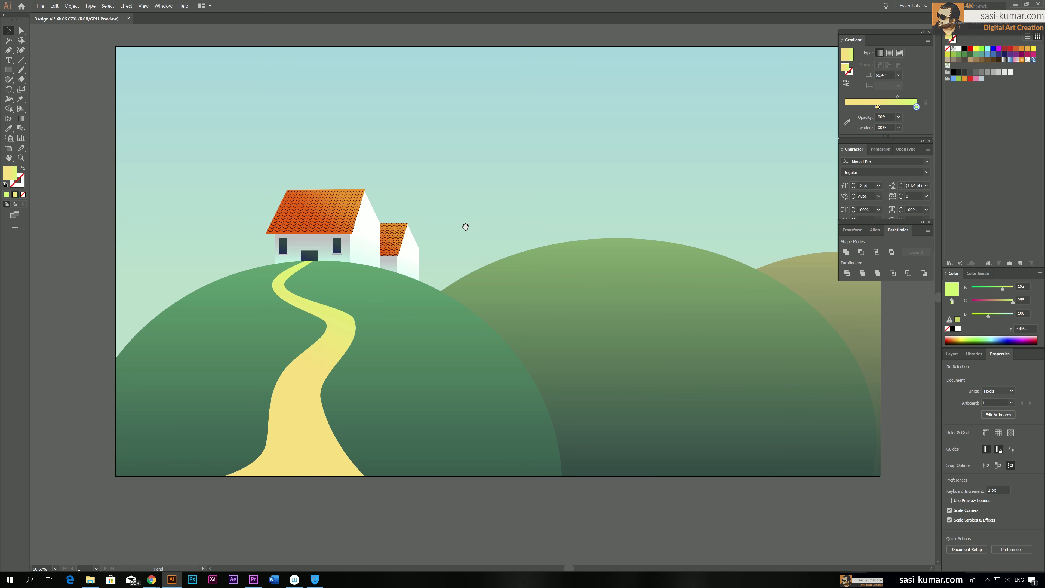
key(ctrl+plus)
key(ctrl+plus)
key(ctrl+plus)
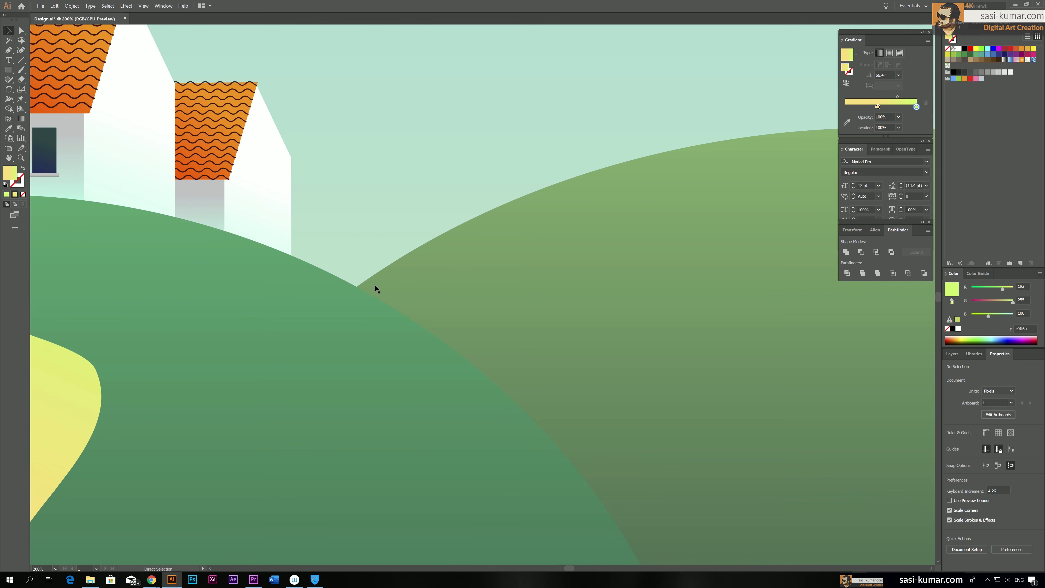
drag(251, 226, 416, 302)
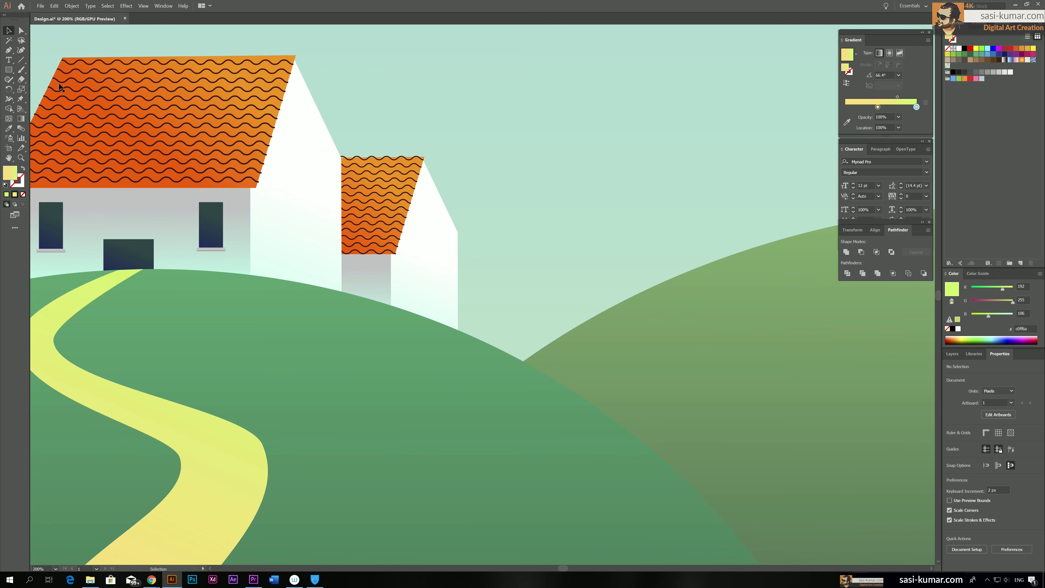
click(9, 50)
click(279, 281)
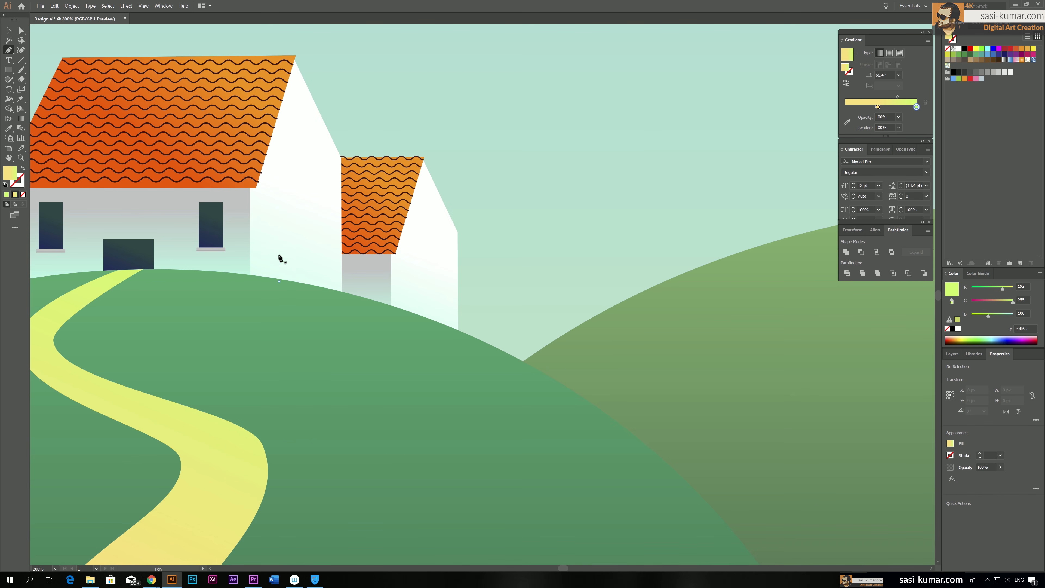
click(278, 237)
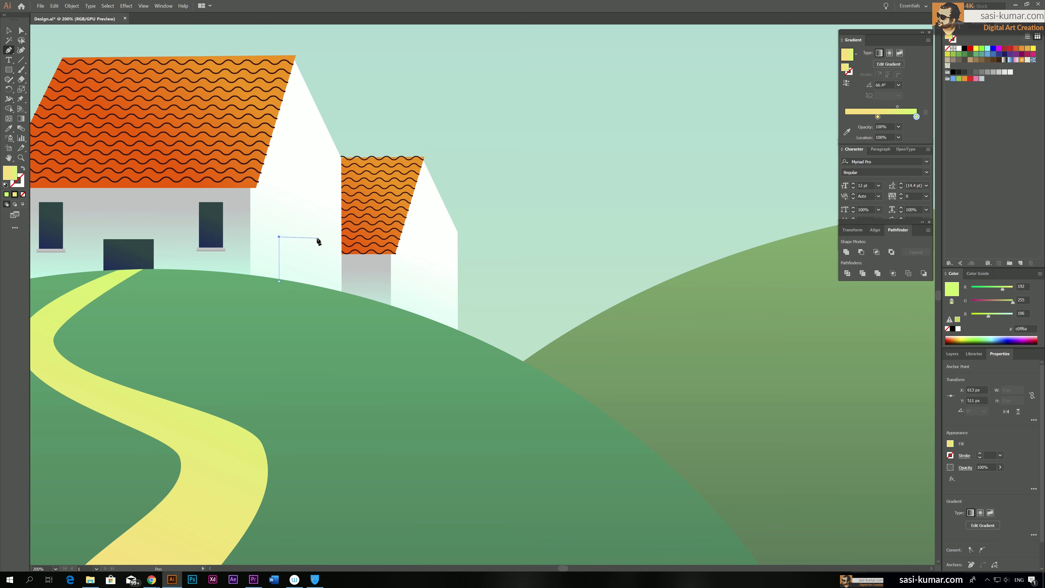
click(317, 237)
click(319, 286)
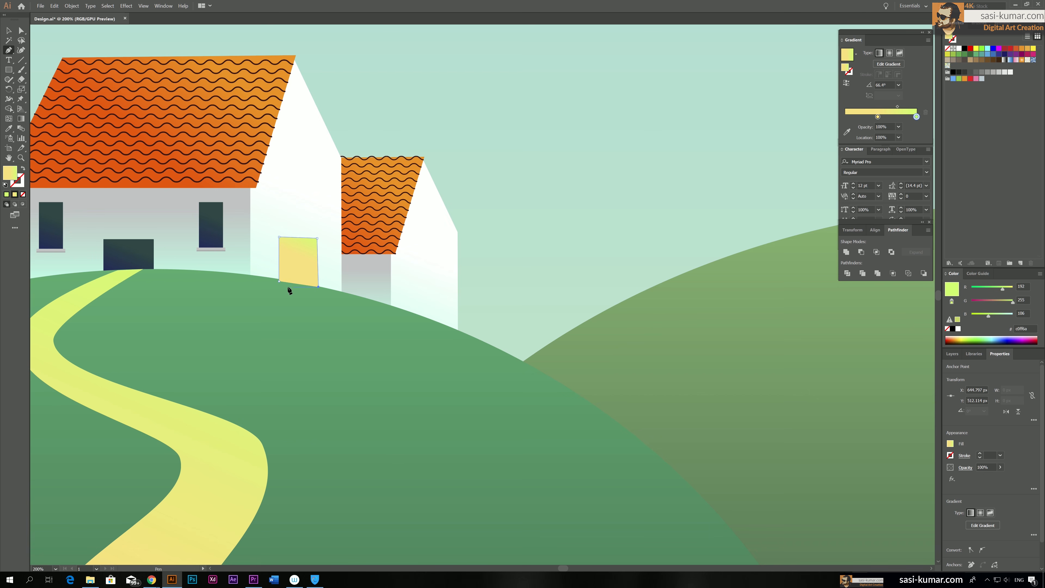
click(279, 281)
Fill the gable wall's new door with the dark gradient sampled from the front door, and deselect it
key(i)
click(147, 240)
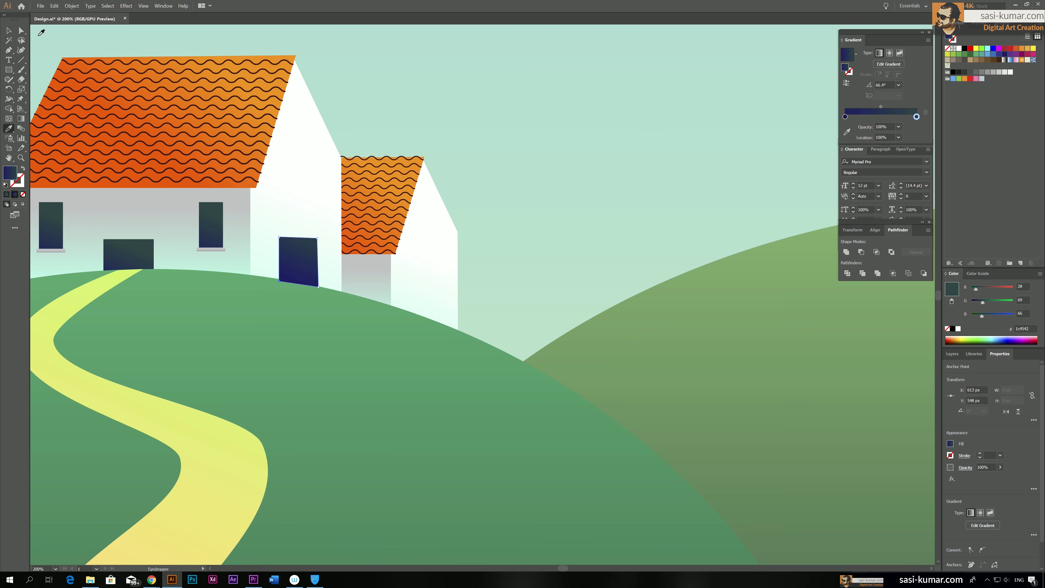
click(9, 31)
click(335, 392)
Try to slant the side door's top edge by moving its upper corners, and undo the reshaping
click(308, 258)
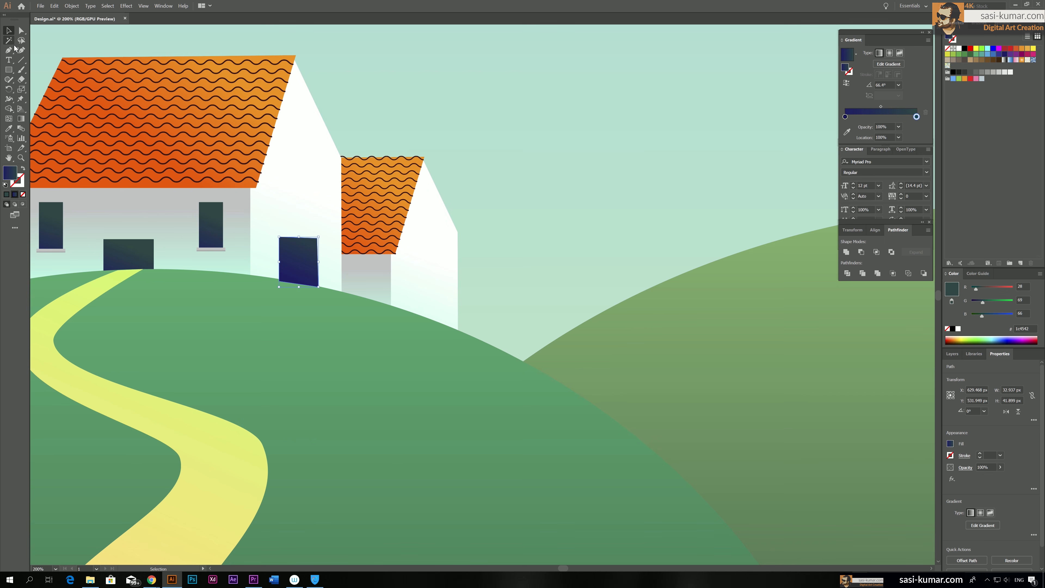
key(a)
click(280, 237)
drag(279, 238, 278, 227)
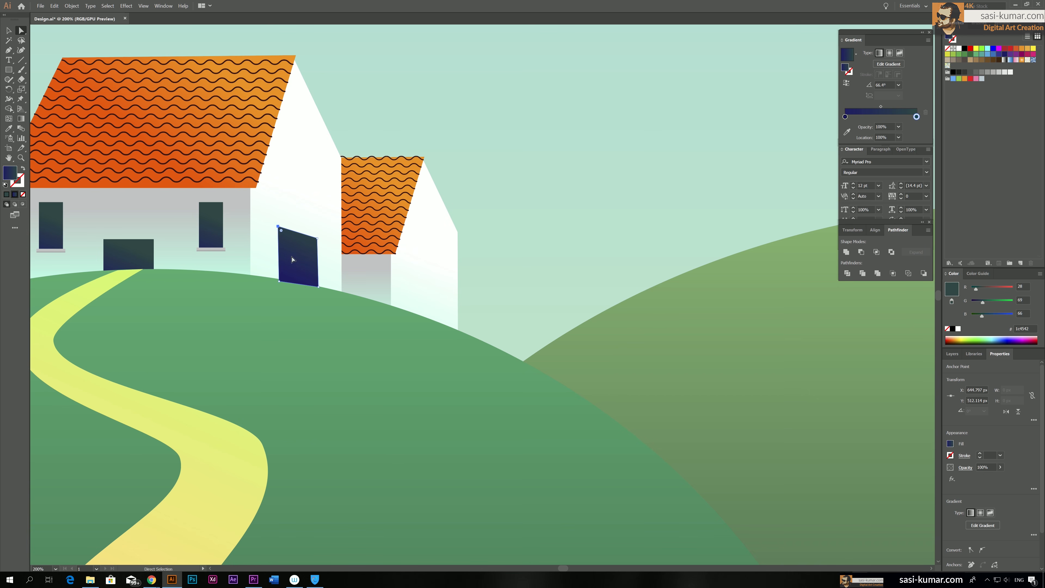
click(318, 286)
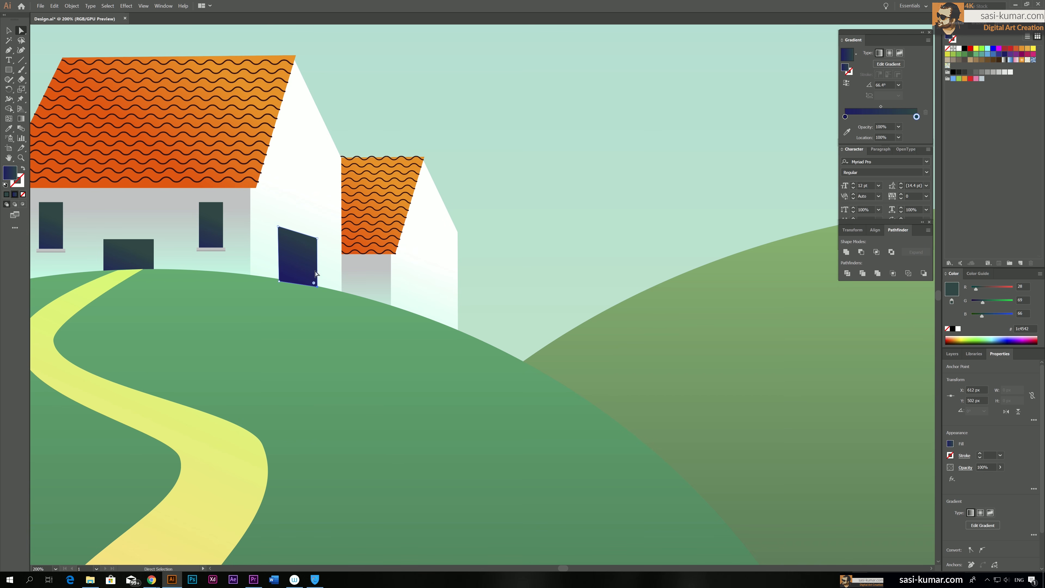
click(316, 239)
click(10, 32)
key(ctrl+z)
key(ctrl+z)
key(ctrl+z)
key(ctrl+z)
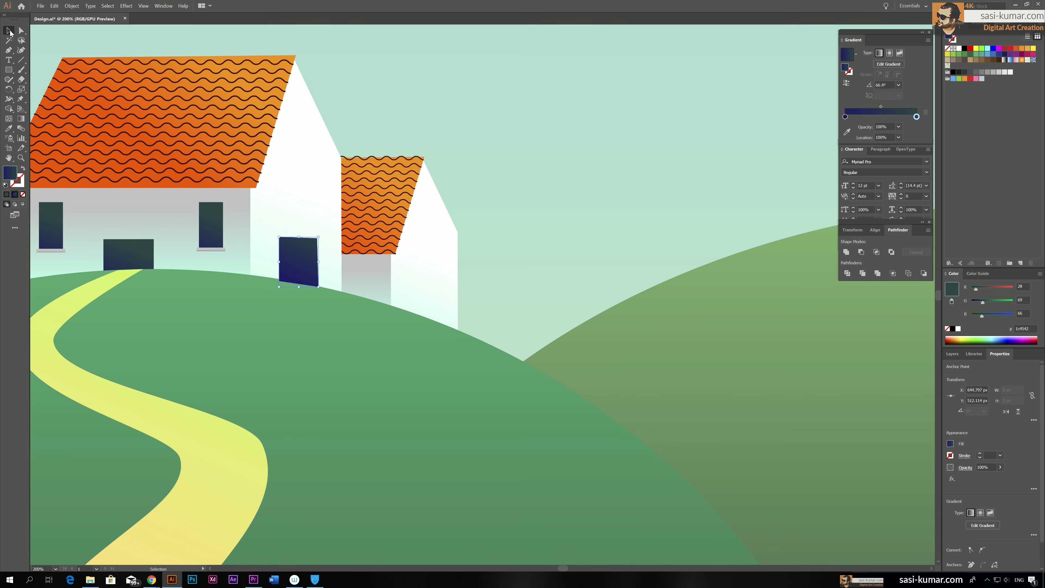
Copy a front window with its sill onto the main house's gable wall and onto the smaller house's side wall
click(426, 139)
drag(426, 139, 459, 158)
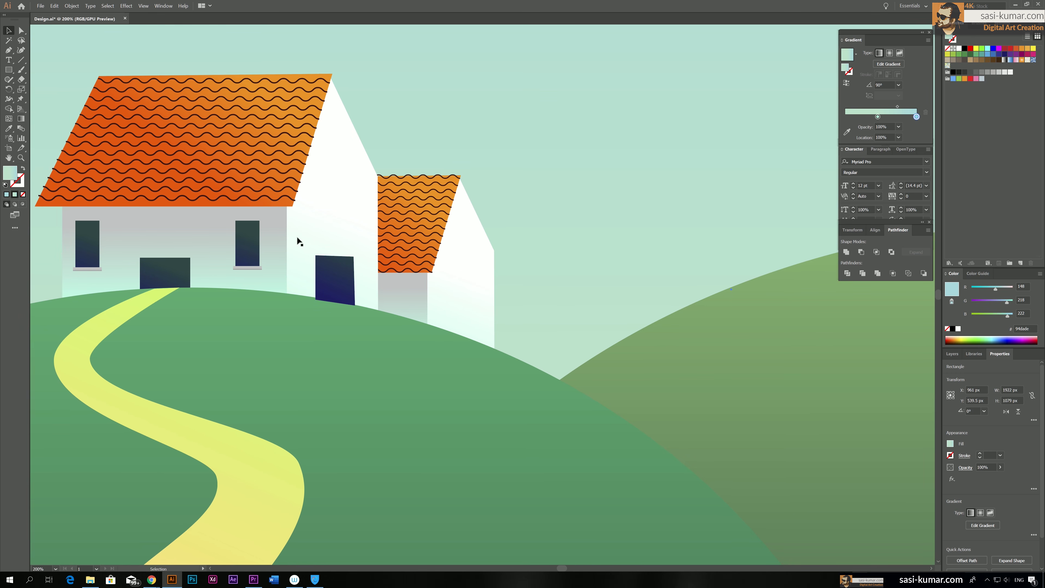
double_click(252, 259)
drag(253, 259, 342, 207)
drag(351, 169, 468, 292)
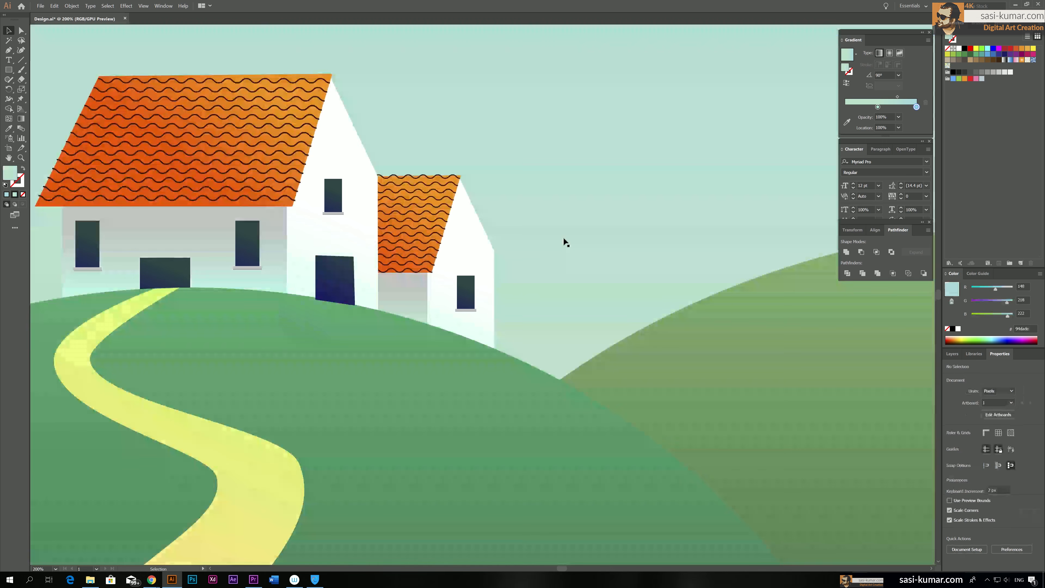
click(348, 296)
right_click(347, 295)
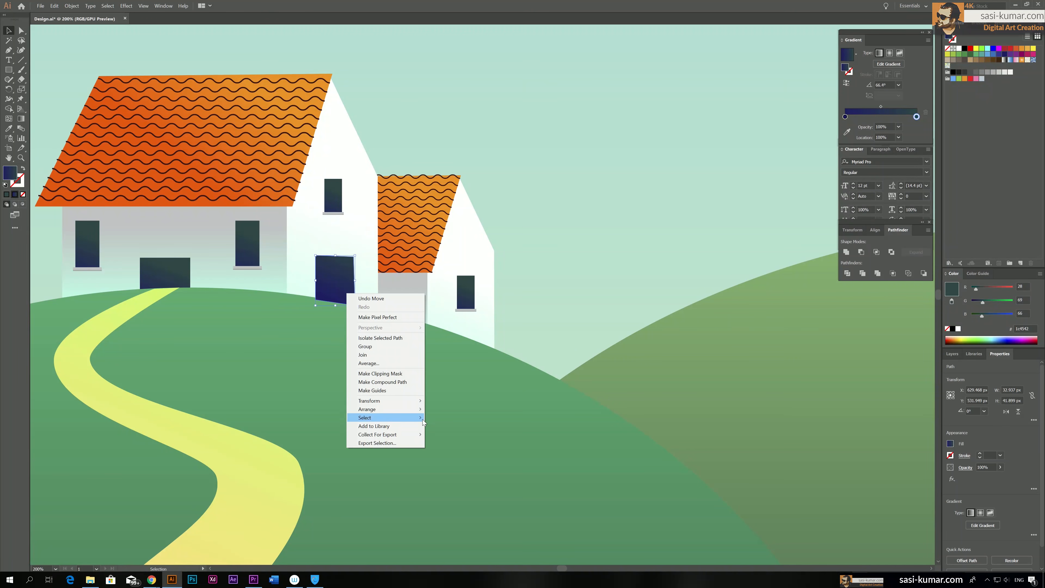
click(380, 373)
click(349, 291)
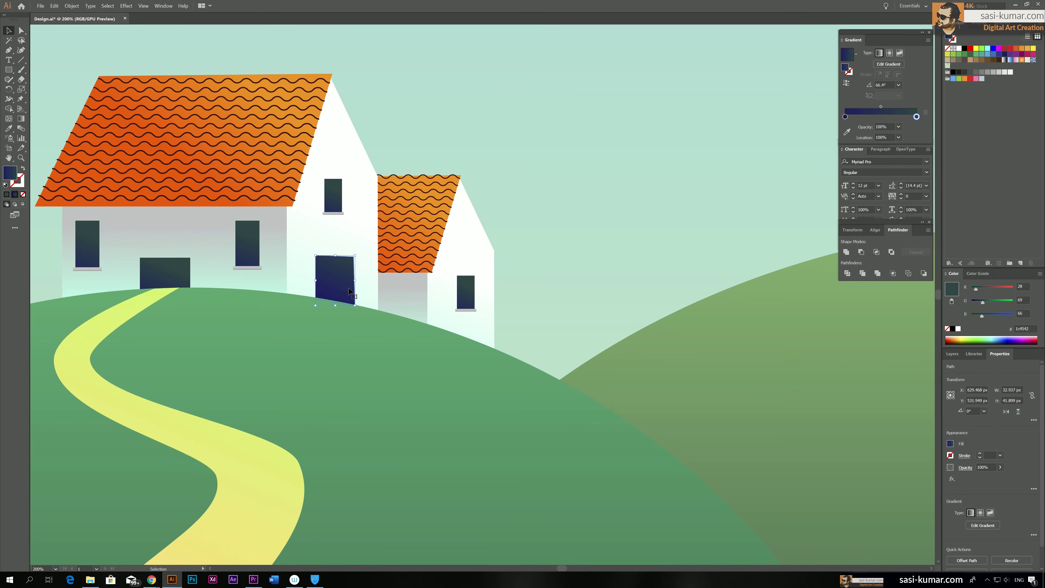
click(619, 178)
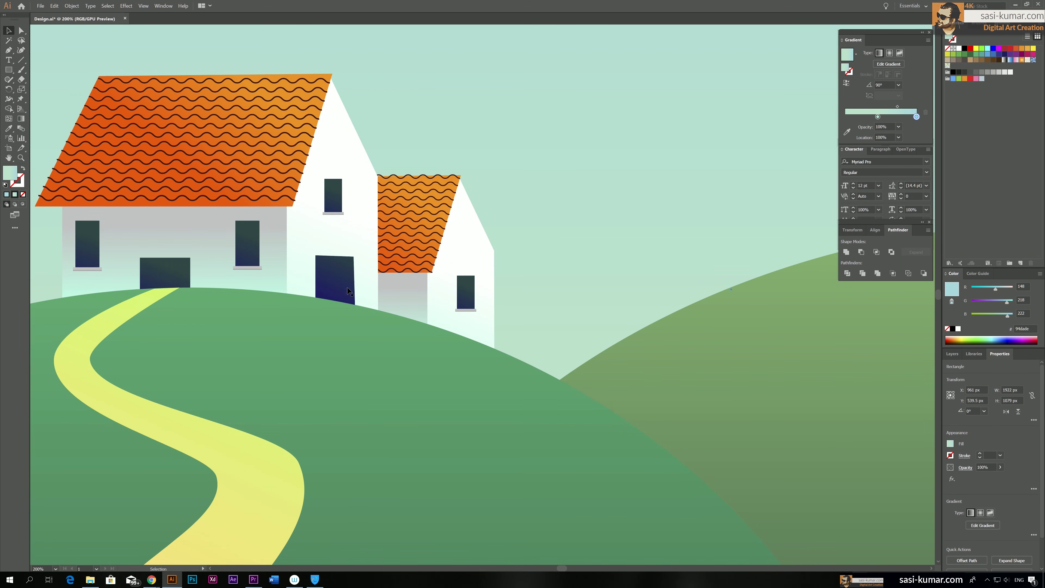
click(340, 270)
click(634, 259)
Set the first colour stop of the side door's gradient to muted blue, RGB 27, 72, 100, and deselect the door
key(ctrl+0)
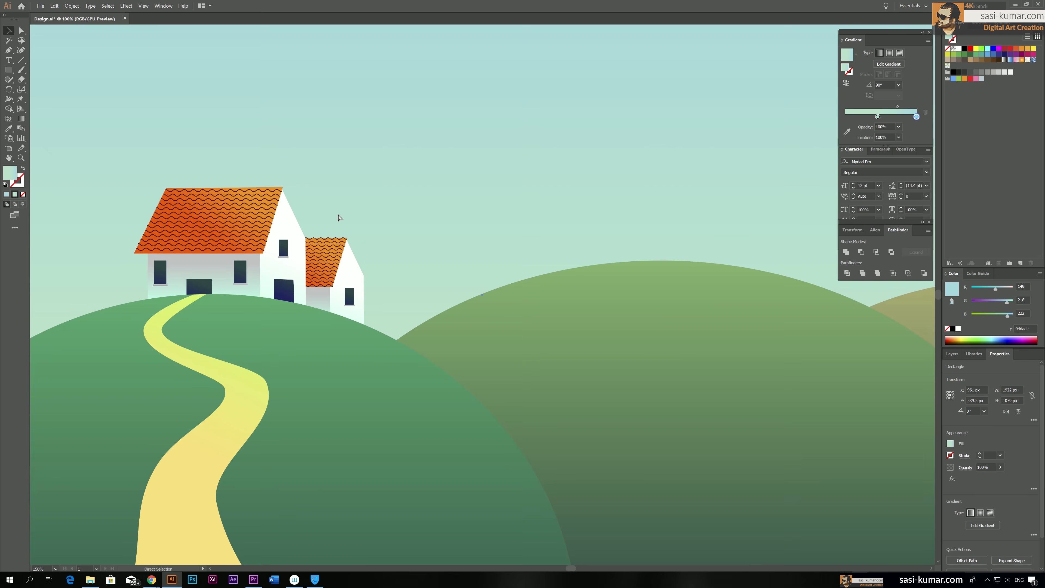
drag(370, 111, 348, 109)
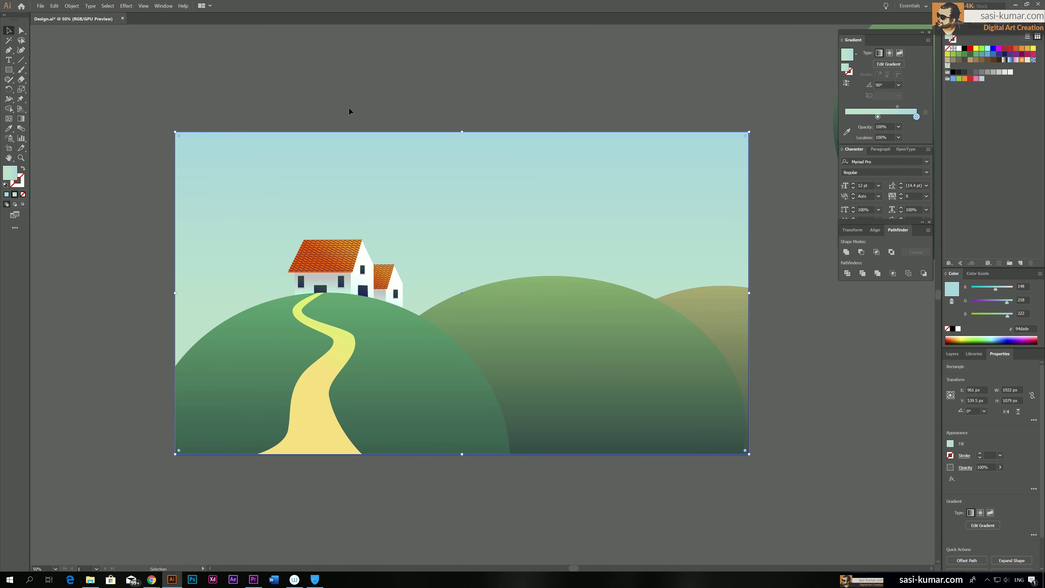
key(ctrl+equal)
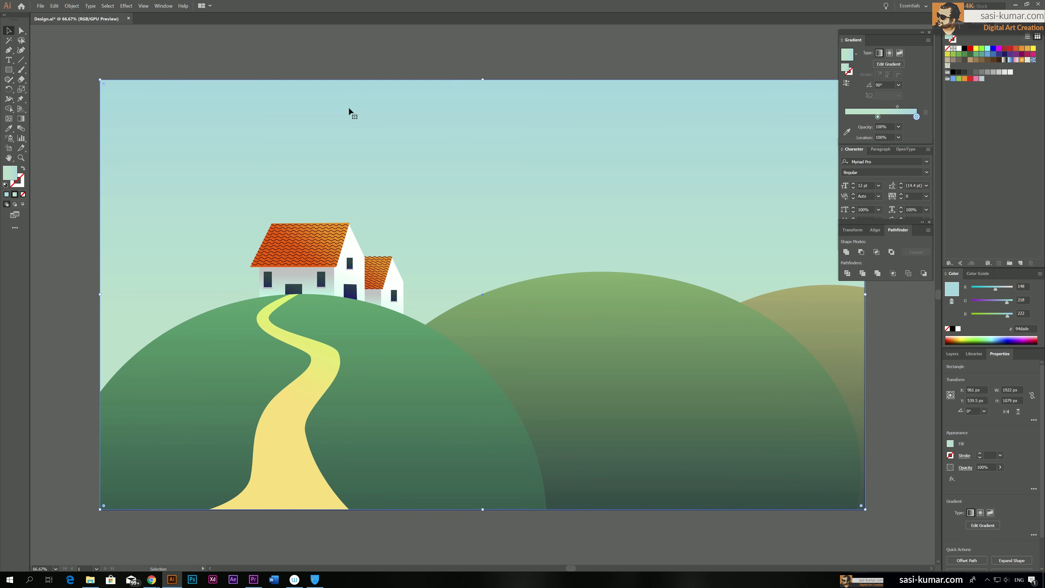
click(452, 48)
drag(450, 51, 439, 52)
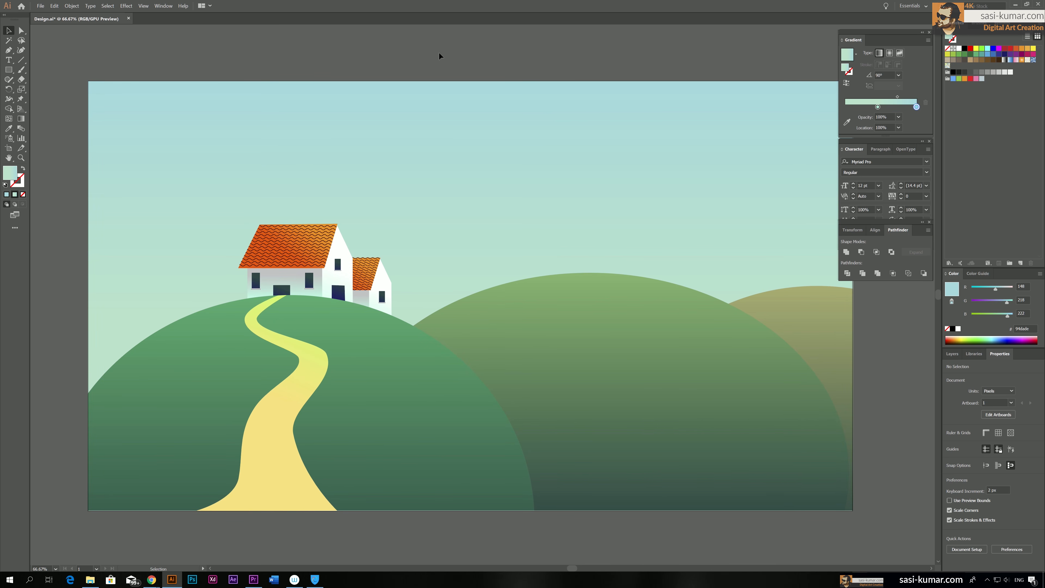
click(339, 297)
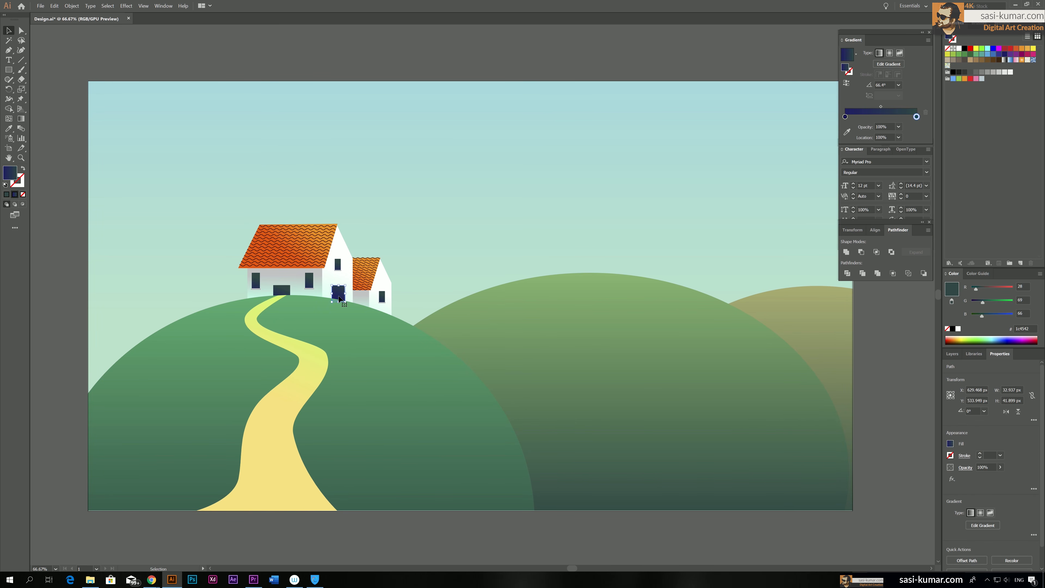
key(i)
key(v)
double_click(845, 117)
drag(857, 166, 861, 164)
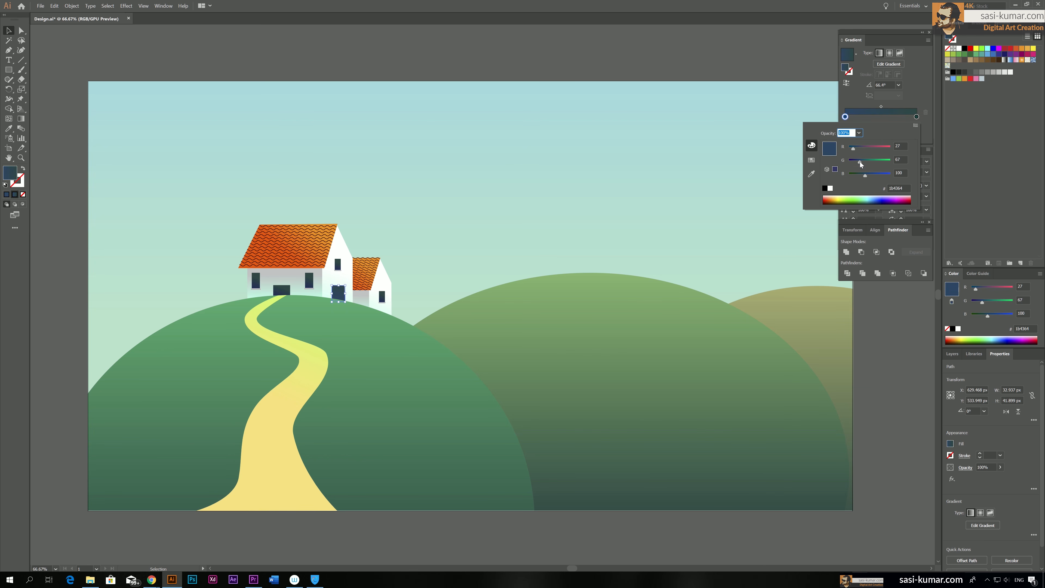
click(497, 53)
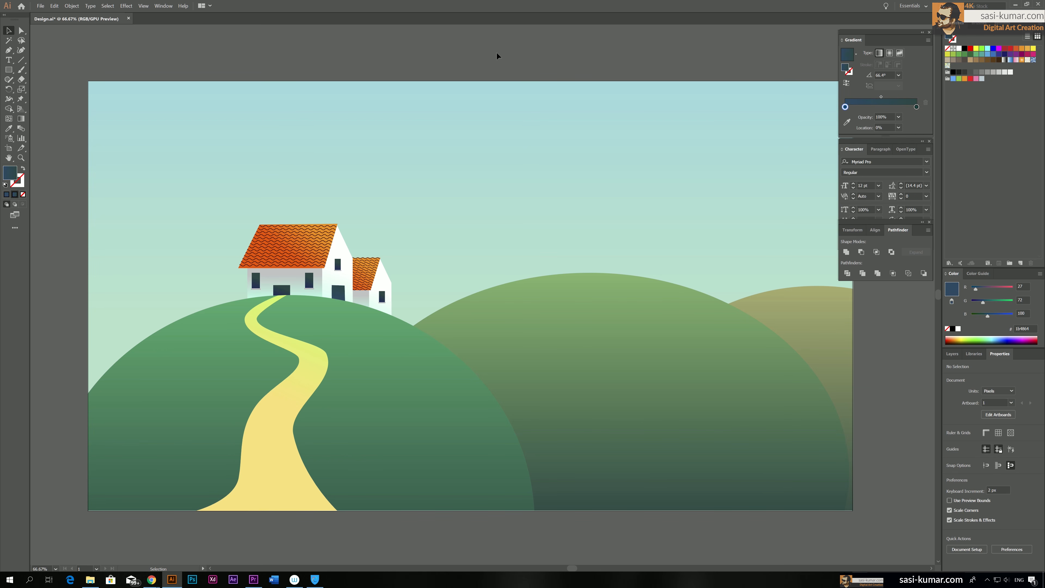
drag(497, 52, 504, 55)
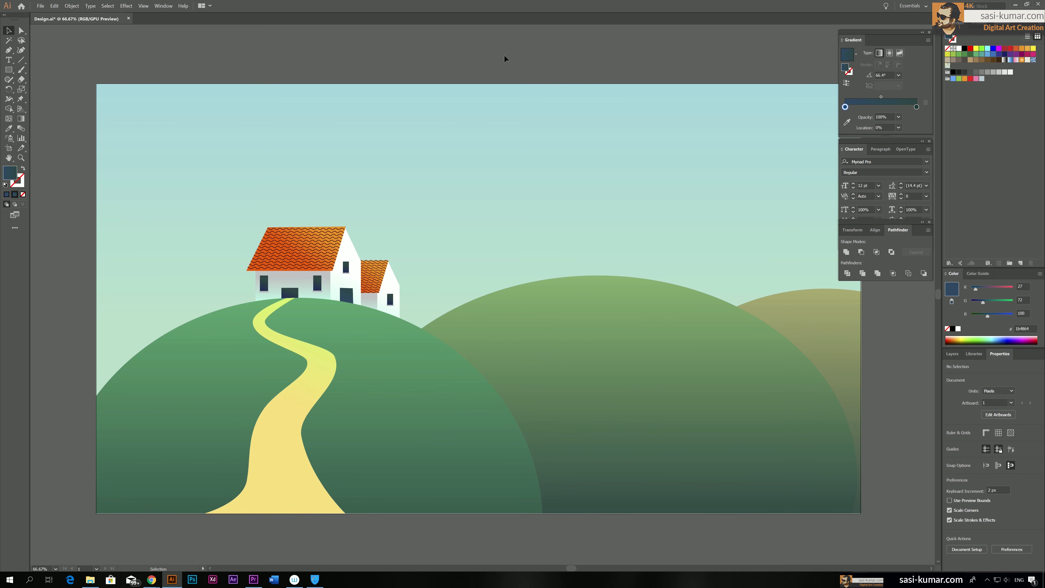
drag(503, 55, 532, 64)
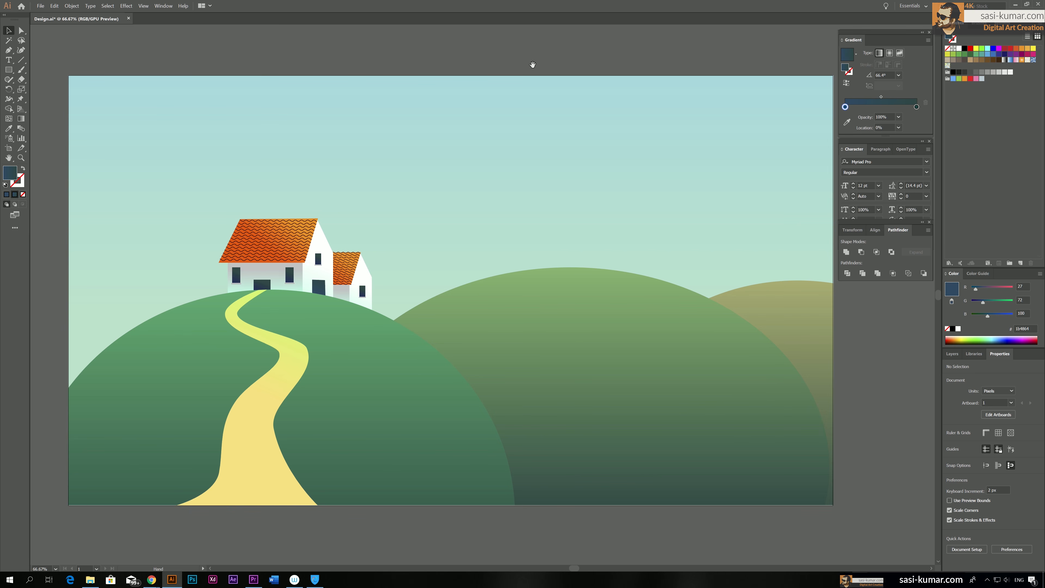
drag(457, 261, 482, 254)
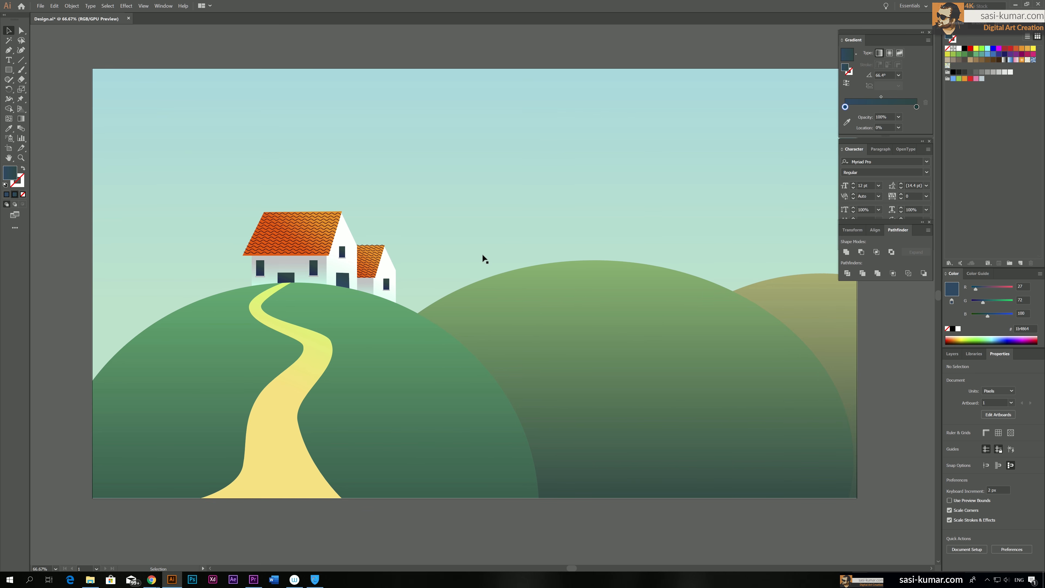
Set the stroke colour of the wavy tile lines on both roofs to dark brown #4c1c0d
click(305, 251)
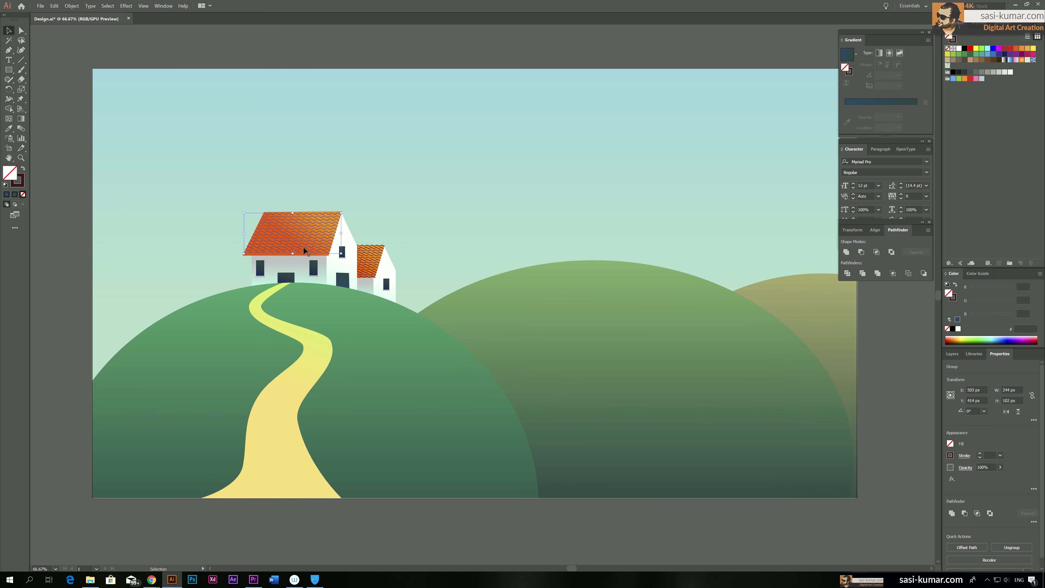
shift+click(373, 268)
key(ctrl+g)
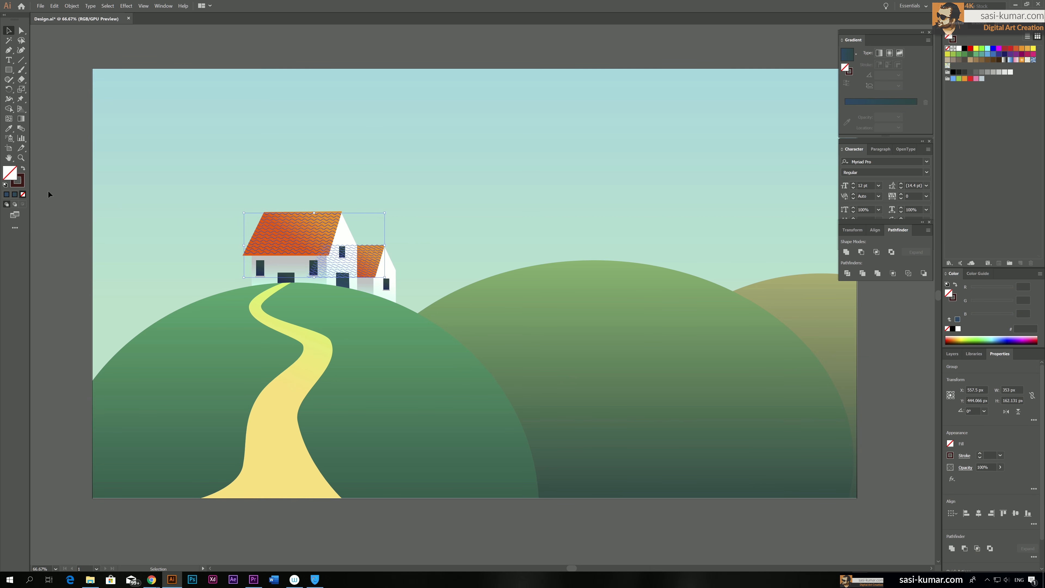
double_click(18, 186)
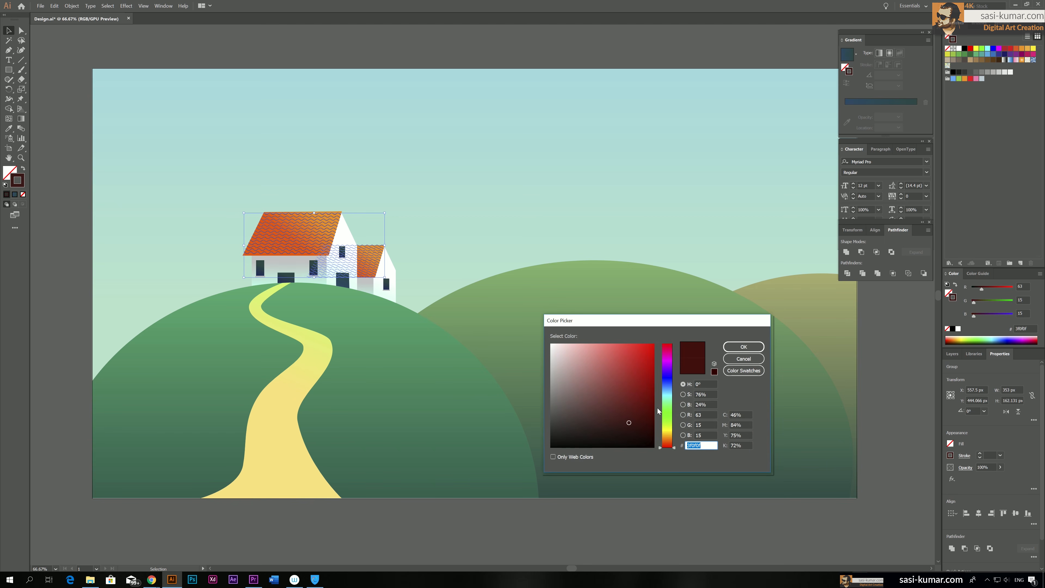
click(667, 444)
click(638, 421)
click(636, 416)
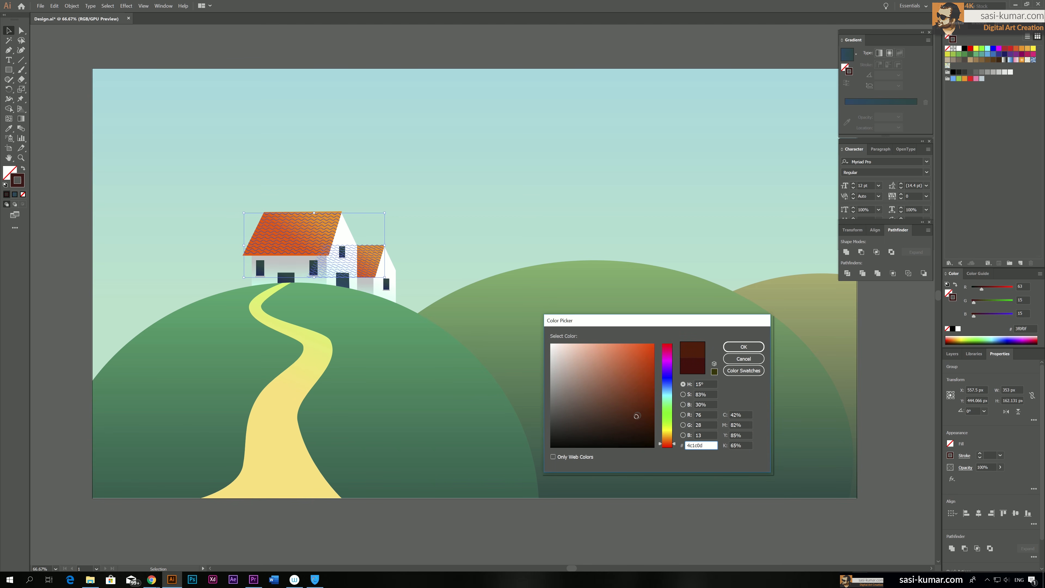
click(741, 347)
click(397, 44)
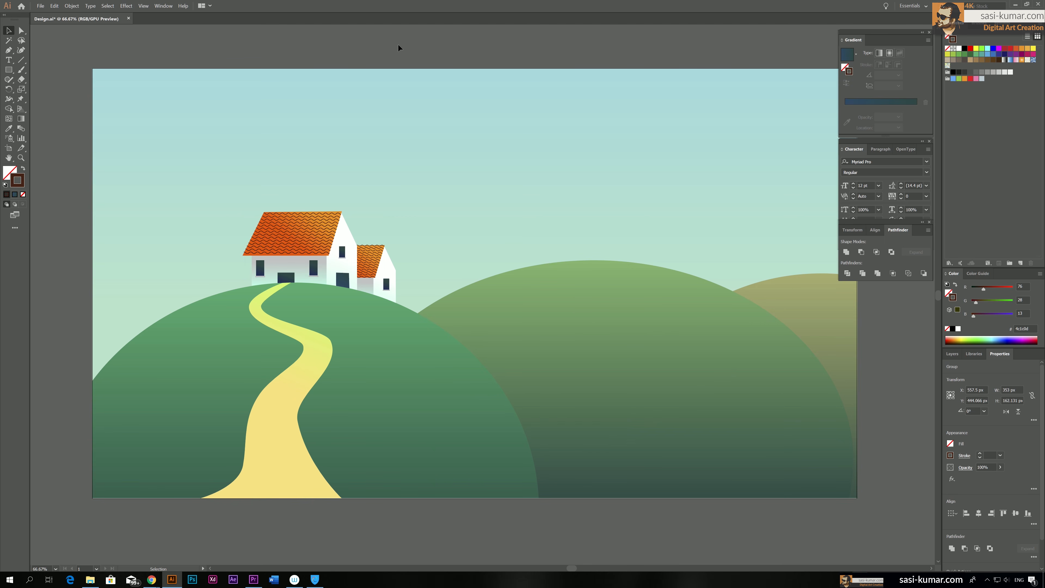
Brighten the stroke of both roofs' wavy tile lines through #771900 to red, RGB 175, 29, 0, and deselect them
click(302, 245)
shift+click(372, 268)
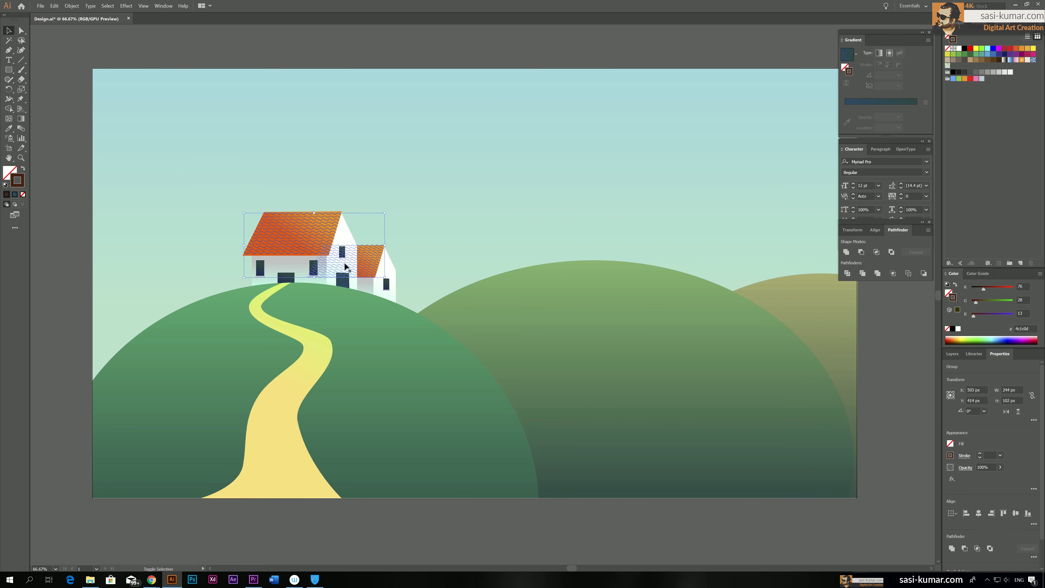
double_click(17, 180)
text(771900)
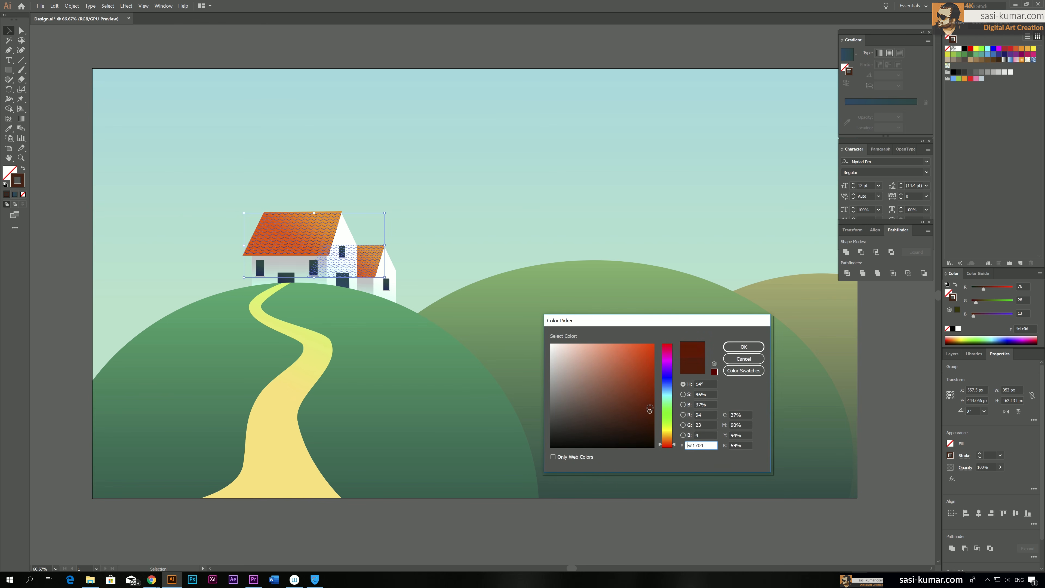
click(757, 347)
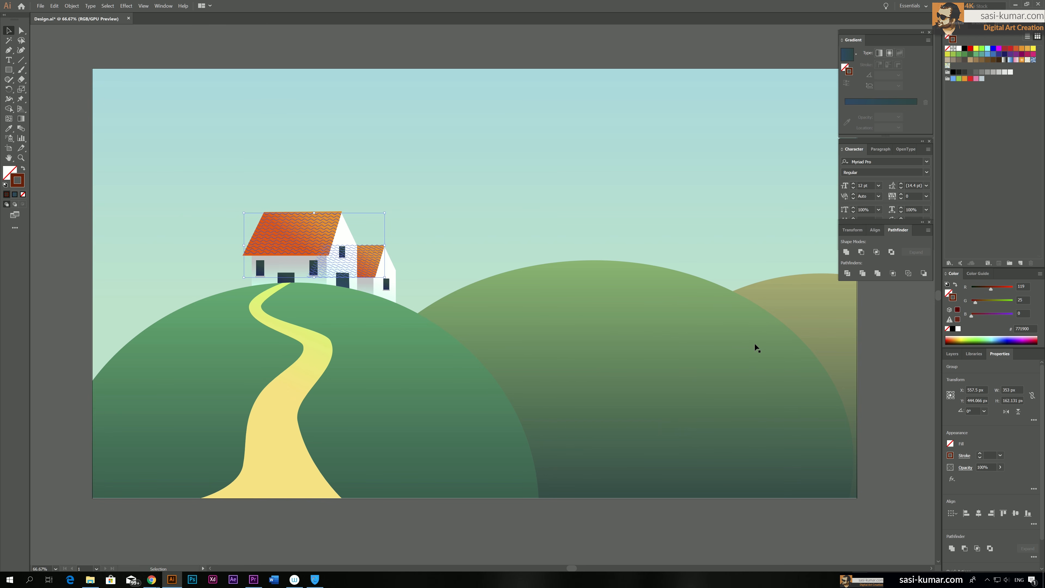
double_click(23, 184)
drag(650, 384, 655, 376)
click(758, 348)
click(67, 244)
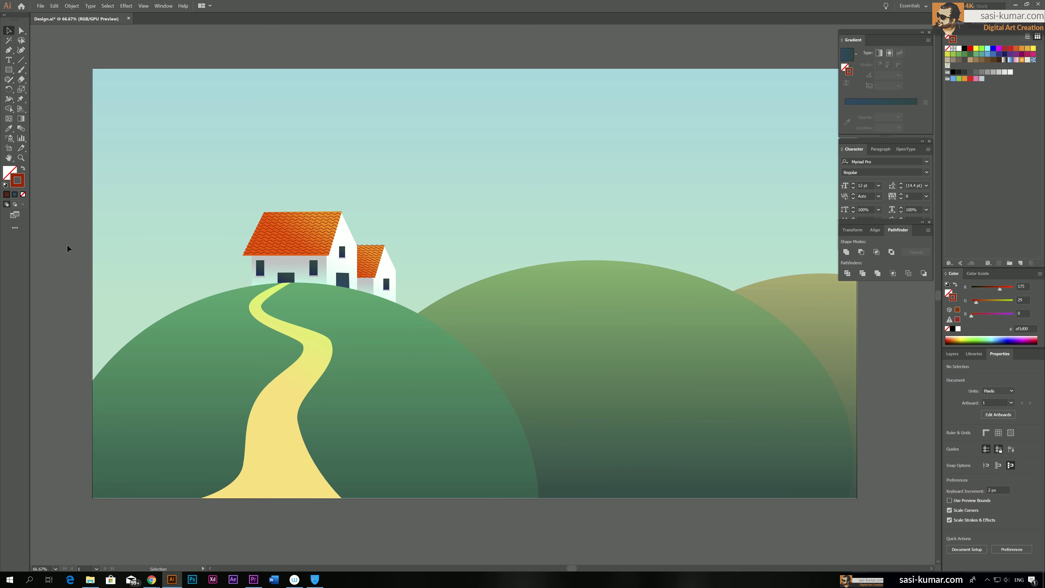
Draw a chimney rectangle 19 by 78 px rising above the main roof's ridge near its left end
key(ctrl+plus)
key(ctrl+plus)
drag(220, 239, 372, 265)
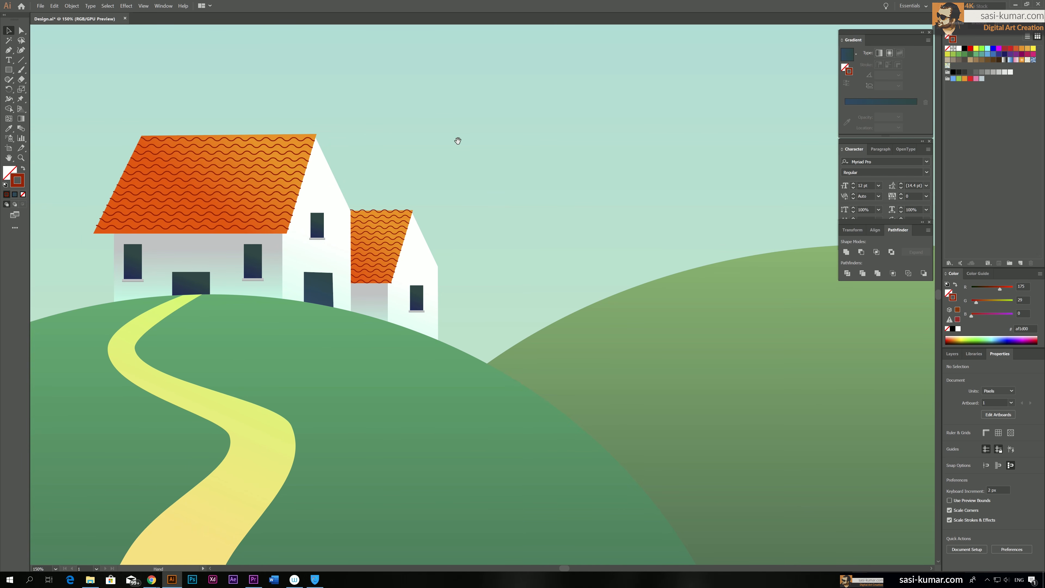
drag(456, 140, 614, 150)
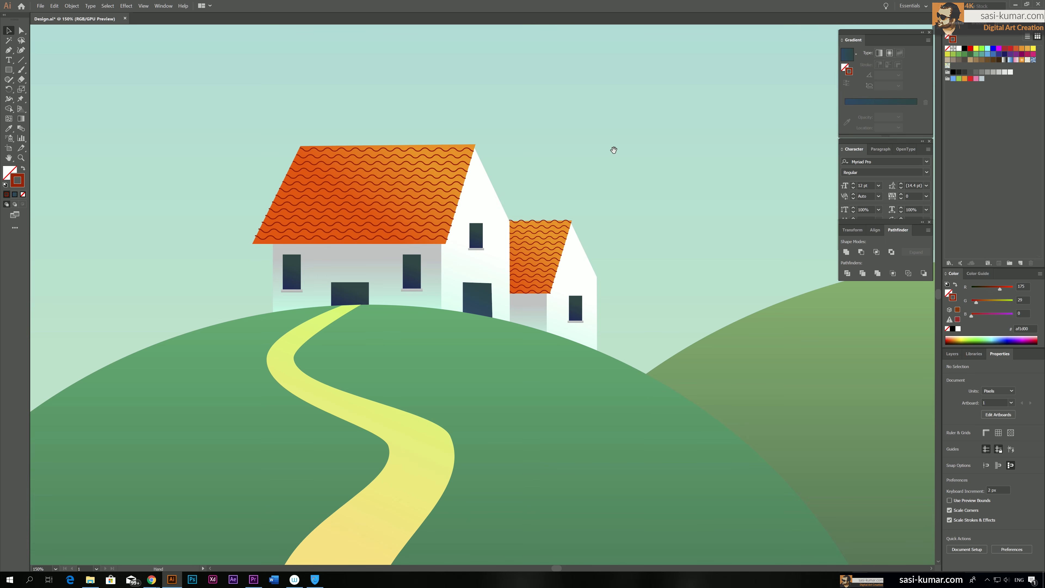
drag(567, 151, 606, 185)
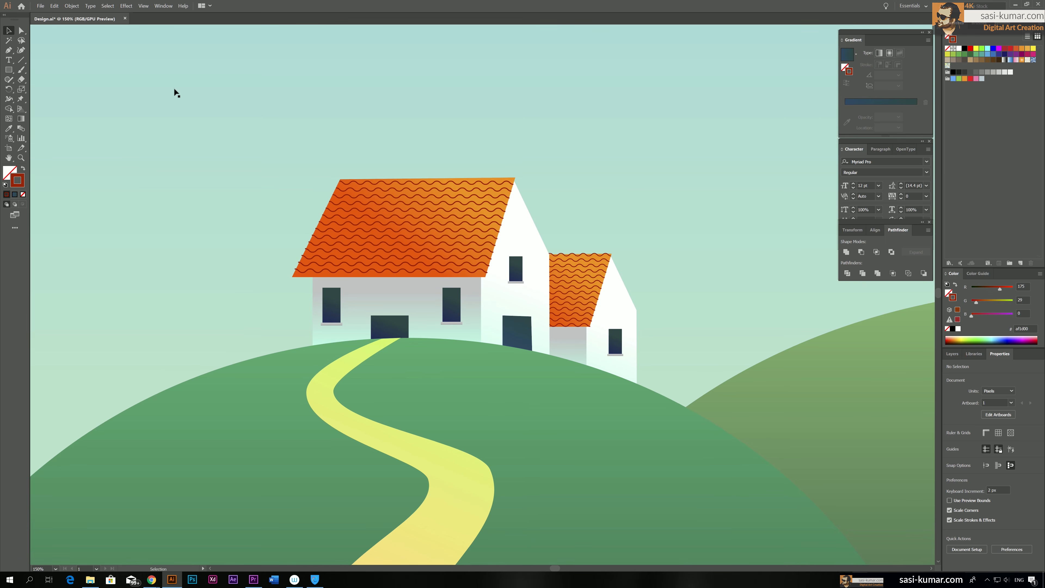
click(9, 70)
mouse_move(352, 142)
mouse_down()
mouse_move(370, 179)
mouse_move(370, 214)
mouse_up()
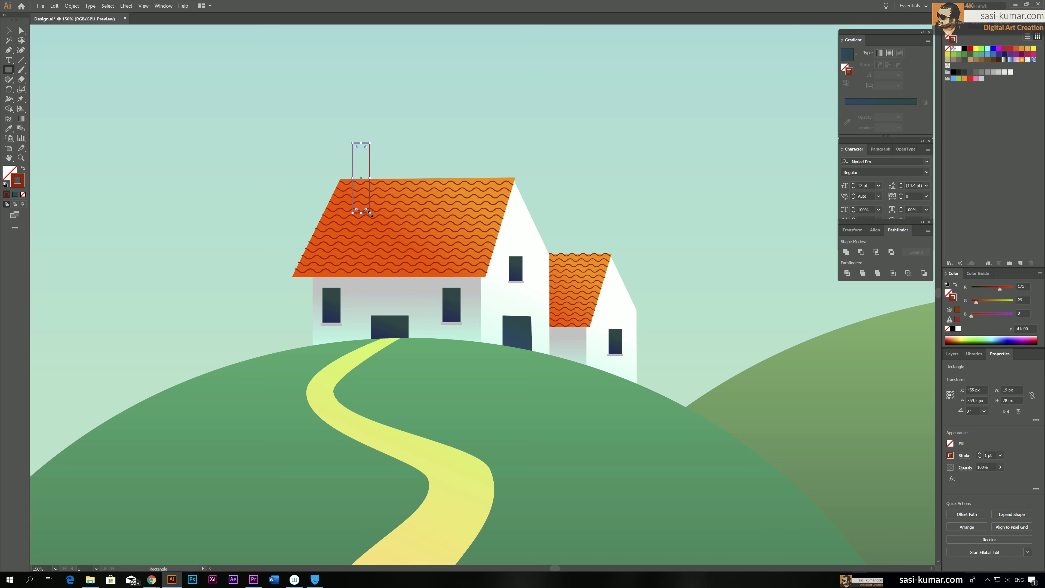
Fill the chimney rectangle with the mint-to-grey gradient sampled from the main house's front wall
key(i)
click(530, 221)
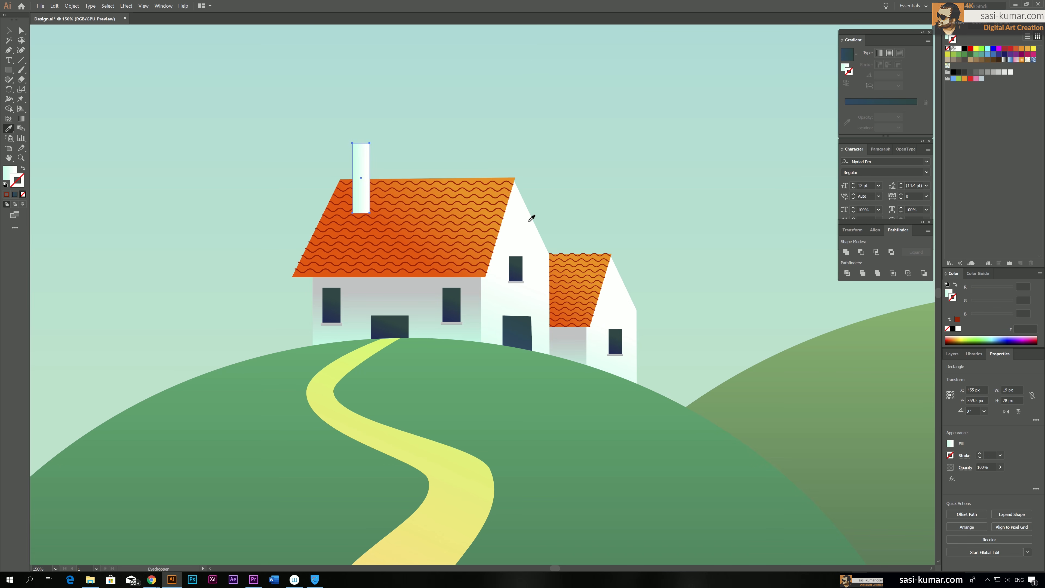
key(g)
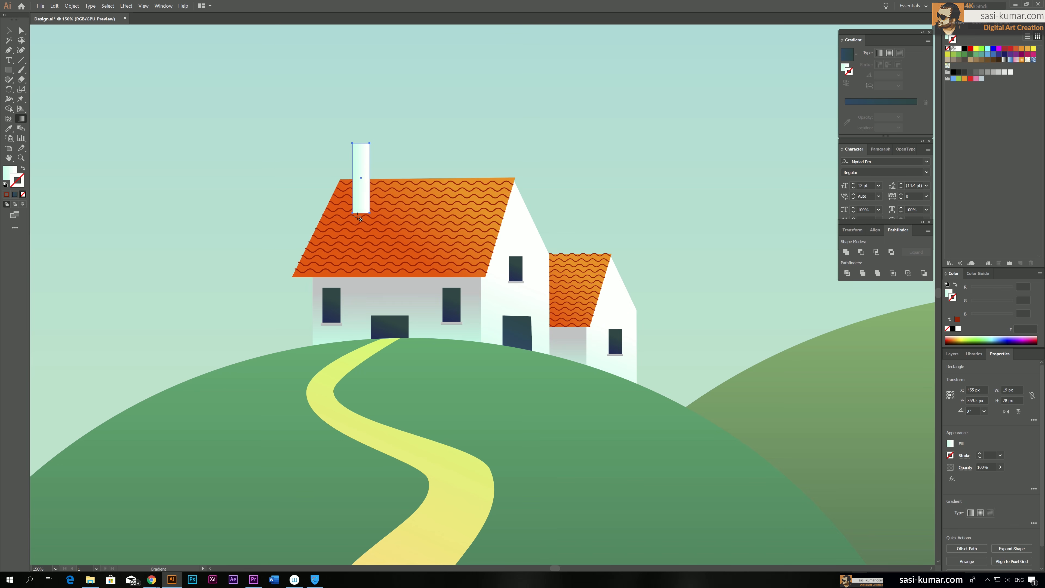
key(period)
key(v)
key(g)
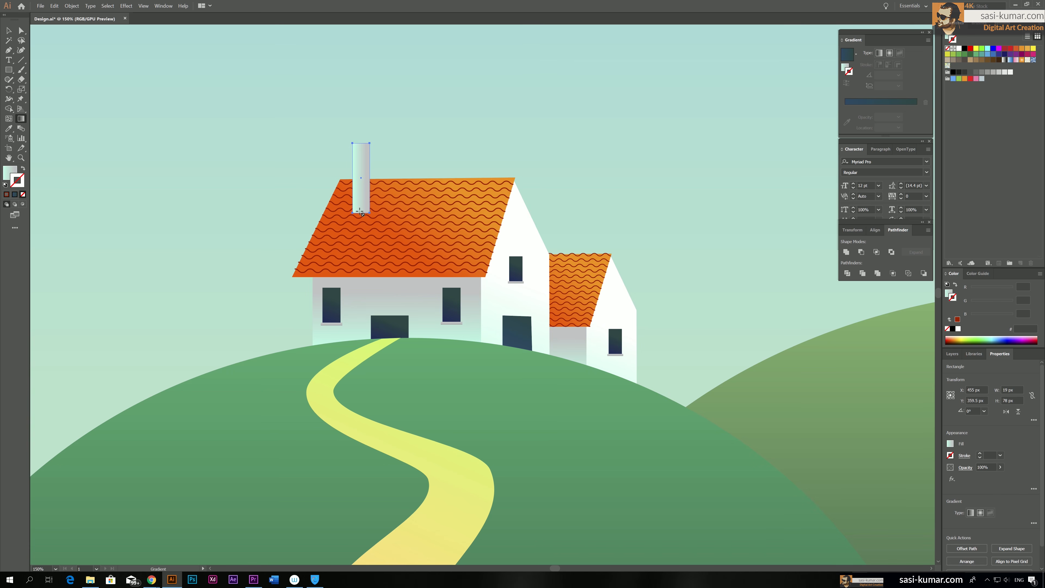
Run the chimney's gradient vertically at -90° with mint at the top and grey at the bottom, and deselect it
click(8, 175)
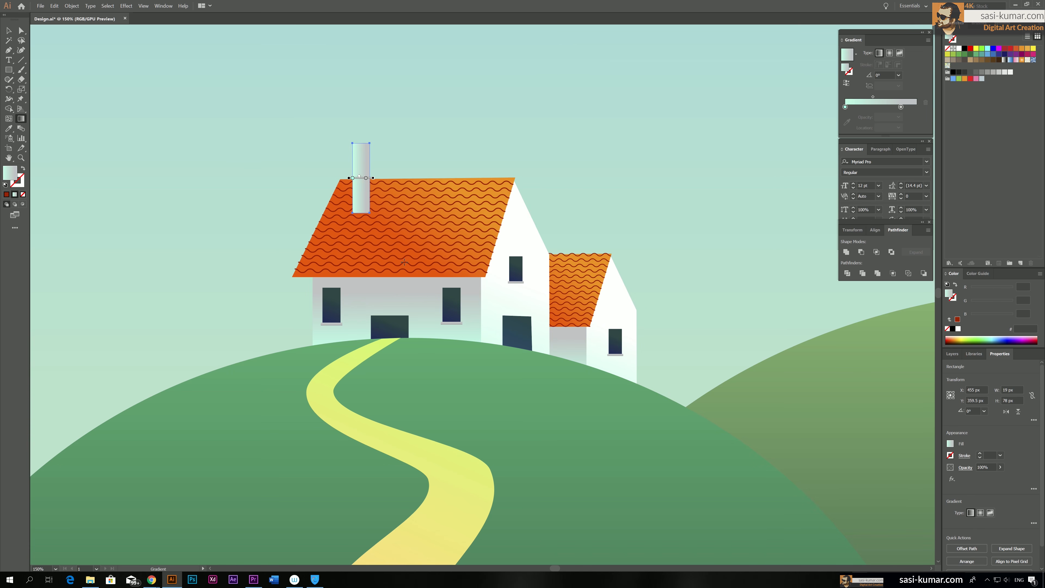
drag(360, 215, 360, 139)
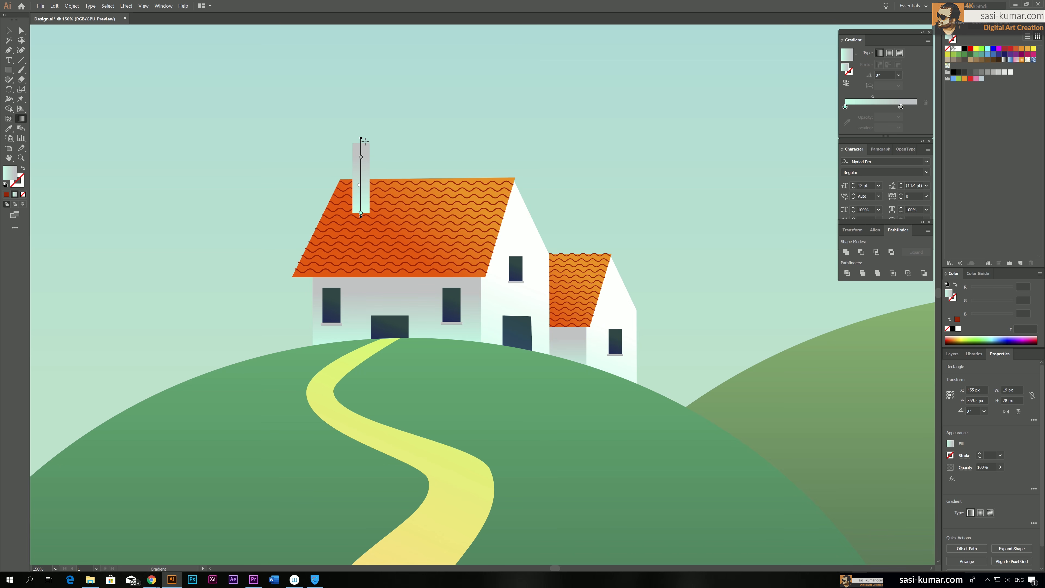
drag(366, 137, 366, 231)
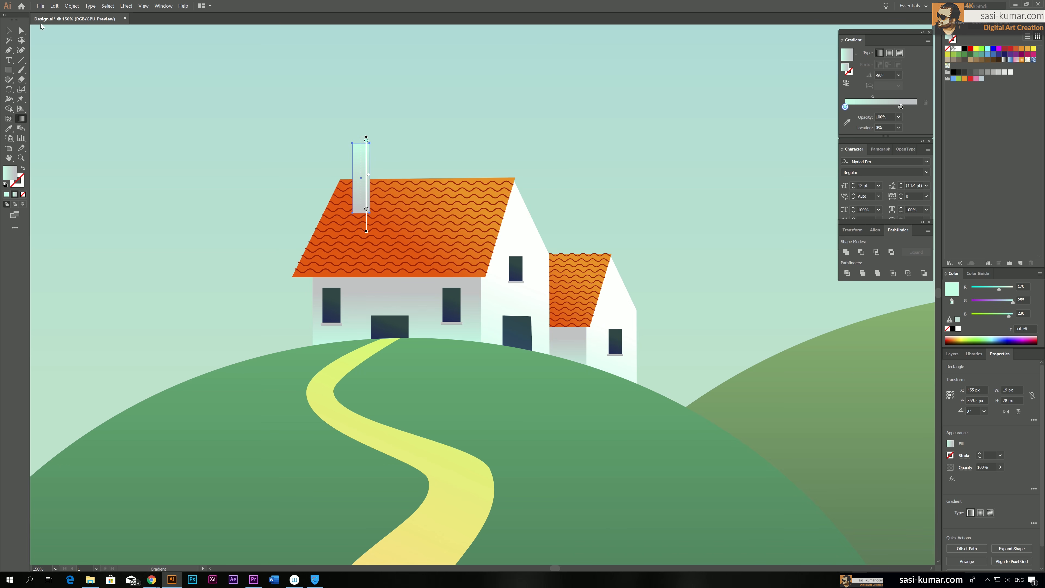
key(v)
click(460, 133)
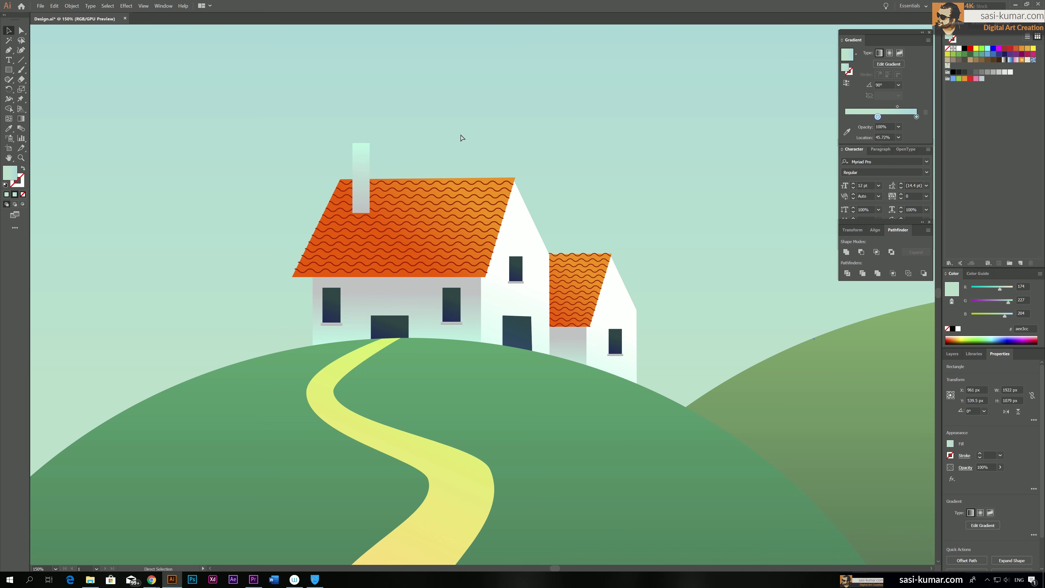
Copy the chimney rectangle directly beside its right edge and fill the copy with the gable wall's white-and-mint gradient
key(ctrl+equal)
key(ctrl+equal)
drag(378, 208, 662, 283)
drag(434, 308, 654, 339)
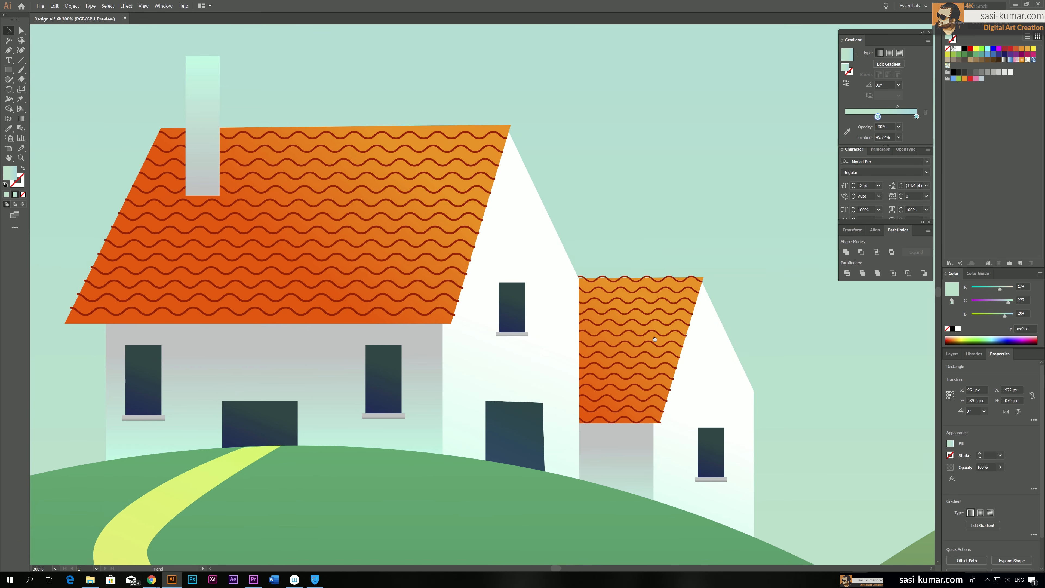
click(188, 116)
alt+drag(193, 109, 227, 108)
key(i)
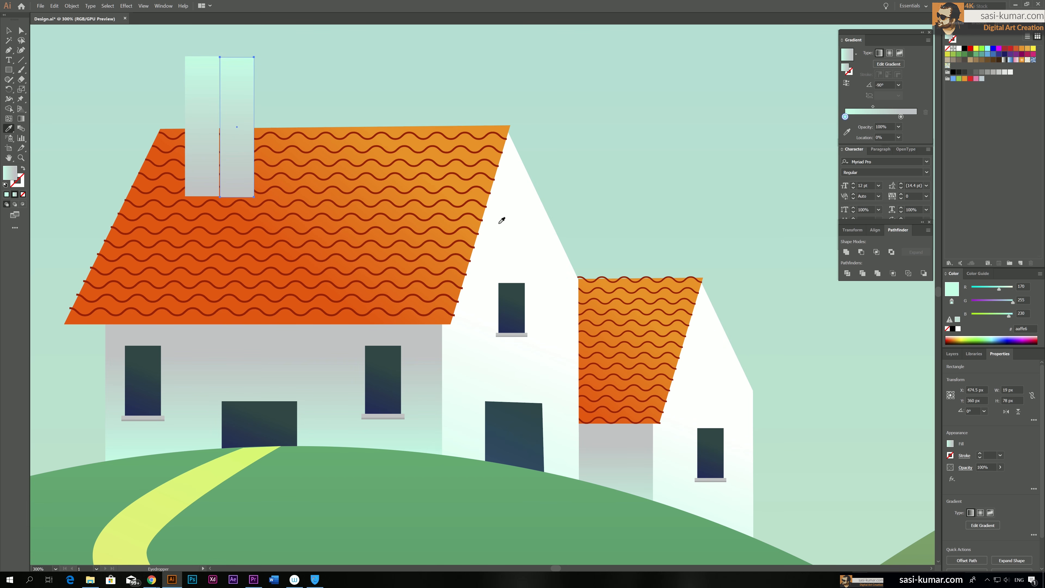
click(503, 211)
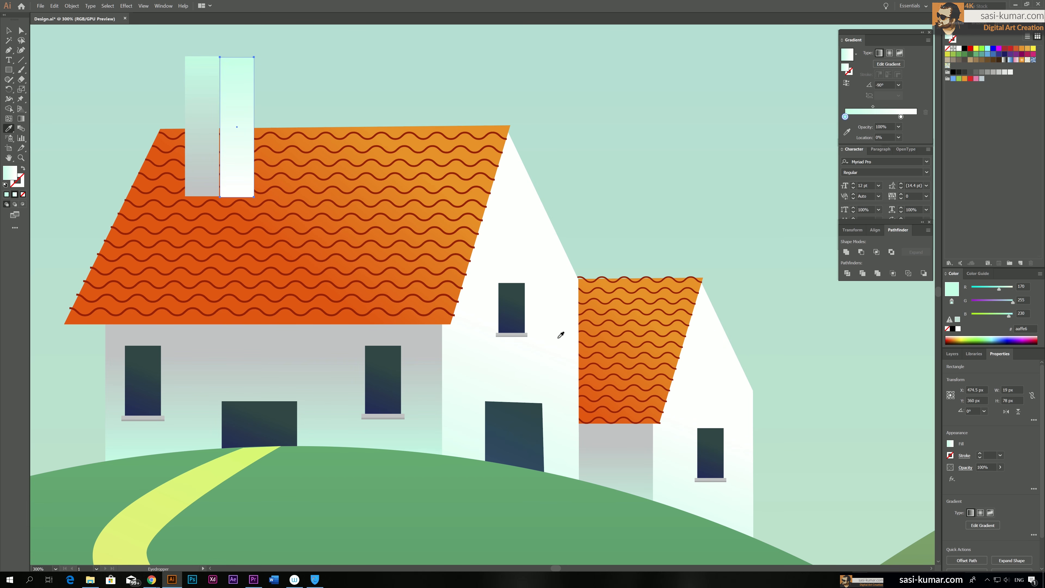
Reverse the right chimney face's gradient so white is on top, and slant it to about -112° from the upper-right corner
key(g)
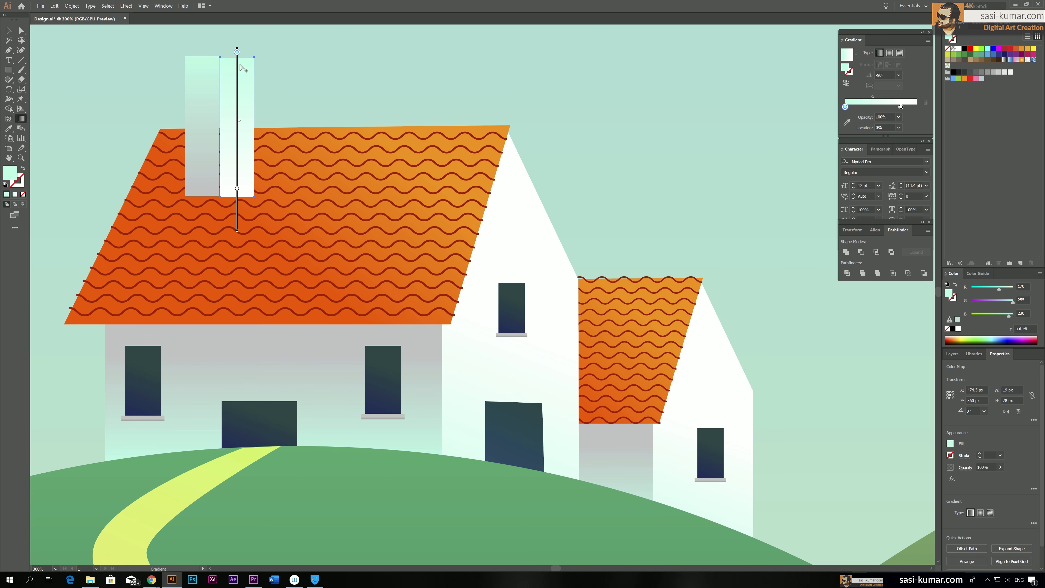
mouse_move(248, 56)
mouse_down()
mouse_move(245, 181)
mouse_move(255, 108)
mouse_move(235, 168)
mouse_up()
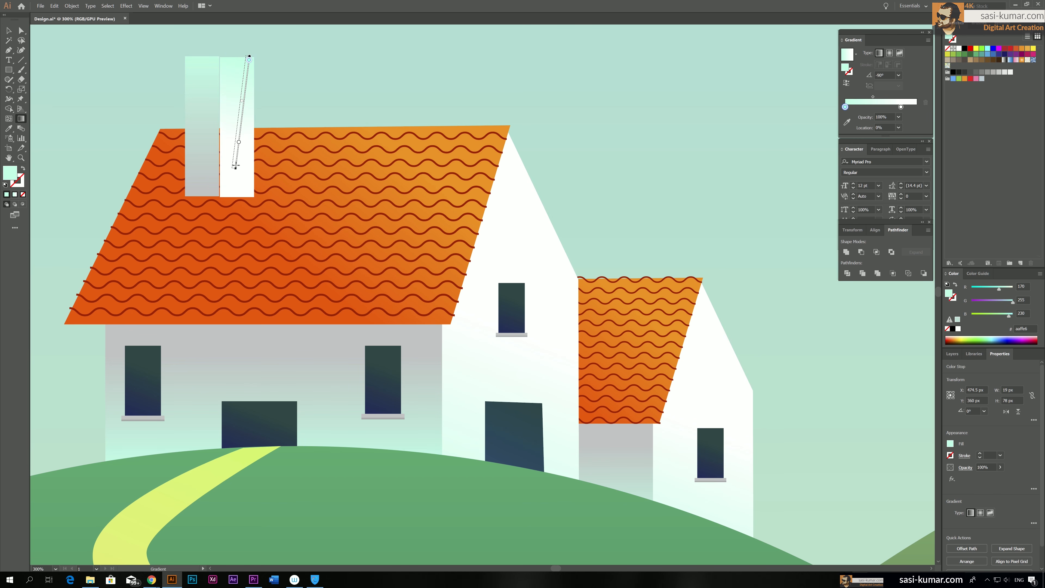
click(847, 83)
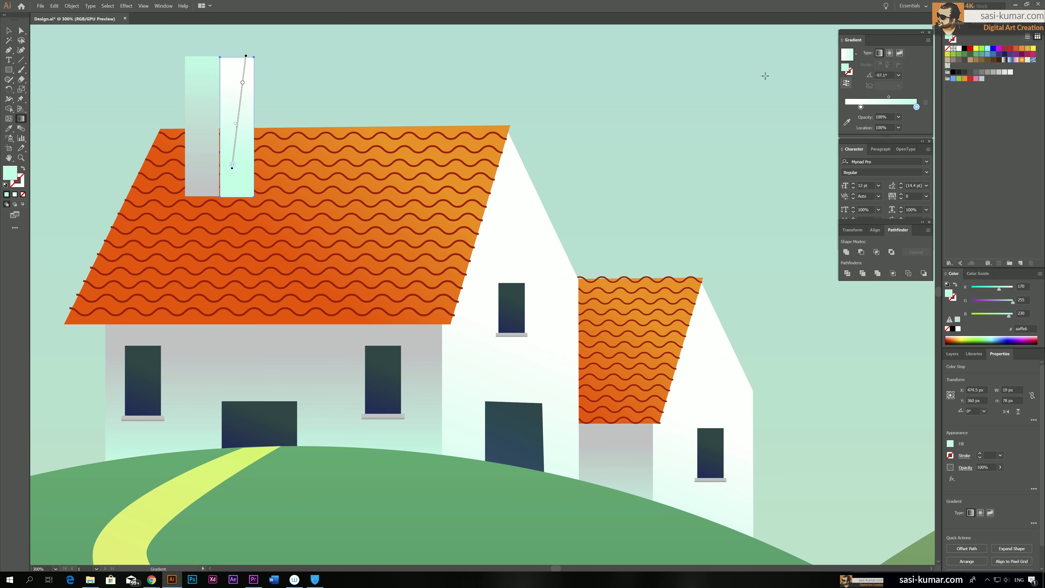
drag(258, 60, 191, 221)
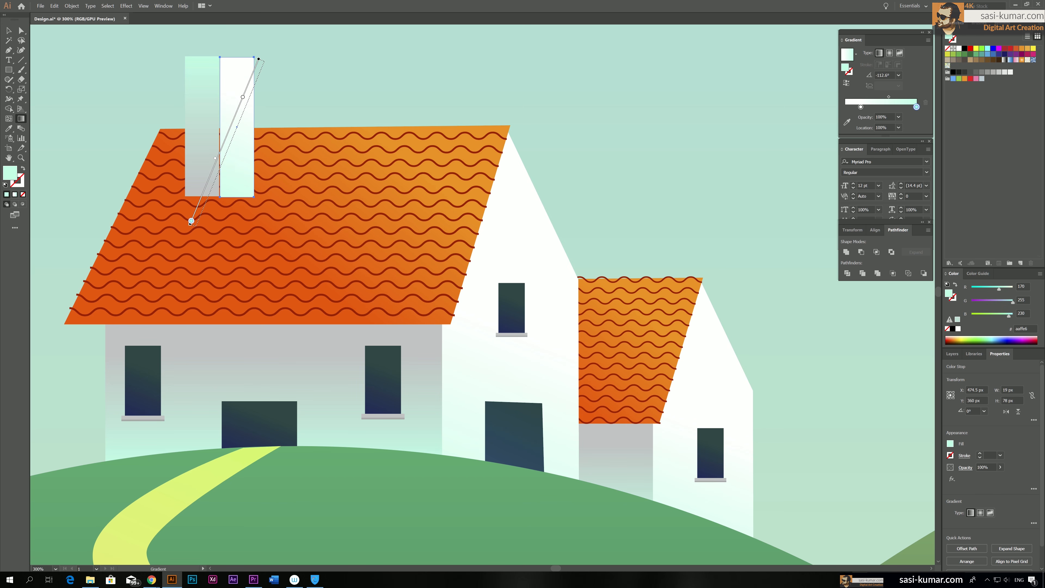
click(7, 30)
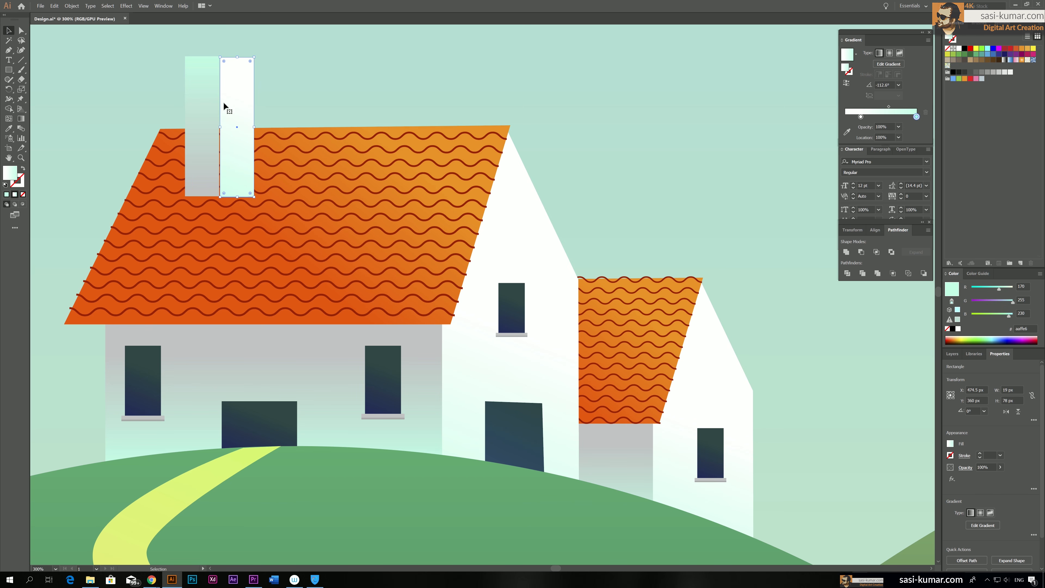
click(275, 100)
Move the white chimney face left to overlap the grey one, align both faces' bottom edges, and deselect them
drag(233, 100, 224, 99)
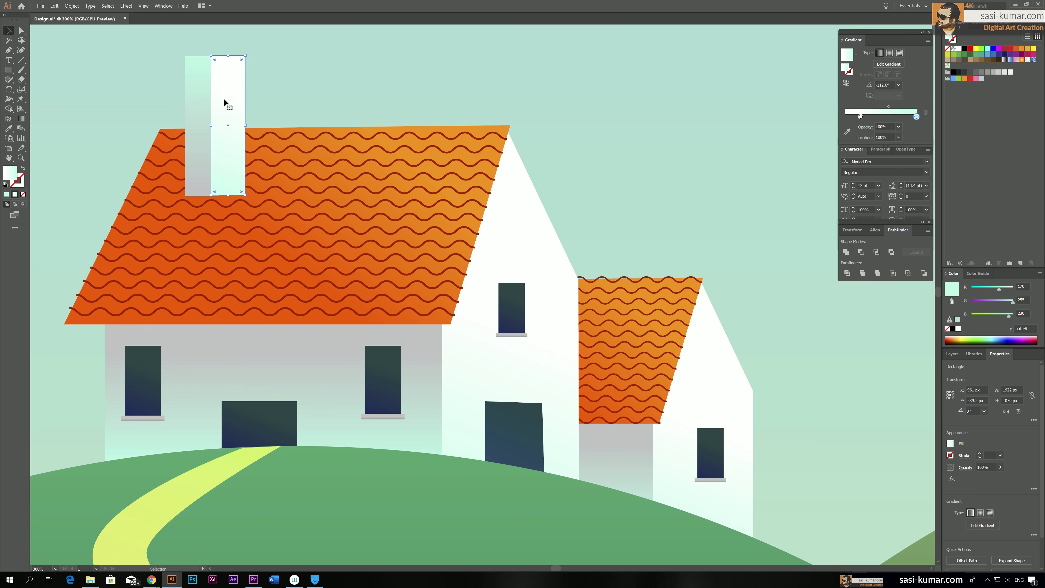
shift+click(188, 108)
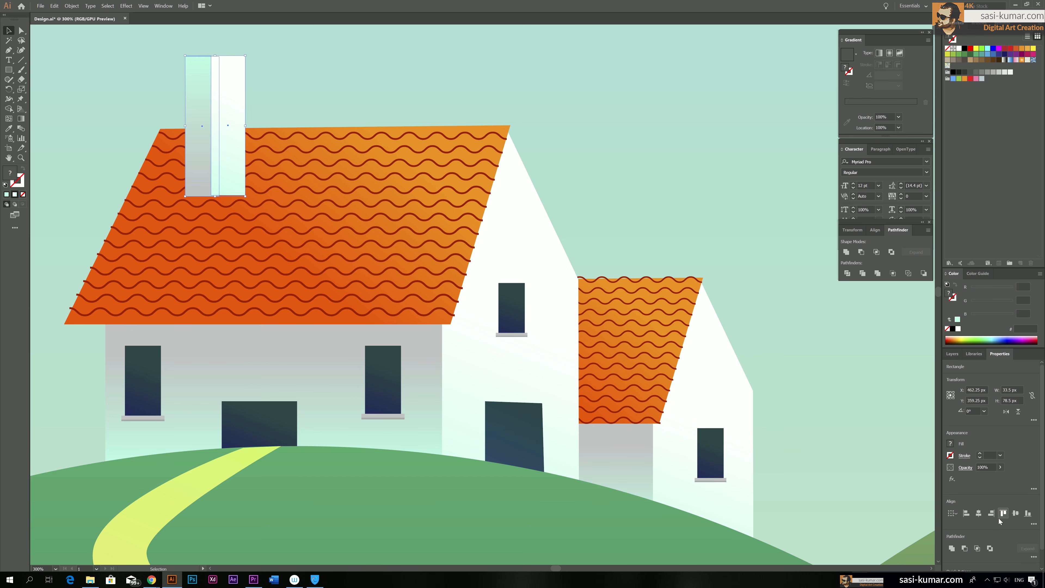
click(1028, 514)
scroll(305, 253, up, 4)
scroll(305, 255, up, 1)
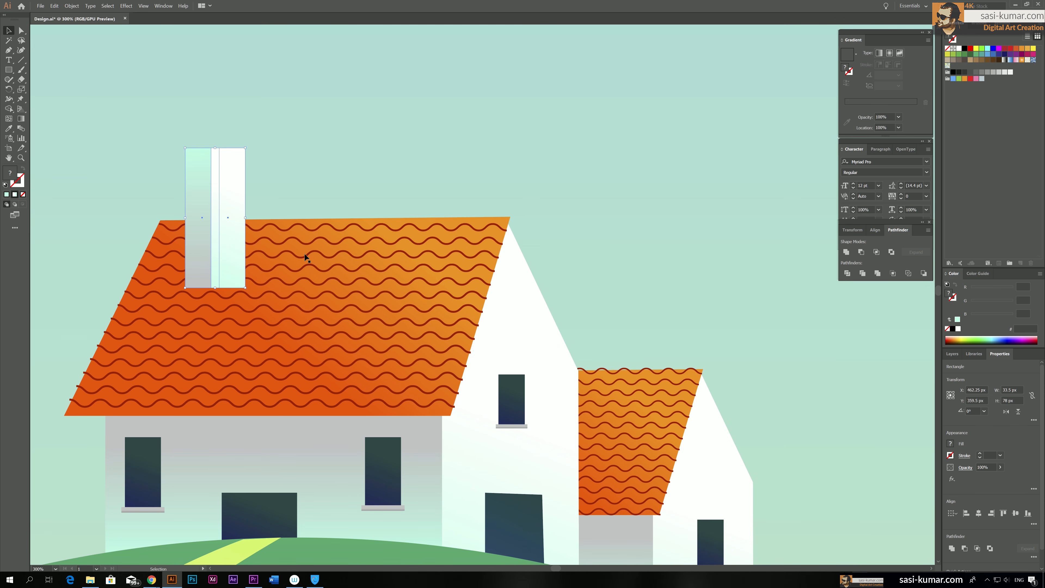
click(303, 168)
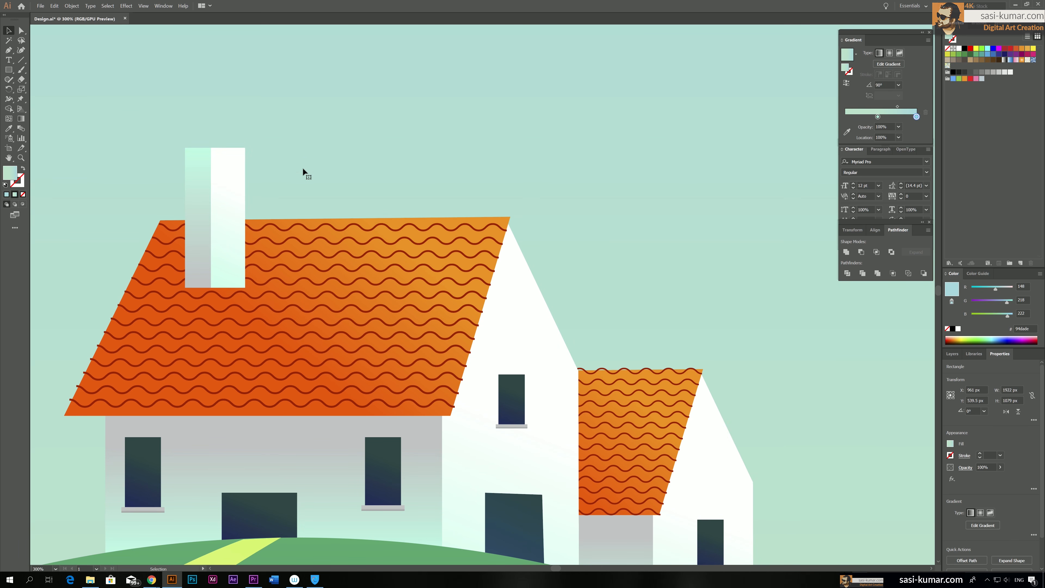
Group the chimney's grey and white faces into one object
key(ctrl+equal)
drag(287, 194, 544, 168)
drag(338, 216, 592, 526)
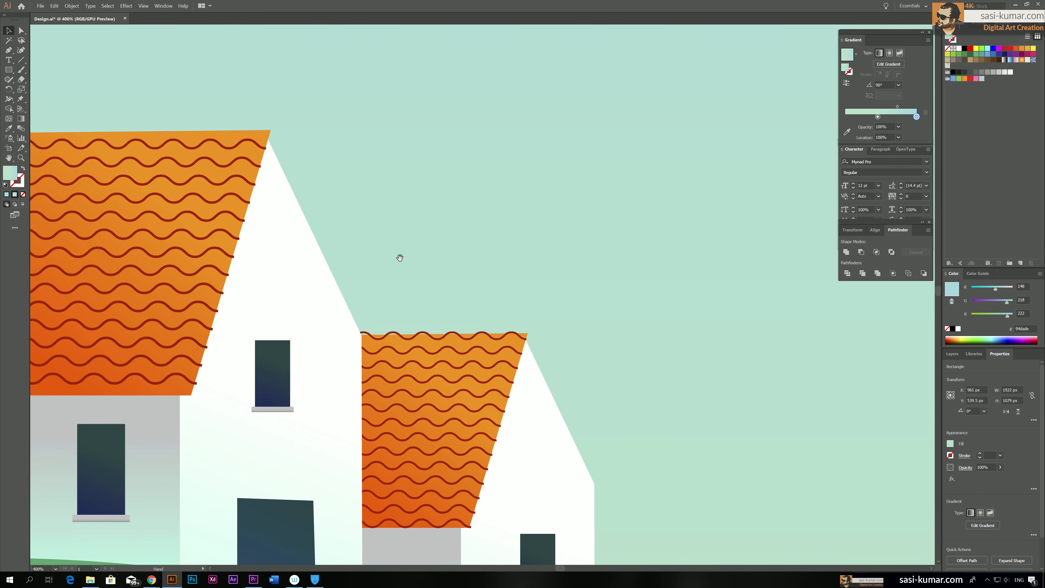
drag(56, 147, 543, 297)
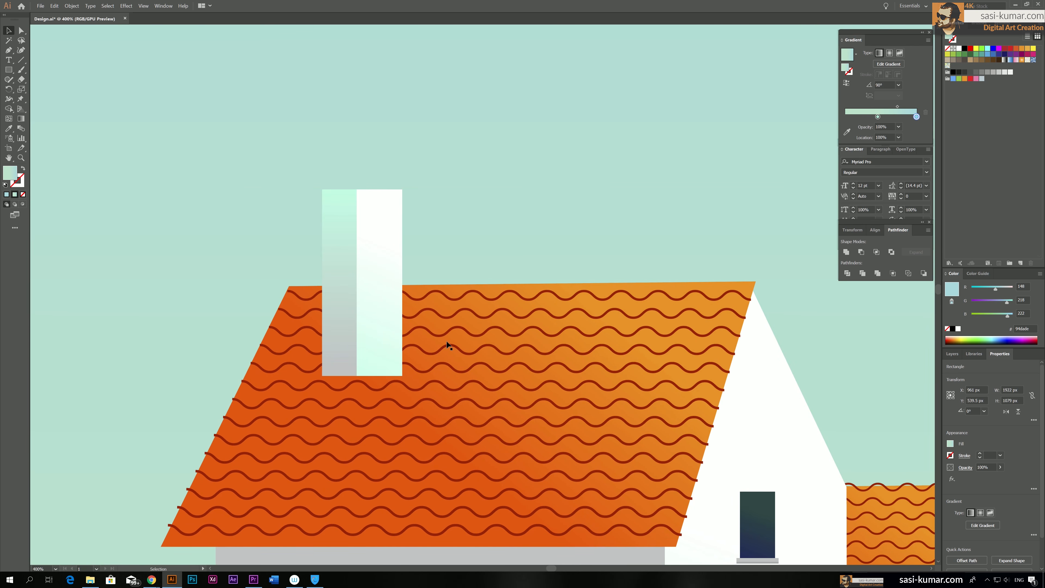
click(340, 259)
shift+click(379, 246)
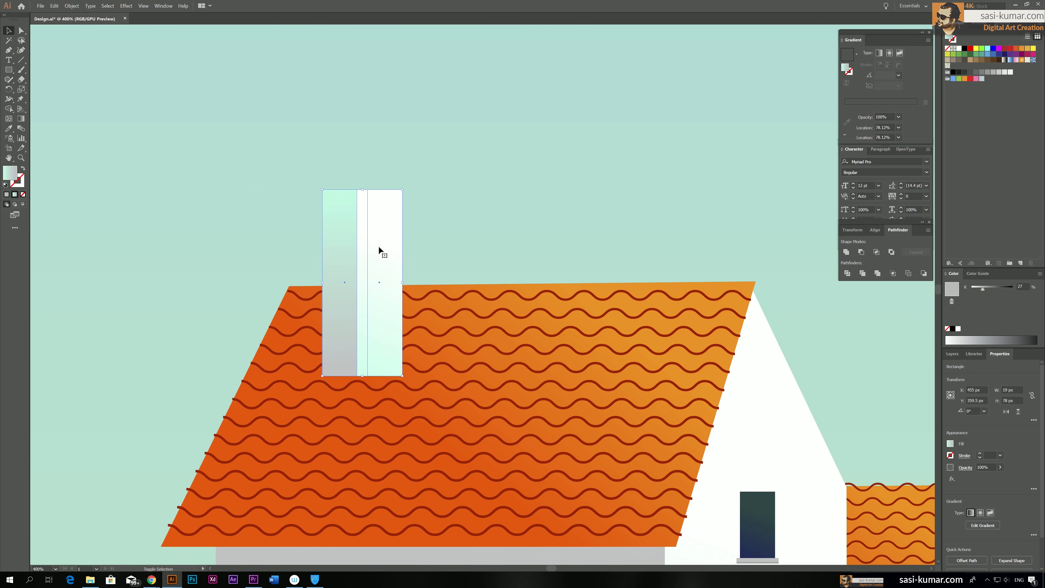
key(ctrl+g)
click(404, 283)
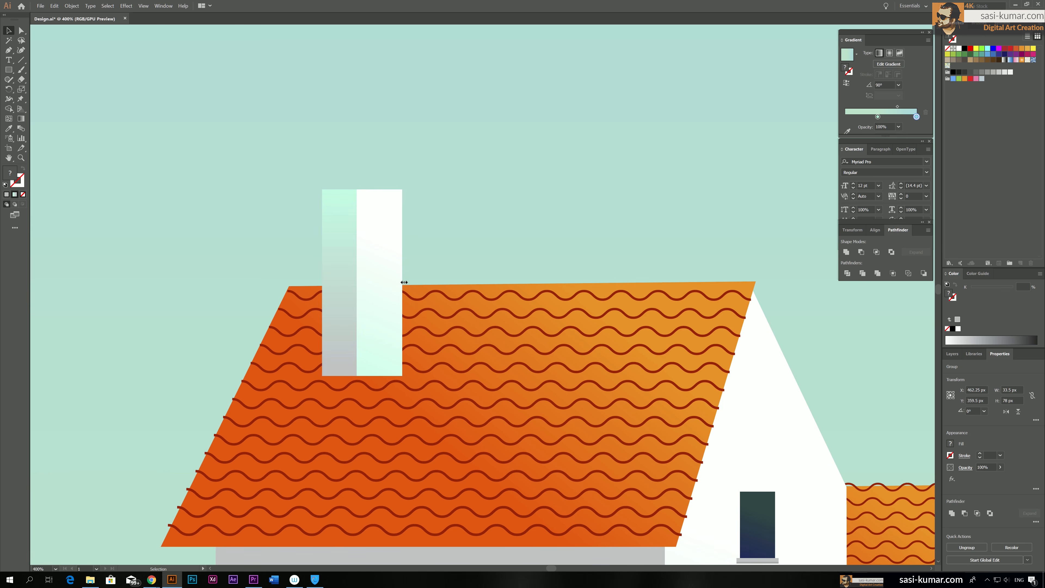
Narrow the chimney group to about 20.5 px and place it at the left end of the large roof's ridge
click(359, 285)
drag(403, 283, 324, 209)
key(Down)
key(Down)
key(Down)
key(Down)
click(436, 213)
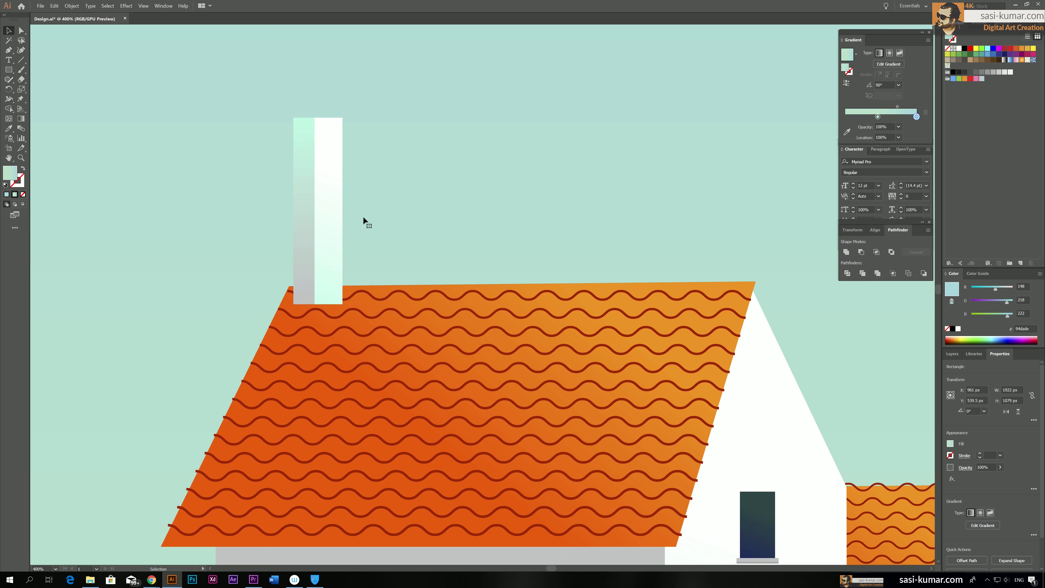
Shorten the chimney group from its top edge to about 74.5 px high and deselect it
click(332, 196)
drag(318, 118, 318, 126)
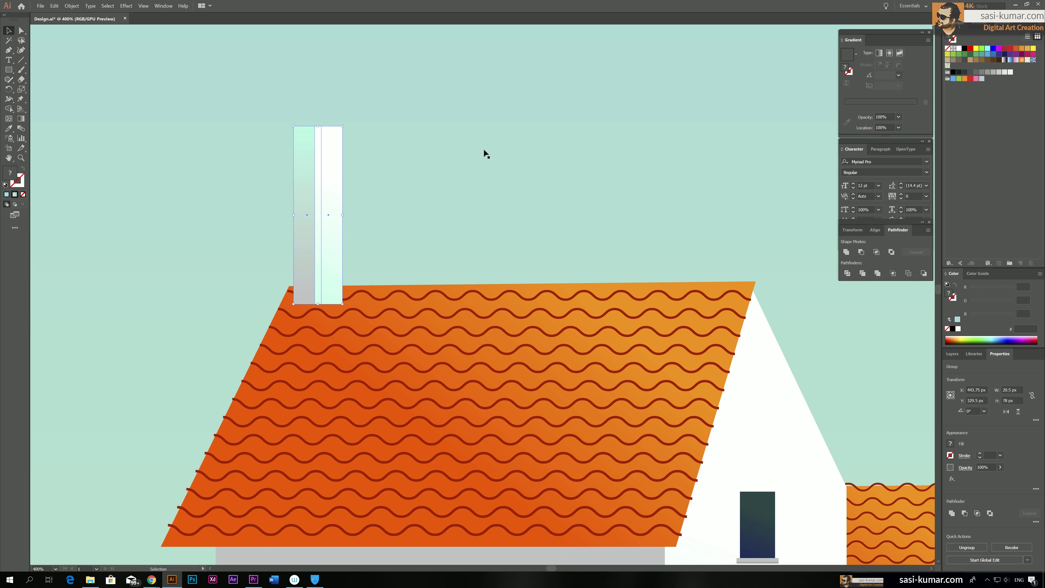
click(483, 150)
Draw a rectangle about 12 by 11 px over the top of the chimney's grey face
key(ctrl+plus)
key(ctrl+plus)
drag(272, 141, 806, 449)
drag(185, 202, 726, 394)
drag(368, 189, 865, 418)
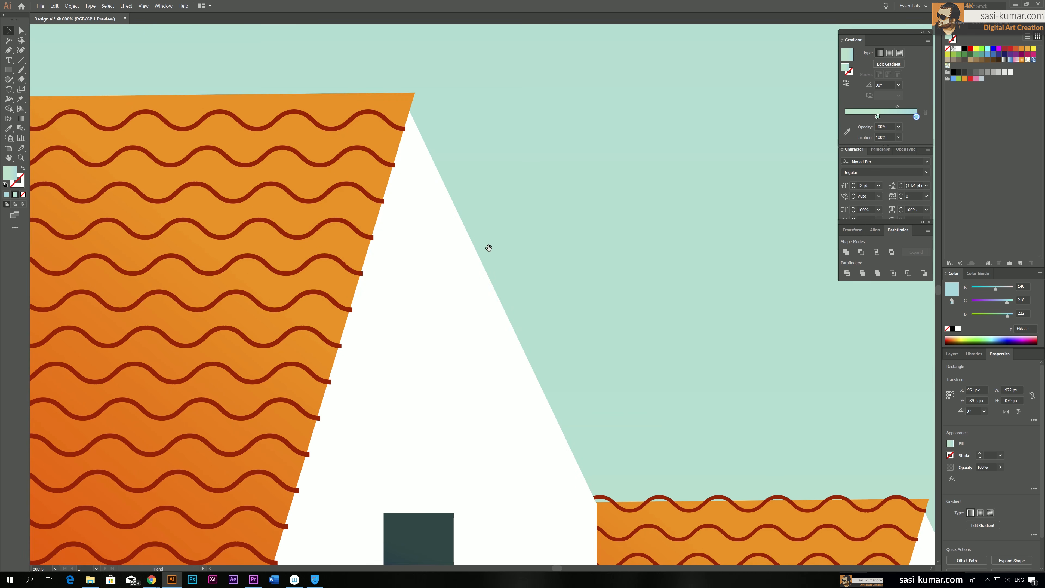
drag(206, 165, 803, 381)
drag(240, 126, 369, 250)
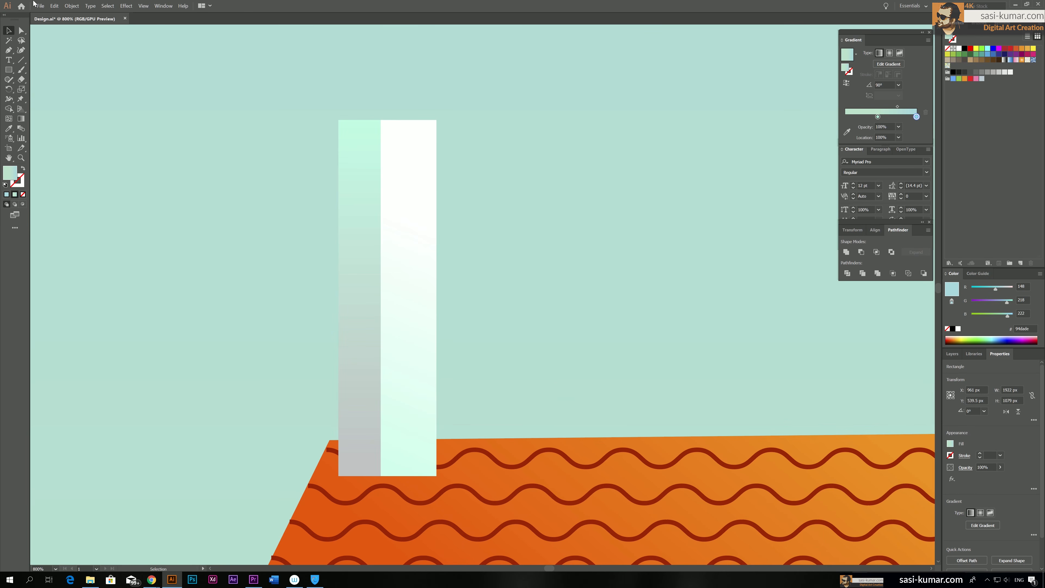
click(8, 70)
drag(322, 72, 379, 124)
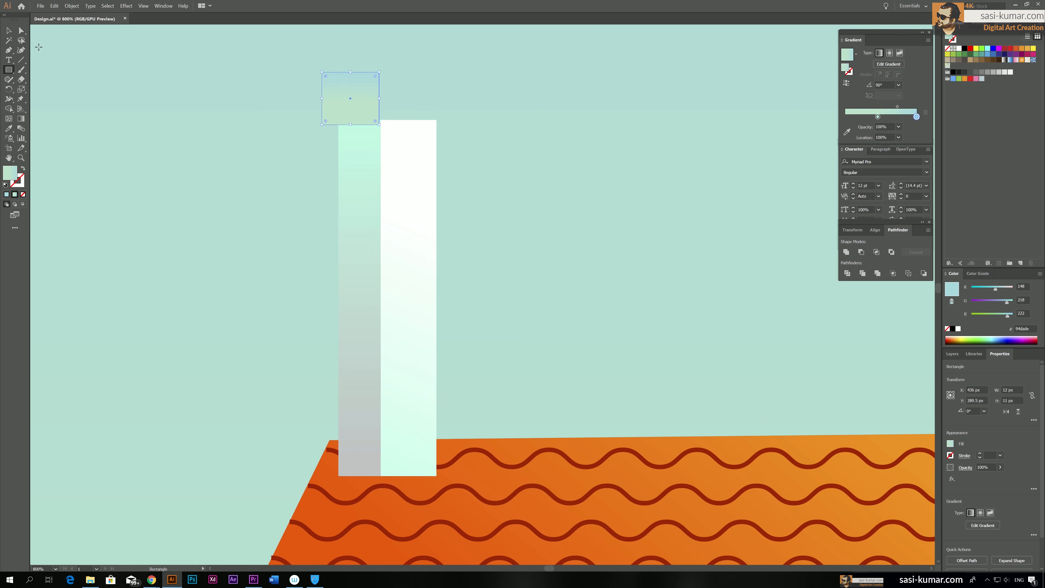
Slant the small rectangle into a parallelogram by shifting its two bottom corners left to an overall width of 18 px
click(8, 31)
click(21, 31)
click(322, 124)
shift+click(379, 124)
key(Left)
key(Left)
key(Left)
key(Left)
key(Left)
key(Left)
key(Right)
key(Right)
click(9, 31)
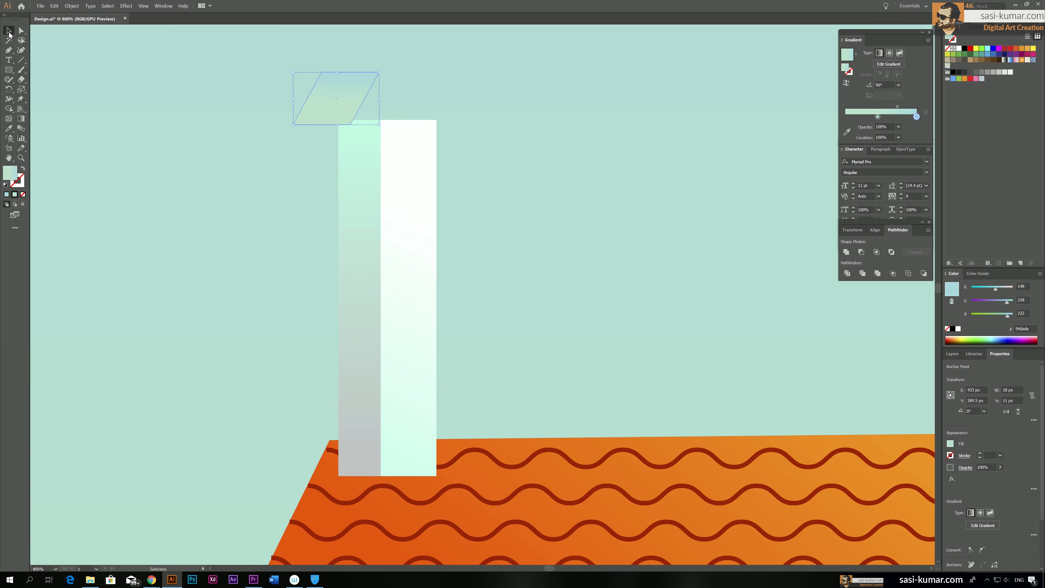
Fill the parallelogram with the roof's orange gradient and seat it on the chimney's grey face as a cap
key(o)
key(i)
click(476, 512)
key(v)
click(302, 73)
drag(340, 90, 361, 90)
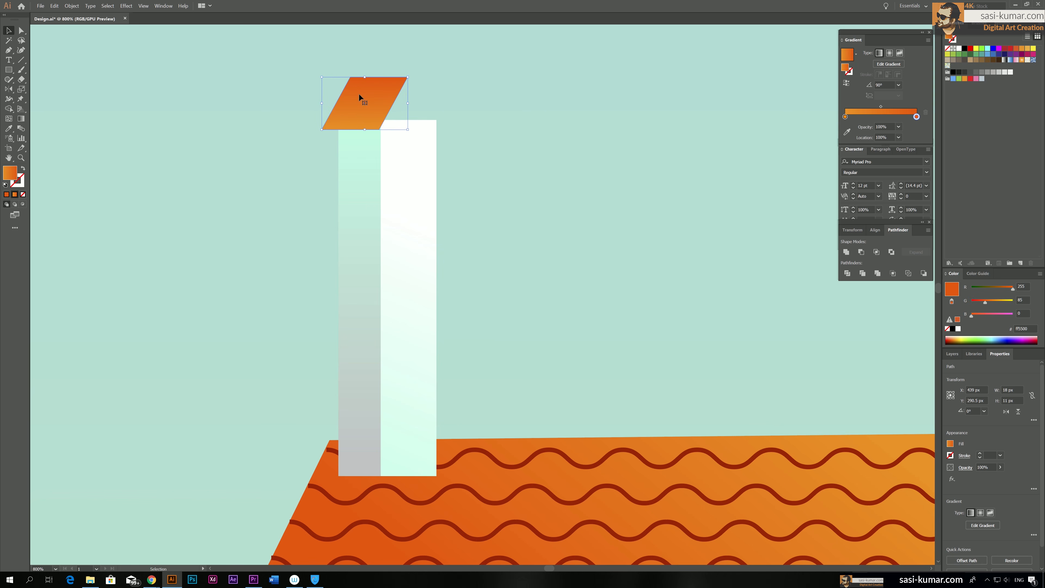
Slant the chimney cap's orange gradient to about -147° from its upper-right to its lower-left corner
key(g)
drag(396, 98, 337, 104)
drag(402, 75, 329, 120)
key(v)
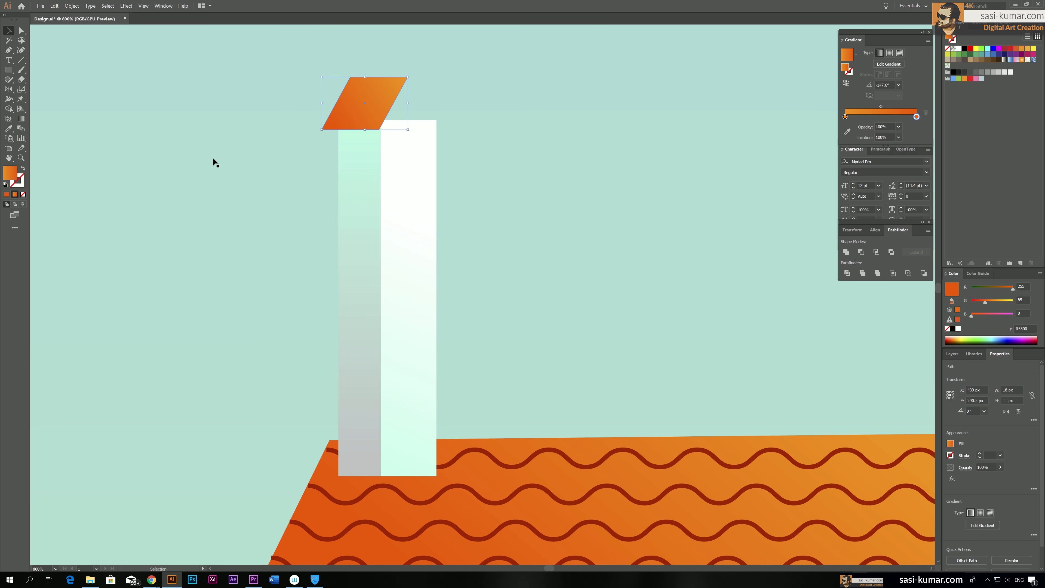
Isolate the chimney's white face and raise its upper-left corner to the cap's upper-right tip
click(430, 142)
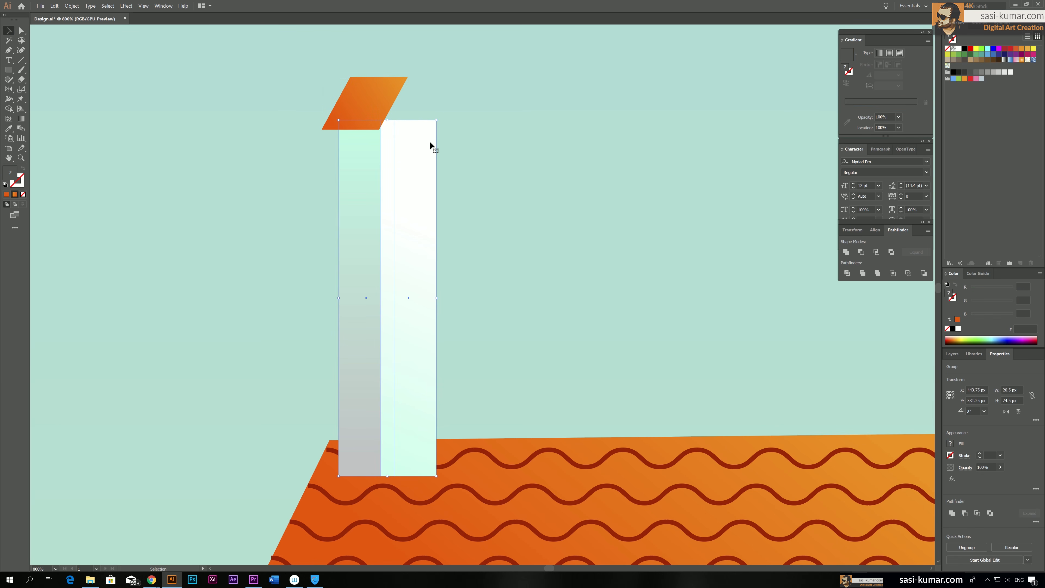
double_click(429, 169)
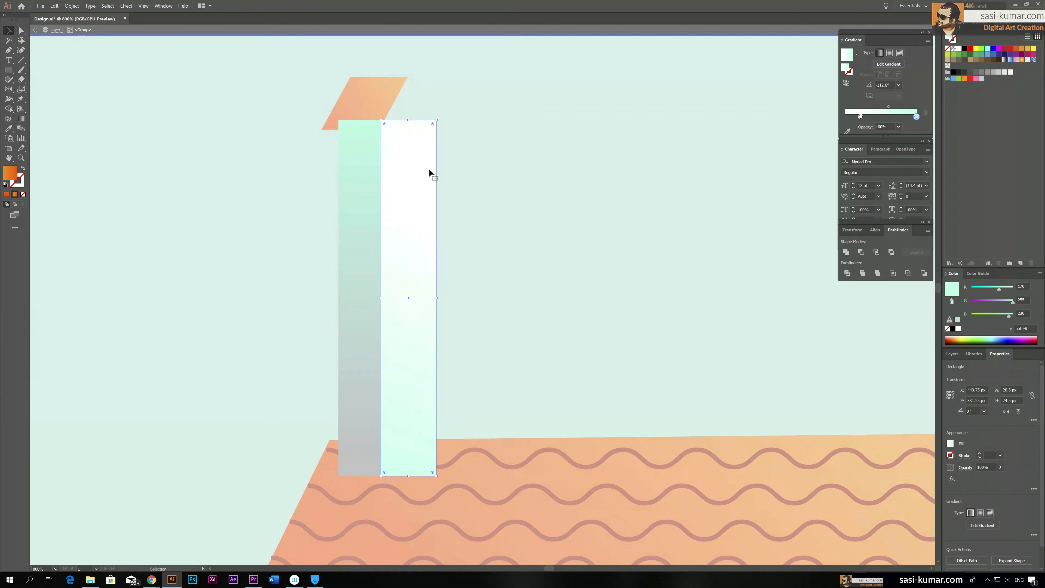
click(21, 31)
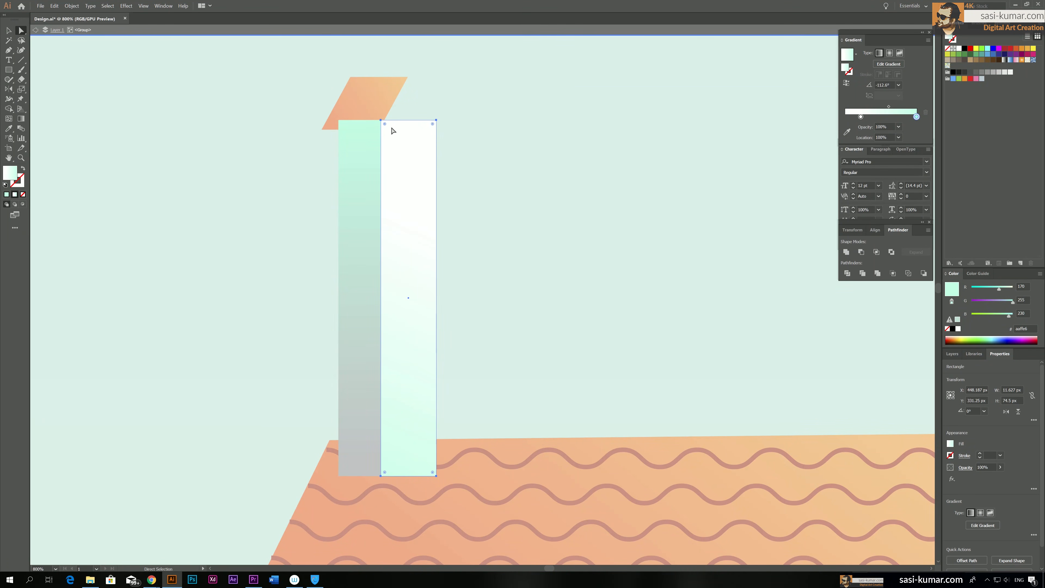
drag(381, 120, 405, 79)
Add an anchor point on the white face's left edge, align it with the cap's lower-right corner, and exit the group
drag(8, 50, 33, 62)
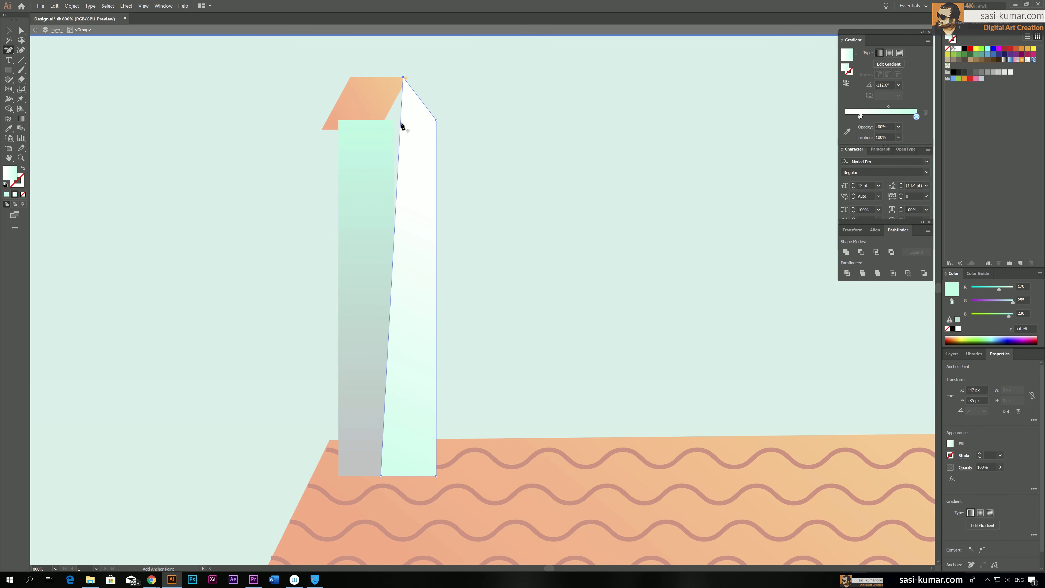
click(22, 30)
click(401, 124)
drag(401, 123, 381, 125)
click(264, 161)
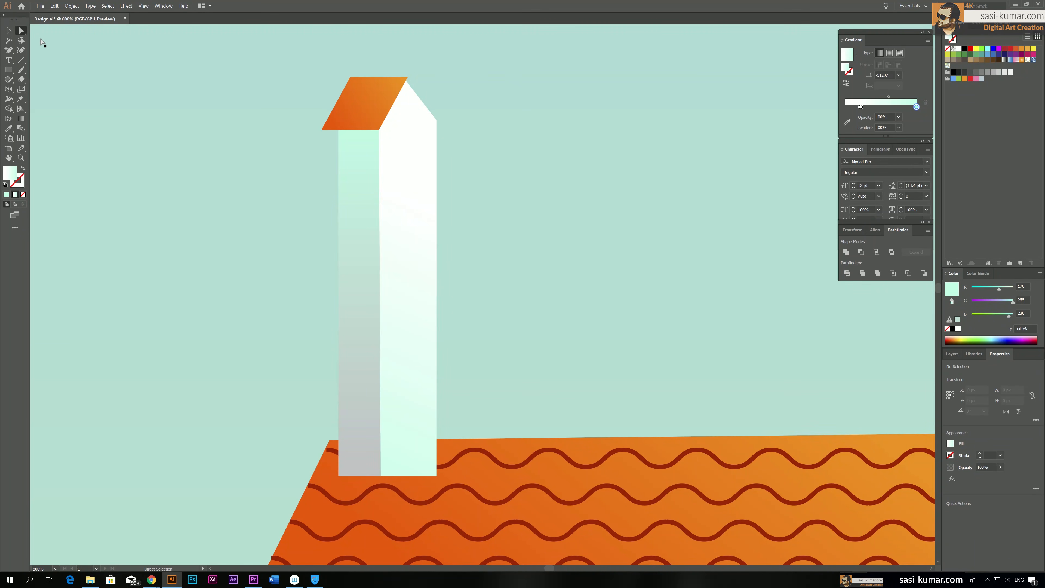
Draw a horizontal line about 12 px long across the cap's upper part and give it the roof waves' dark red stroke
click(8, 30)
click(381, 108)
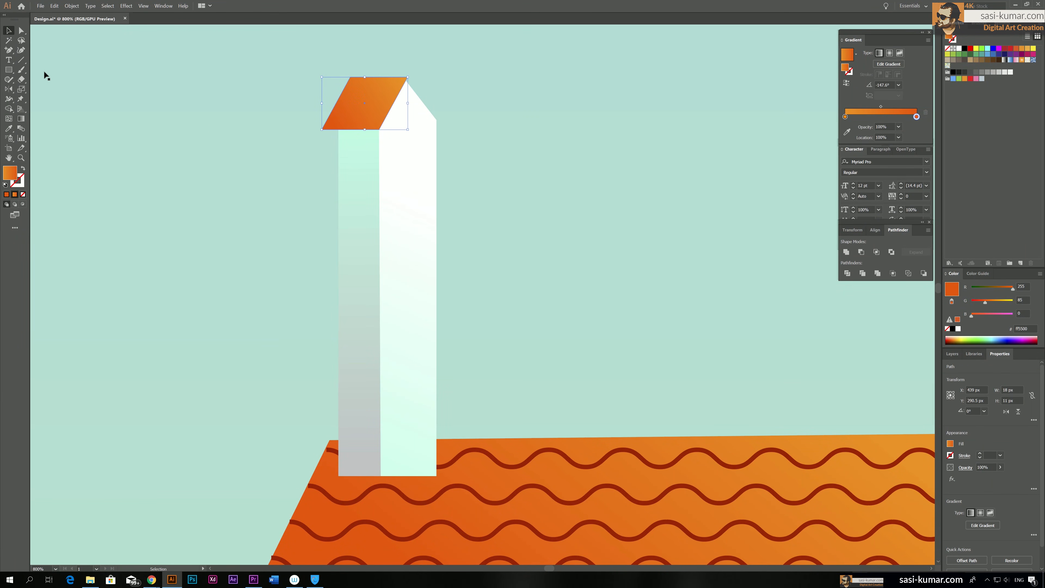
click(21, 61)
drag(402, 88, 403, 87)
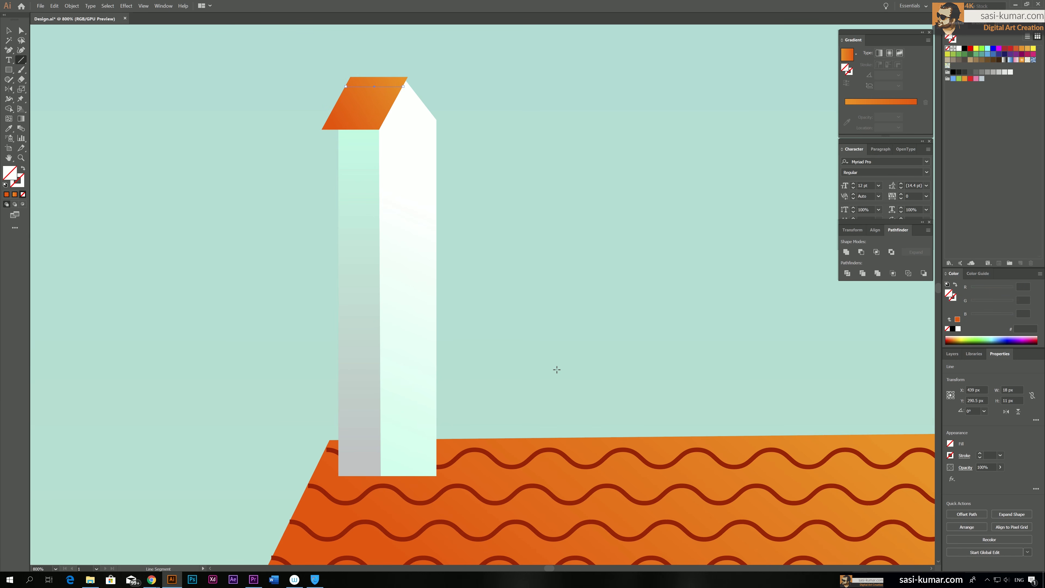
key(i)
click(571, 458)
click(567, 455)
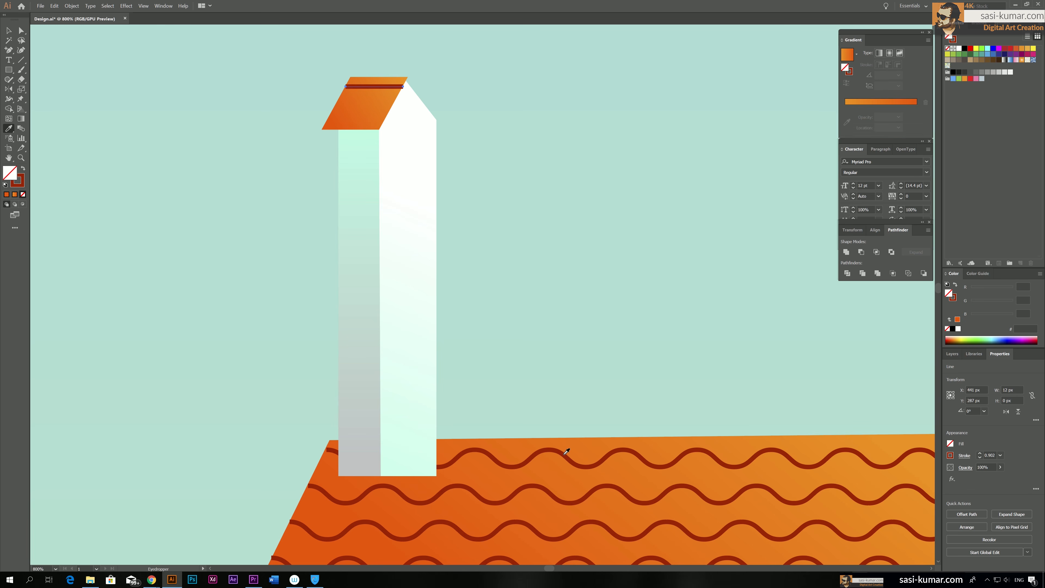
Thin the cap line's stroke to 0.25 pt and apply the last-used Zig Zag effect to it
click(9, 31)
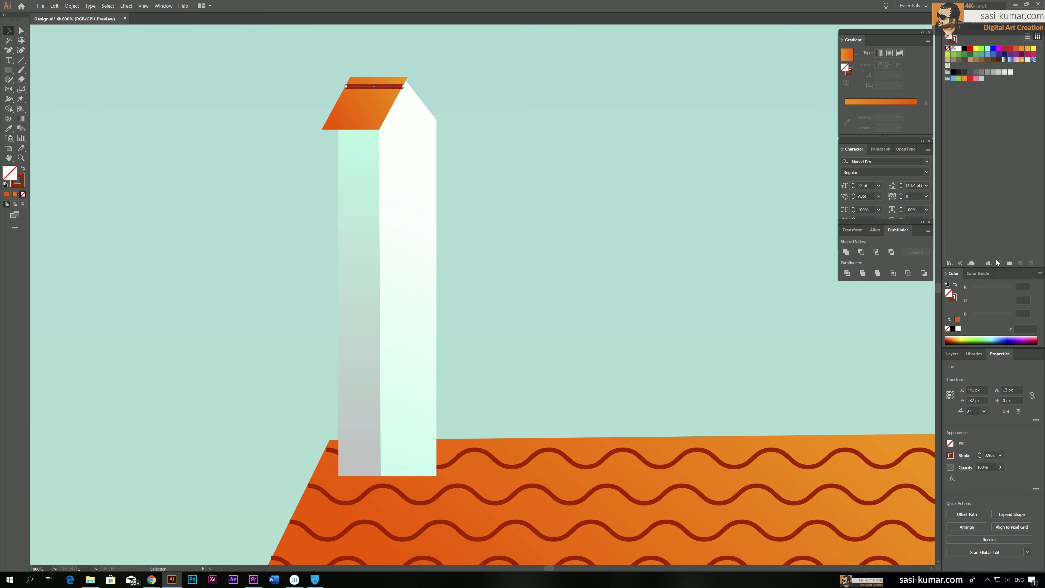
click(989, 455)
text(0.25)
key(Return)
click(126, 6)
click(130, 14)
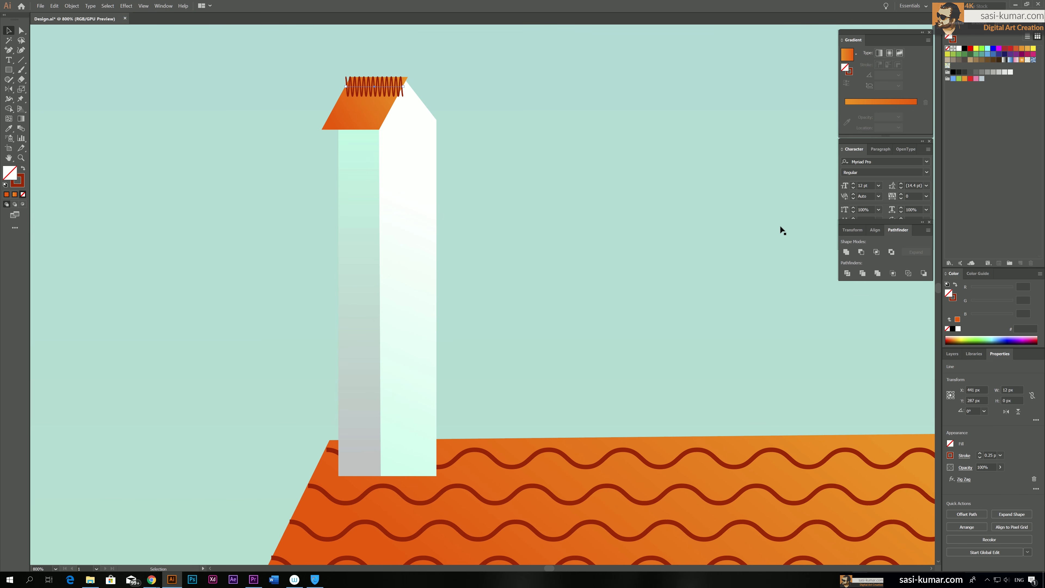
Edit the cap line's Zig Zag effect from its appearance settings to 1 ridge per segment
scroll(734, 207, up, 1)
scroll(733, 207, up, 5)
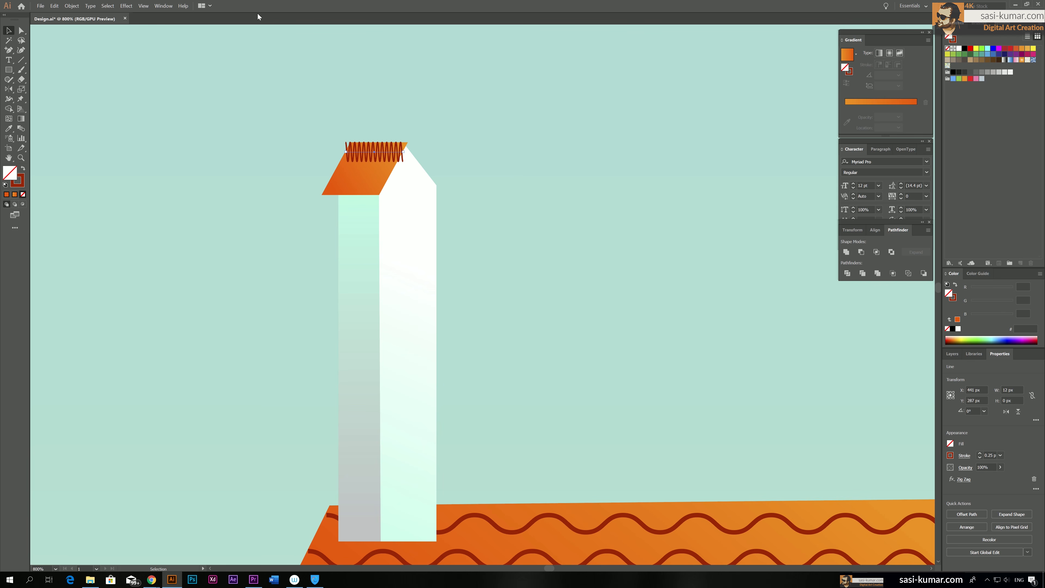
click(160, 6)
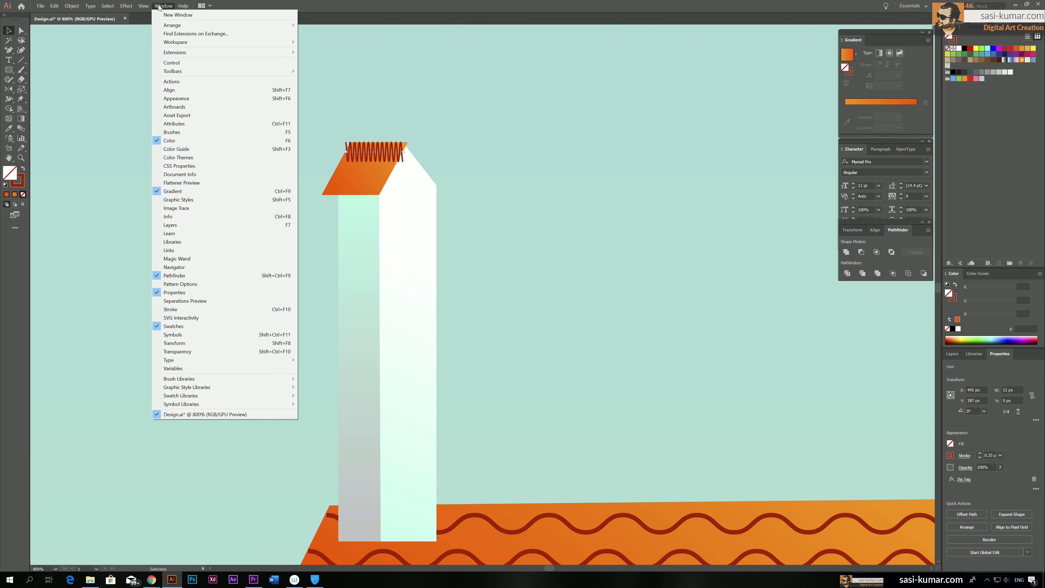
click(187, 99)
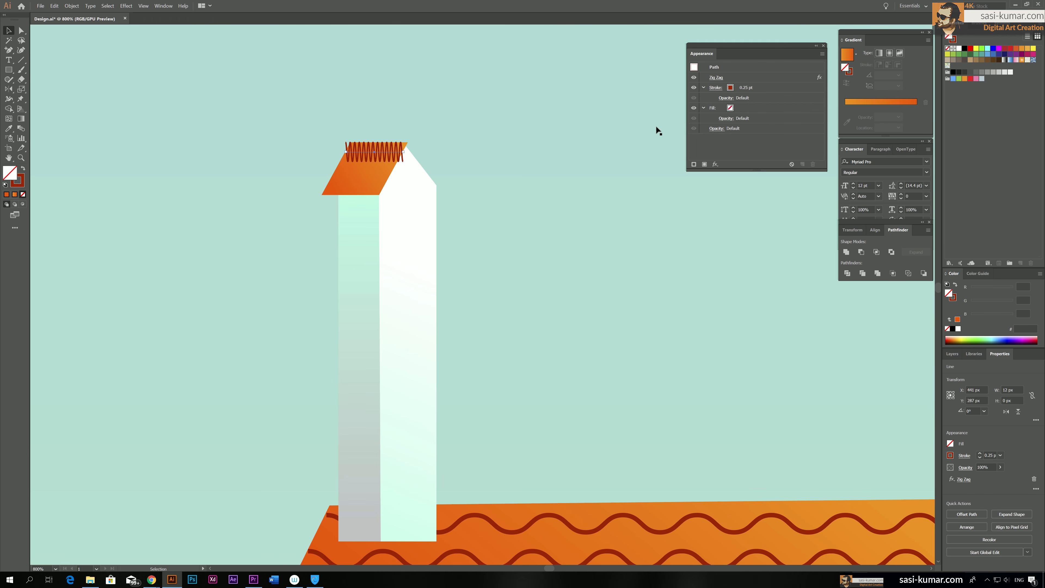
click(717, 77)
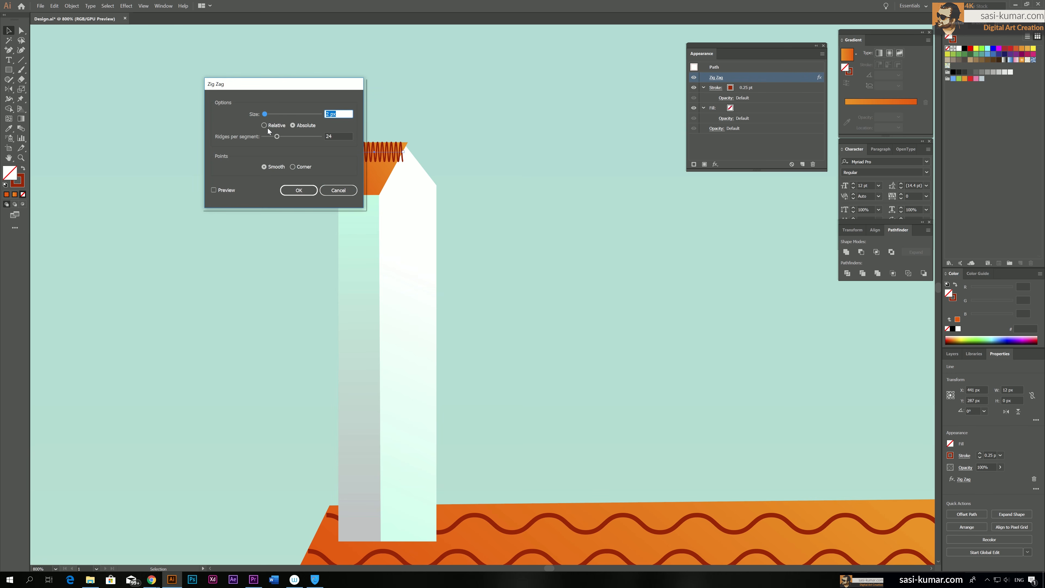
drag(272, 140, 269, 139)
click(218, 191)
drag(263, 138, 262, 138)
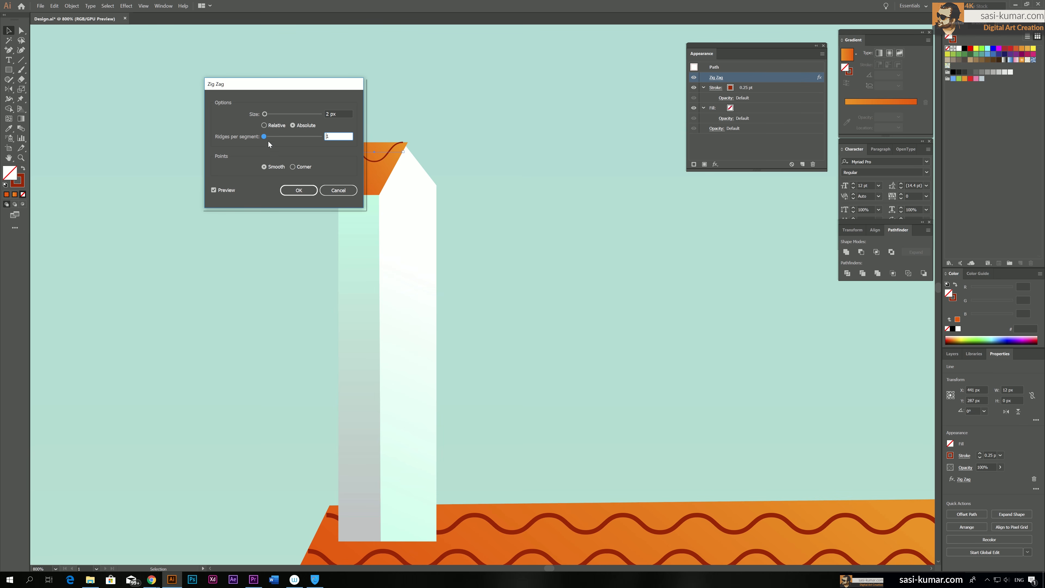
click(309, 191)
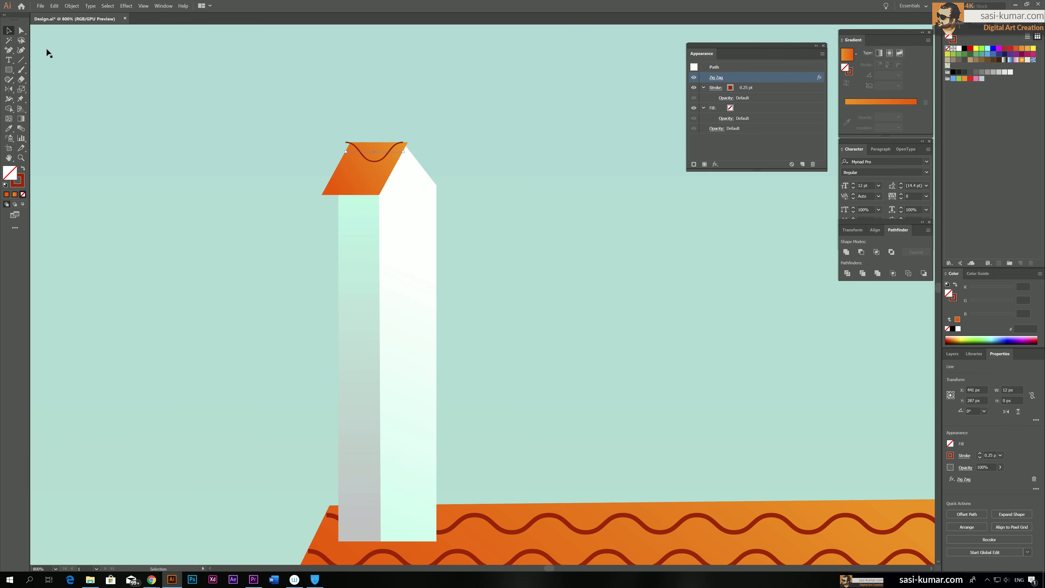
Expand the wavy line's appearance, copy it to the lower part of the chimney cap, and deselect it
click(275, 88)
click(382, 159)
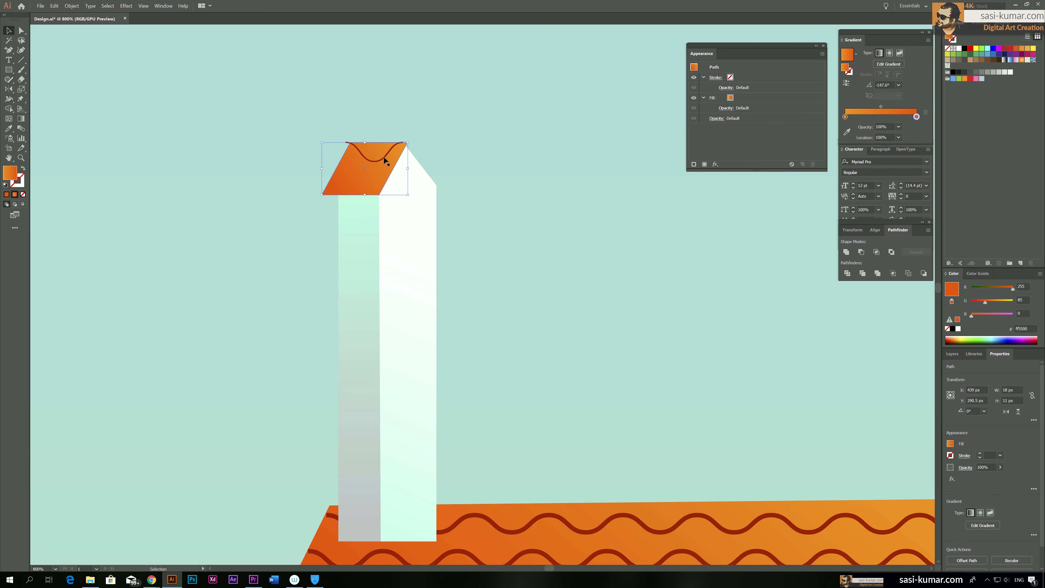
click(385, 158)
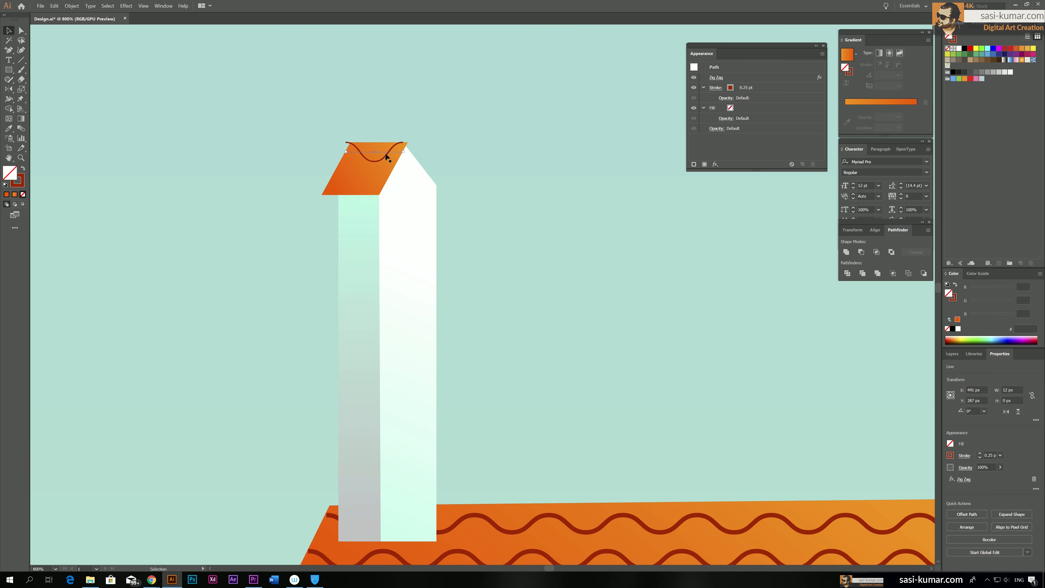
click(71, 6)
click(95, 95)
drag(375, 162, 376, 188)
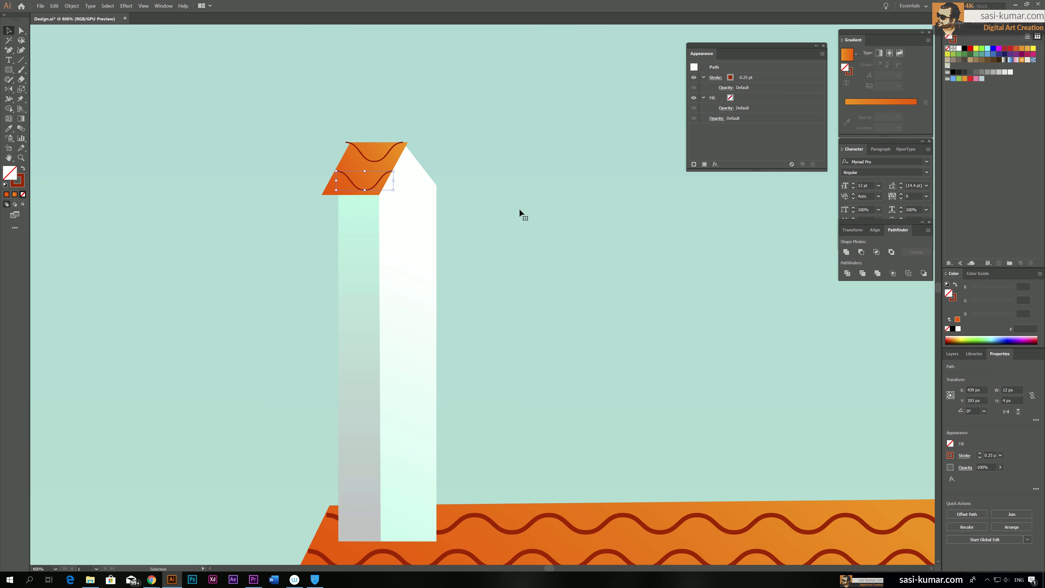
click(277, 108)
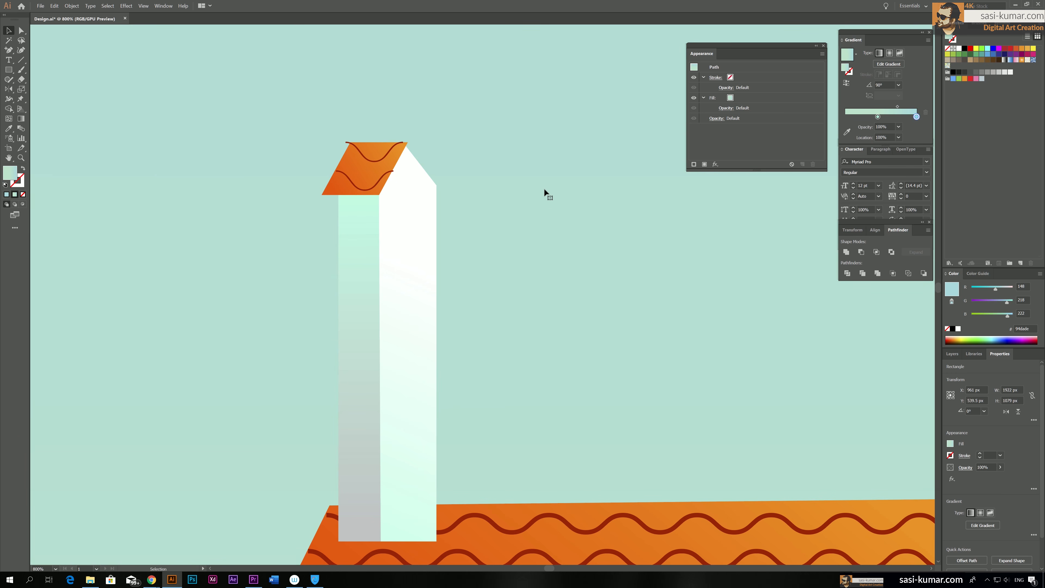
key(ctrl+0)
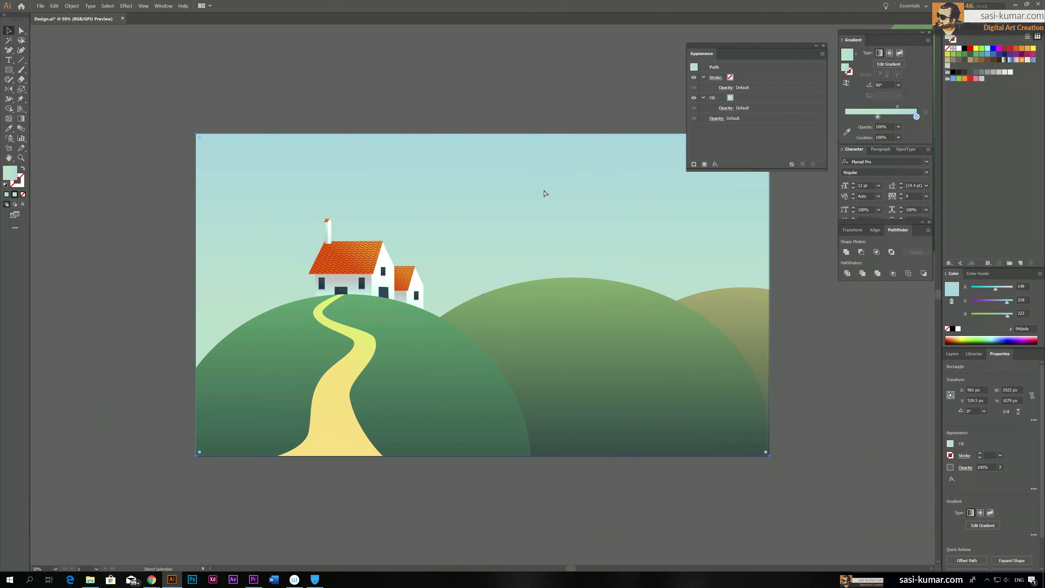
click(537, 145)
key(ctrl+equal)
key(ctrl+equal)
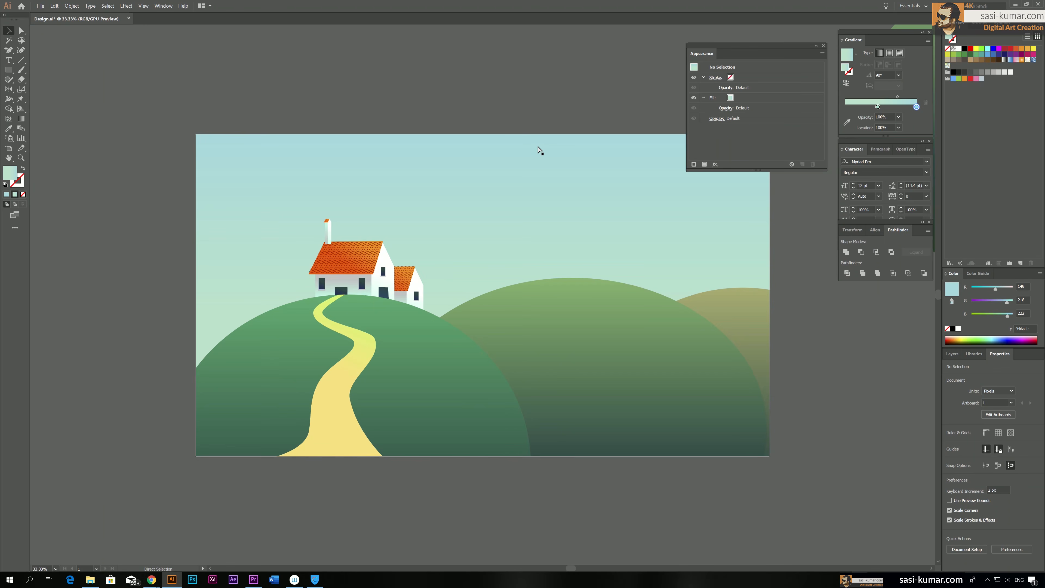
key(a)
click(327, 163)
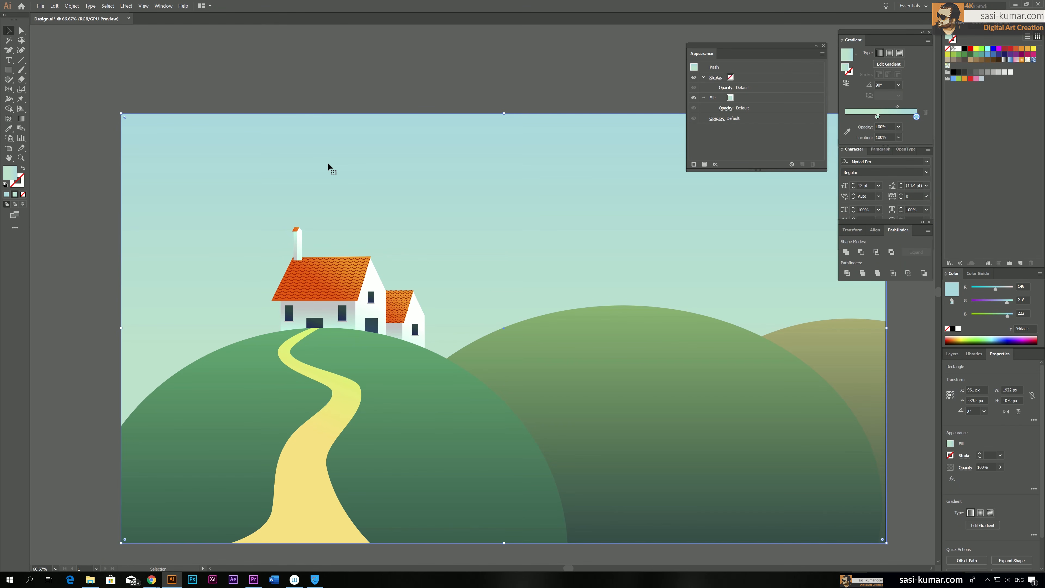
Group the chimney's walls, orange cap and wavy lines together, and deselect the group
key(v)
key(ctrl+shift+a)
drag(340, 248, 340, 249)
key(ctrl+g)
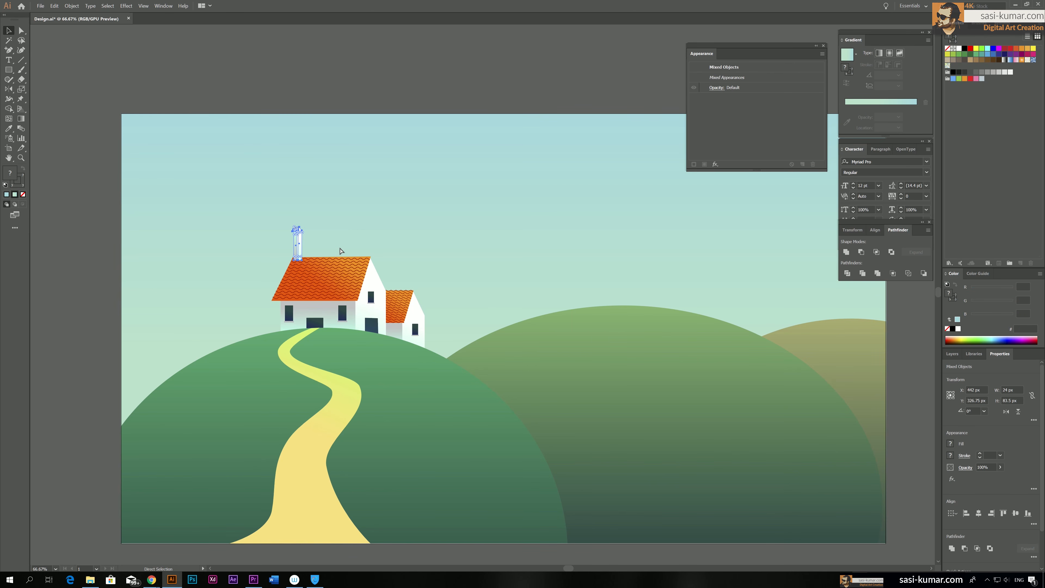
click(336, 95)
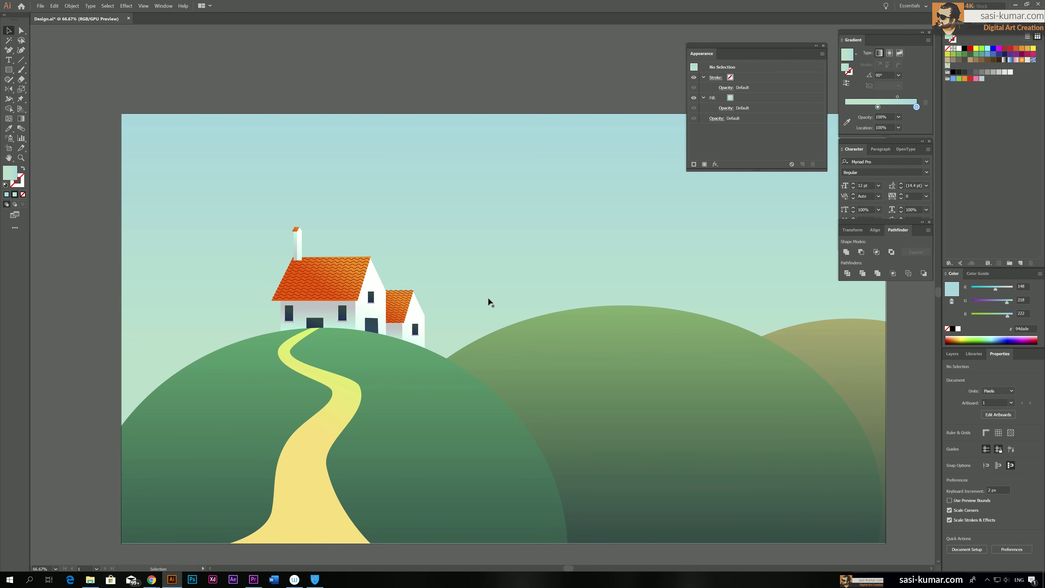
Select both house sections with their roofs, doors, windows and chimney, and combine them into one group
click(379, 300)
click(492, 315)
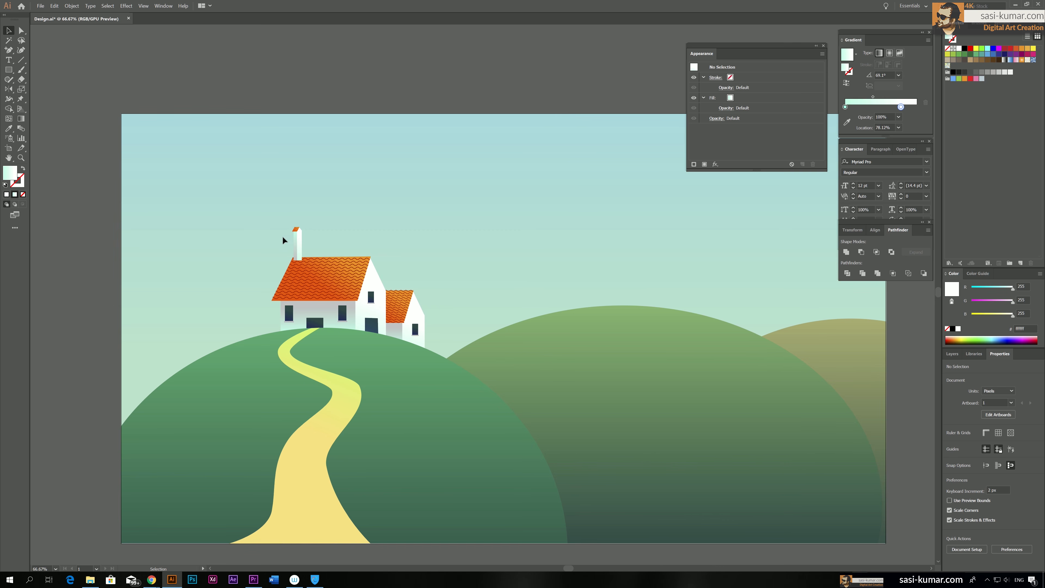
drag(455, 326, 455, 327)
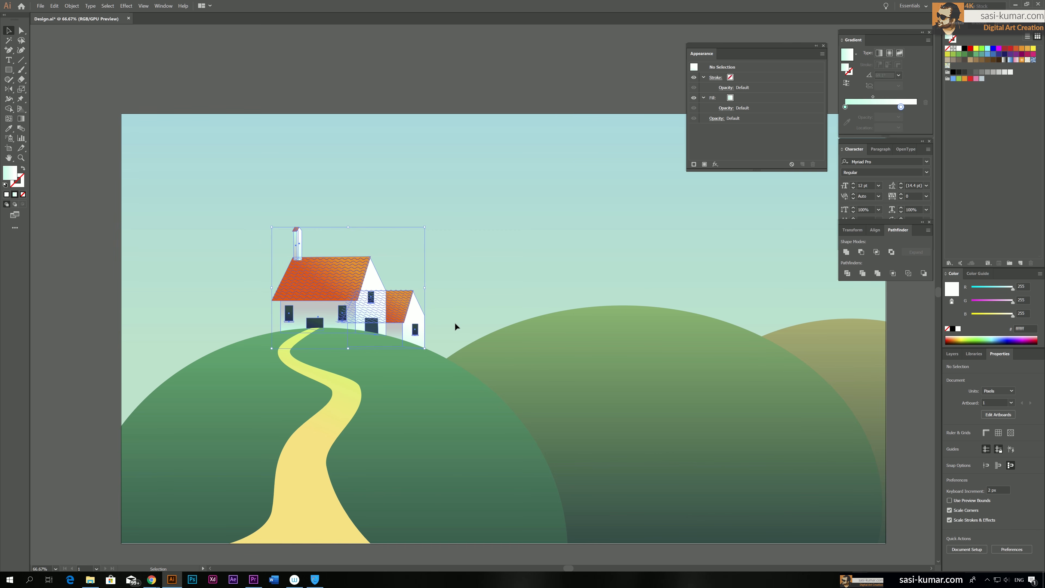
key(a)
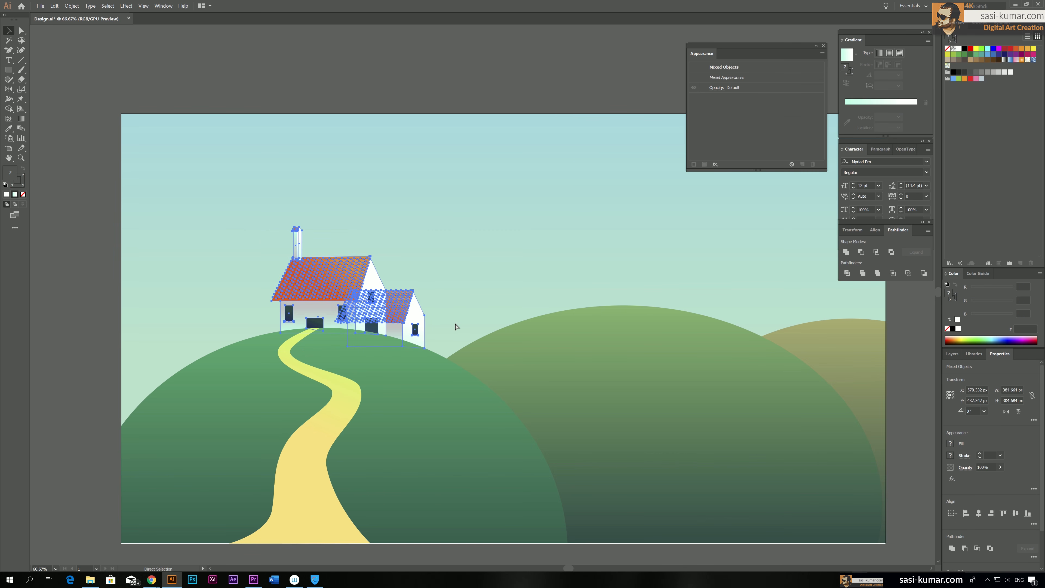
key(ctrl+g)
key(v)
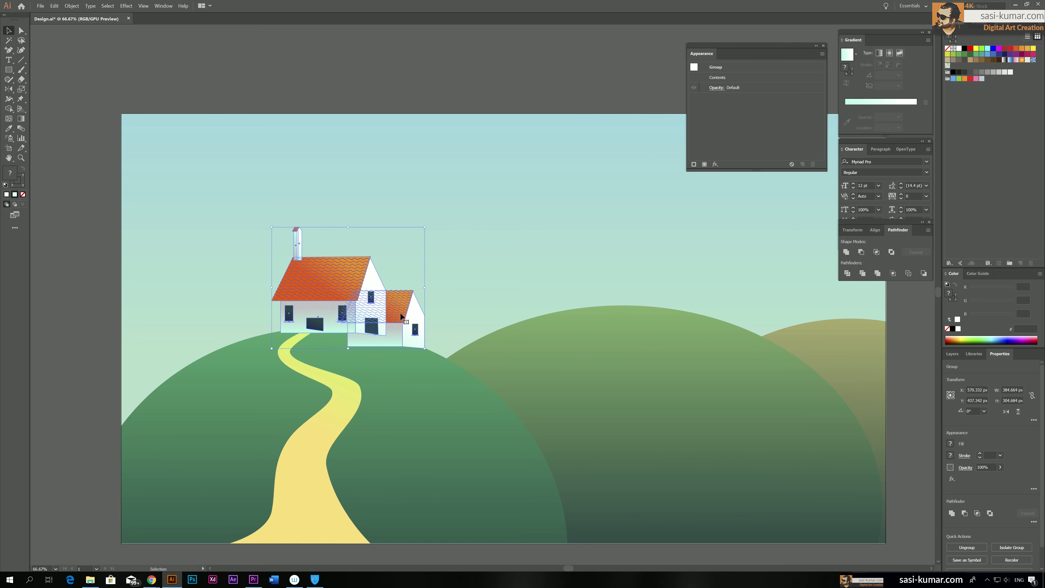
Send the house group backward behind the front green hill and deselect it
key(a)
key(ctrl+bracketleft)
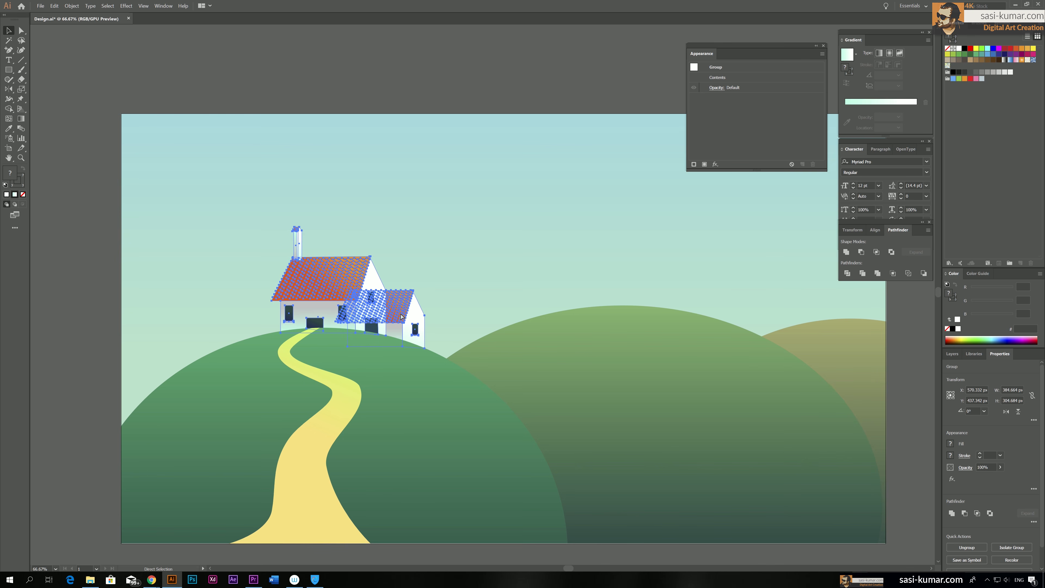
key(v)
click(409, 85)
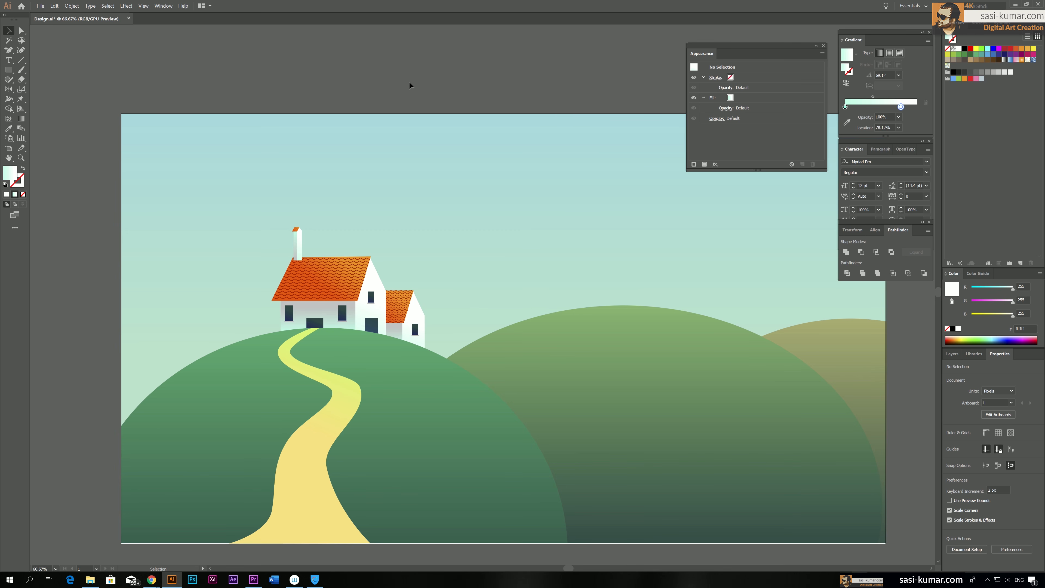
Isolate the house group and the chimney group nested inside it for editing
key(ctrl+minus)
drag(409, 80, 393, 83)
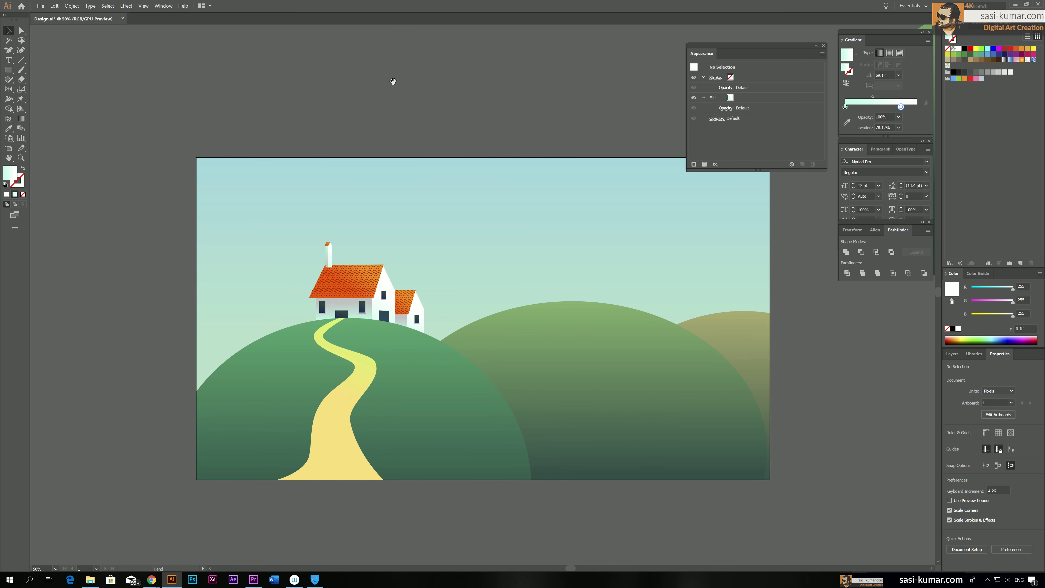
key(ctrl+plus)
key(ctrl+plus)
key(ctrl+plus)
key(ctrl+plus)
drag(393, 82, 655, 332)
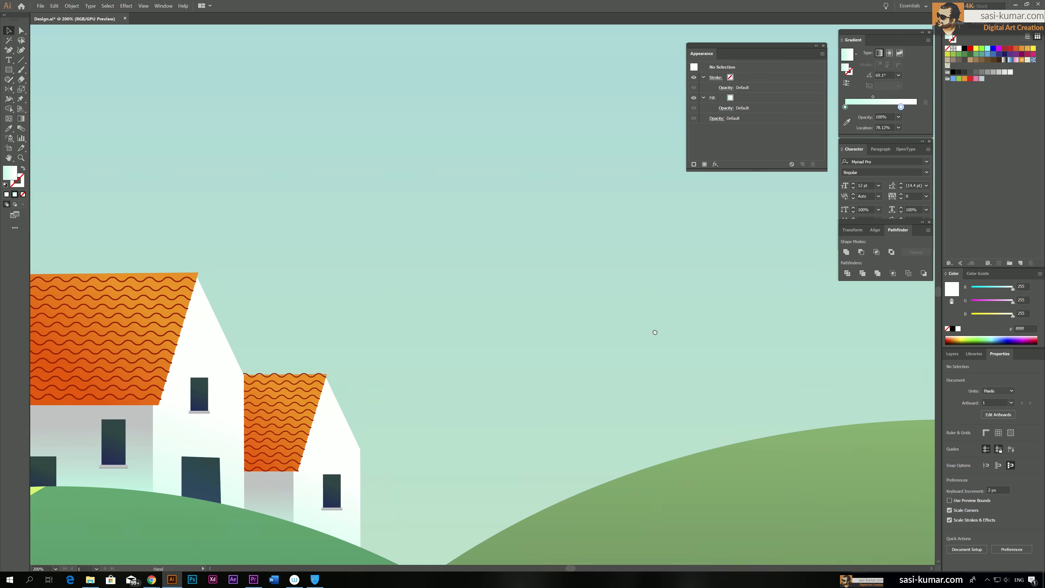
drag(382, 348, 713, 266)
drag(357, 207, 187, 77)
double_click(283, 147)
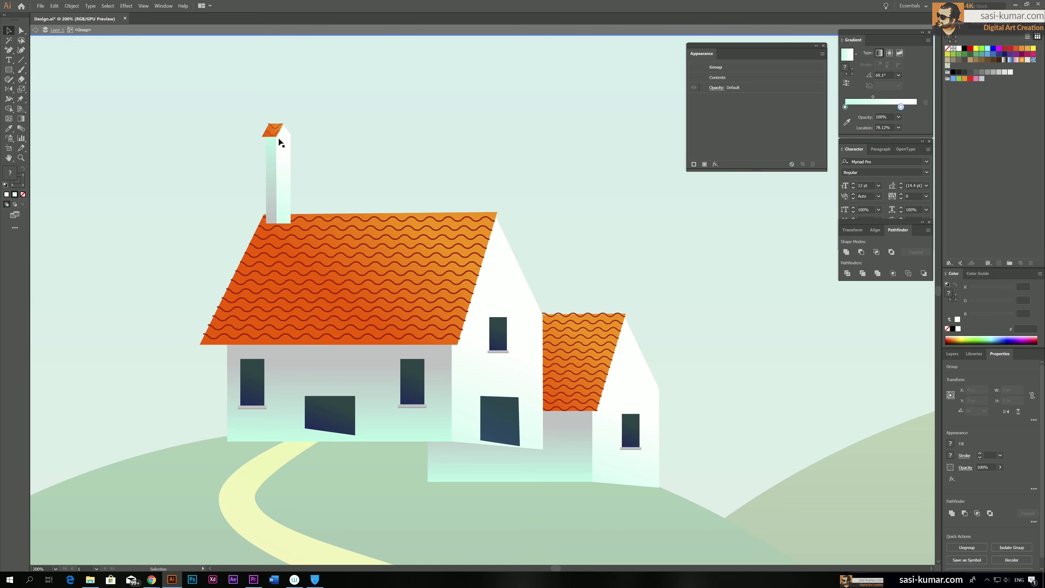
double_click(283, 146)
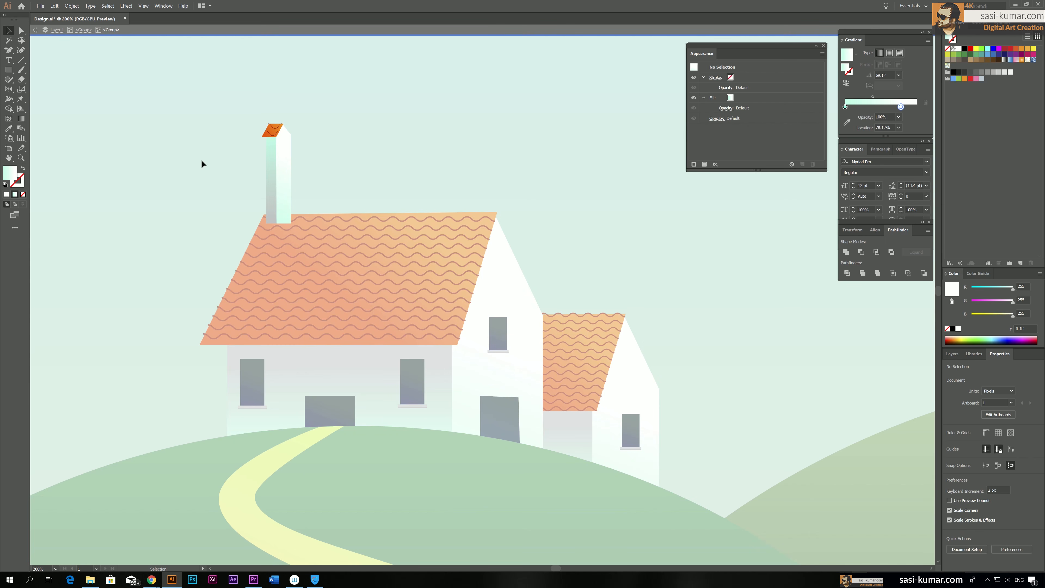
Draw a closed window shape with a pointed top on the chimney's white front face using the Pen tool
click(10, 50)
click(43, 50)
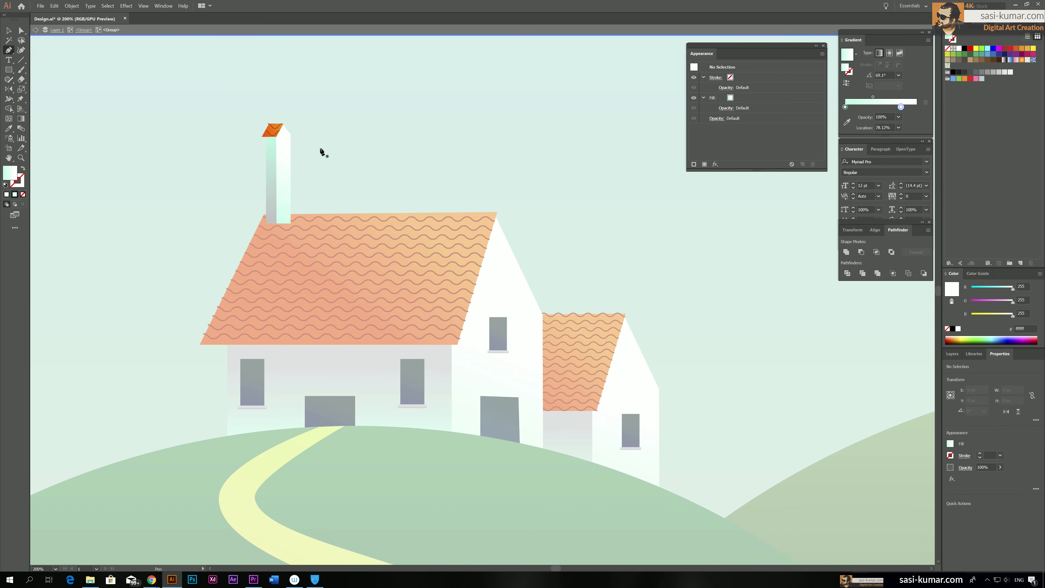
click(282, 130)
click(280, 139)
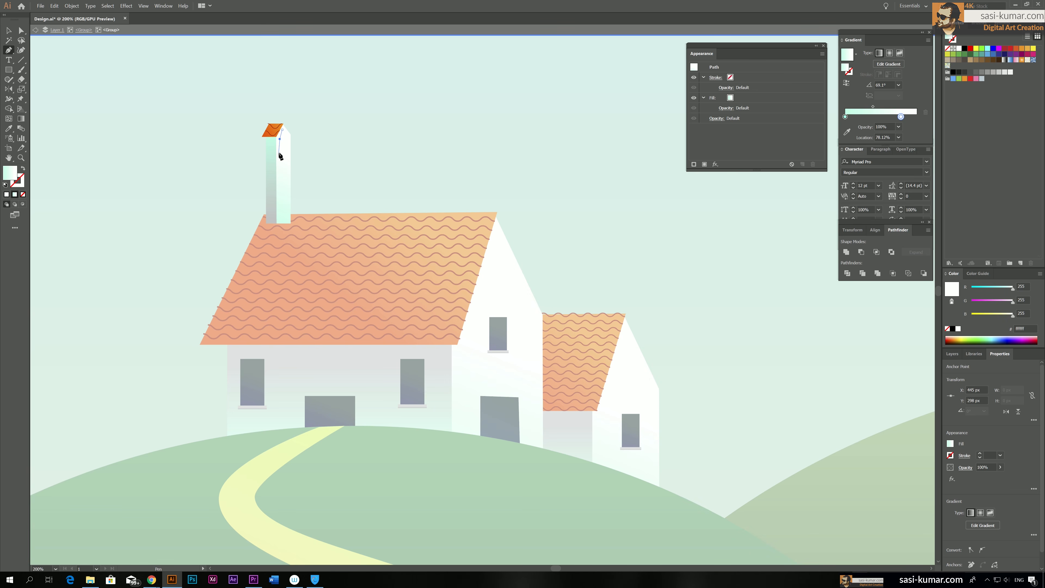
click(280, 148)
click(289, 149)
click(289, 139)
click(283, 130)
Give the chimney window the dark blue-green gradient of the house windows and leave group isolation
click(22, 31)
key(i)
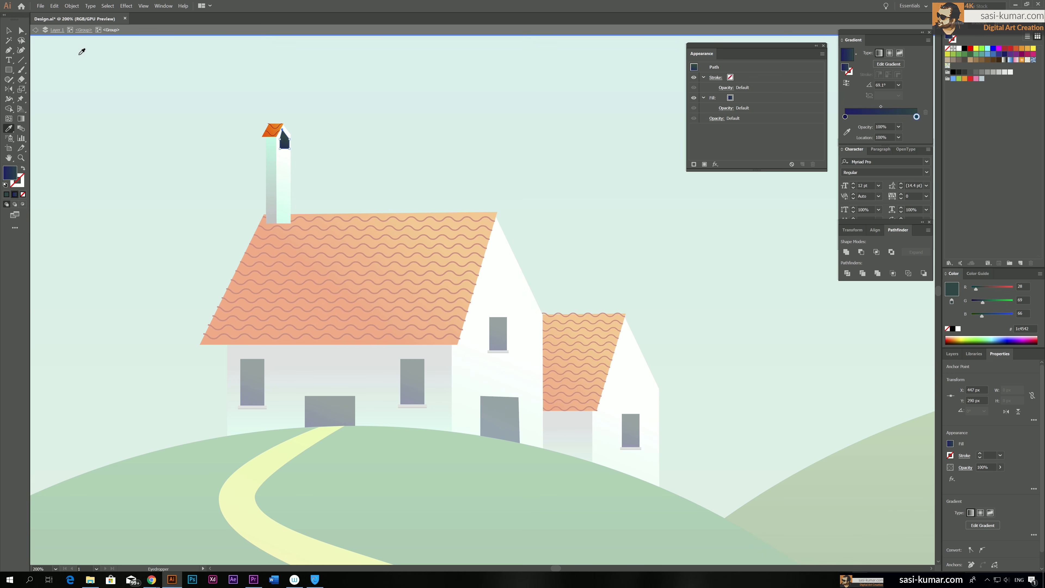
click(9, 30)
click(397, 170)
double_click(397, 170)
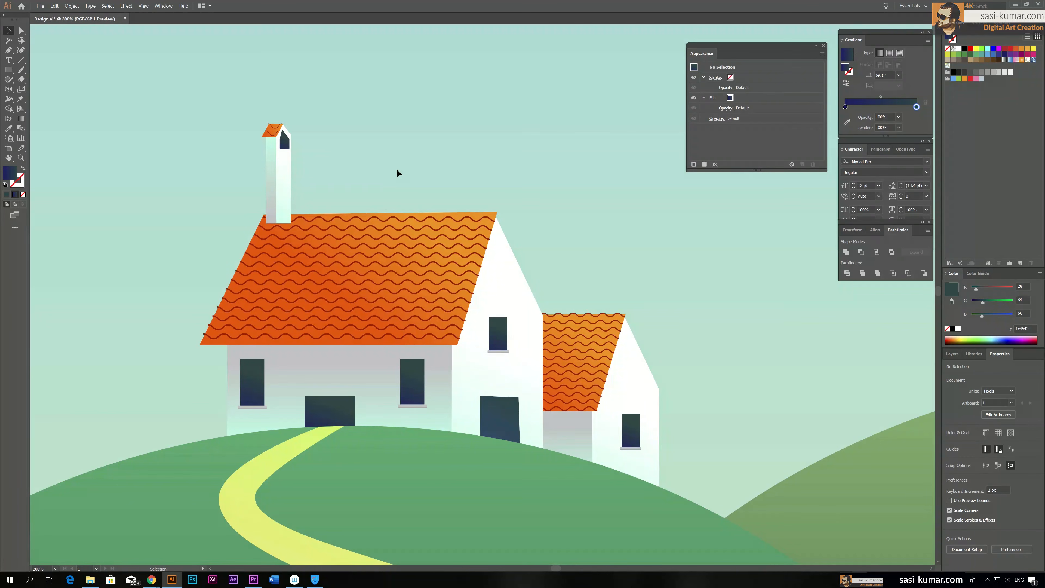
Shrink the chimney window and place it centrally under the chimney's peak, working inside the isolated chimney group
scroll(396, 169, up, 3)
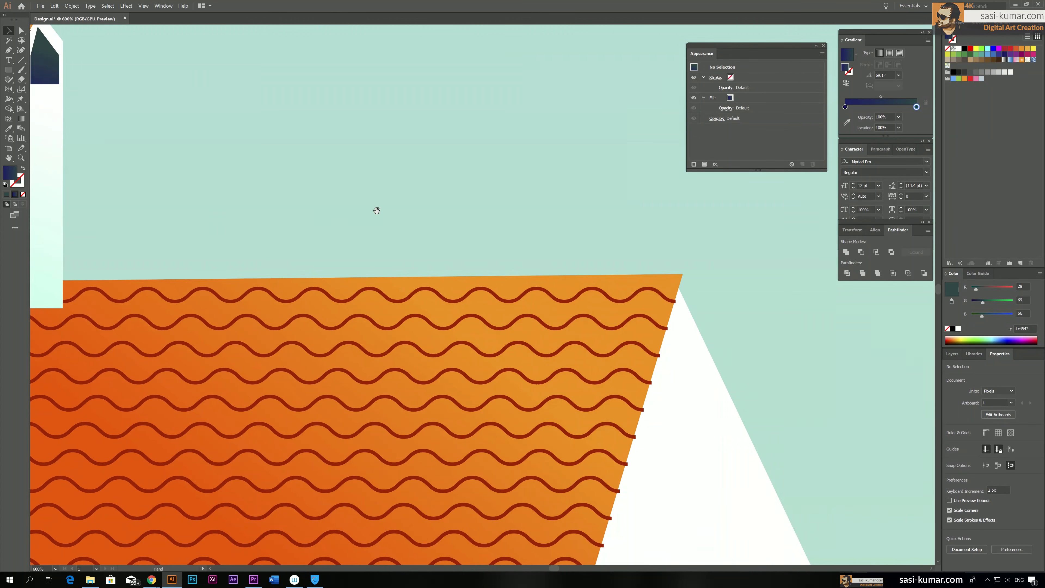
drag(377, 211, 484, 350)
click(280, 258)
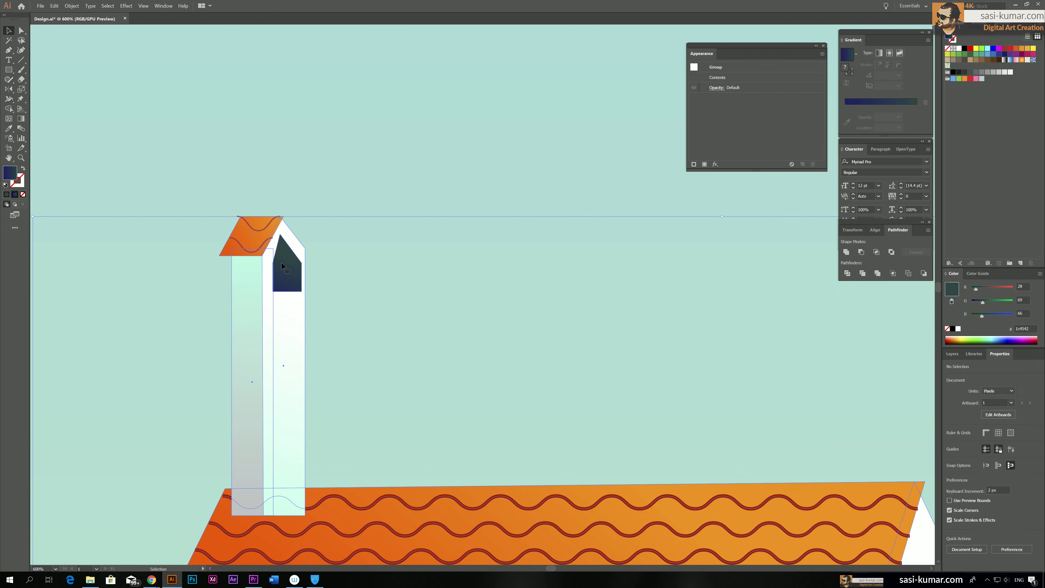
double_click(288, 270)
double_click(291, 278)
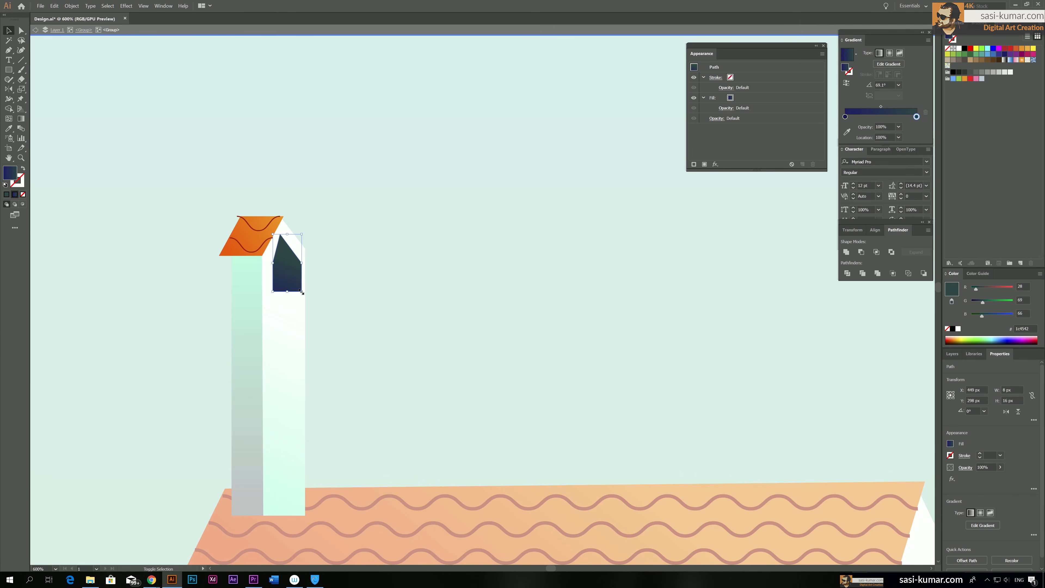
drag(293, 282, 283, 259)
double_click(399, 263)
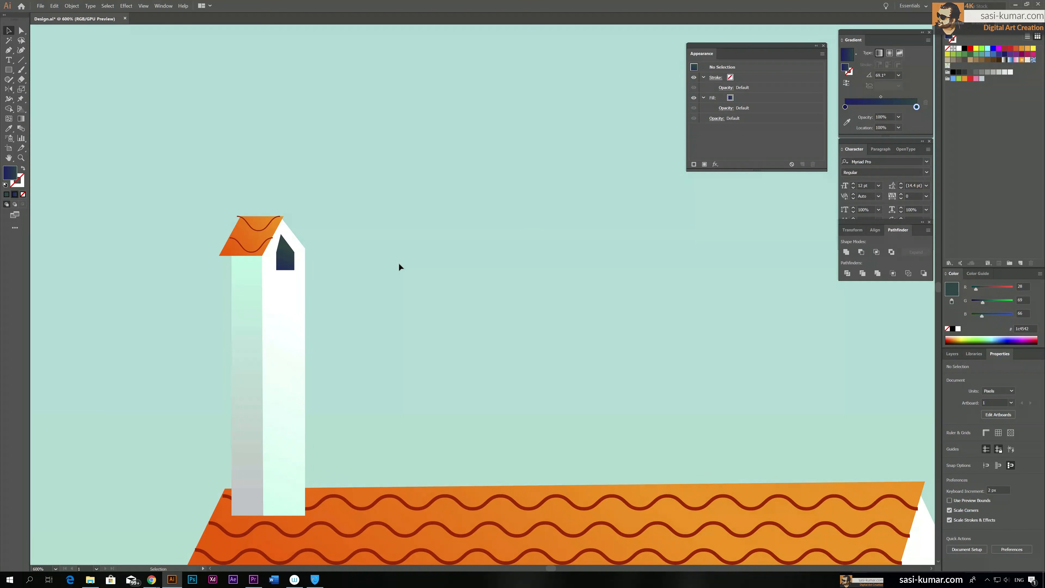
Draw a rounded rectangle about 167 px wide and 385 px high in the sky beside the house
key(ctrl+minus)
key(ctrl+minus)
key(ctrl+minus)
key(ctrl+minus)
key(ctrl+minus)
key(ctrl+minus)
drag(620, 399, 509, 301)
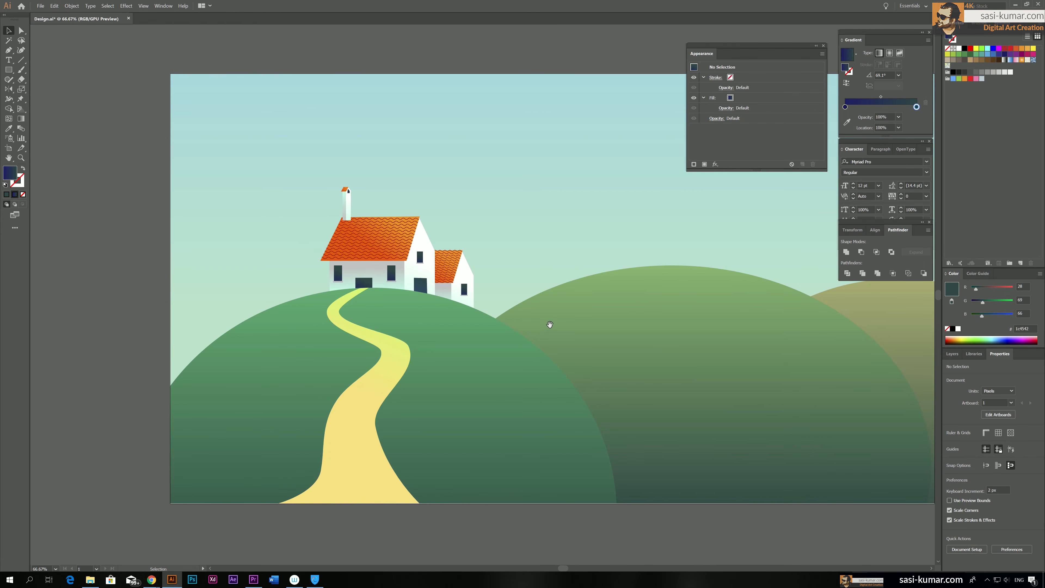
drag(548, 327, 459, 306)
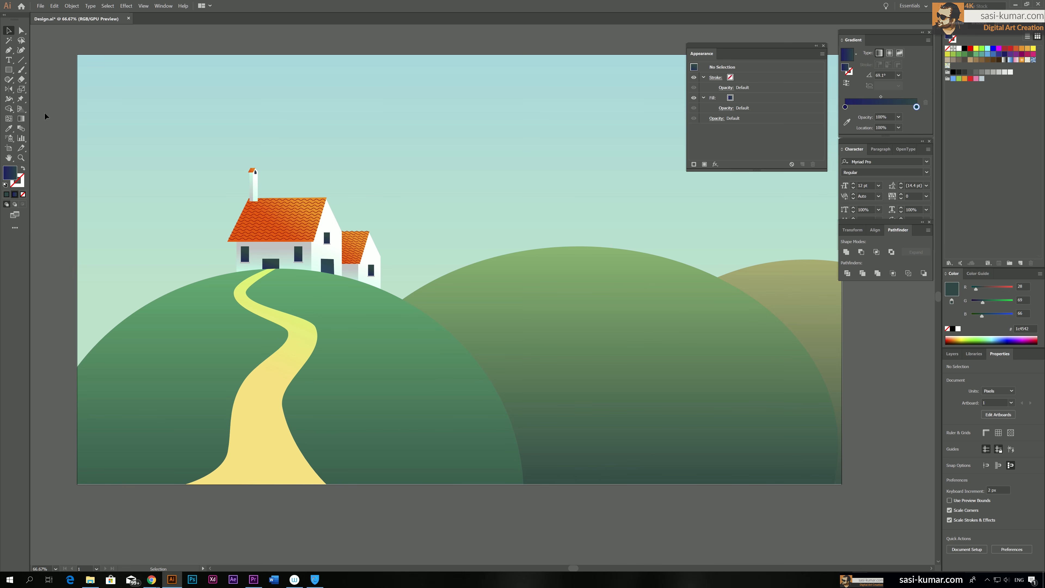
click(9, 70)
click(9, 70)
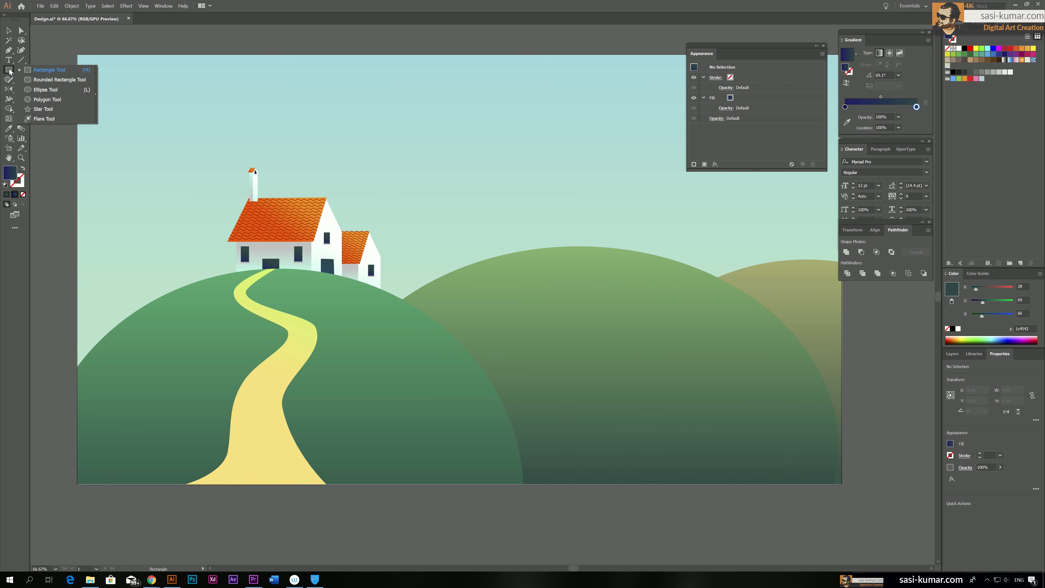
click(29, 83)
drag(401, 99, 468, 252)
key(a)
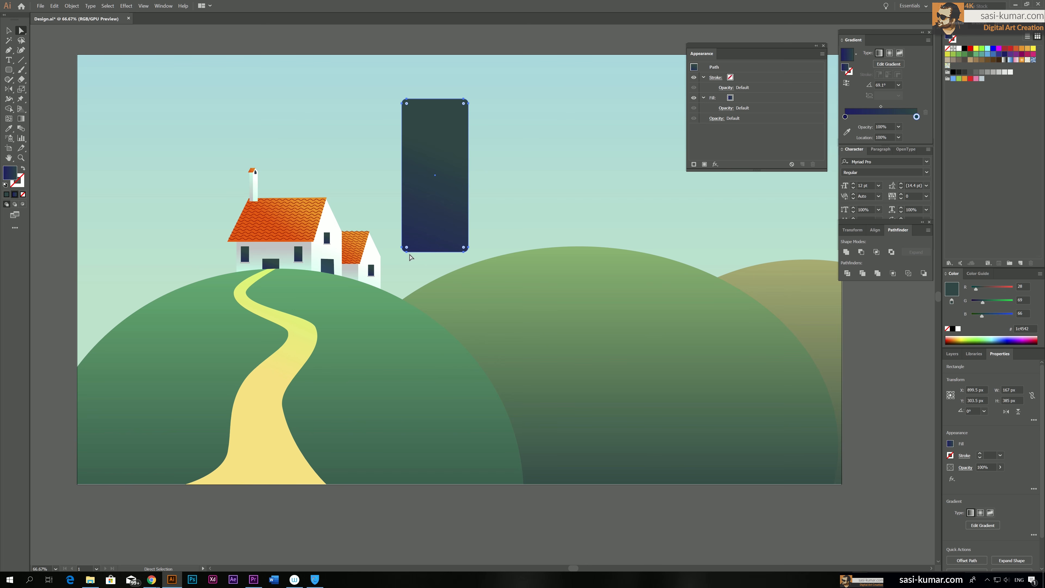
Taper the rounded rectangle by moving its two lower corners outward until the base is about 229 px wide
click(402, 250)
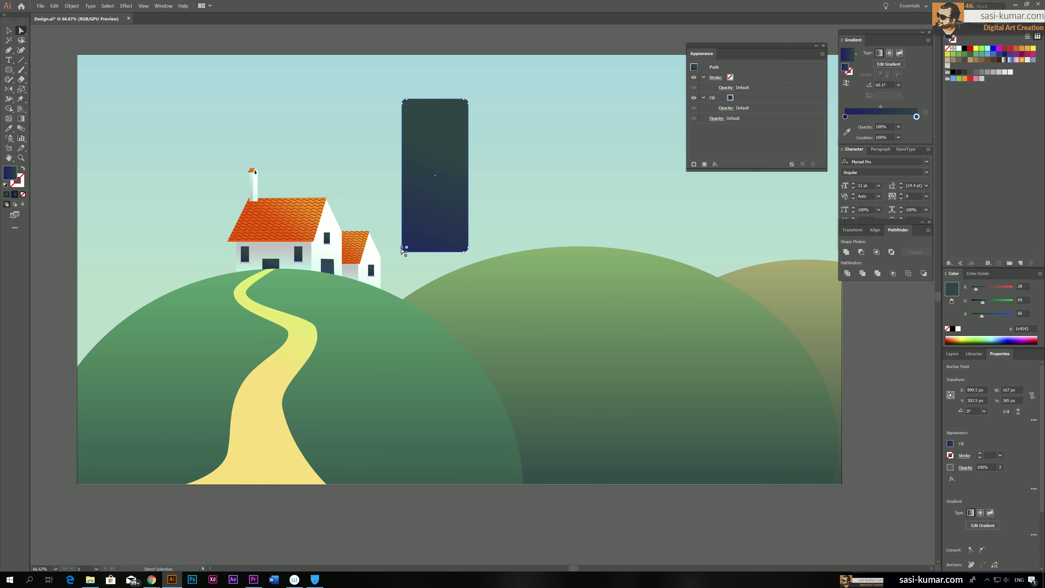
key(Left)
key(Left)
key(Left)
key(Left)
key(Left)
key(Left)
key(Left)
key(Left)
key(Left)
key(Left)
key(Left)
key(Left)
key(Left)
key(Left)
key(Left)
key(Left)
key(Left)
key(Left)
key(Left)
key(Left)
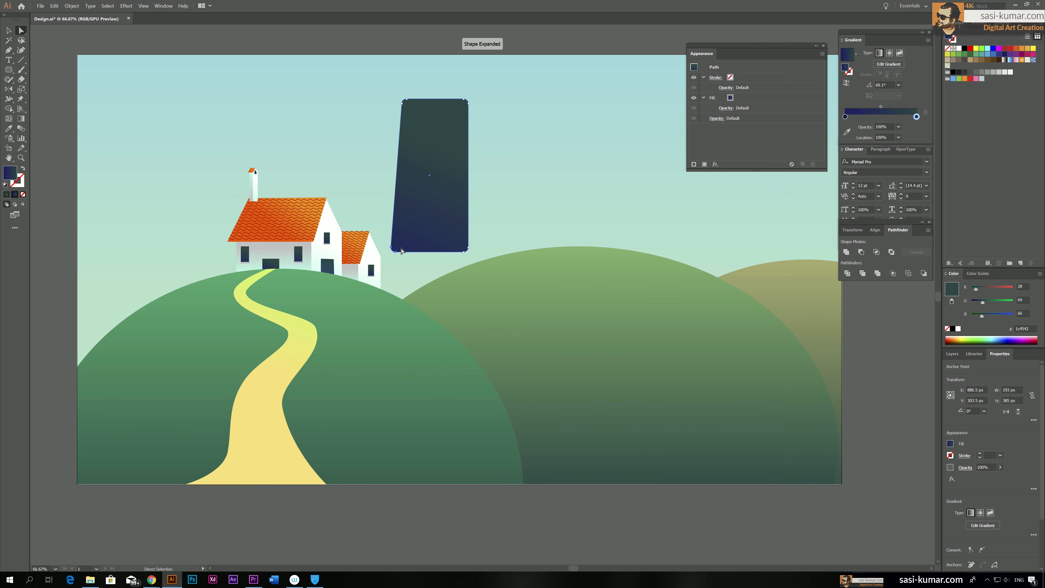
click(469, 249)
key(Right)
key(Right)
key(Right)
key(Right)
key(Right)
key(Right)
key(Right)
key(Right)
key(Right)
key(Right)
key(Right)
key(Right)
key(Right)
key(Right)
key(Right)
key(Right)
key(Right)
key(Right)
key(Right)
key(Right)
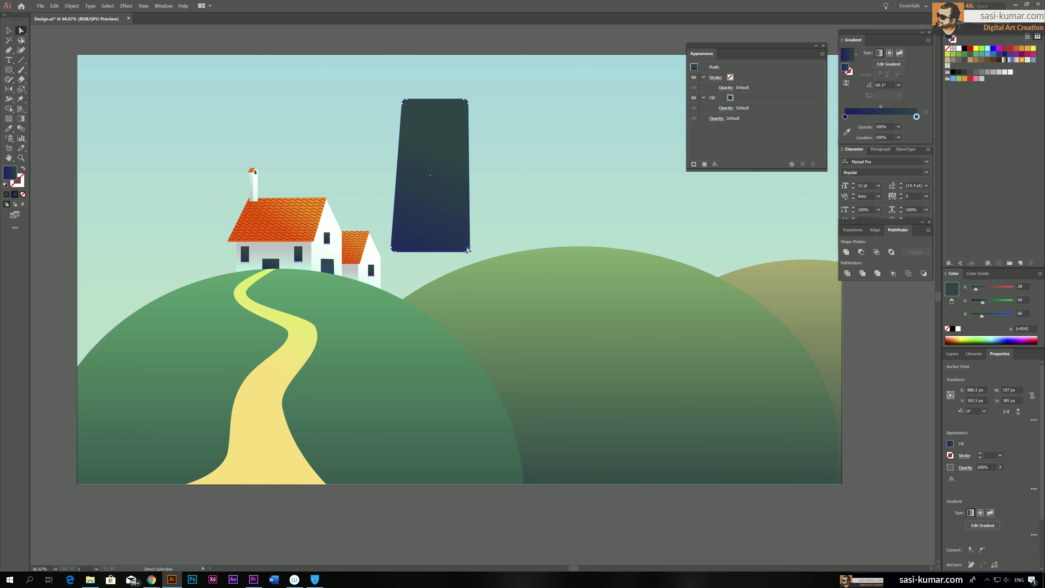
key(Right)
key(Right)
key(Right)
key(Right)
key(Right)
key(Right)
key(Right)
key(Right)
key(Right)
key(Right)
key(Right)
key(Right)
key(Right)
key(Right)
key(Right)
Delete the tapered rounded rectangle from the sky
click(411, 108)
click(401, 103)
shift+click(407, 99)
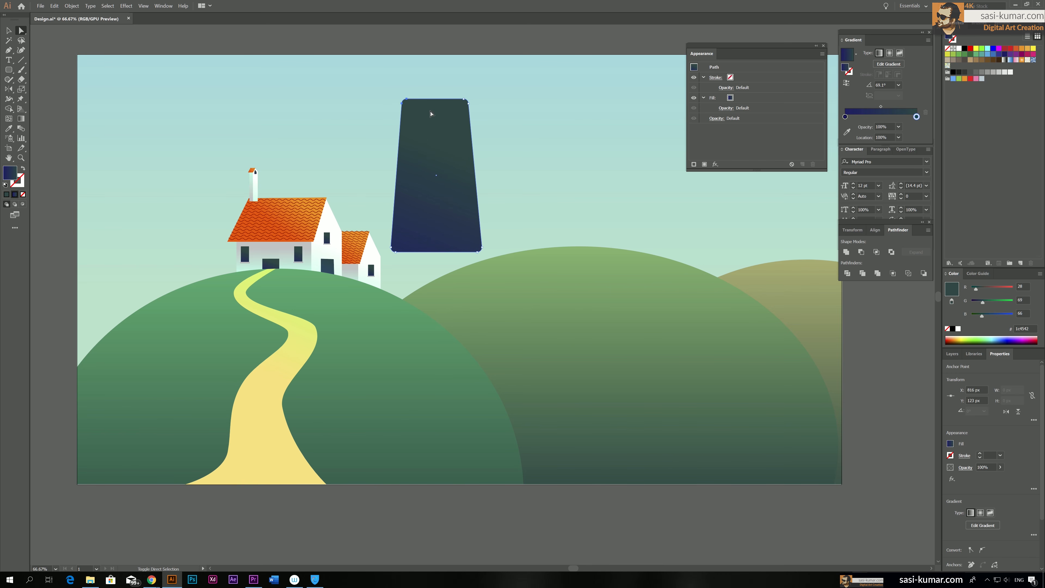
click(467, 104)
click(468, 103)
click(460, 123)
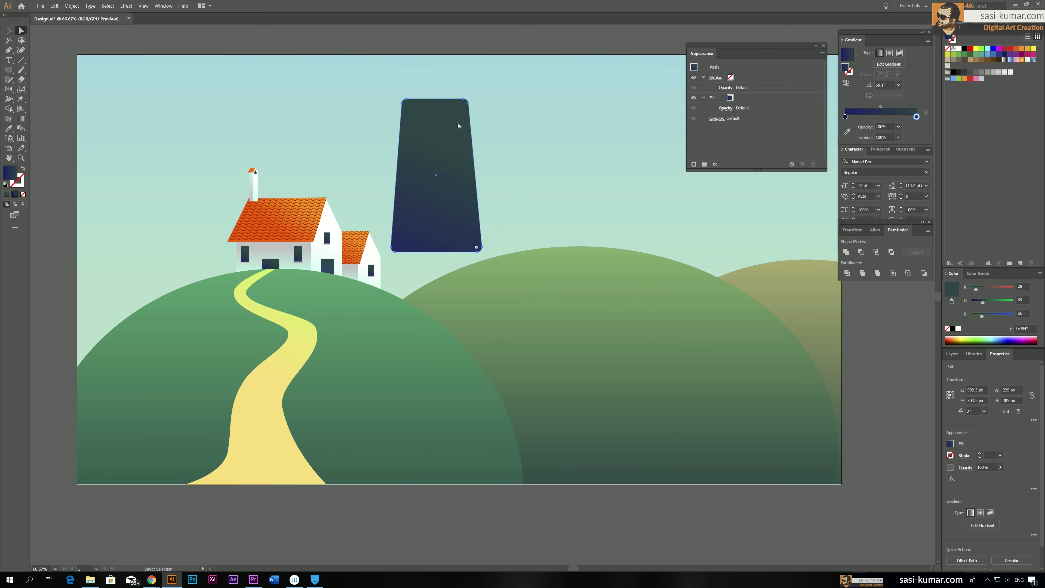
key(v)
click(444, 44)
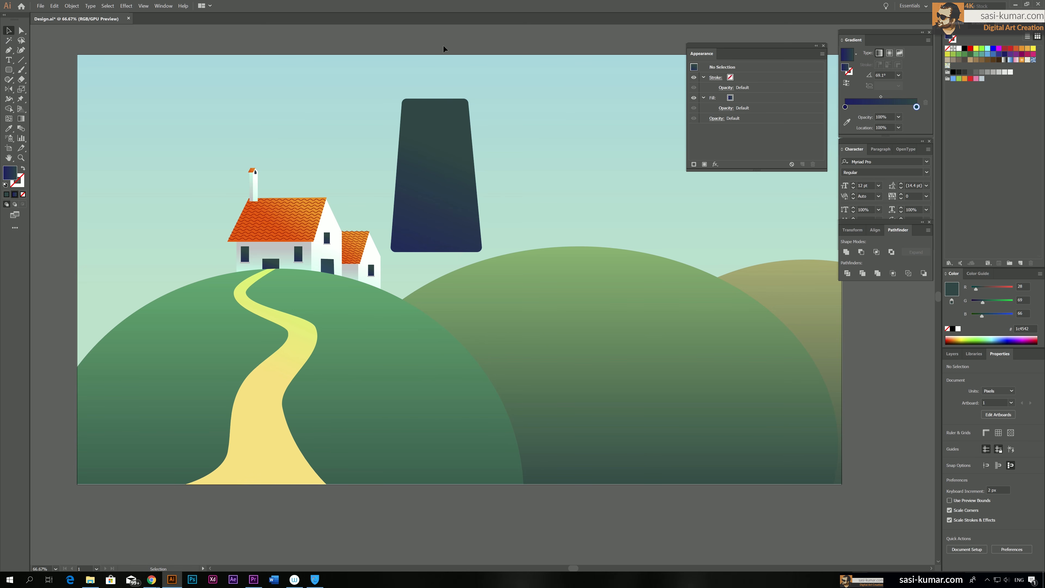
click(418, 172)
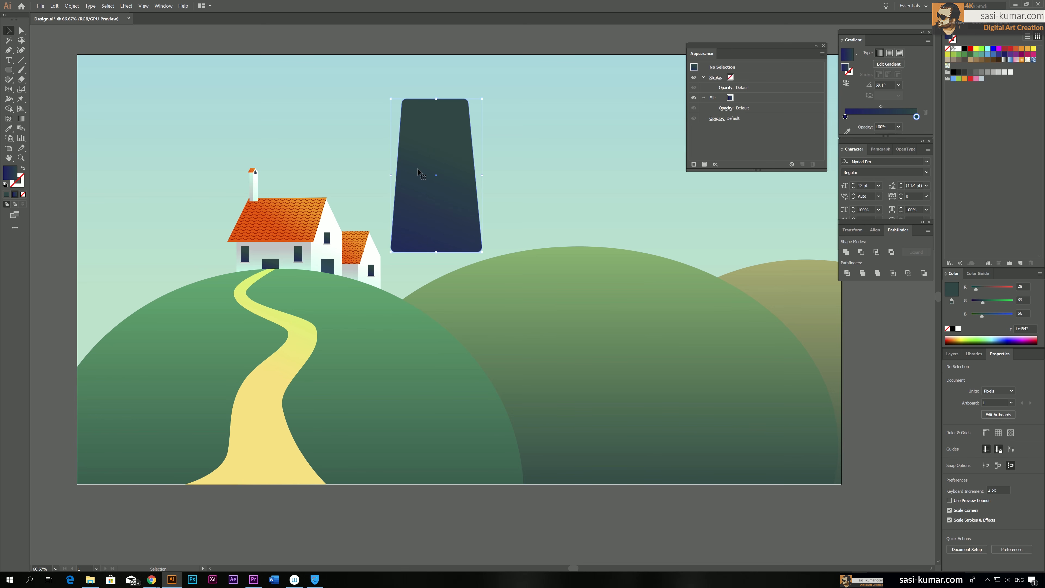
key(Delete)
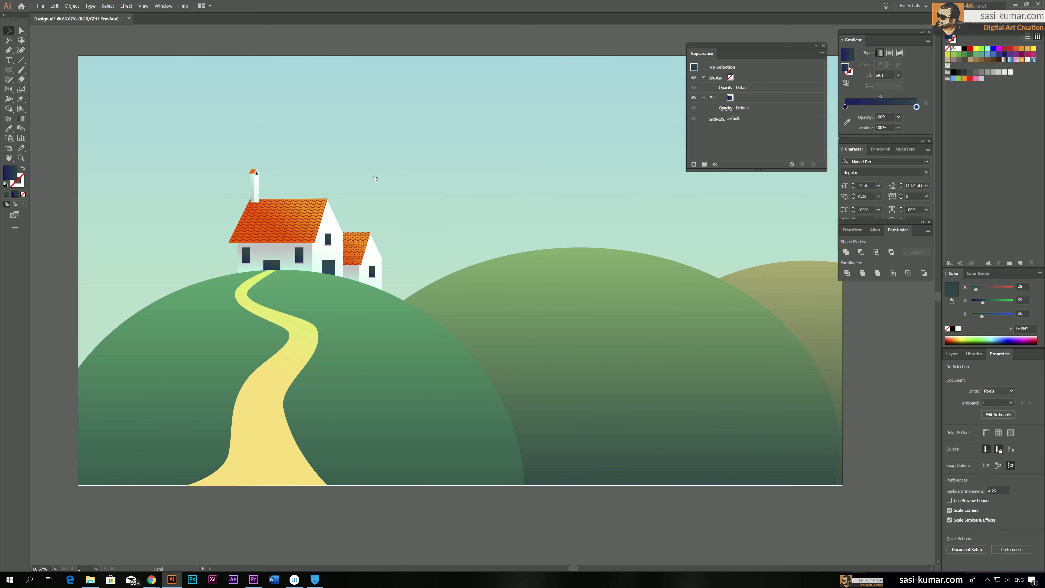
Draw a plain rectangle about 206 px wide and 445 px high outside the artboard, beside the front hill
drag(363, 168, 588, 161)
click(9, 70)
mouse_move(136, 131)
mouse_down()
mouse_move(219, 243)
mouse_move(217, 307)
mouse_up()
Move the rectangle's top-left corner about 80 px inward to slant its left edge
key(a)
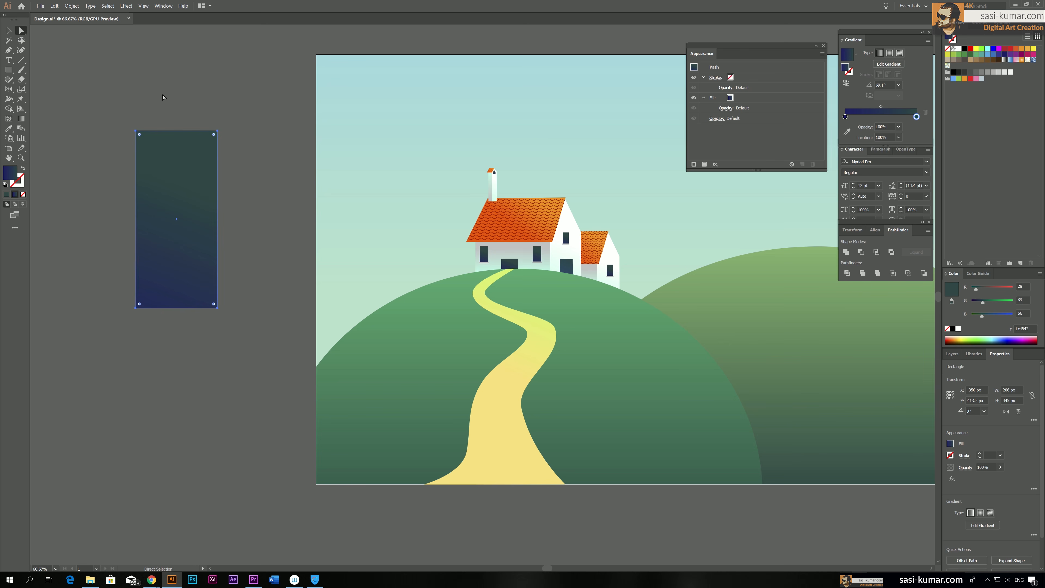
drag(174, 188, 168, 186)
key(Right)
key(Right)
key(Right)
key(Right)
key(Right)
key(Right)
key(Right)
key(Right)
key(Right)
key(Right)
key(Right)
key(Right)
key(Right)
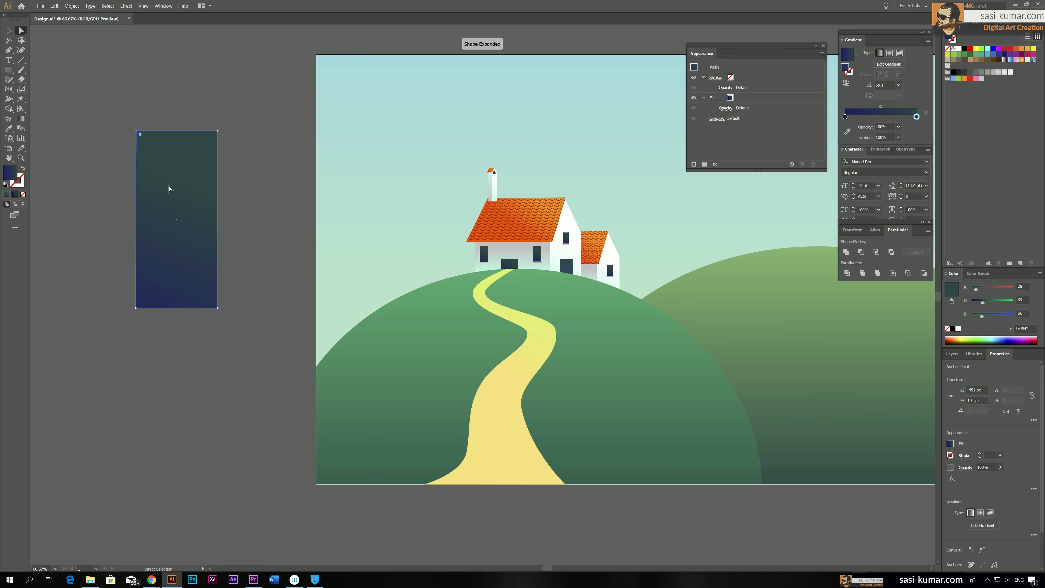
key(Right)
key(Right)
key(Right)
key(Right)
key(Right)
key(Right)
key(Right)
key(Right)
key(Right)
key(Right)
key(Right)
key(Right)
key(Right)
key(Right)
key(Right)
key(Right)
key(Right)
key(Right)
key(Right)
key(Right)
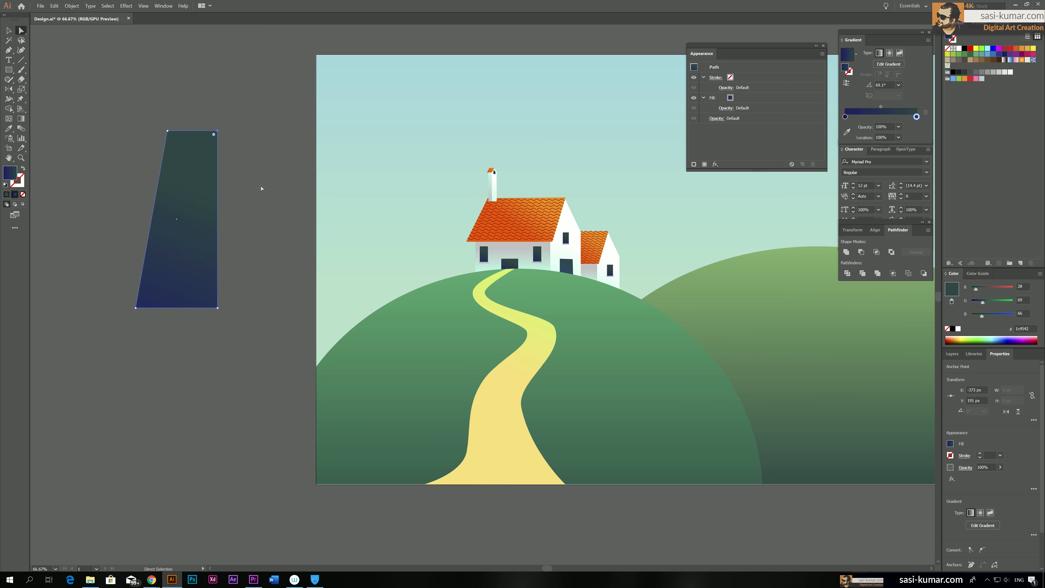
Move the shape's top-right corner inward as well and round both top corners into a full dome
key(Left)
key(Left)
key(Left)
key(Left)
key(Left)
key(Left)
key(Left)
key(Left)
key(Left)
key(Left)
key(Left)
key(Left)
key(Left)
key(Left)
key(Left)
key(Left)
key(Left)
key(Left)
key(Left)
key(Left)
drag(110, 103, 254, 173)
drag(194, 135, 166, 190)
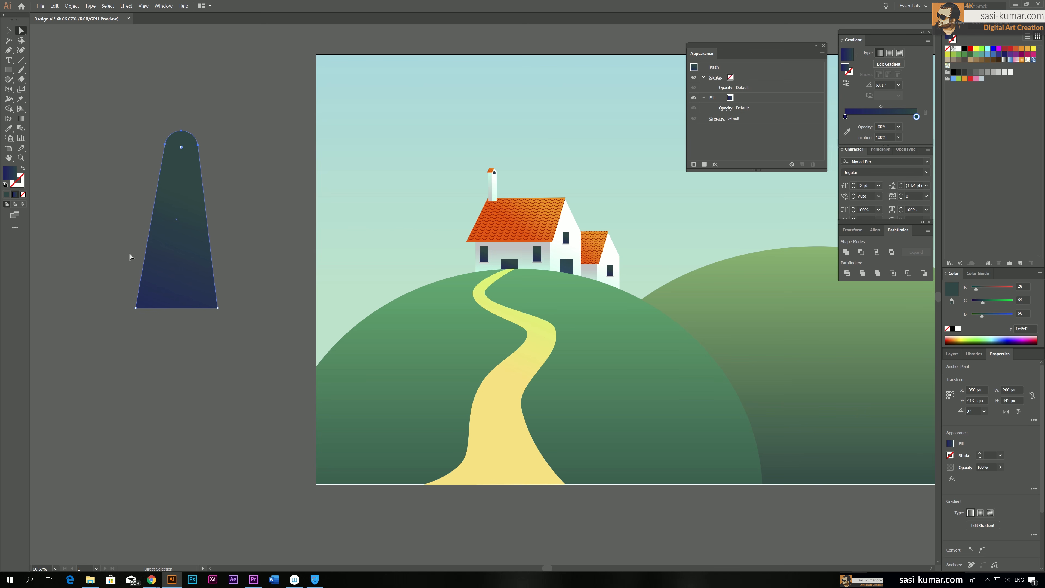
Round both bottom corners of the tapered shape and shift its domed top slightly left to centre it over the base
click(249, 331)
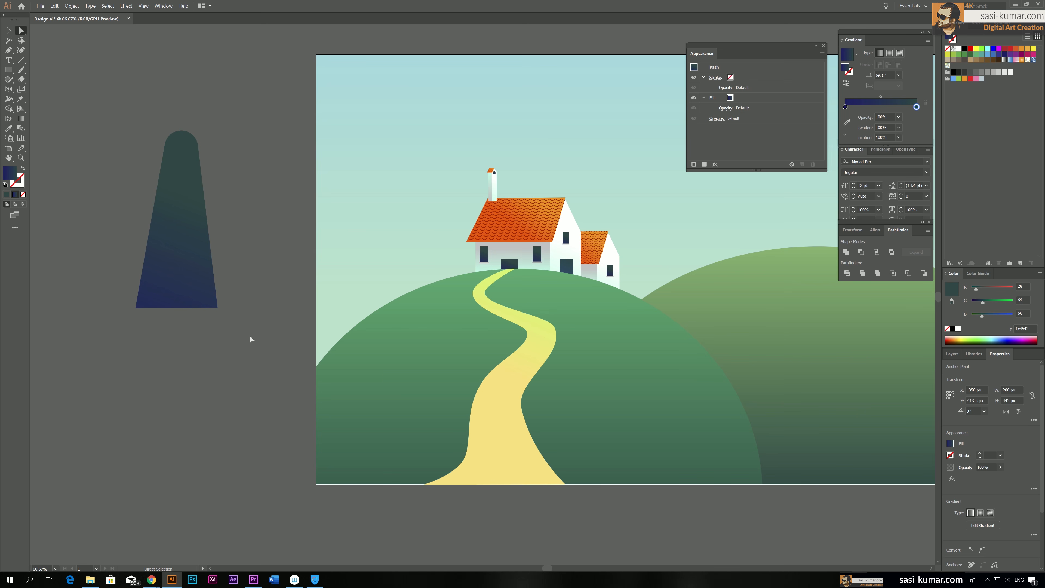
click(164, 307)
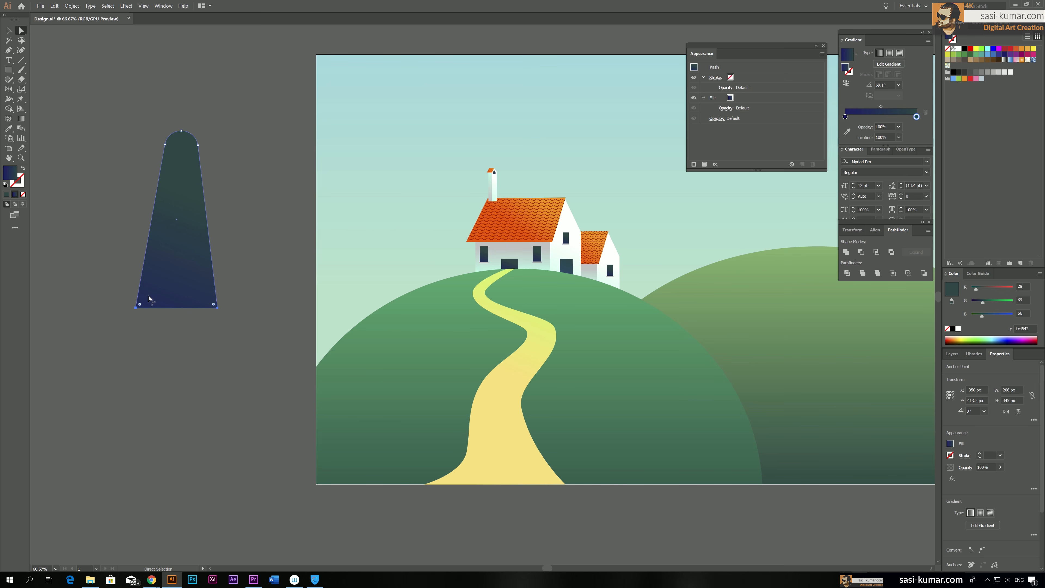
mouse_move(149, 297)
mouse_down()
mouse_move(170, 274)
mouse_move(159, 288)
mouse_up()
click(224, 156)
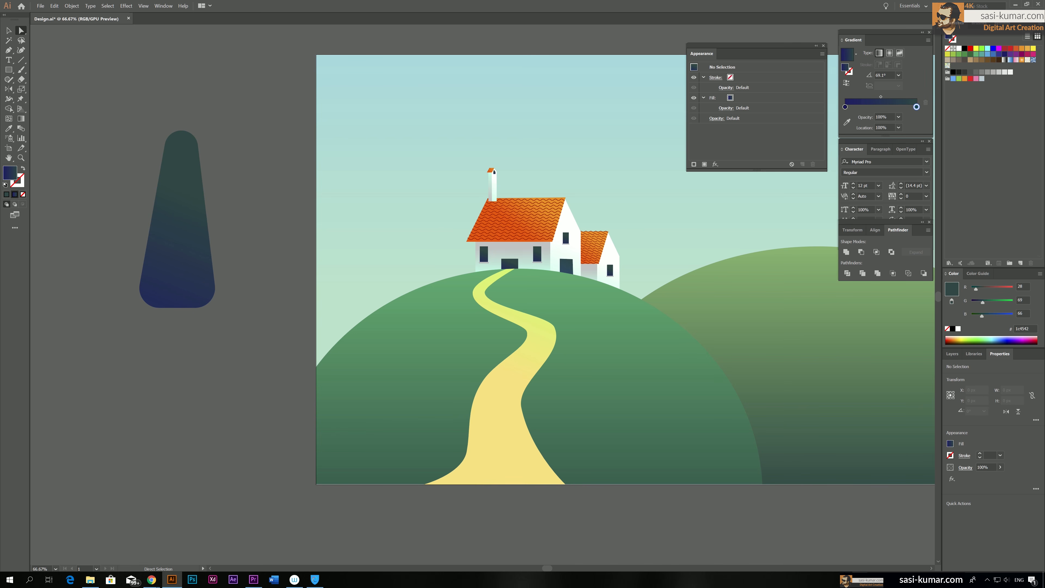
click(197, 151)
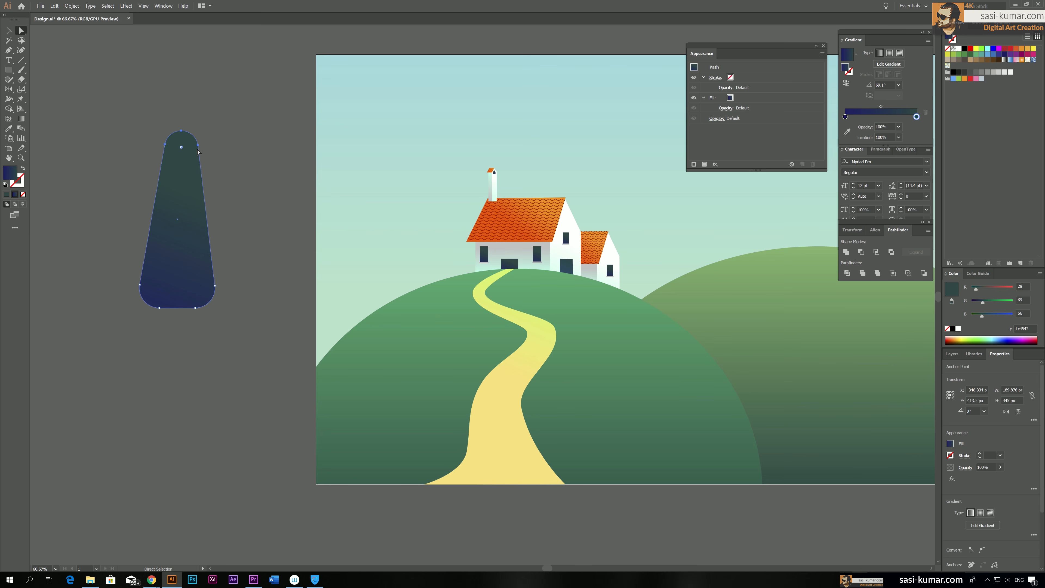
drag(198, 149, 194, 148)
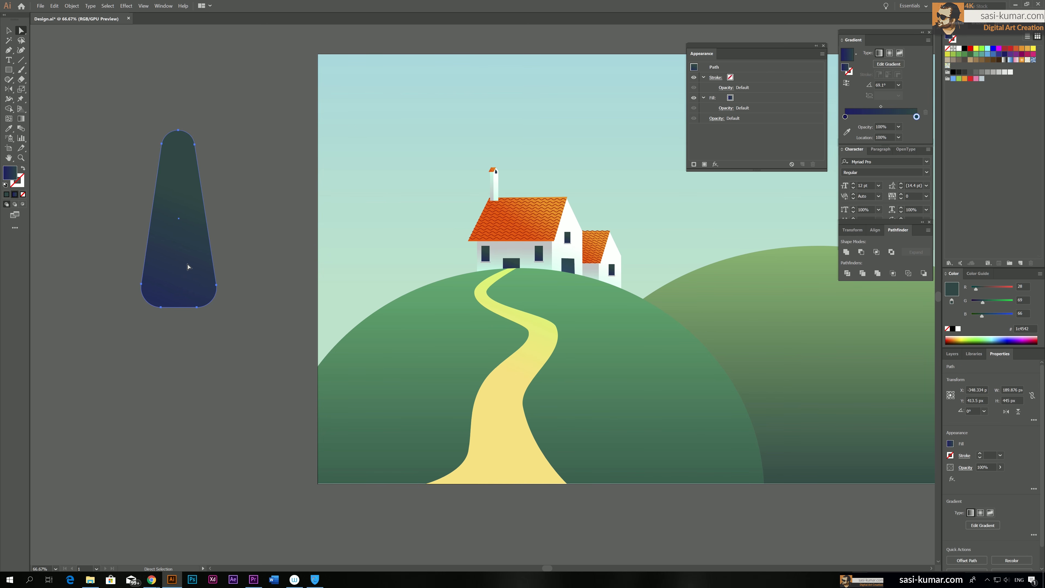
Move the midpoint of the tapered shape's gradient toward the blue end, to a location of about 21%
key(v)
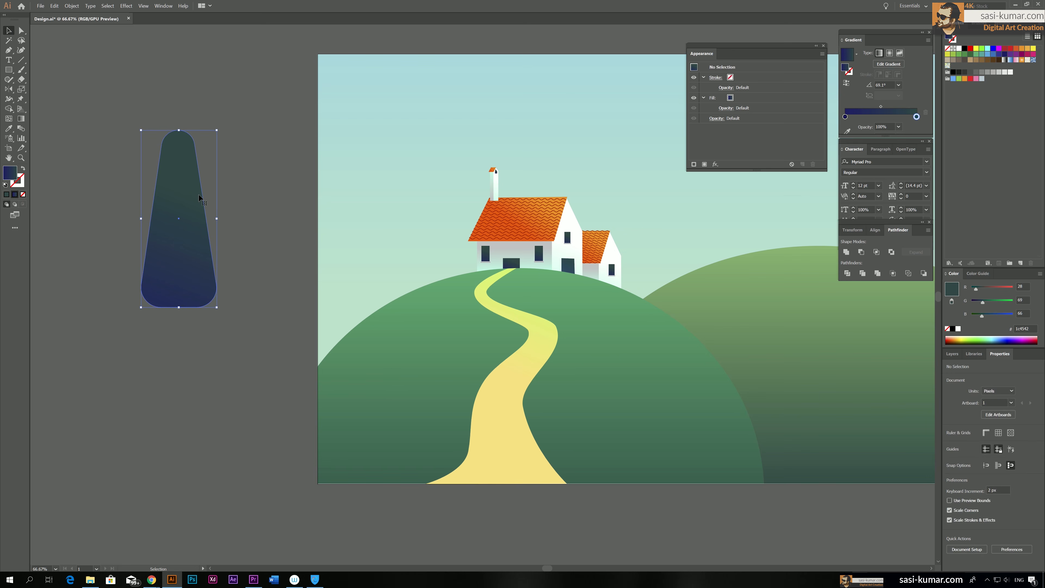
drag(881, 107, 875, 107)
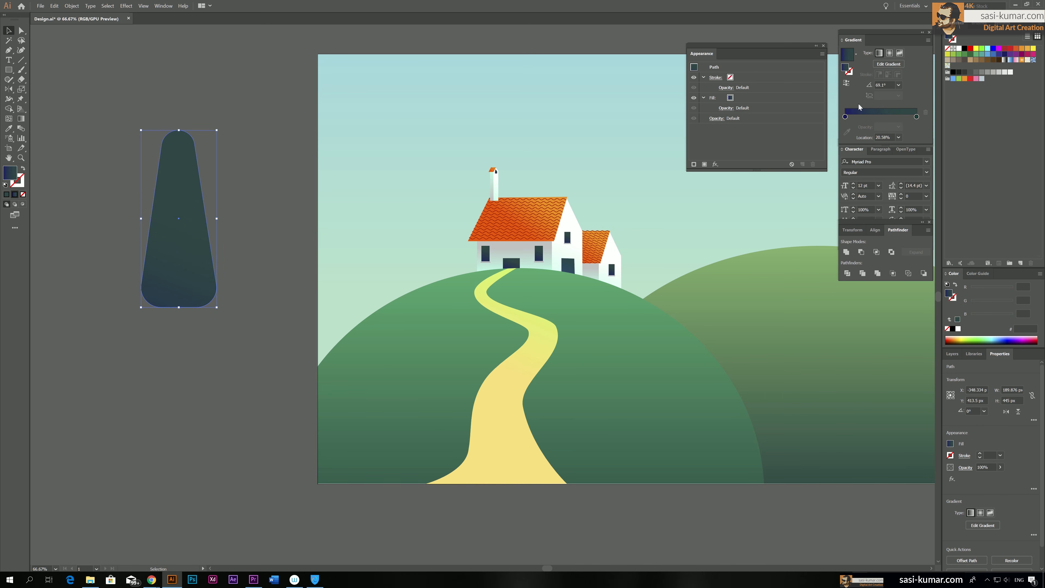
click(917, 116)
click(131, 87)
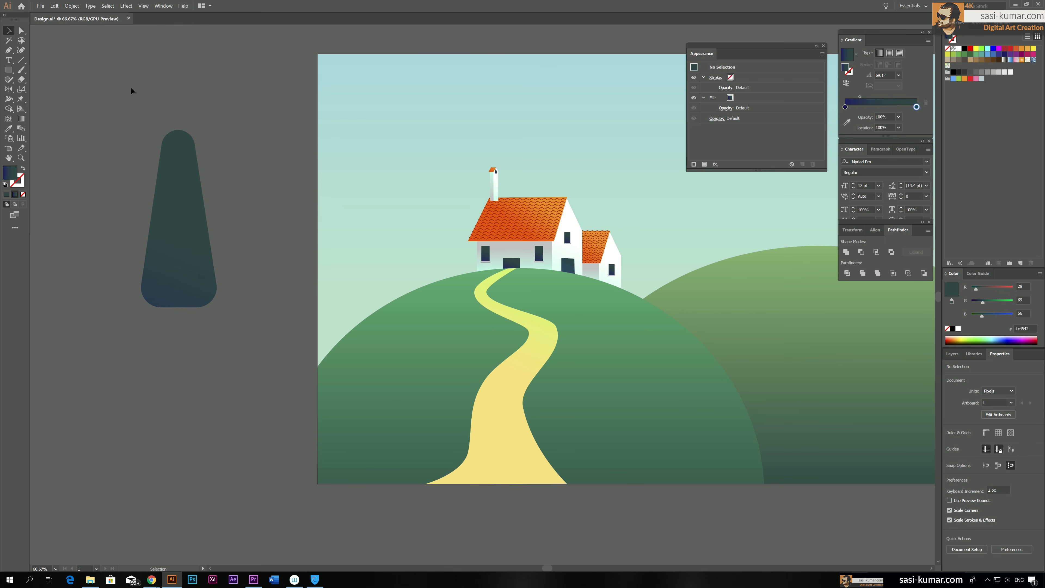
Draw a vertical trunk line about 395 px long from inside the foliage to below it, with a dark brown #1e110e stroke
click(21, 60)
drag(171, 307, 176, 205)
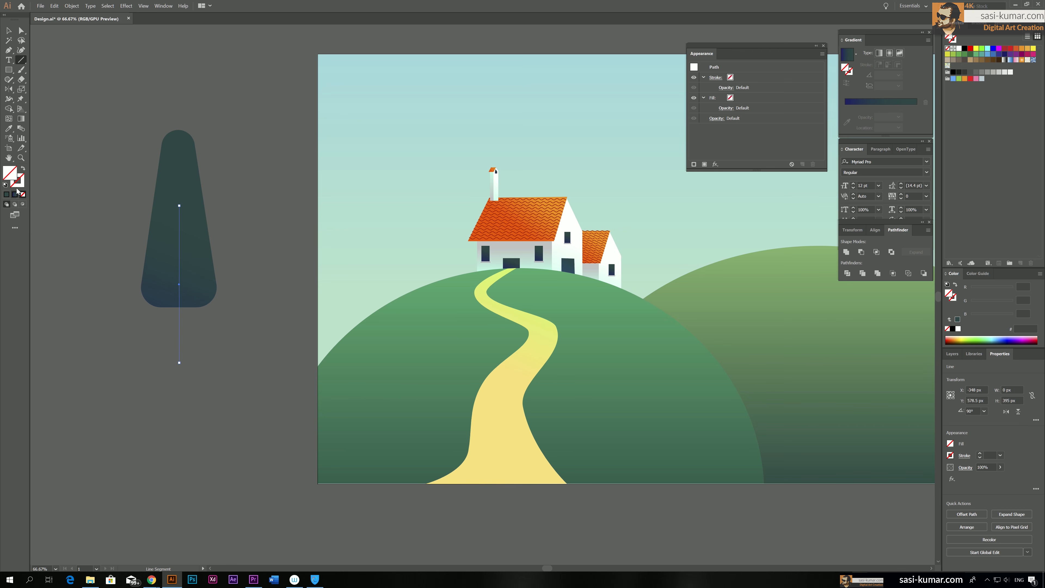
double_click(17, 180)
click(604, 435)
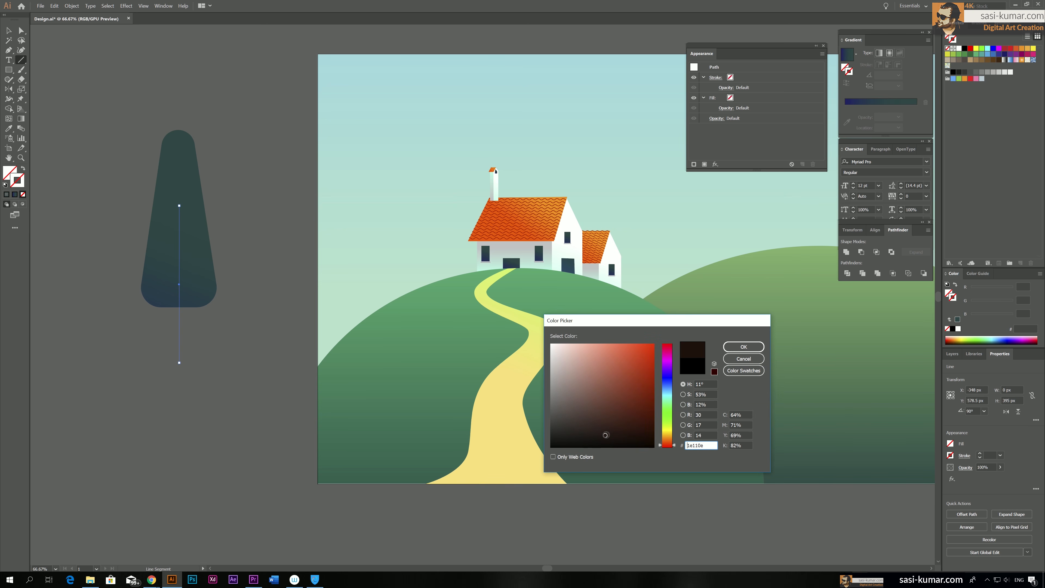
click(744, 348)
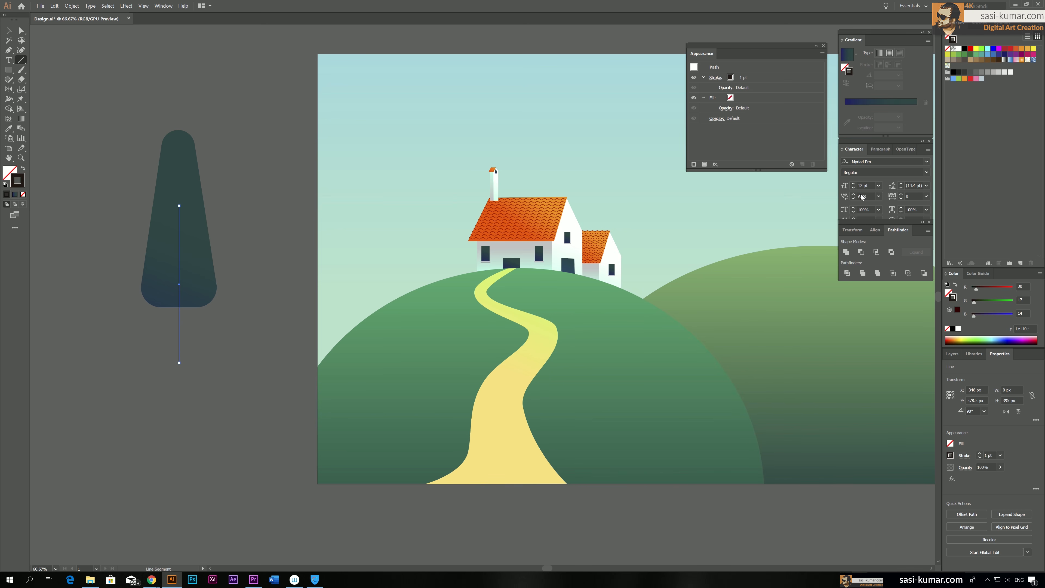
Taper the trunk line toward its top with Width Profile 4 and set its stroke weight to 6 pt
click(823, 46)
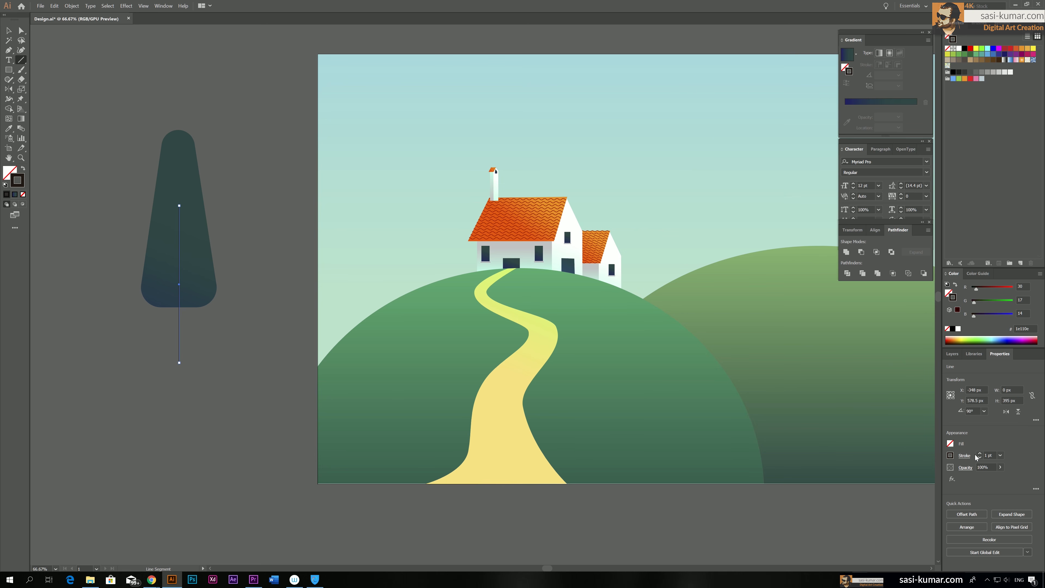
click(965, 456)
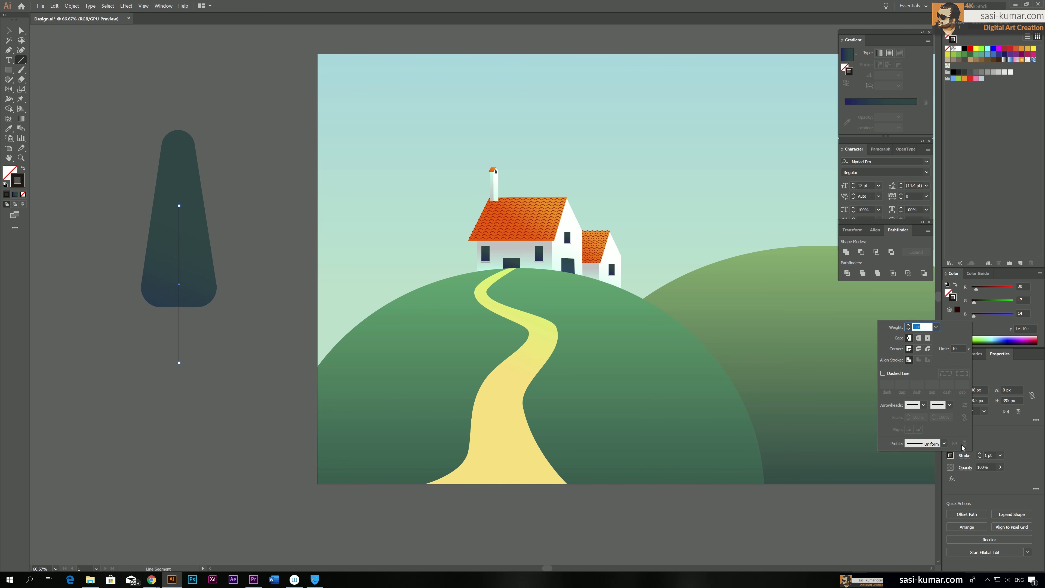
click(943, 444)
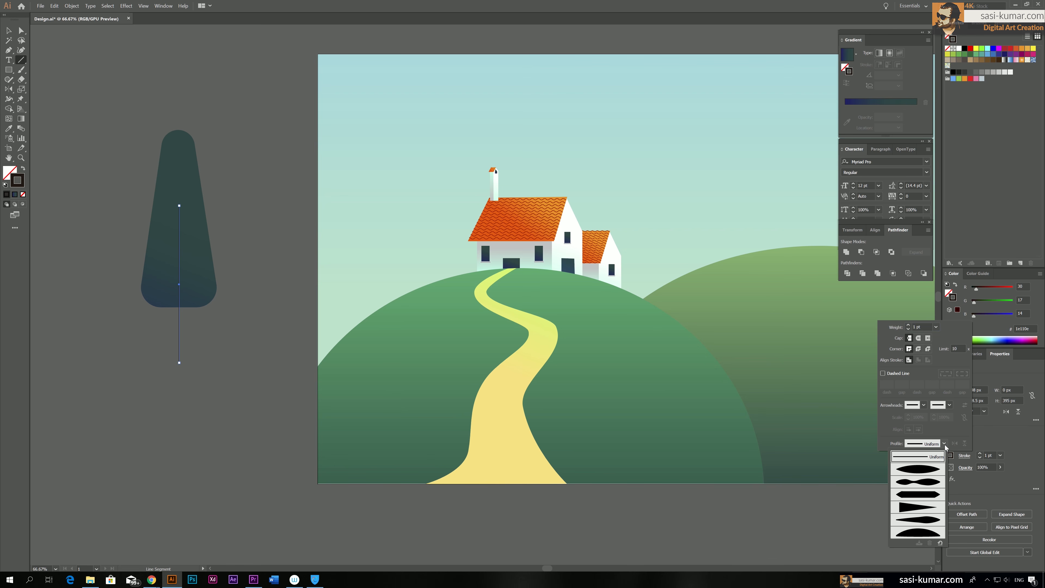
click(931, 509)
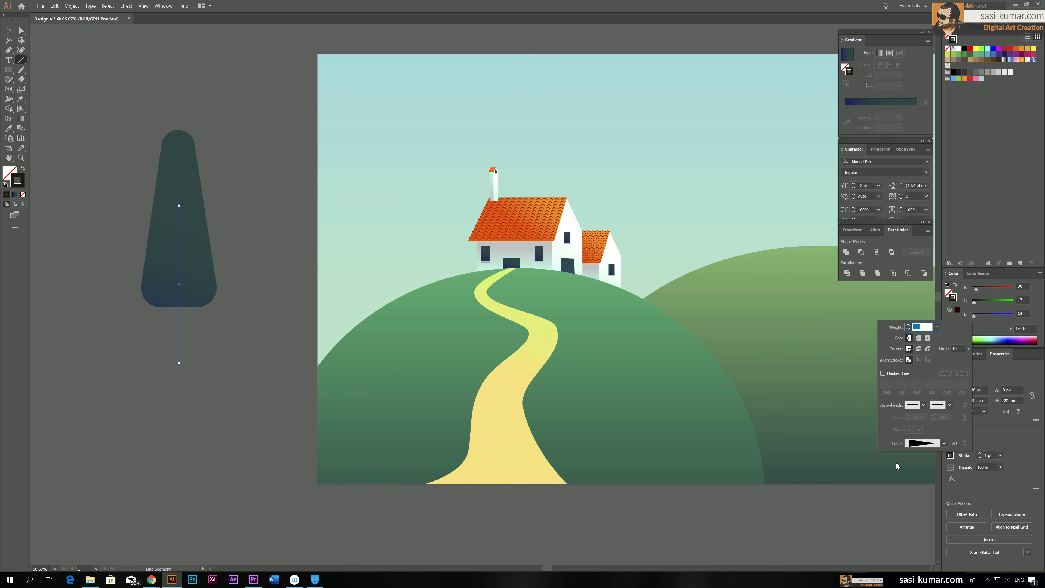
click(908, 325)
click(908, 325)
click(908, 324)
click(908, 324)
click(908, 325)
click(9, 32)
click(222, 243)
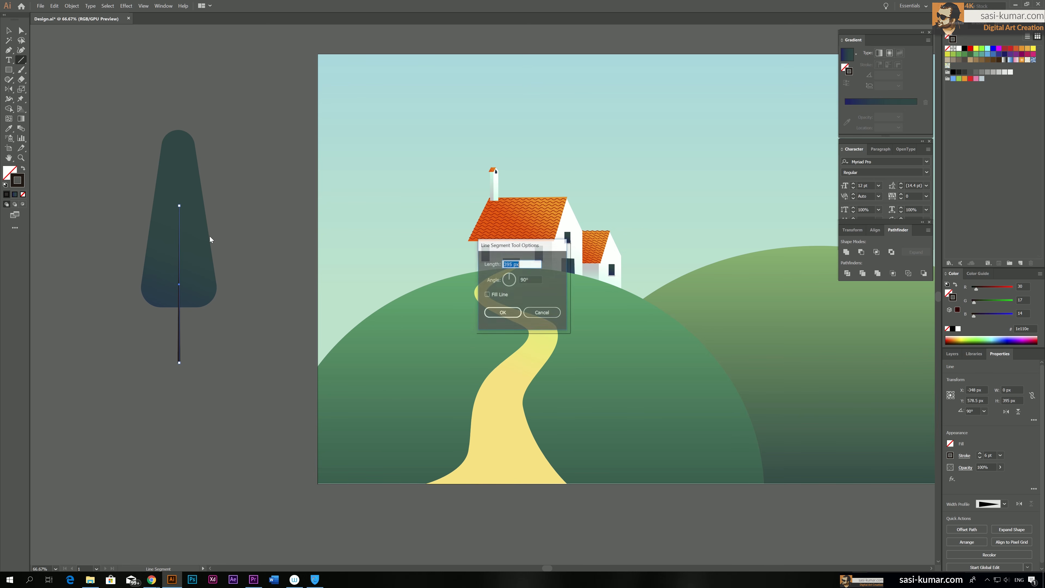
click(542, 312)
key(v)
click(201, 123)
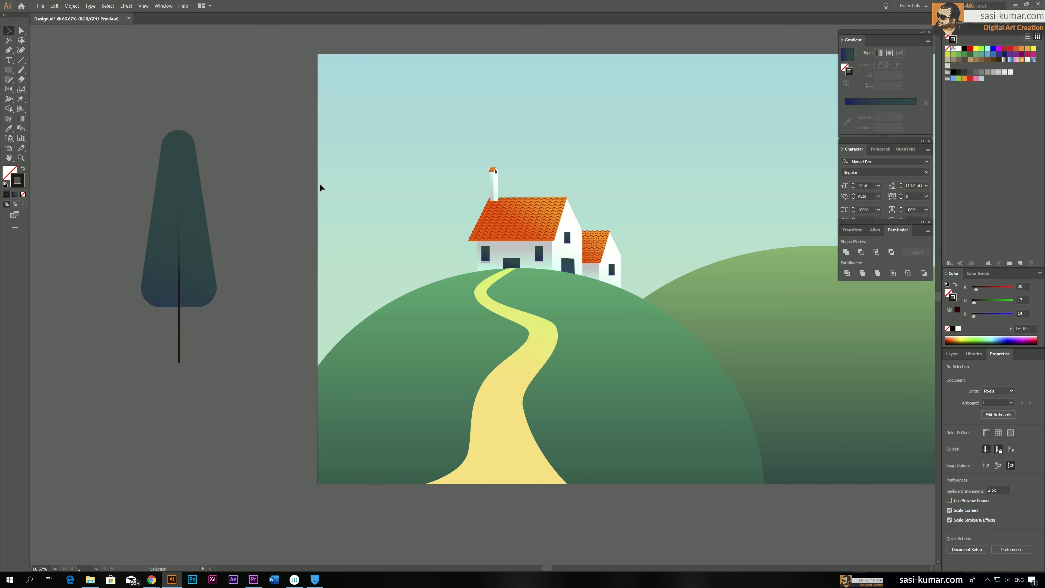
Draw three diagonal branch lines off the trunk: a long lower one to the right, one to the left and a short one near the tip
key(ctrl+plus)
key(ctrl+plus)
key(space)
drag(325, 186, 587, 198)
drag(213, 221, 491, 245)
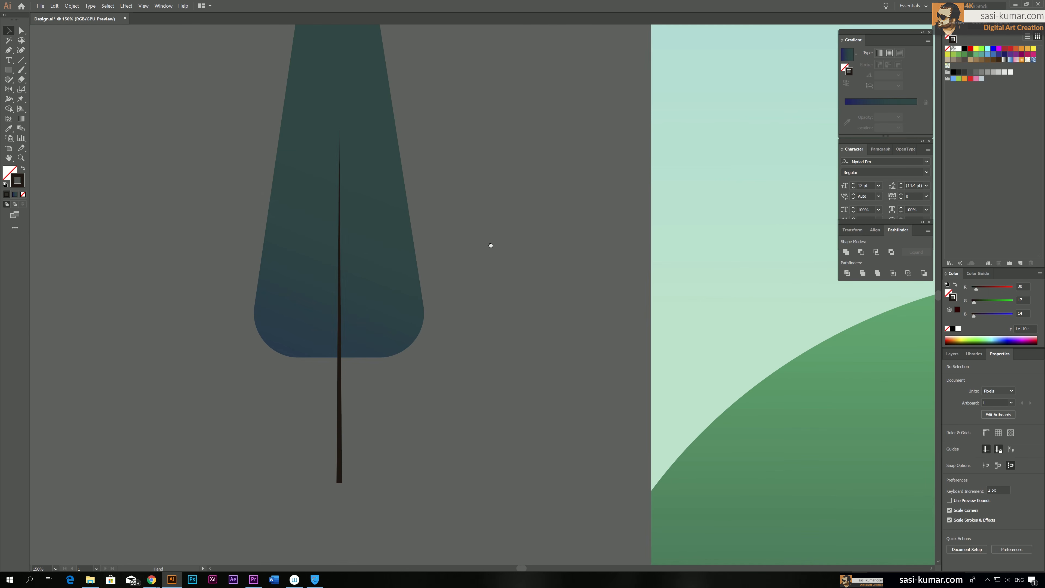
click(21, 60)
drag(342, 303, 408, 236)
drag(339, 210, 292, 162)
drag(340, 138, 355, 124)
Apply the tapered Width Profile 4 to all three branch lines
key(v)
click(293, 163)
shift+click(347, 132)
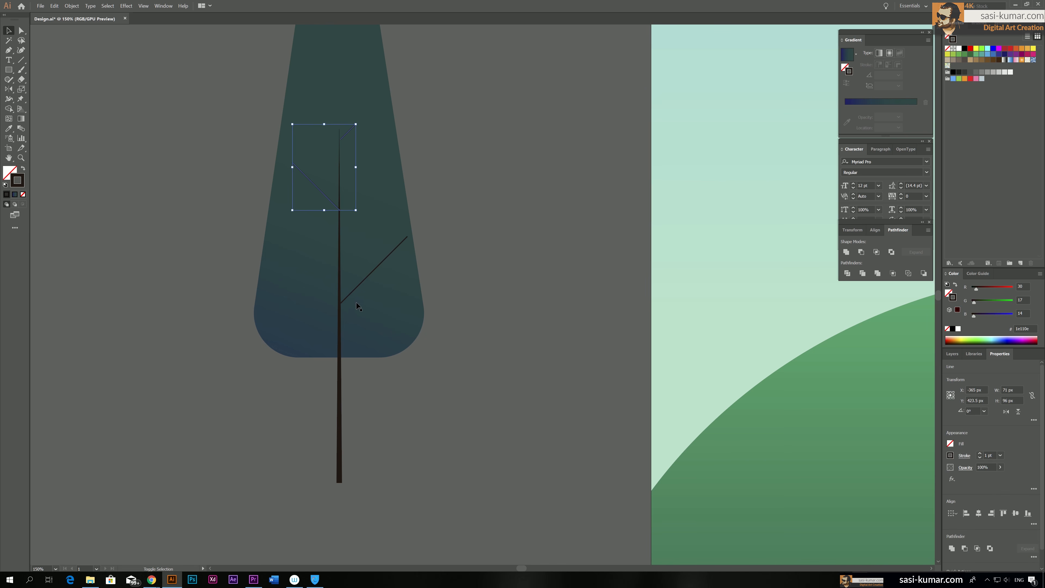
shift+click(354, 291)
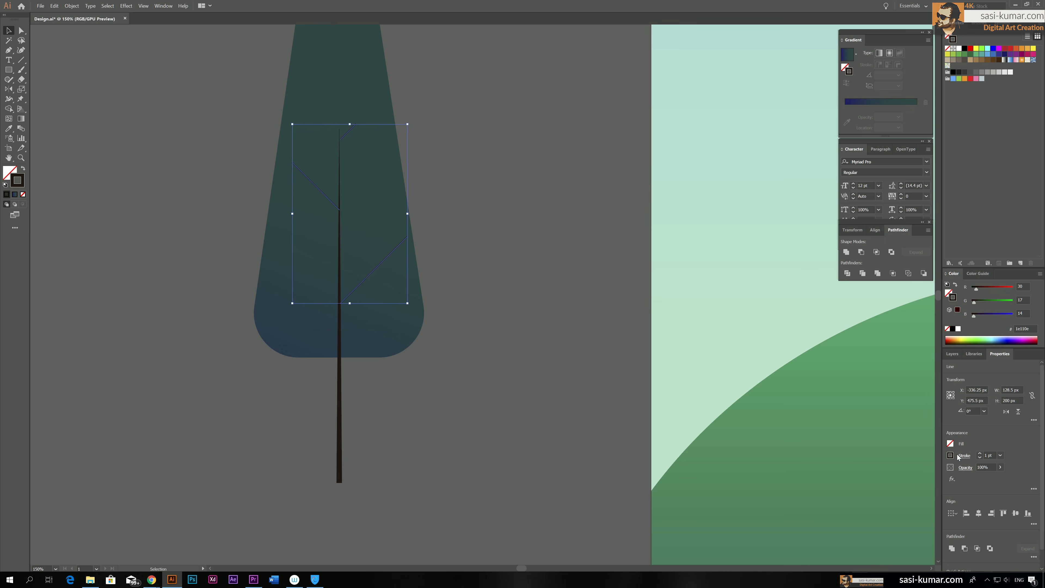
click(968, 456)
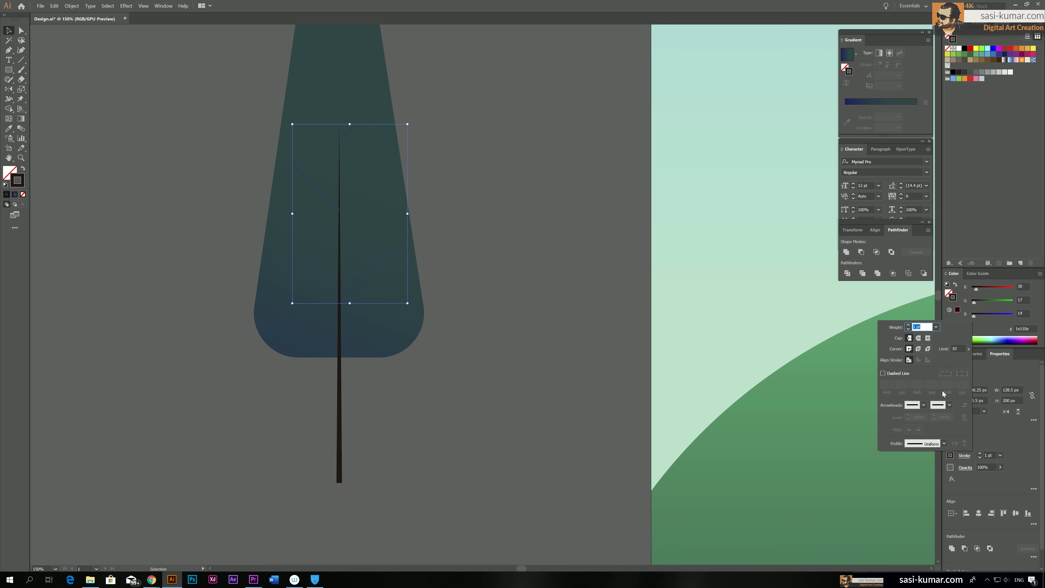
click(944, 443)
click(922, 506)
click(555, 301)
click(560, 301)
Expand the trunk and branch strokes into filled shapes and unite them into one object
key(ctrl+a)
shift+click(349, 114)
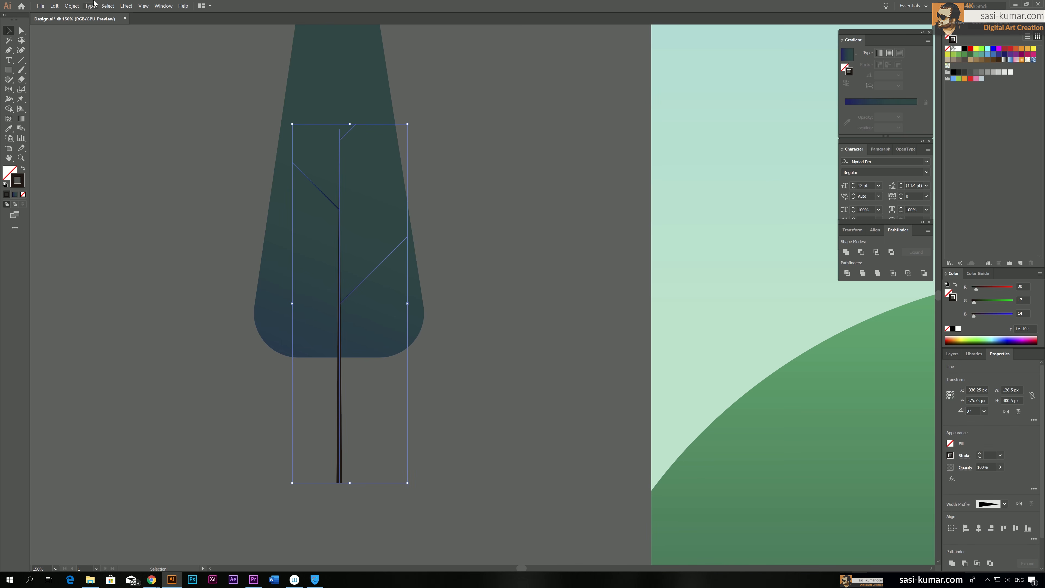
click(66, 7)
click(95, 95)
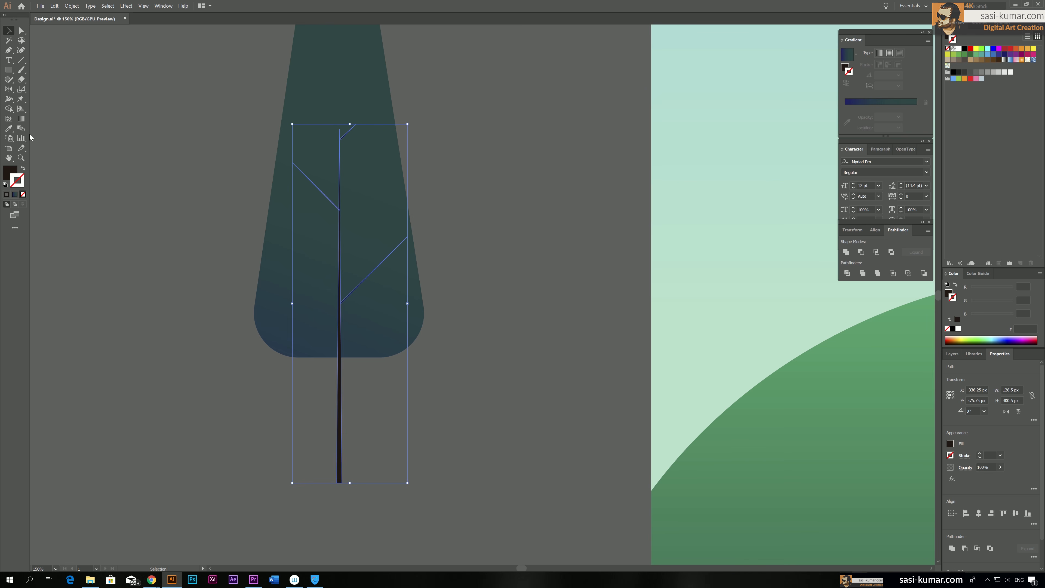
click(847, 253)
click(407, 209)
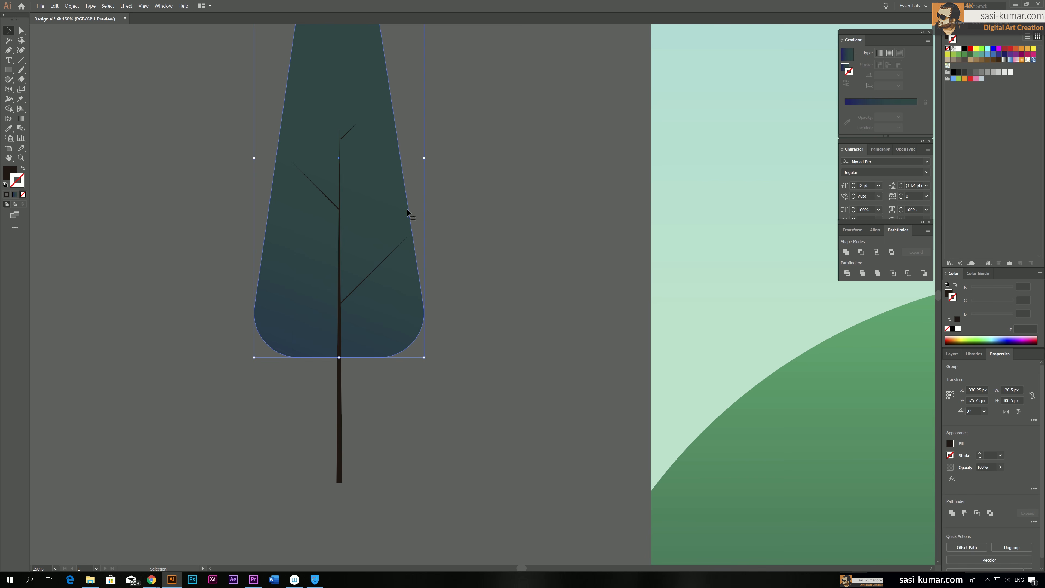
click(340, 263)
click(454, 245)
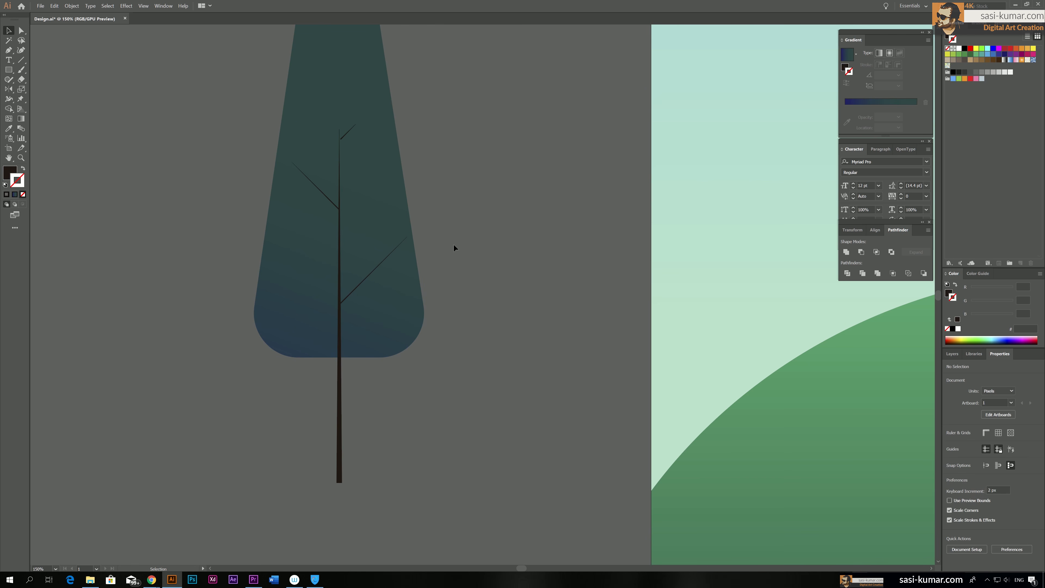
Place a copy of the foliage shape to the left of the tree, slightly lower than the original
key(ctrl+minus)
key(ctrl+minus)
key(ctrl+minus)
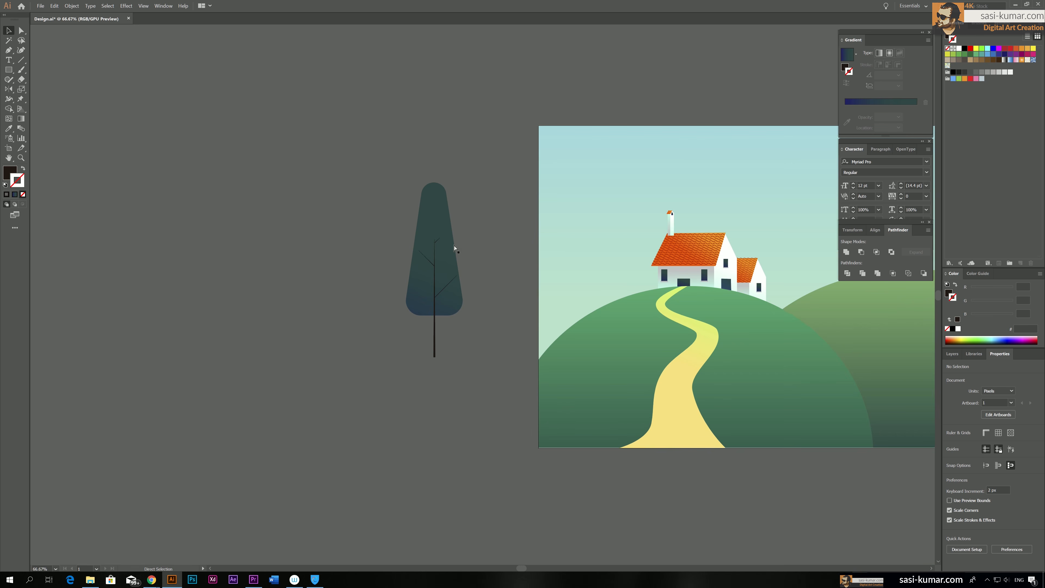
click(431, 222)
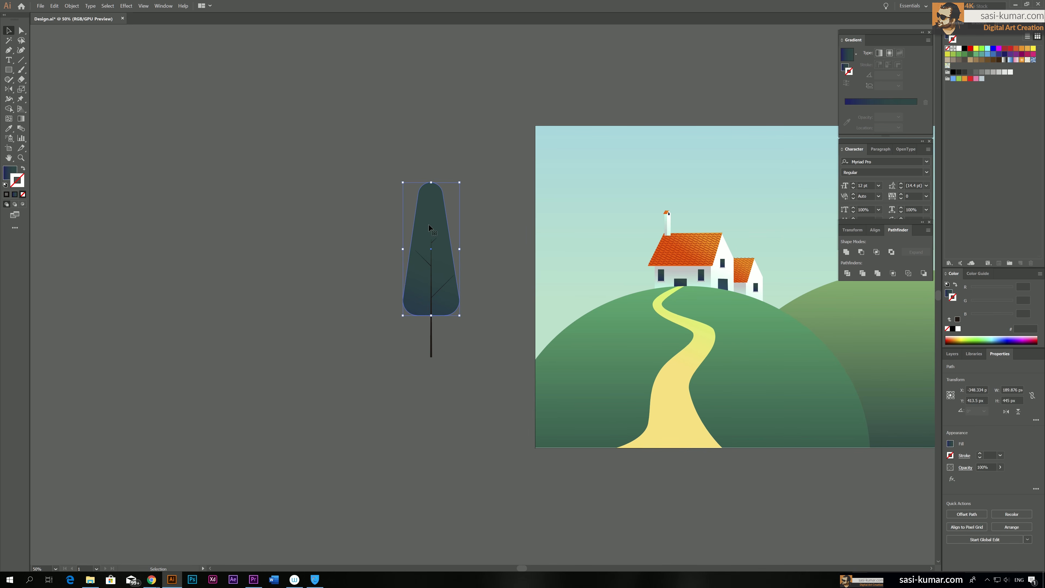
drag(432, 223, 362, 217)
click(403, 113)
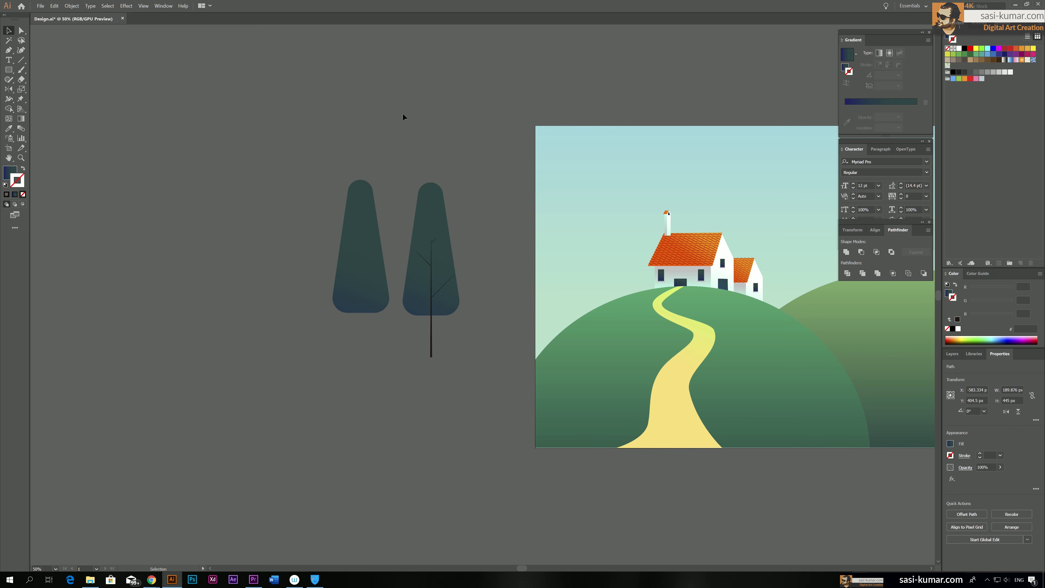
key(ctrl+plus)
key(ctrl+plus)
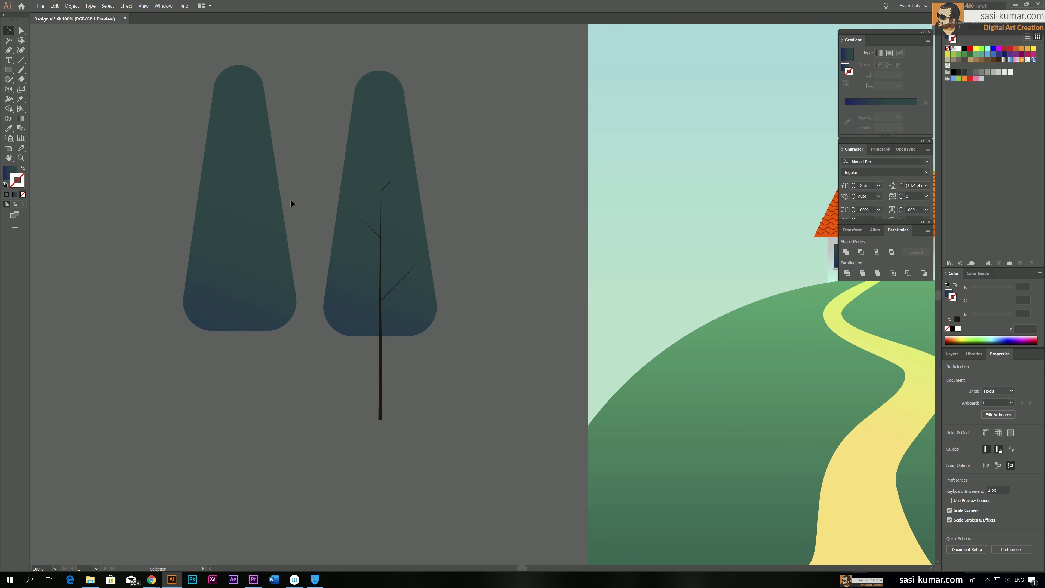
drag(265, 208, 268, 219)
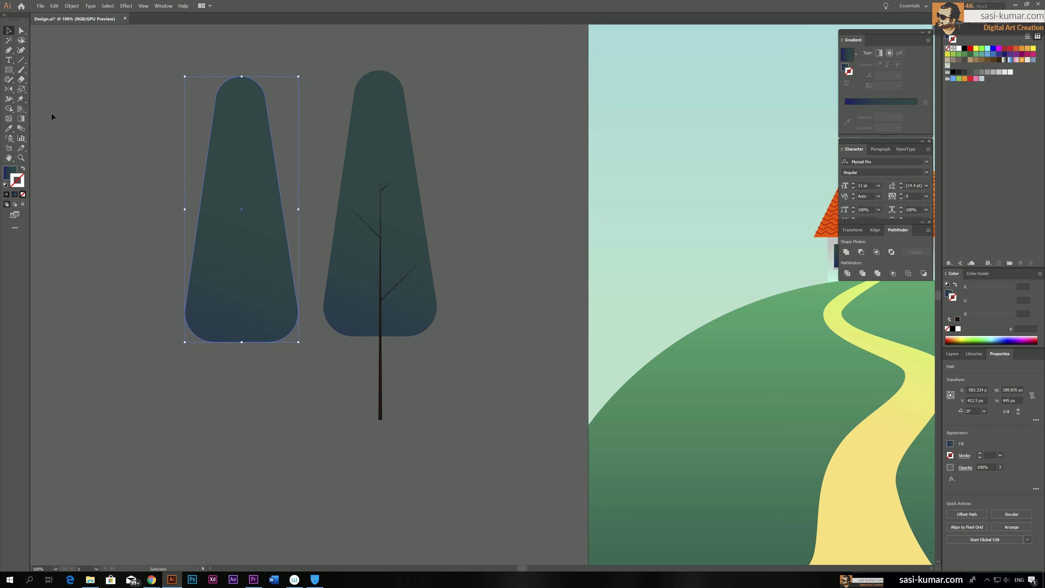
Draw a vertical trunk line about 428 px long through the copied foliage, add four short diagonal branches and select all five lines
click(21, 59)
drag(241, 410, 237, 154)
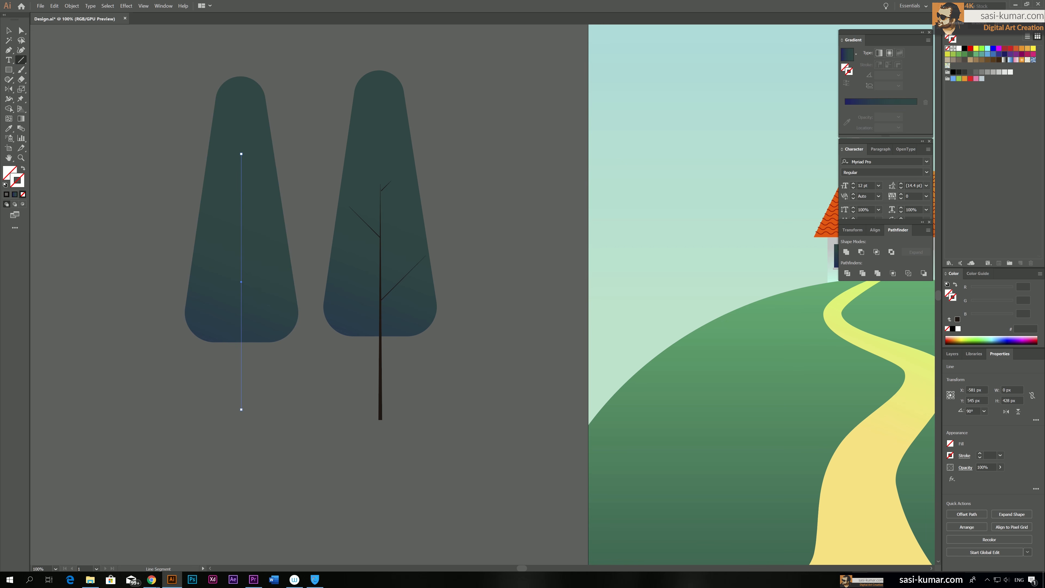
mouse_move(241, 268)
mouse_down()
mouse_move(255, 255)
mouse_move(223, 197)
mouse_up()
drag(240, 330, 213, 293)
drag(252, 166, 252, 165)
click(8, 30)
drag(283, 427, 283, 426)
shift+click(246, 118)
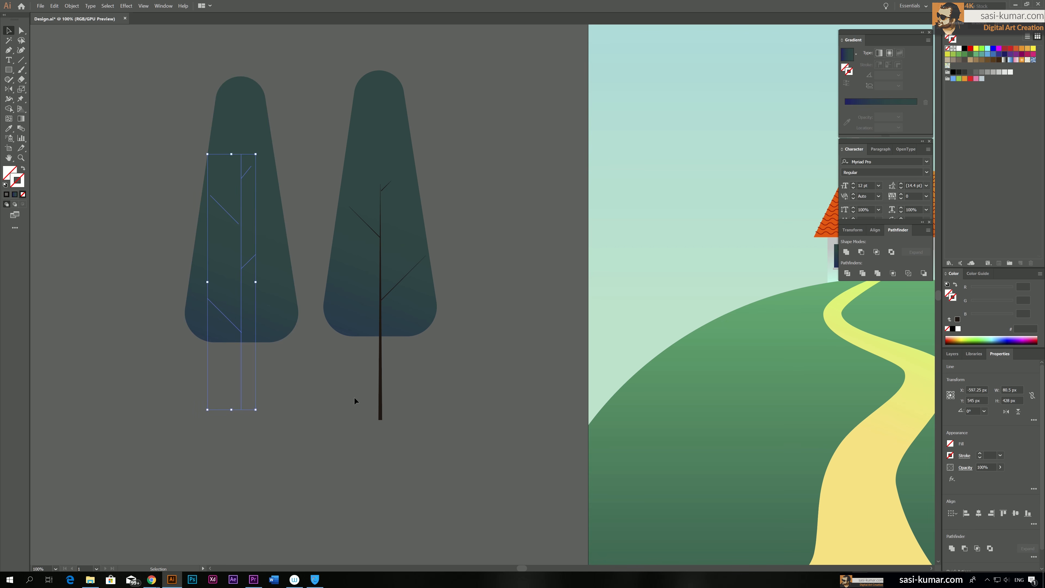
Give the second tree's trunk and branches the first trunk's dark brown as a 3 pt stroke without fill
key(i)
click(381, 375)
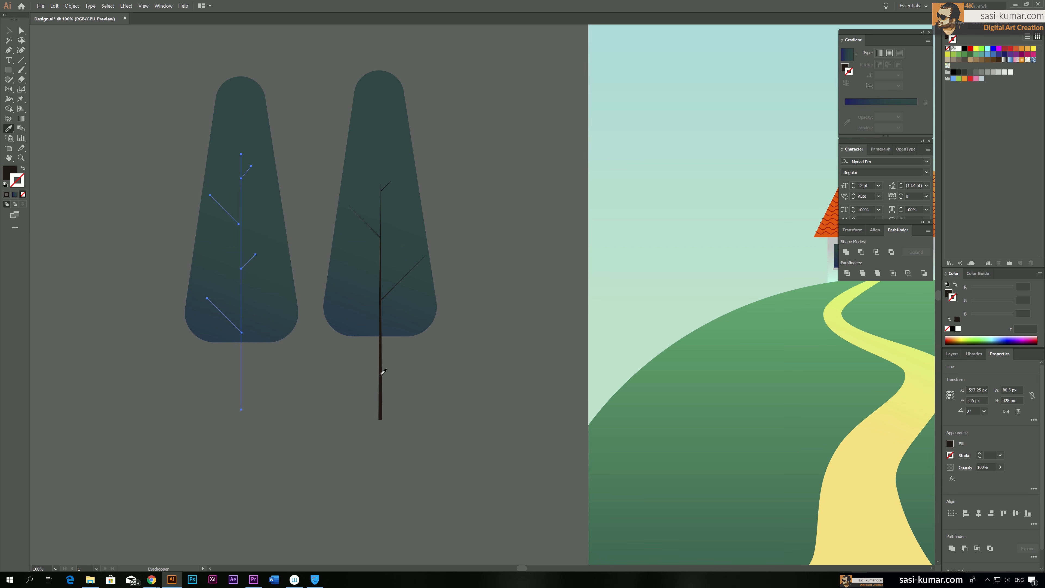
click(22, 169)
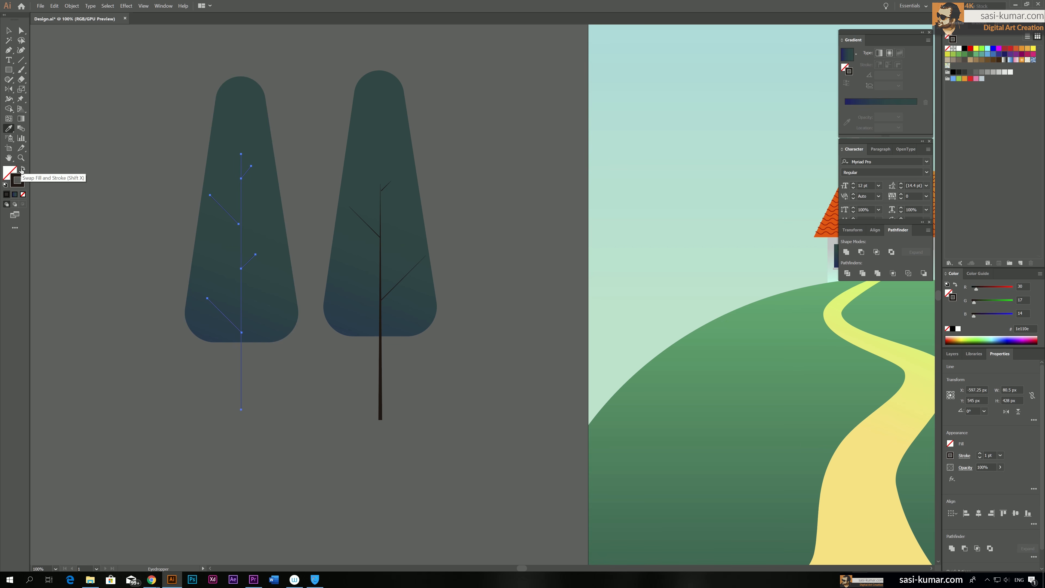
click(980, 454)
click(980, 454)
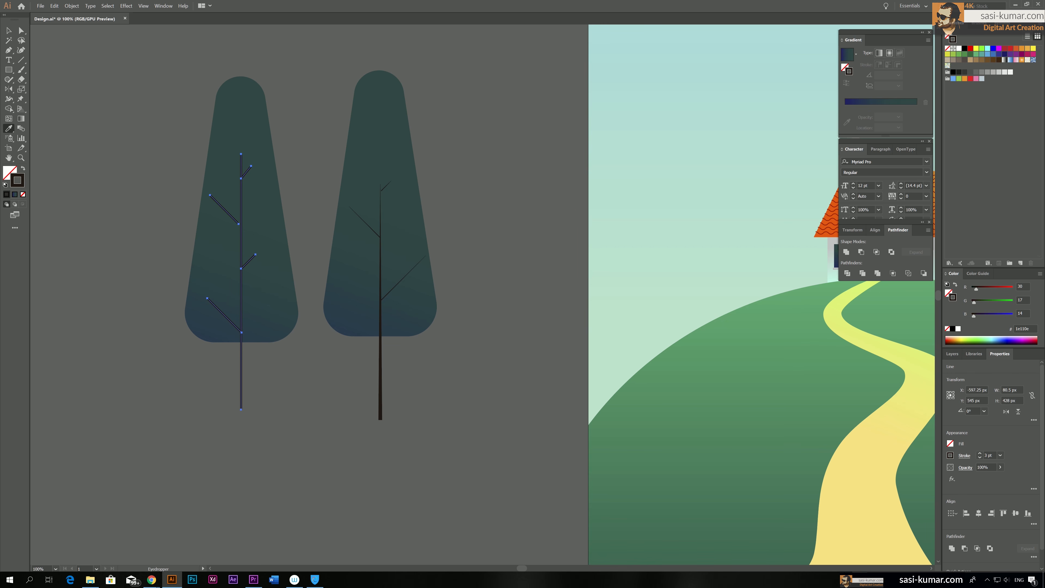
Apply the tapered width profile to the left tree's trunk and four branch strokes
click(9, 31)
click(121, 256)
drag(254, 417, 168, 148)
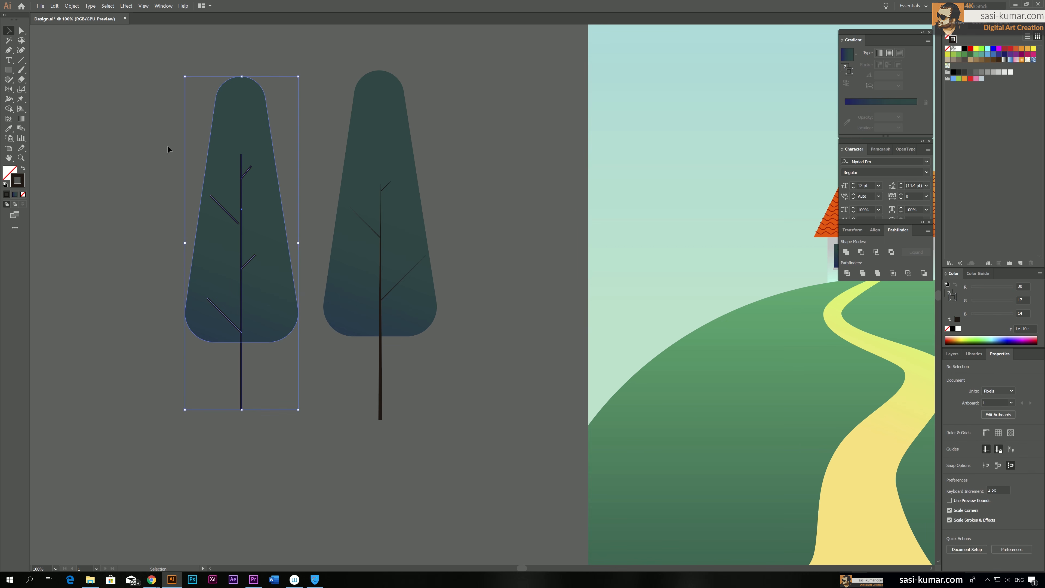
shift+click(256, 143)
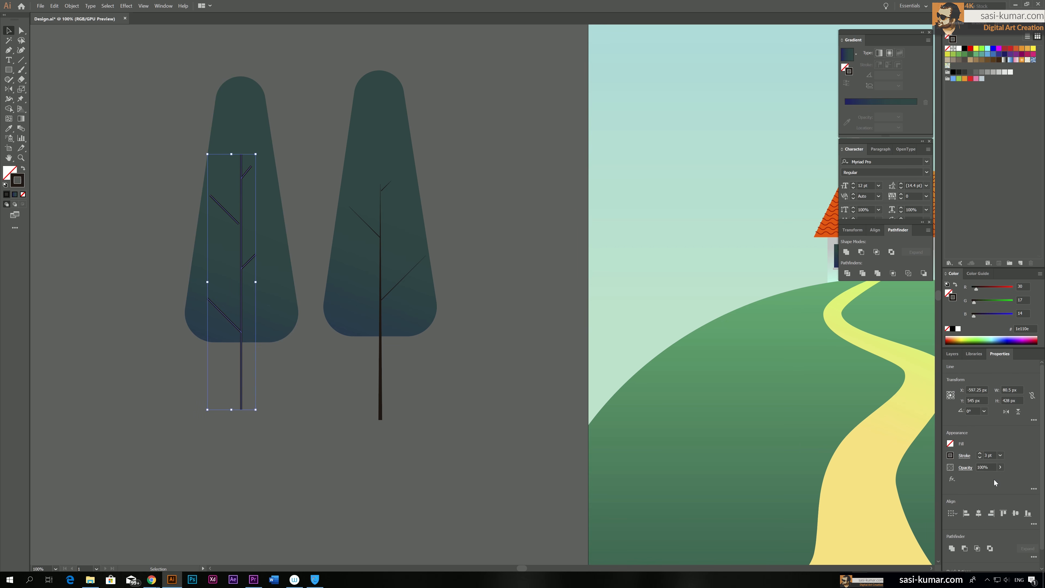
click(964, 455)
click(944, 443)
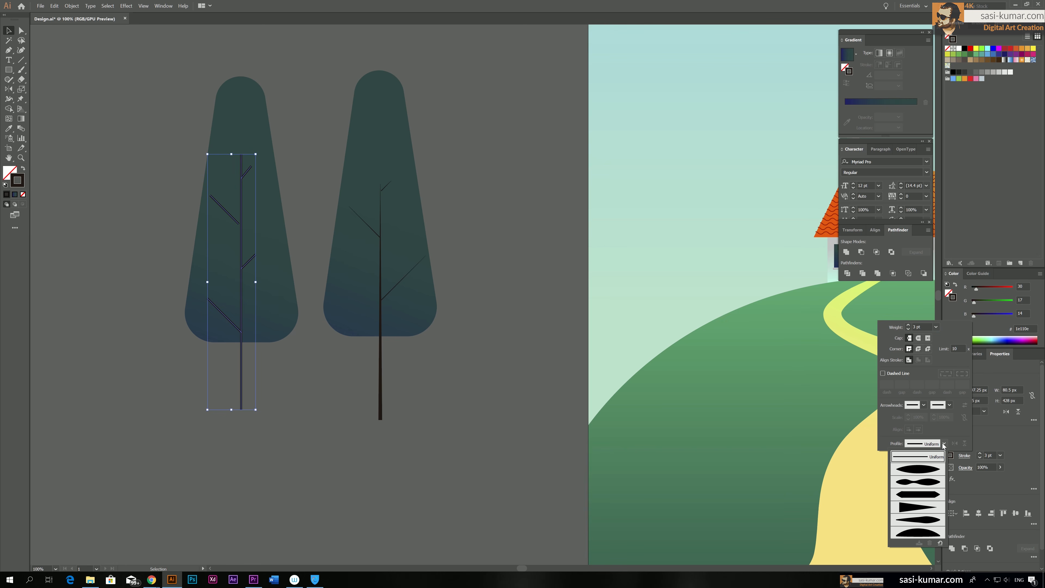
click(918, 507)
click(366, 424)
click(274, 422)
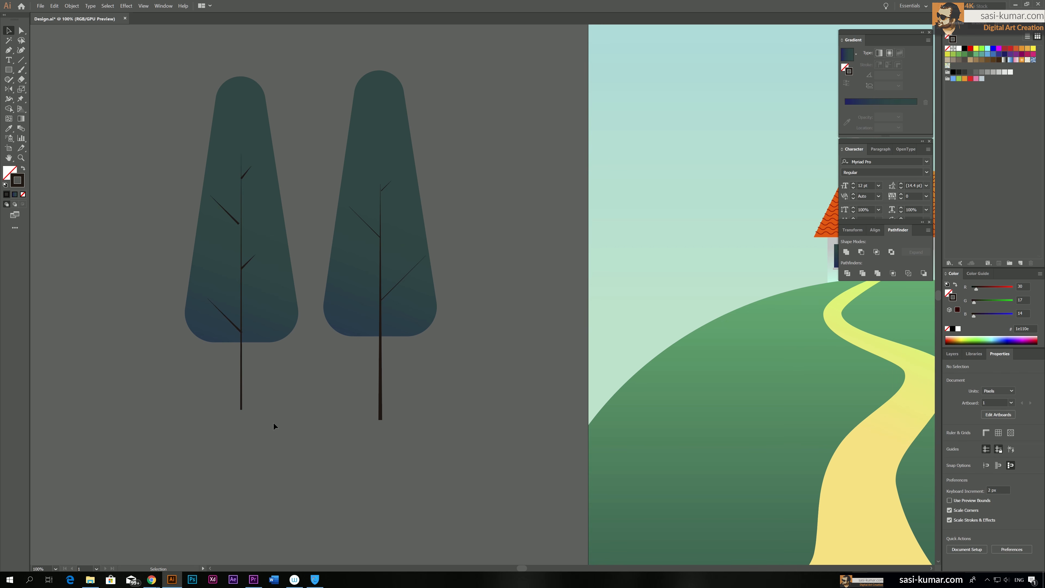
Increase the stroke weight of the left tree's vertical trunk line by 3 pt
click(241, 391)
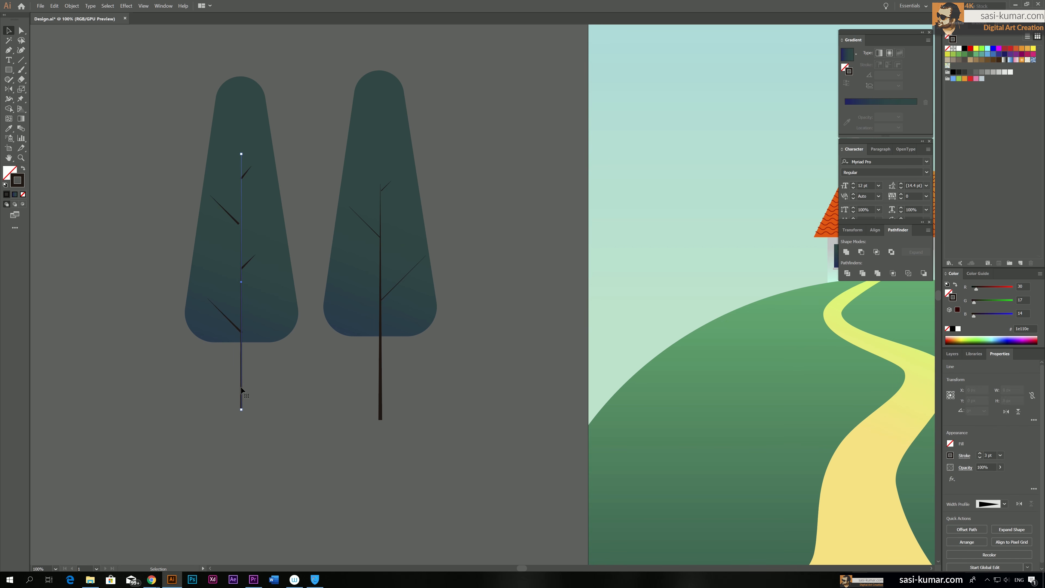
click(981, 453)
click(981, 453)
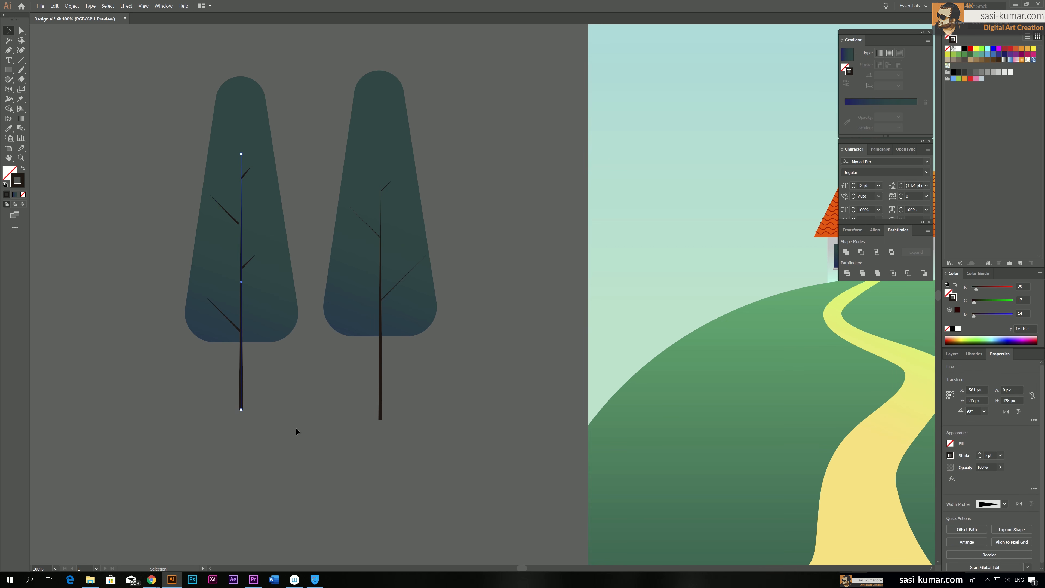
click(981, 453)
click(134, 185)
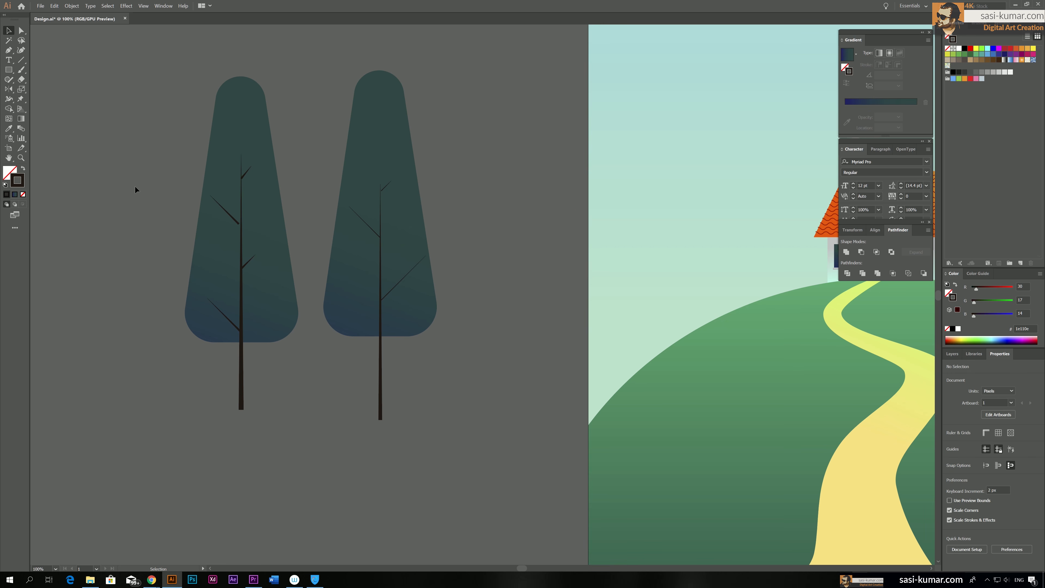
Expand the appearance of the left tree's trunk and branch strokes and unite them into one filled object
click(233, 219)
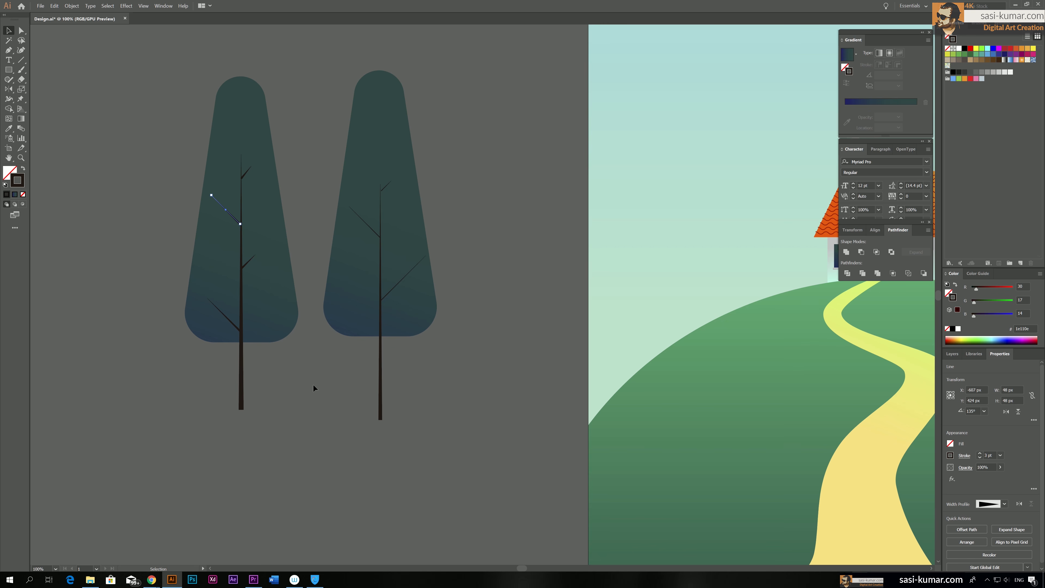
drag(310, 450, 175, 100)
click(71, 6)
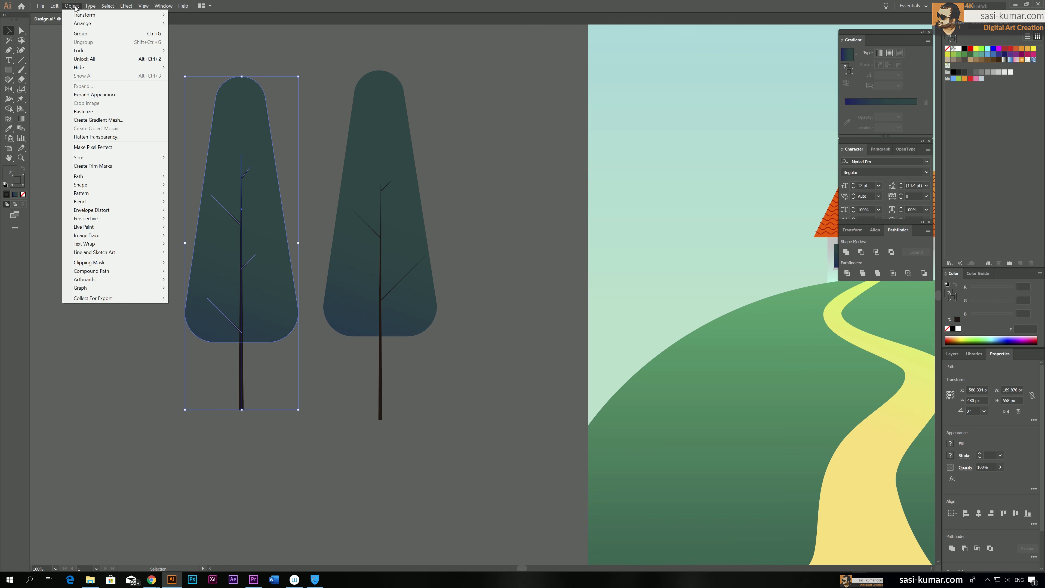
click(262, 161)
click(170, 136)
click(222, 142)
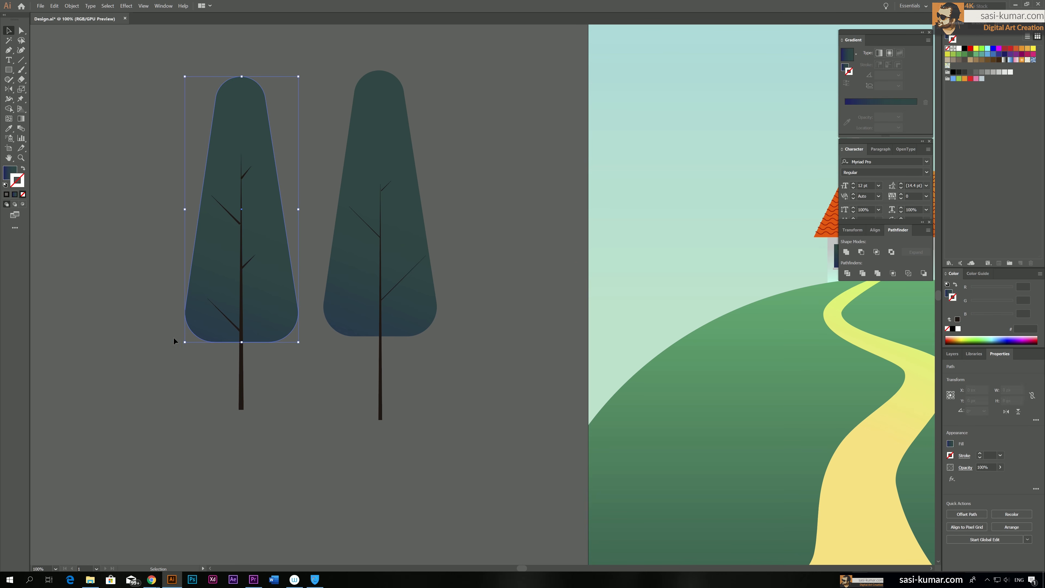
drag(296, 417, 204, 130)
shift+click(224, 111)
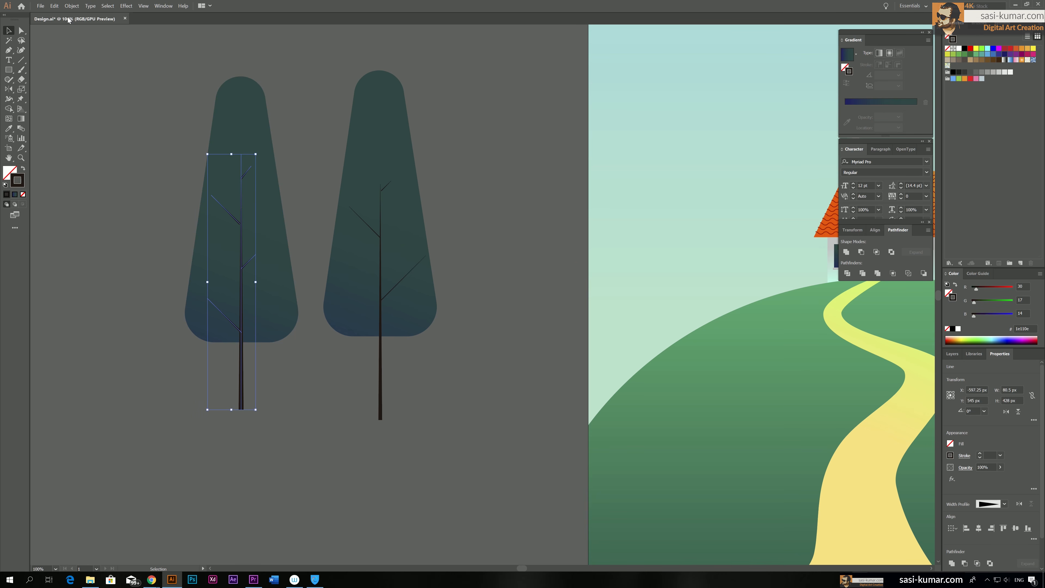
click(72, 6)
click(105, 94)
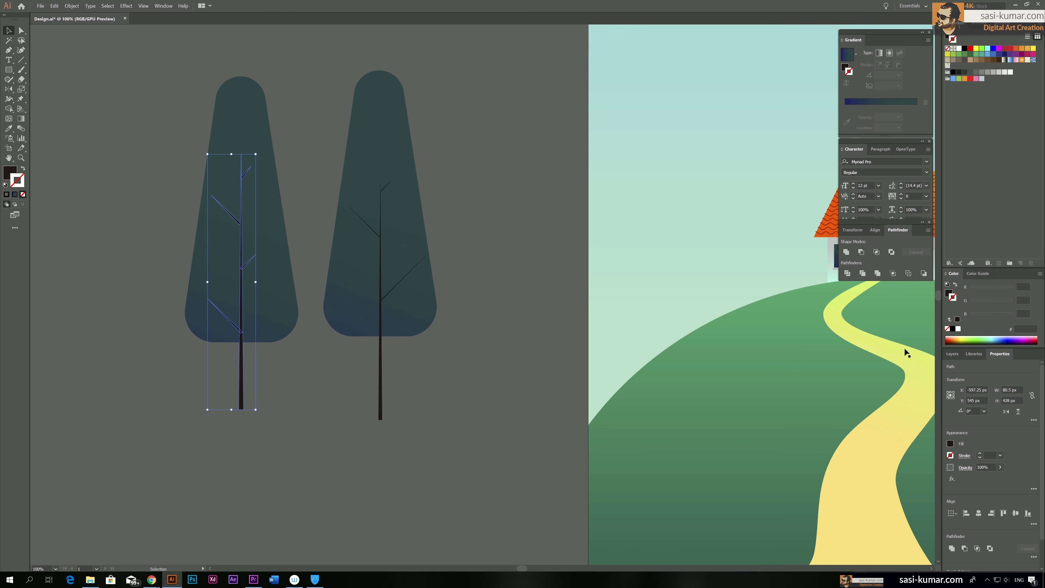
click(524, 200)
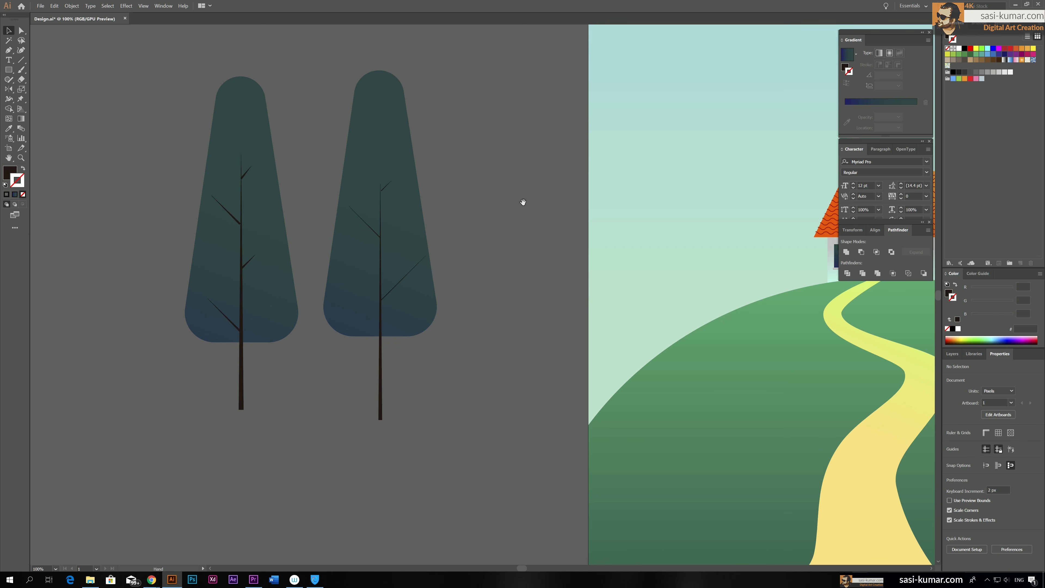
Spread the two trees apart by moving the right one slightly right and the left one, trunk included, farther left
drag(523, 202, 523, 210)
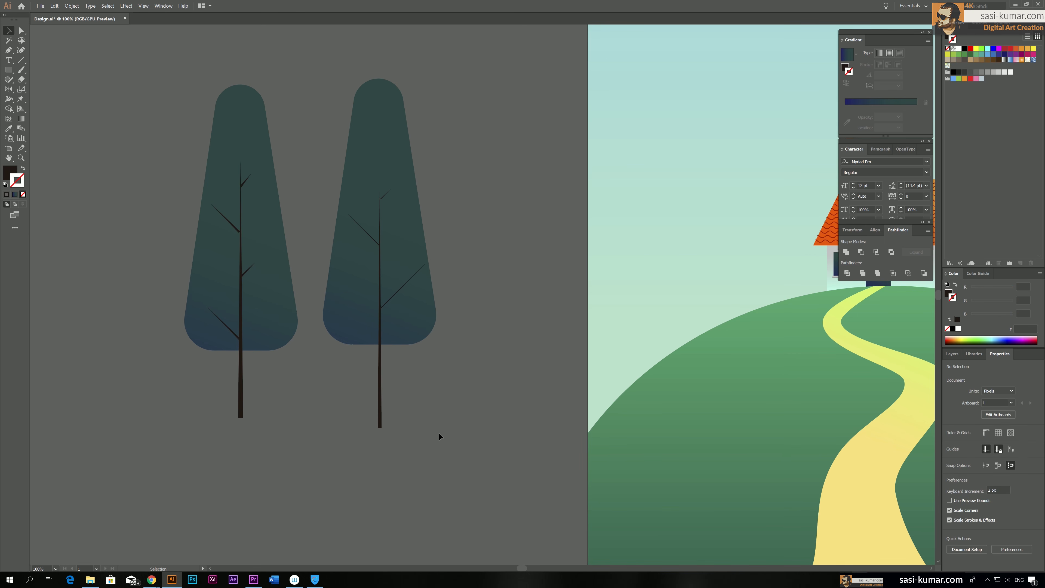
click(395, 235)
drag(395, 236, 434, 239)
click(304, 375)
click(241, 300)
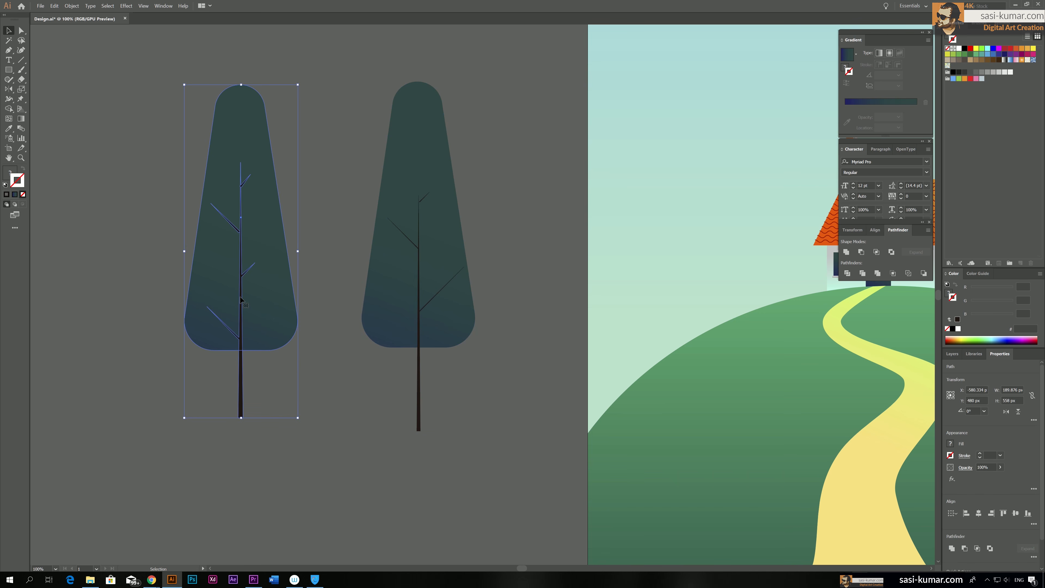
drag(239, 293, 145, 276)
click(245, 268)
Lower the two upper side anchor points of the left tree's foliage together to give it a more pointed crown
click(171, 222)
click(23, 30)
drag(214, 108, 172, 111)
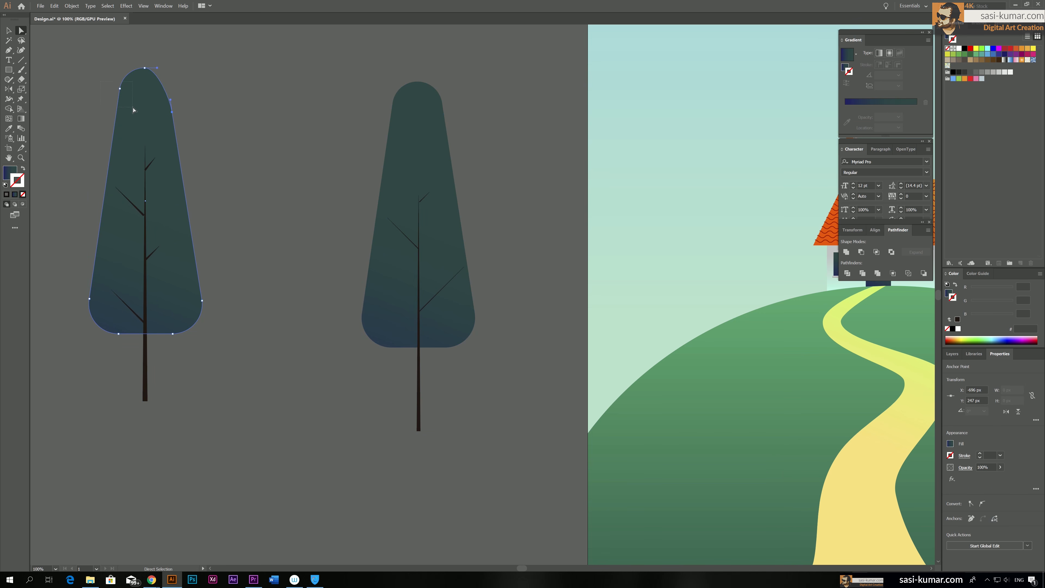
key(ctrl+z)
drag(99, 90, 99, 83)
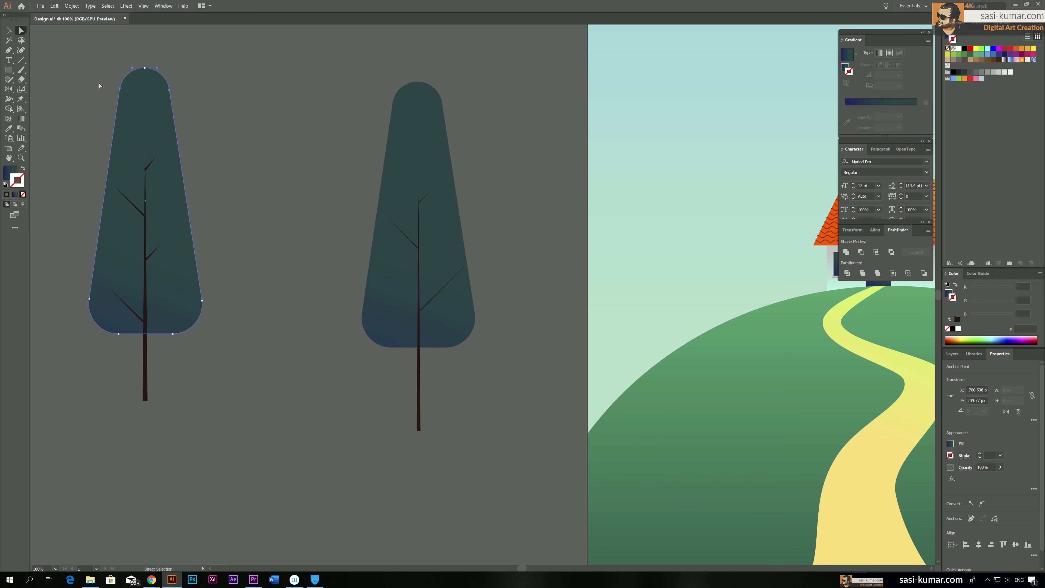
key(shift+Down)
key(shift+Down)
key(shift+Down)
key(shift+Down)
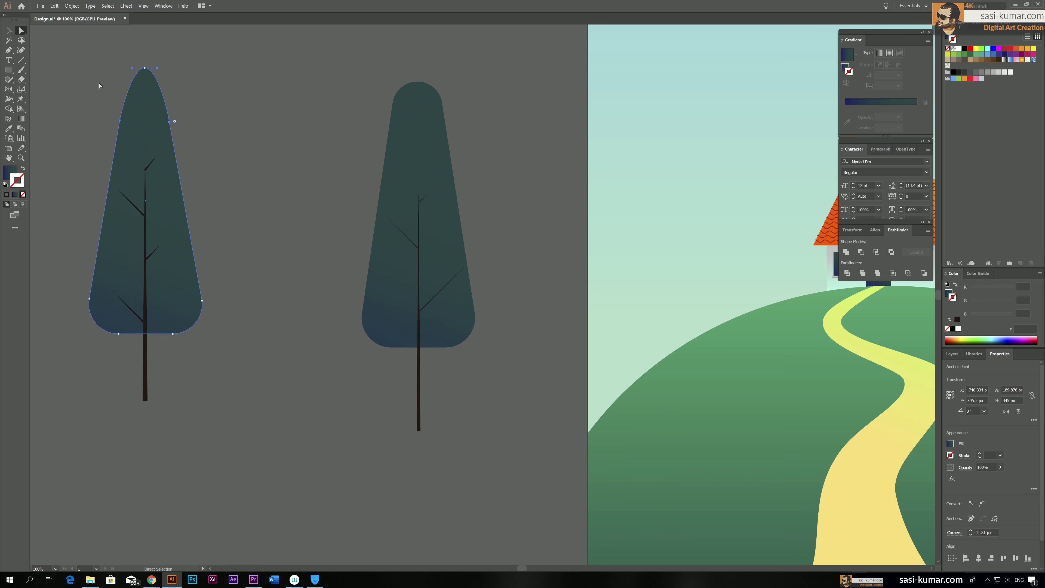
Delete the extra overlapping anchor point at the tip of the left tree's foliage
click(147, 70)
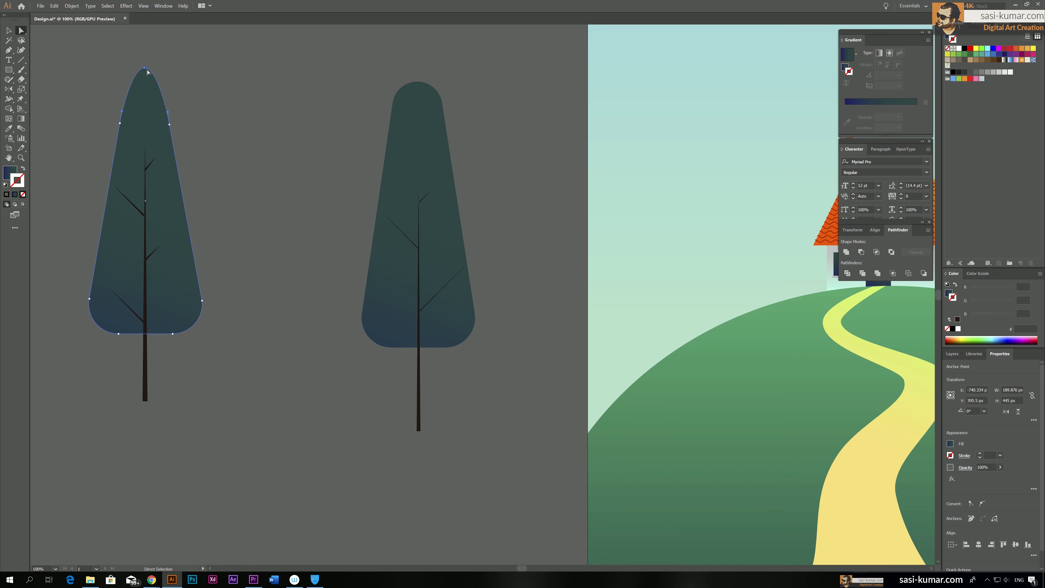
click(149, 61)
click(145, 68)
drag(145, 68, 156, 63)
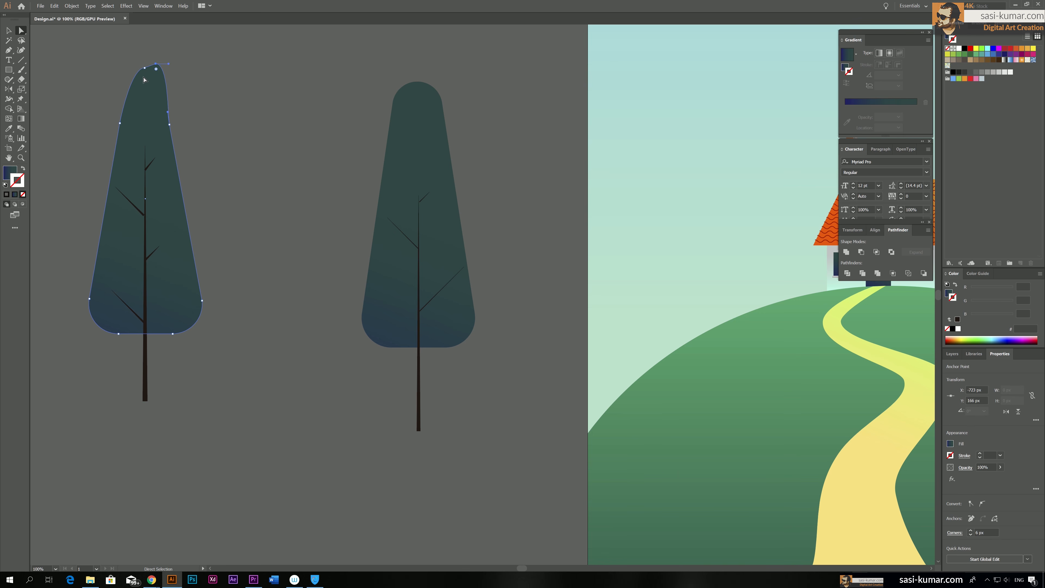
click(12, 52)
click(60, 70)
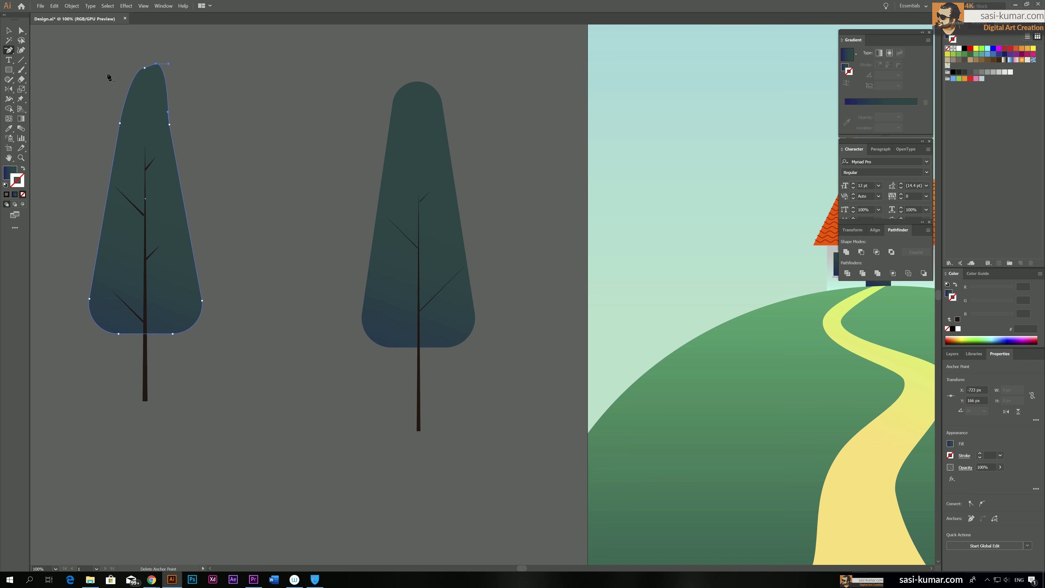
click(156, 64)
Convert the foliage's tip anchor to a corner point, raise it slightly and round the tip a little
key(a)
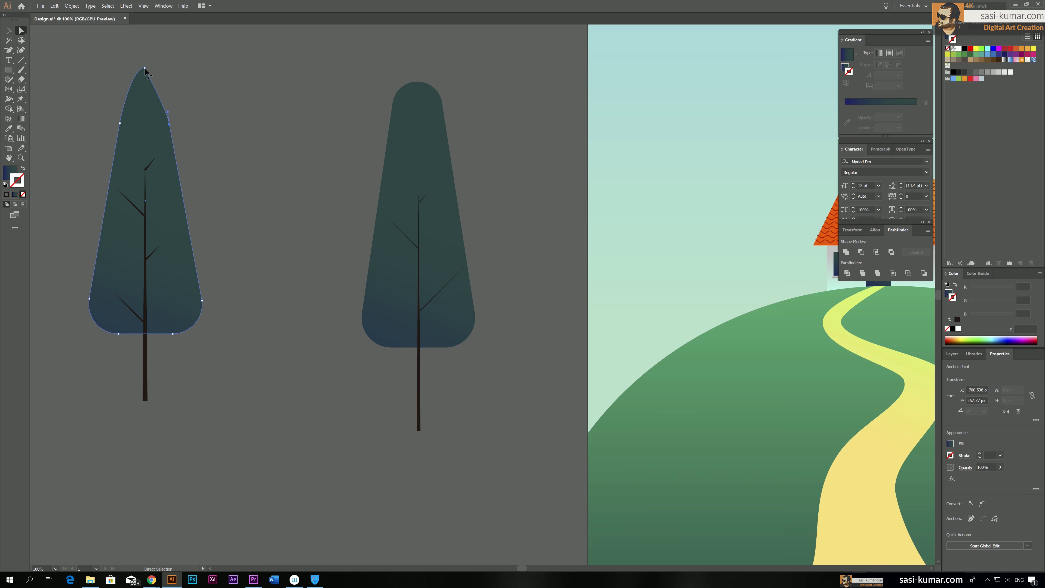
click(145, 69)
right_click(146, 66)
key(Escape)
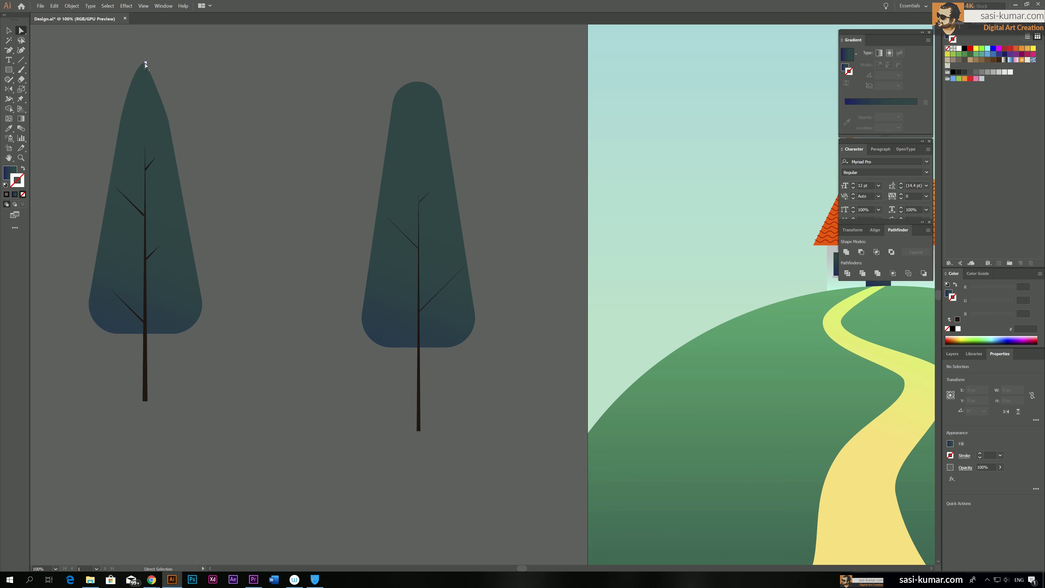
click(970, 503)
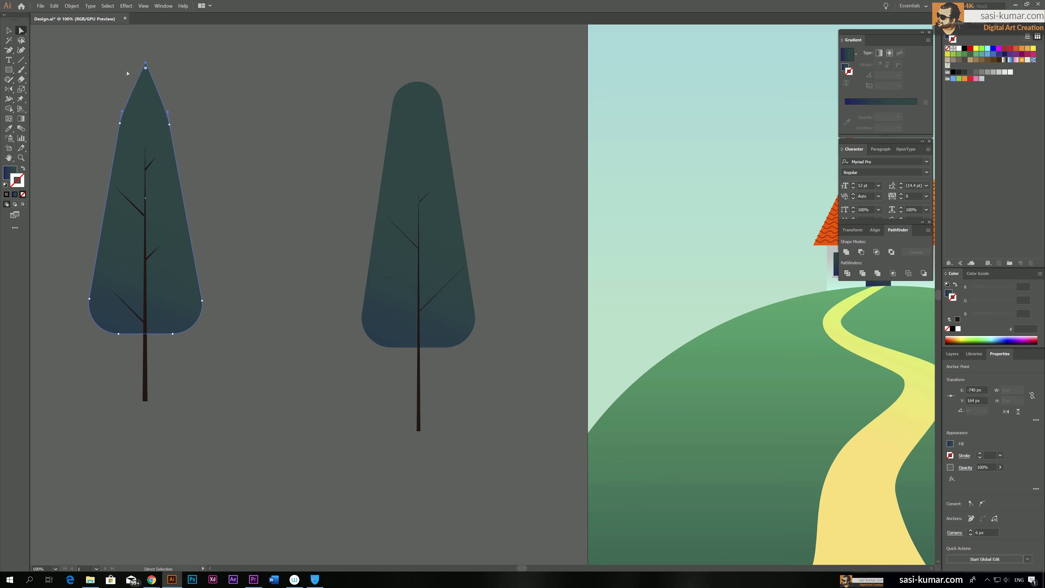
mouse_move(145, 64)
mouse_down()
mouse_move(145, 46)
mouse_move(145, 86)
mouse_move(144, 63)
mouse_up()
click(226, 88)
drag(241, 135, 289, 143)
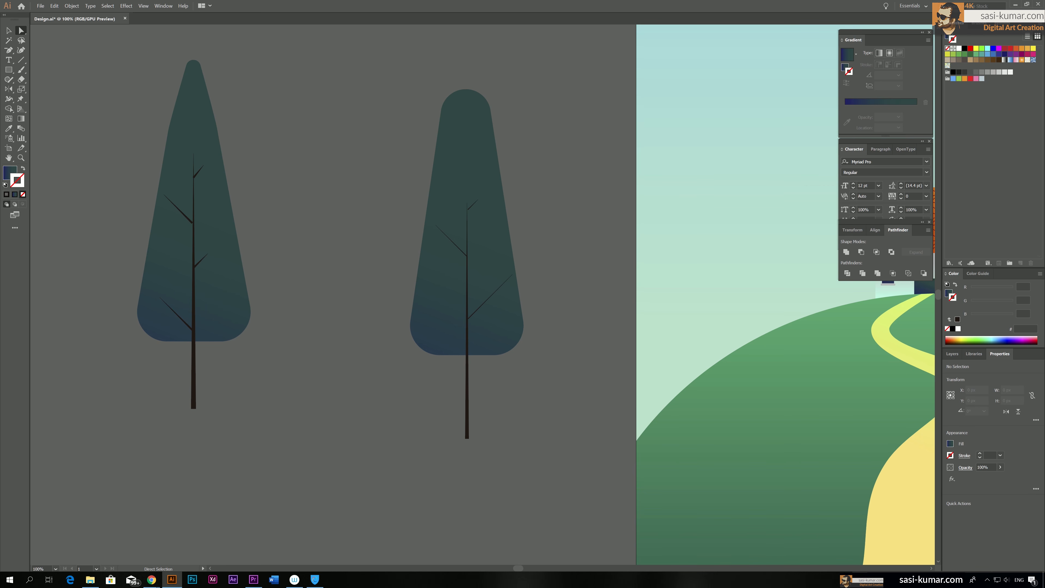
Change the end stop of the left foliage's gradient to the greener tone 1c5242
key(v)
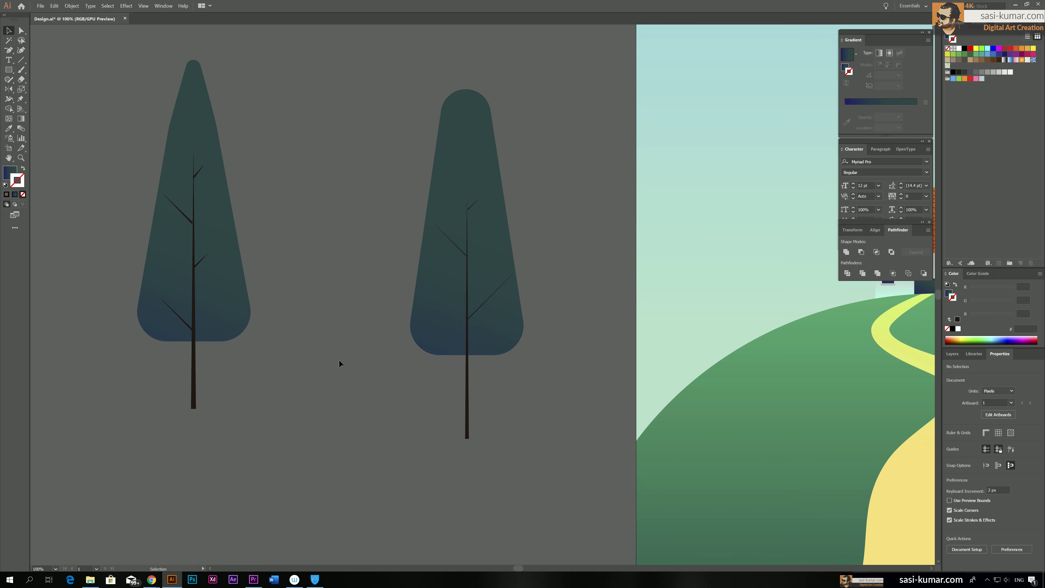
click(230, 305)
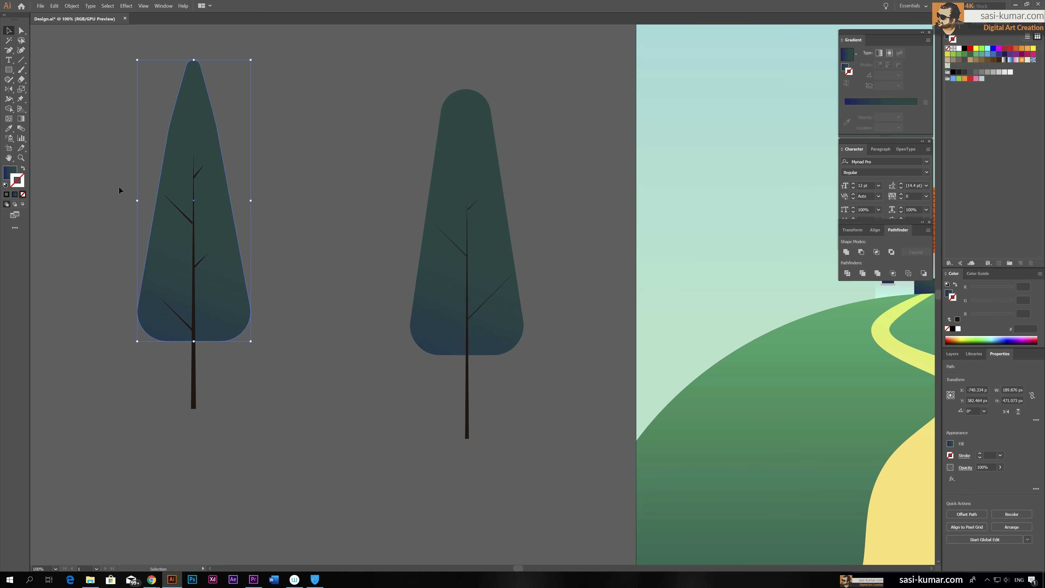
click(12, 172)
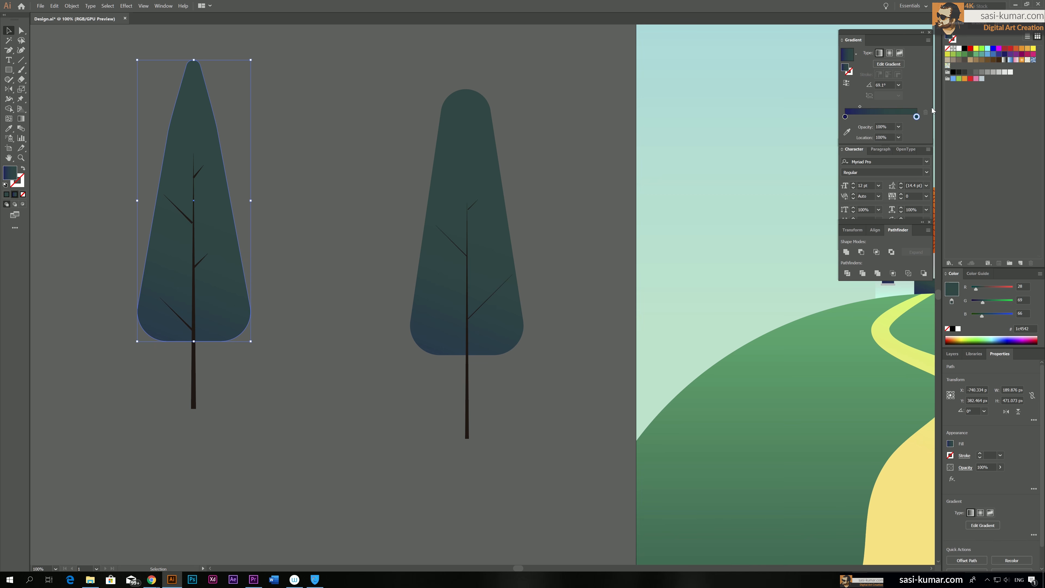
double_click(917, 117)
drag(861, 162, 863, 164)
click(356, 92)
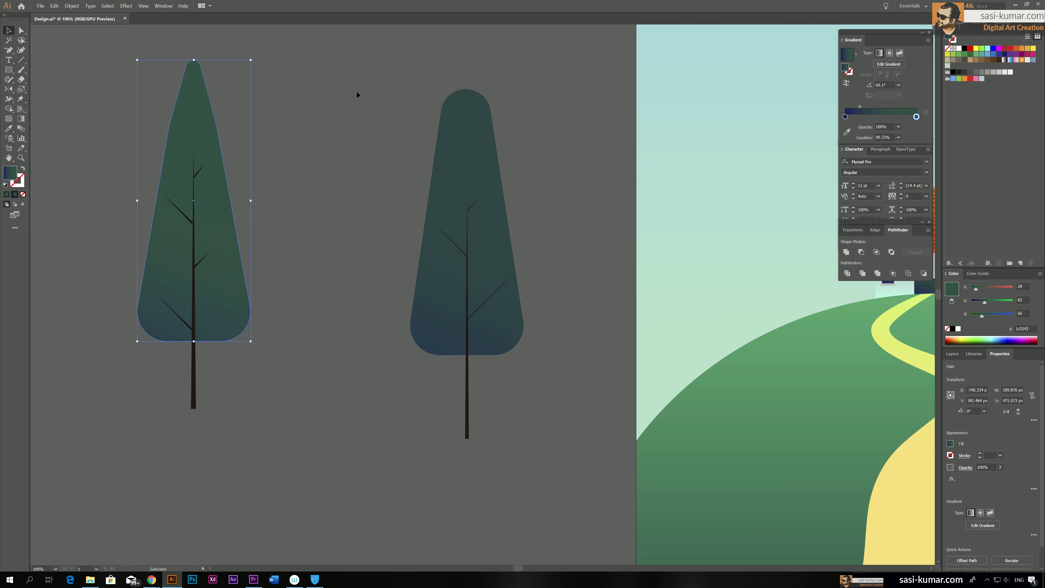
click(315, 161)
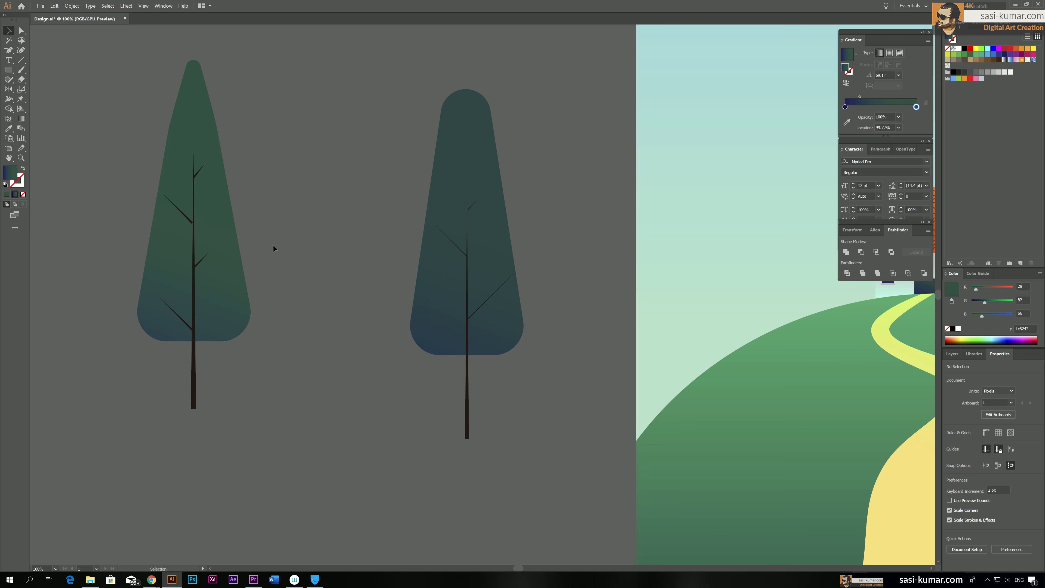
Place a copy of the green foliage between the two trees and lower its two upper side anchor points
drag(216, 140, 310, 165)
click(21, 31)
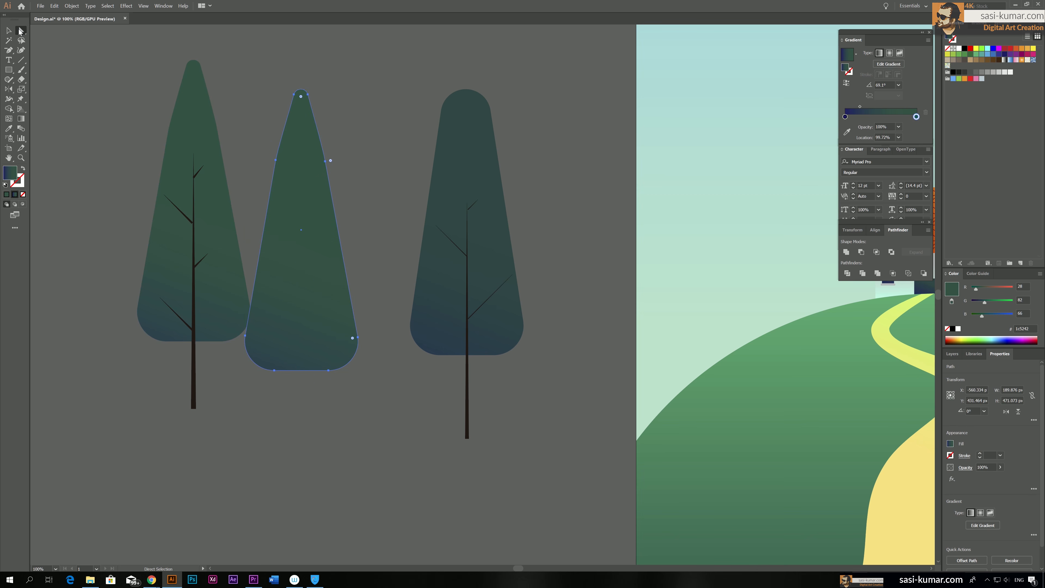
drag(266, 150, 339, 183)
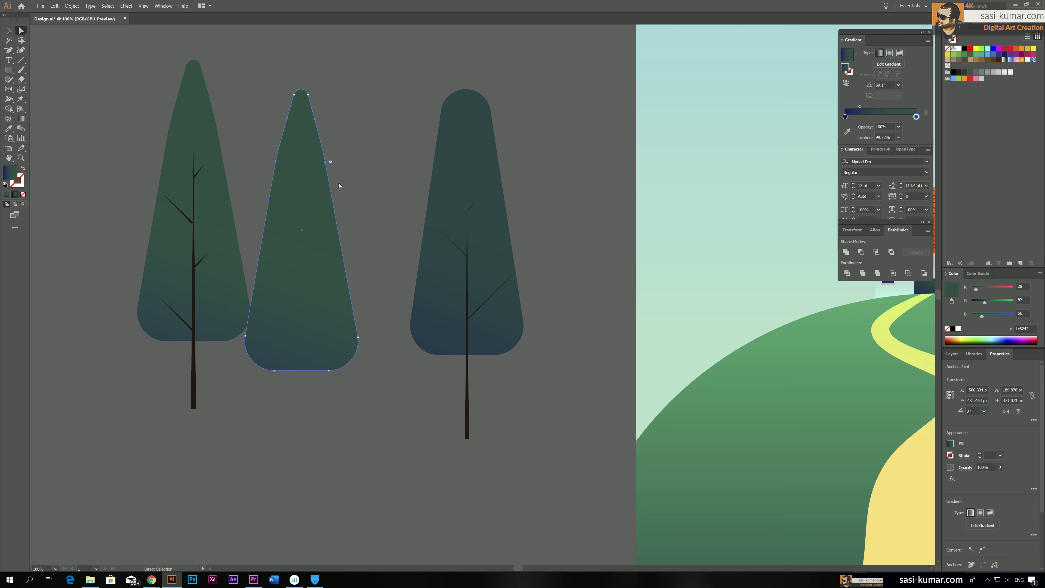
key(shift+Down)
key(shift+Down)
key(shift+Down)
key(shift+Down)
key(shift+Down)
key(shift+Down)
key(shift+Down)
key(shift+Down)
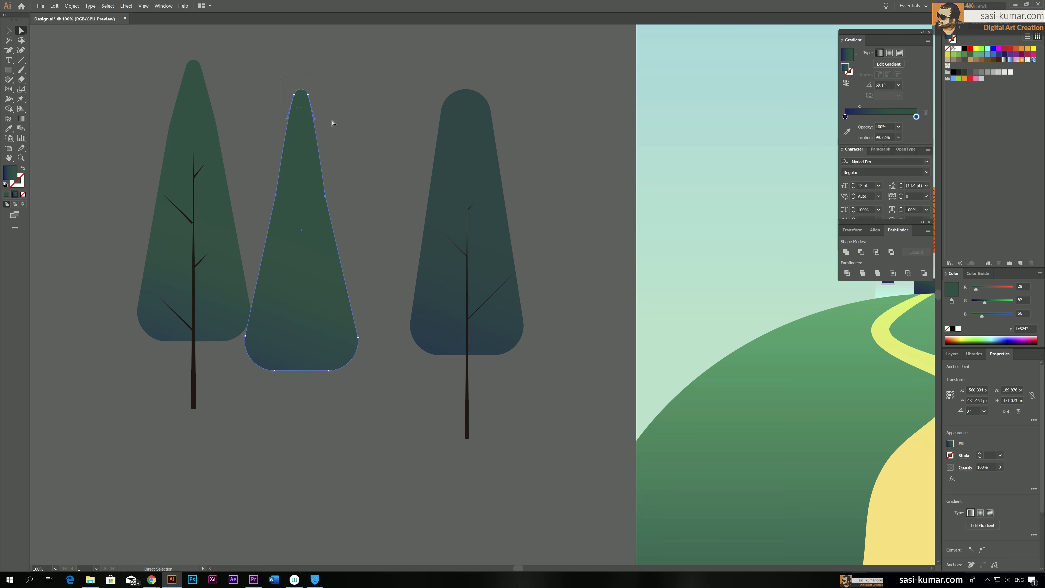
Lower the copied foliage's tip to make it about 445 px tall and move the shape midway between the trees
key(Down)
key(Down)
key(Down)
key(Down)
key(Down)
key(Down)
key(Down)
key(Down)
key(Down)
key(Down)
key(Down)
key(Down)
key(Down)
key(Down)
key(Down)
key(Down)
key(Down)
key(Down)
key(Down)
key(Down)
click(8, 31)
drag(293, 214, 322, 209)
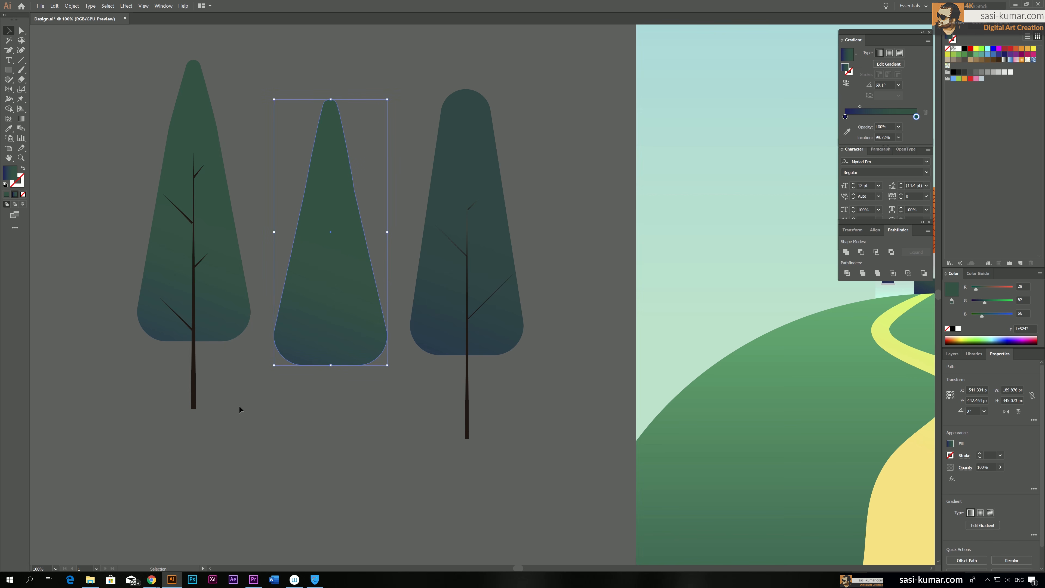
Place a copy of the left tree's trunk and branches, reflected across the vertical axis, on the middle foliage
click(238, 406)
click(194, 263)
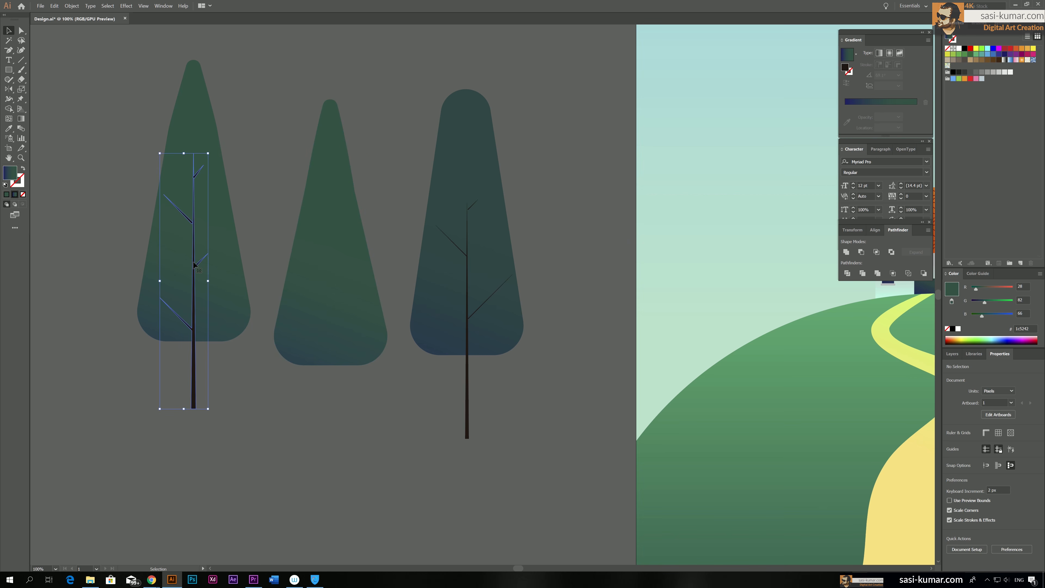
drag(194, 264, 270, 263)
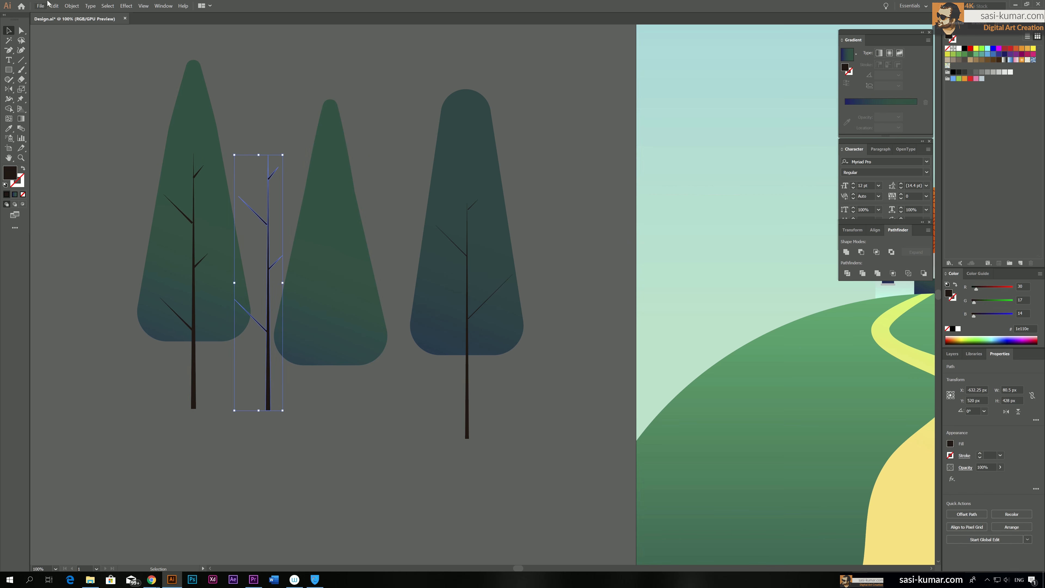
click(9, 89)
double_click(13, 91)
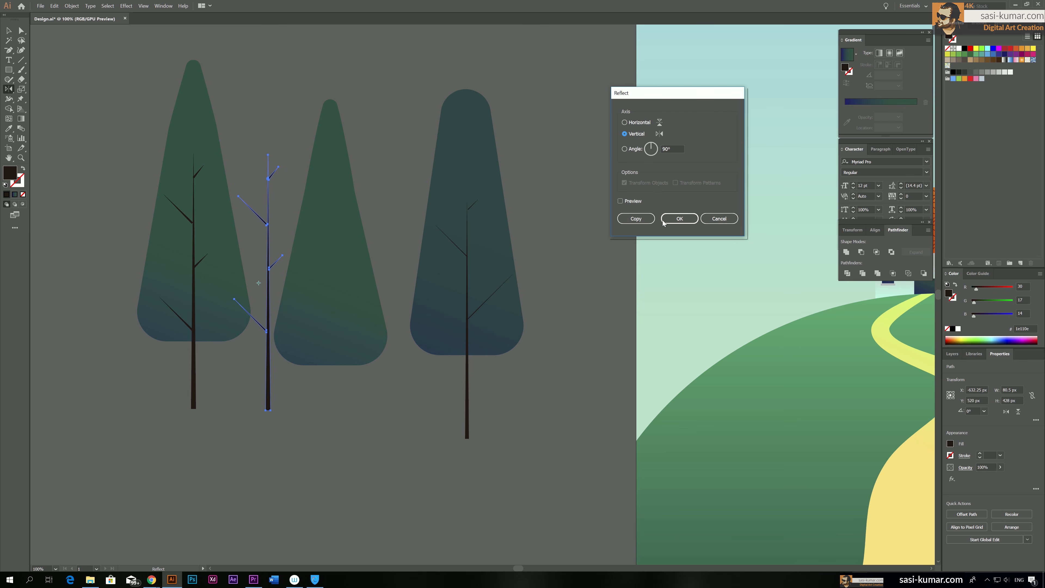
click(679, 219)
key(v)
drag(248, 281, 327, 299)
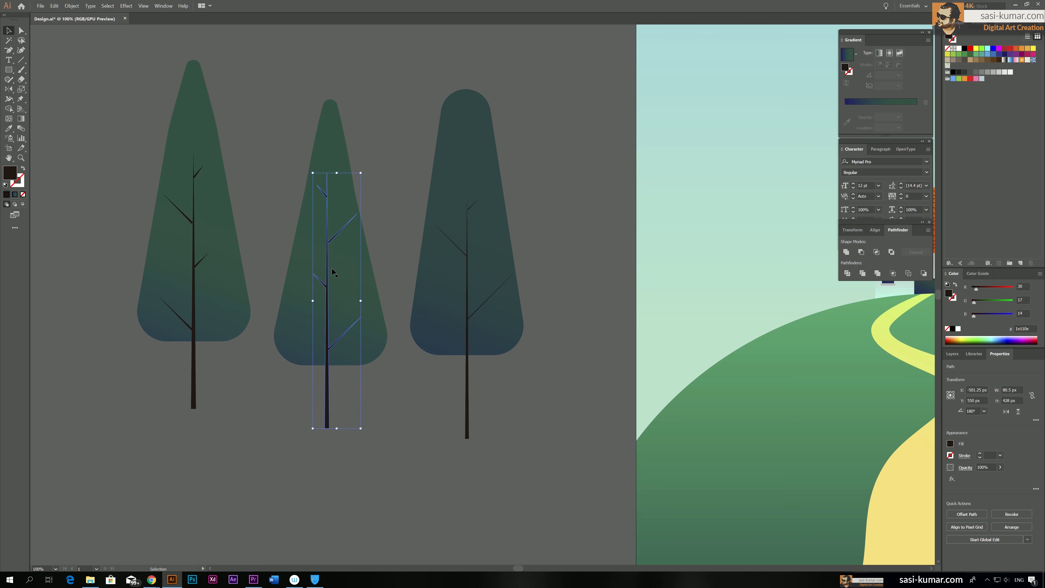
double_click(336, 237)
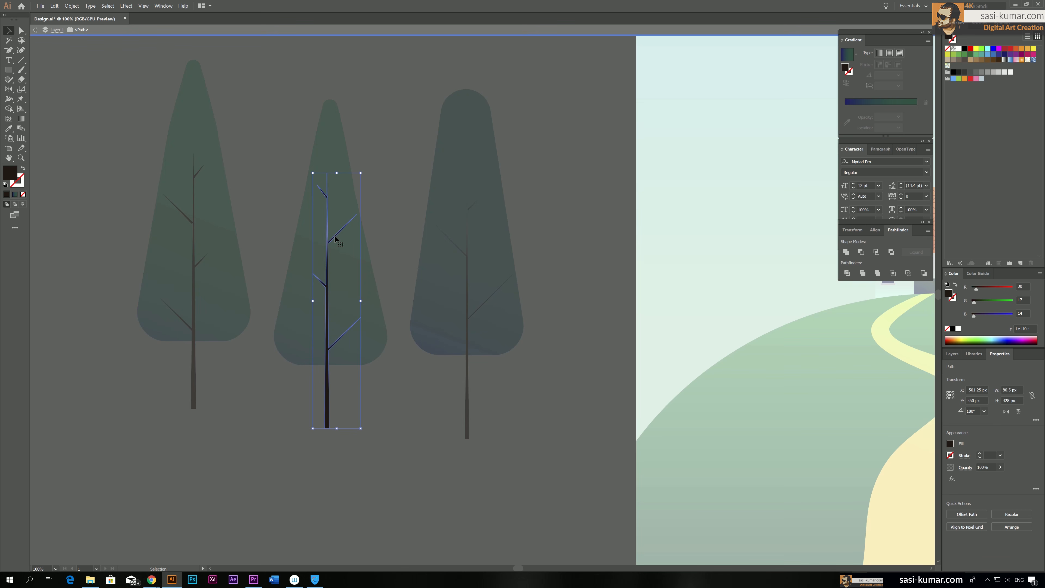
double_click(377, 216)
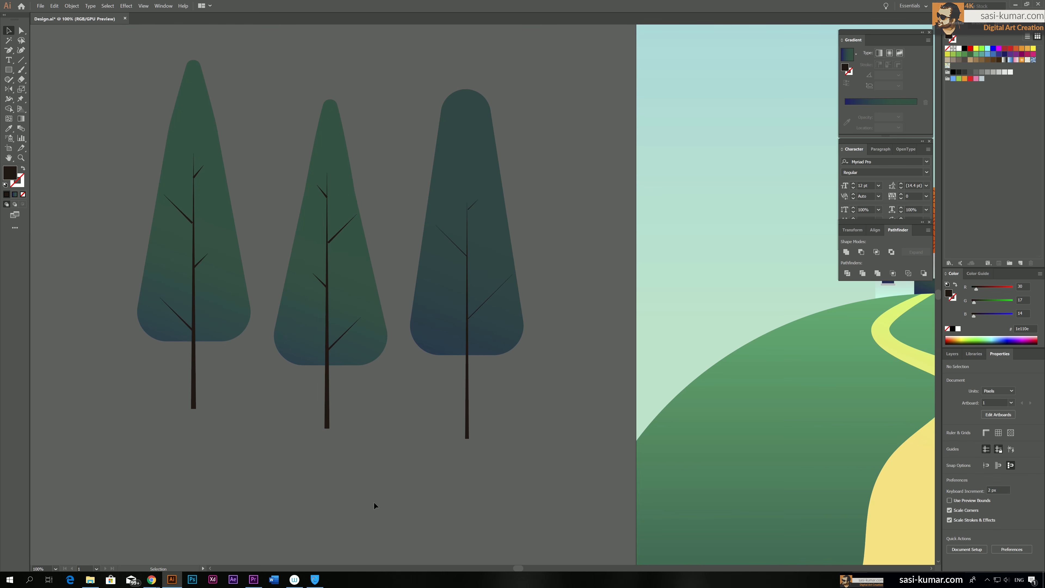
Group the foliage and trunk of each of the three trees as a separate tree
scroll(367, 492, up, 3)
drag(365, 496, 281, 286)
click(393, 435)
click(338, 394)
drag(363, 472, 298, 307)
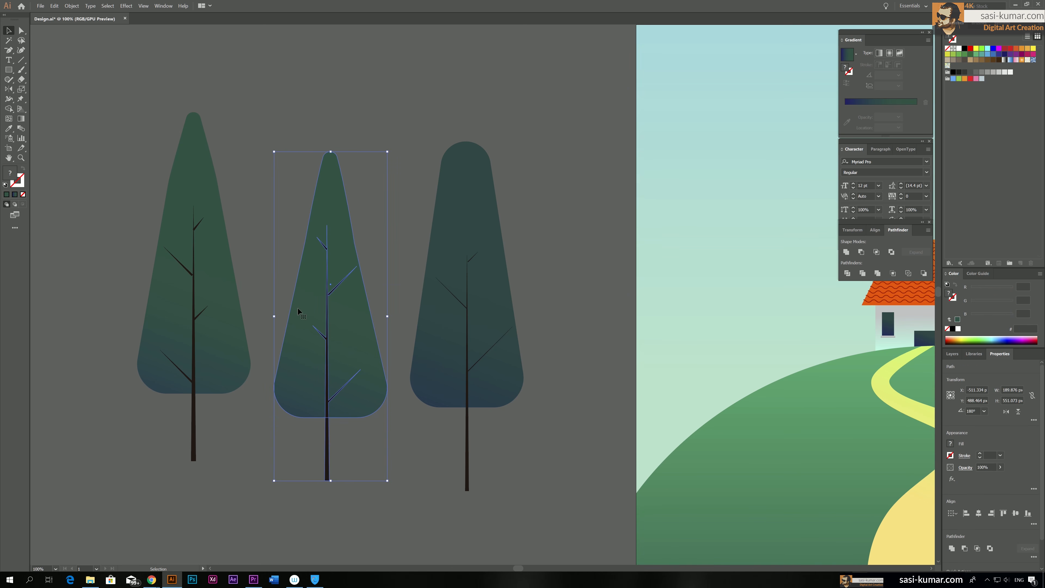
key(ctrl+g)
drag(553, 461, 451, 375)
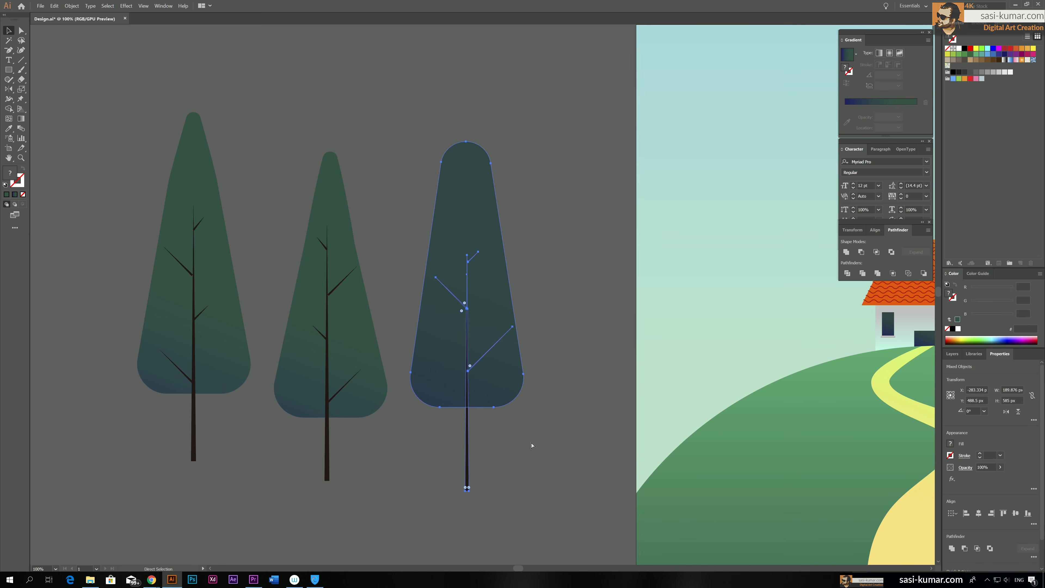
key(ctrl+g)
drag(94, 288, 217, 447)
key(ctrl+g)
click(477, 223)
click(329, 253)
click(196, 282)
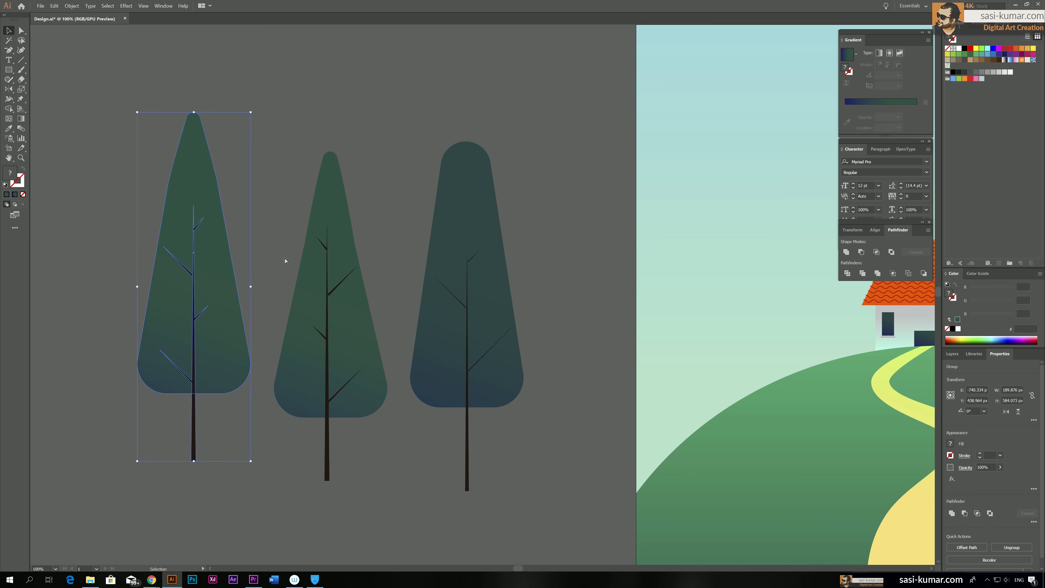
Move the three trees close together so that their foliage overlaps
key(ctrl+minus)
drag(285, 260, 117, 247)
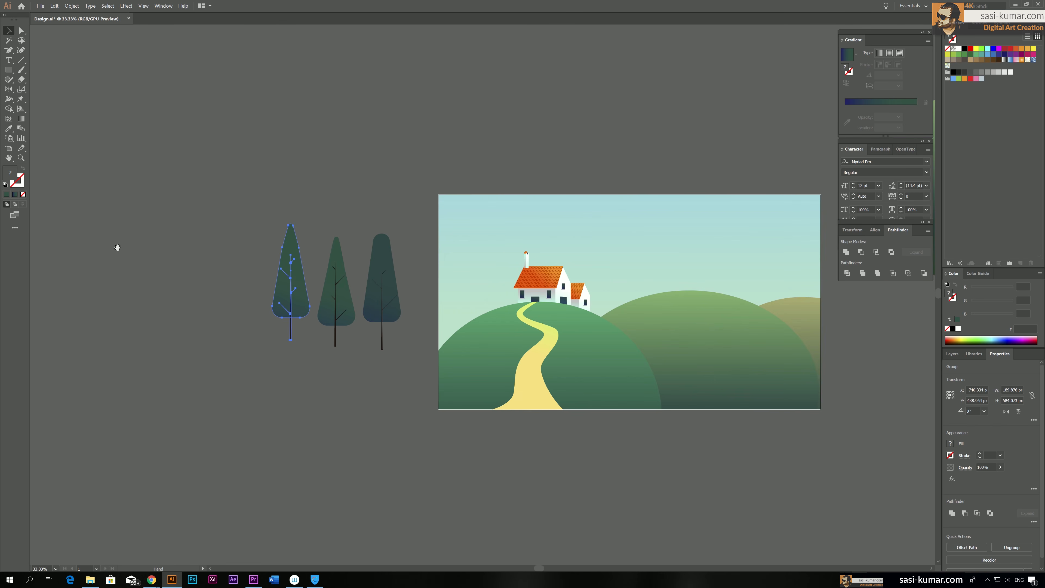
key(ctrl+plus)
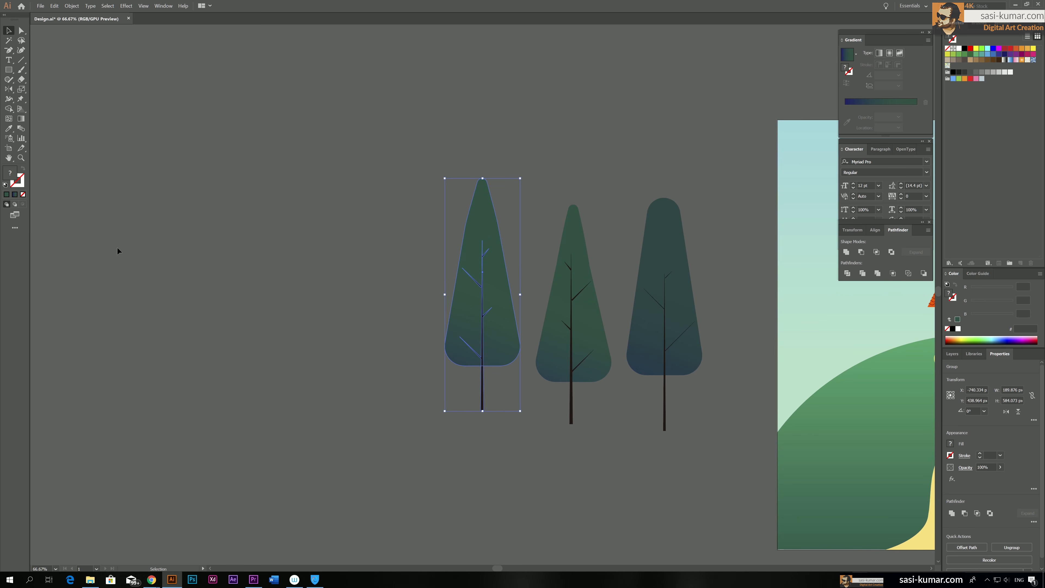
key(ctrl+plus)
drag(476, 322, 426, 309)
drag(555, 291, 454, 287)
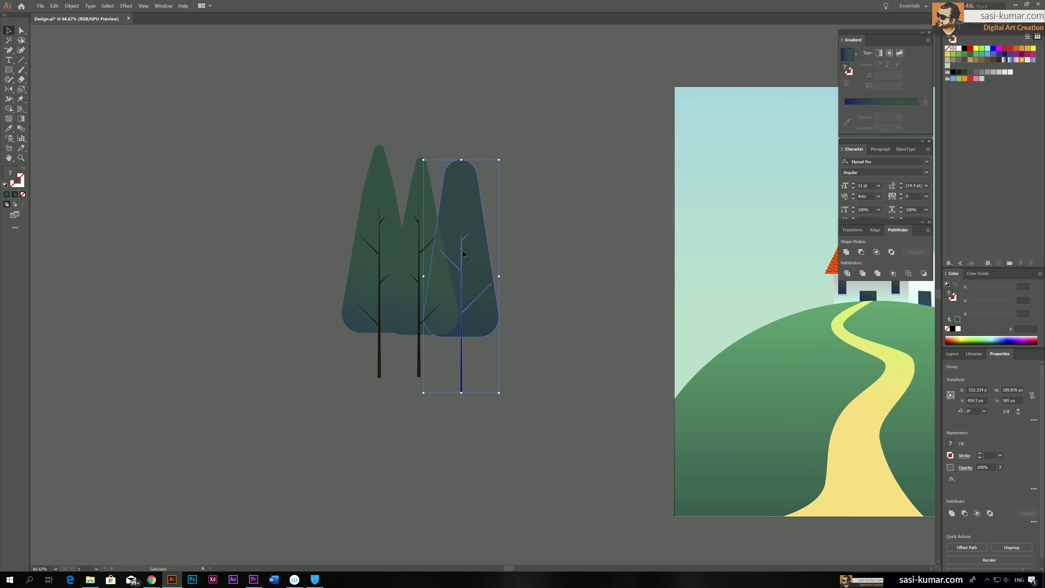
Adjust the stacking order of the three overlapping trees
right_click(464, 254)
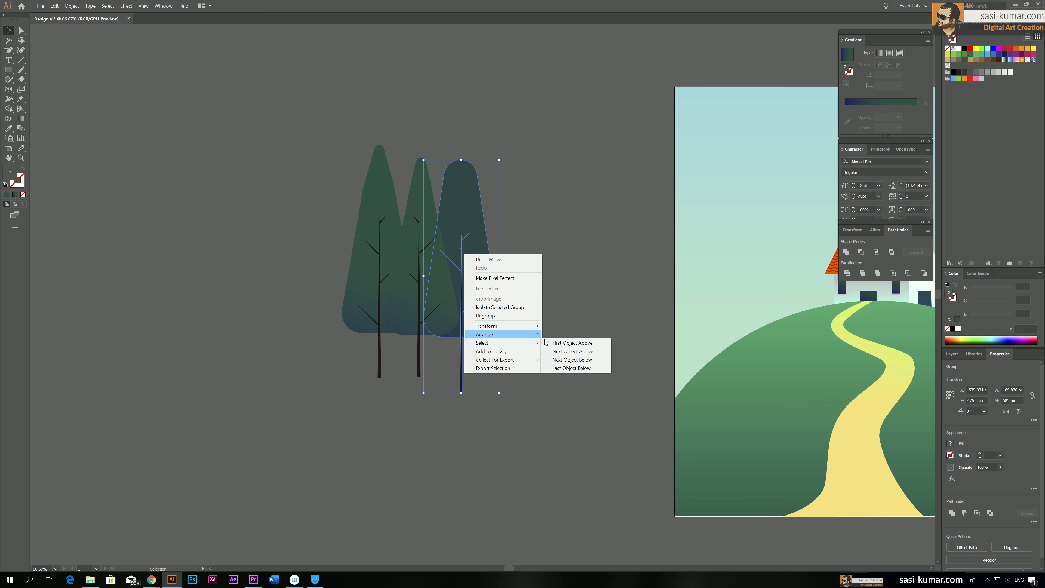
mouse_move(531, 336)
click(566, 334)
click(581, 291)
key(space)
drag(581, 290, 344, 311)
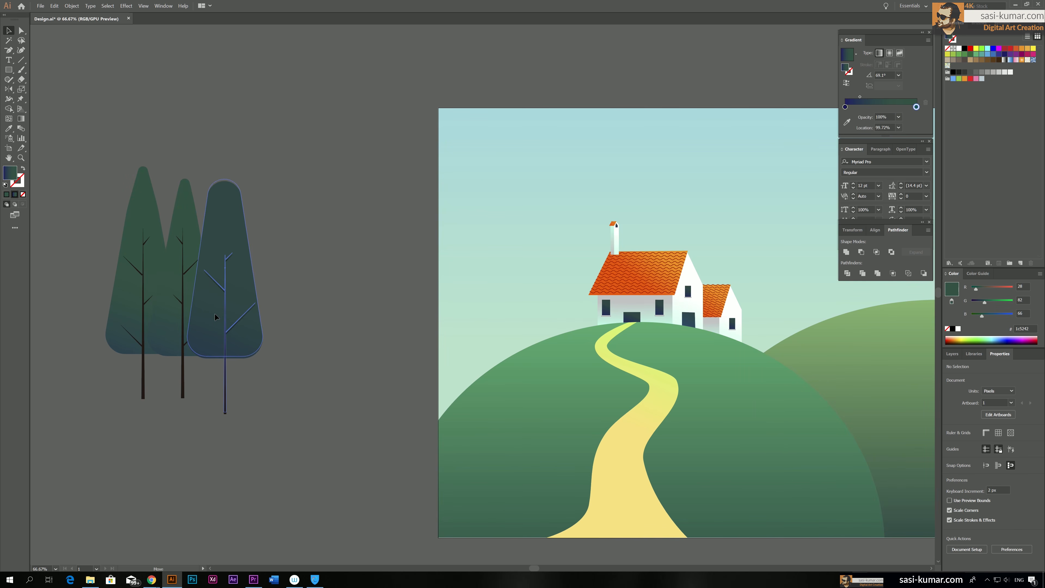
drag(307, 416, 121, 322)
key(ctrl+shift+a)
click(142, 255)
key(ctrl+shift+])
Shift the middle foliage's gradient midpoint to about 46.6% and change its end stop to the darker green 1c4b42
double_click(154, 218)
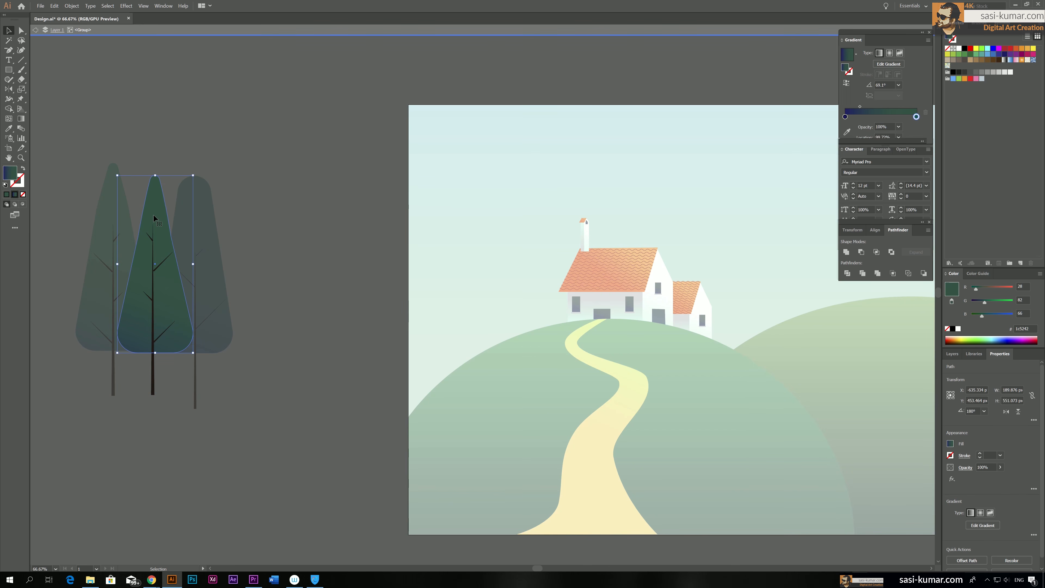
drag(859, 106, 878, 107)
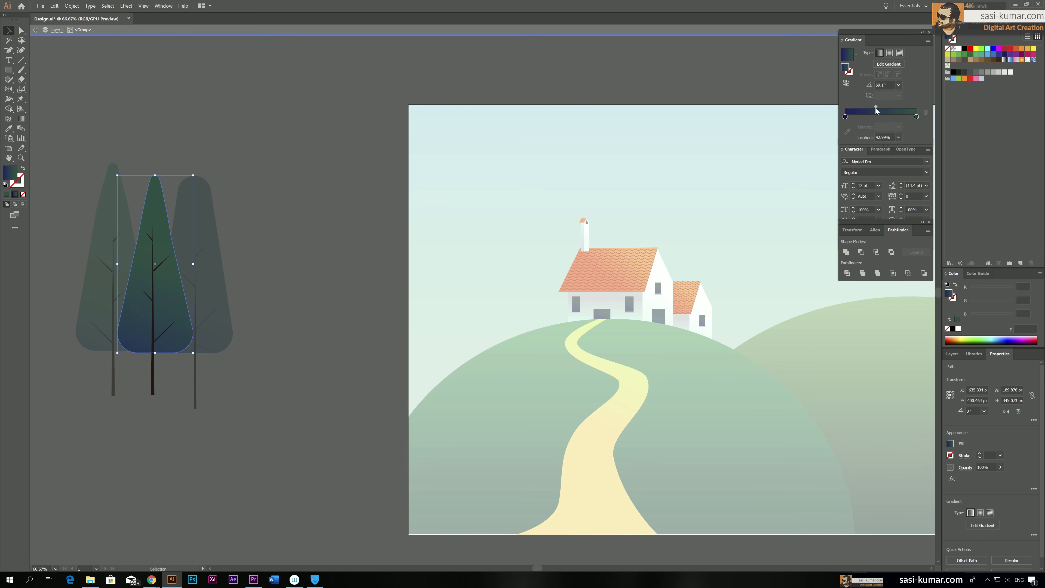
key(Escape)
click(21, 32)
click(159, 215)
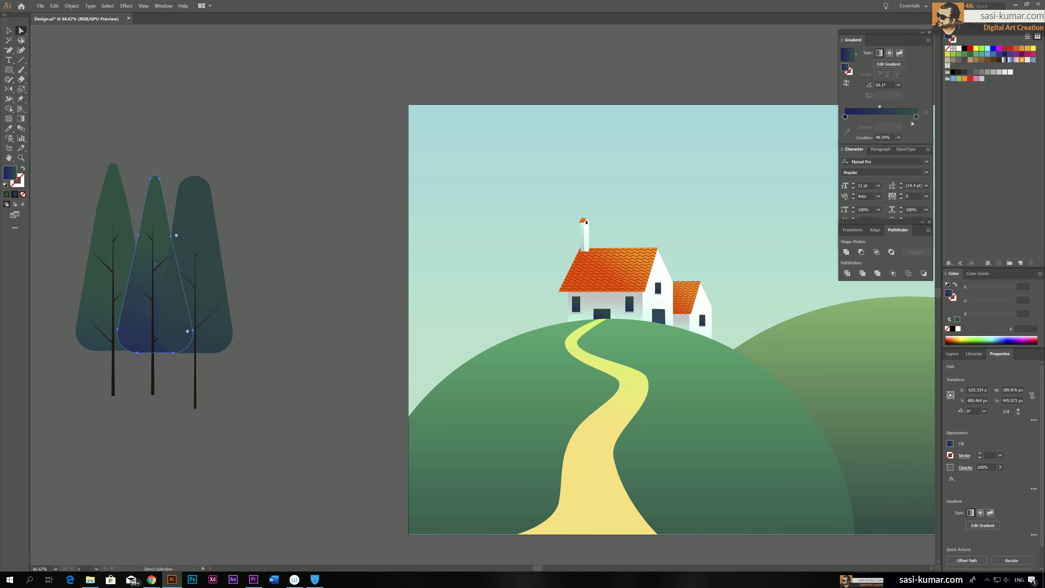
double_click(916, 117)
drag(862, 162, 861, 164)
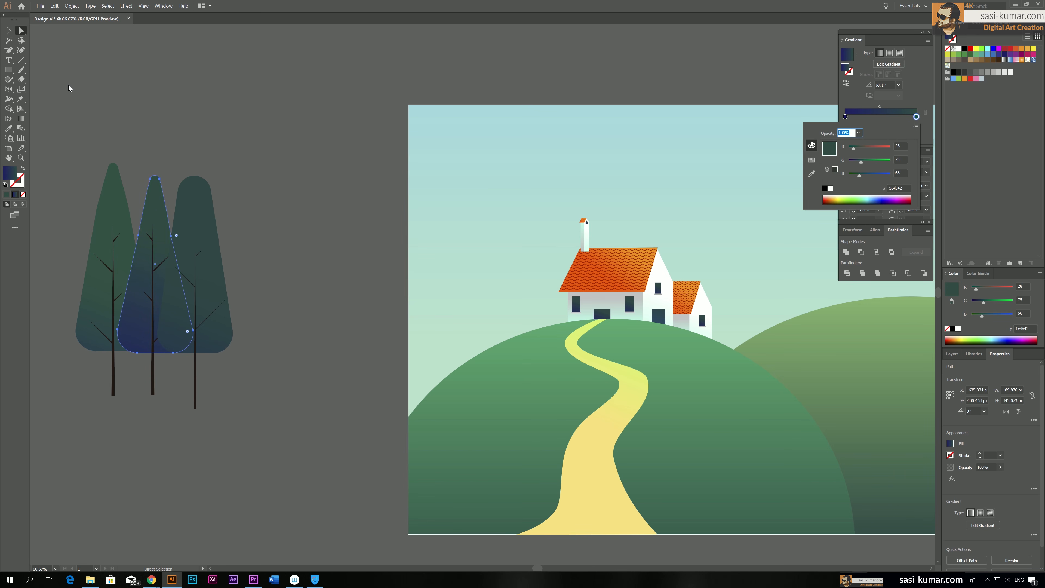
click(52, 81)
Ungroup the three-tree cluster into individual trees
click(9, 31)
click(147, 283)
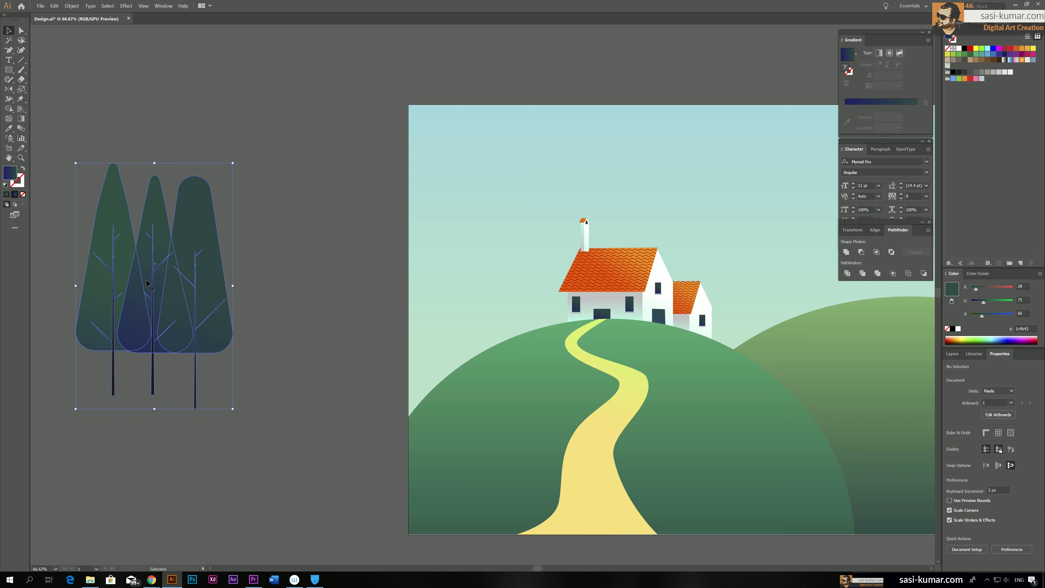
key(ctrl+shift+g)
click(263, 287)
Duplicate the left tree, scale the copy down to about 447 px tall and place it in front of the rounded tree's lower right side
drag(103, 247, 292, 340)
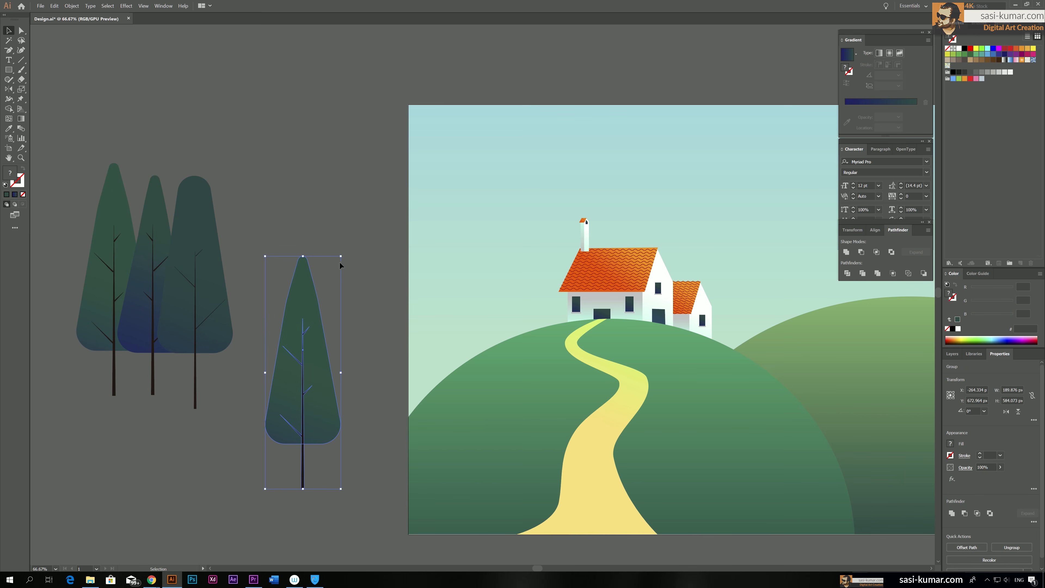
drag(341, 256, 323, 310)
drag(301, 369, 233, 308)
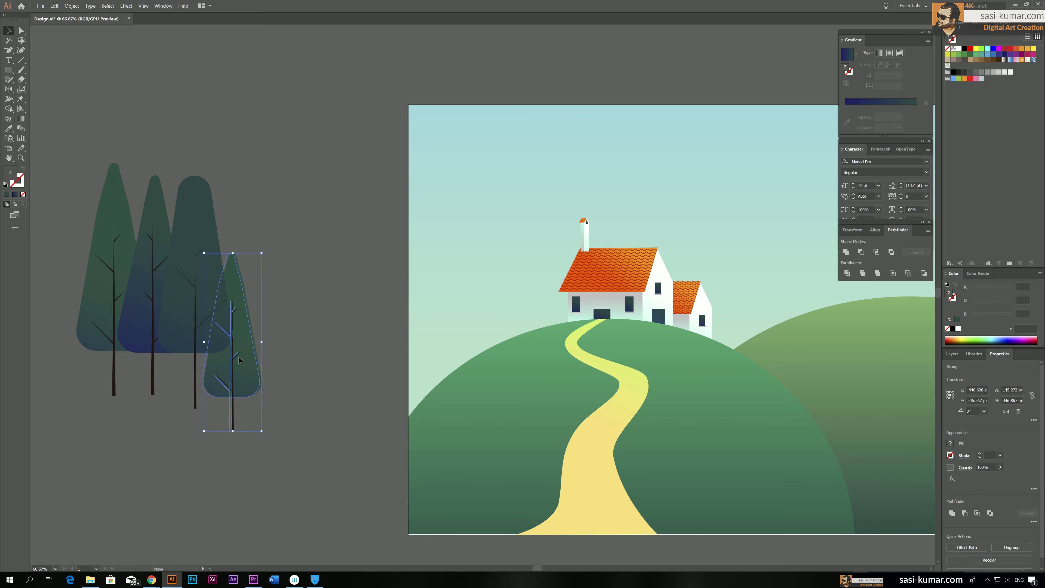
Duplicate the middle tree, shrink the copy and place it beside the small tree at the cluster's right end
drag(152, 299, 268, 302)
drag(305, 182, 297, 222)
drag(269, 270, 270, 265)
Move all five trees together onto the artboard's lower left corner, with the trunks extending past its bottom edge
drag(359, 398, 86, 236)
drag(161, 270, 574, 447)
drag(490, 510, 286, 312)
drag(364, 290, 286, 296)
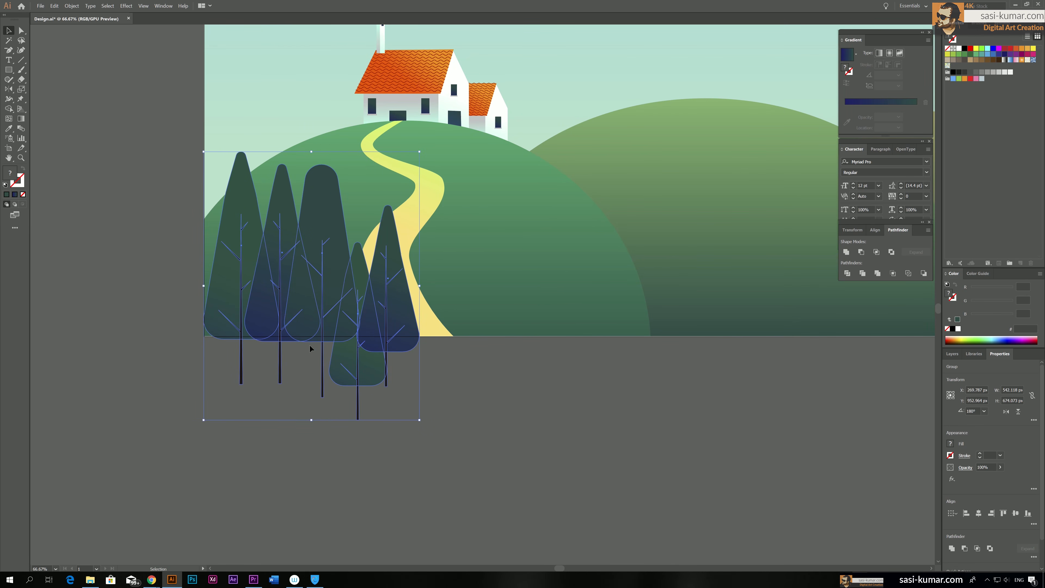
Add a new layer above Layer 1
scroll(516, 447, up, 1)
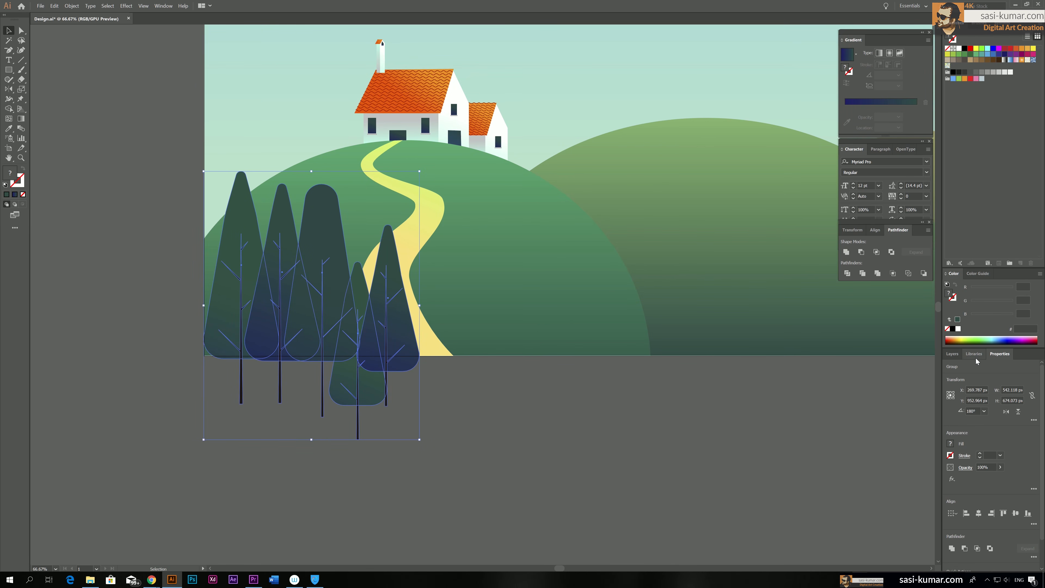
click(953, 355)
click(1021, 567)
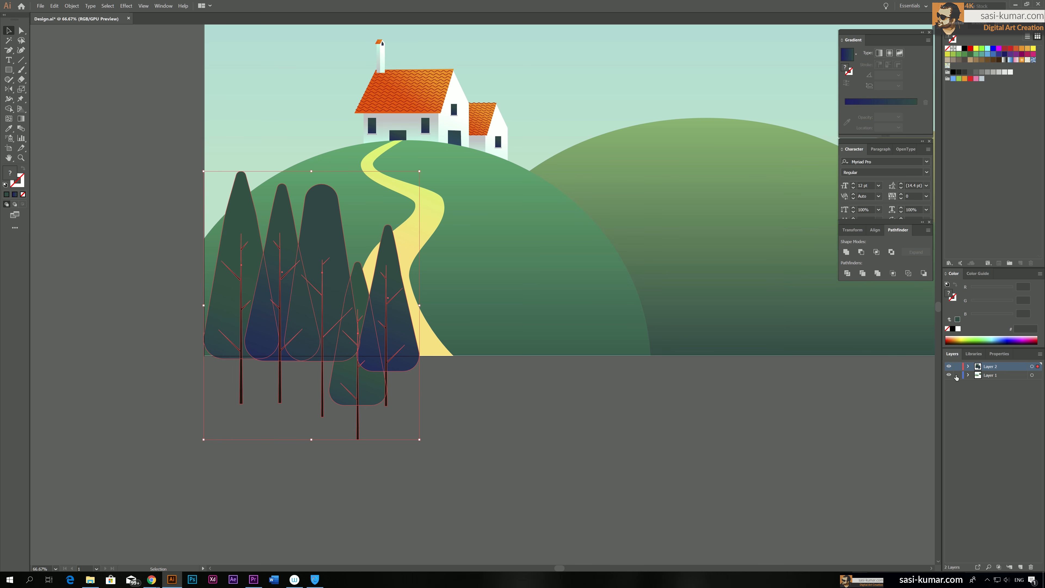
Duplicate the five foreground trees and place the copy on the empty canvas just left of the artboard
click(576, 451)
drag(593, 433, 304, 496)
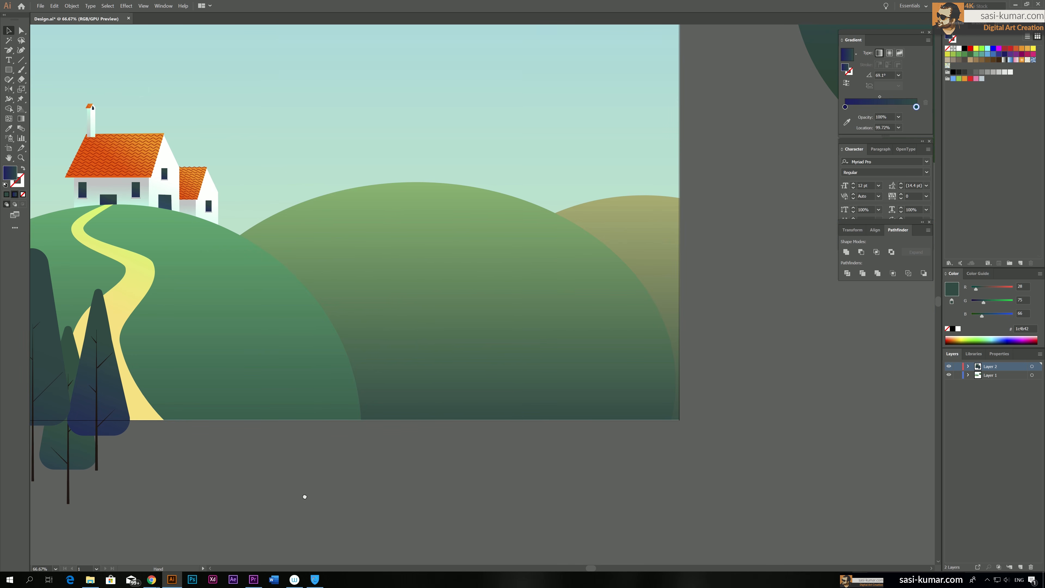
key(ctrl+minus)
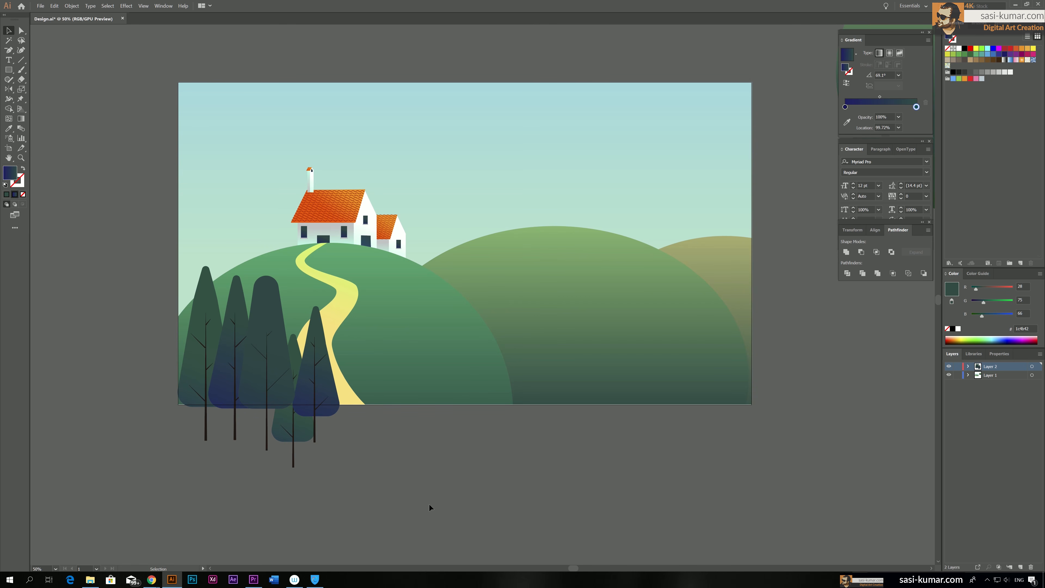
scroll(430, 506, up, 1)
click(267, 449)
click(380, 511)
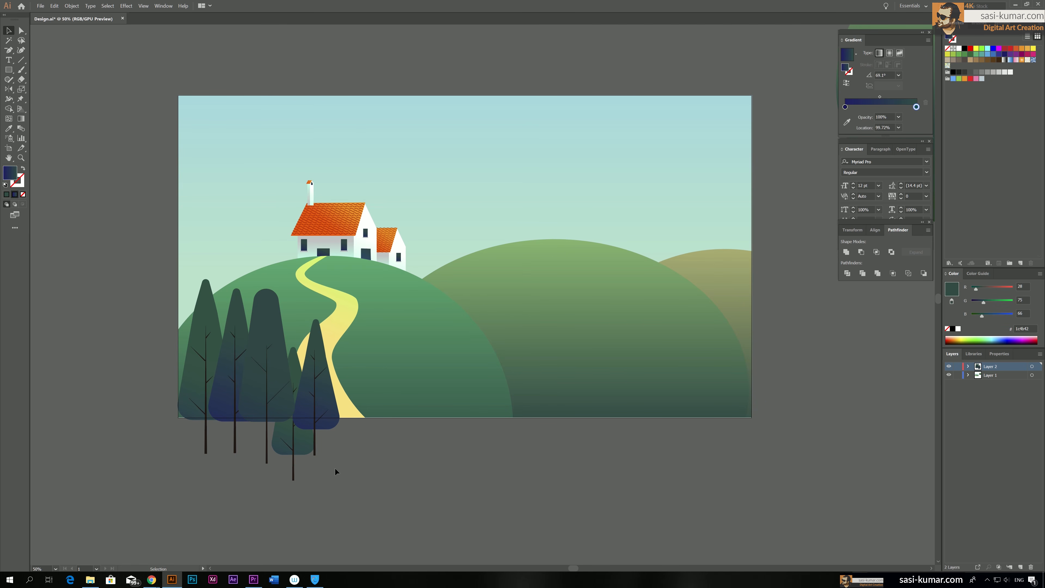
drag(401, 490, 180, 333)
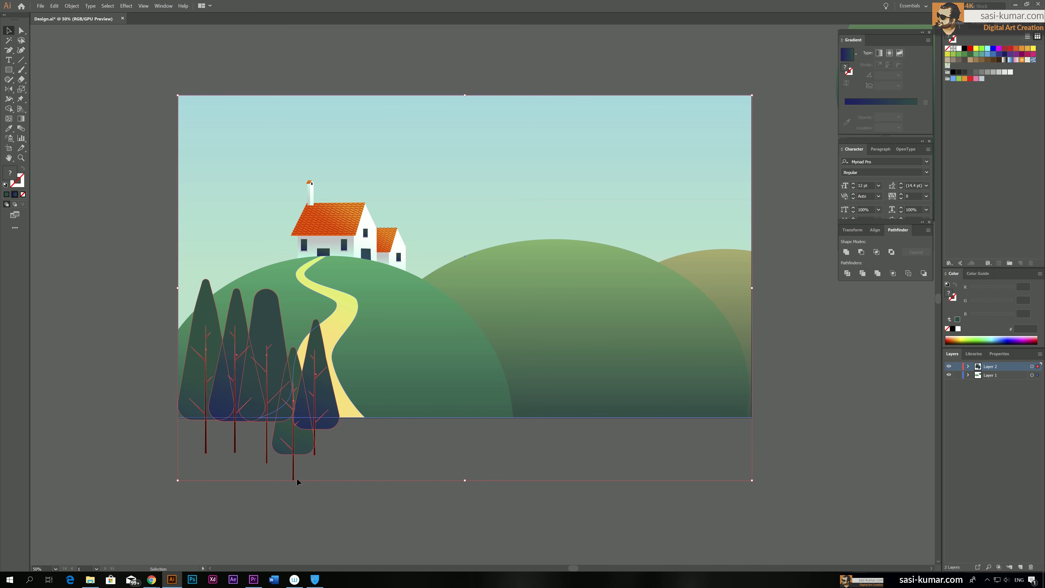
drag(336, 498, 181, 448)
drag(234, 407, 73, 358)
drag(139, 444, 270, 443)
drag(282, 340, 169, 244)
click(177, 406)
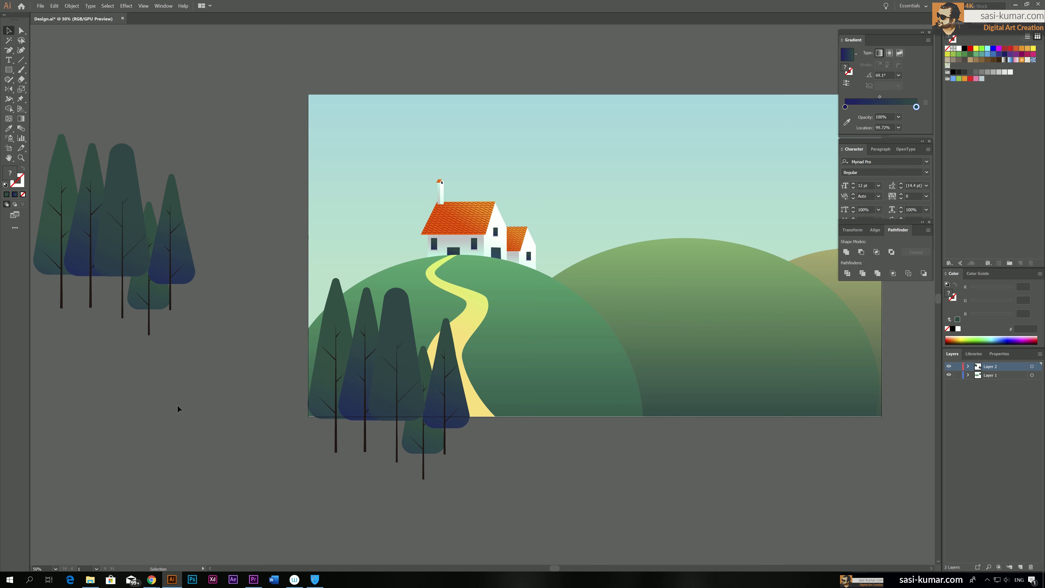
Duplicate and rearrange the copied trees beside the artboard into a wider cluster with overlapping crowns and staggered heights
drag(172, 359, 252, 369)
drag(131, 201, 132, 224)
drag(166, 211, 158, 200)
drag(125, 280, 119, 255)
drag(201, 248, 218, 180)
mouse_move(253, 260)
mouse_down()
mouse_move(227, 254)
mouse_move(238, 255)
mouse_up()
drag(237, 256, 233, 255)
drag(254, 331, 128, 231)
alt+drag(194, 244, 253, 262)
click(258, 311)
drag(287, 270, 283, 254)
drag(341, 269, 320, 290)
click(345, 339)
click(329, 334)
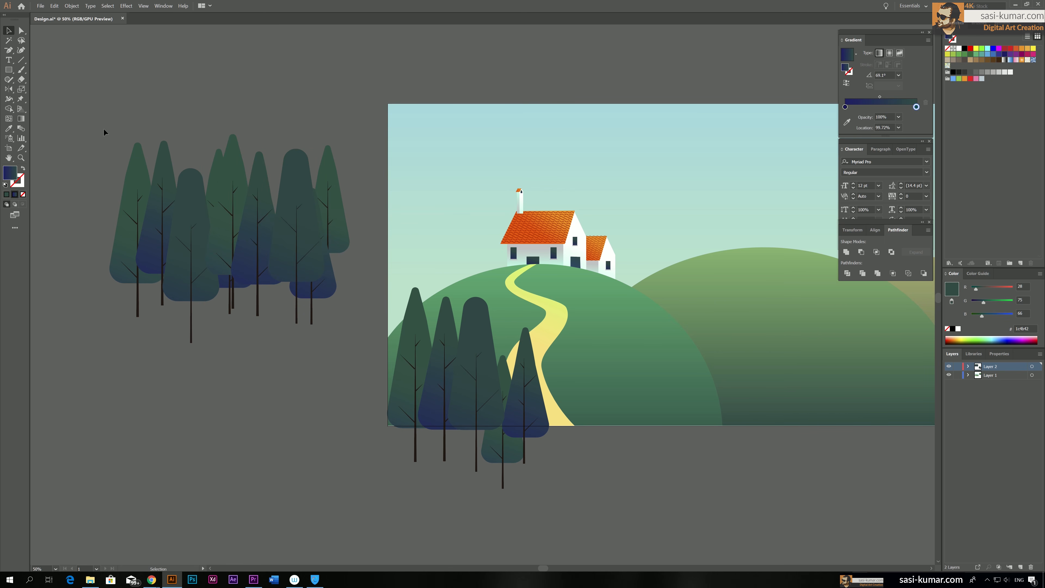
Apply the navy gradient of the second tree from the left to the tall central tree's crown with the Eyedropper
key(a)
click(221, 234)
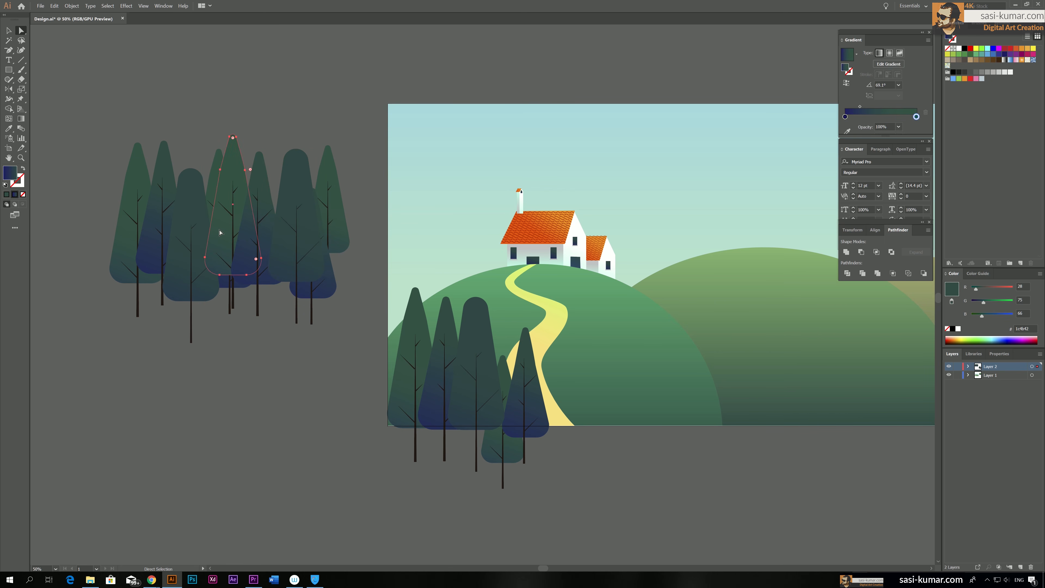
key(i)
click(148, 255)
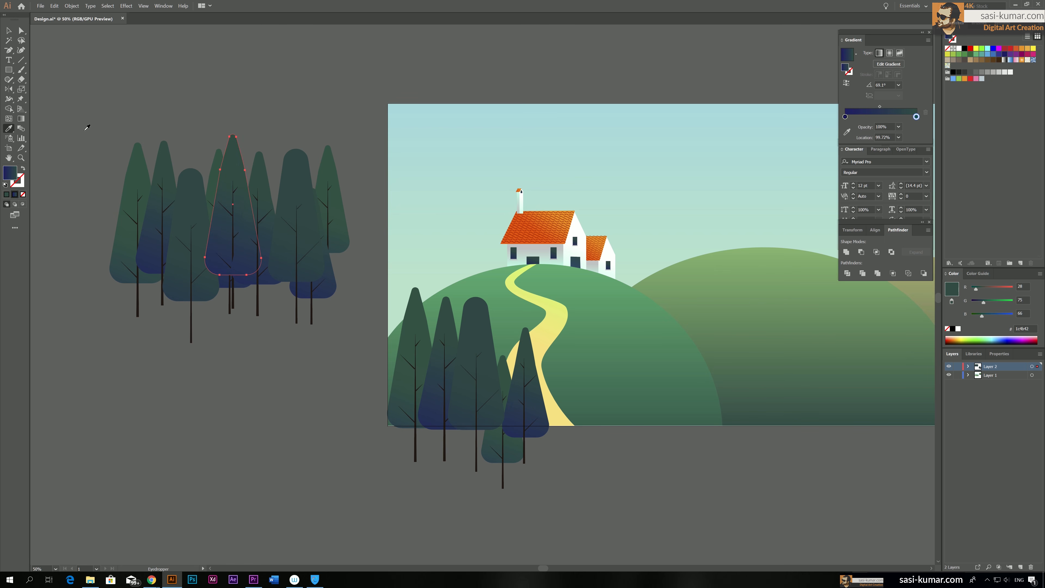
click(8, 30)
key(ctrl+shift+a)
Scale up the whole off-artboard tree cluster slightly and group its trees
click(199, 283)
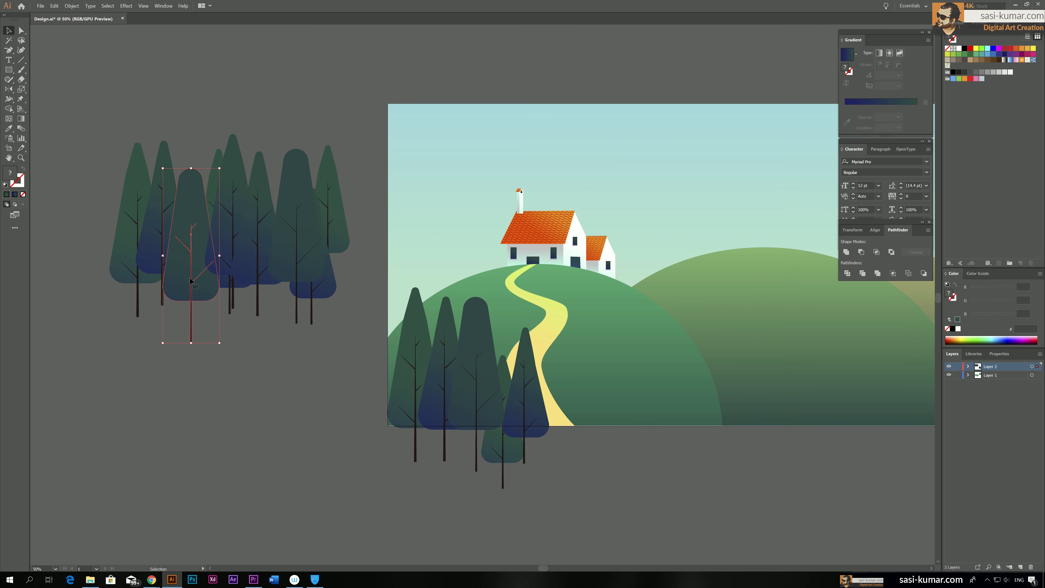
key(ctrl+shift+a)
click(239, 256)
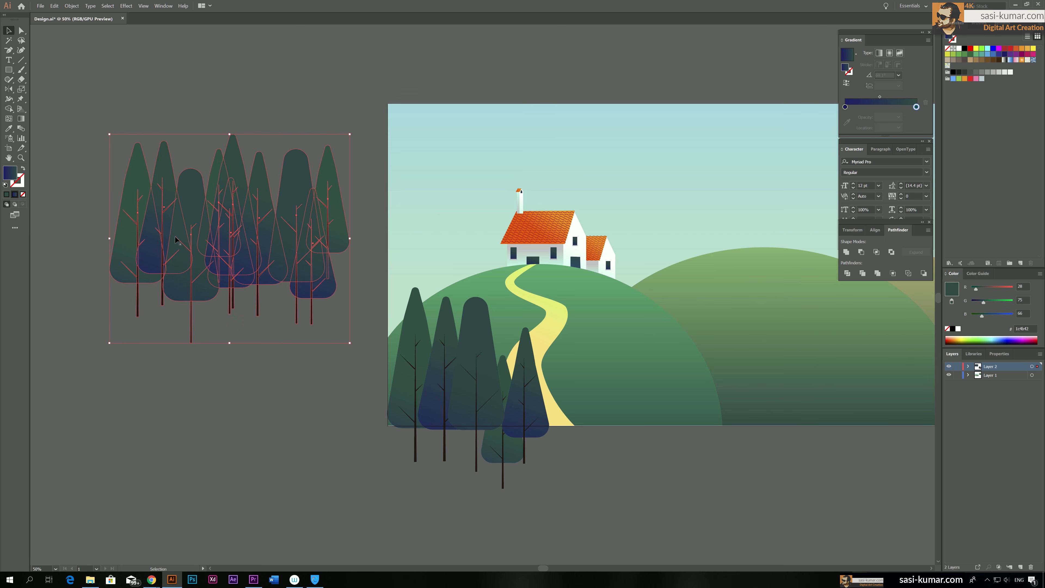
drag(352, 135, 378, 110)
click(246, 400)
key(space)
drag(248, 412, 273, 457)
drag(120, 161, 120, 161)
key(ctrl+g)
Move the large tree group to Layer 1 and place it over the houses on the left hill
key(space)
drag(273, 333, 247, 329)
drag(1035, 371, 1037, 375)
drag(186, 297, 449, 303)
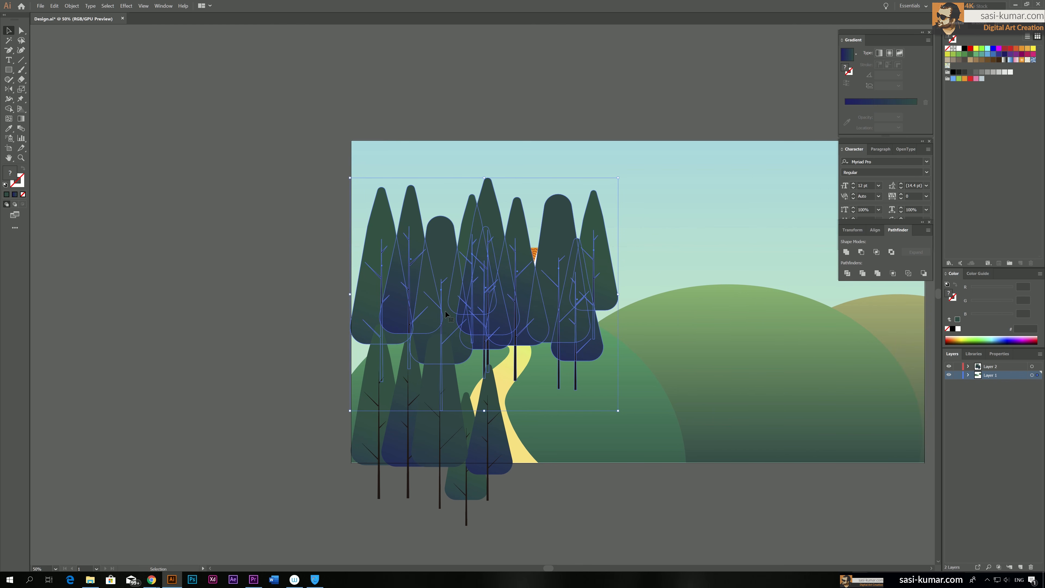
Send the large tree group backward until it sits behind the houses and the left hill
key(ctrl+[)
key(ctrl+[)
key(ctrl+[)
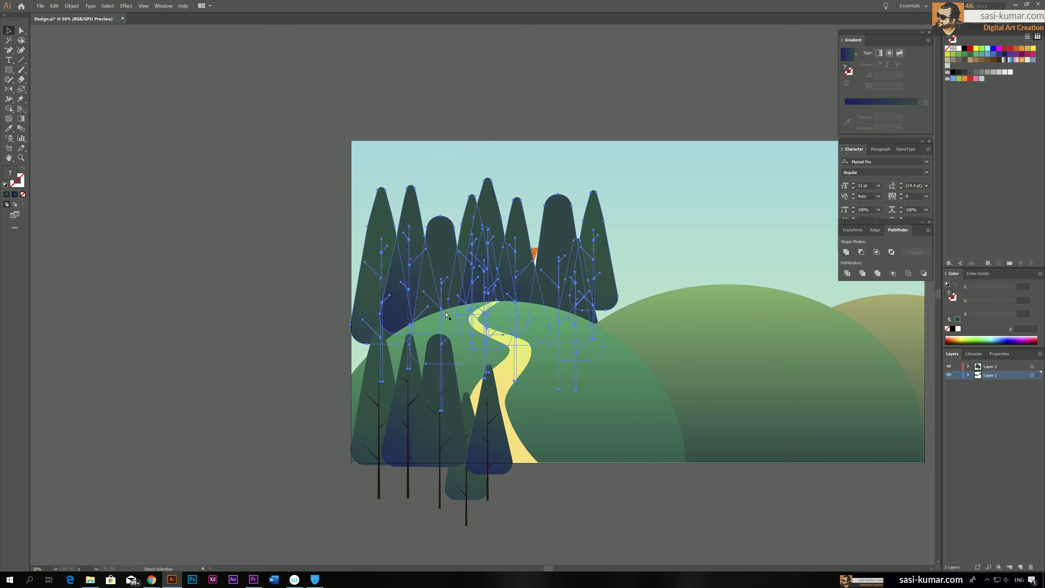
key(ctrl+z)
key(ctrl+[)
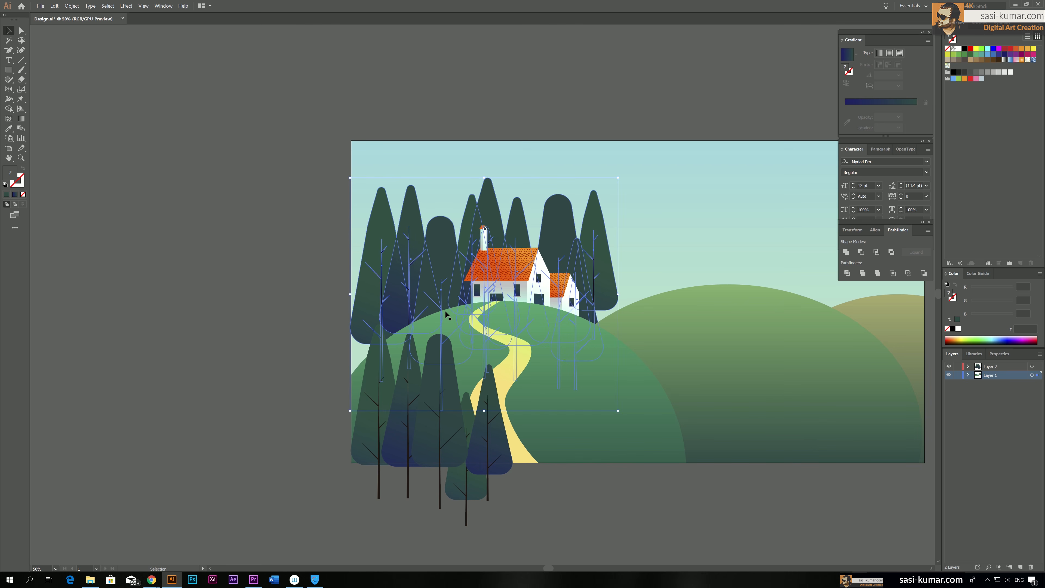
Scale down the tree group behind the houses slightly and shift it a little lower
drag(617, 180, 595, 203)
drag(426, 292, 428, 298)
click(275, 266)
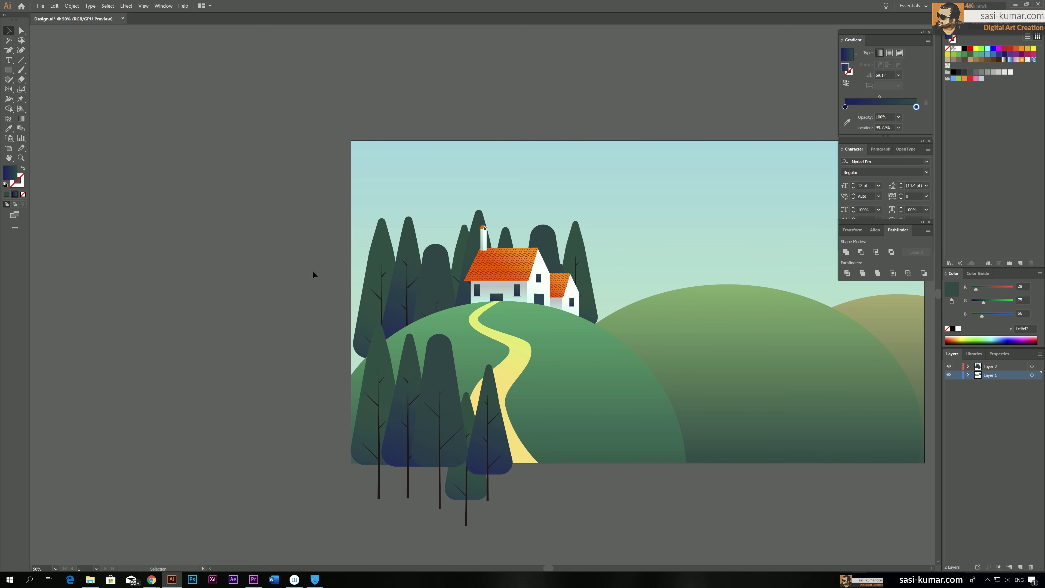
Duplicate the five foreground trees, shrink the copy strongly and place it on the left hill's right slope beside the small house
drag(324, 308, 250, 275)
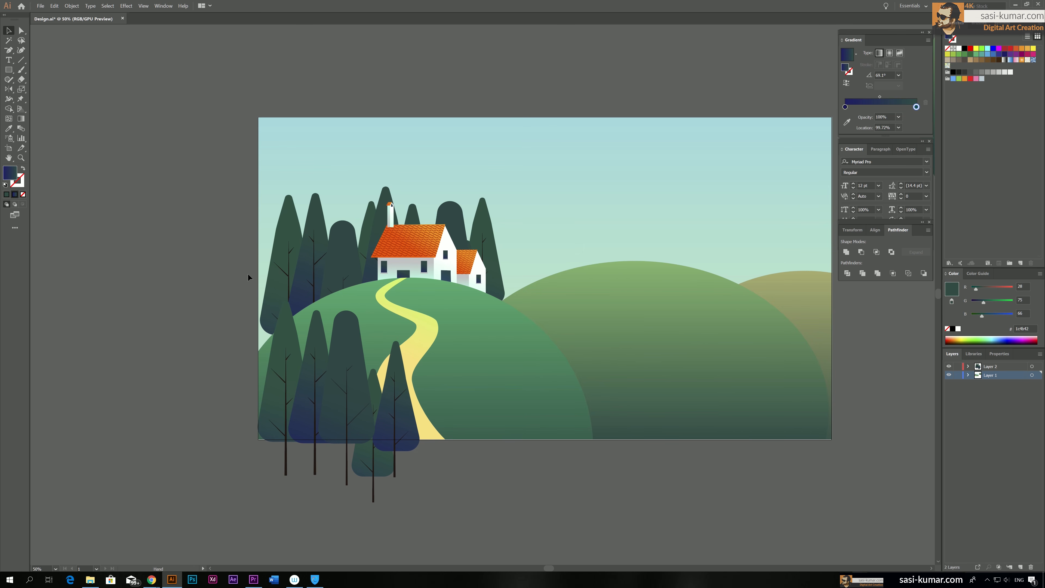
click(348, 438)
drag(430, 517, 272, 456)
drag(302, 423, 132, 357)
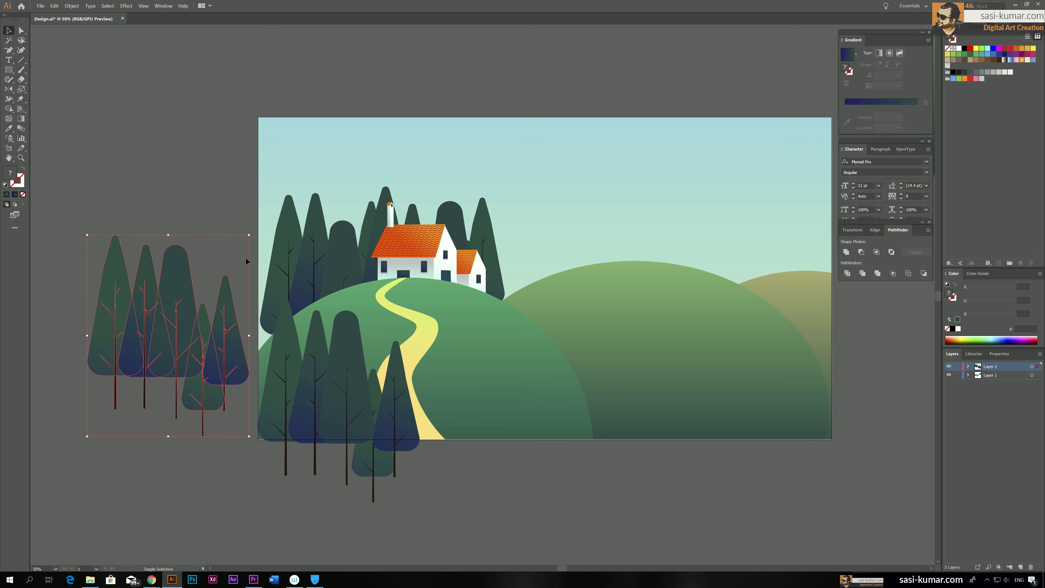
drag(250, 233, 192, 306)
drag(129, 359, 513, 336)
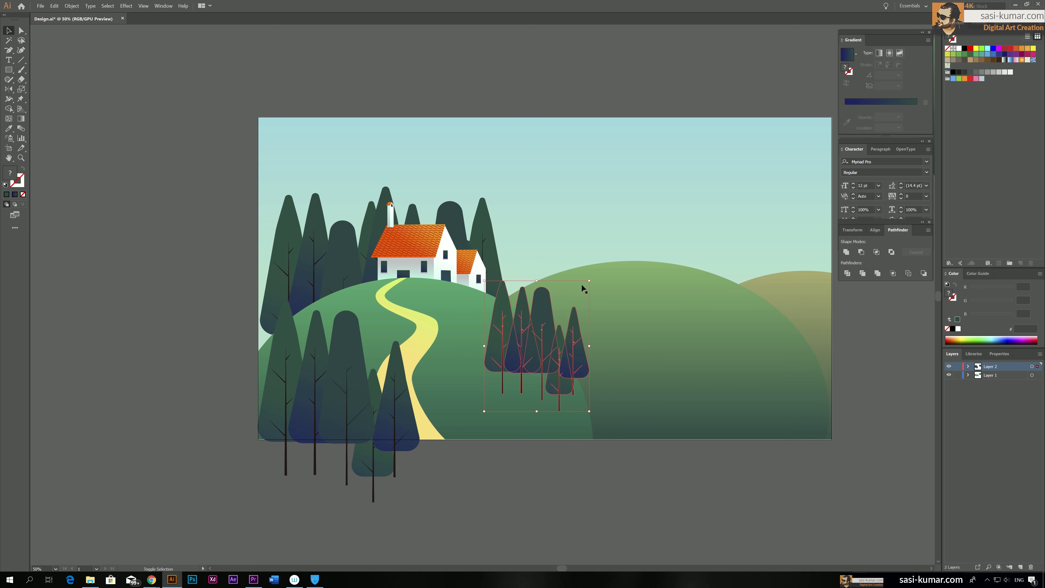
drag(590, 280, 562, 315)
drag(516, 352, 530, 304)
Place the small trees inside the hills' clip group behind the left hill and lower their rightmost tree slightly
drag(1037, 366, 1038, 375)
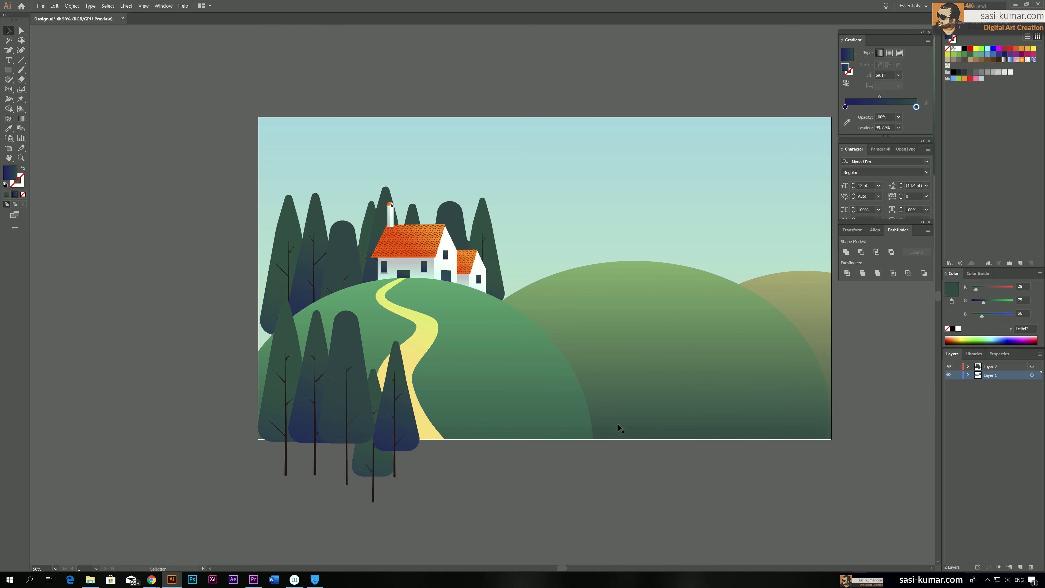
double_click(527, 344)
key(ctrl+f)
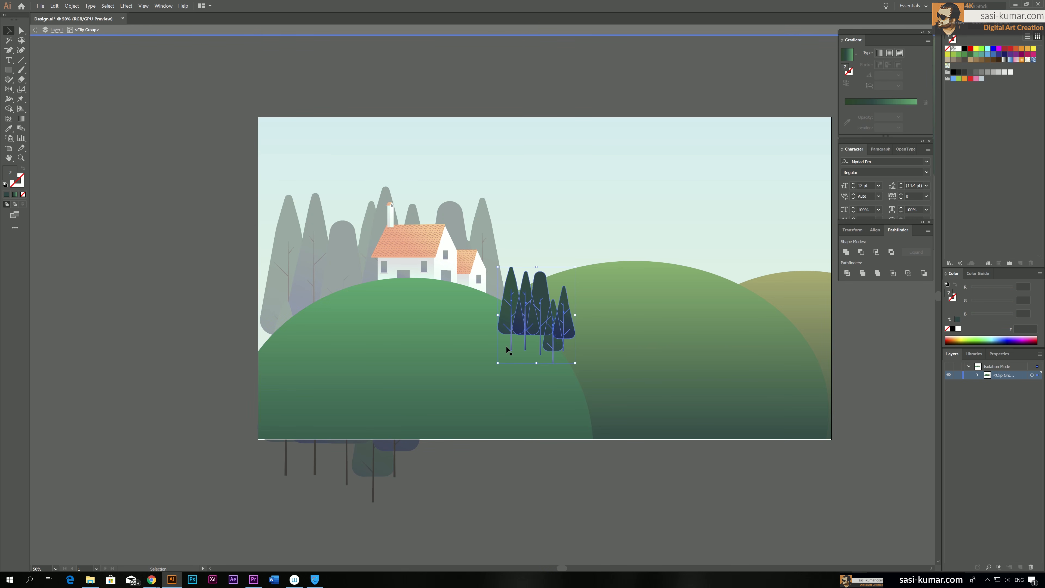
key(ctrl+shift+bracketleft)
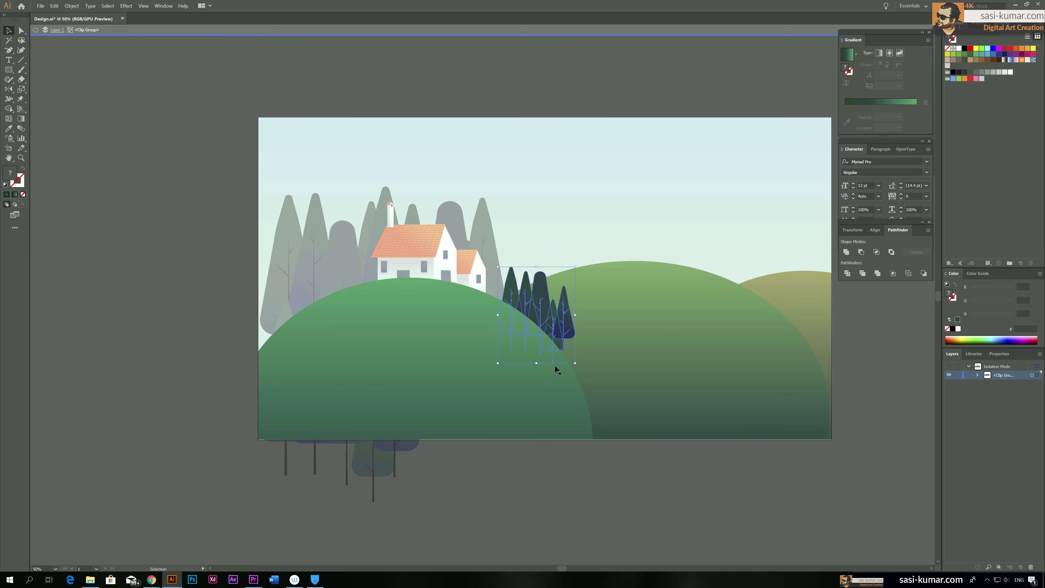
click(567, 328)
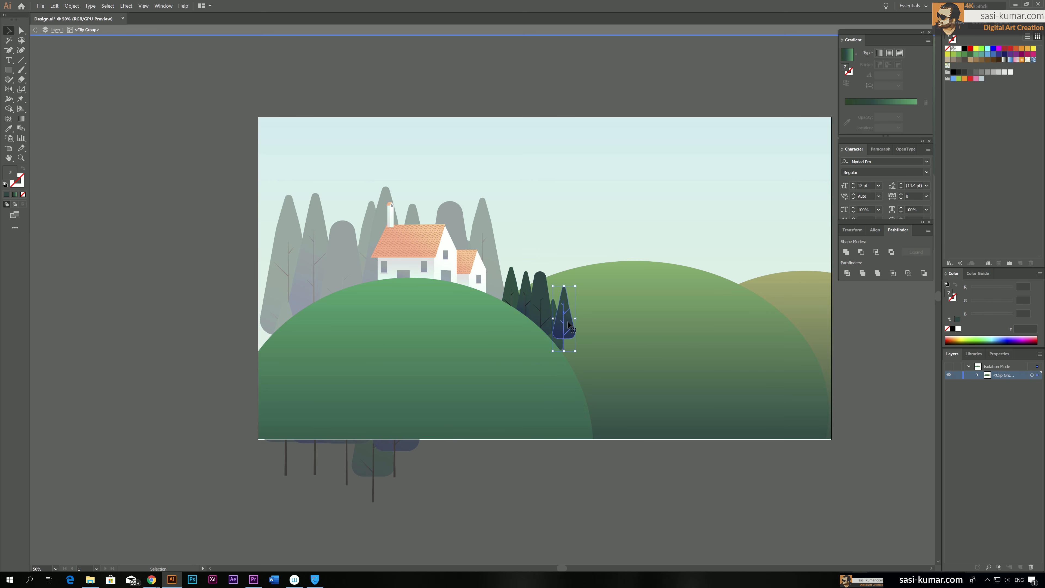
click(449, 458)
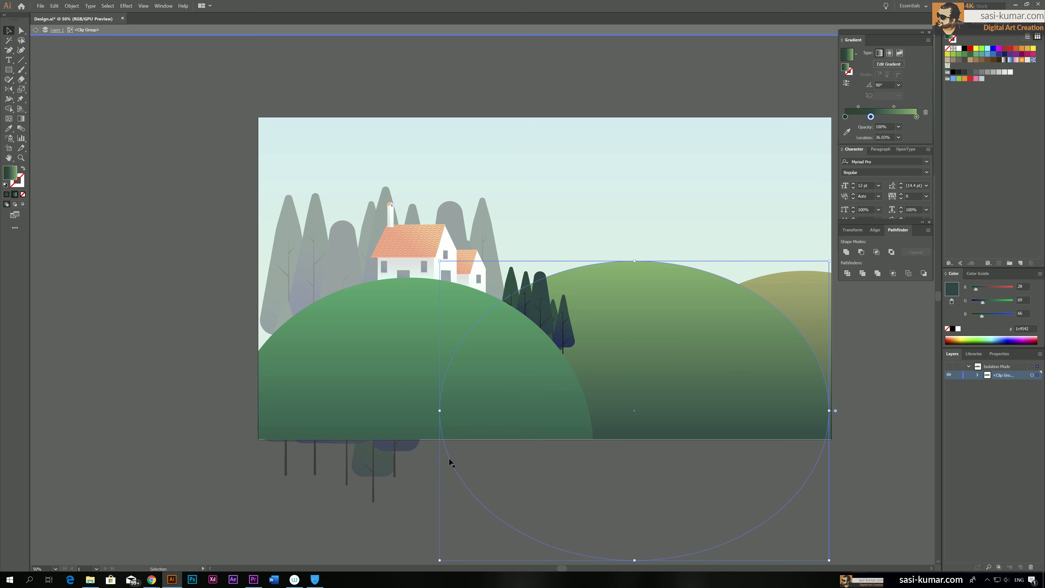
click(212, 350)
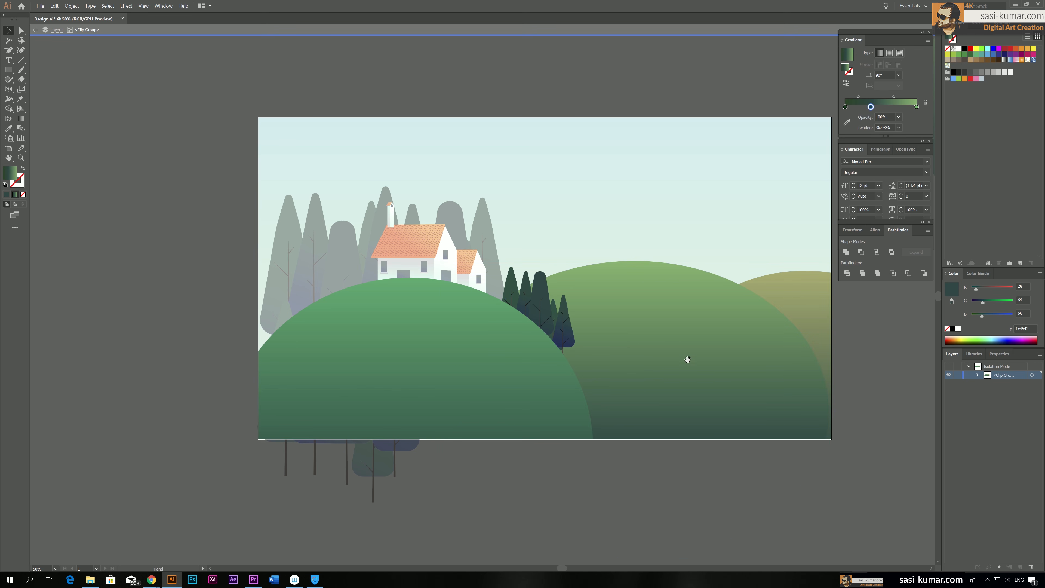
Duplicate the small trees, delete the copy's two leftmost pointed trees and move the remaining three to the middle hill's right slope
drag(687, 360, 470, 347)
click(528, 303)
key(ctrl+v)
click(571, 302)
click(470, 284)
key(Delete)
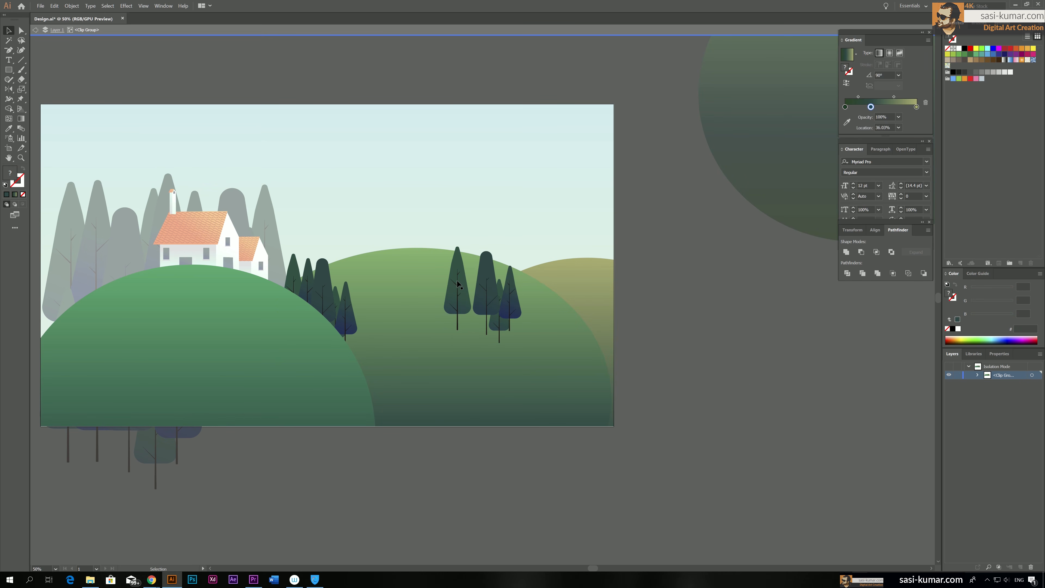
click(456, 288)
key(Delete)
click(494, 304)
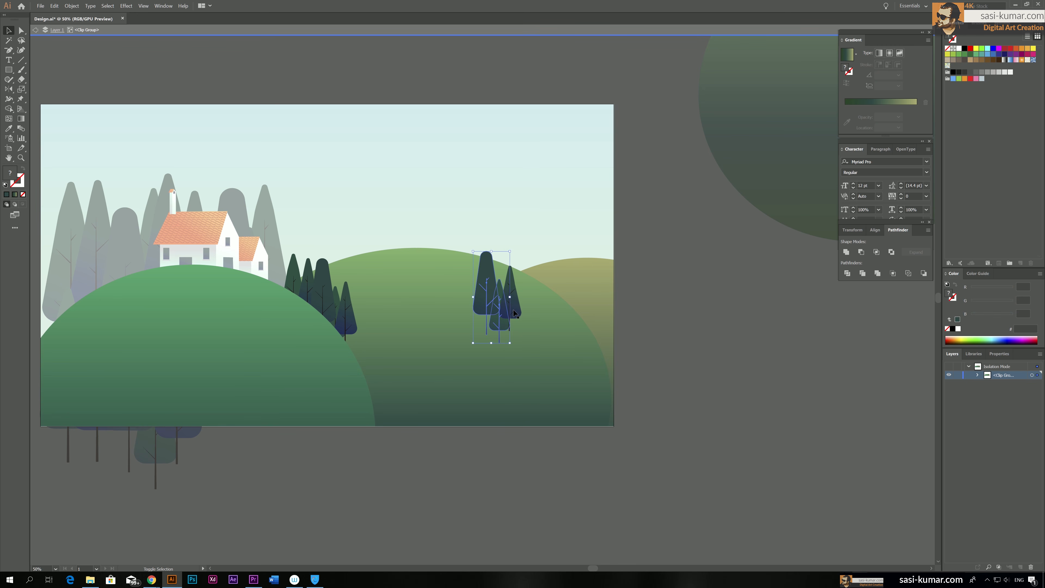
drag(494, 305, 575, 305)
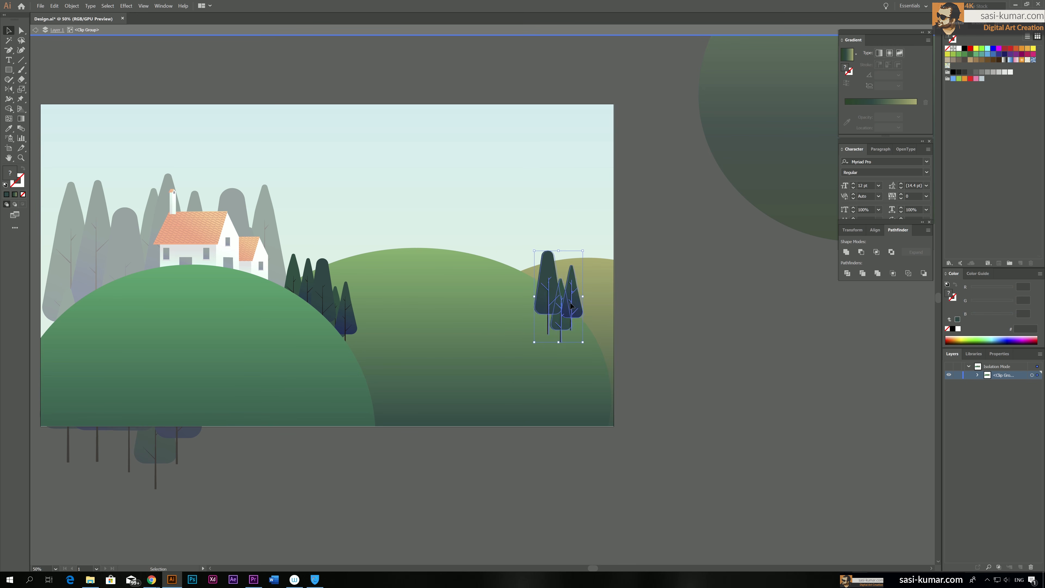
Send the three small trees behind the middle hill, shift them slightly right and exit the clip group
key(a)
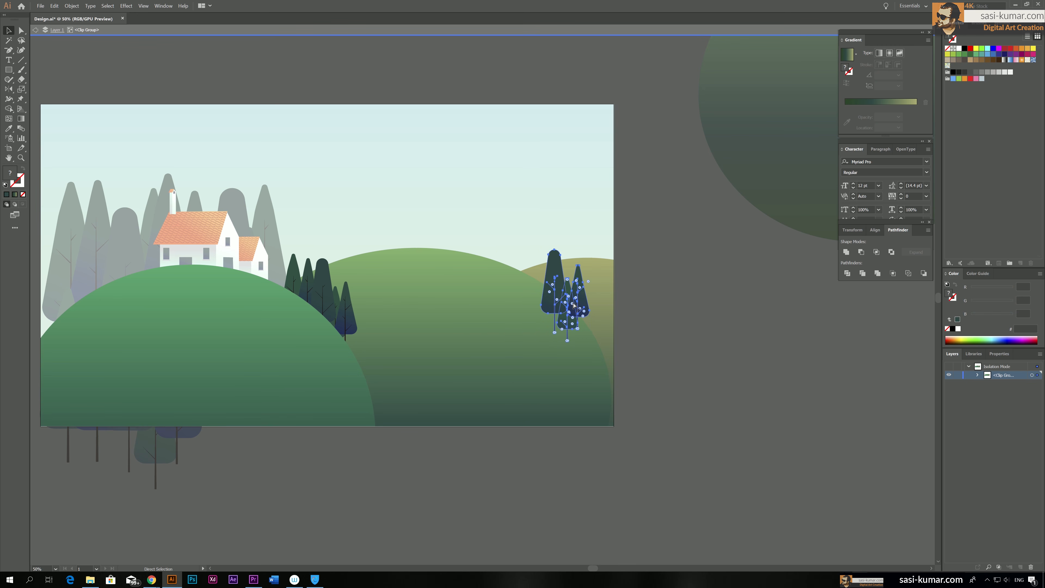
key(ctrl+[)
key(ctrl+[)
key(ctrl+])
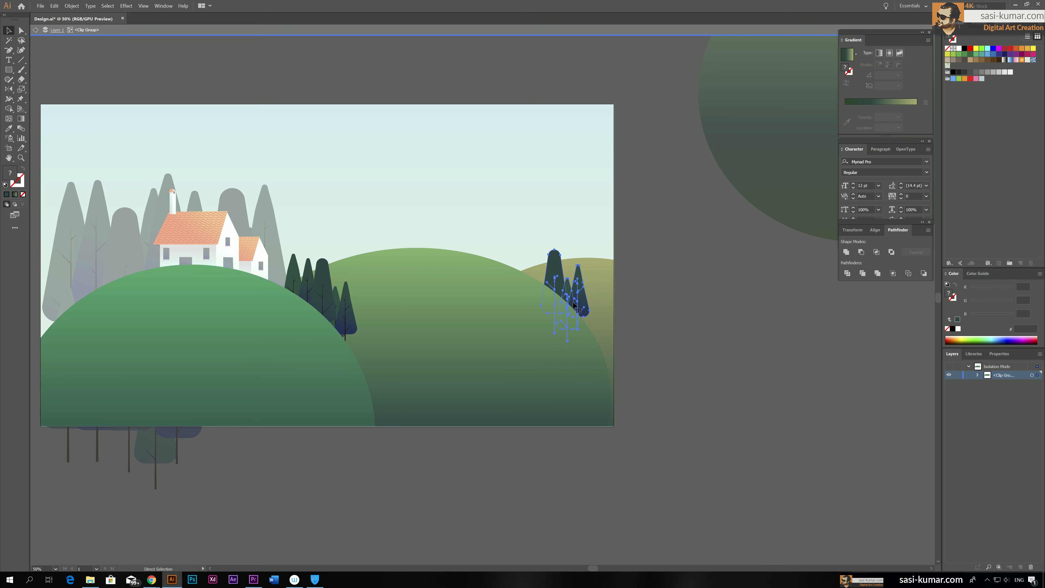
drag(573, 303, 587, 305)
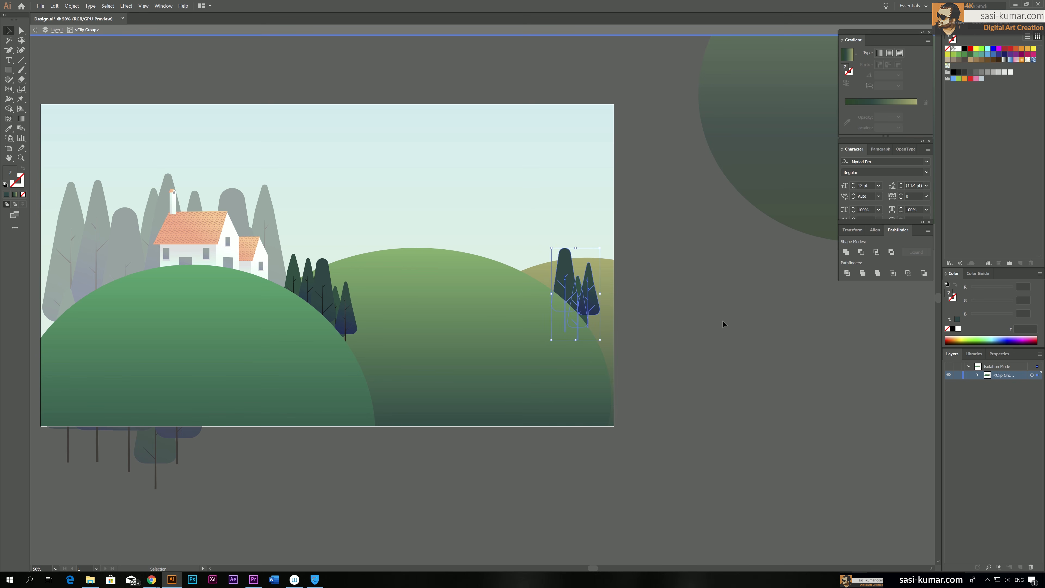
double_click(723, 325)
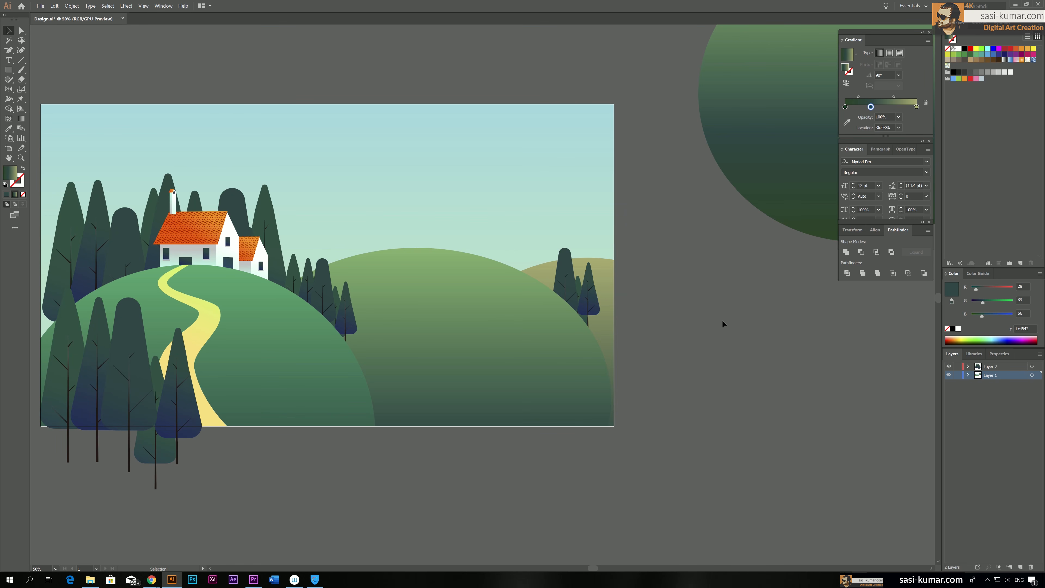
Scale down the tree group behind the houses a little and raise it slightly above the hill
key(space)
drag(432, 323, 474, 338)
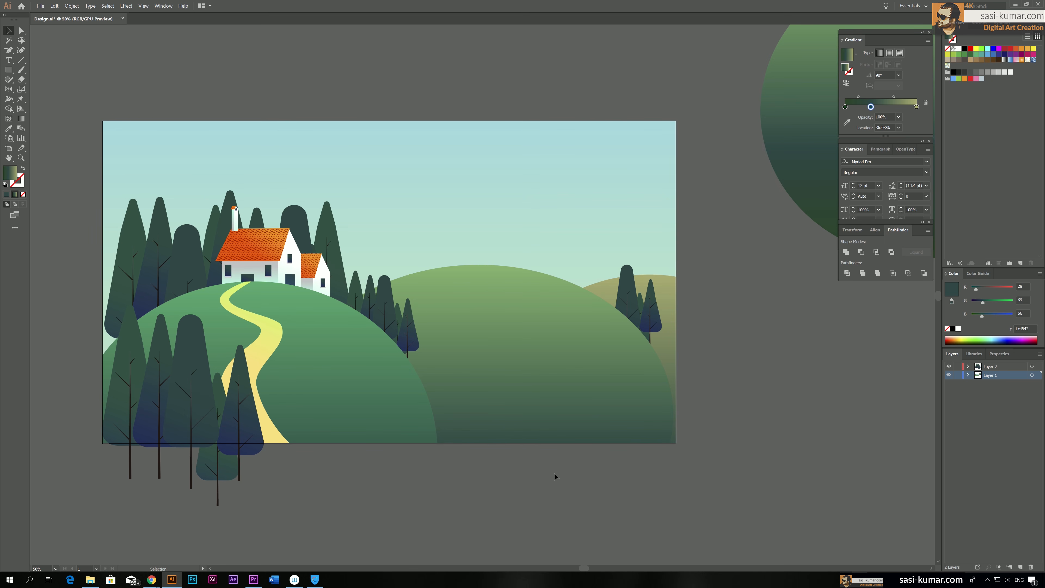
scroll(553, 481, up, 1)
click(138, 265)
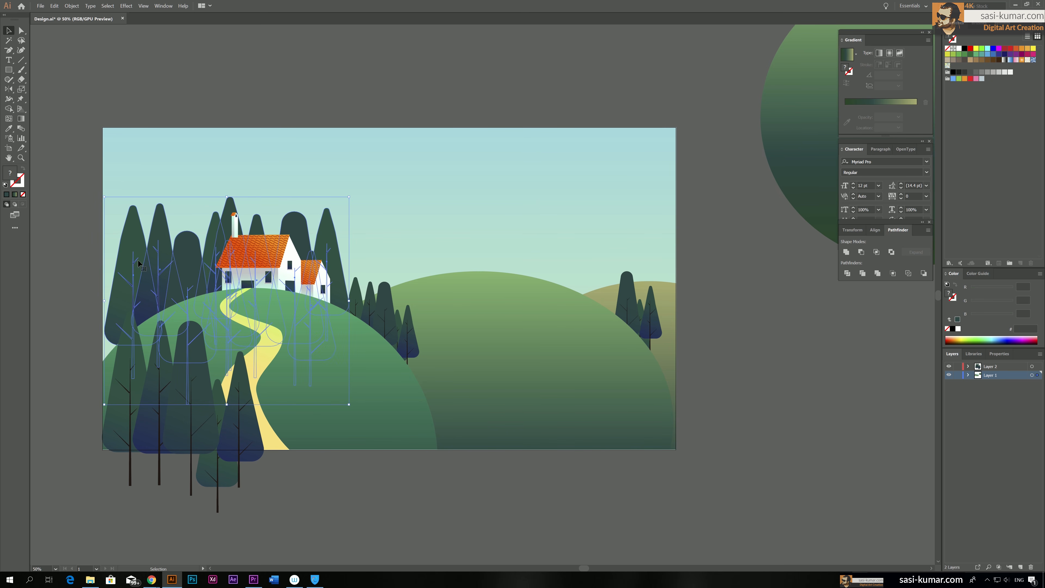
drag(106, 198, 118, 217)
drag(186, 270, 182, 260)
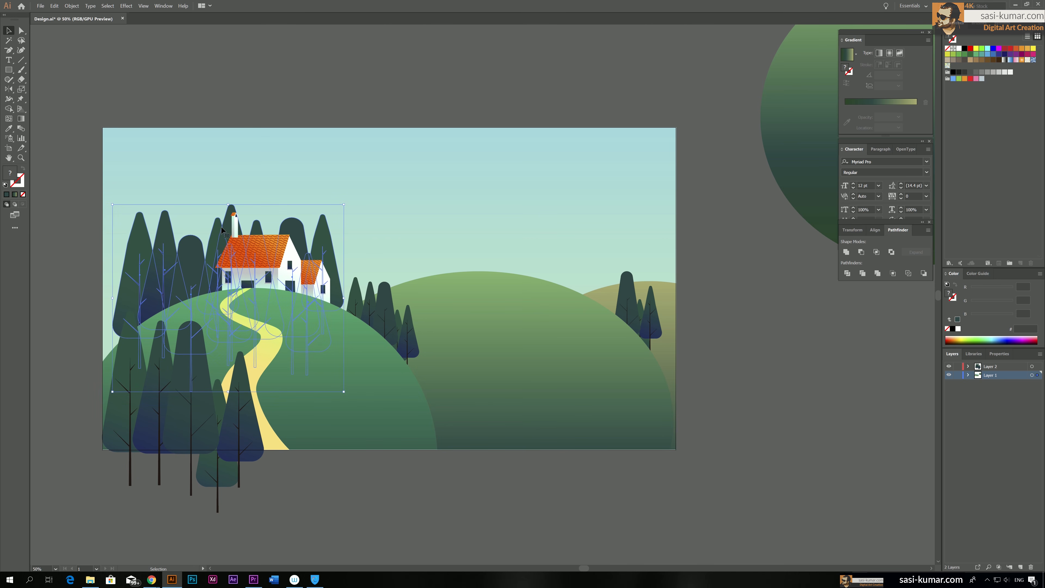
Inside the tree group, raise the tall central tree and the right rounded tree, and lower the two leftmost trees along the slope
double_click(211, 244)
drag(226, 238, 224, 210)
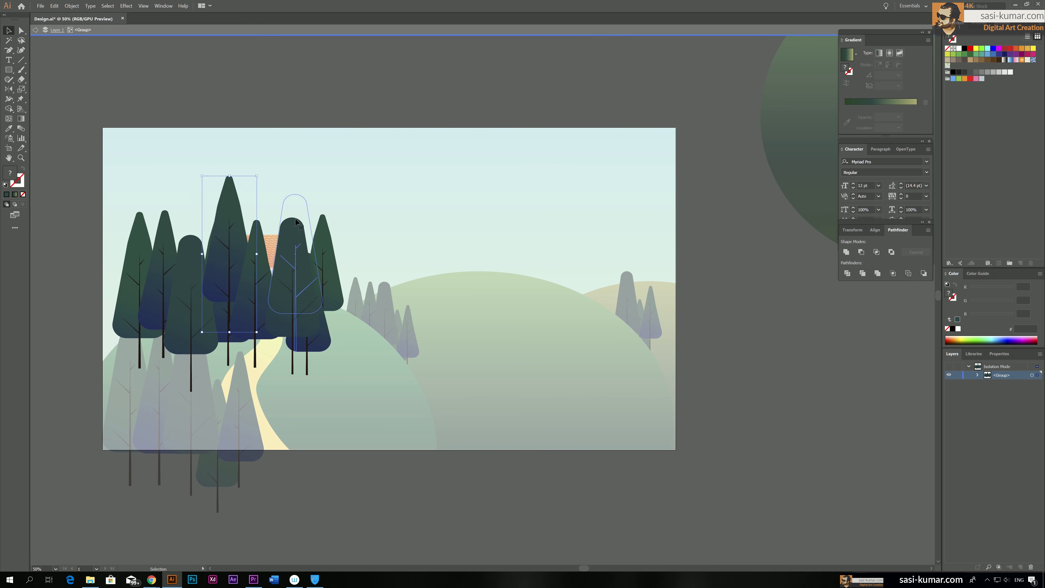
drag(295, 219, 326, 258)
click(156, 289)
shift+click(126, 270)
drag(127, 276, 115, 305)
Raise the left rounded tree and the pointed trees behind the chimney, nudge the low central tree right and exit the group
click(183, 295)
drag(183, 295, 181, 270)
click(225, 334)
drag(225, 335, 241, 278)
drag(272, 221, 238, 189)
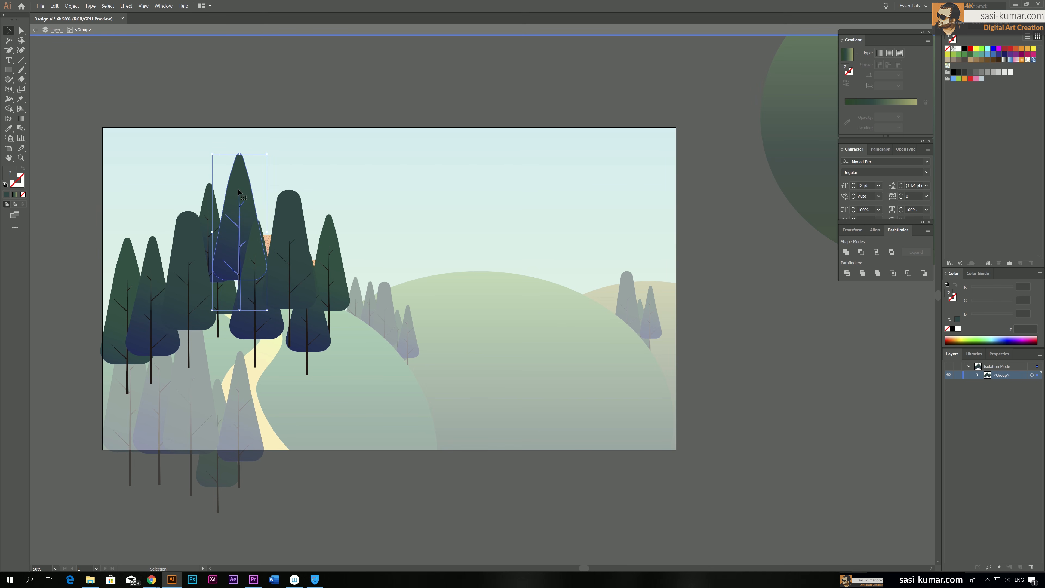
click(273, 309)
drag(252, 316, 258, 314)
double_click(54, 216)
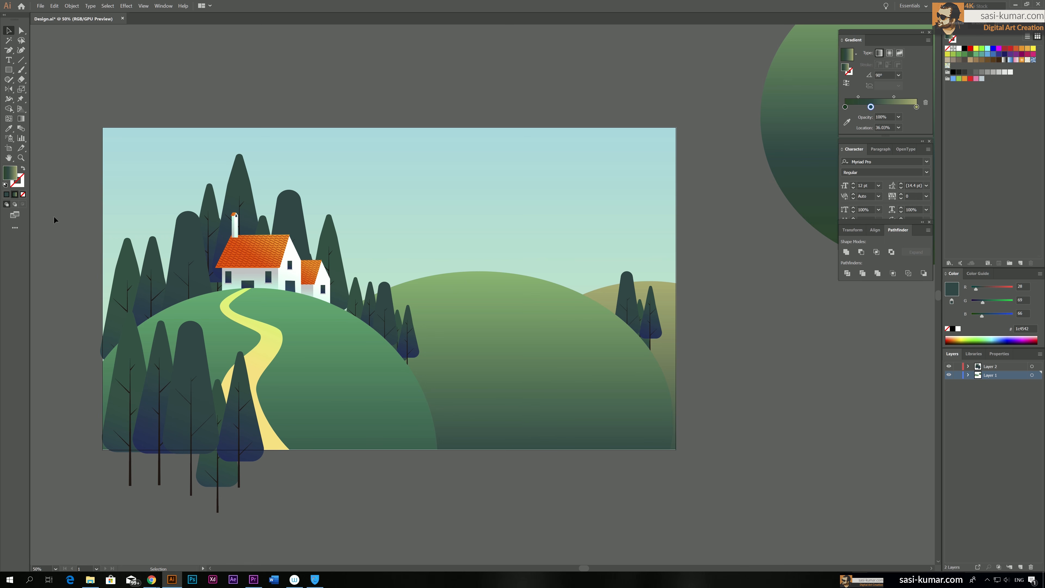
Move the spare green gradient circle from beside the artboard onto the scene, over the area of the houses
scroll(54, 216, down, 1)
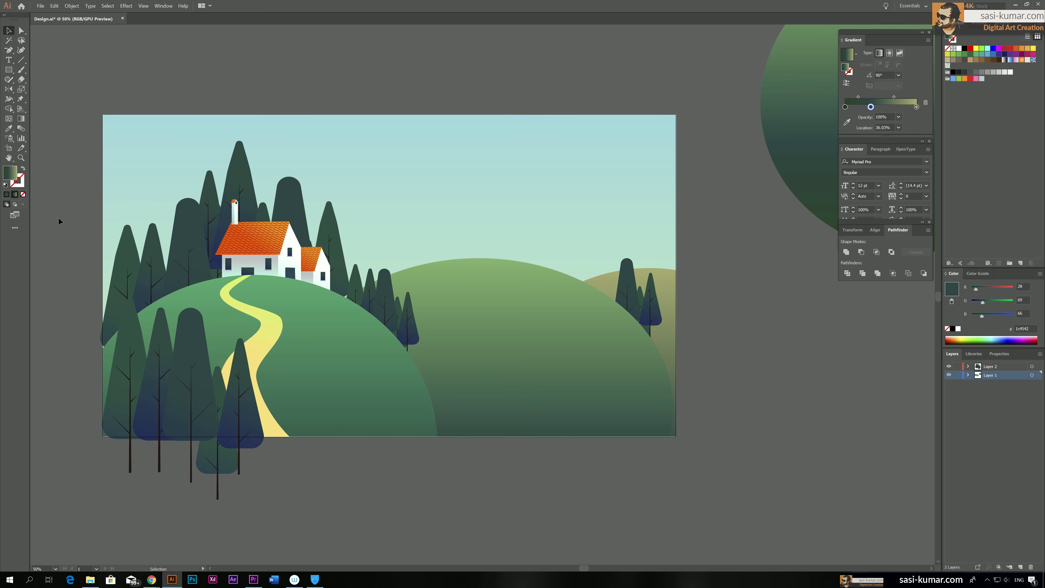
drag(366, 467, 376, 464)
click(792, 133)
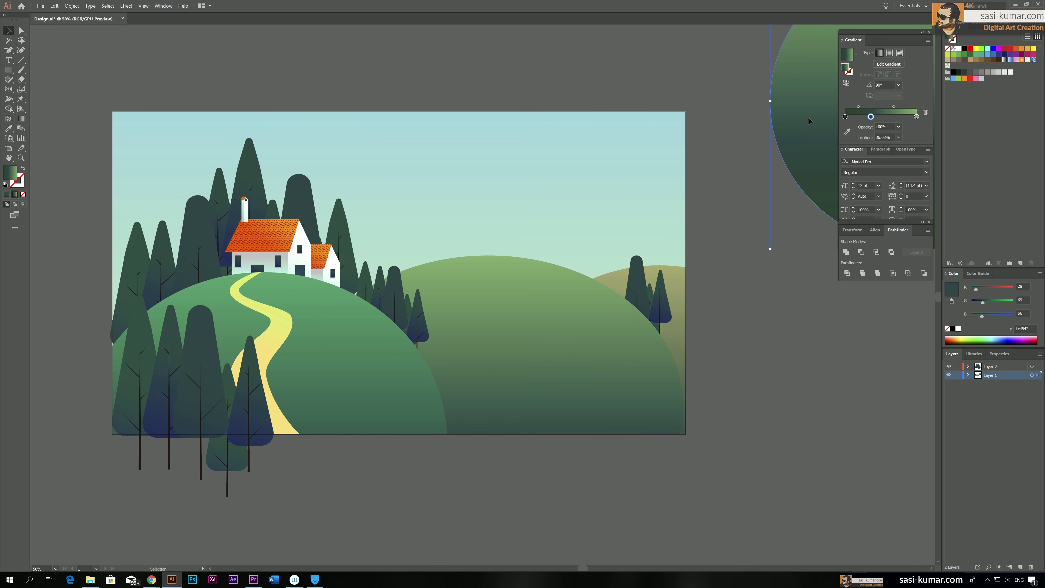
drag(808, 118, 644, 283)
drag(735, 202, 217, 190)
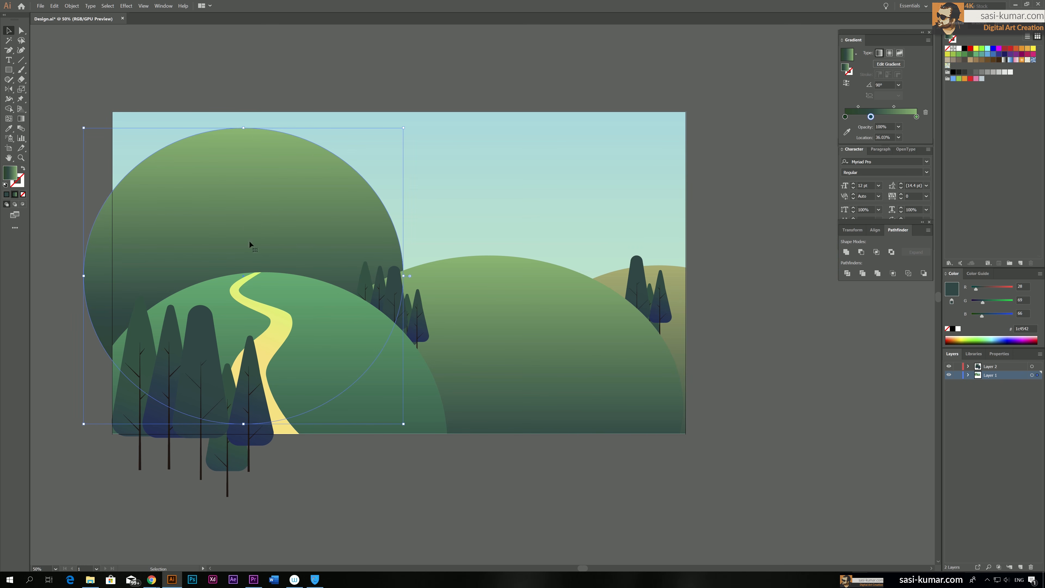
Duplicate the green circle to the right side and centre of the scene, and rotate the central copy
drag(287, 190, 623, 244)
drag(573, 243, 445, 207)
drag(619, 149, 405, 71)
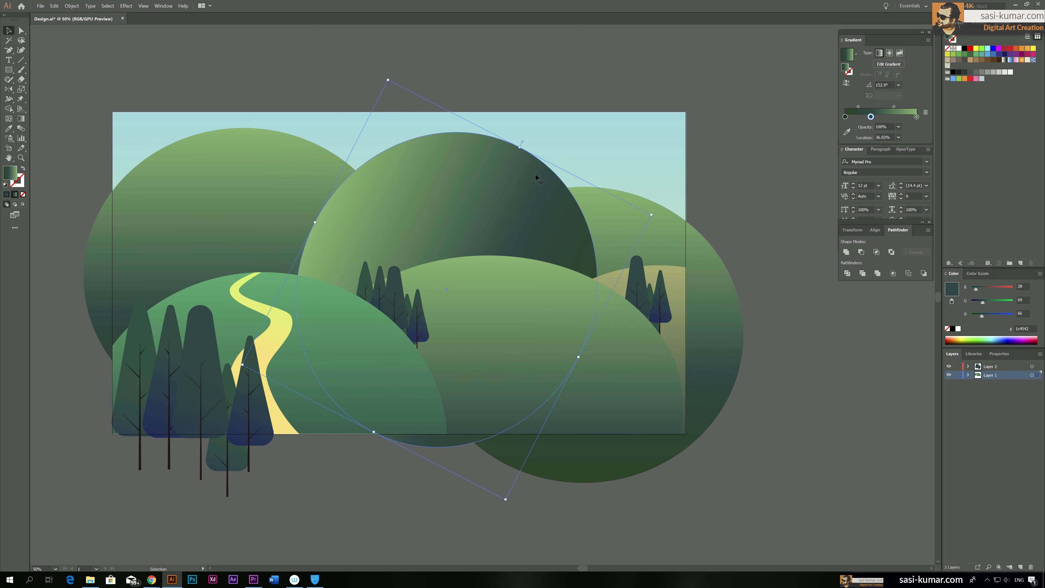
Redraw the central circle's gradient so it runs from light green at the top to dark green below
key(g)
drag(480, 154, 516, 290)
drag(500, 347, 475, 172)
key(v)
Unite the central and right green circles into one hill shape
shift+click(674, 218)
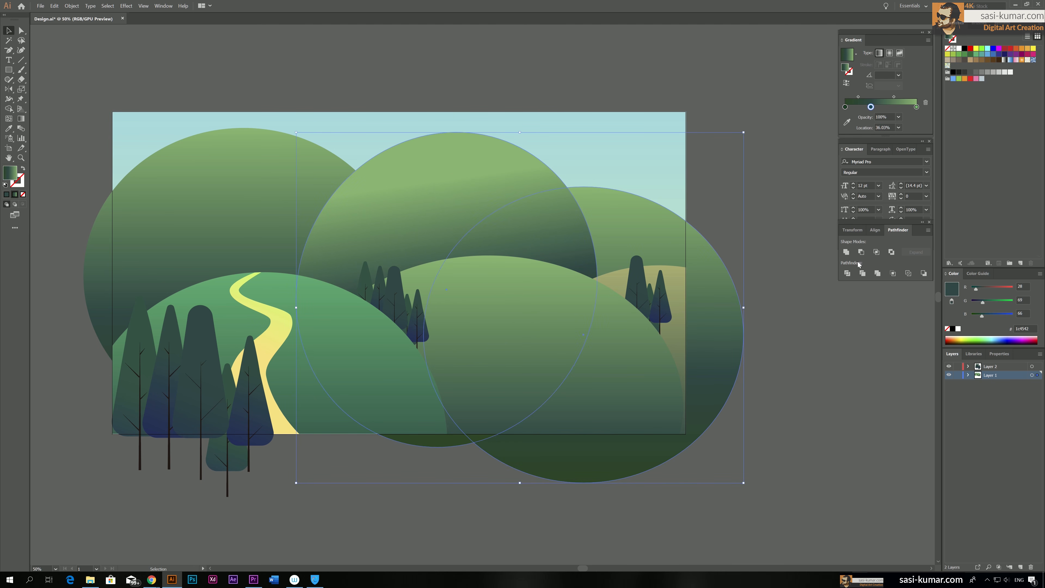
click(847, 251)
click(765, 272)
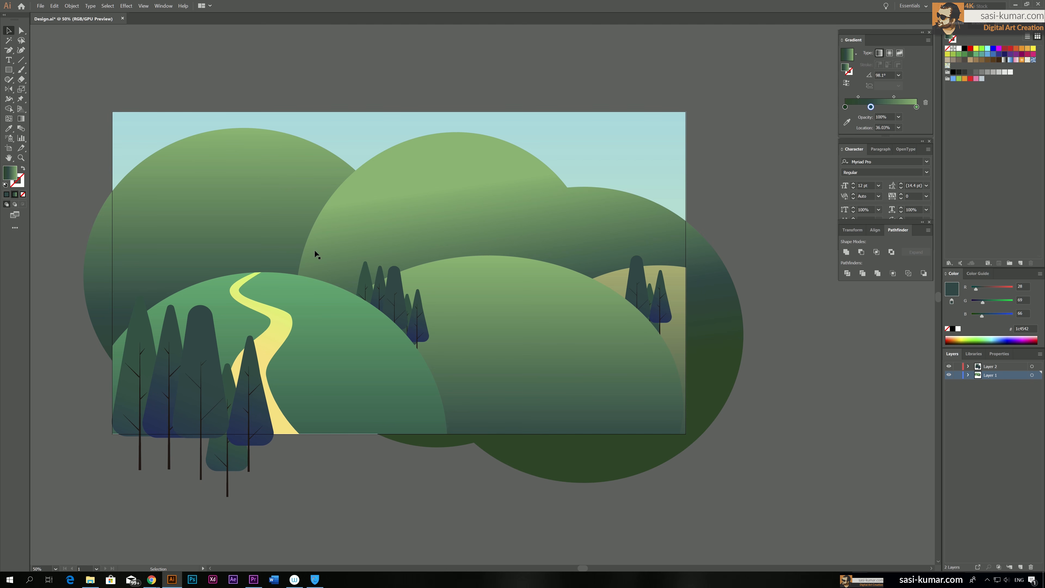
Move the left circle and the united hill shape onto a new layer, Layer 3, beneath Layer 1
click(304, 208)
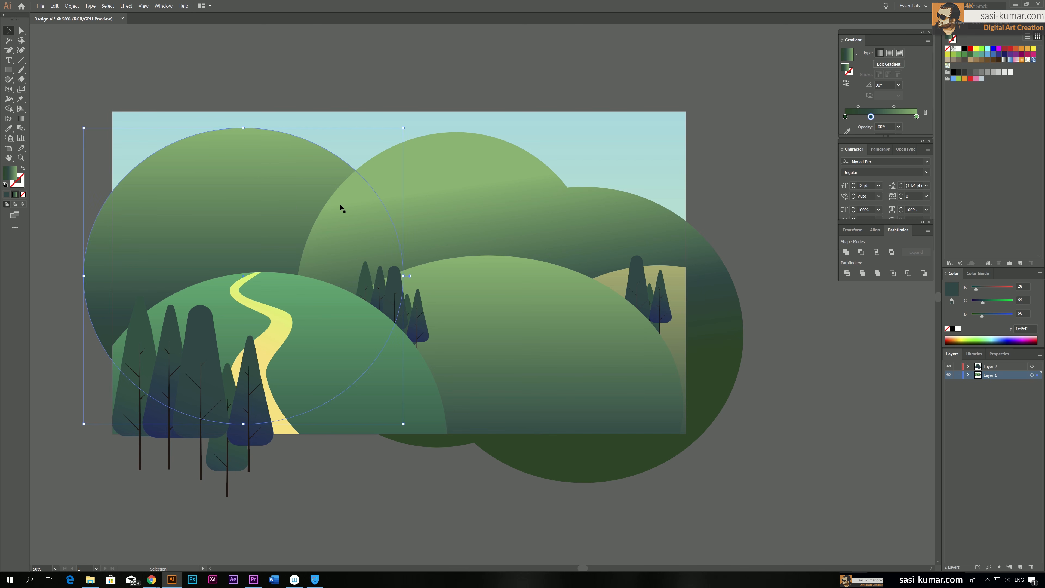
right_click(458, 197)
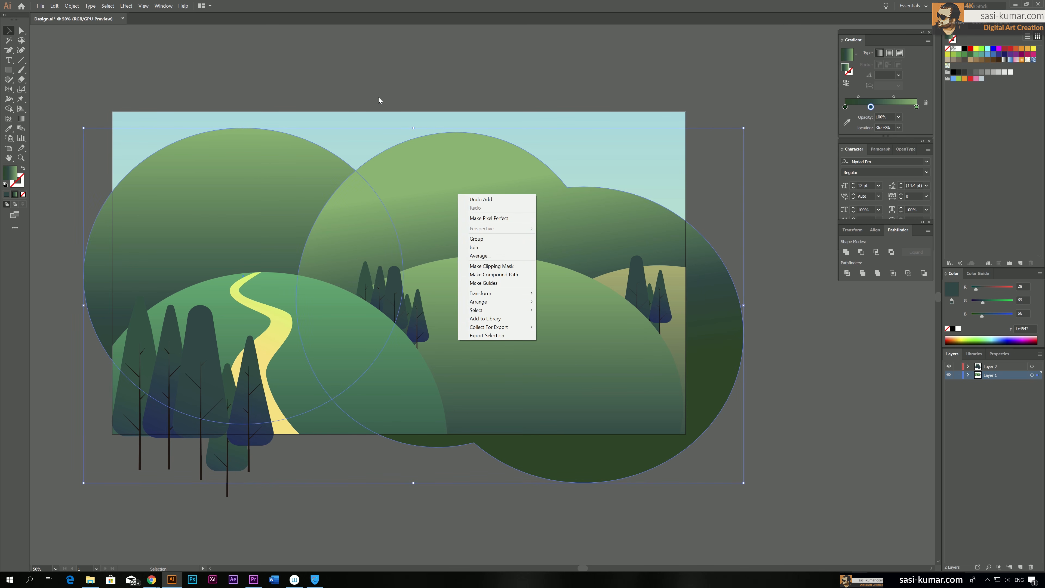
click(362, 103)
click(287, 162)
shift+click(490, 201)
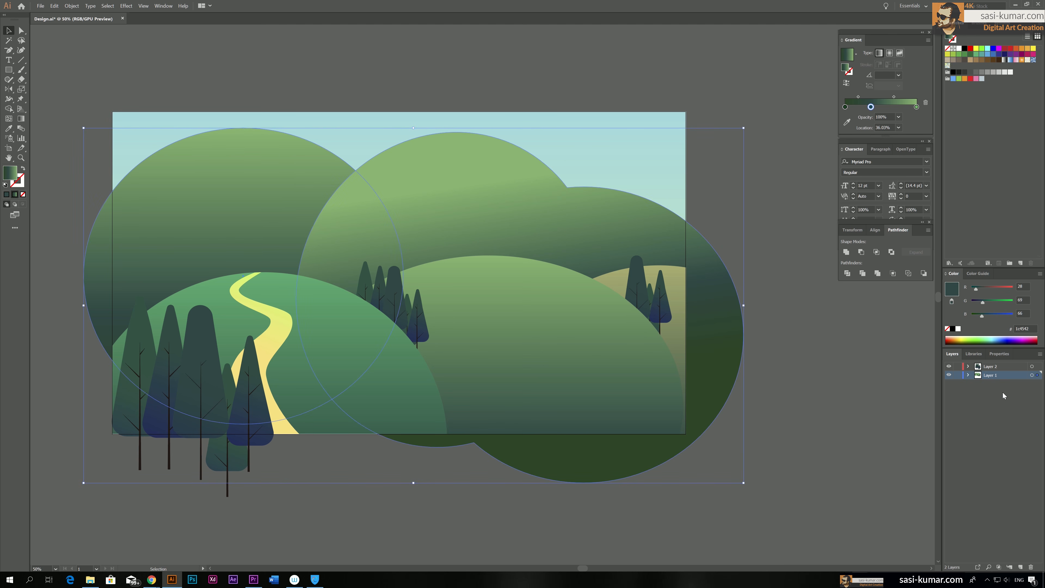
click(1020, 568)
drag(1037, 375, 1038, 384)
click(753, 225)
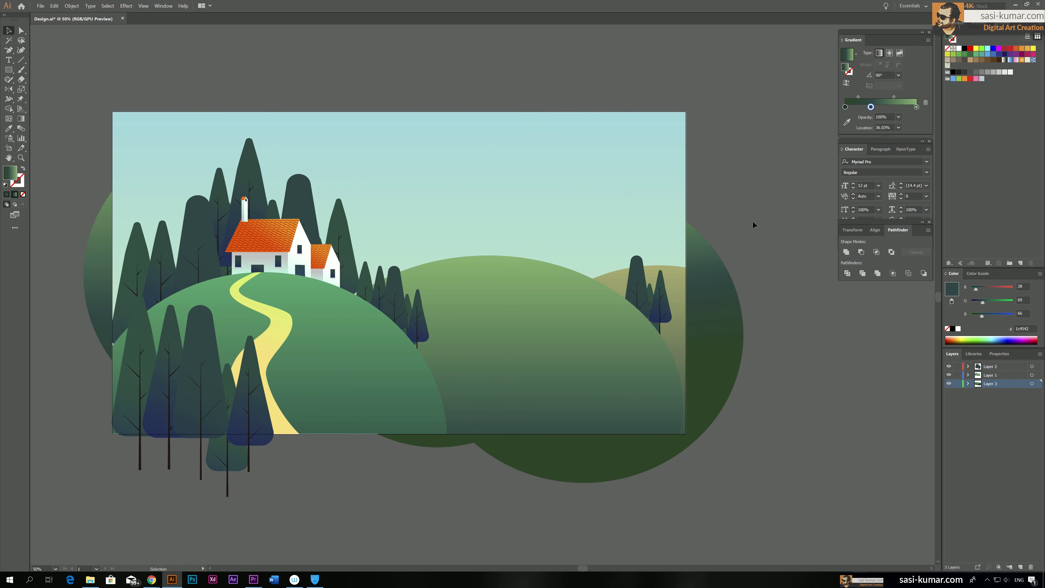
Move the gradient sky rectangle from Layer 1 to Layer 3
click(563, 145)
click(499, 103)
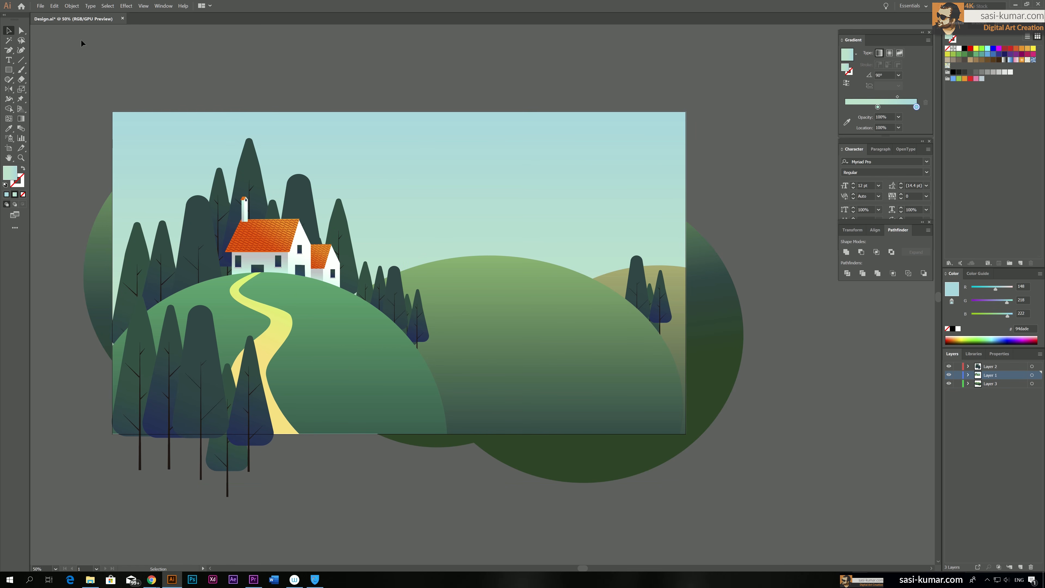
click(239, 125)
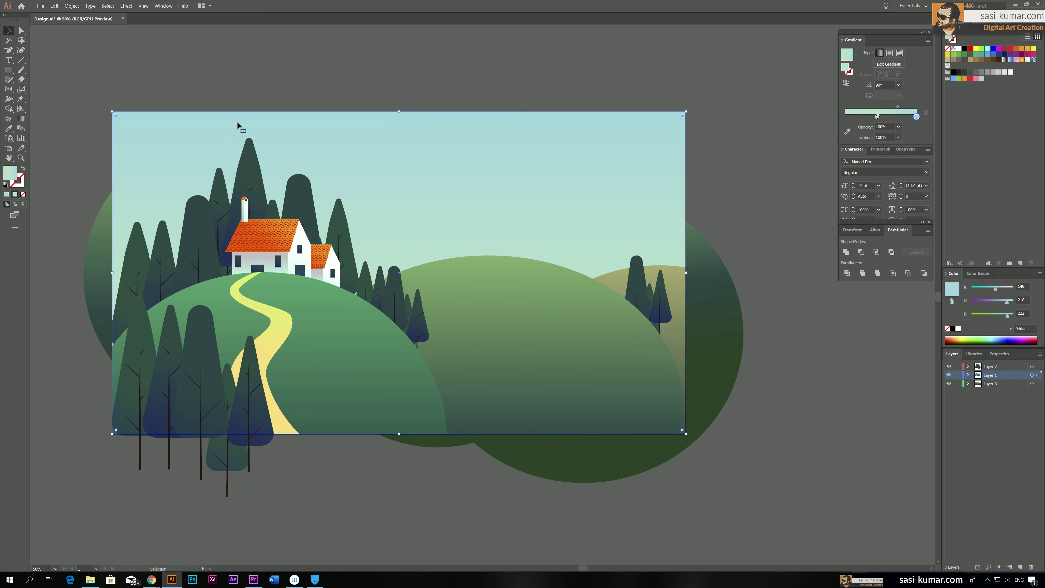
key(a)
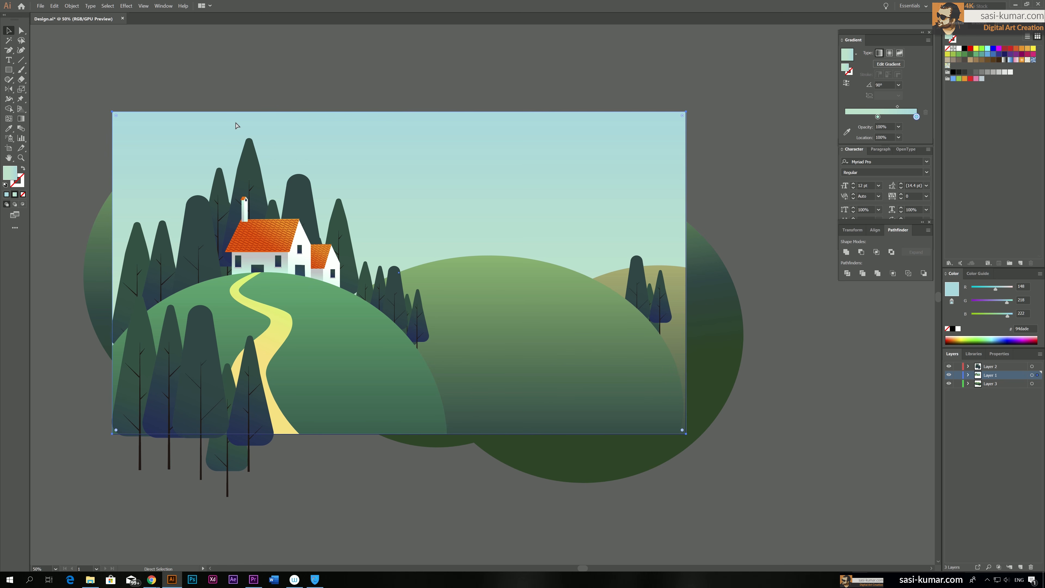
key(v)
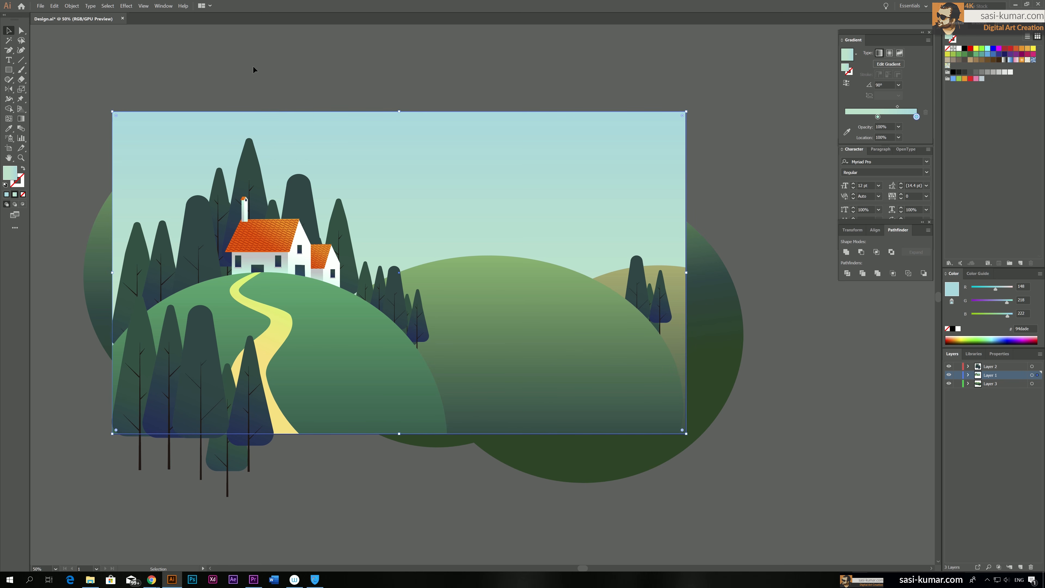
click(253, 65)
click(533, 157)
drag(1037, 374, 1037, 384)
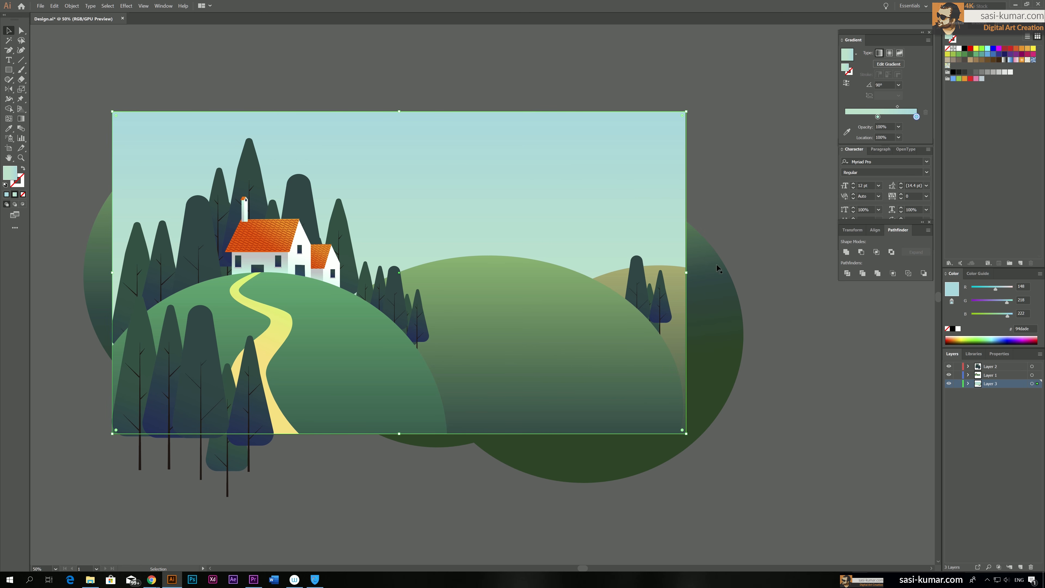
Send the sky rectangle to the back of Layer 3, behind the new hills
right_click(437, 153)
mouse_move(472, 270)
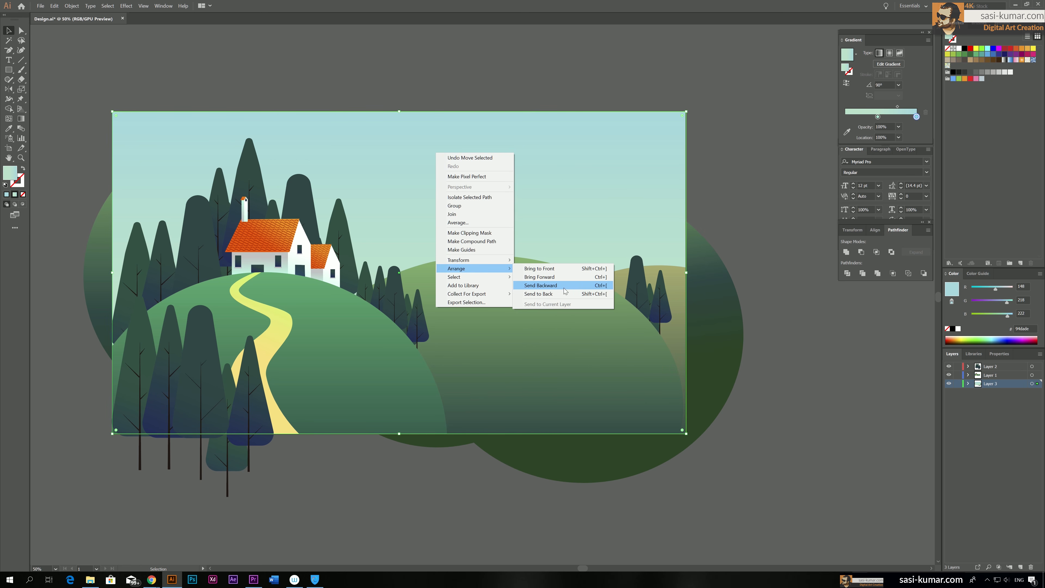
click(564, 294)
click(581, 69)
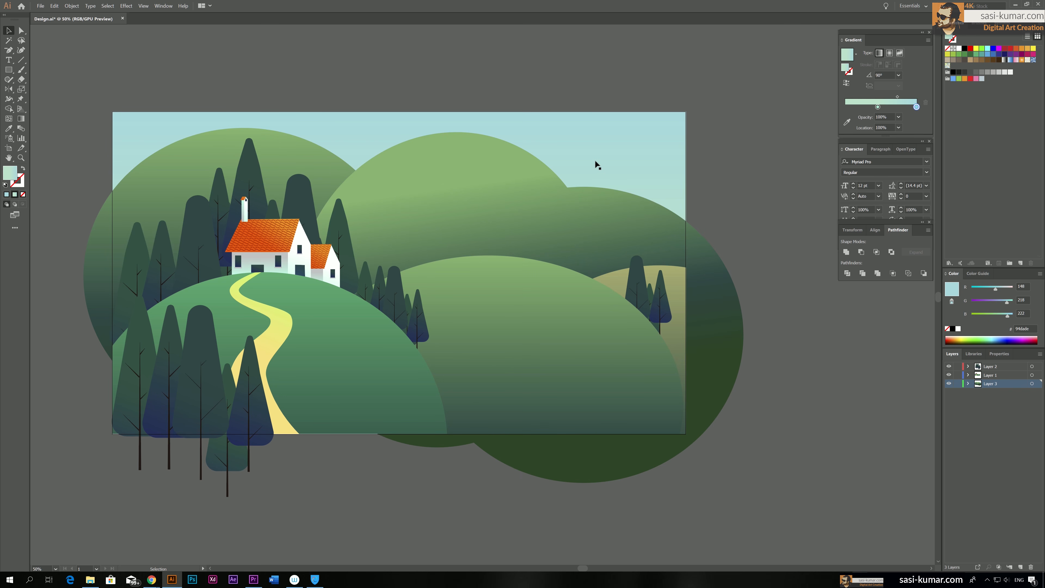
Unite the left circle with the combined hill shape on Layer 3
click(427, 184)
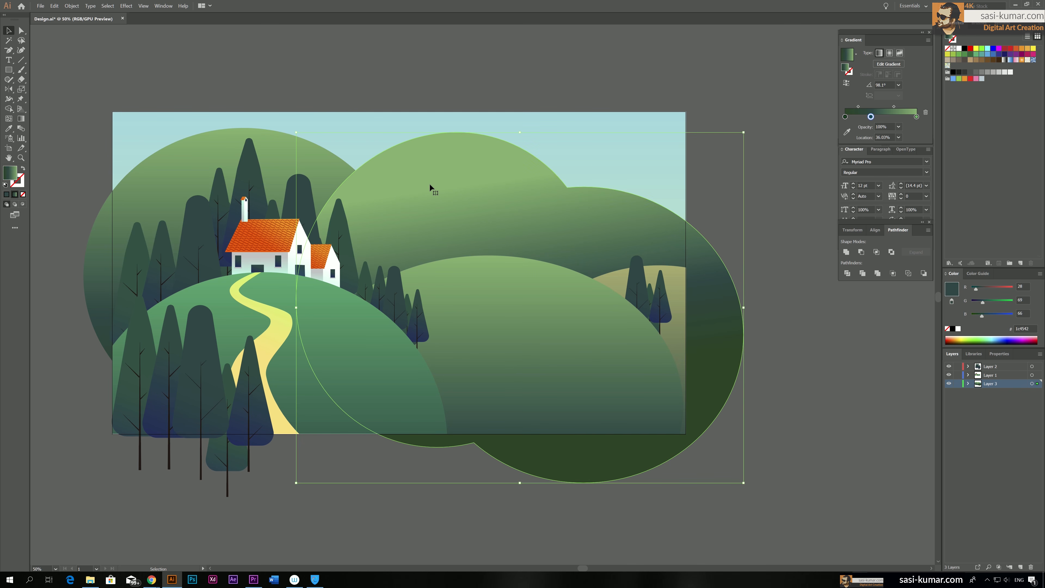
shift+click(183, 165)
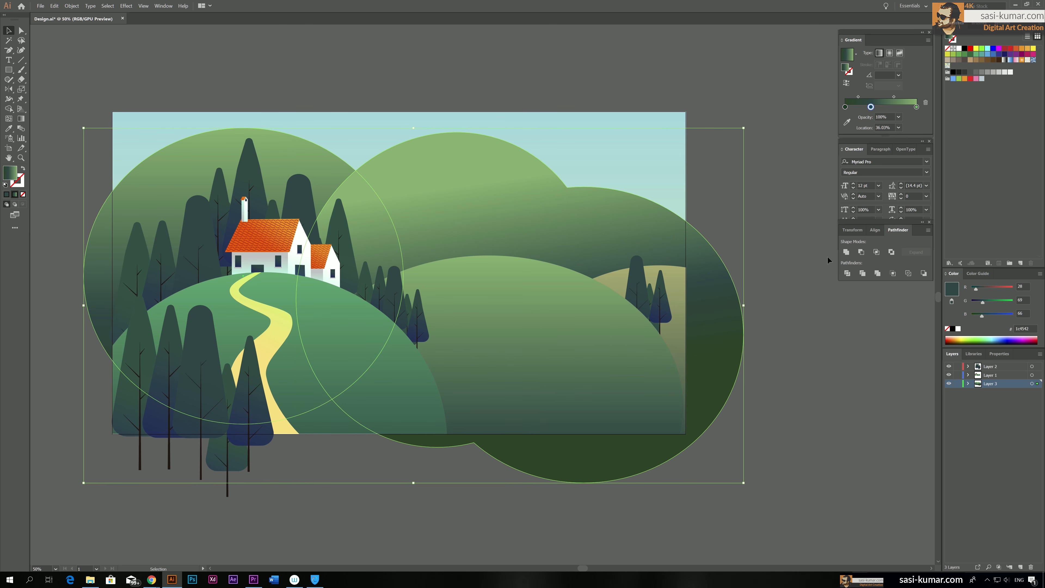
click(842, 253)
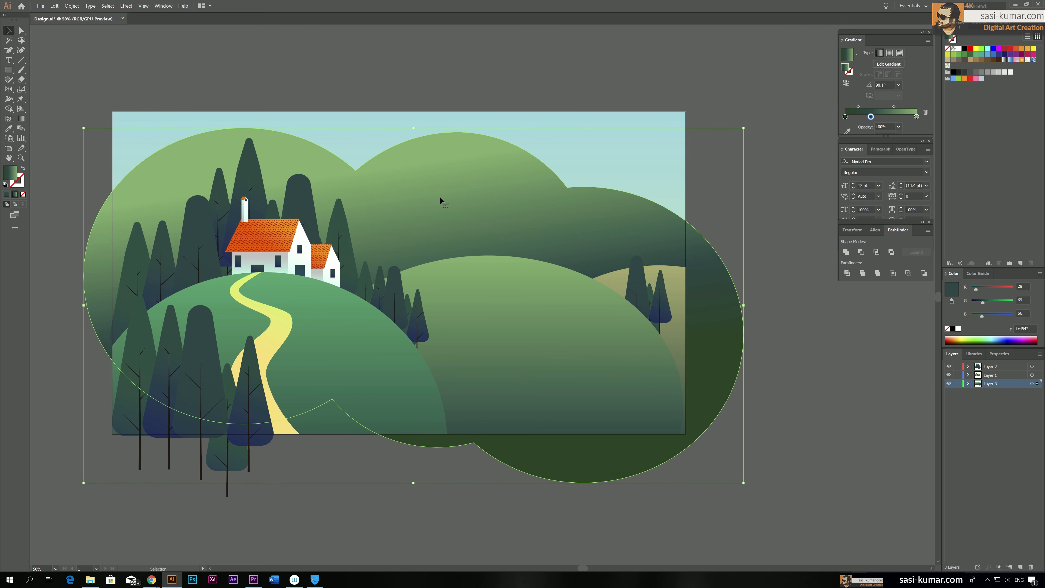
Round the two sharp valley corners along the background hill's upper outline into smooth curves
click(21, 30)
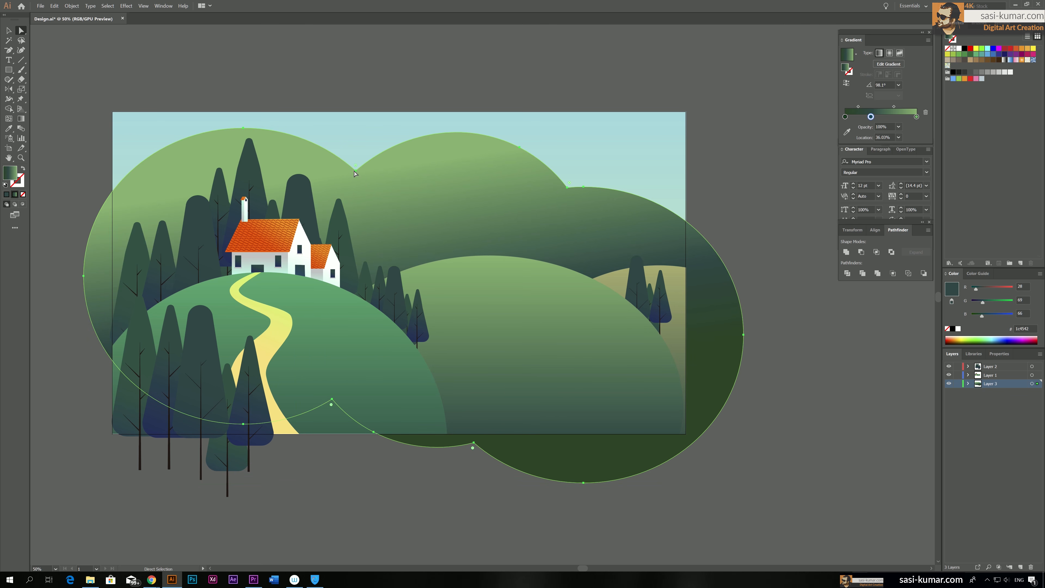
drag(356, 166, 359, 121)
drag(571, 182, 604, 139)
click(634, 107)
Lower the background hill shape and shift it slightly left behind the houses and front hills
click(10, 32)
drag(468, 191, 452, 222)
click(446, 86)
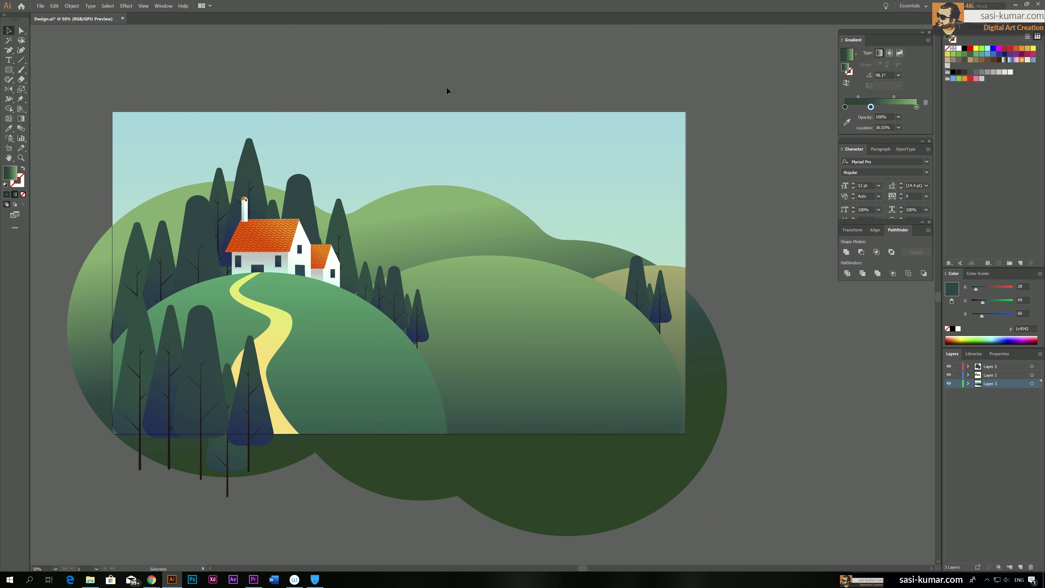
Change the background hill gradient's light end stop to a brighter green, with red at 135
click(470, 232)
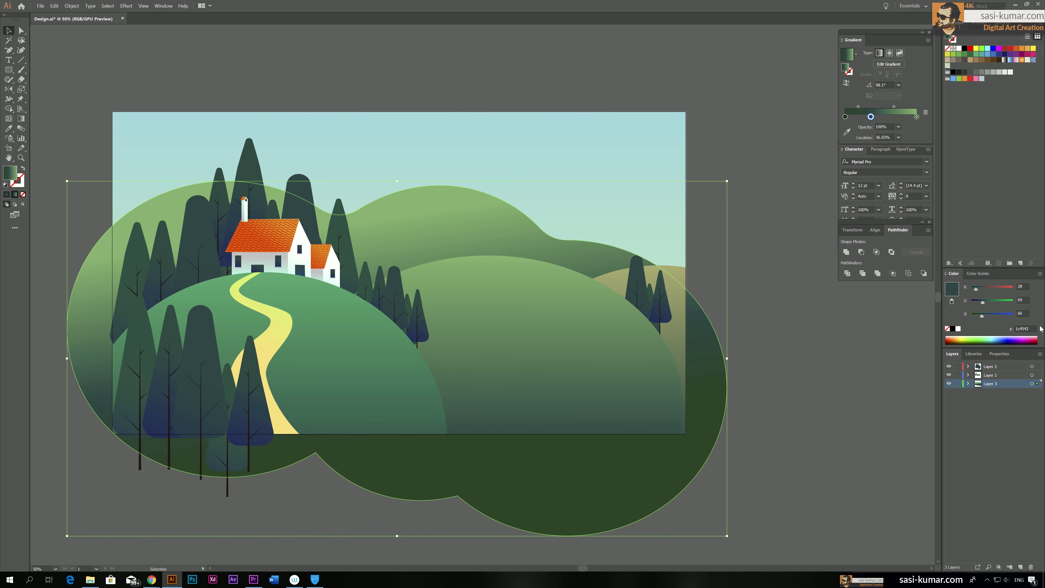
double_click(916, 117)
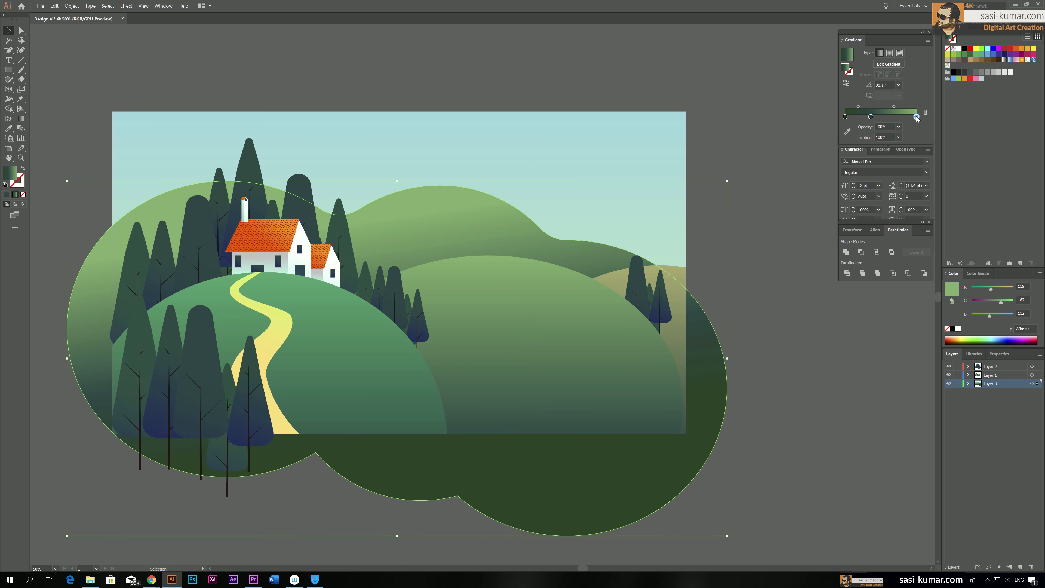
drag(869, 149, 884, 162)
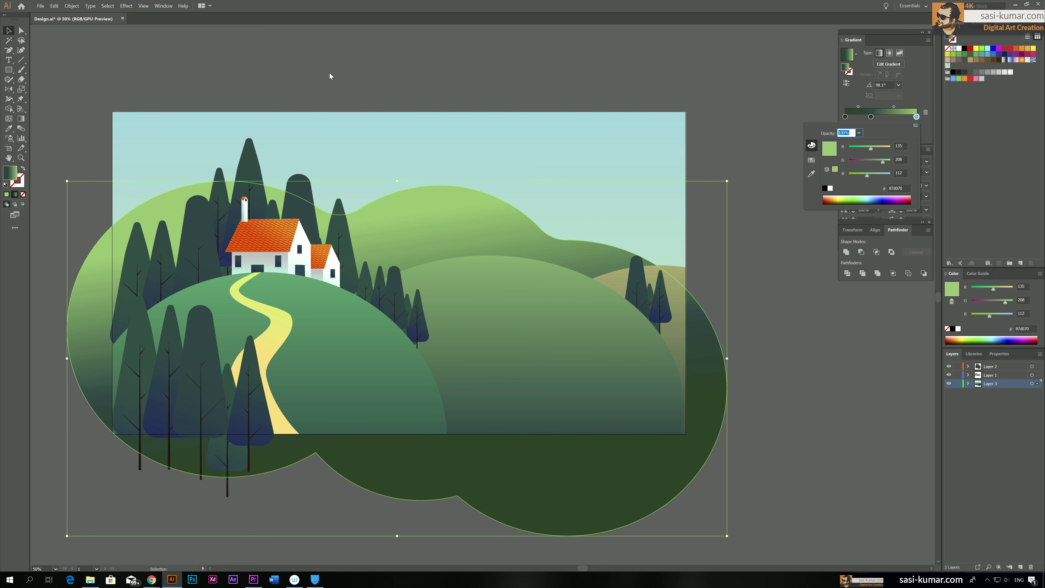
Recolour the background hill gradient's middle stop to dark blue #1c4564 and shift the blend toward the light end
click(870, 116)
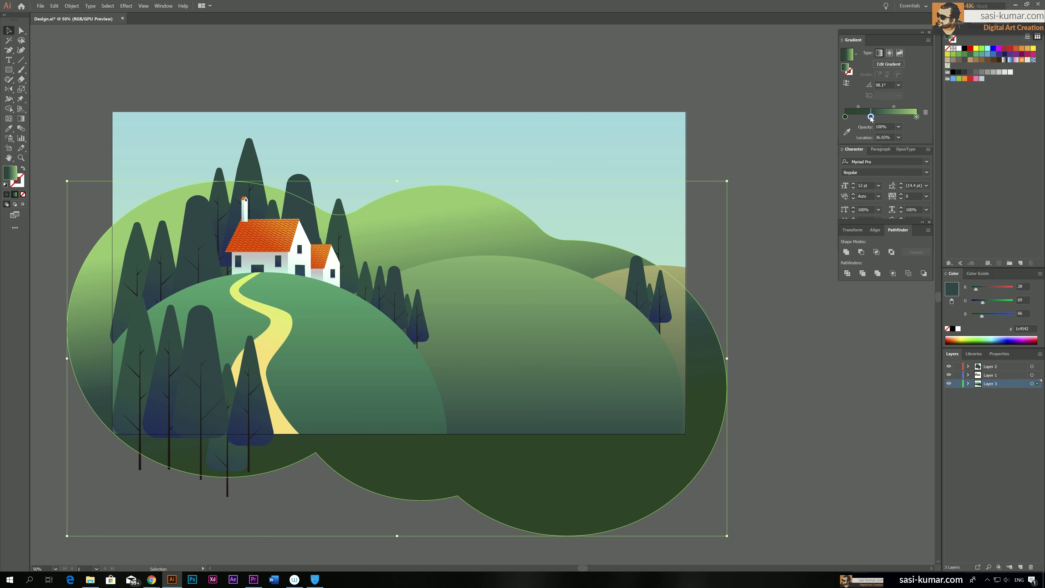
double_click(870, 116)
drag(860, 176, 865, 176)
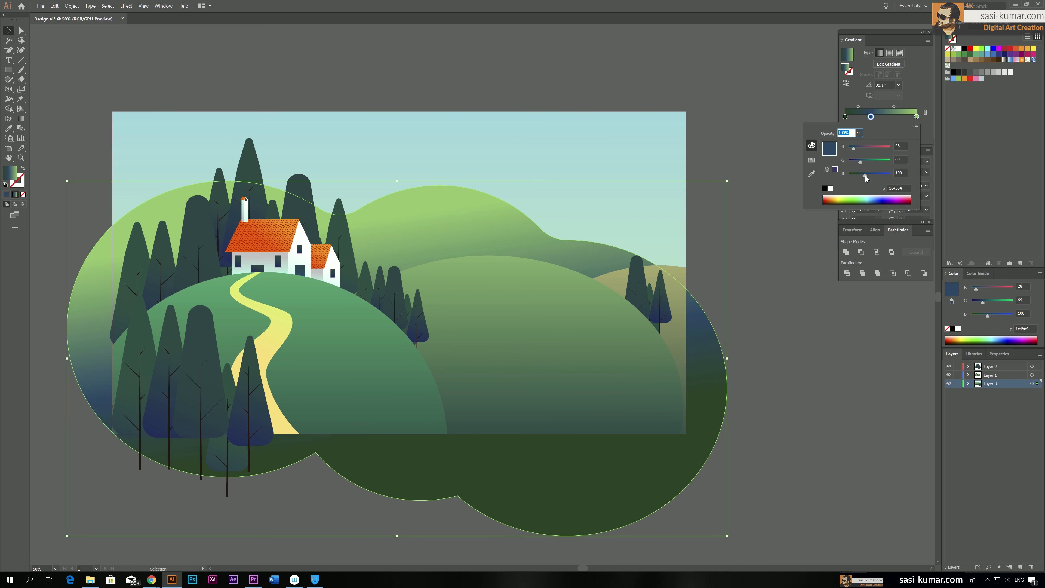
drag(870, 117, 904, 106)
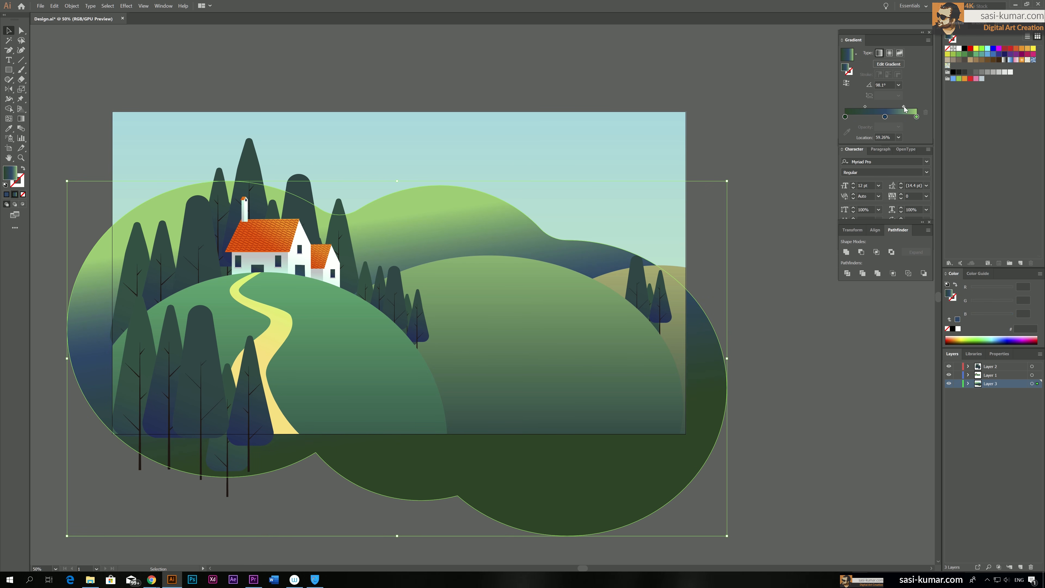
Reduce the background hill gradient to two stops and set the darker one to teal, R 28, G 127, B 131, at 48.32%
drag(845, 116, 880, 117)
double_click(879, 117)
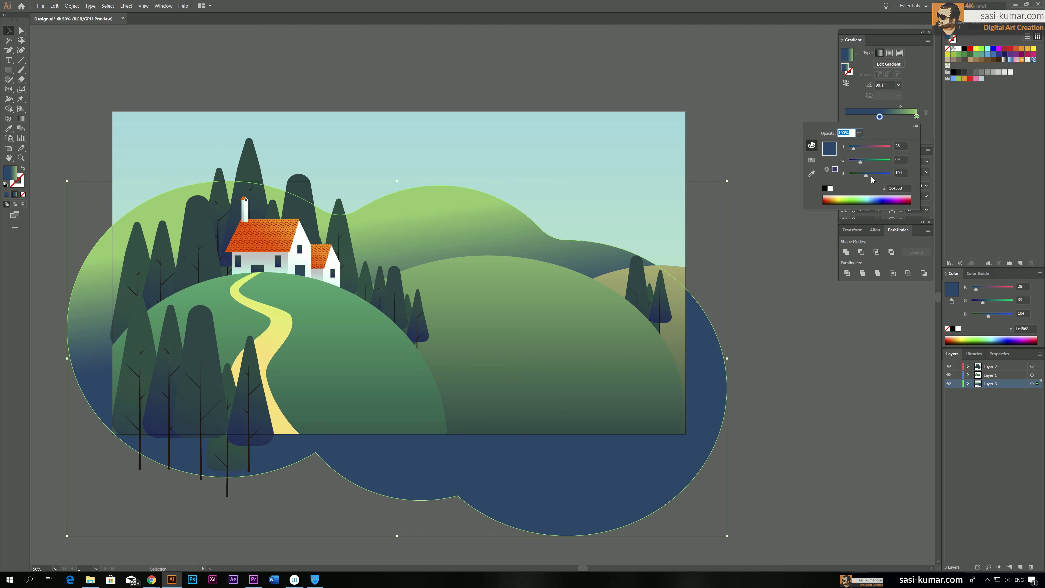
drag(870, 174, 871, 161)
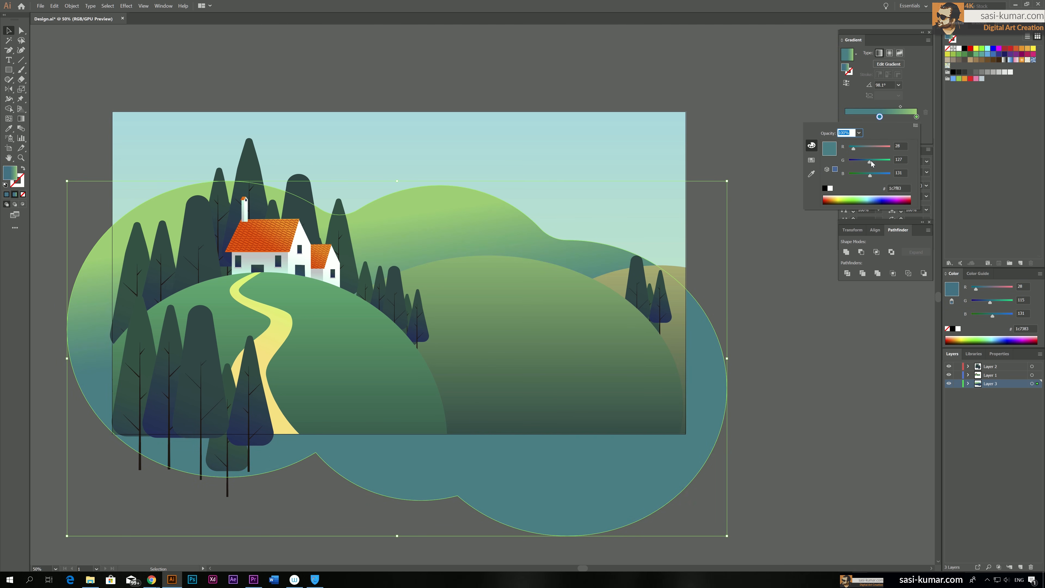
click(325, 78)
click(313, 77)
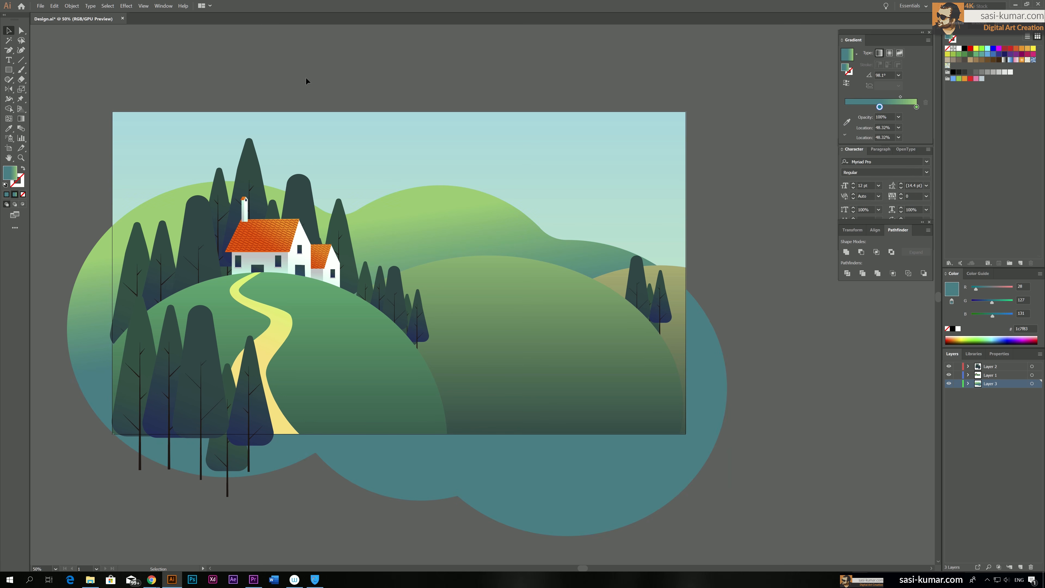
Copy the sky rectangle and paste the duplicate in front of the background hill on Layer 3
click(121, 127)
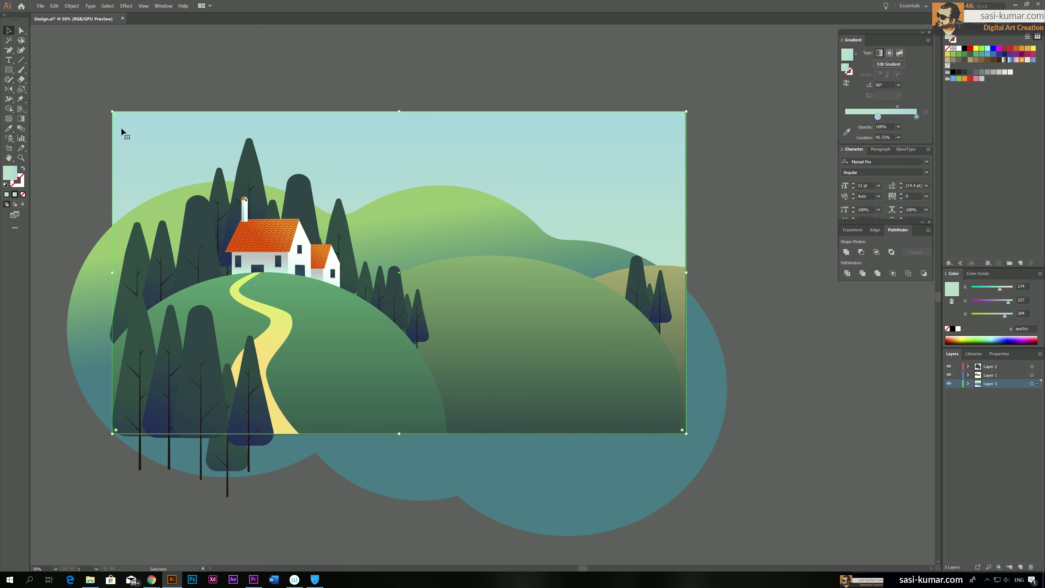
click(54, 6)
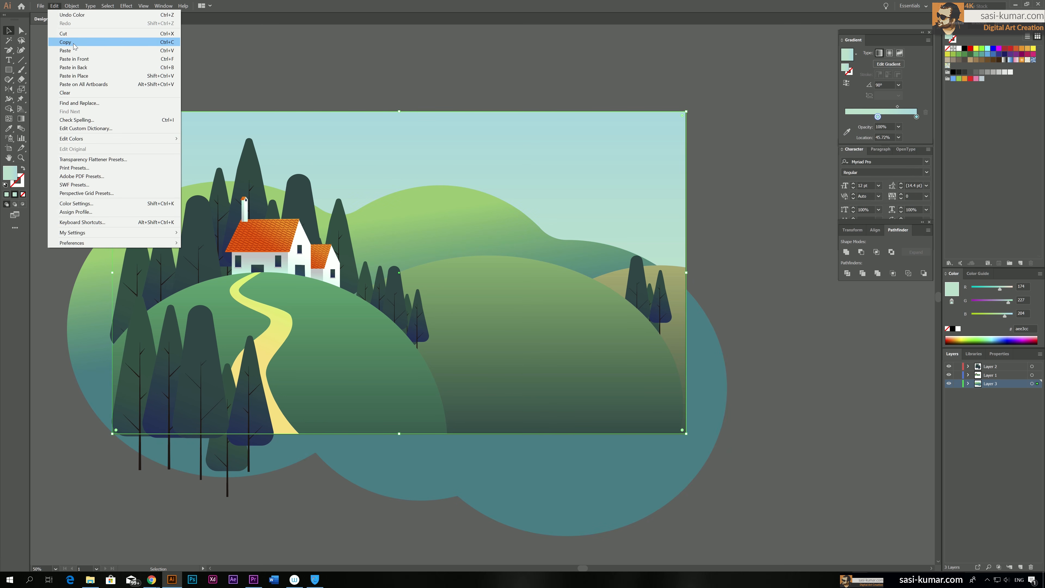
click(75, 46)
click(54, 6)
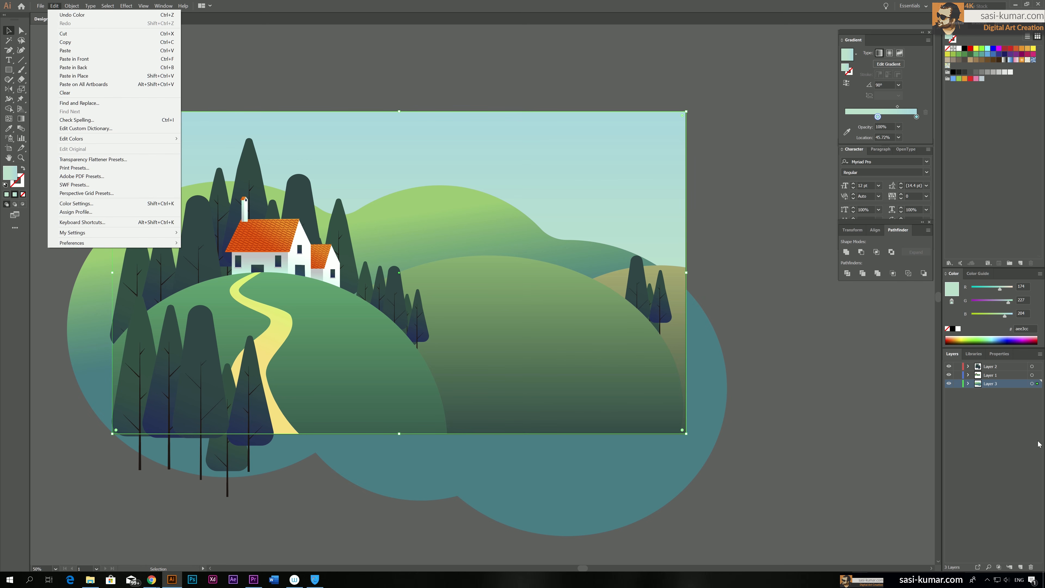
click(103, 67)
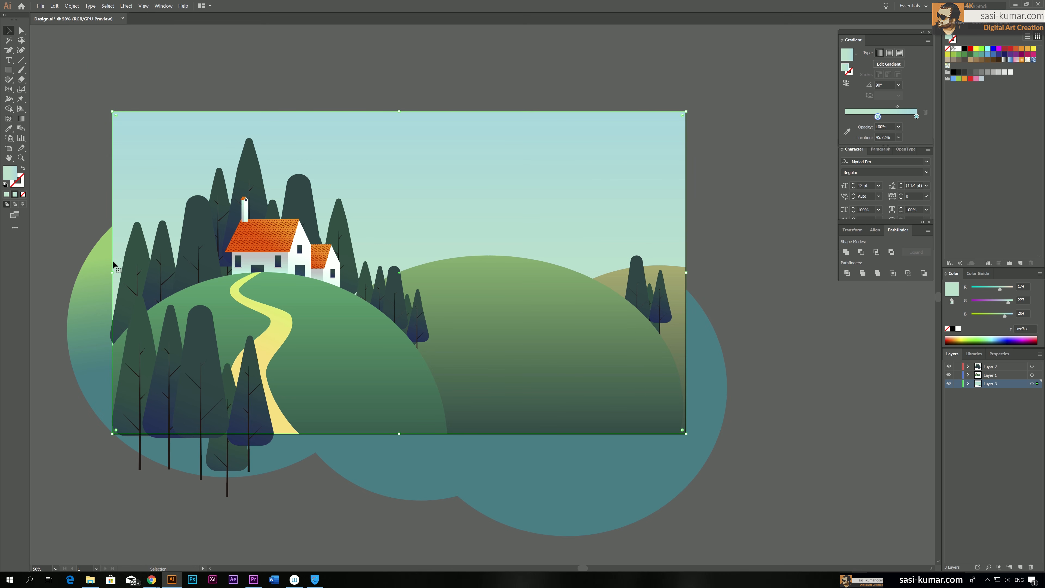
Clip the background hill range to the copied sky rectangle with a clipping mask
right_click(94, 271)
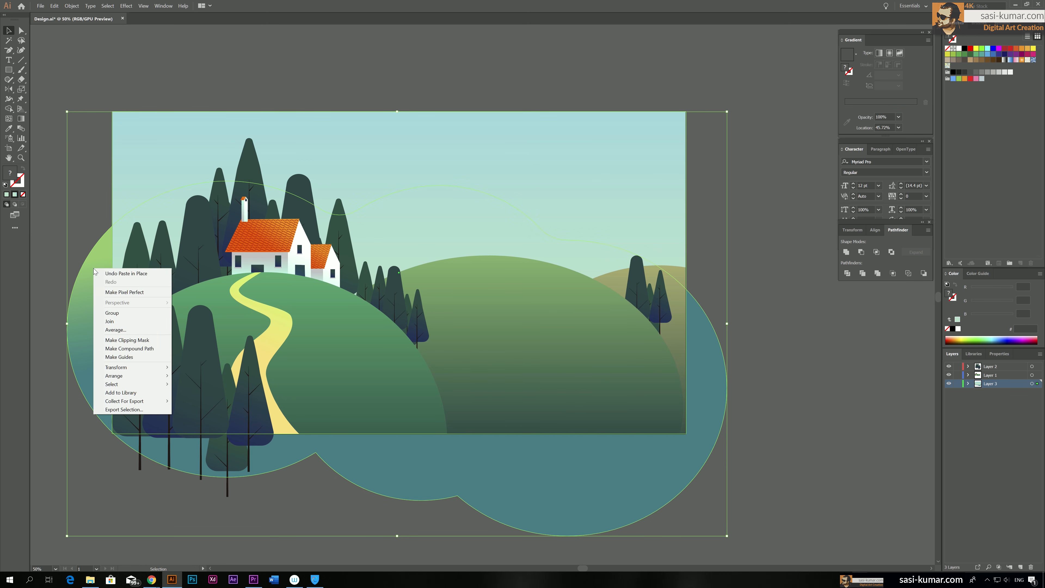
click(148, 340)
click(723, 181)
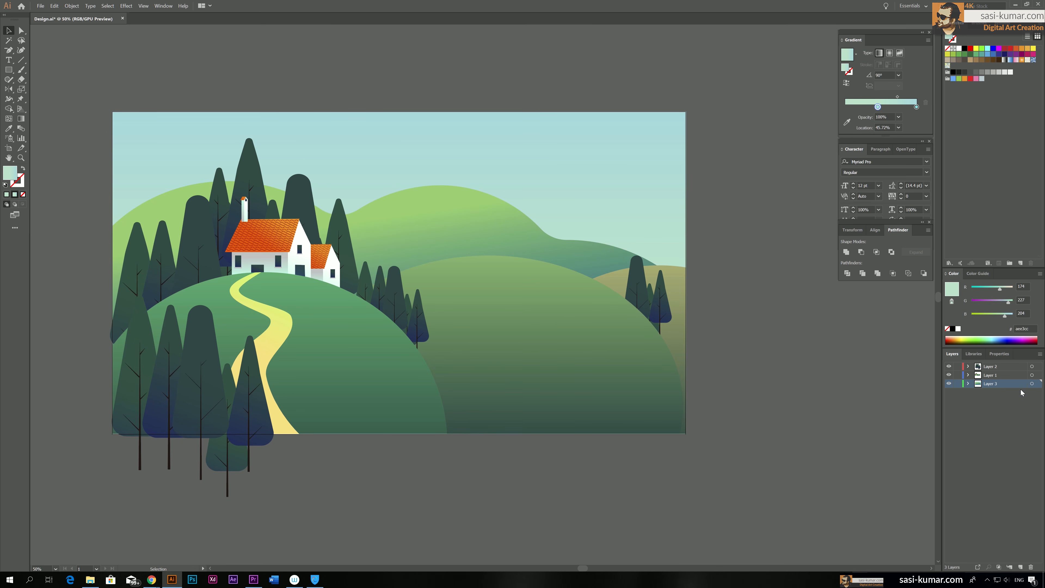
Paste the sky rectangle in front on Layer 2, and lock Layer 1 and Layer 3
click(1016, 370)
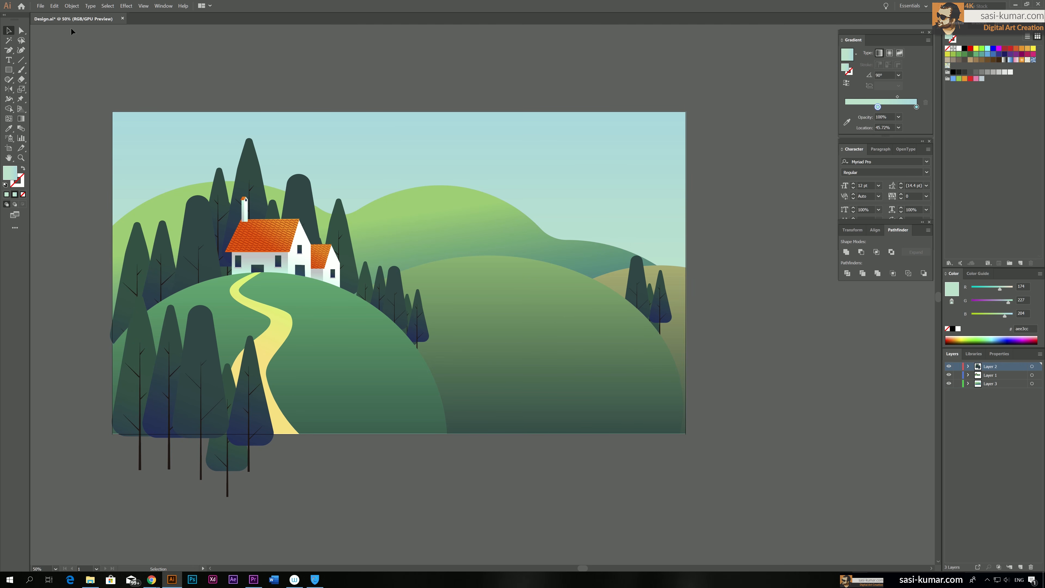
click(54, 6)
click(82, 76)
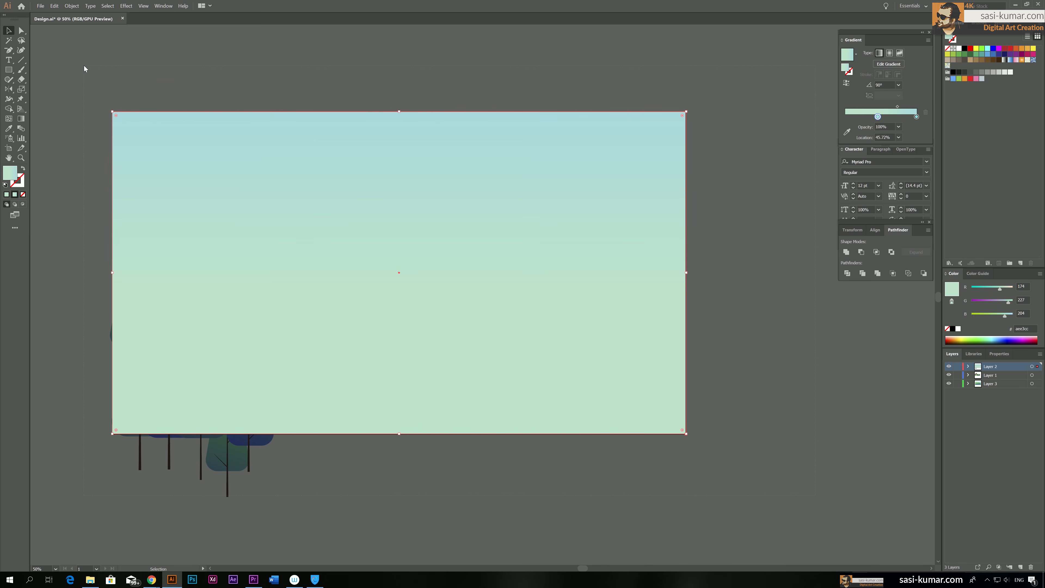
key(ctrl+a)
click(870, 427)
click(957, 374)
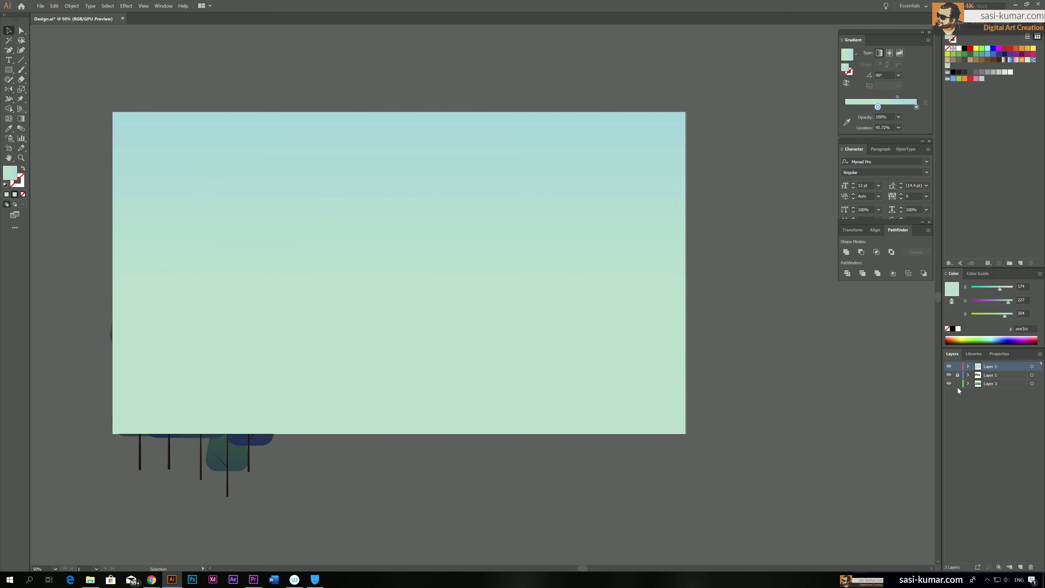
click(958, 383)
Clip all the foreground trees on Layer 2 to the pasted rectangle with a clipping mask
key(ctrl+a)
right_click(255, 224)
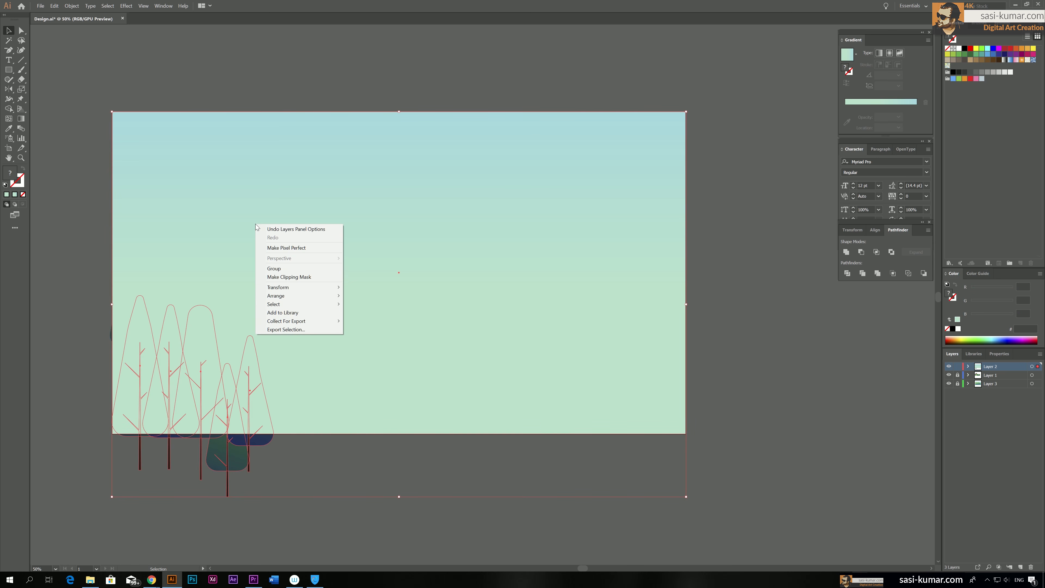
click(315, 281)
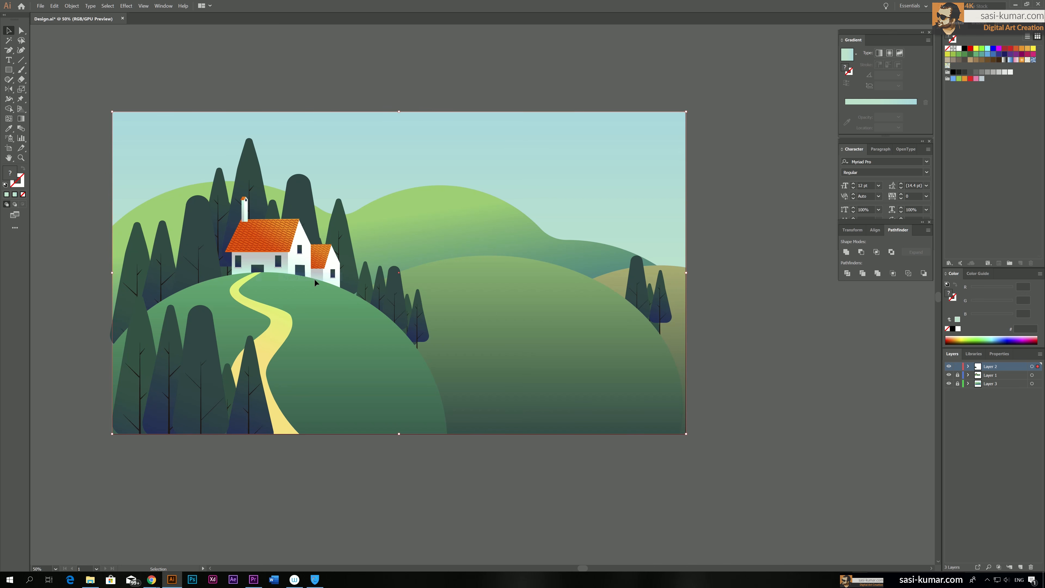
click(471, 52)
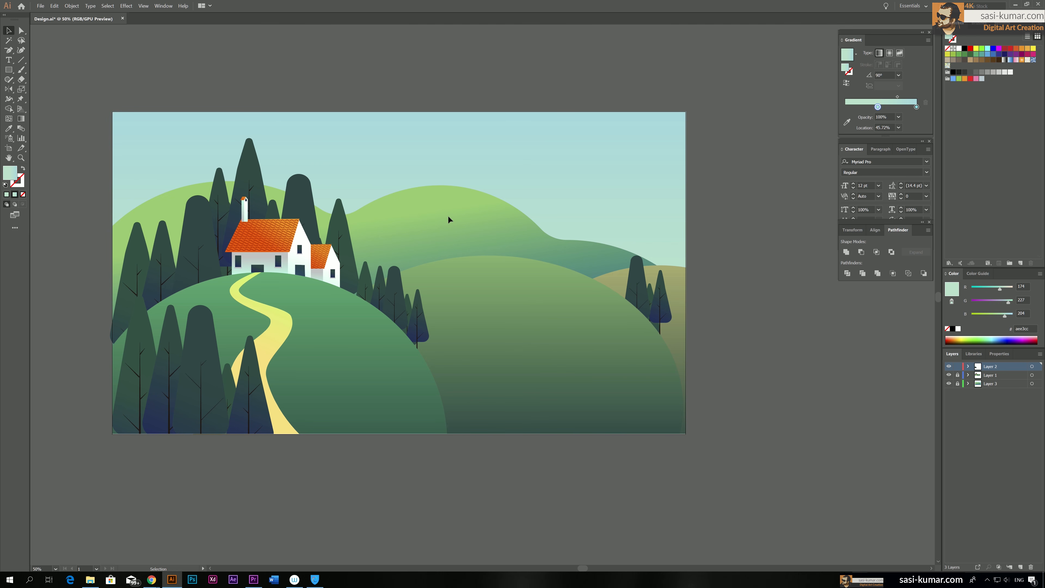
Unlock Layer 1 and Layer 3 and select the background hill path inside its clip group
click(21, 29)
drag(957, 383, 957, 374)
click(22, 34)
click(40, 32)
click(457, 220)
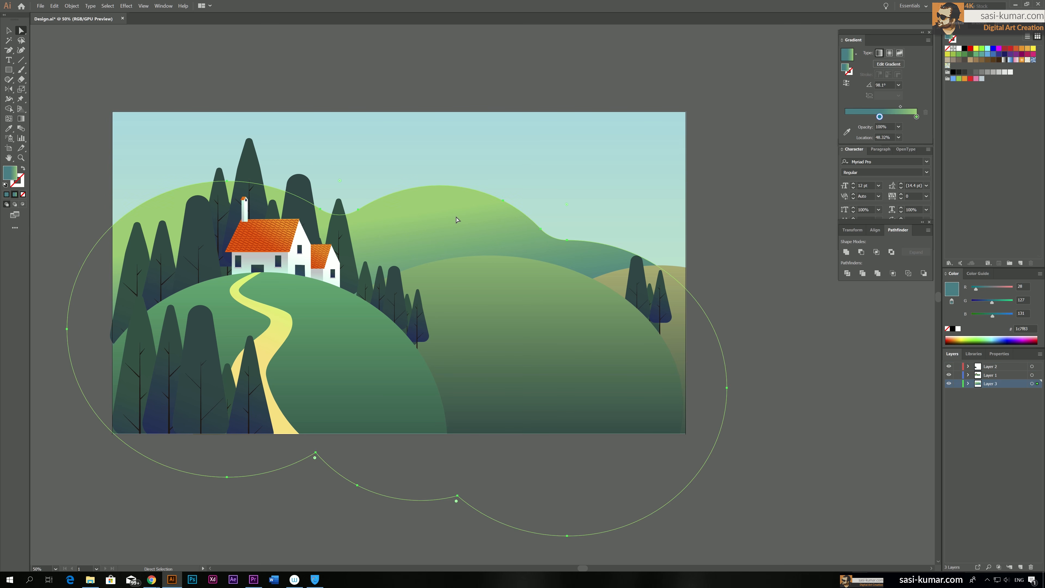
click(525, 322)
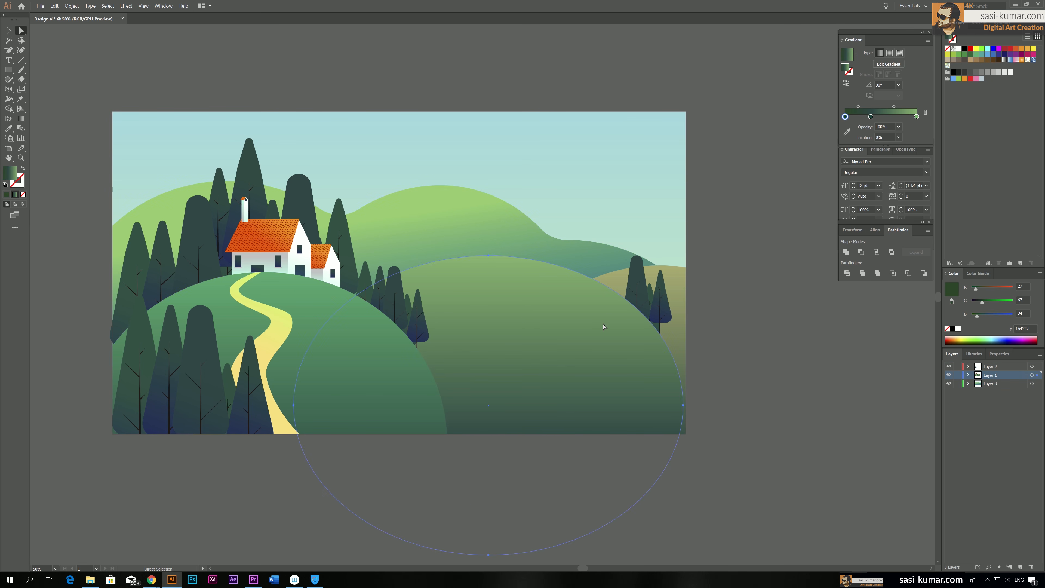
click(460, 213)
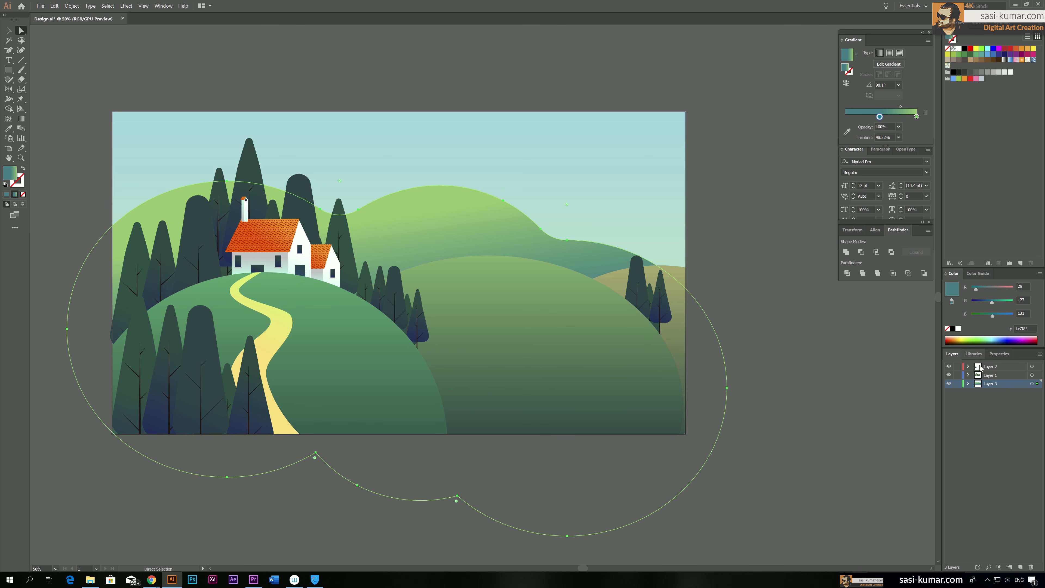
Set the background hill path's opacity to 60% and deselect it
click(899, 127)
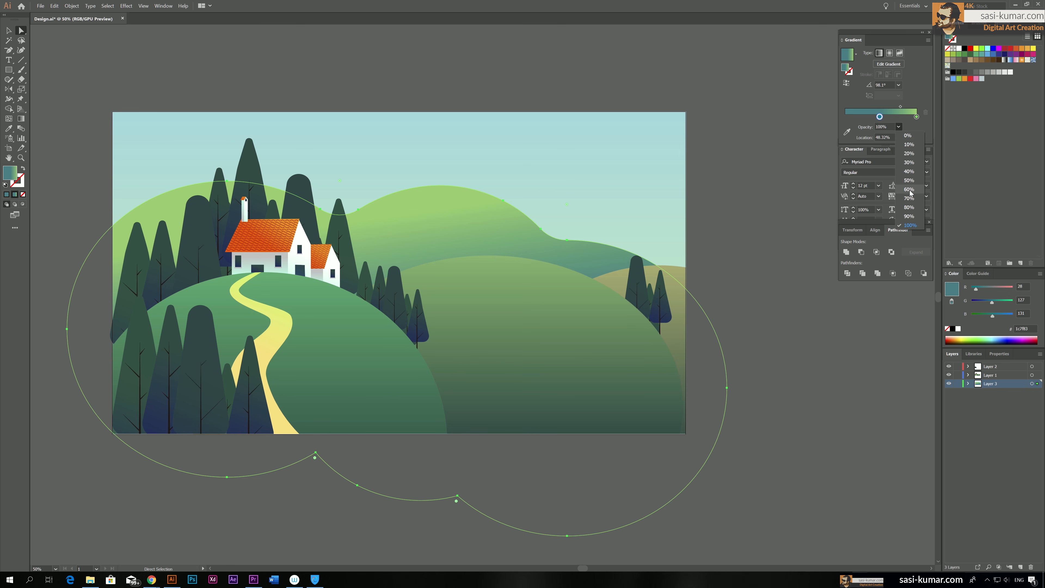
click(990, 464)
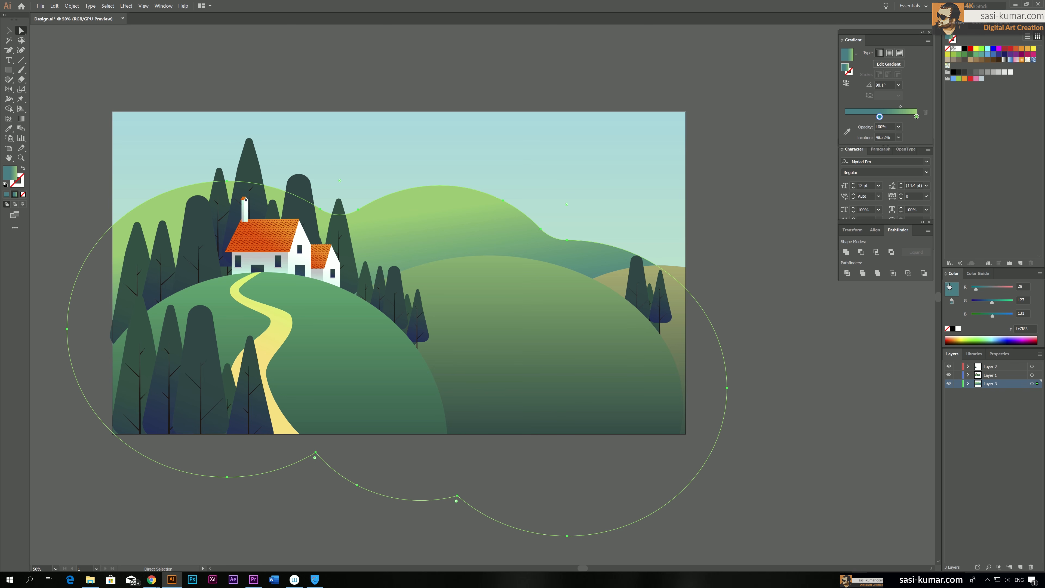
click(1000, 355)
click(1000, 469)
drag(1001, 478, 985, 477)
click(8, 30)
click(405, 58)
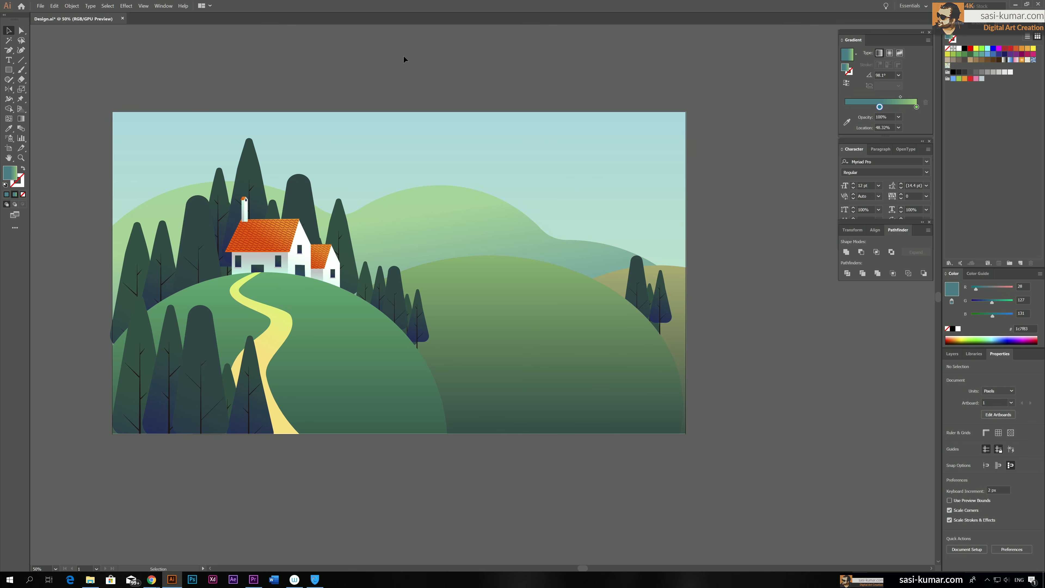
Adjust the background hill path inside its clip group so its middle and right humps sit lower behind the front hills
drag(404, 55, 410, 55)
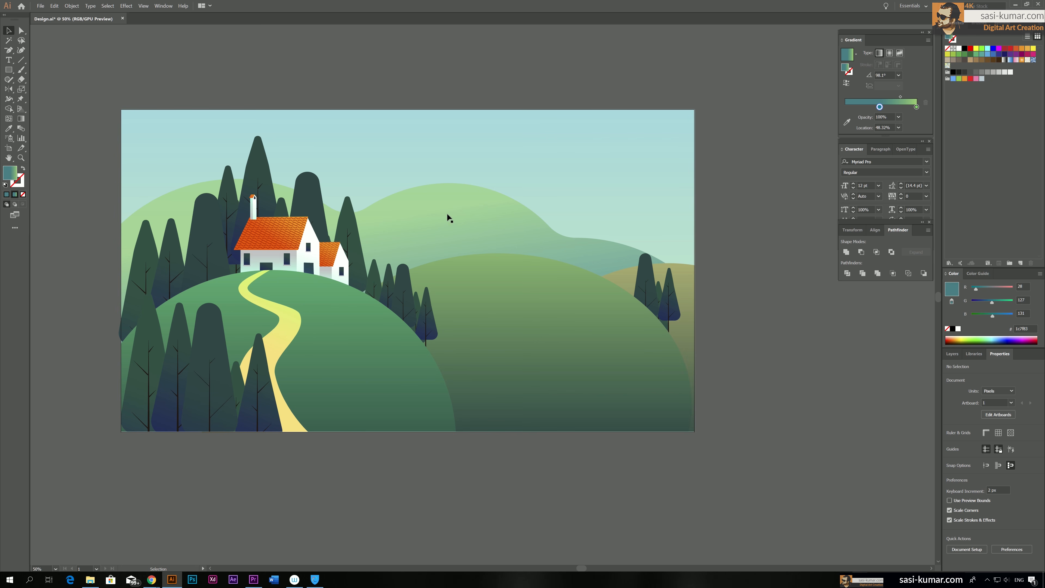
click(482, 239)
key(a)
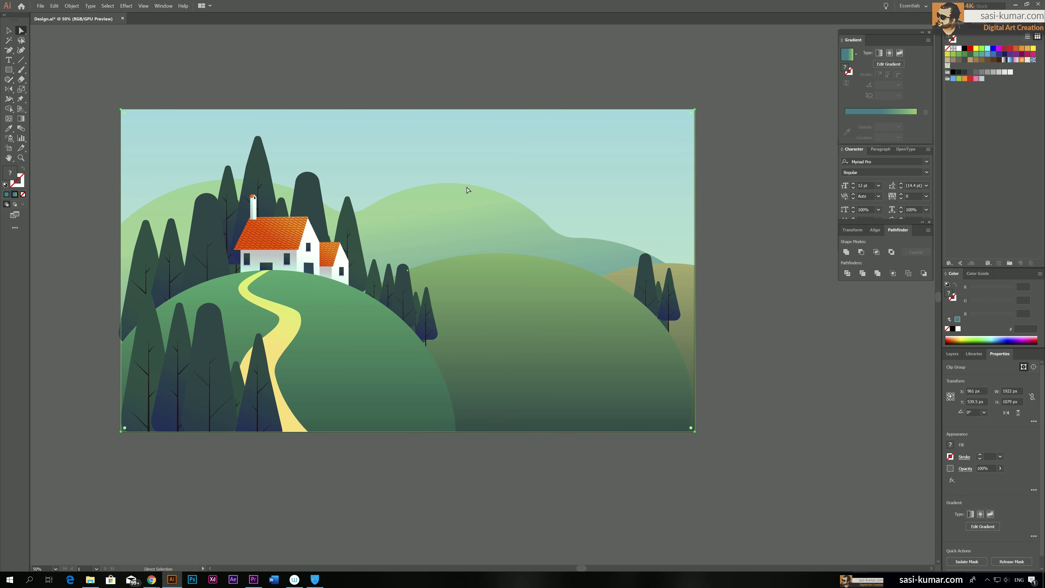
click(368, 205)
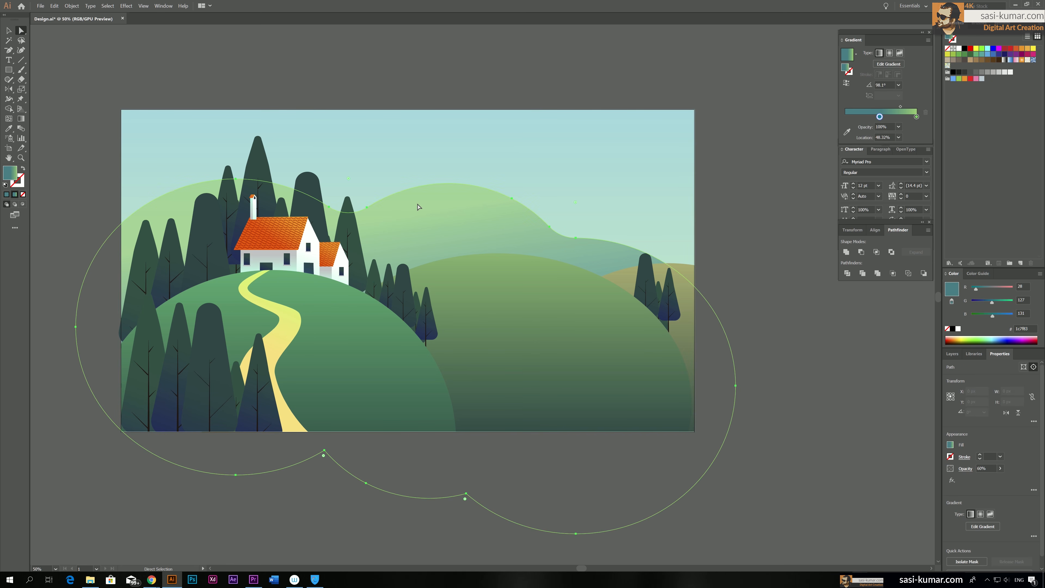
click(9, 32)
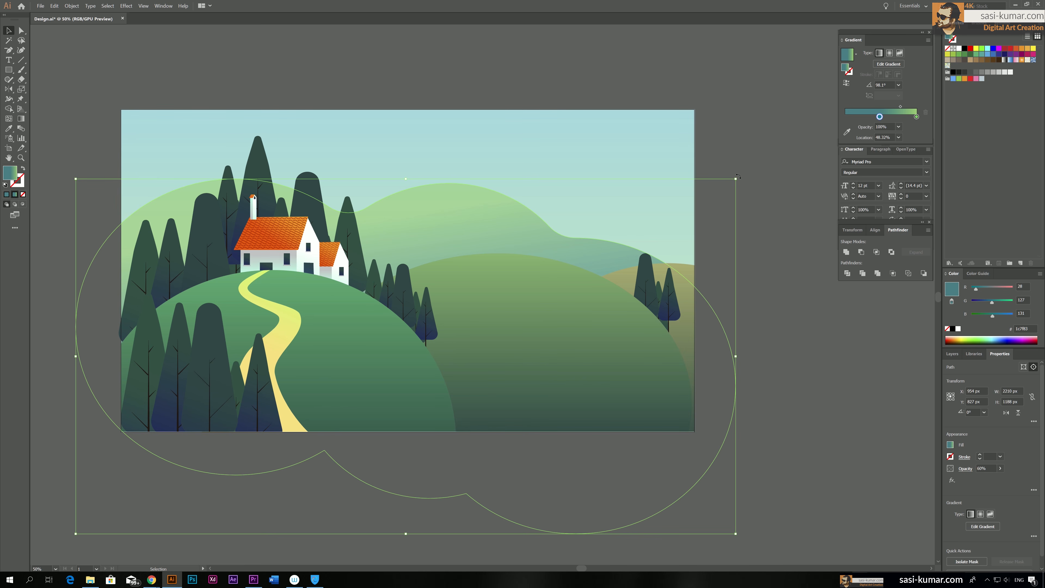
drag(738, 176, 749, 199)
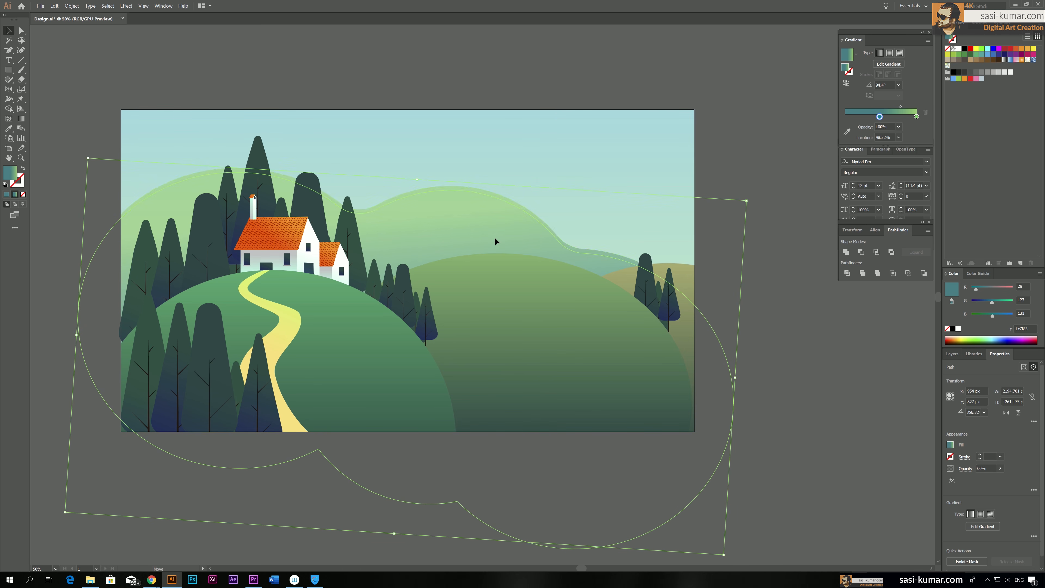
drag(496, 240, 495, 241)
click(758, 164)
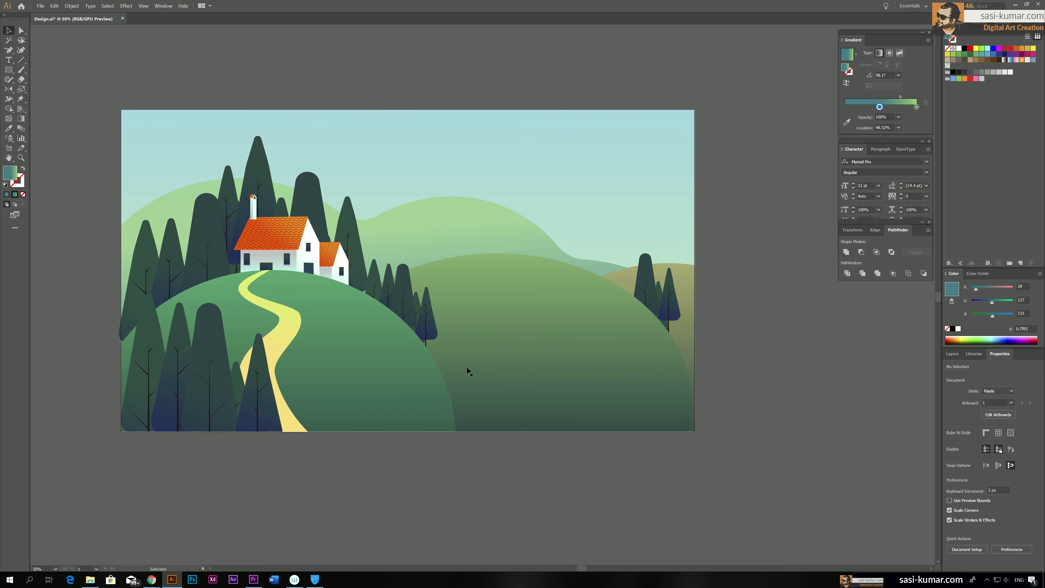
Lock Layer 1 and Layer 3 and isolate the foreground tree clip group on Layer 2
click(221, 240)
click(101, 172)
click(206, 318)
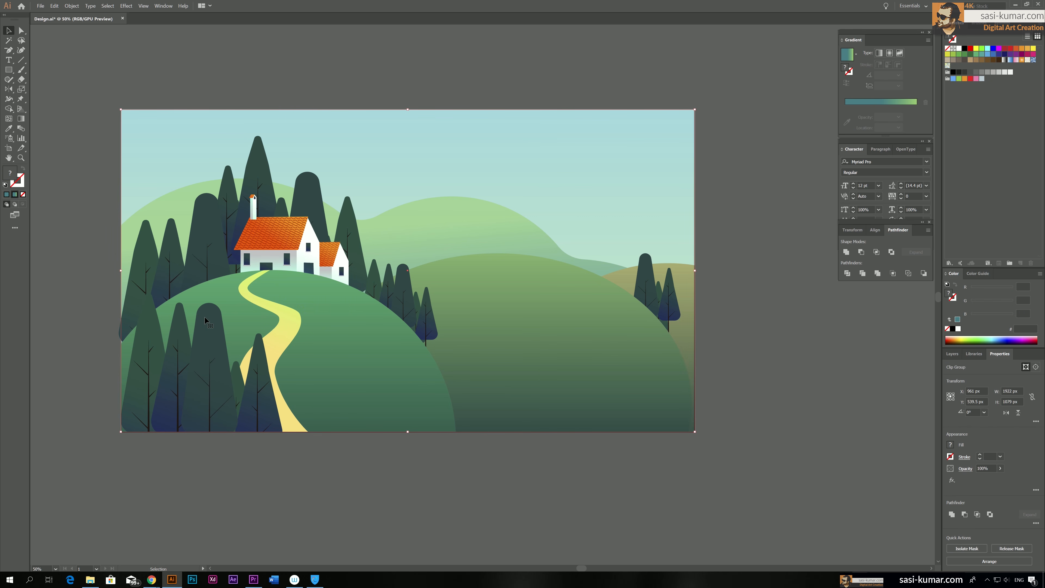
click(952, 354)
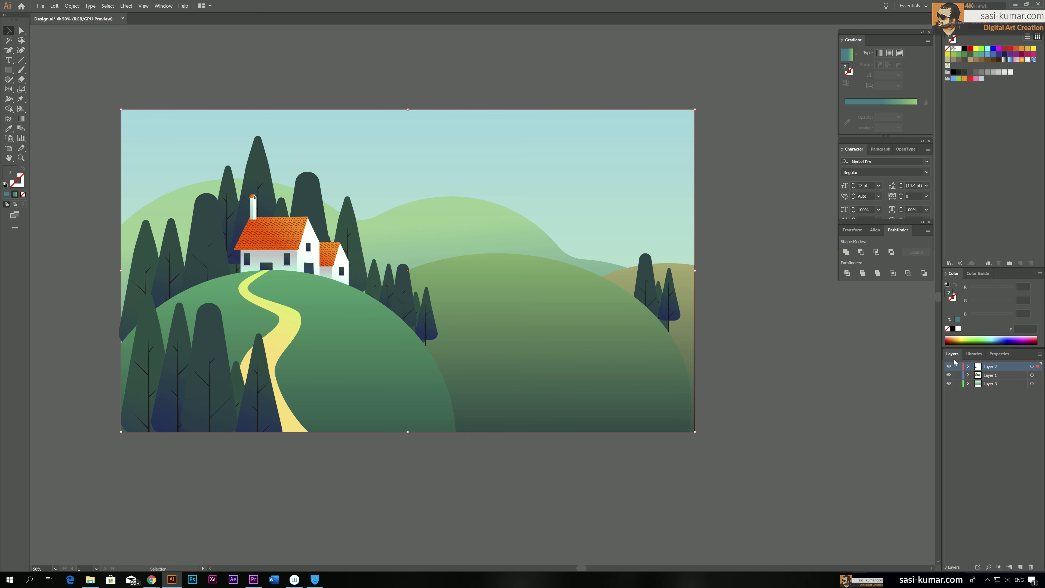
drag(957, 375, 957, 383)
click(207, 379)
double_click(206, 379)
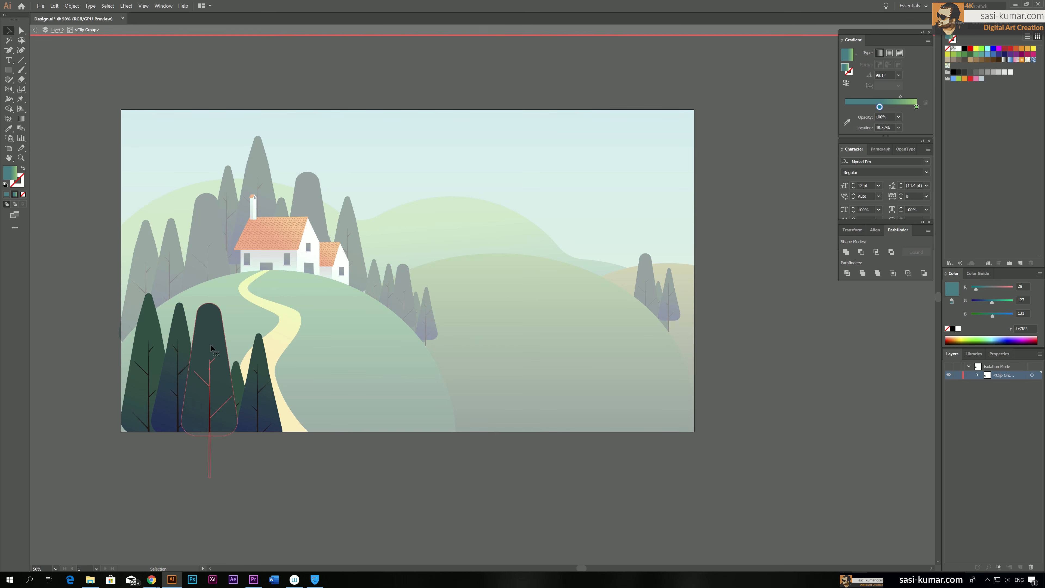
Place scaled-down copies of the rounded foreground tree on the slope below the house and at two spots on the middle hill
drag(203, 367, 324, 304)
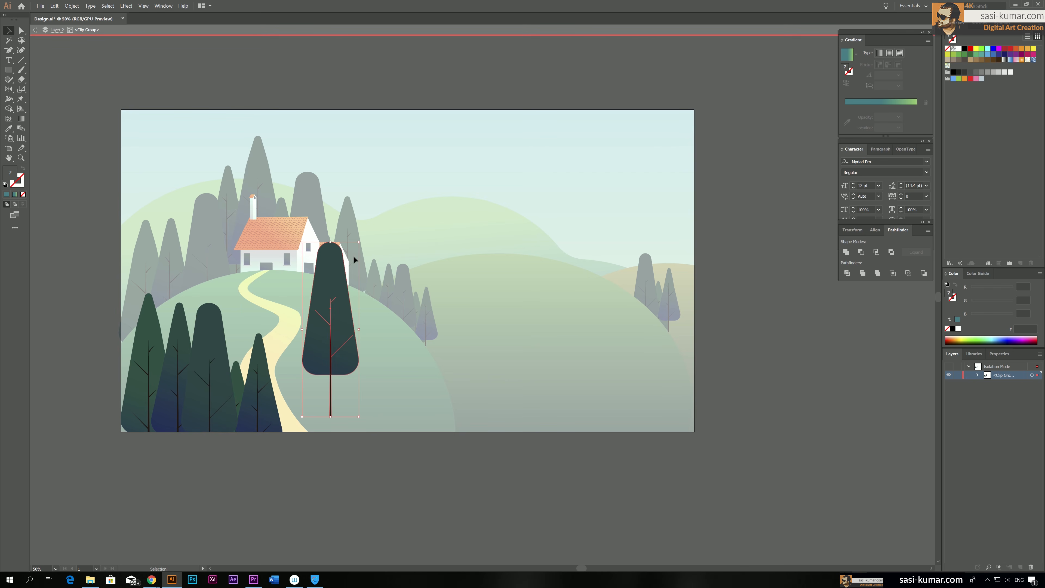
drag(358, 240, 332, 293)
drag(341, 276, 671, 372)
key(shift+Up)
key(shift+Up)
Copy the dark blue pointed foreground tree onto the slope below the house and scale it down to a small tree
click(256, 414)
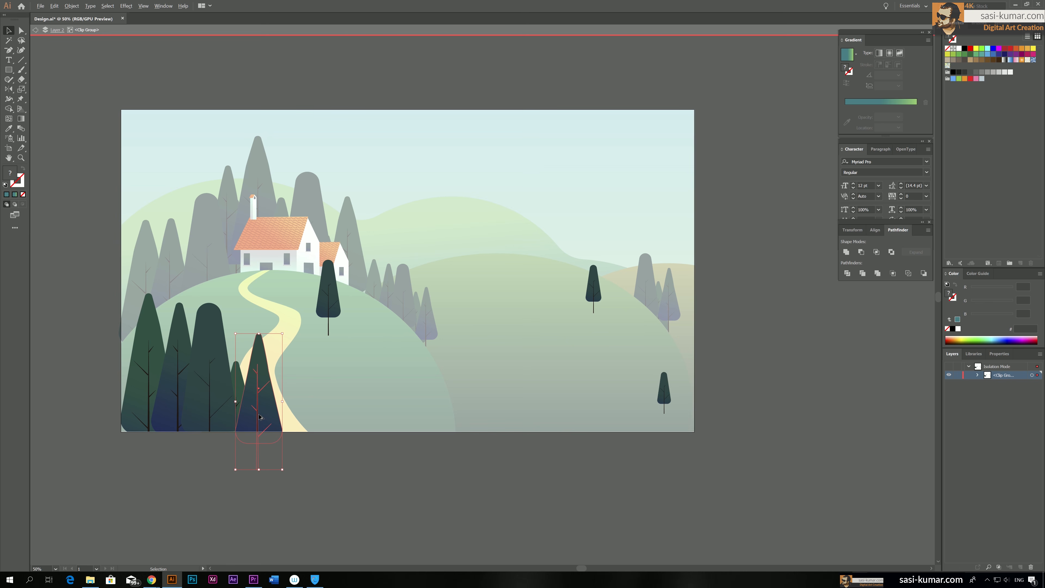
click(205, 404)
click(169, 408)
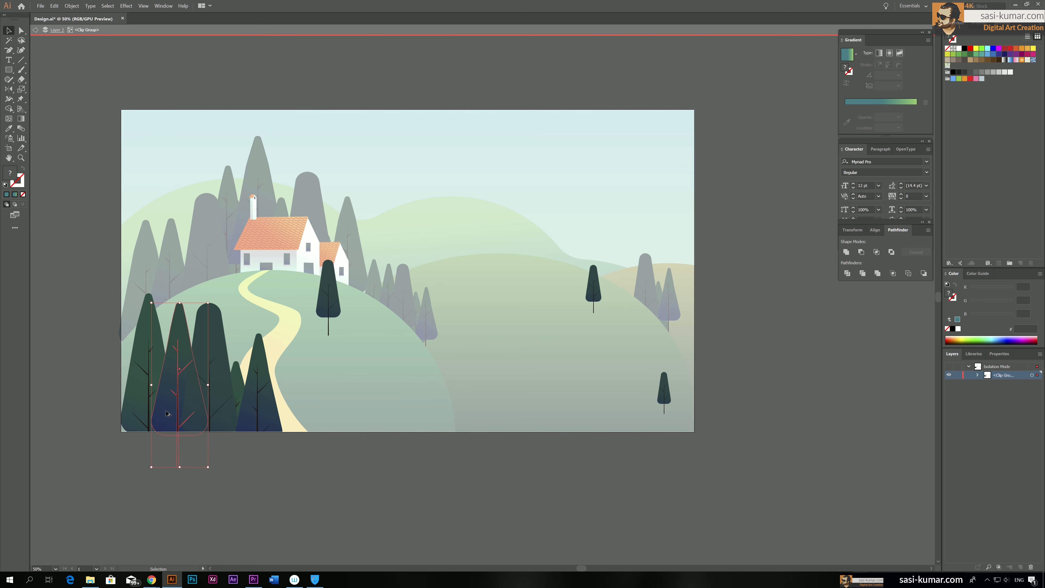
drag(169, 407, 317, 373)
drag(355, 269, 328, 347)
drag(313, 385, 351, 298)
drag(367, 260, 364, 329)
click(340, 427)
click(404, 494)
drag(369, 283, 369, 285)
Duplicate the small dark blue pointed tree beside the footpath and next to the rounded tree on the middle hill's upper slope
drag(361, 330, 317, 385)
drag(318, 385, 581, 317)
drag(581, 315, 611, 284)
drag(618, 245, 615, 254)
Add scaled-down copies of the leftmost green pointed tree behind the small trees on the slope below the house
drag(150, 362, 410, 312)
drag(436, 243, 399, 363)
drag(396, 384, 375, 294)
key(ctrl+shift+[)
drag(370, 331, 339, 322)
click(350, 371)
Add small pointed tree copies to the cluster beside the footpath and adjust their size and stacking order
drag(151, 366, 390, 383)
drag(415, 311, 381, 418)
drag(372, 459, 325, 382)
drag(319, 373, 396, 403)
right_click(310, 394)
click(412, 481)
click(326, 446)
drag(419, 351, 394, 421)
drag(383, 456, 312, 405)
drag(313, 406, 314, 408)
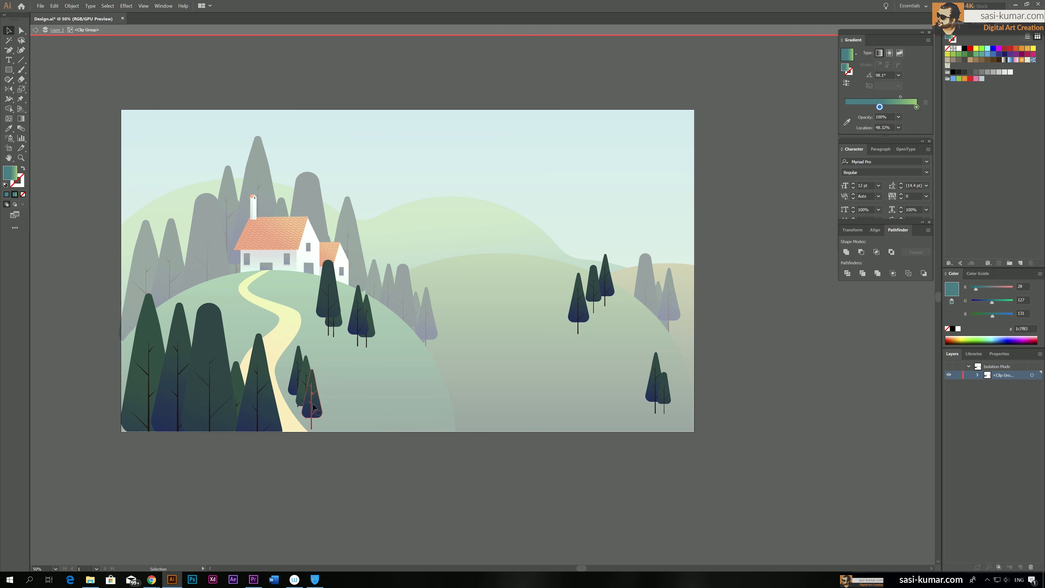
Shrink the small rounded tree below the house slightly and add a fourth small tree to the cluster beside the footpath
click(335, 295)
drag(341, 260, 337, 270)
click(352, 350)
click(236, 377)
drag(237, 376, 237, 372)
alt+drag(238, 372, 275, 391)
drag(271, 398, 291, 350)
double_click(447, 491)
drag(552, 490, 506, 489)
double_click(550, 287)
double_click(438, 320)
Unlock Layer 1, isolate its hill clip group and place smaller tree copies from the front hill's edge on the middle hill's crest
click(958, 375)
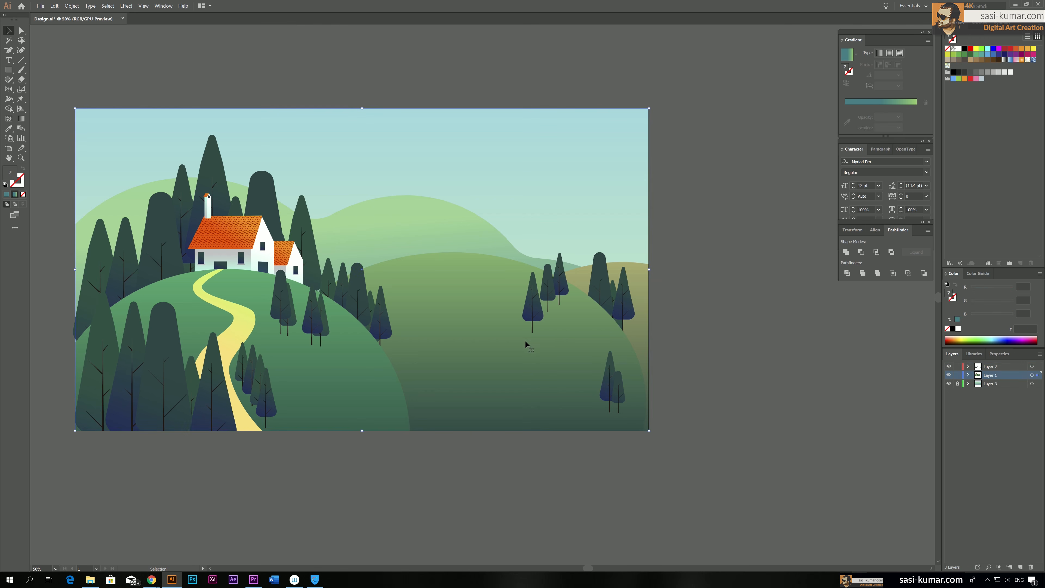
double_click(525, 342)
alt+drag(386, 323, 397, 265)
key(ctrl+z)
alt+drag(386, 317, 395, 267)
alt+drag(359, 289, 399, 246)
click(390, 277)
alt+drag(389, 277, 419, 293)
drag(408, 256, 411, 244)
drag(418, 293, 428, 268)
drag(439, 295, 395, 272)
click(429, 277)
Copy the rounded tree from the middle hill's right edge, paste it in front of the hill at the crest and scale it down
alt+drag(600, 281, 460, 208)
key(ctrl+x)
click(467, 263)
key(ctrl+f)
shift+drag(476, 167, 458, 240)
drag(428, 261, 430, 233)
drag(397, 261, 410, 235)
shift+click(428, 235)
shift+click(444, 237)
shift+drag(455, 206, 437, 228)
Move the selected trees on the left of the crest behind the middle hill
drag(436, 239, 406, 236)
key(ctrl+x)
click(413, 280)
key(ctrl+b)
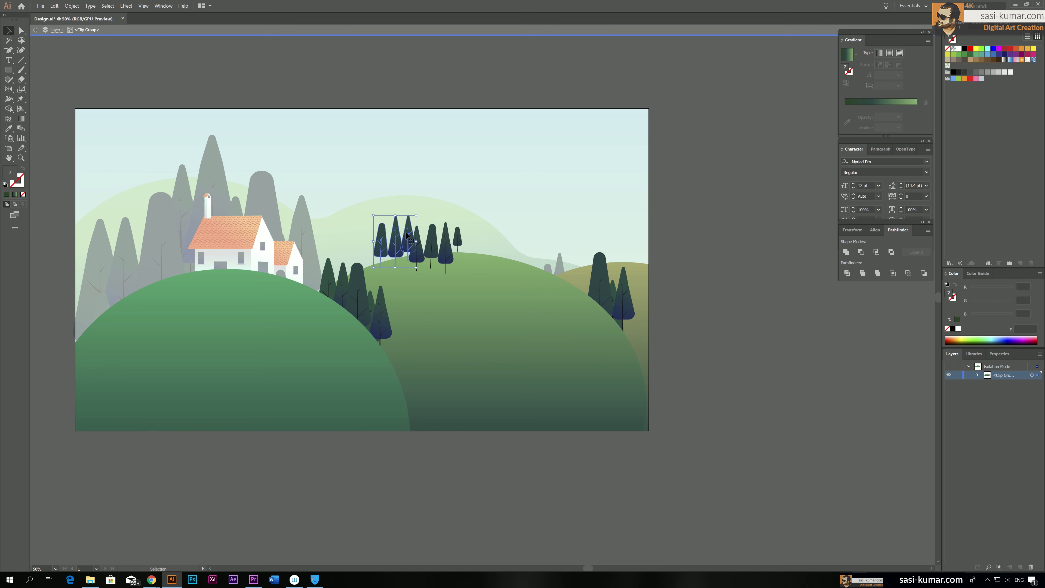
Adjust the position, size and tilt of the trees along the left part of the middle hill's crest
key(ctrl+equal)
key(ctrl+equal)
key(ctrl+equal)
drag(485, 288, 484, 316)
drag(551, 404, 565, 390)
drag(546, 321, 553, 306)
drag(579, 371, 586, 368)
drag(634, 321, 623, 312)
Put small rounded and tilted pointed trees behind the right part of the middle hill's crest, and leave isolation mode
drag(665, 285, 691, 320)
key(ctrl+x)
click(666, 354)
key(ctrl+b)
alt+drag(692, 313, 714, 324)
alt+drag(476, 288, 735, 332)
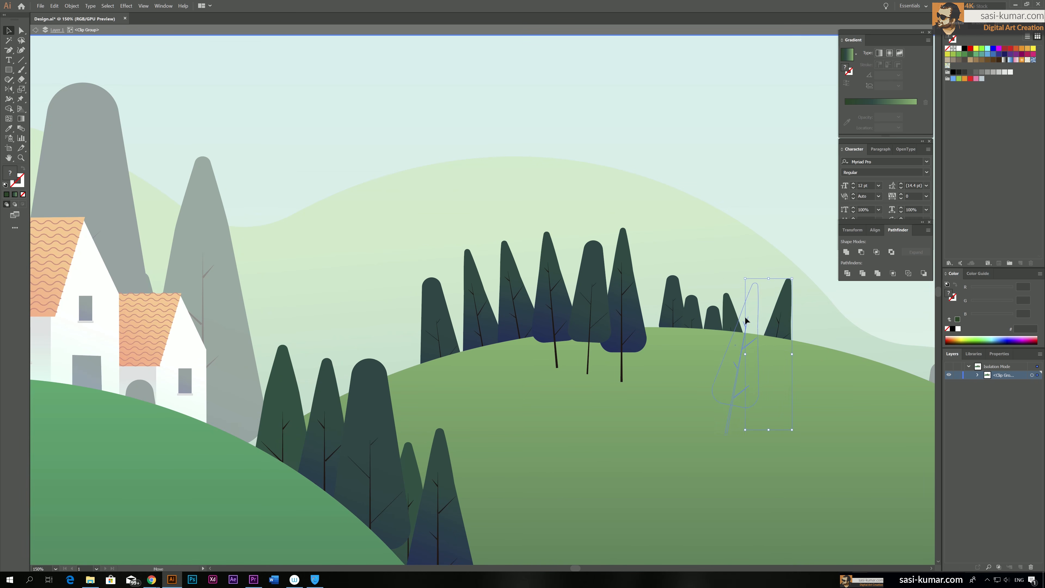
key(Escape)
Examine the whole illustration and check the contents of each layer by hiding and showing Layer 3, Layer 1 and Layer 2
key(ctrl+0)
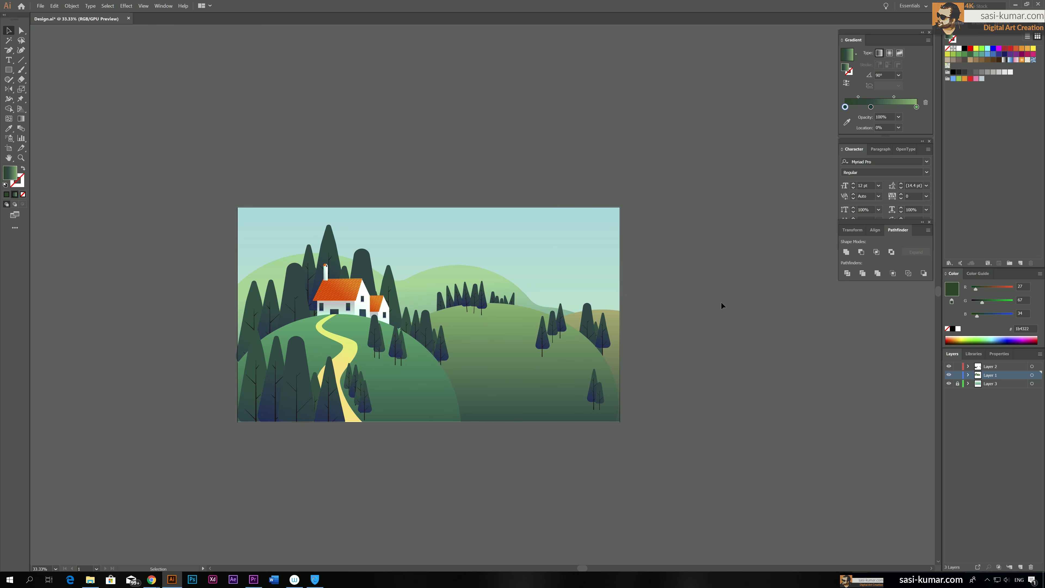
key(ctrl+minus)
key(ctrl+equal)
key(ctrl+equal)
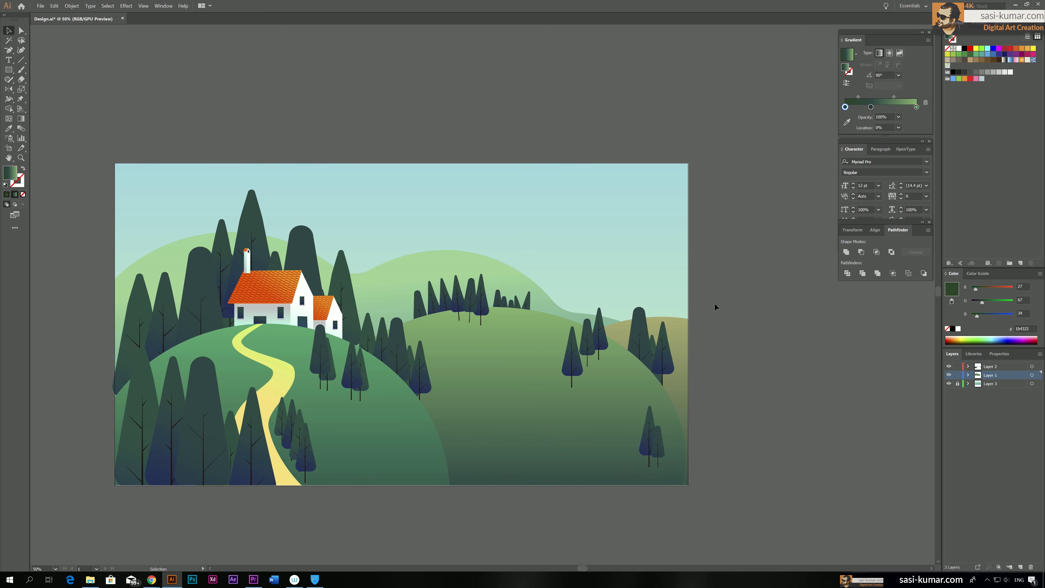
drag(698, 329, 755, 286)
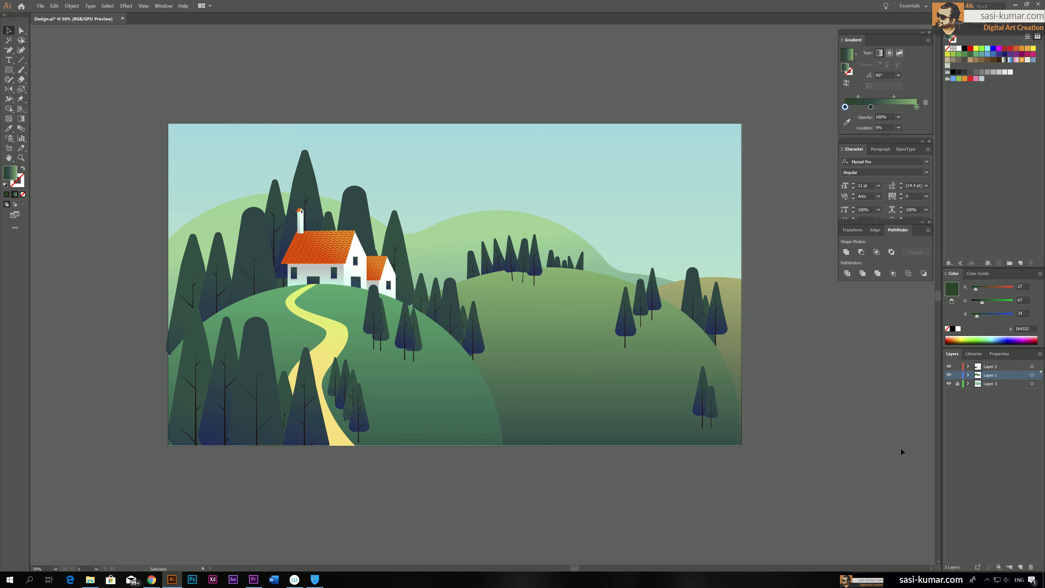
click(957, 383)
click(949, 383)
click(949, 383)
click(957, 383)
click(949, 374)
click(949, 374)
click(949, 366)
click(949, 366)
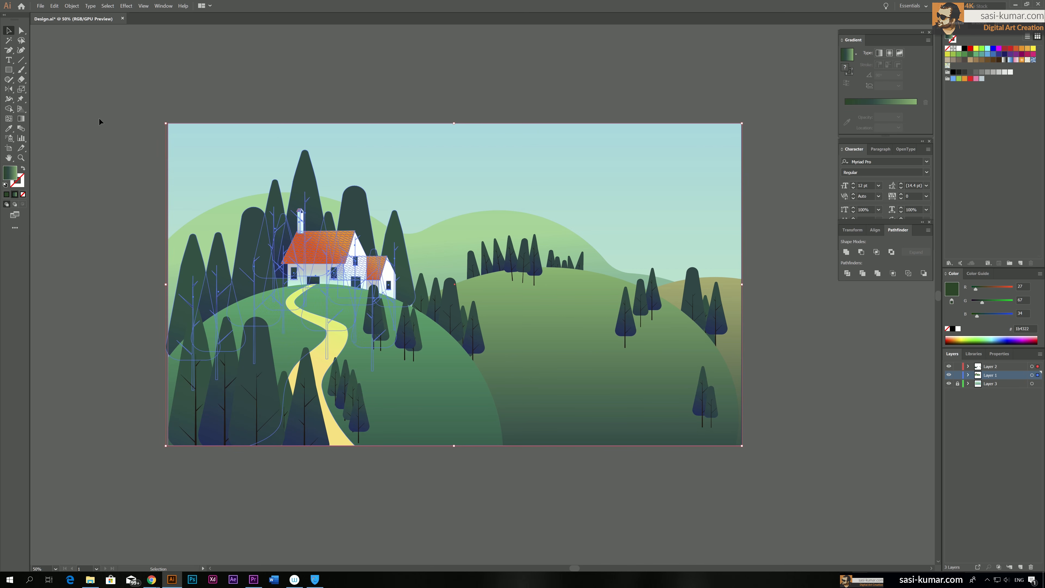
Move all the unlocked artwork with the house, hills and trees down together to leave more open sky above it
key(ctrl+a)
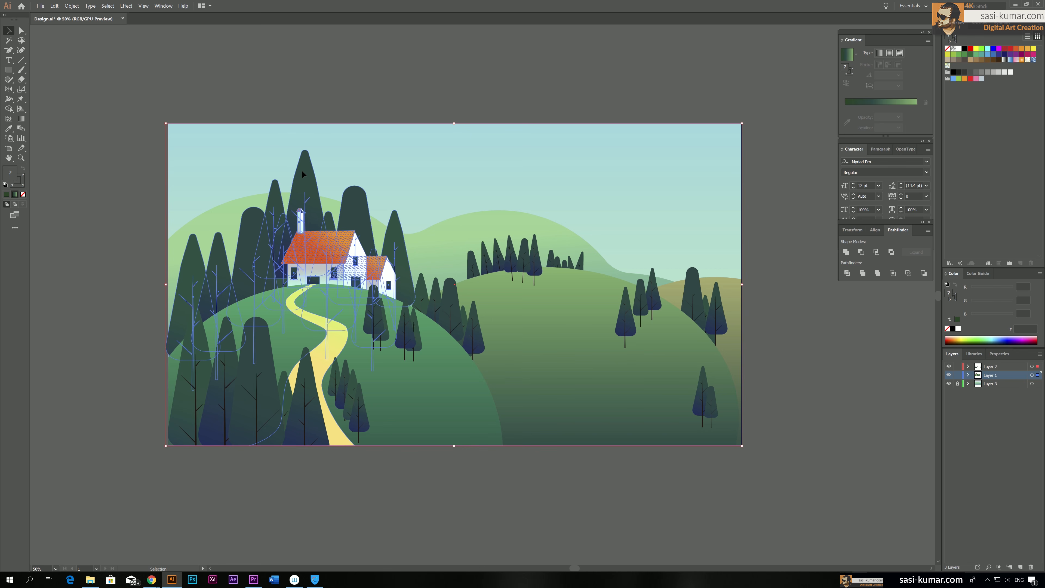
click(759, 500)
drag(769, 487, 106, 144)
key(Down)
key(Down)
key(Down)
key(Down)
key(Down)
key(Down)
key(Down)
key(Down)
key(Down)
key(Down)
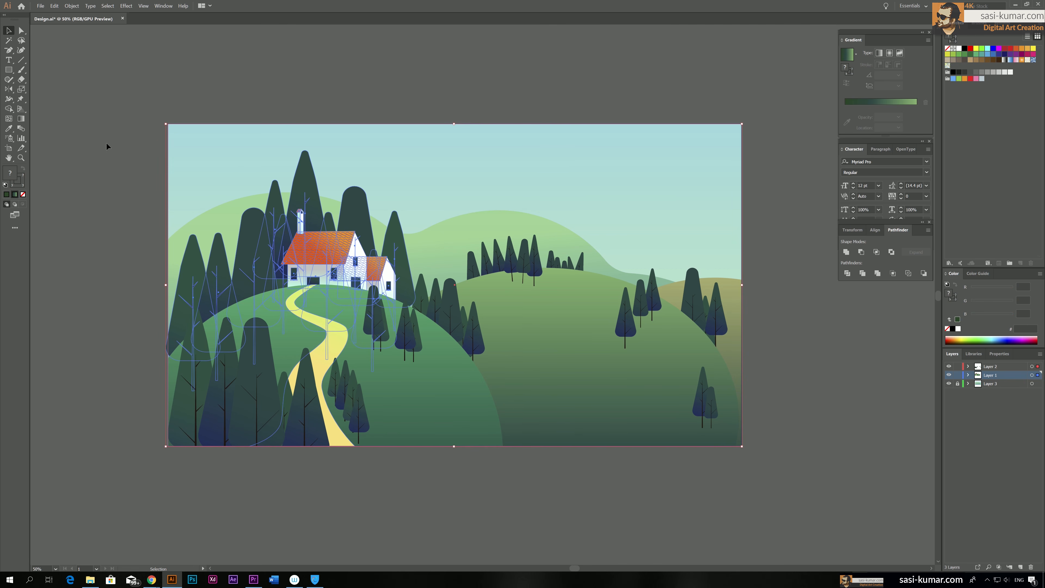
key(Down)
key(Down)
key(Down)
key(Down)
key(Down)
key(Down)
key(Down)
key(Down)
key(Down)
key(Down)
key(Down)
key(Down)
key(Down)
key(Down)
key(Down)
key(Down)
key(Down)
key(Down)
key(Down)
key(Down)
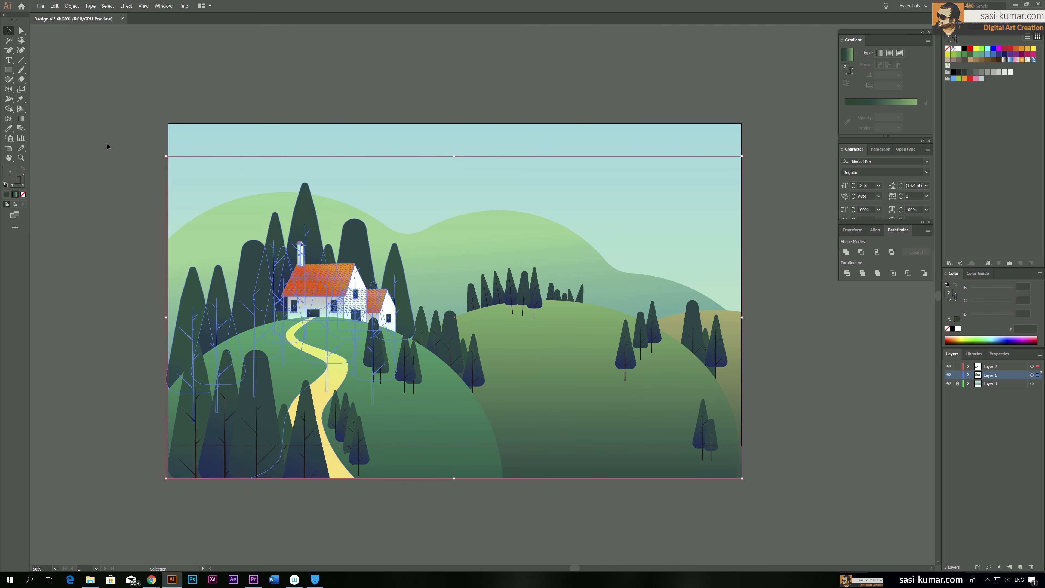
key(Down)
key(Down)
key(Down)
key(Down)
key(Down)
key(Down)
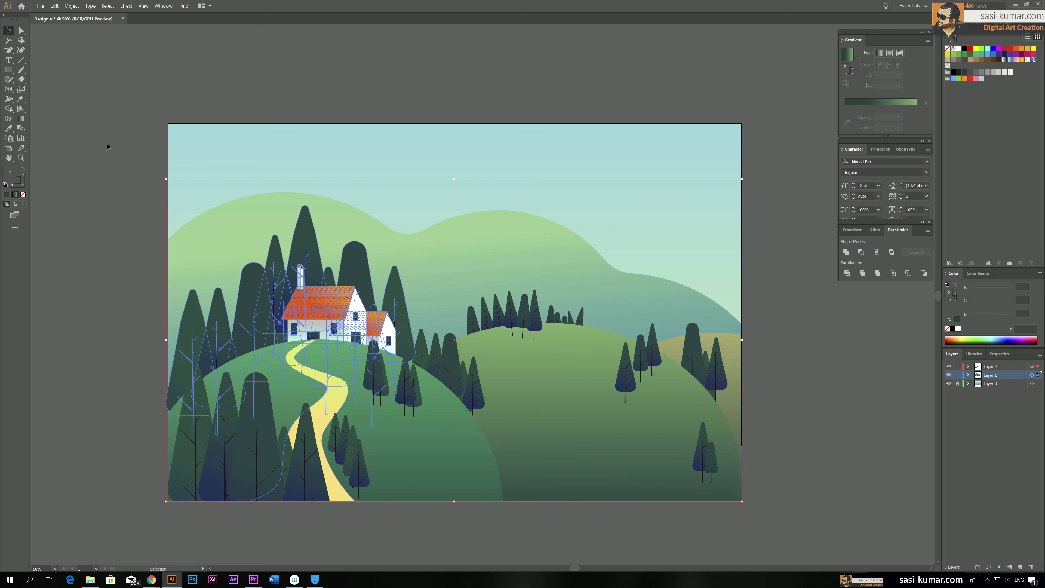
click(773, 366)
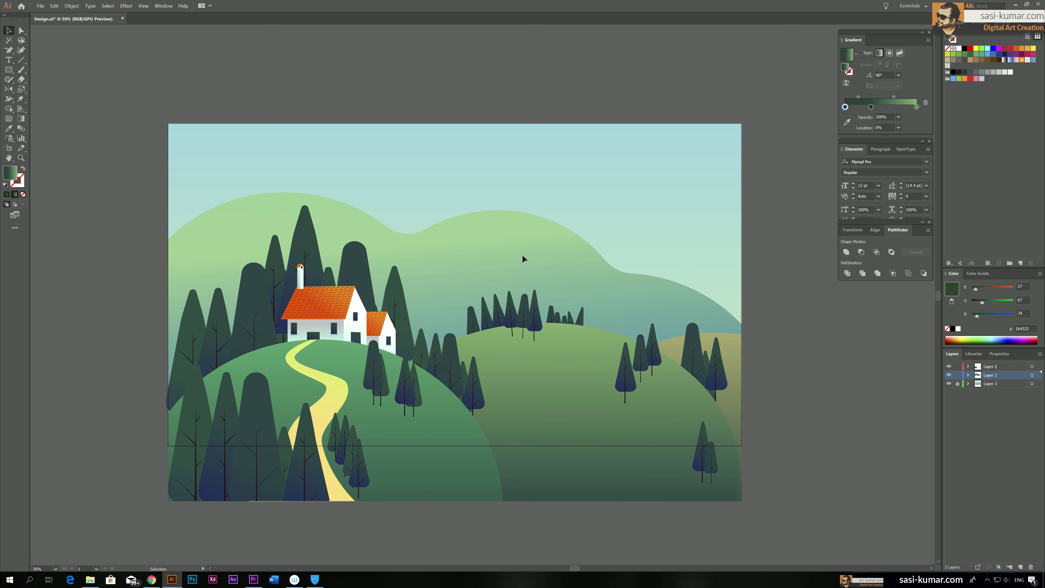
Lock Layer 1, unlock Layer 3, and move the distant light-green hill inside its clip group down and slightly right
click(957, 383)
click(607, 288)
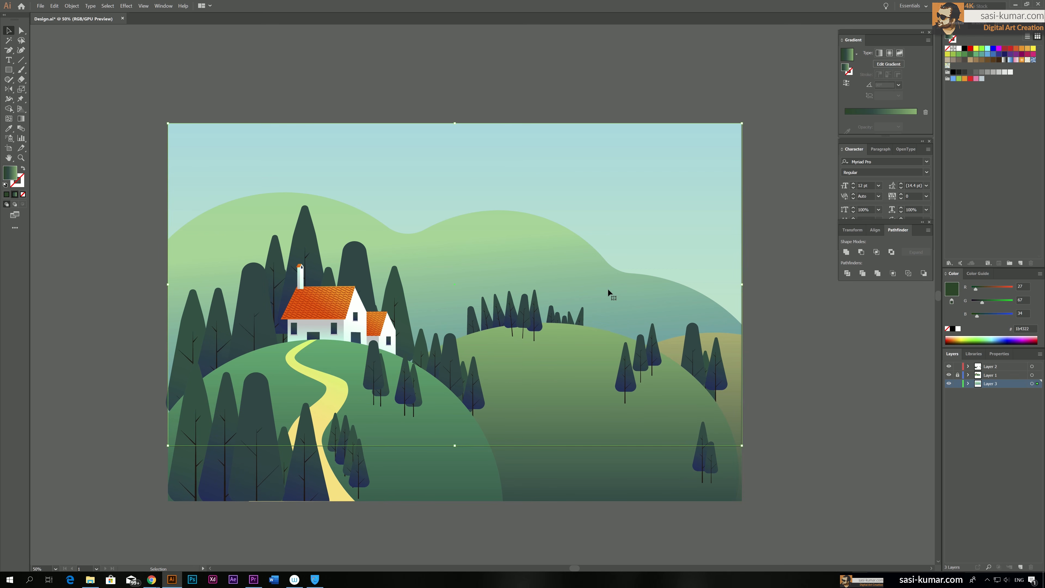
double_click(567, 272)
click(567, 272)
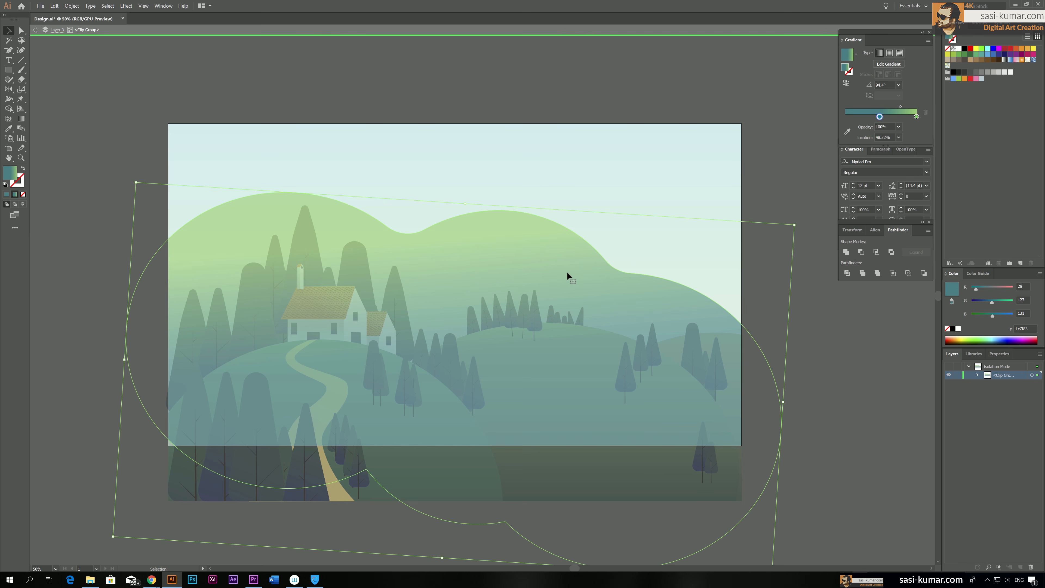
key(Right)
key(Right)
key(Right)
key(Right)
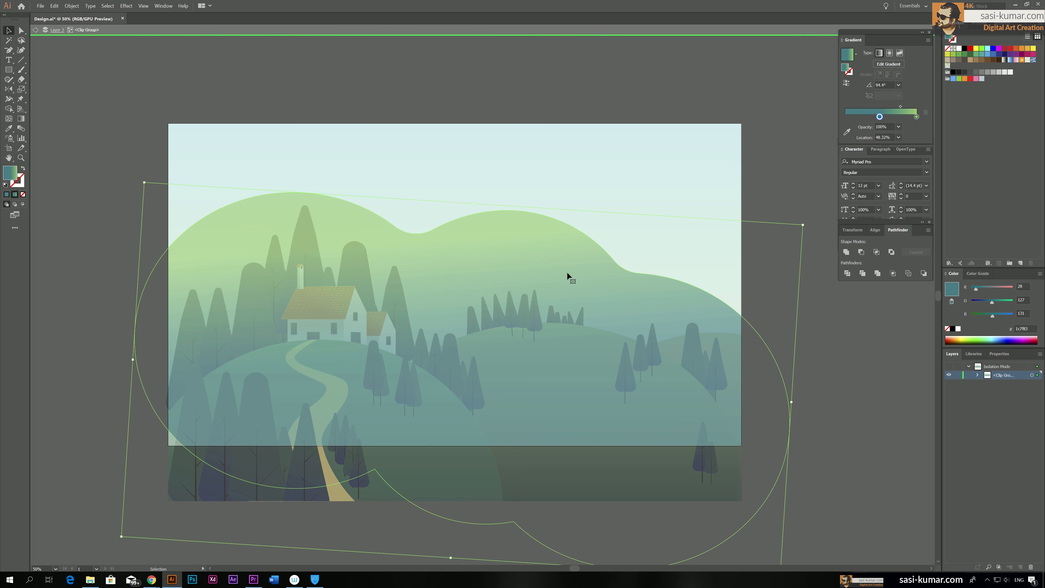
key(Down)
key(Down)
key(Down)
key(Down)
key(Down)
key(Down)
key(Down)
key(Down)
key(Down)
key(Down)
key(Down)
key(Down)
key(Down)
key(Down)
key(Down)
key(Down)
key(Down)
key(Down)
key(Down)
key(Down)
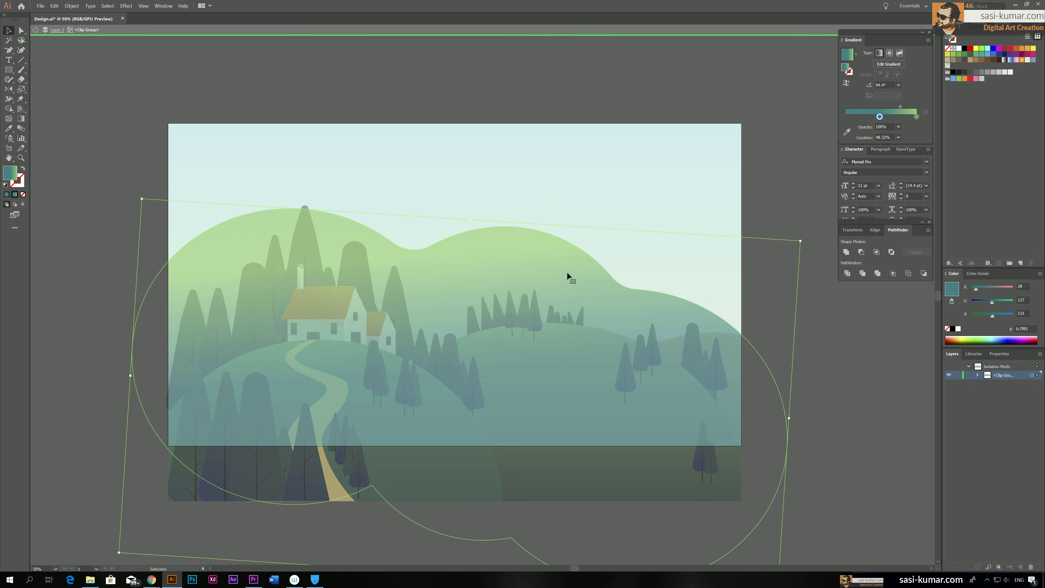
key(Down)
key(Down)
key(Down)
key(Down)
key(Down)
key(Down)
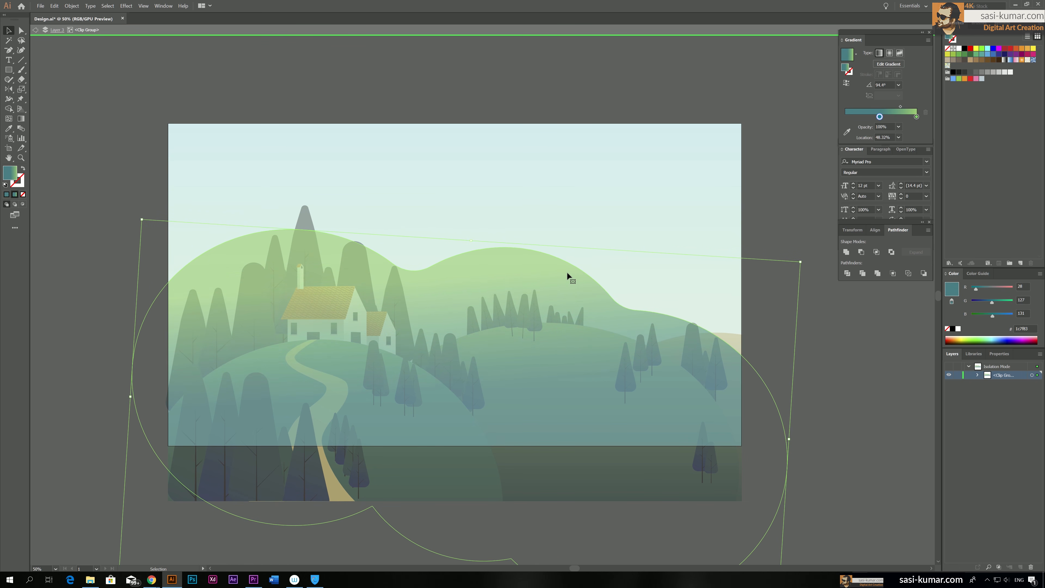
key(Down)
key(Down)
key(Down)
key(Down)
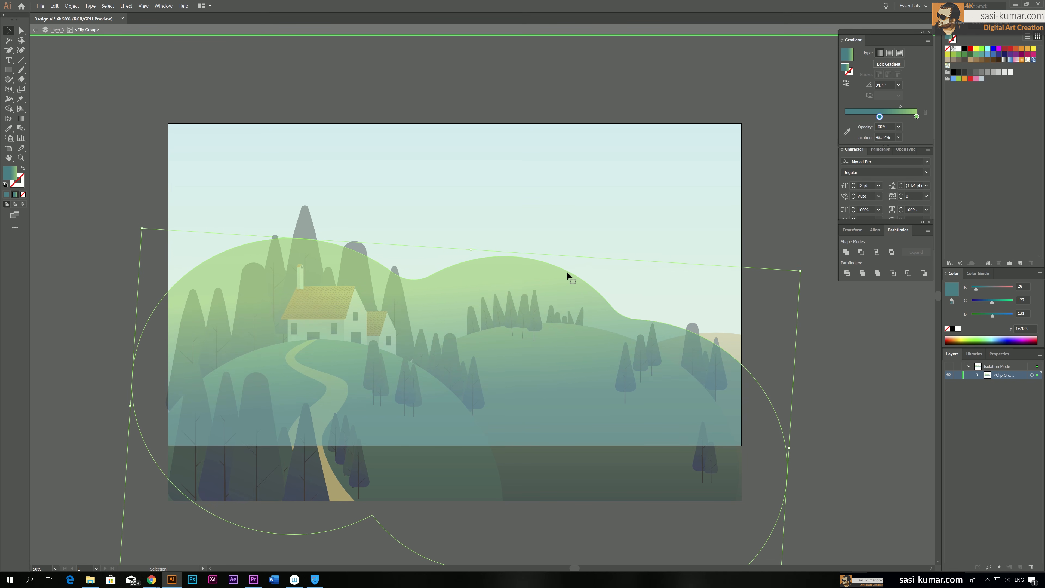
double_click(850, 391)
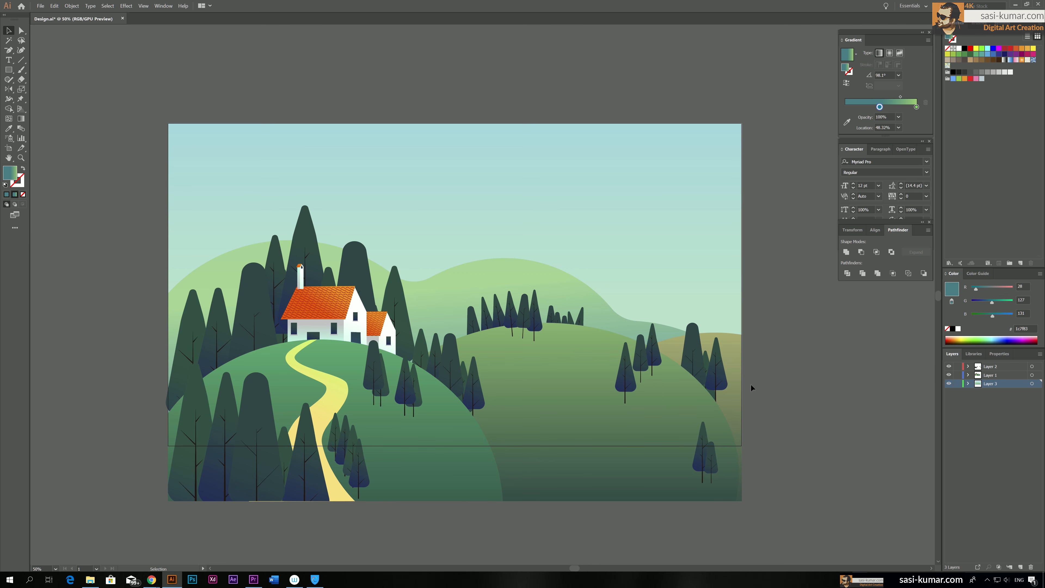
Lock Layer 1 and Layer 3, hiding and showing Layer 1 to check its contents
click(958, 376)
click(957, 383)
click(949, 375)
click(949, 375)
click(950, 375)
click(949, 375)
Isolate Layer 2's clip group and align its clipping rectangle to the top of the artboard
click(684, 499)
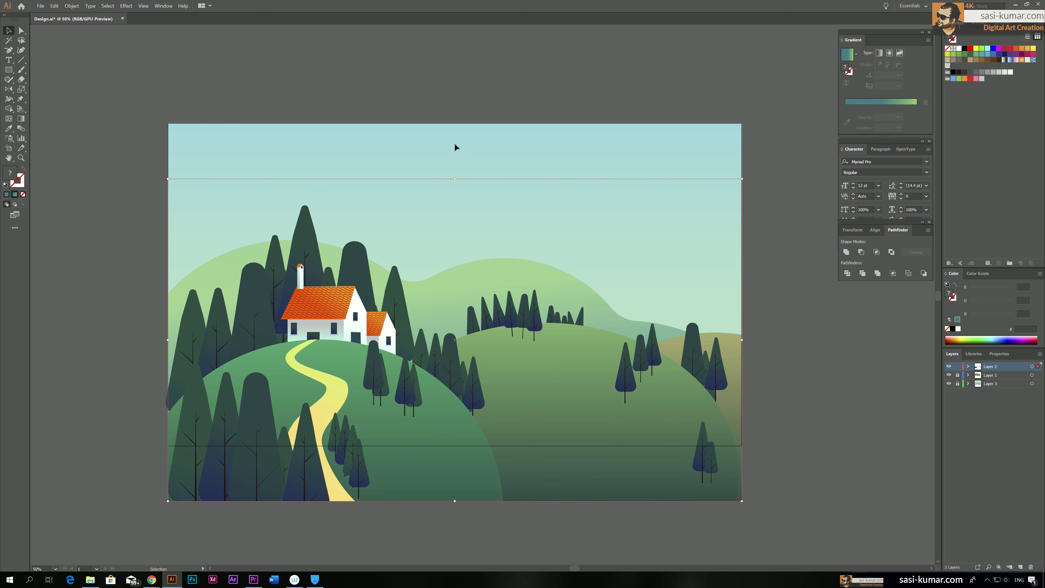
double_click(488, 177)
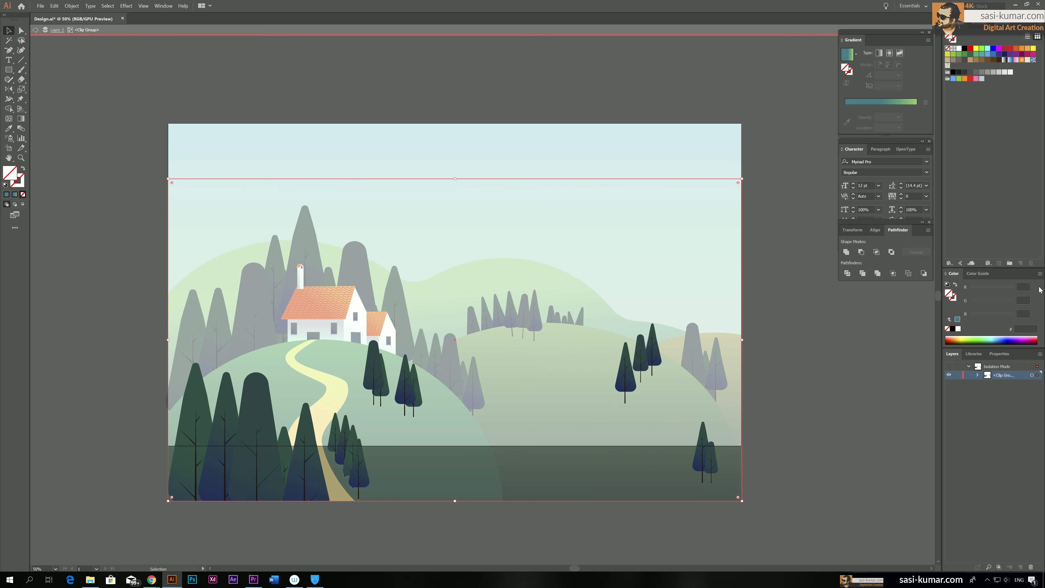
click(875, 230)
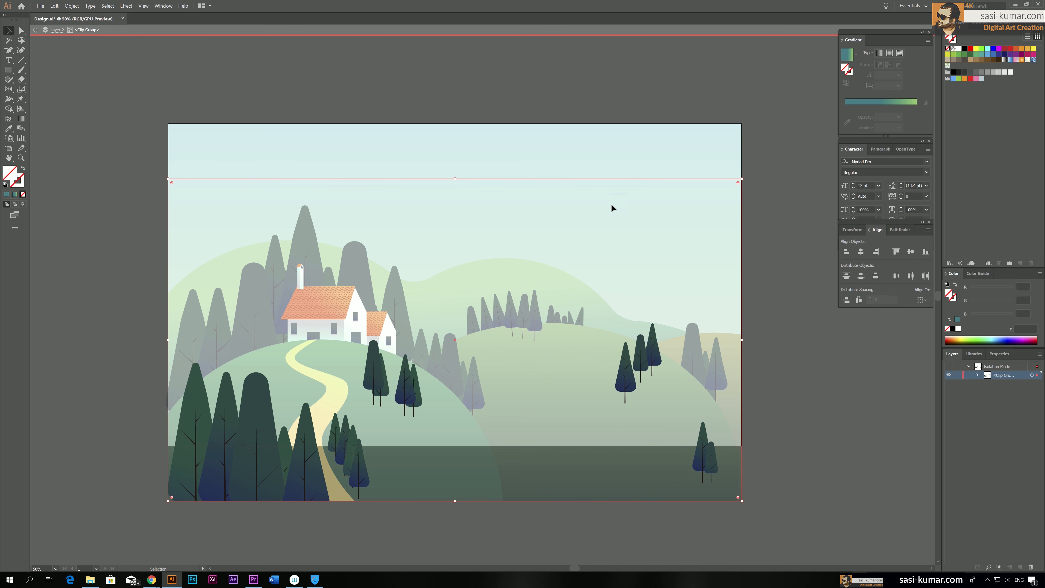
click(920, 297)
click(936, 329)
click(900, 253)
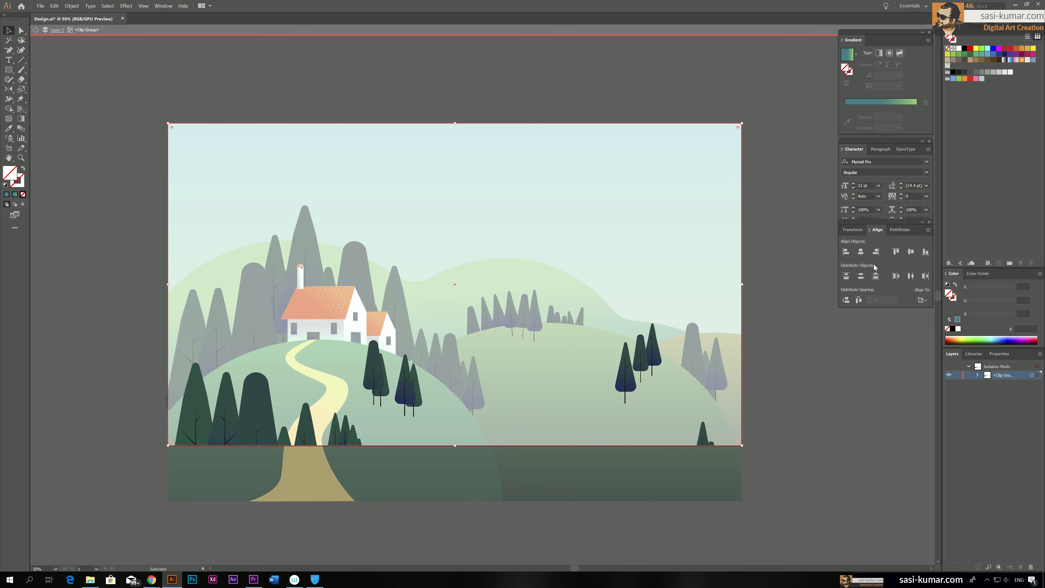
double_click(806, 256)
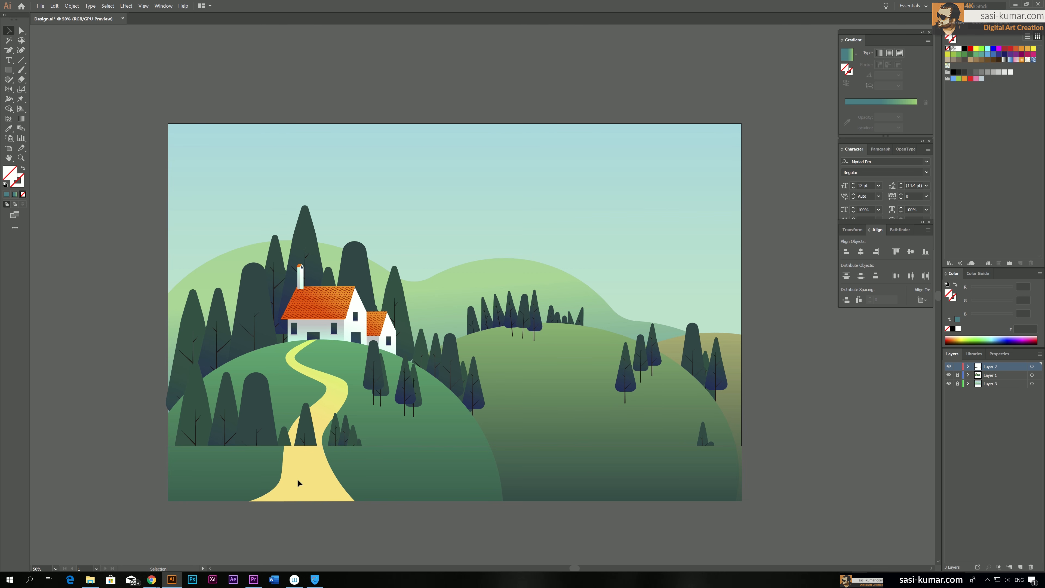
Lock Layer 2, unlock Layer 1, and align Layer 1's clipping rectangle to the top of the artboard
click(994, 377)
click(957, 367)
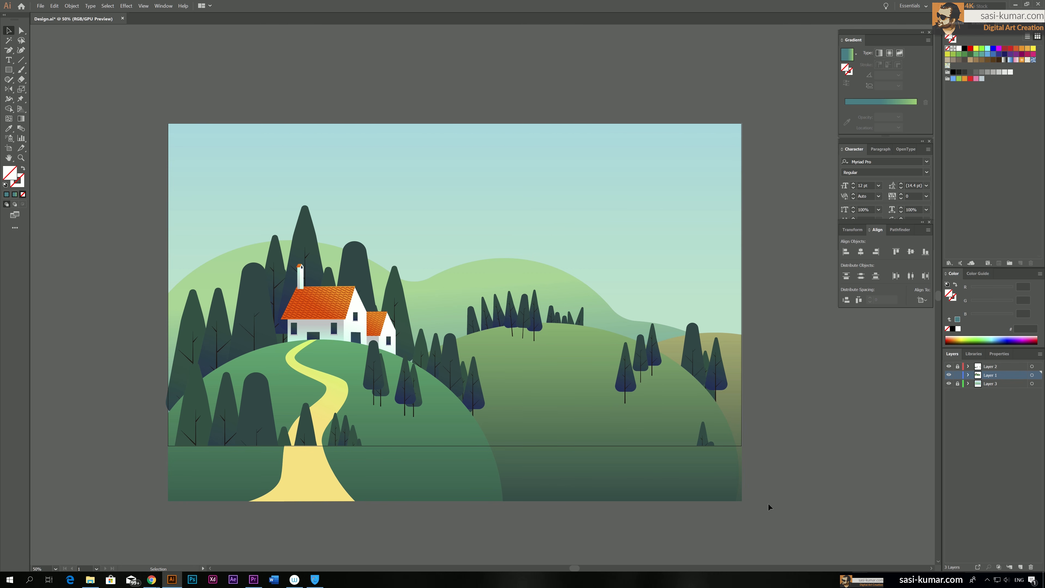
double_click(730, 499)
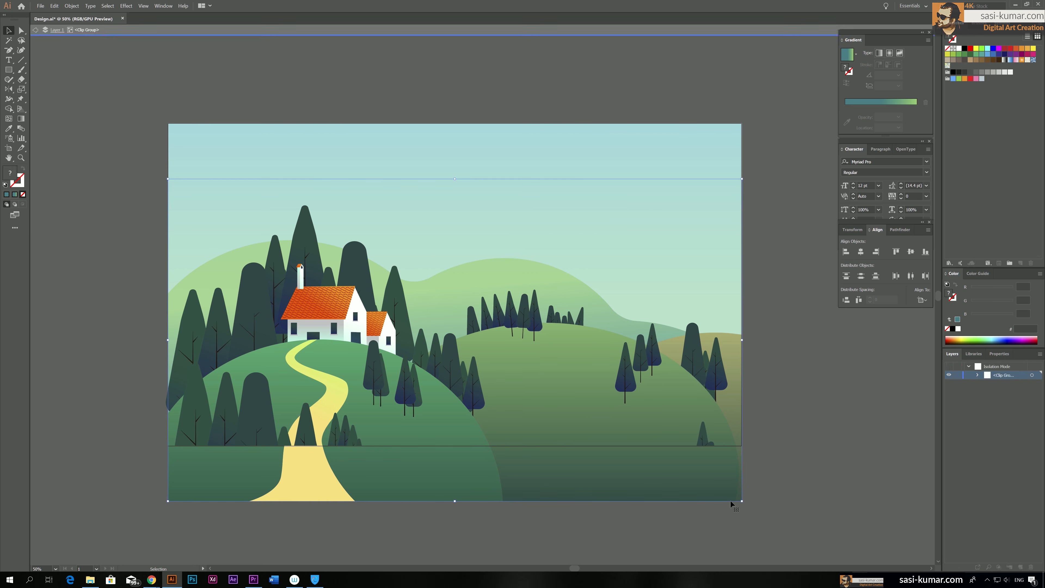
click(896, 252)
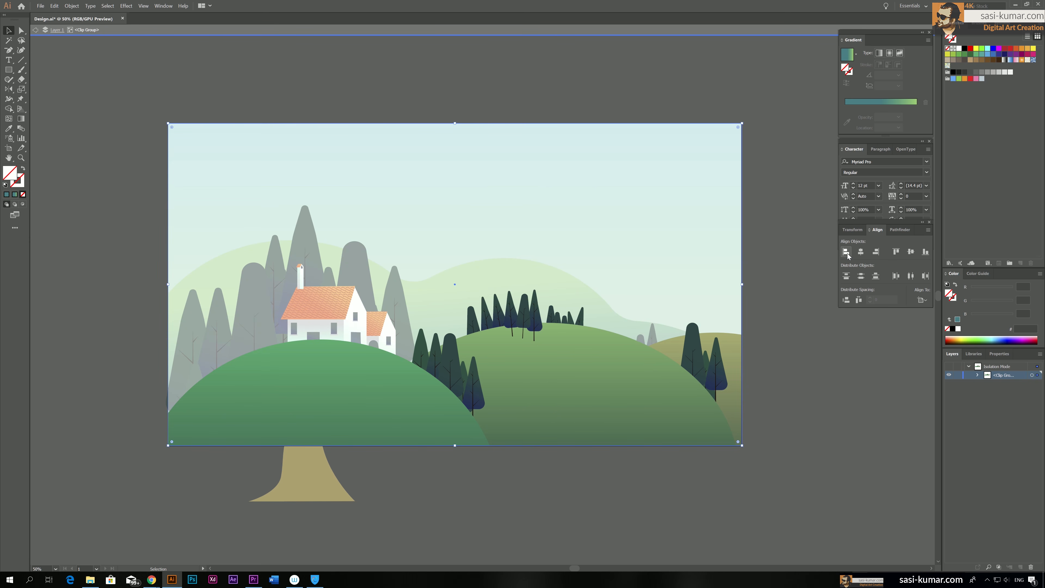
double_click(758, 236)
Isolate the yellow footpath and add an anchor point on each side where it crosses the artboard's bottom edge
click(300, 463)
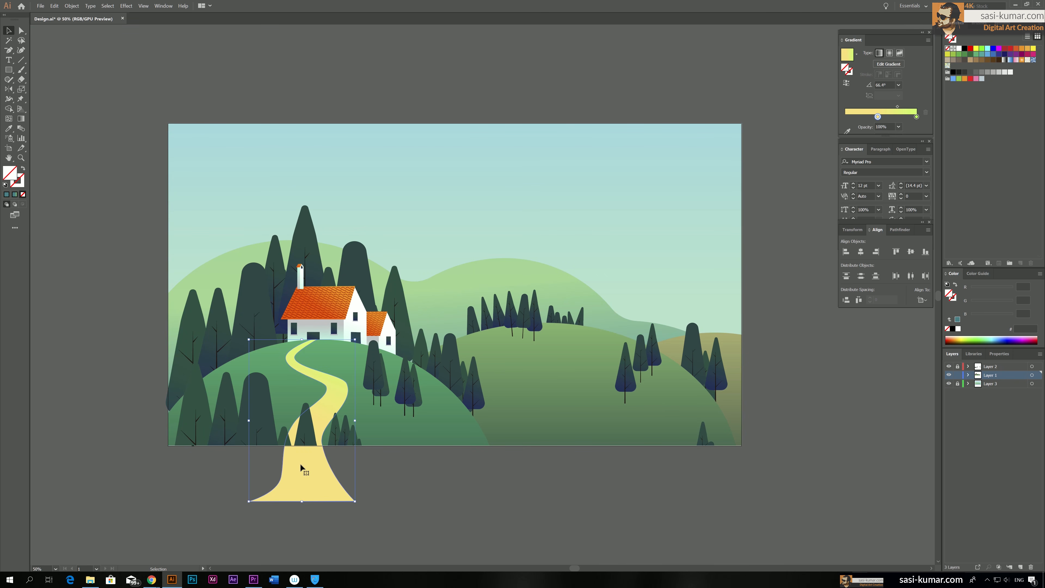
double_click(307, 474)
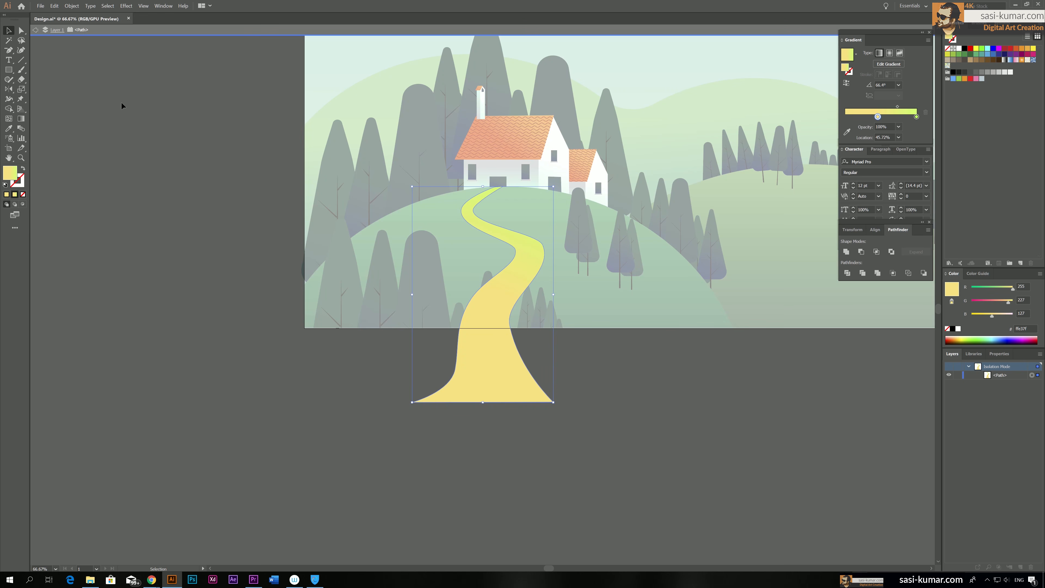
click(9, 52)
click(48, 61)
key(ctrl+plus)
key(ctrl+plus)
key(ctrl+plus)
key(ctrl+plus)
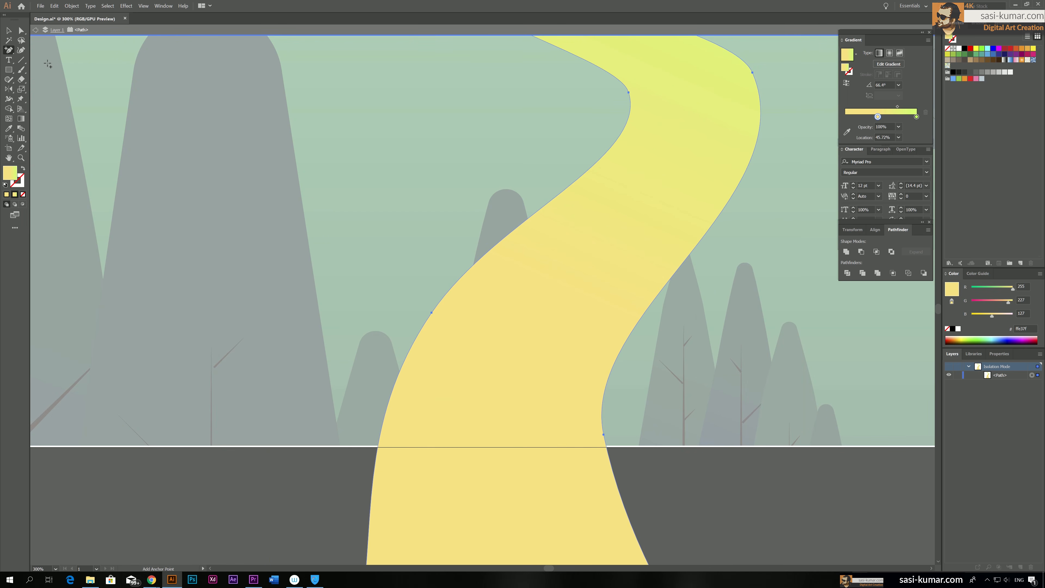
click(606, 447)
click(377, 446)
scroll(388, 474, down, 5)
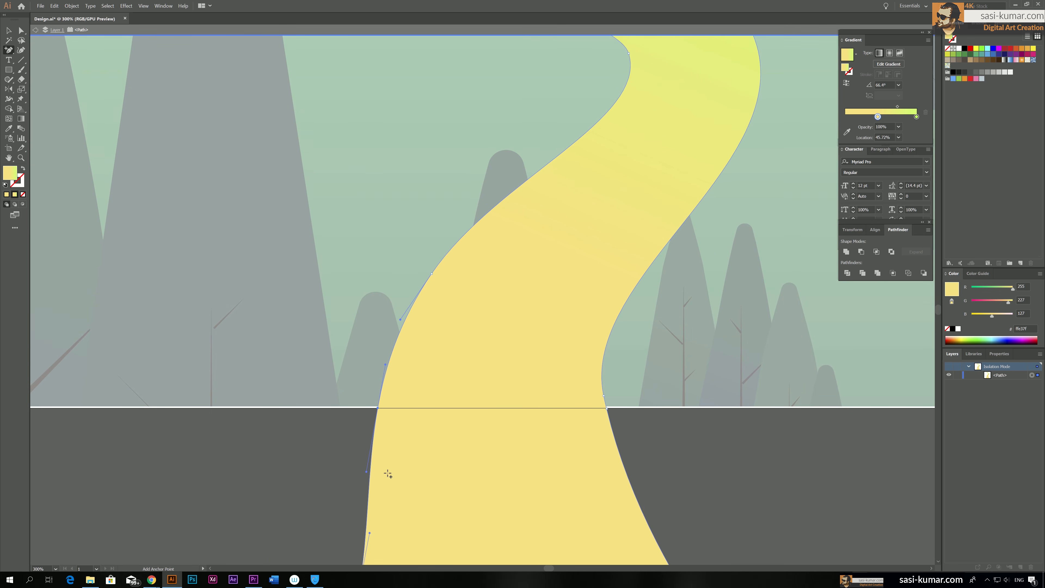
Delete the footpath's anchor points that lie below the artboard's bottom edge
click(21, 31)
scroll(201, 373, down, 6)
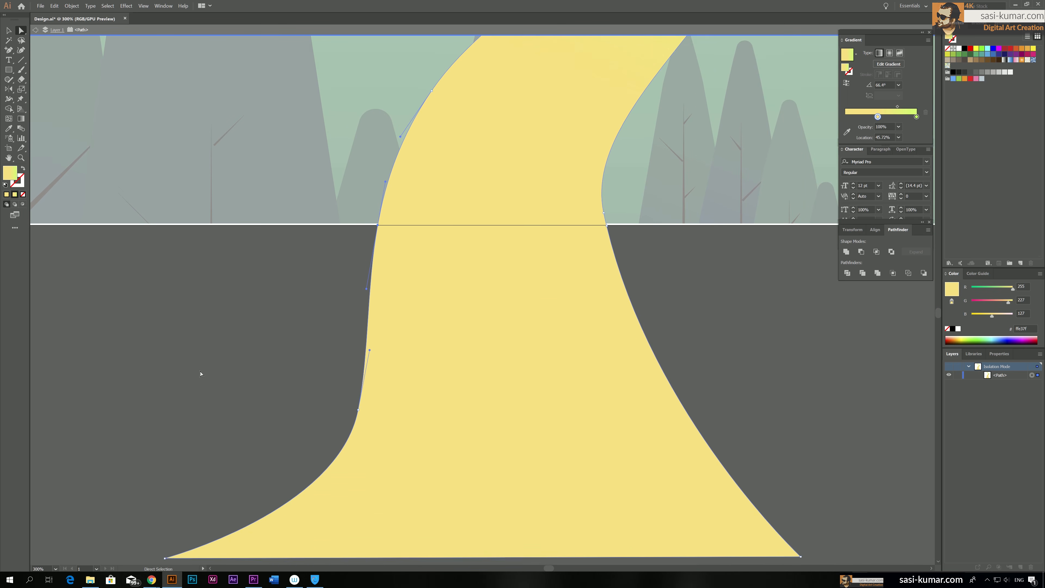
drag(856, 507, 112, 436)
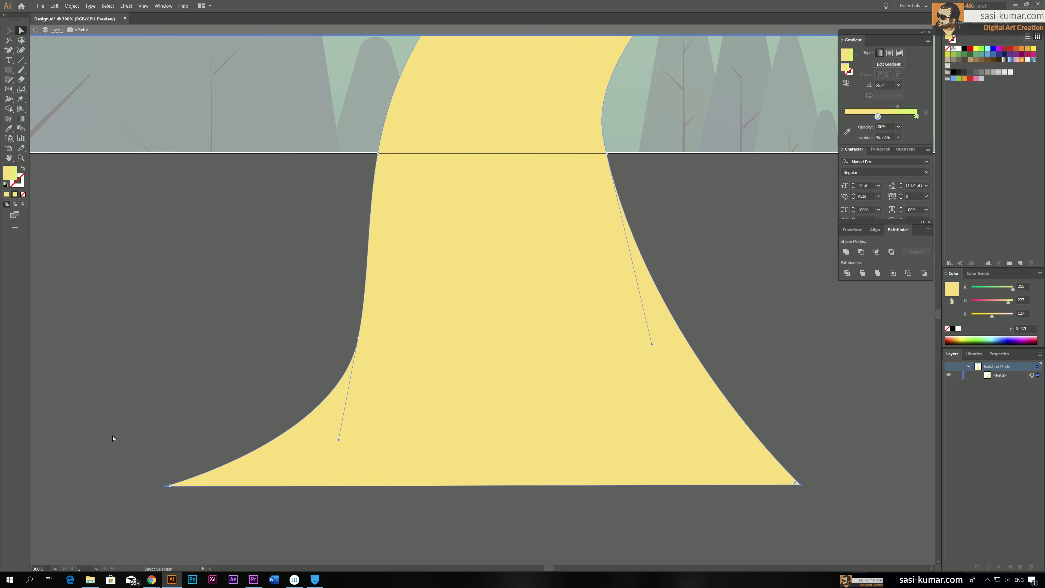
key(Delete)
drag(419, 418, 319, 325)
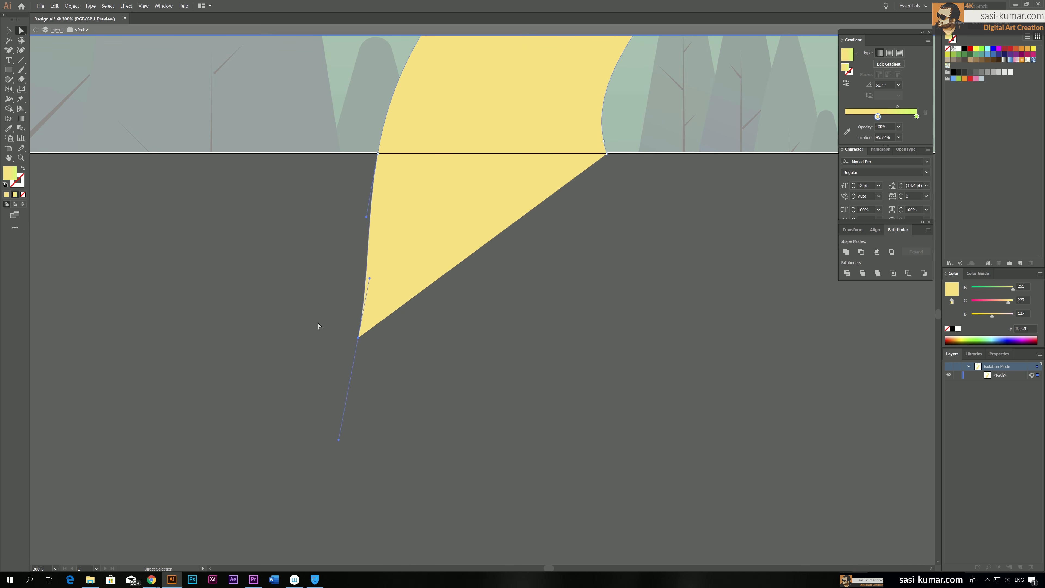
key(Delete)
scroll(331, 330, up, 3)
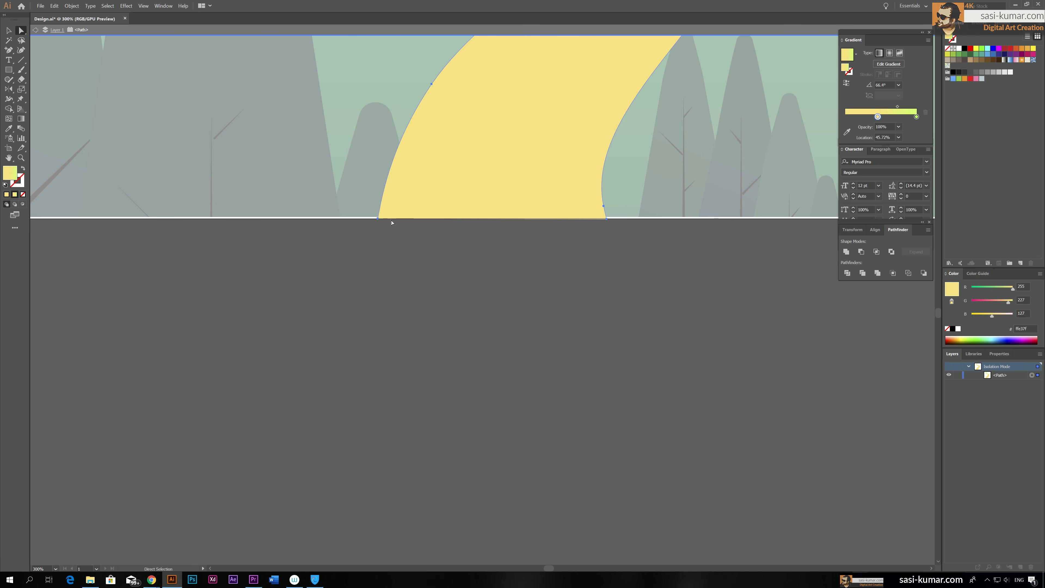
Join the two open bottom end points of the footpath and leave isolation mode
click(378, 218)
click(607, 219)
right_click(607, 221)
click(632, 290)
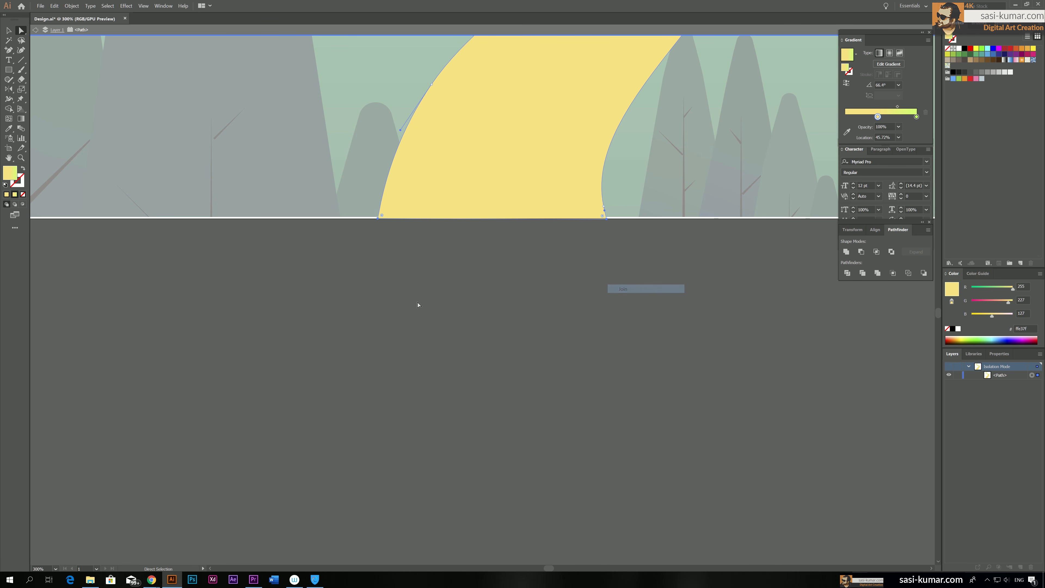
key(v)
double_click(617, 344)
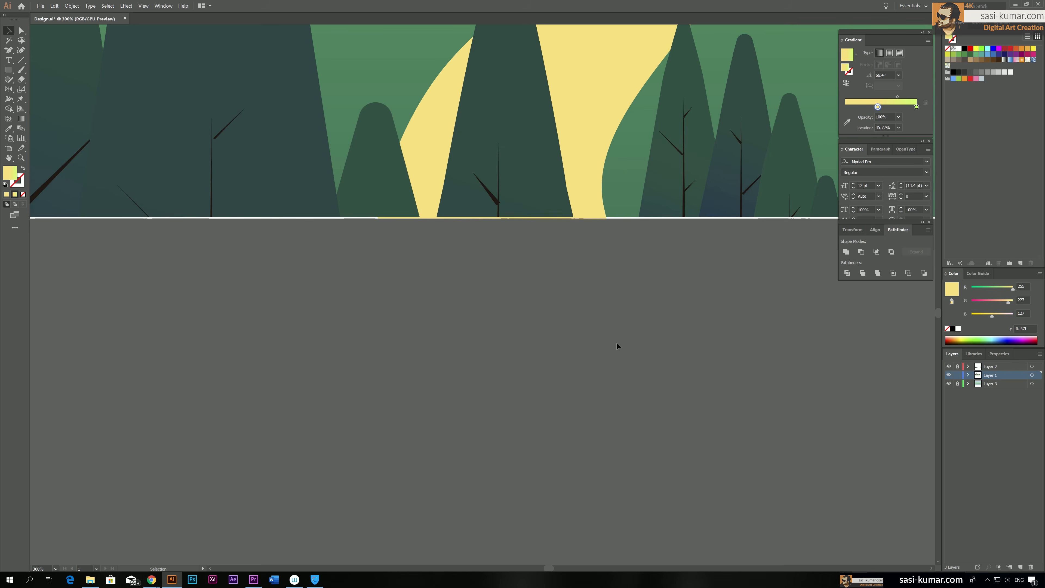
Nudge the tree overhanging the artboard's left edge to the right so that it fits inside the artboard
key(ctrl+minus)
key(ctrl+minus)
key(ctrl+minus)
key(ctrl+minus)
key(ctrl+minus)
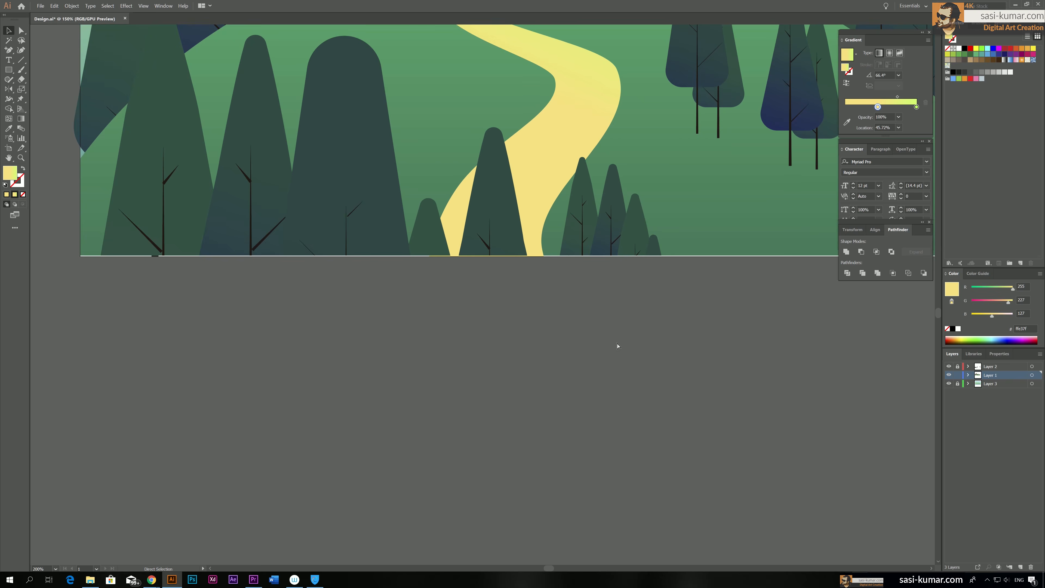
drag(617, 341, 547, 425)
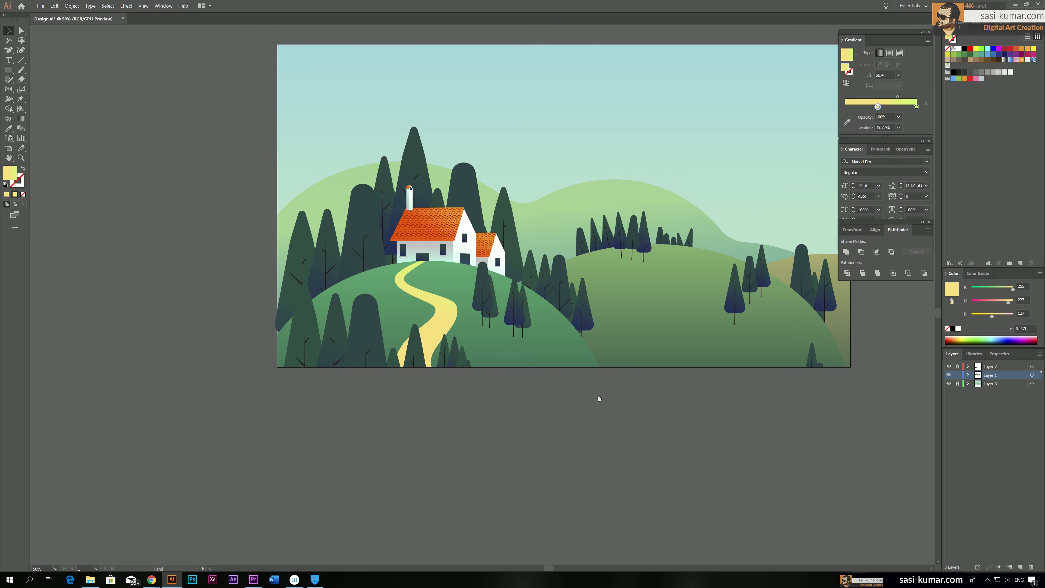
drag(756, 395, 713, 429)
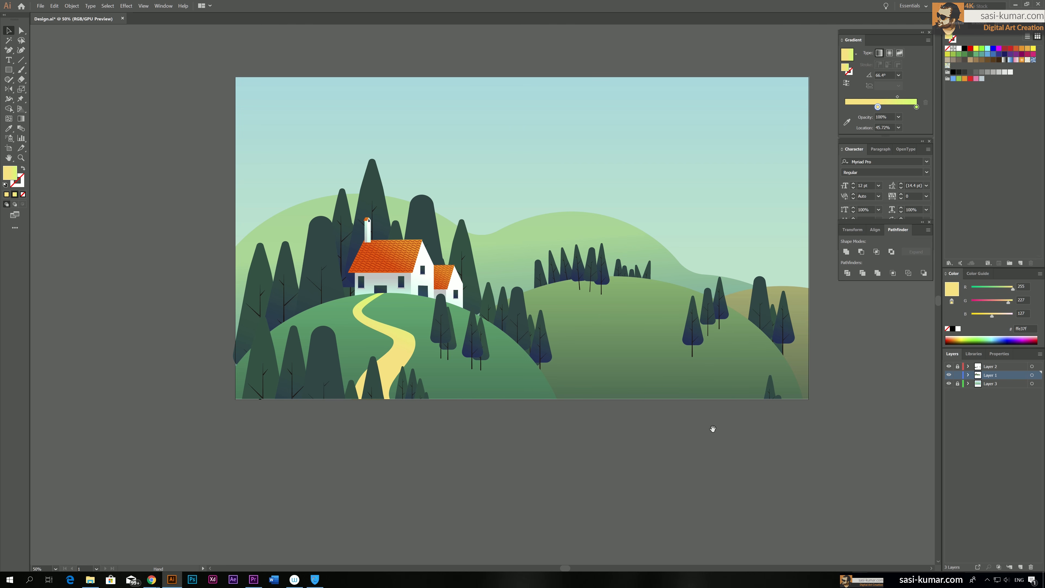
scroll(713, 428, up, 2)
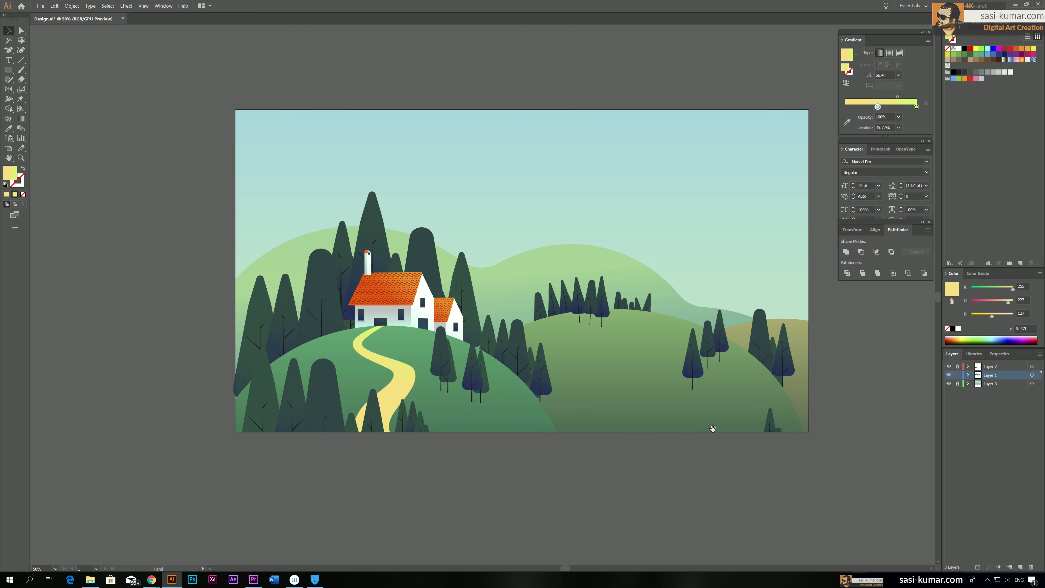
click(242, 391)
key(Right)
key(Right)
key(Right)
key(Right)
key(Right)
key(Right)
key(Right)
click(195, 335)
drag(178, 313, 135, 353)
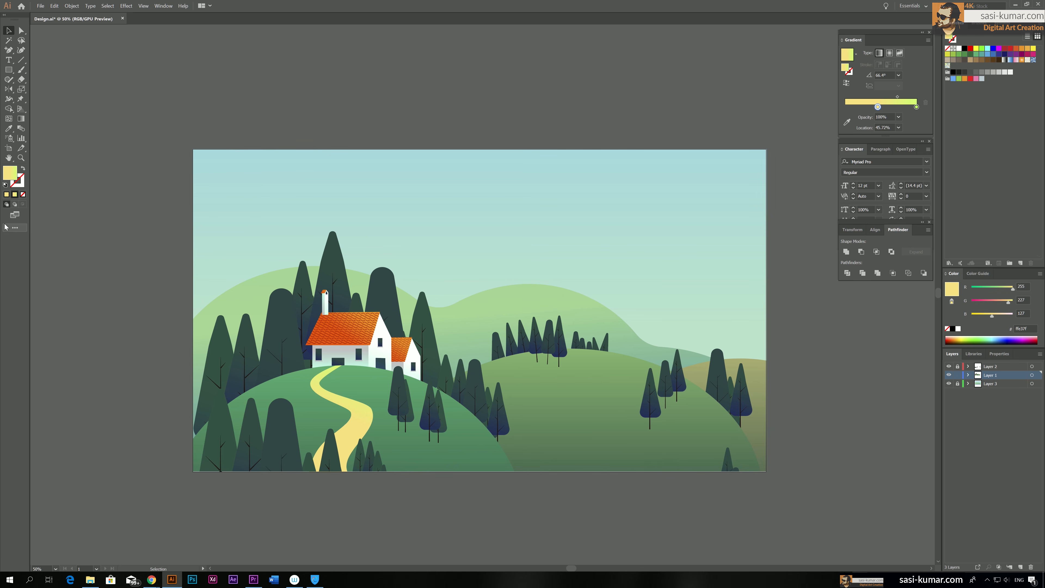
Draw three overlapping circles in a row above the artboard with the Ellipse tool
click(9, 69)
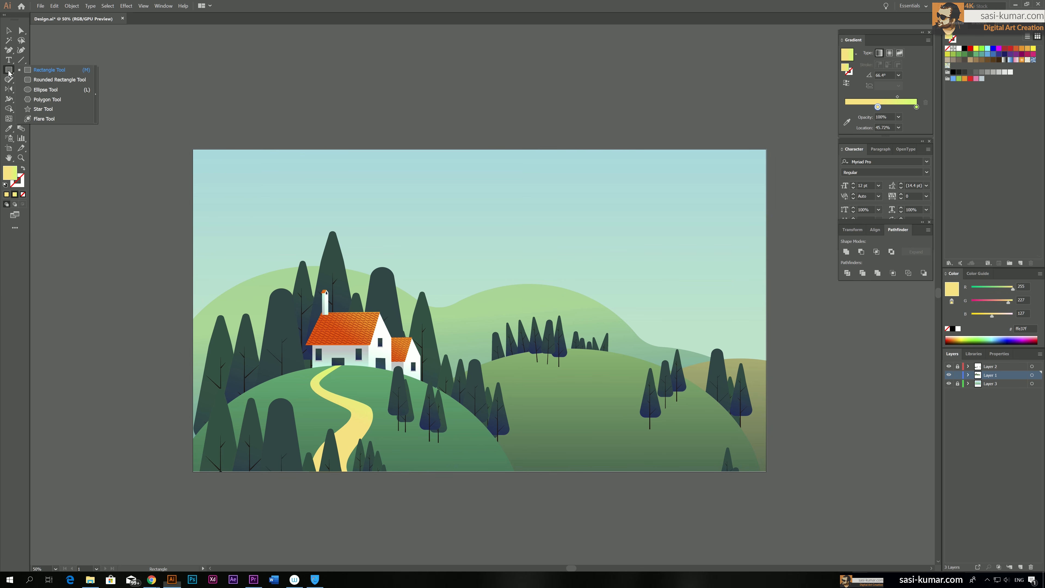
click(37, 91)
drag(308, 101, 326, 120)
drag(311, 70, 360, 106)
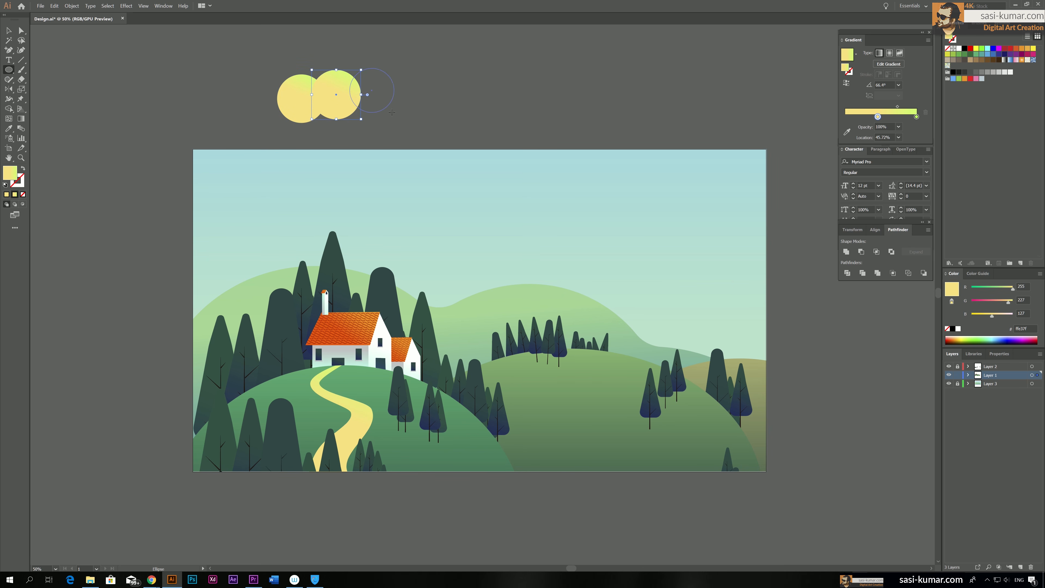
drag(350, 68, 396, 114)
Scale down the second and third circles so the sizes descend to the right, then unite all three into one cloud shape
key(v)
click(335, 94)
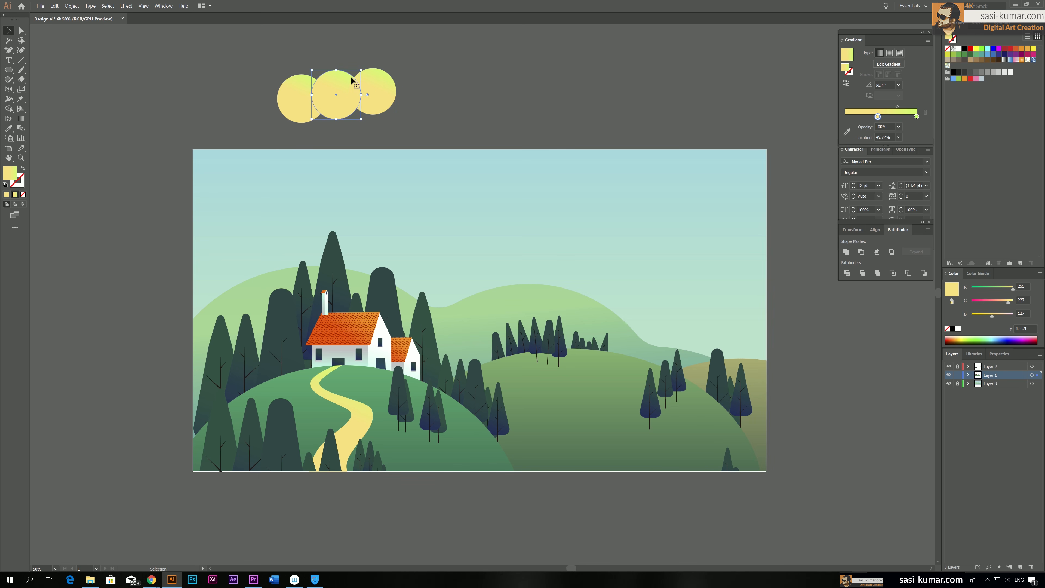
drag(360, 70, 367, 91)
click(361, 125)
click(359, 105)
shift+click(315, 102)
shift+click(289, 101)
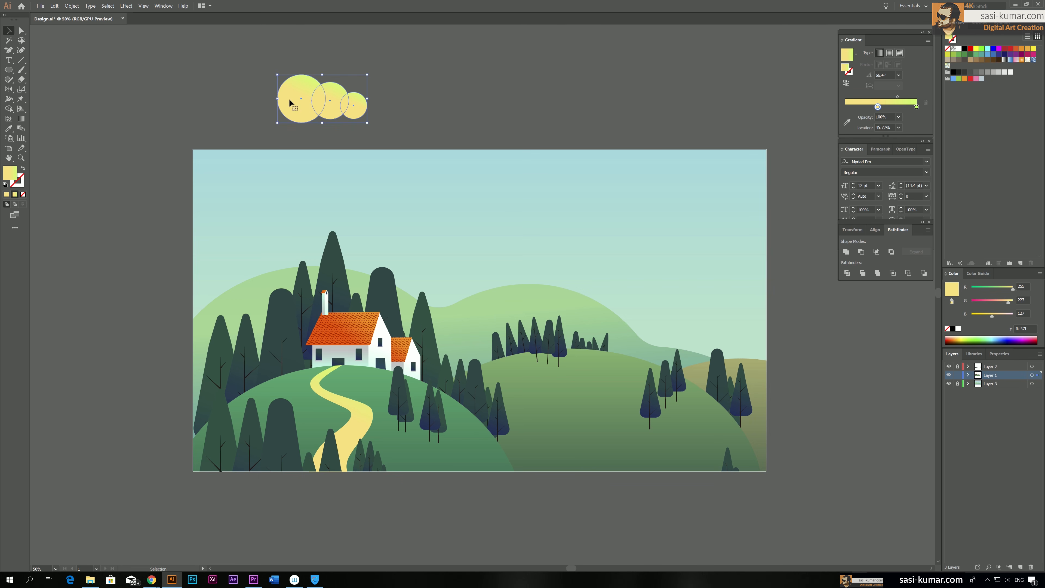
click(842, 252)
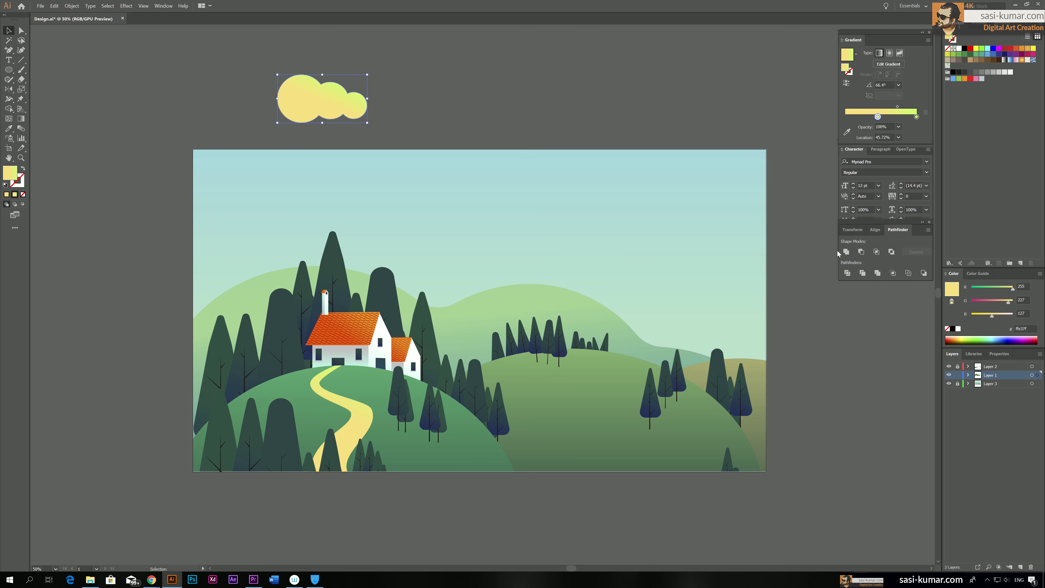
Copy the house wall's mint-to-white gradient onto the cloud and redraw it diagonally from lower left to upper right
key(i)
click(382, 328)
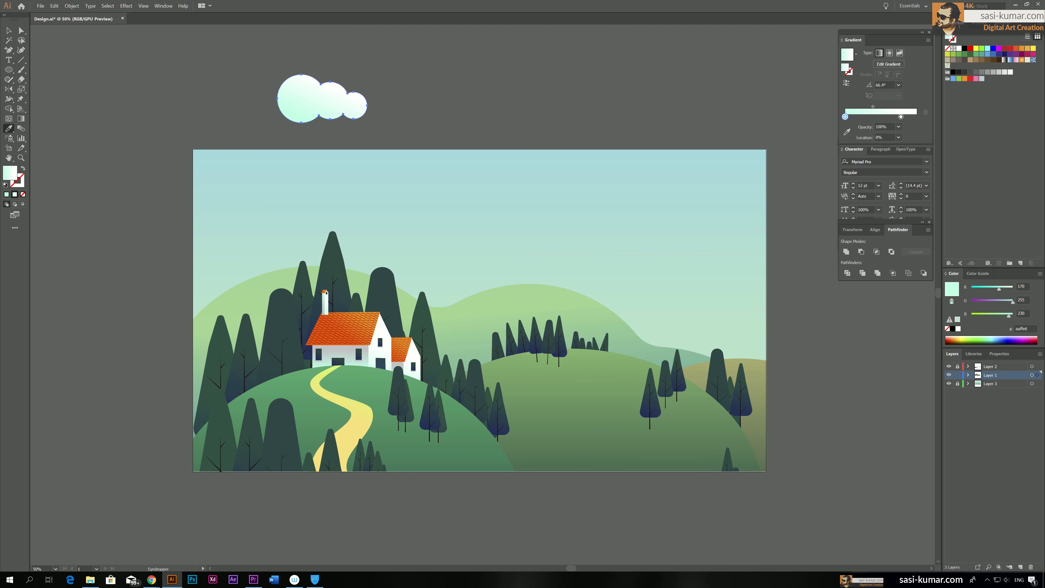
key(g)
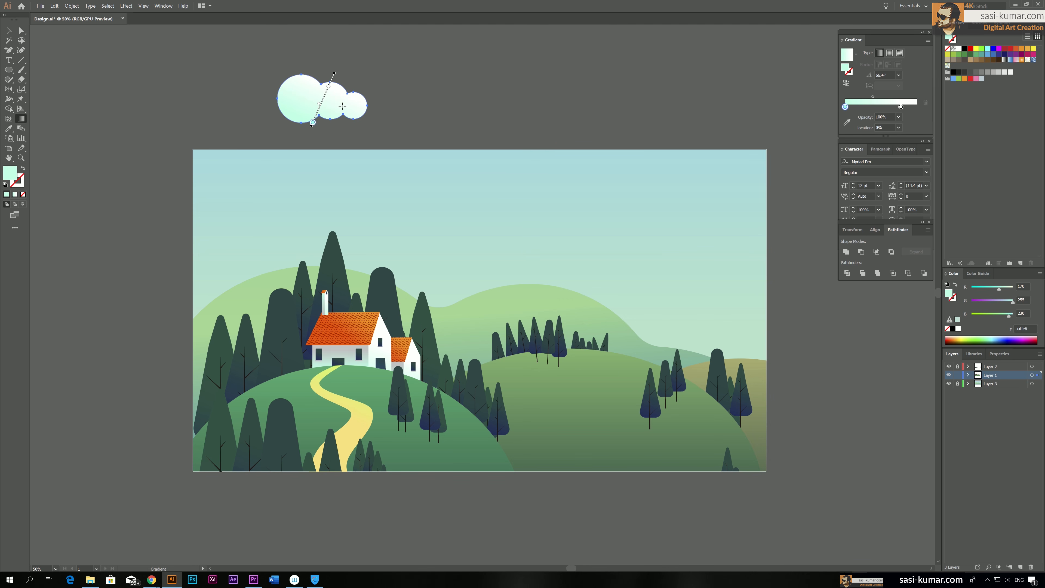
drag(257, 137, 333, 67)
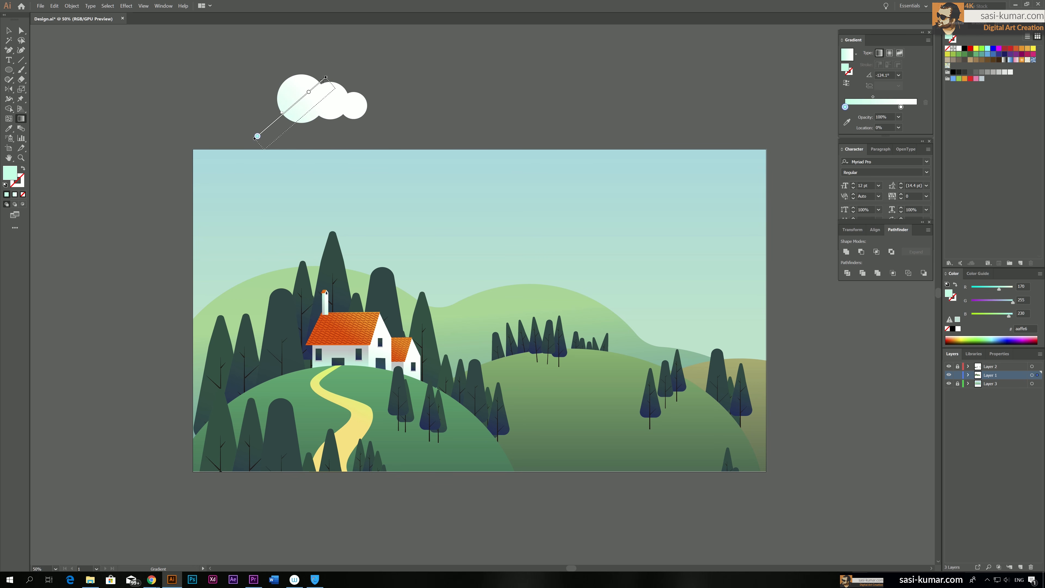
click(21, 60)
drag(249, 110, 436, 110)
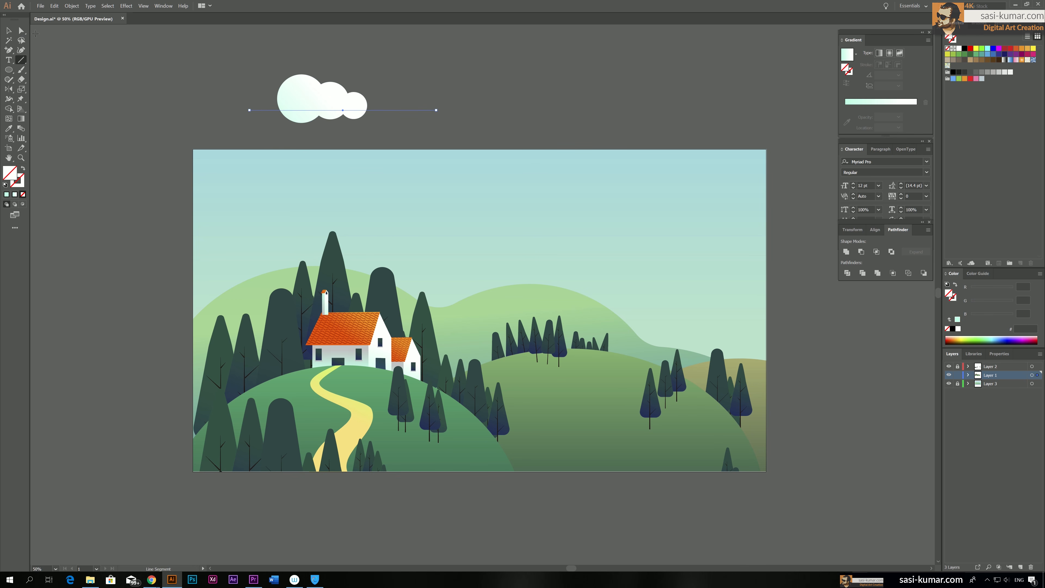
click(8, 30)
click(409, 116)
click(393, 110)
click(398, 132)
Draw a larger and a smaller overlapping circle beside the cloud and fill both with the cloud's gradient
drag(426, 124, 383, 153)
key(l)
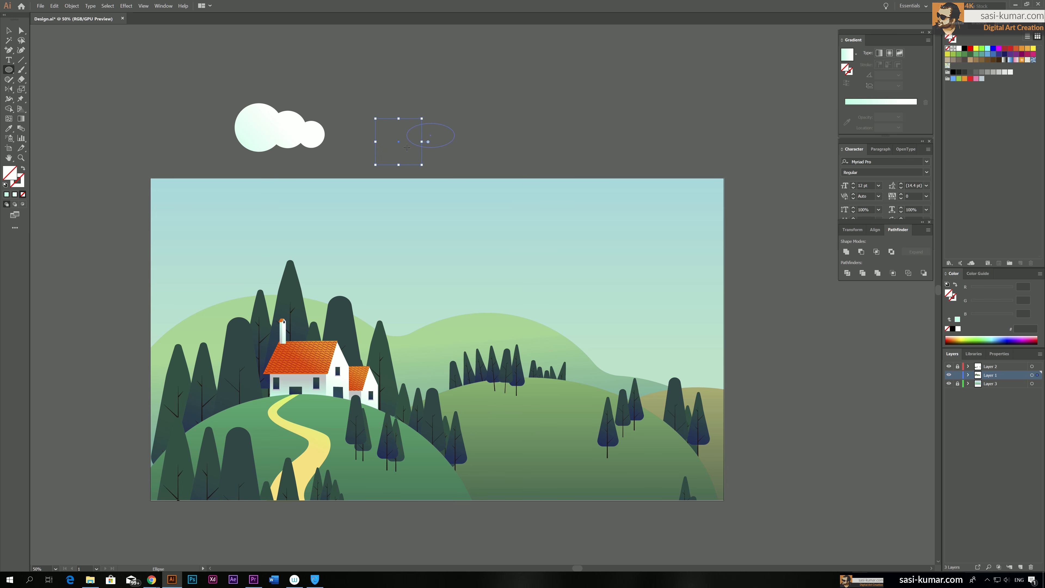
click(9, 31)
key(i)
click(272, 119)
key(v)
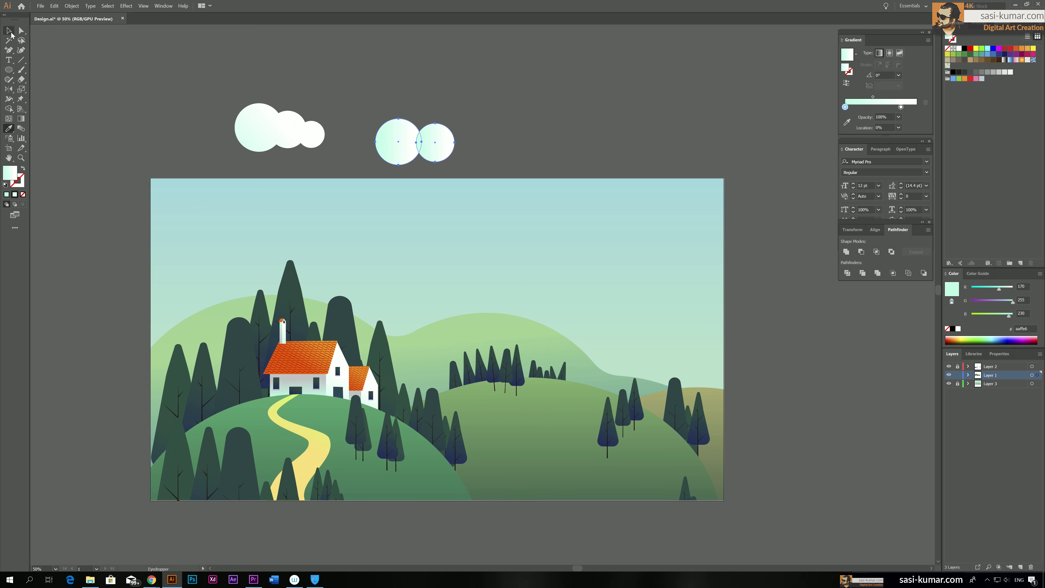
Move the smaller circle slightly closer to the larger one and unite the two into a second cloud
click(490, 132)
drag(438, 143, 435, 143)
drag(498, 150, 386, 143)
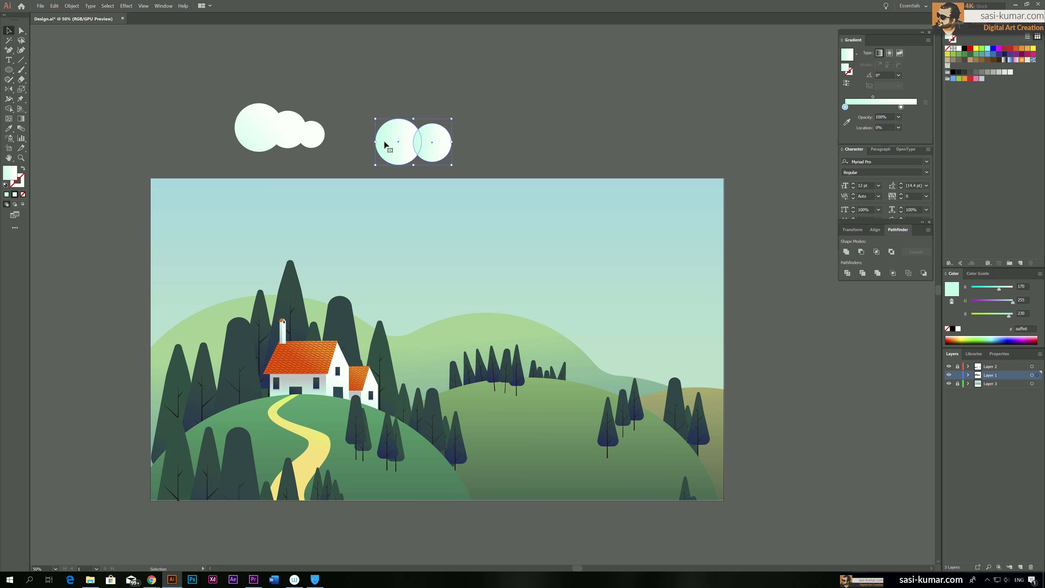
click(846, 251)
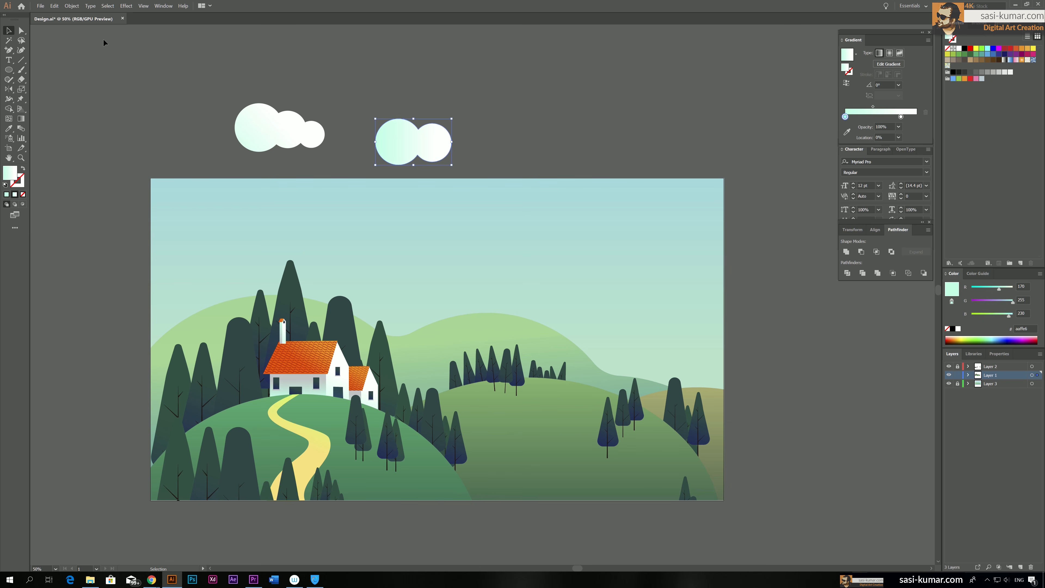
Delete the anchor point in the upper notch of the second cloud to smooth its top edge
click(22, 31)
click(419, 124)
key(Delete)
click(485, 91)
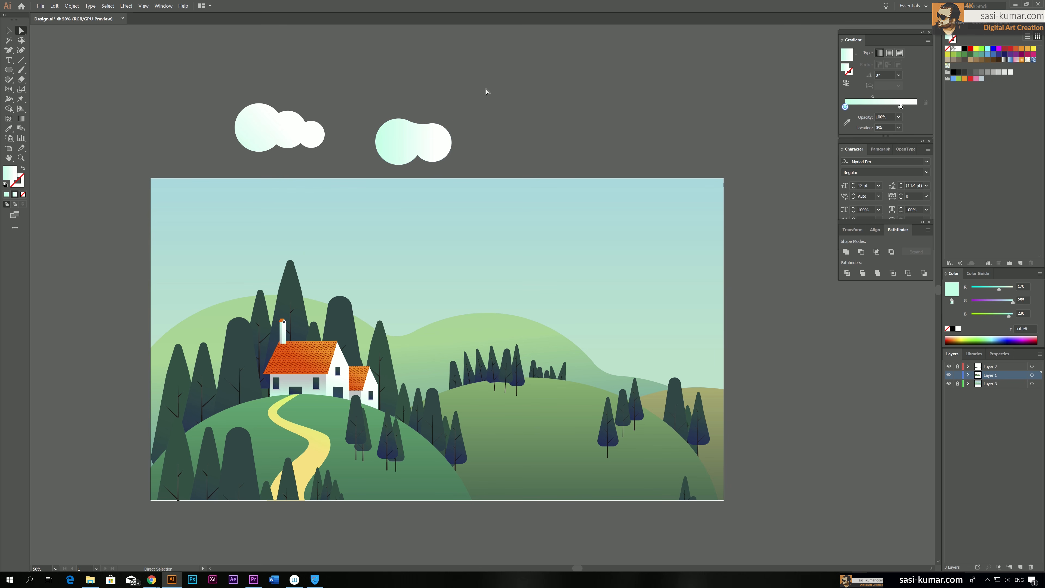
Draw a separate small circle with a mint-to-white gradient running downward, and move the second cloud slightly up and left
scroll(486, 92, down, 1)
key(l)
mouse_move(540, 123)
mouse_down()
mouse_move(527, 121)
mouse_move(517, 138)
mouse_up()
key(g)
key(v)
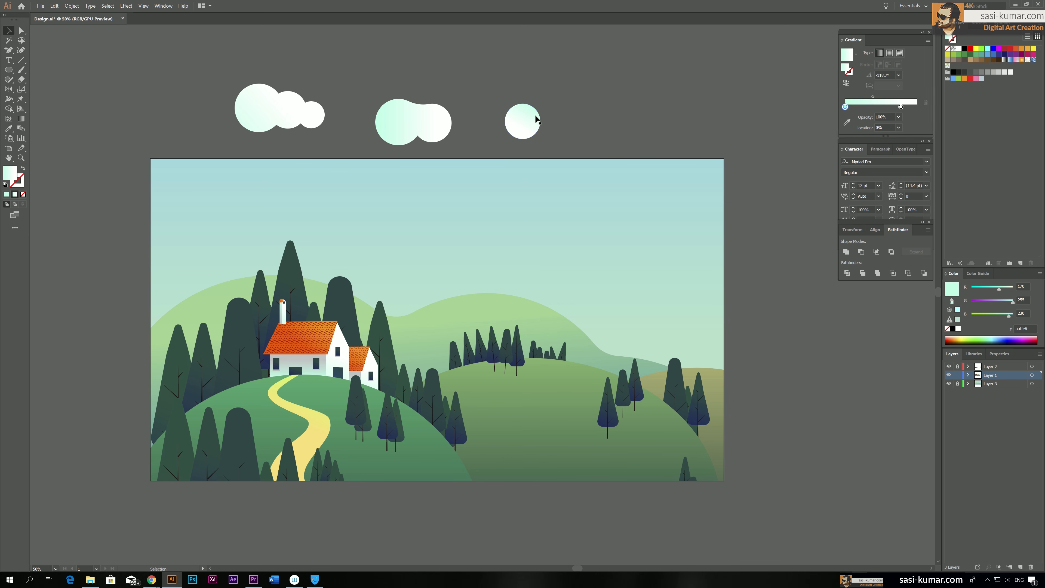
click(369, 84)
drag(406, 133, 396, 115)
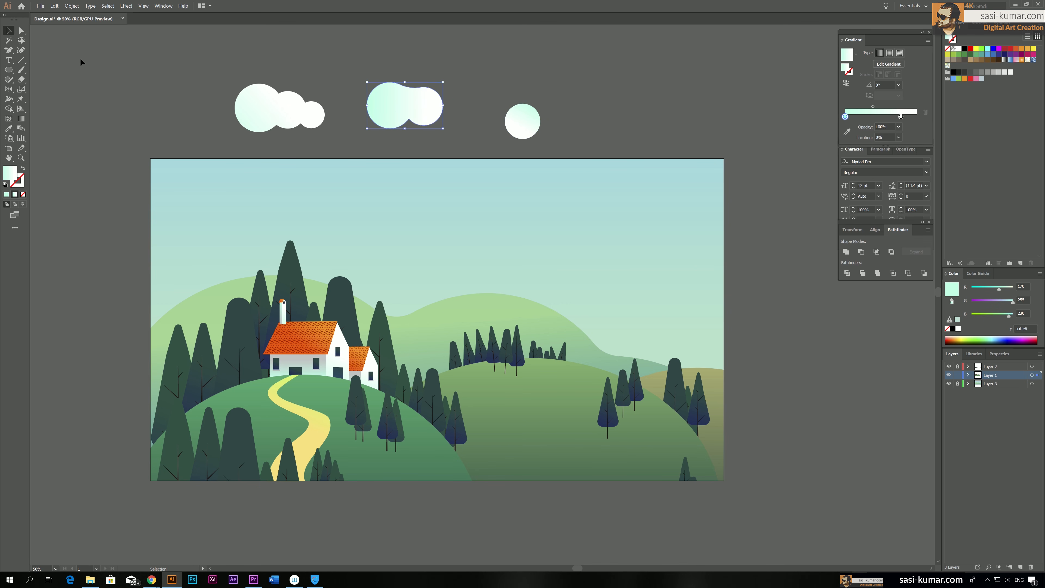
Draw a horizontal line across the three-lobed cloud and divide the cloud along it with Pathfinder
click(144, 67)
key(backslash)
drag(219, 105, 347, 124)
key(v)
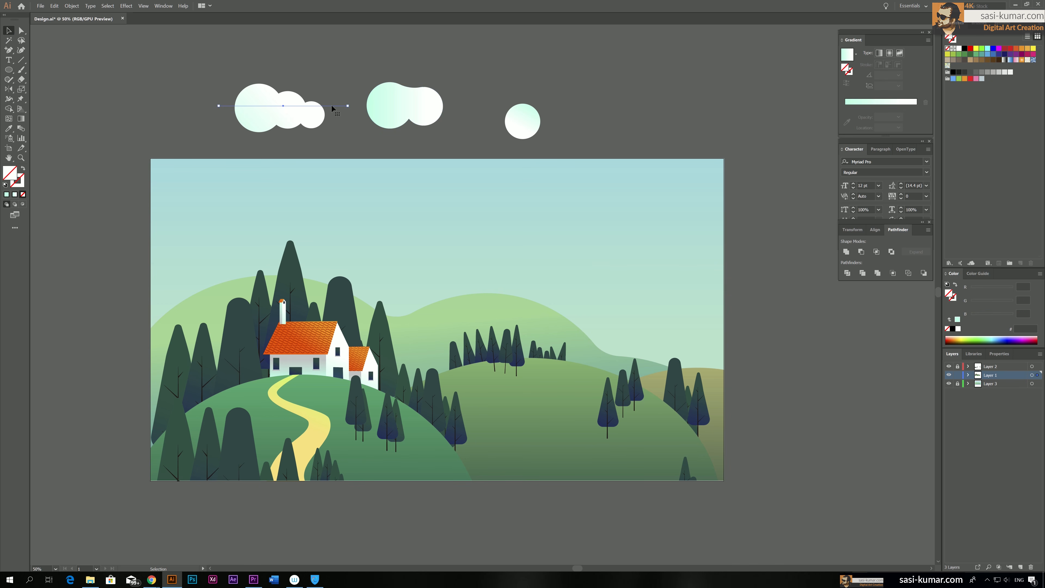
click(329, 97)
click(307, 106)
shift+click(299, 99)
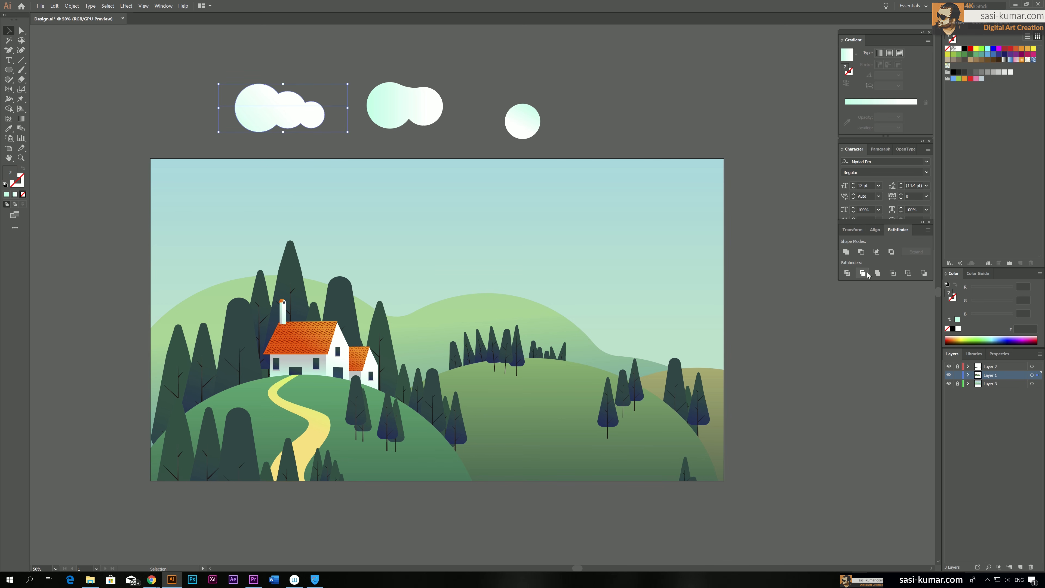
click(847, 273)
Isolate the divided three-lobed cloud, delete its lower part and leave isolation mode
double_click(290, 124)
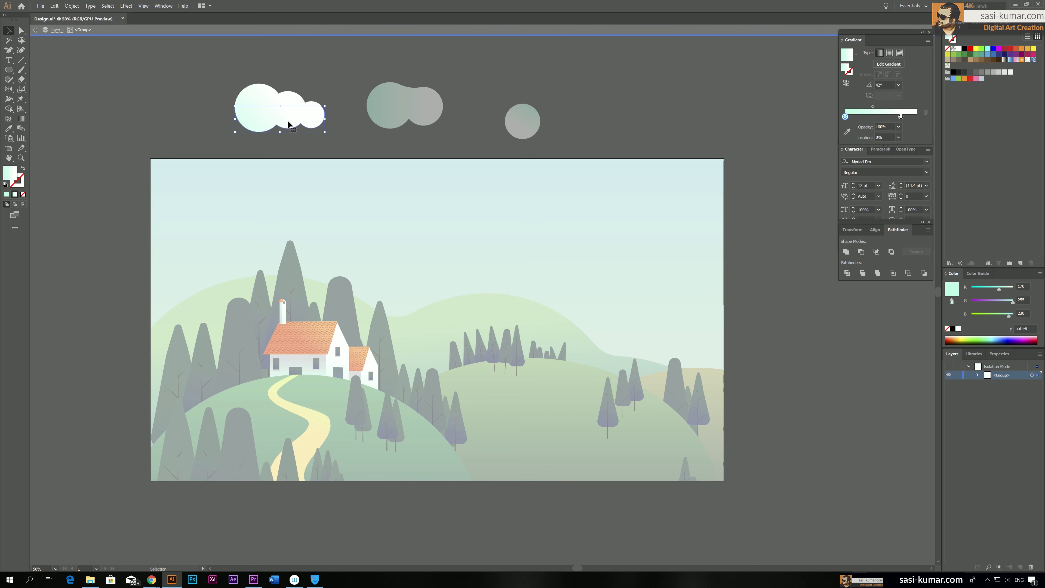
key(Delete)
double_click(319, 52)
Draw a line across the two-lobed cloud and divide the cloud along it with Pathfinder
click(420, 99)
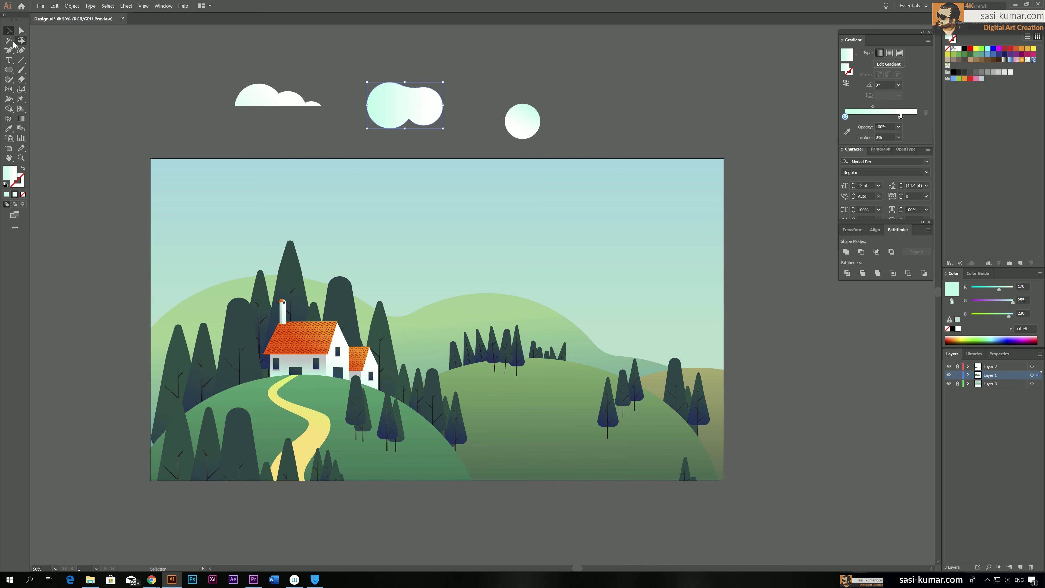
click(22, 61)
mouse_move(358, 109)
mouse_down()
mouse_move(472, 106)
mouse_move(402, 152)
mouse_up()
click(9, 31)
click(847, 273)
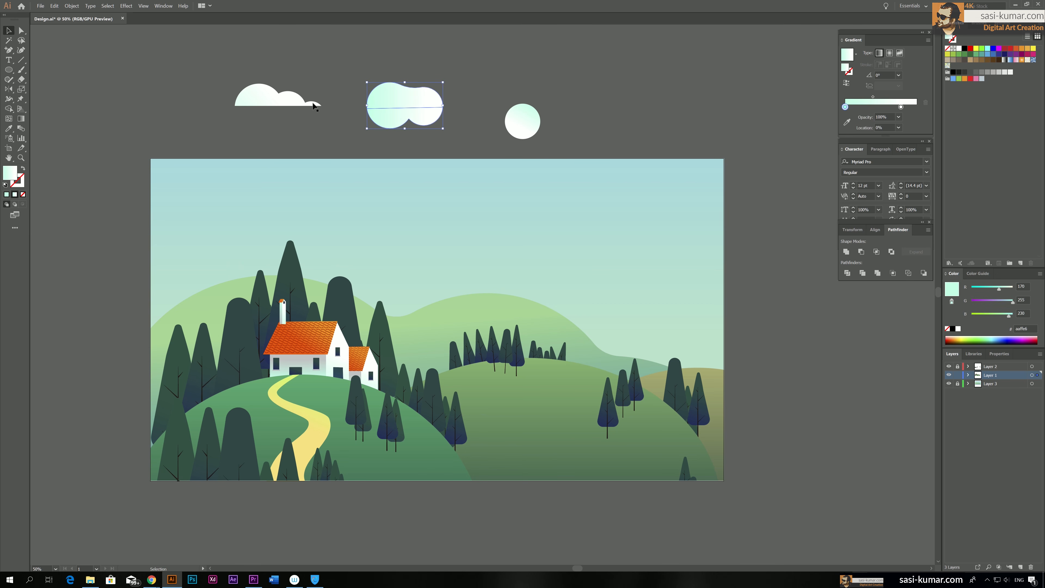
Isolate the divided two-lobed cloud, cut away its lower half and leave isolation mode
double_click(390, 118)
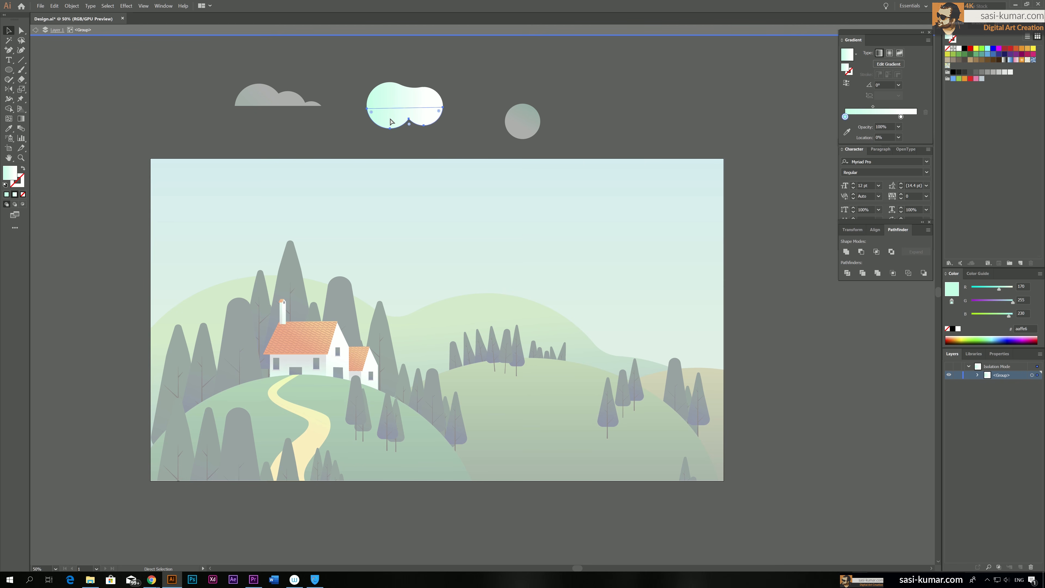
key(Delete)
key(Escape)
Paste the removed lower half as a separate cloud, rotate it upside down and place it to the right of the small circle
key(ctrl+v)
drag(502, 289, 372, 115)
drag(506, 78, 641, 98)
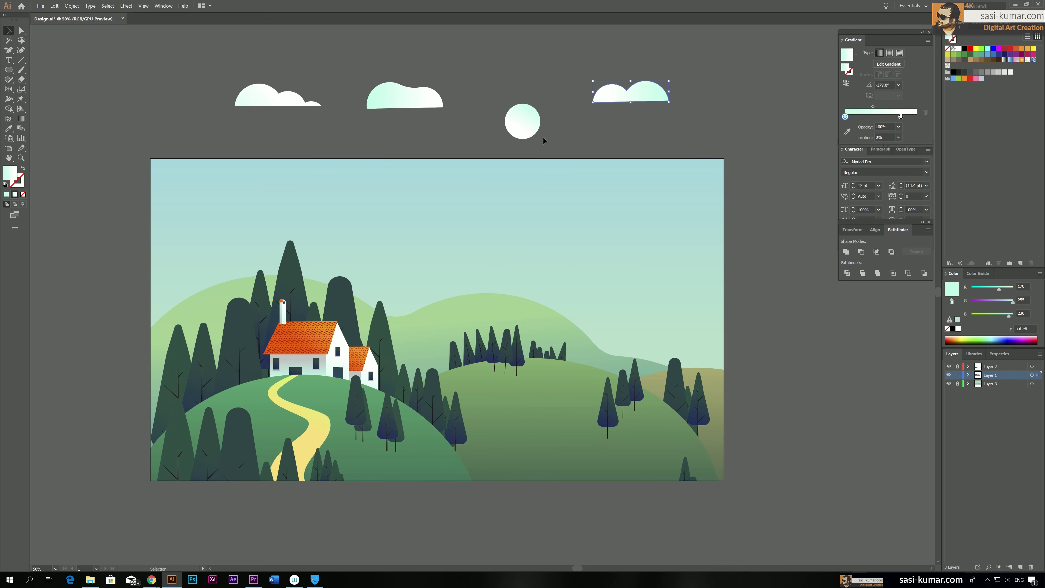
click(350, 97)
Smooth out the sharp notch between the two lobes of the rotated cloud by editing its anchor point
key(a)
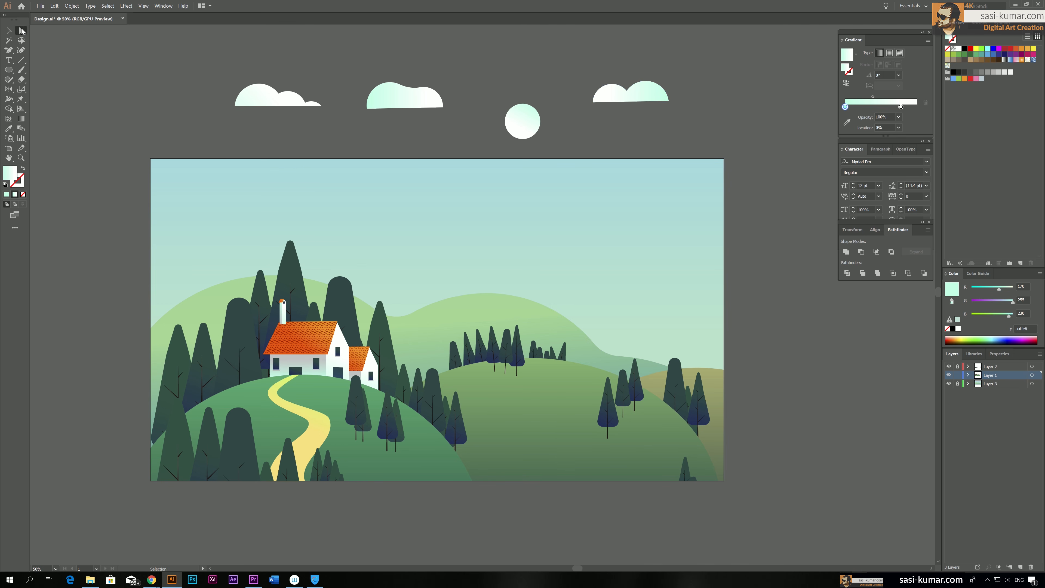
click(629, 92)
drag(628, 87, 629, 81)
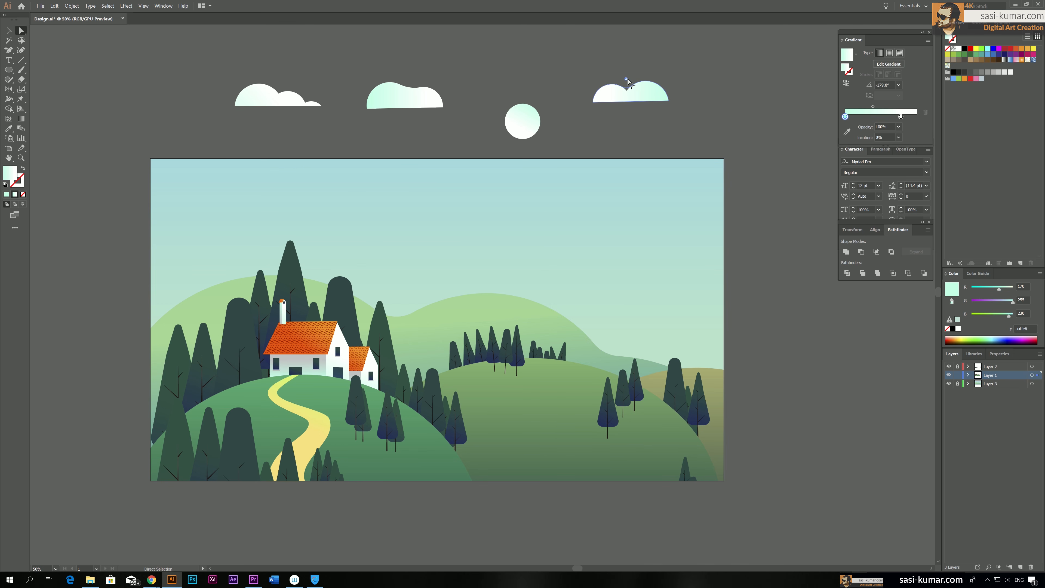
key(v)
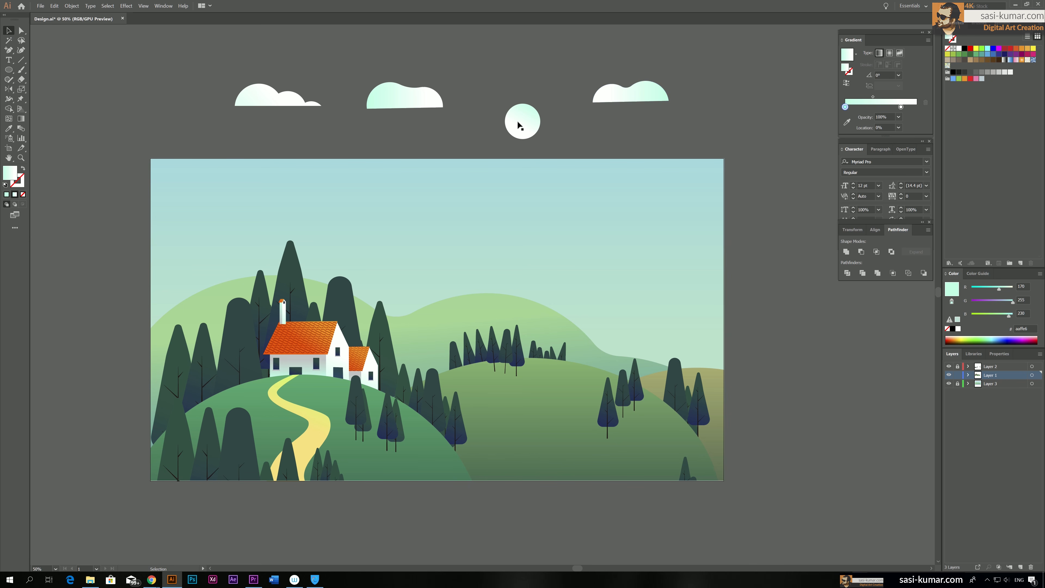
Move the small circle slightly up and left, draw a line across its lower part and divide the circle along it
click(516, 117)
click(20, 60)
drag(455, 126, 582, 125)
key(v)
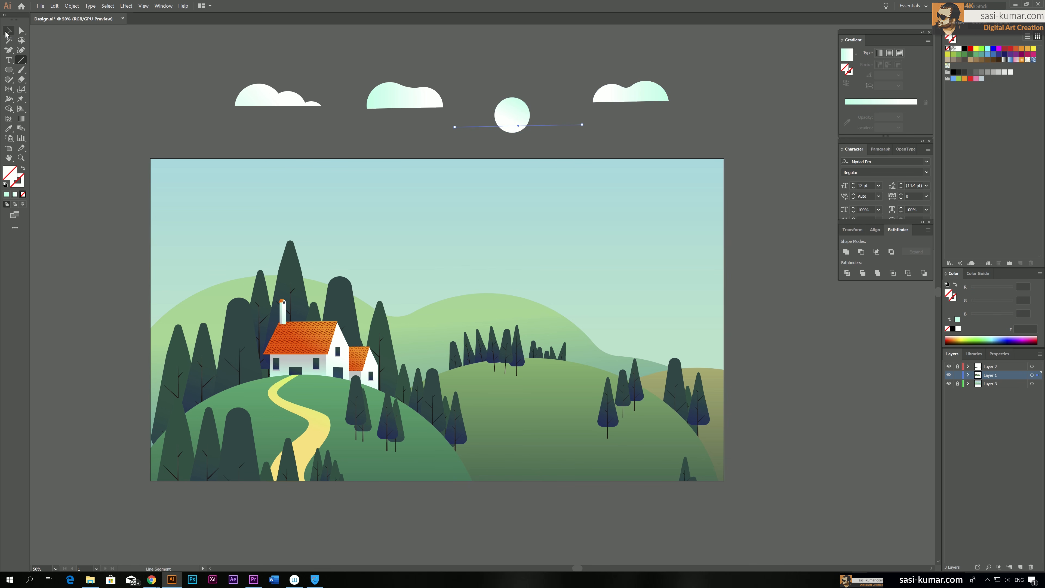
drag(559, 124, 557, 116)
drag(509, 140, 509, 141)
click(848, 273)
Isolate the divided small circle, delete the part below the line and leave isolation mode
double_click(516, 122)
click(516, 123)
key(Delete)
double_click(656, 127)
Move all four clouds into the sky, spreading them across the width of the artboard
drag(513, 110, 545, 215)
drag(632, 94, 670, 198)
drag(413, 105, 415, 233)
drag(258, 107, 194, 209)
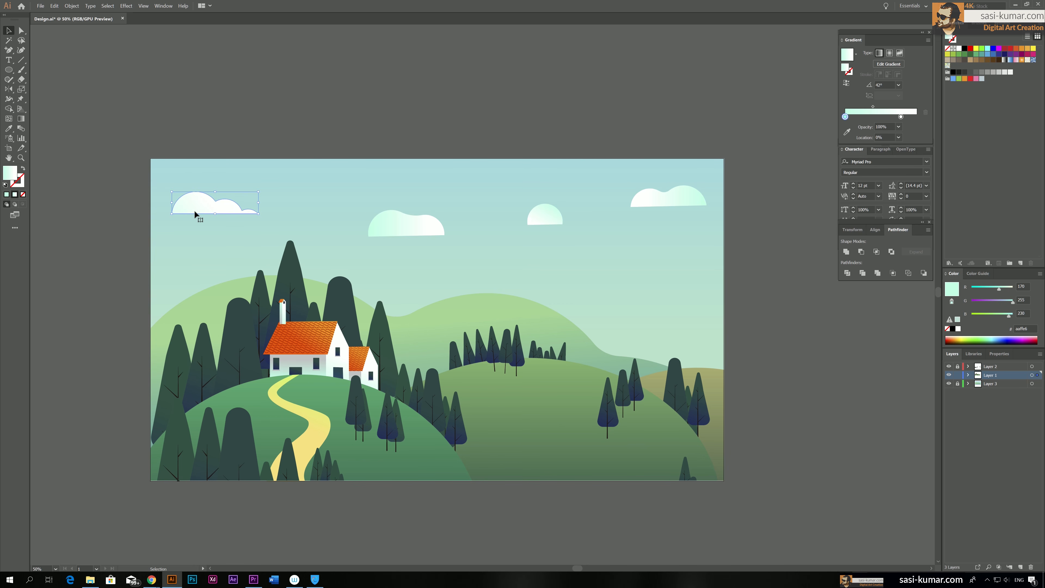
drag(421, 229, 381, 229)
drag(558, 215, 562, 220)
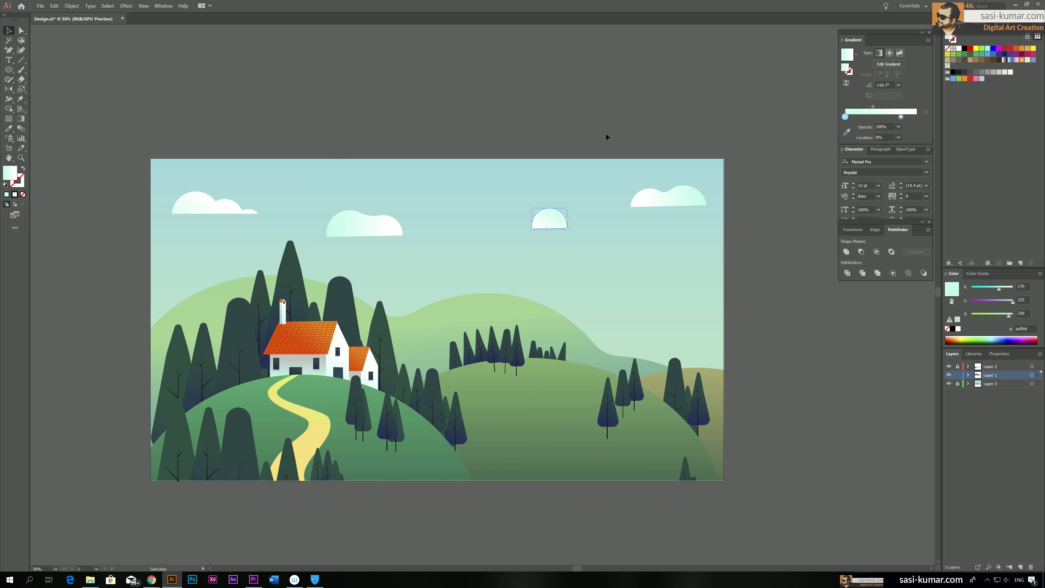
click(605, 134)
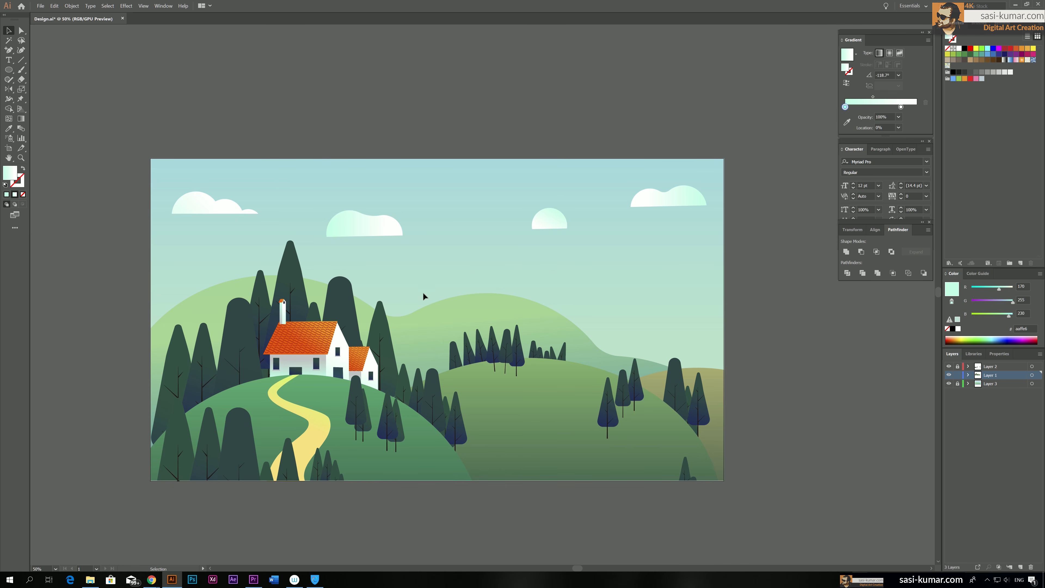
Redraw the gradients of the small dome cloud and the rightmost cloud so that the mint starts at the upper right
click(543, 224)
key(g)
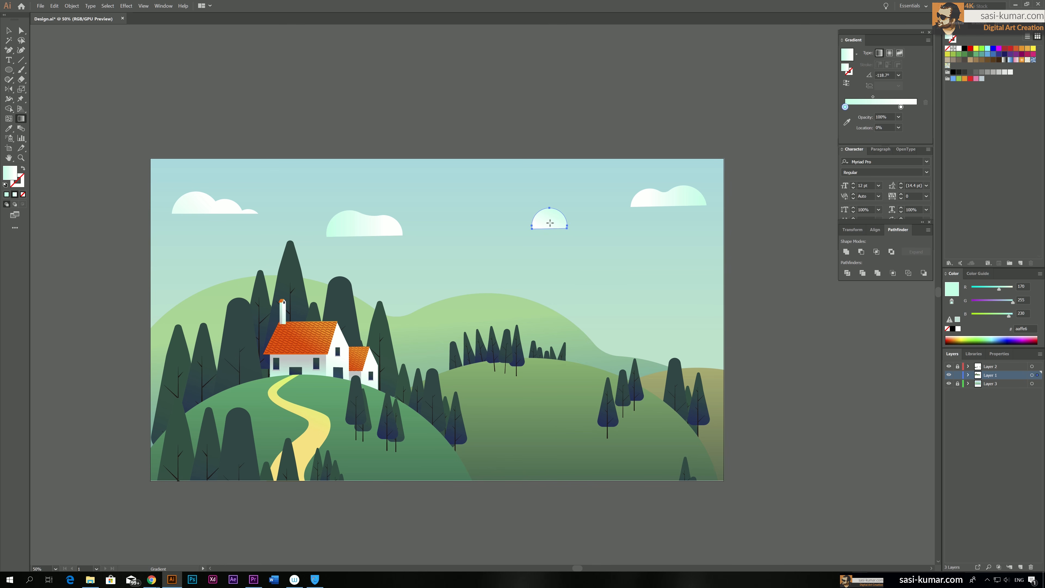
drag(559, 215, 544, 221)
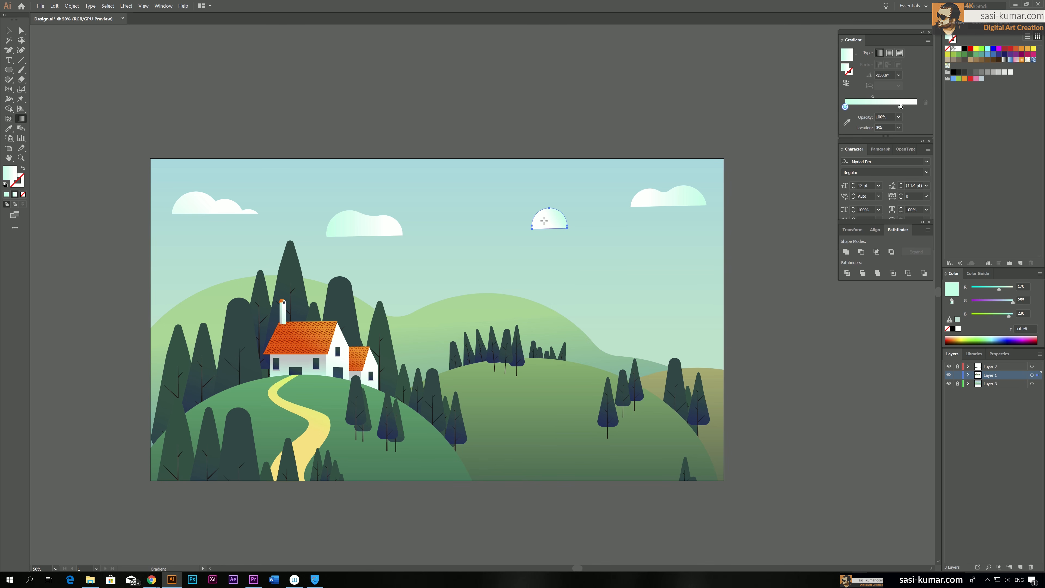
key(v)
click(669, 197)
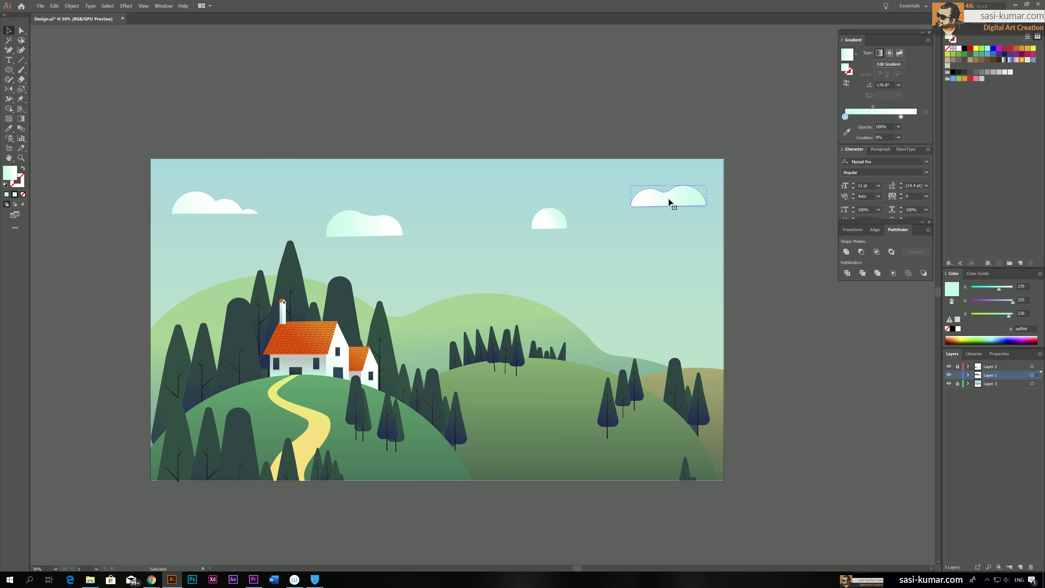
key(g)
drag(724, 169, 649, 204)
key(v)
Select all four clouds together and set their opacity to 95%
click(312, 182)
click(195, 210)
shift+click(389, 228)
shift+click(544, 220)
shift+click(654, 202)
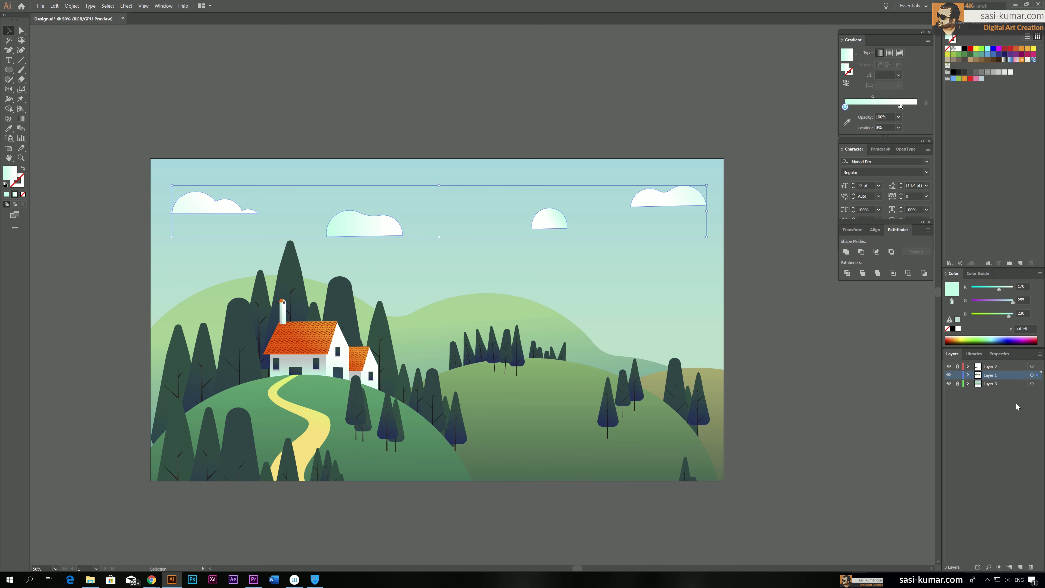
click(999, 353)
click(1000, 467)
drag(977, 479, 998, 477)
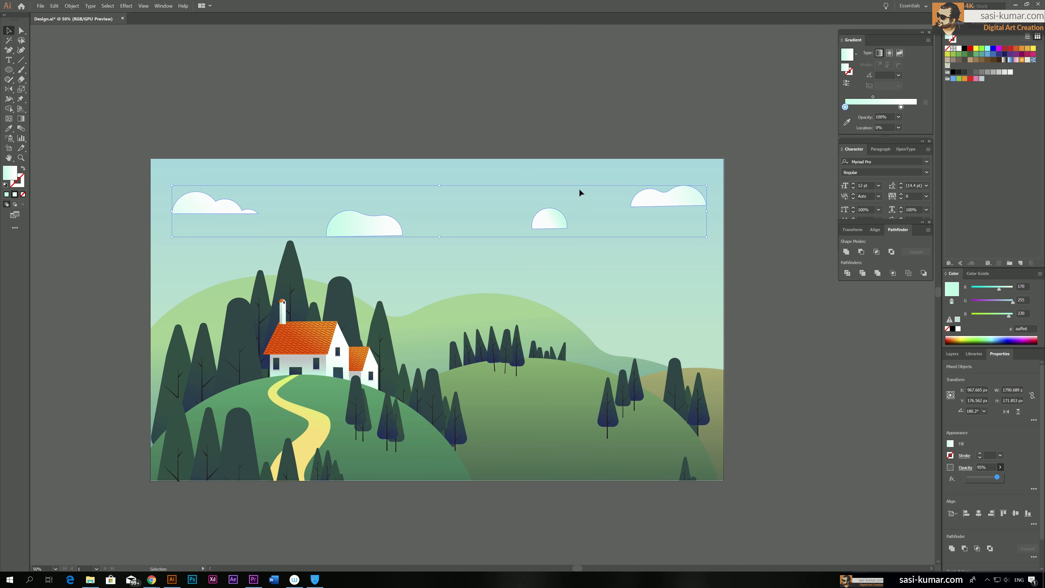
Reverse the gradient of the second cloud from the left and redraw it so the mint starts at the upper left
click(330, 237)
click(382, 224)
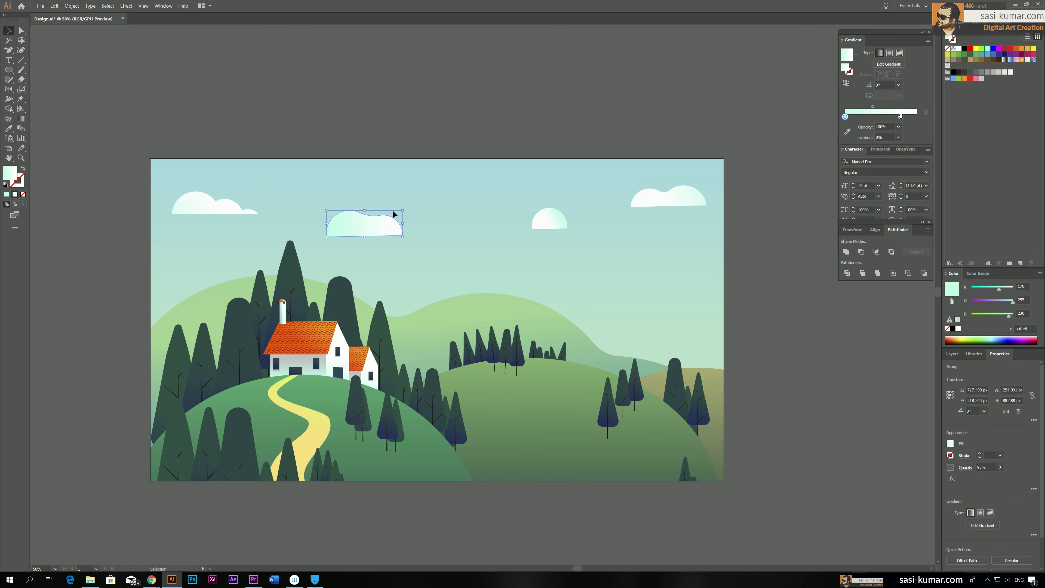
key(g)
mouse_move(398, 227)
mouse_down()
mouse_move(289, 193)
mouse_move(409, 224)
mouse_up()
click(847, 83)
drag(348, 215, 315, 202)
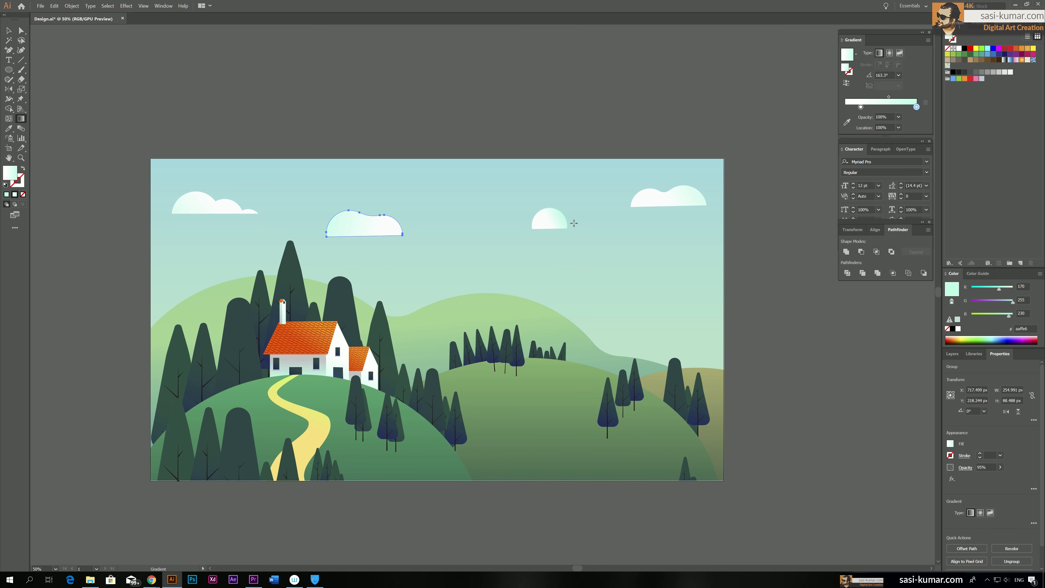
Redraw the dome cloud's gradient from beyond its upper right to its lower left, leaving only a faint mint tint
key(v)
click(543, 223)
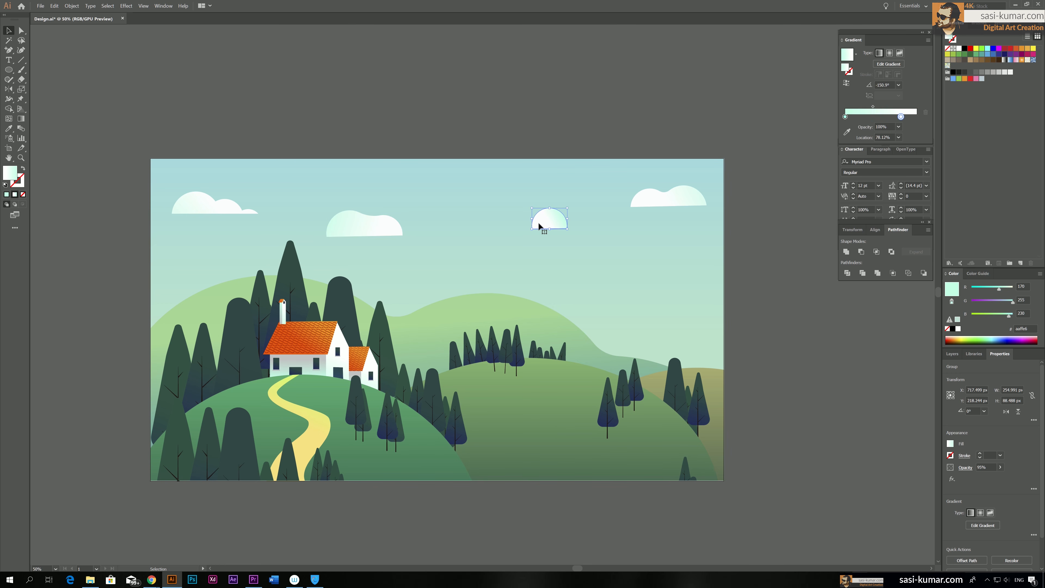
key(g)
drag(563, 212, 538, 222)
drag(586, 195, 536, 221)
key(v)
click(327, 63)
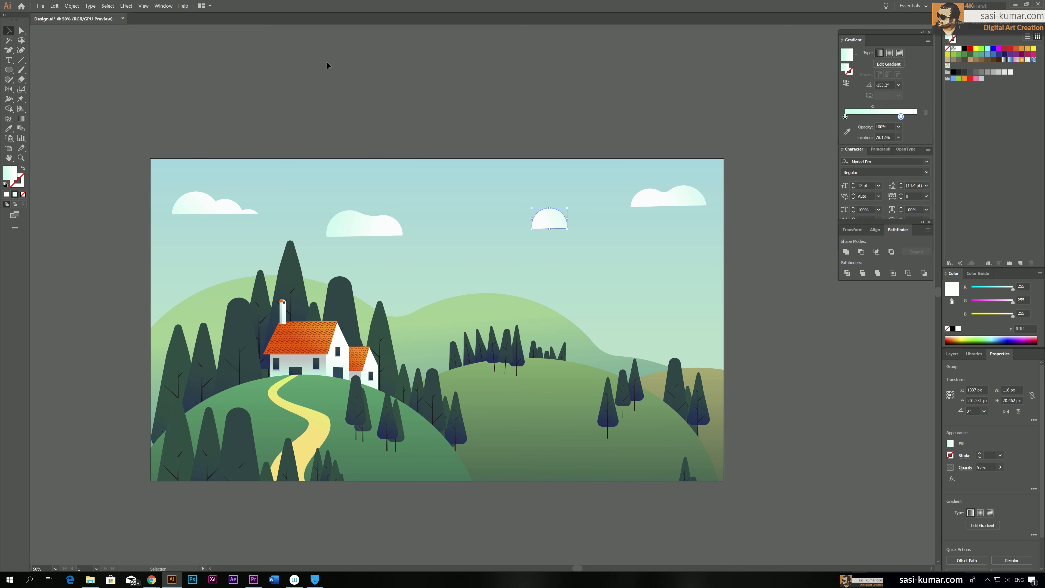
Rotate the second cloud from the left about 3° clockwise
click(376, 229)
drag(406, 208, 404, 210)
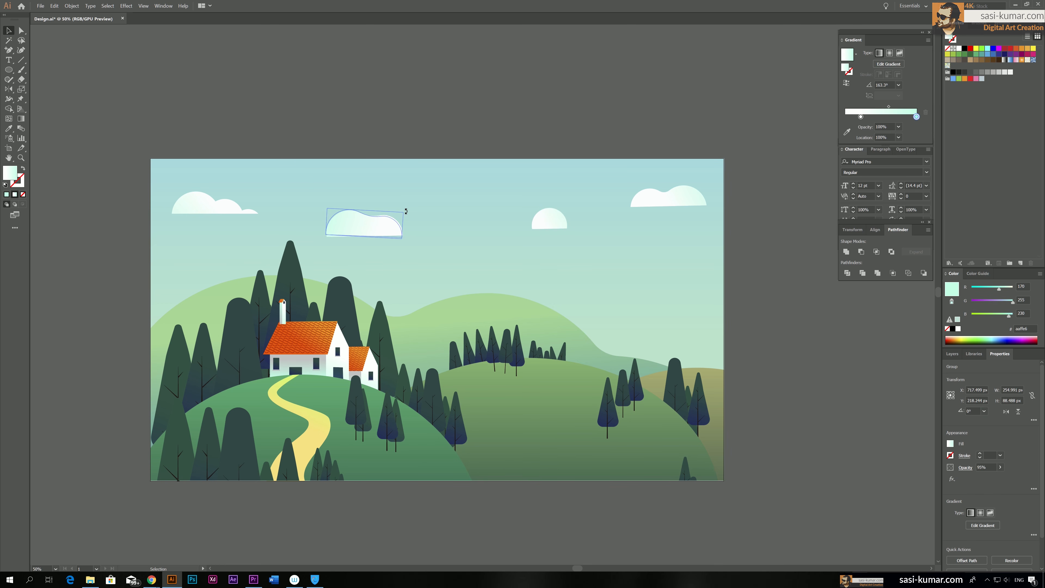
click(455, 99)
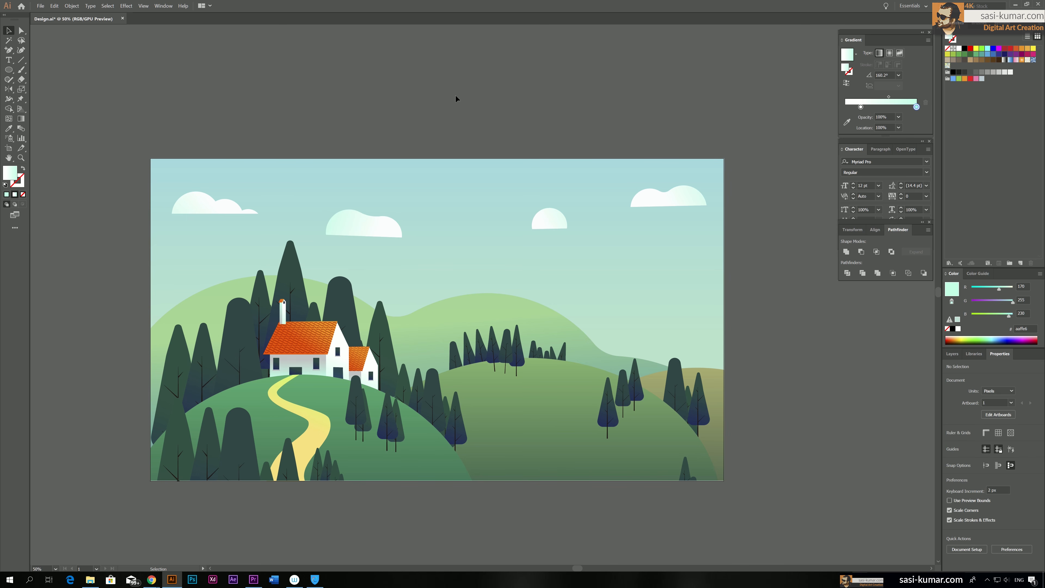
Reposition the four clouds individually, shifting the three left ones up and to the left and the rightmost slightly right
click(363, 215)
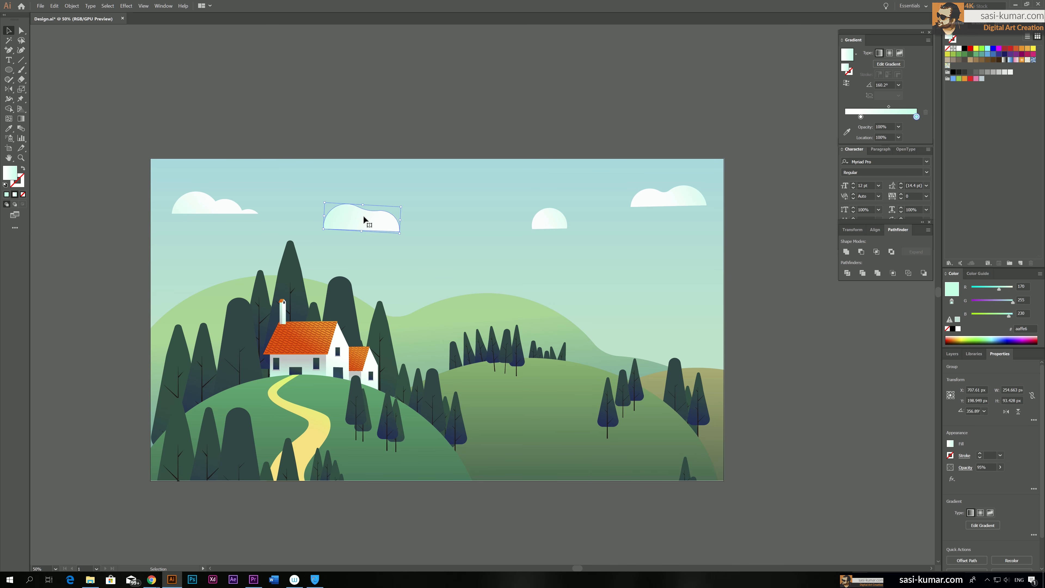
drag(191, 205, 179, 186)
drag(357, 218, 350, 213)
drag(543, 217, 533, 216)
drag(661, 196, 664, 197)
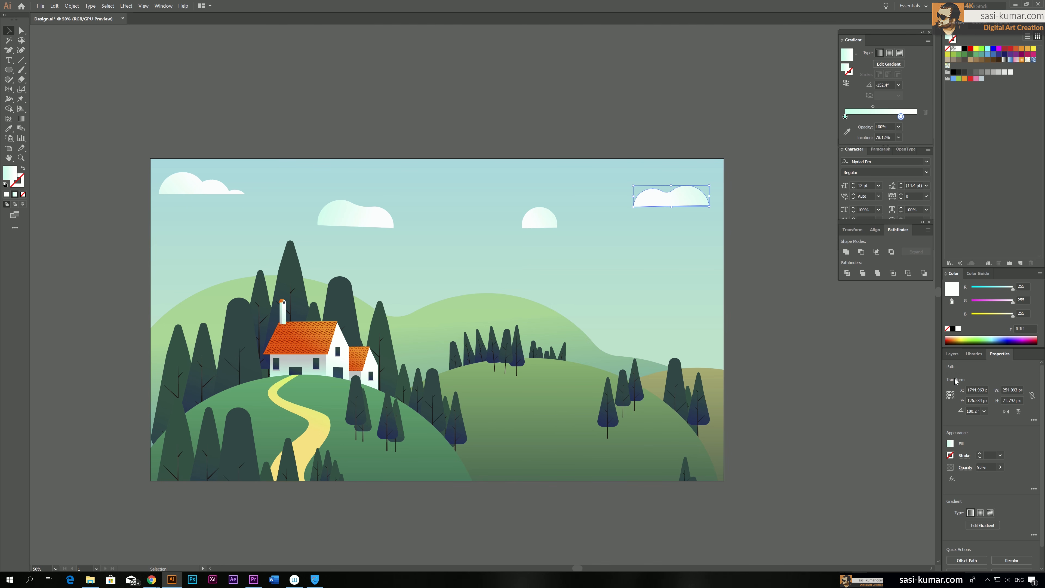
Select all four clouds, unlock Layer 3 and move the clouds from Layer 1 into it
click(952, 355)
click(182, 192)
shift+click(347, 214)
shift+click(539, 221)
shift+click(694, 201)
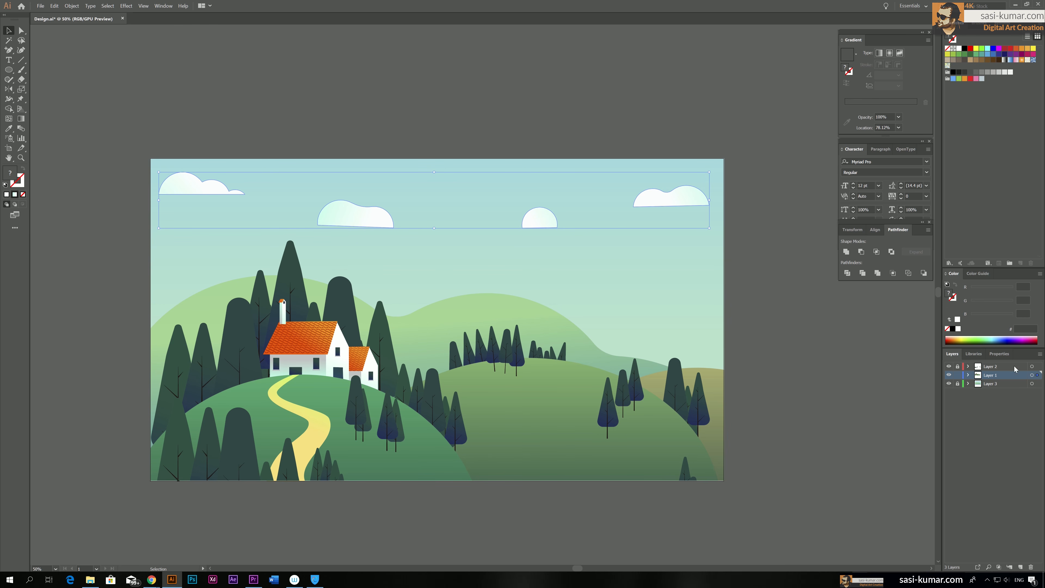
click(958, 383)
drag(1038, 375, 1038, 385)
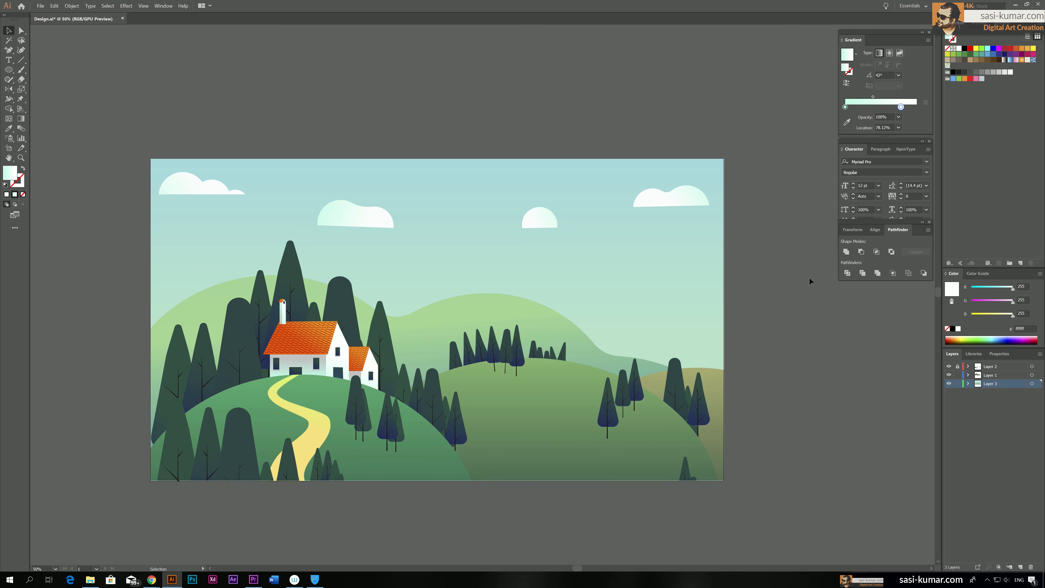
Draw a large upright ellipse on Layer 3 and move it off the artboard to the right
drag(751, 294, 731, 273)
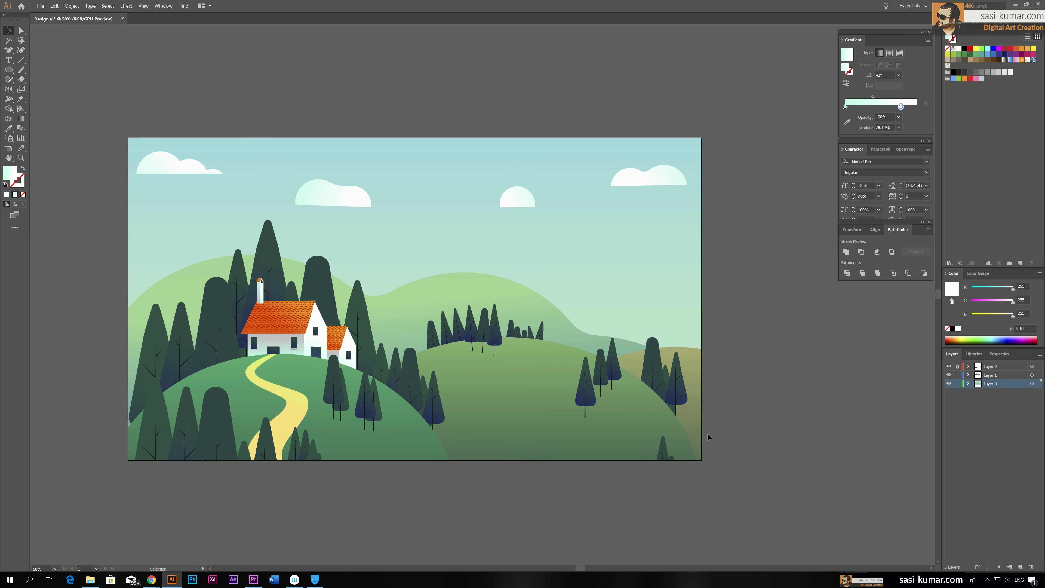
click(8, 70)
drag(448, 66, 676, 352)
scroll(634, 305, right, 5)
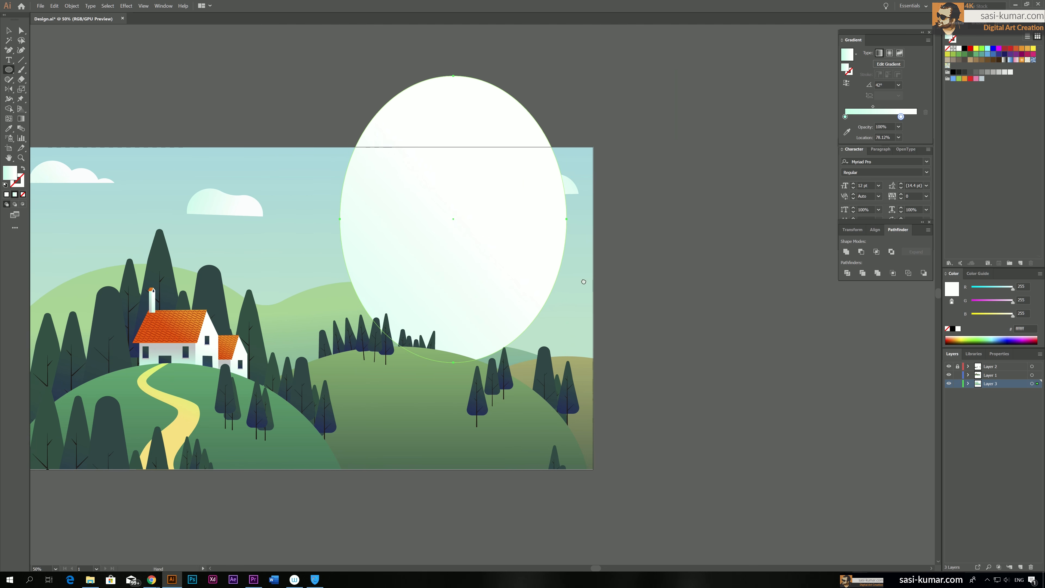
click(8, 31)
drag(433, 153, 719, 219)
Duplicate the large ellipse four times to form a row of five overlapping ellipses at staggered heights
drag(707, 277, 793, 229)
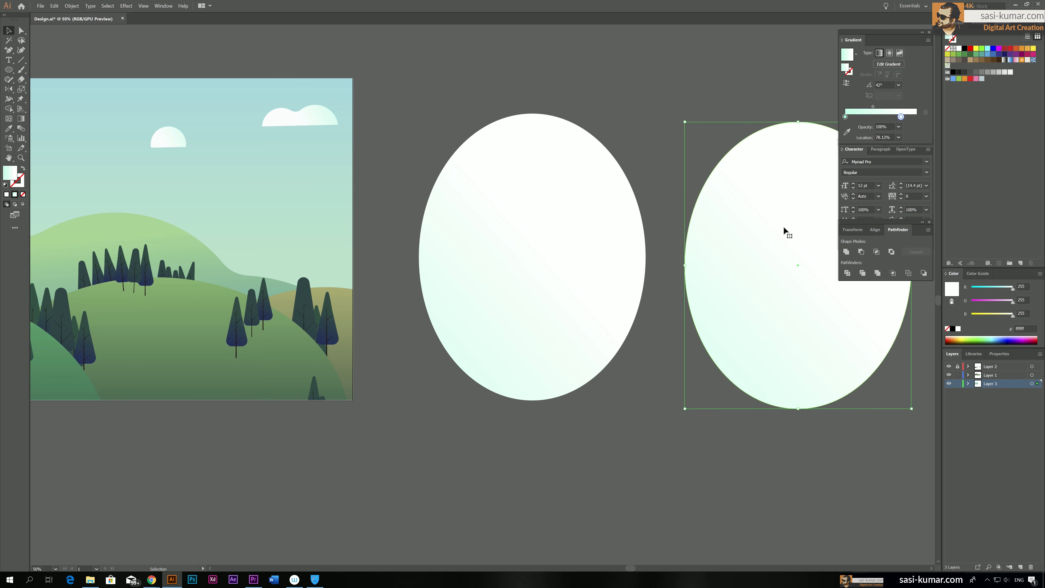
drag(707, 242, 470, 258)
drag(518, 282, 720, 289)
click(541, 146)
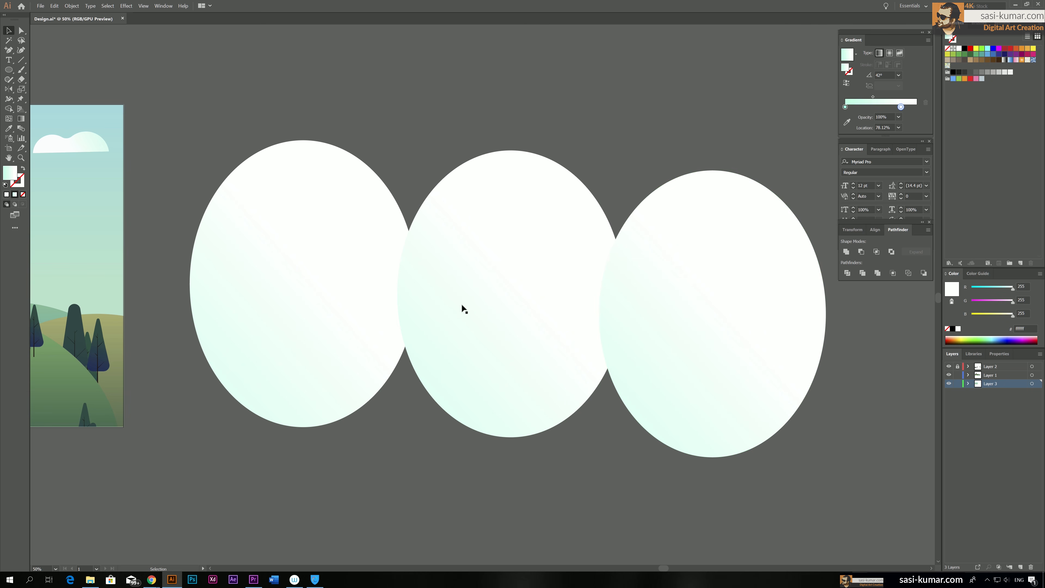
key(ctrl+minus)
key(ctrl+minus)
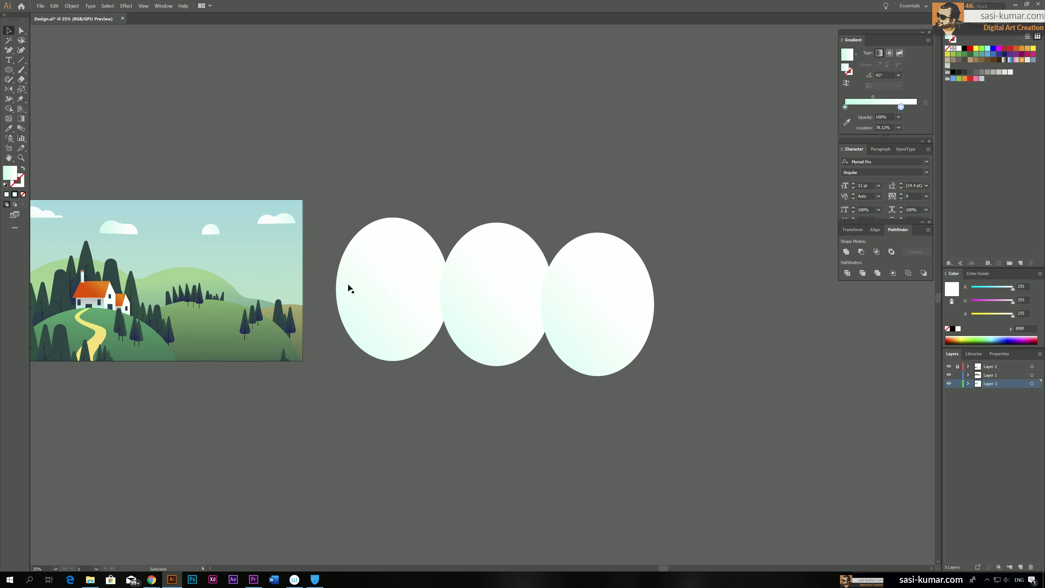
drag(347, 283, 407, 290)
drag(654, 296, 759, 271)
drag(759, 271, 842, 303)
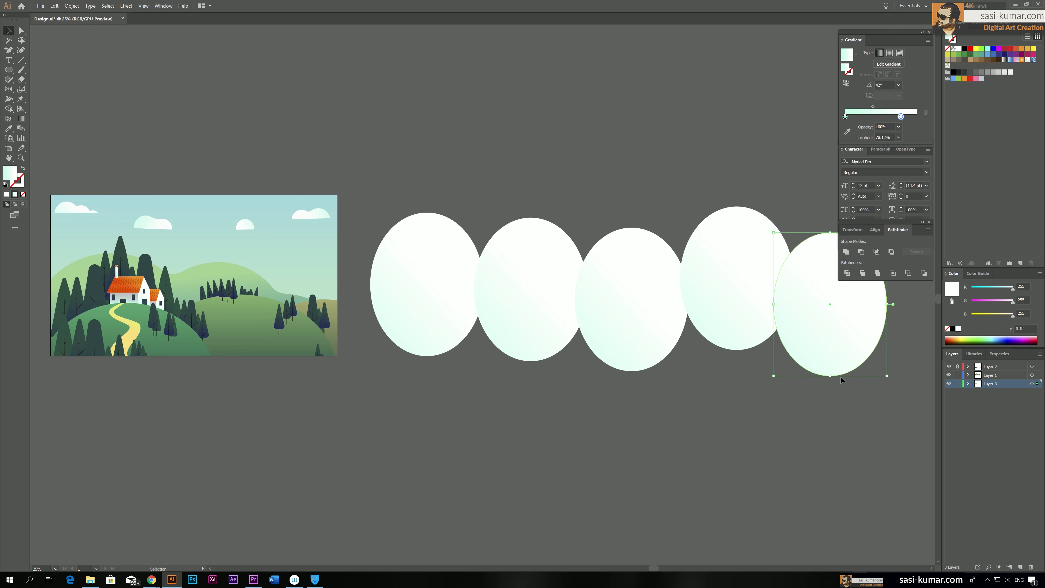
Unite the five overlapping ellipses into a single shape
drag(360, 218, 360, 218)
click(847, 252)
drag(553, 100, 529, 105)
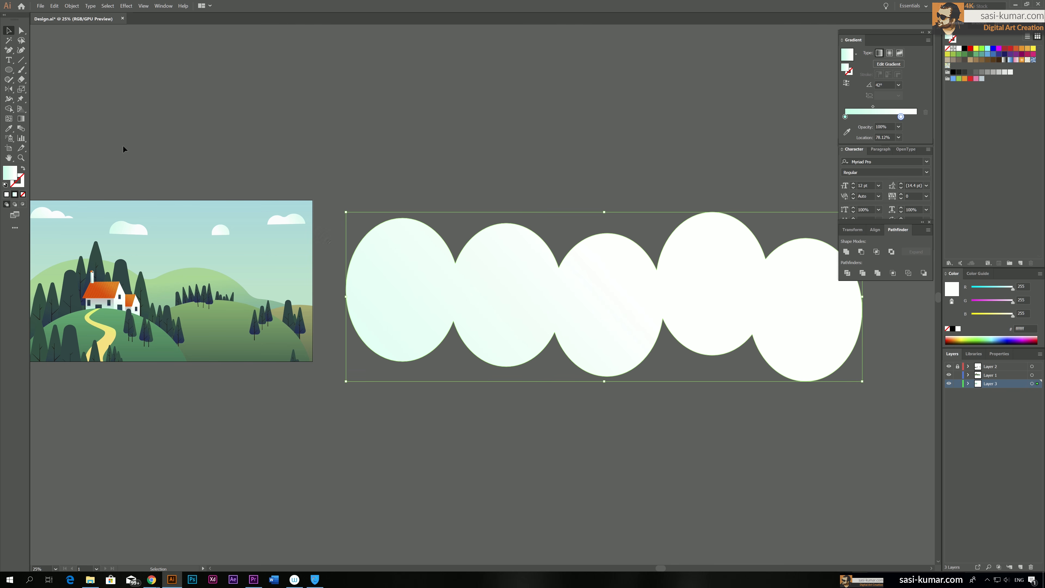
Round the four upper inner corners where the ellipses of the united shape meet
key(a)
click(456, 259)
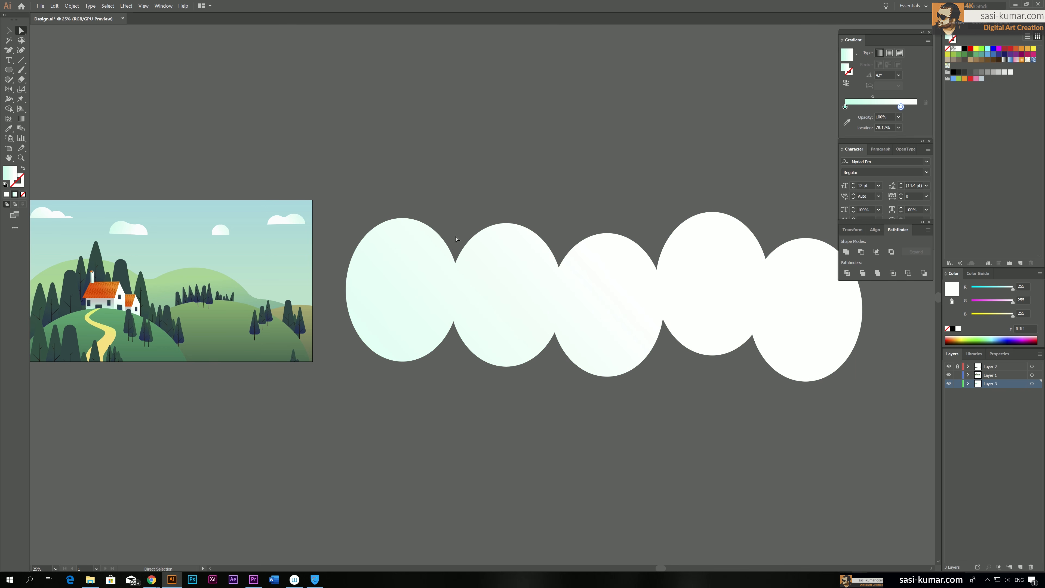
shift+click(560, 267)
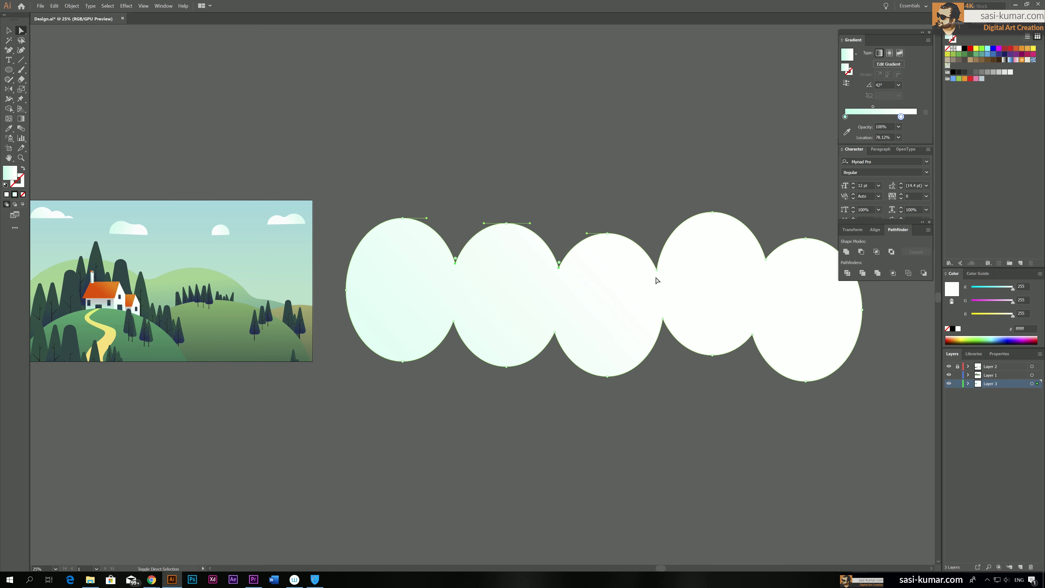
shift+click(656, 266)
shift+click(767, 260)
mouse_move(768, 255)
mouse_down()
mouse_move(771, 228)
mouse_move(771, 238)
mouse_up()
Move the united cloud shape across the artboard so its bumps rise behind the hills and trees
click(9, 31)
drag(516, 291, 242, 291)
drag(336, 133, 492, 123)
drag(651, 292, 526, 287)
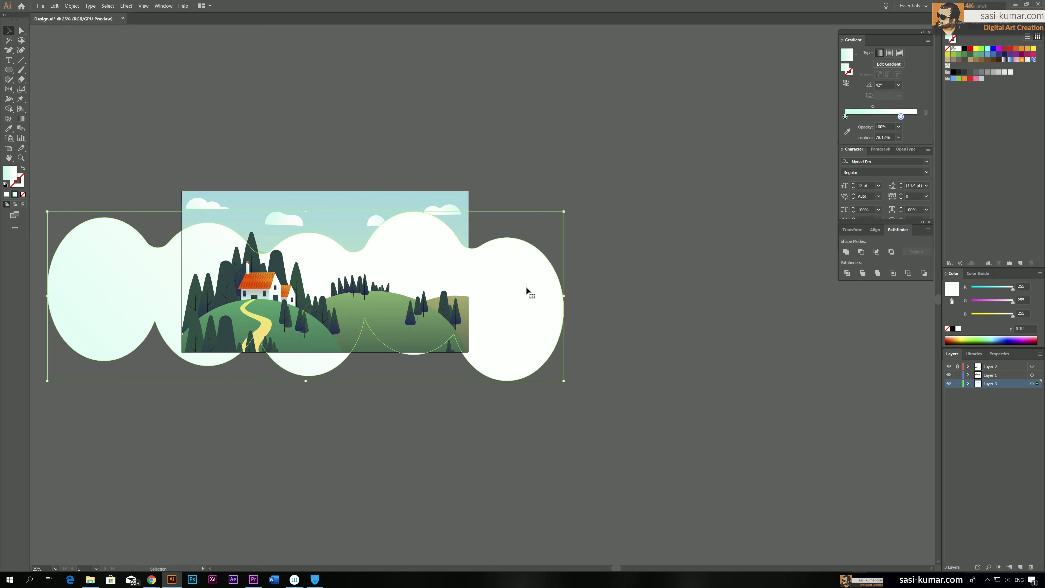
click(486, 208)
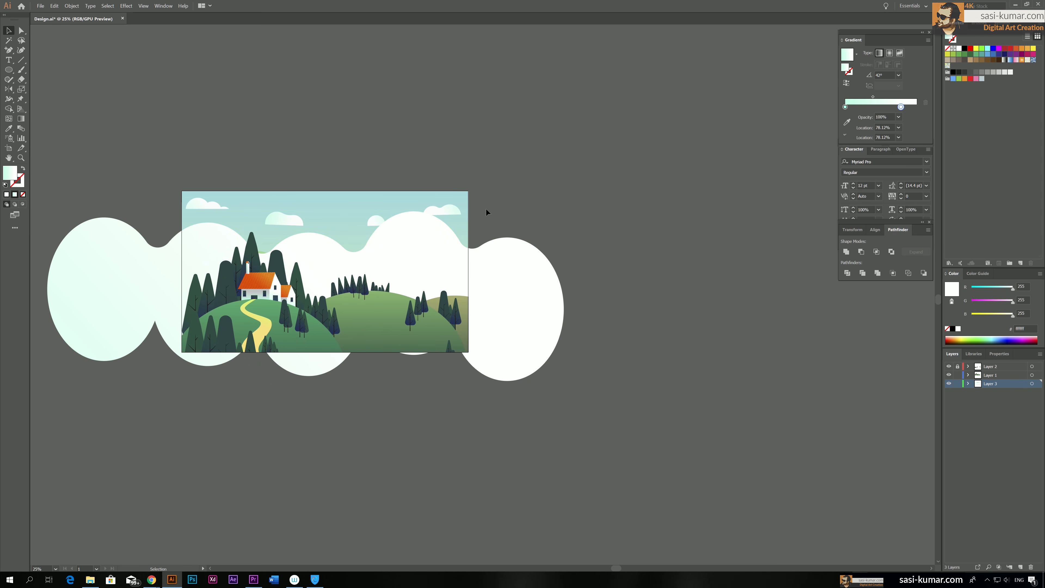
Copy the sky rectangle and paste it in front of the large cloud shape
click(399, 221)
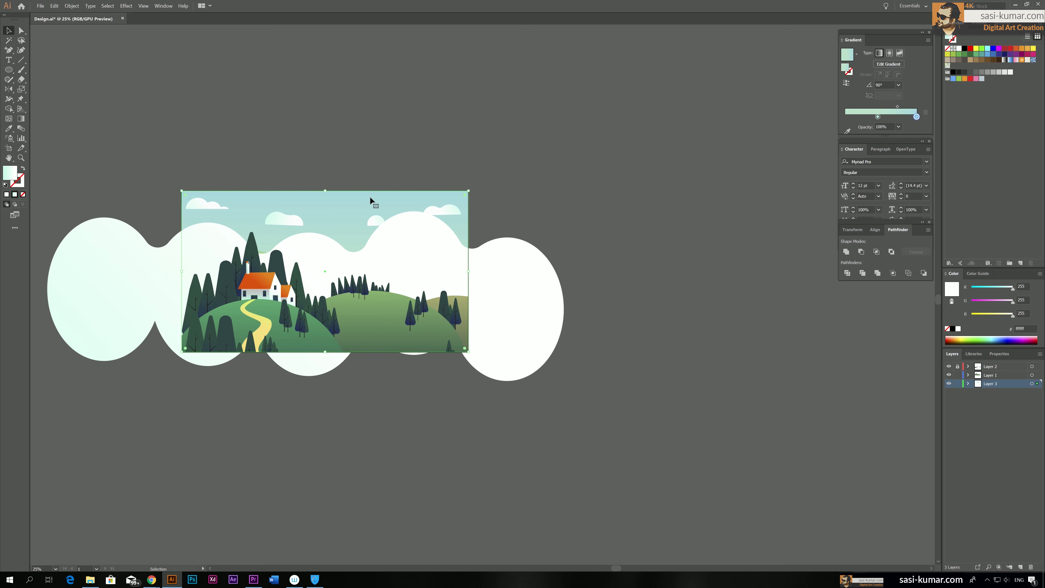
click(51, 7)
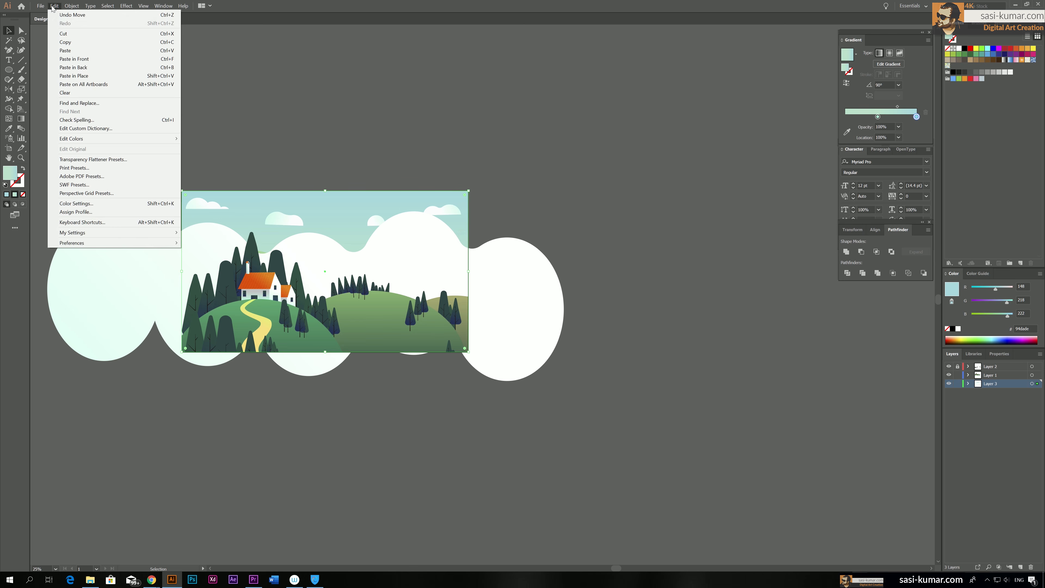
click(66, 42)
click(107, 92)
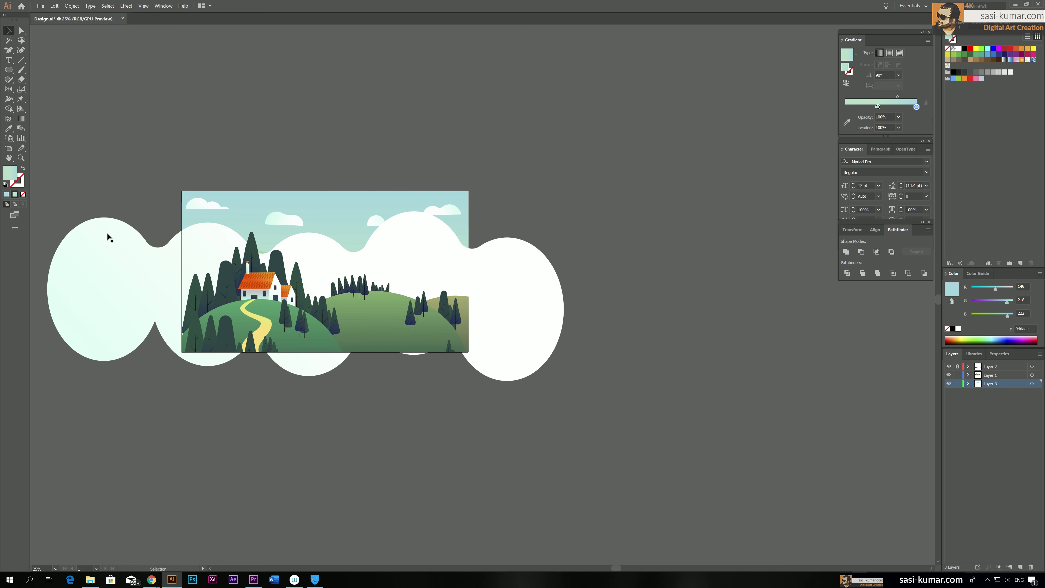
click(172, 268)
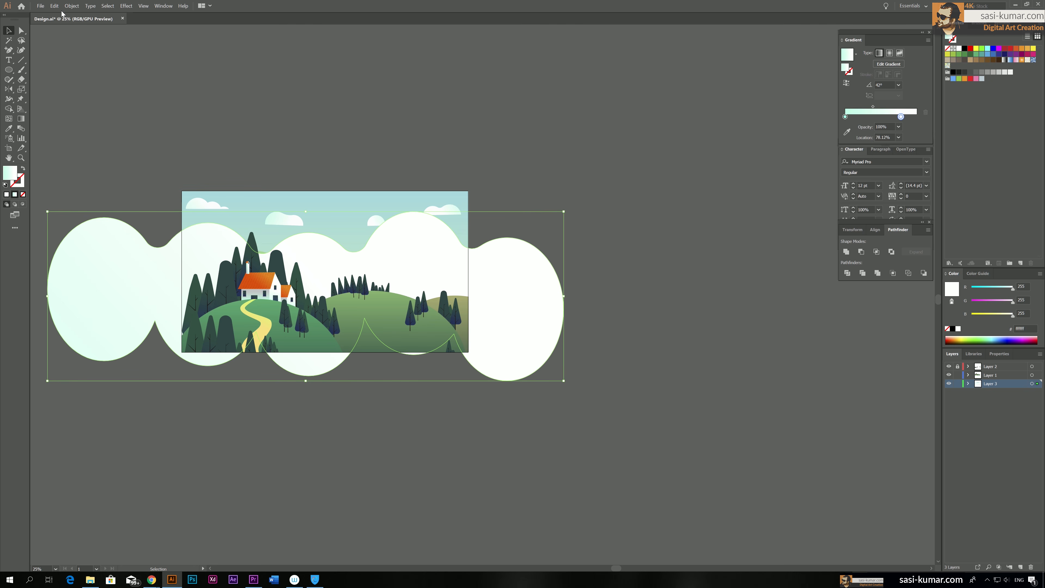
click(55, 7)
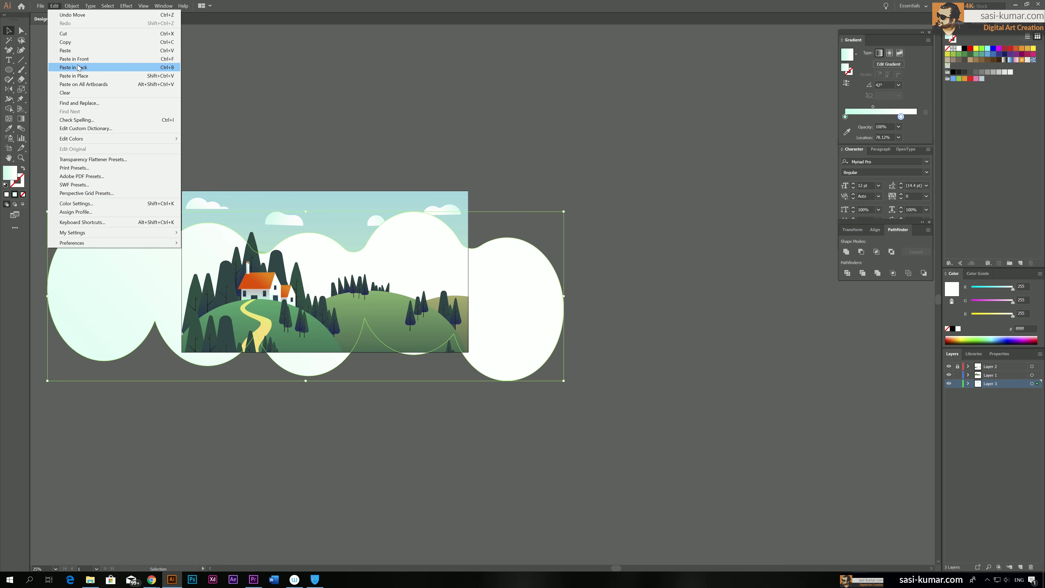
click(83, 68)
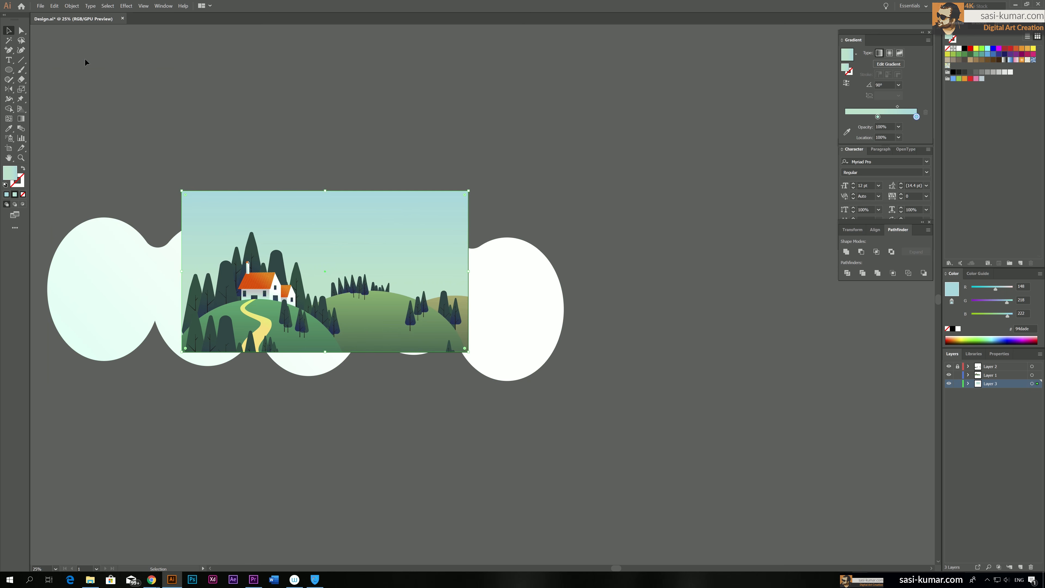
Make a clipping mask from the pasted sky rectangle and the large cloud shape
shift+click(115, 266)
right_click(115, 266)
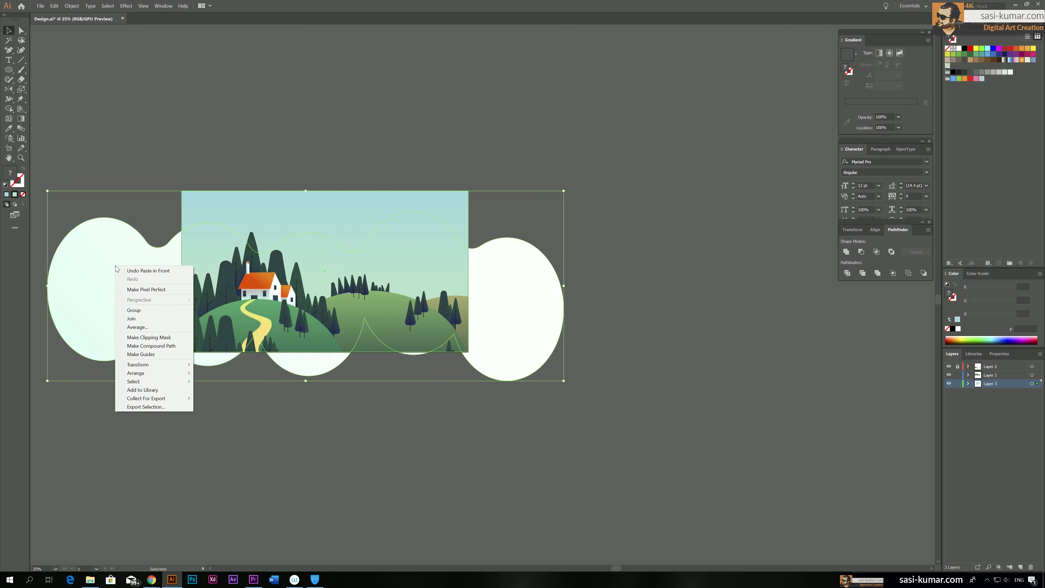
click(178, 340)
click(529, 128)
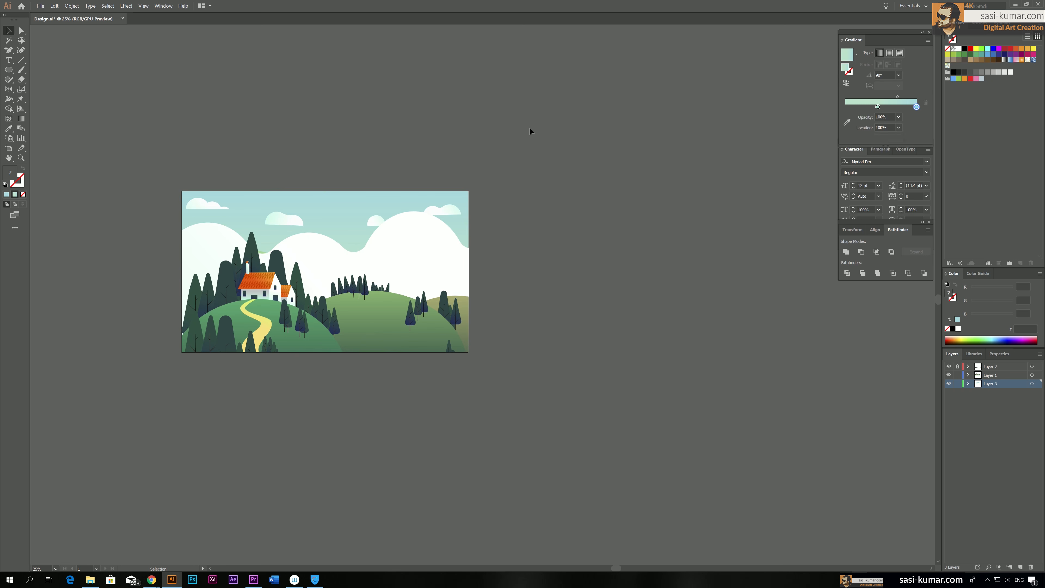
Select the four small clouds together and nudge them up in the sky
scroll(529, 128, up, 2)
click(418, 270)
click(441, 249)
shift+click(374, 259)
shift+click(293, 259)
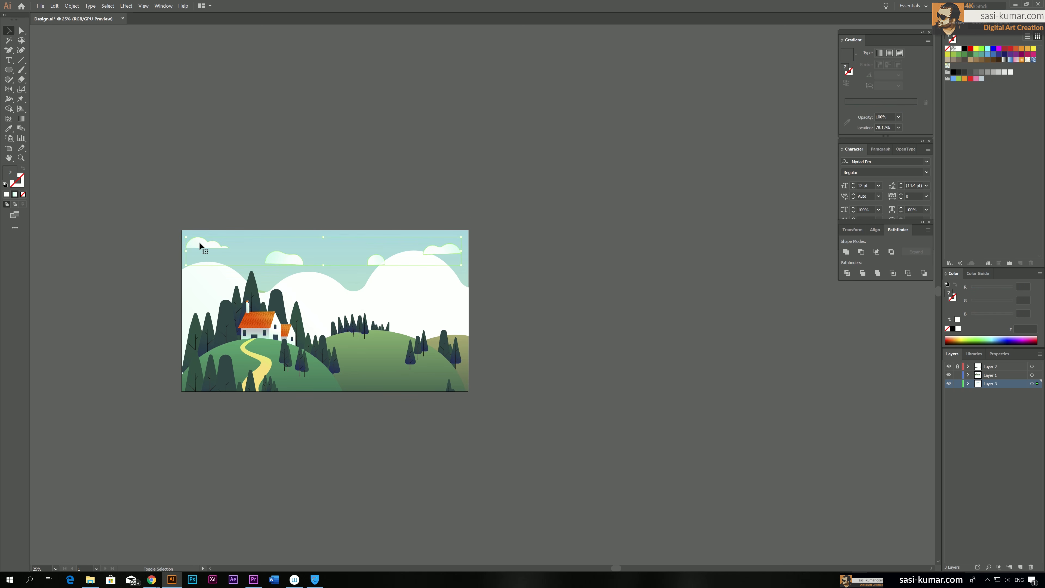
shift+click(199, 241)
key(Up)
key(Up)
key(Up)
key(Up)
key(Up)
key(Up)
key(Up)
key(Up)
key(Up)
key(Up)
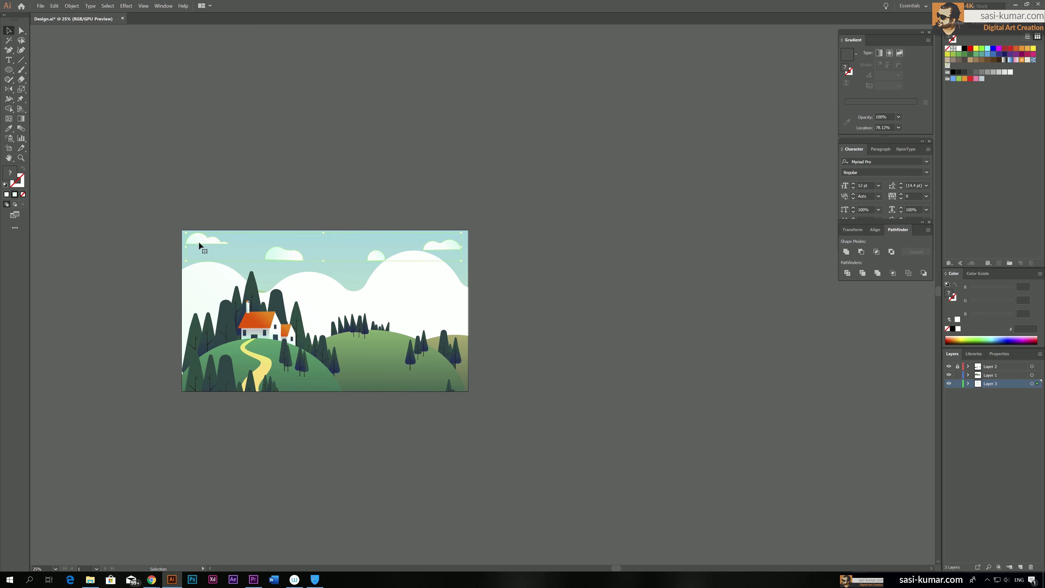
Directly select the large cloud shape inside the clipping mask and change its white gradient stop to light mint
click(420, 294)
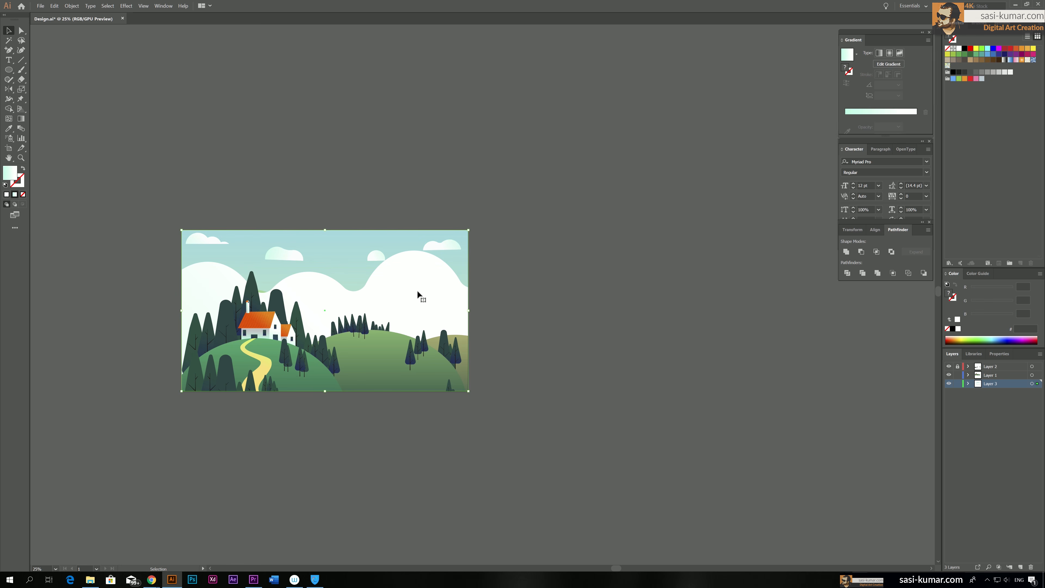
click(22, 31)
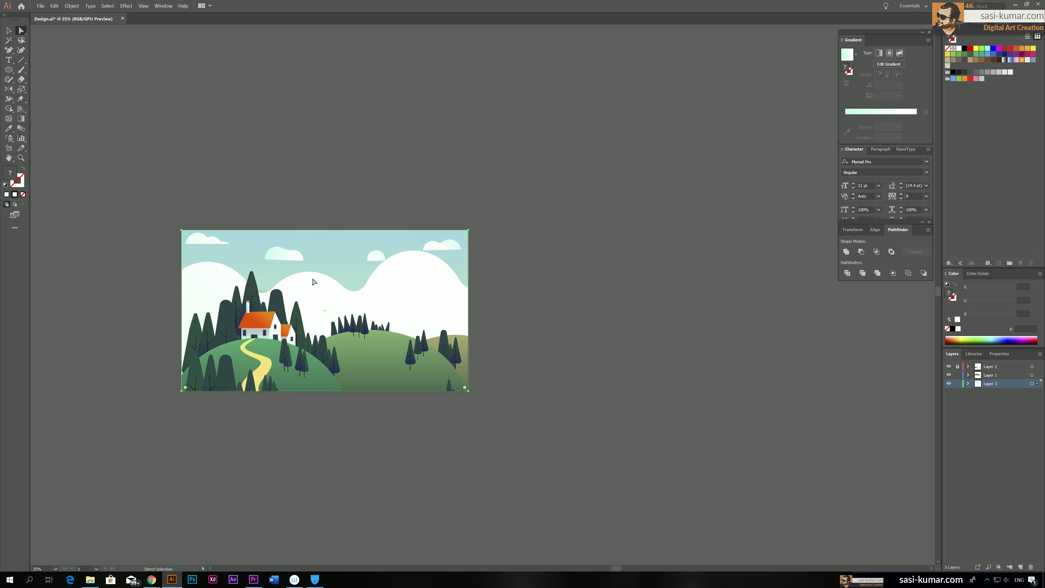
click(461, 324)
click(399, 285)
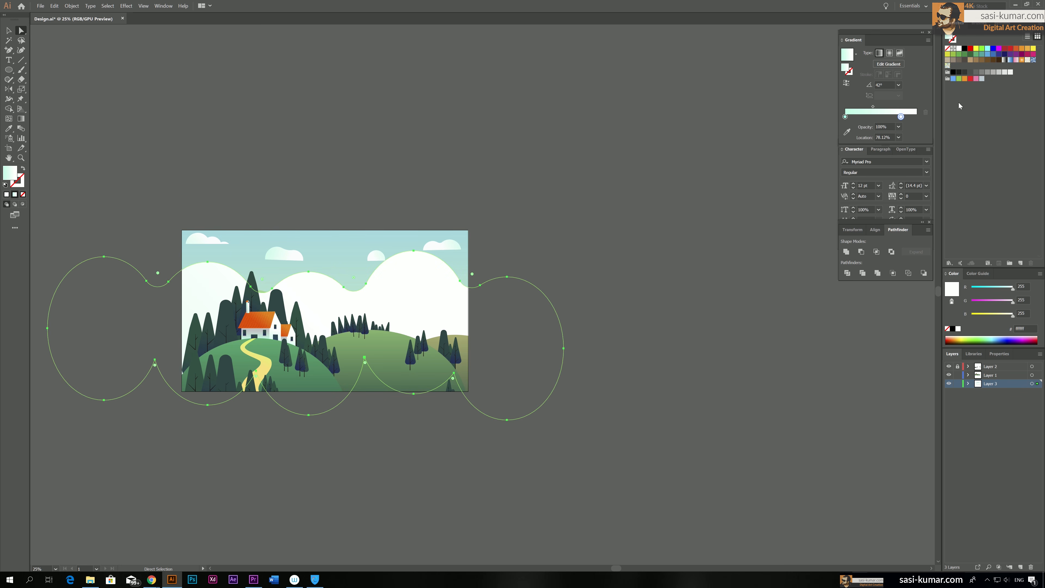
double_click(900, 117)
mouse_move(883, 152)
mouse_down()
mouse_move(887, 176)
mouse_move(879, 149)
mouse_up()
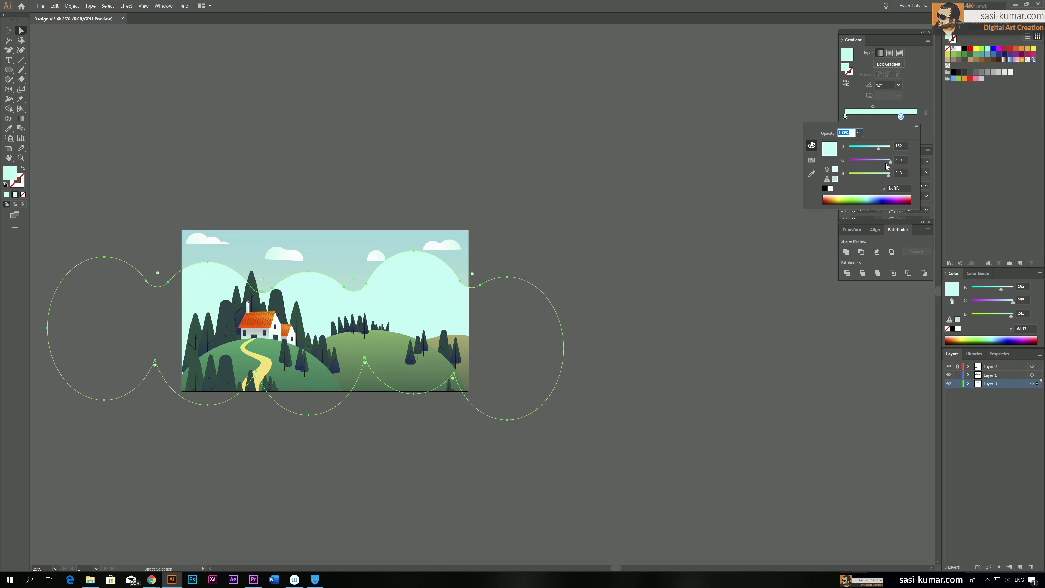
Recolour the first gradient stop of the large background cloud to aqua, RGB 60, 252, 230
click(846, 118)
click(846, 117)
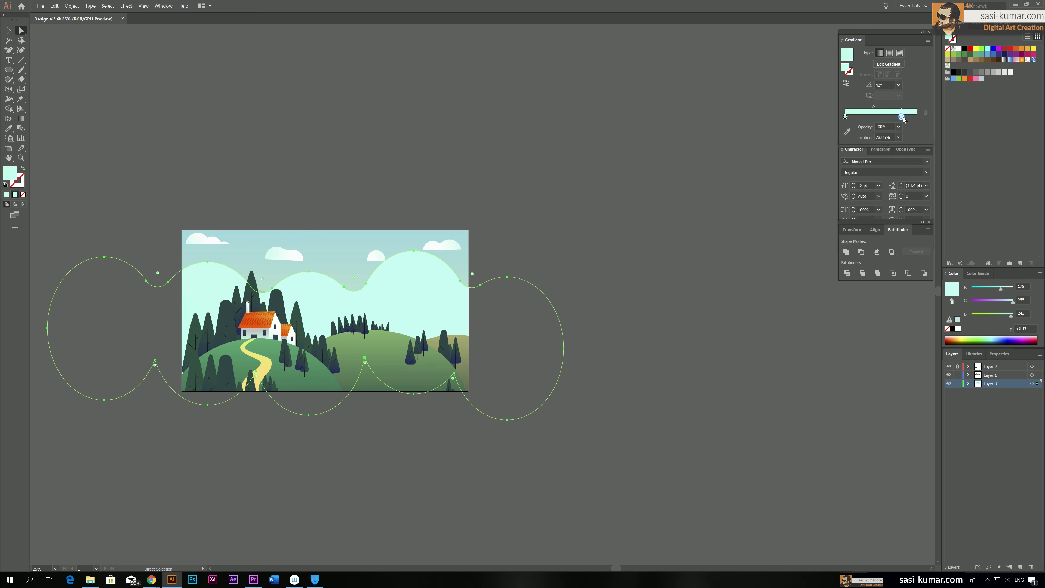
double_click(846, 117)
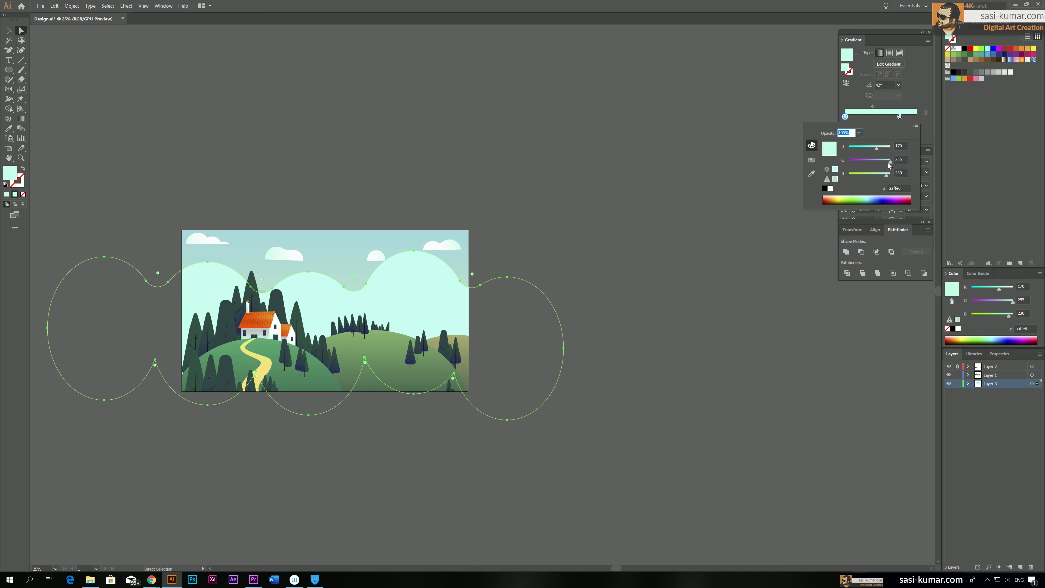
drag(876, 148, 860, 150)
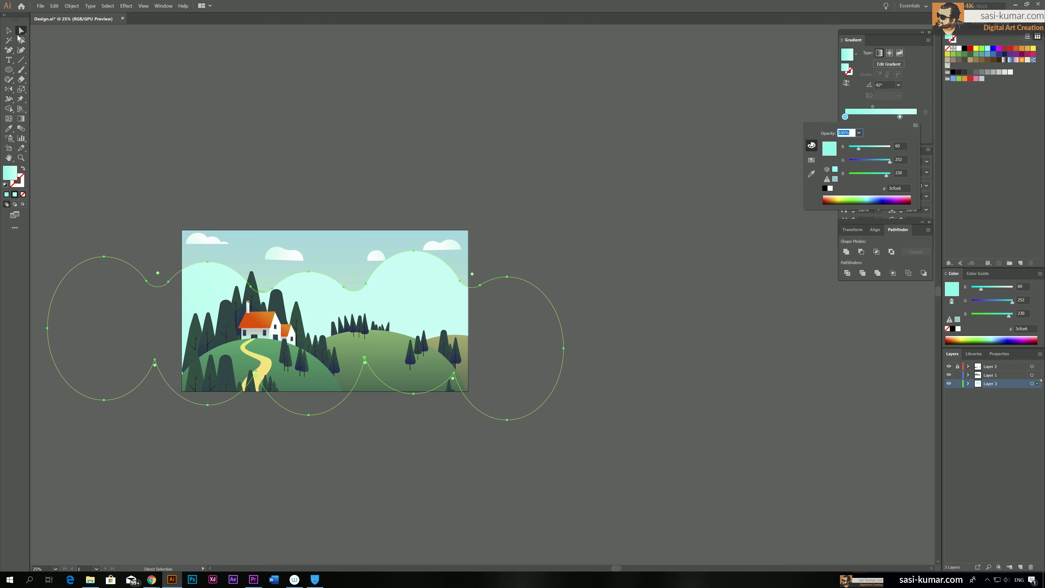
click(282, 87)
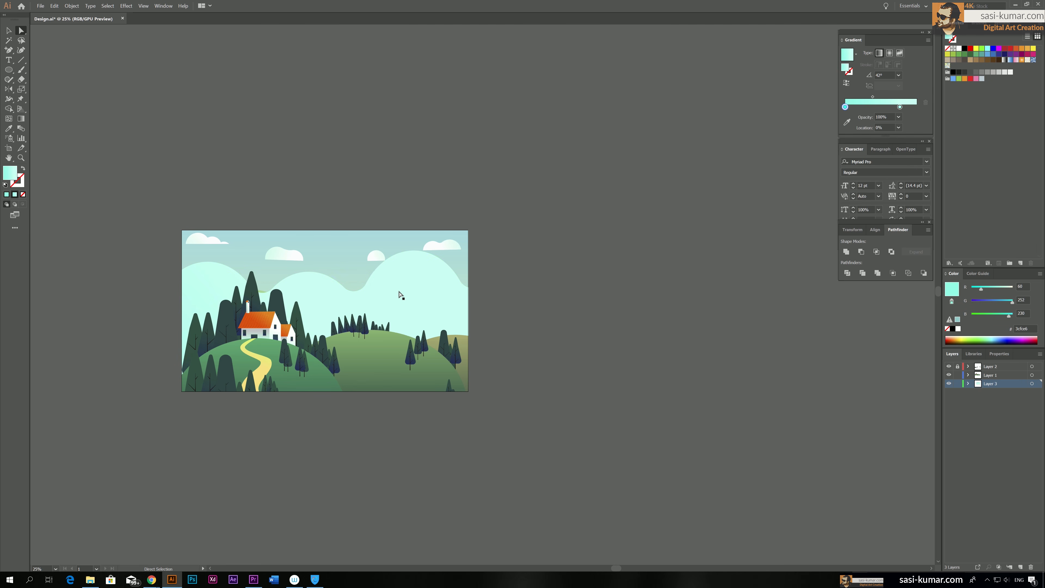
Directly select the large cloud shape inside the clipping mask and lower its opacity to 45%
click(410, 287)
click(999, 353)
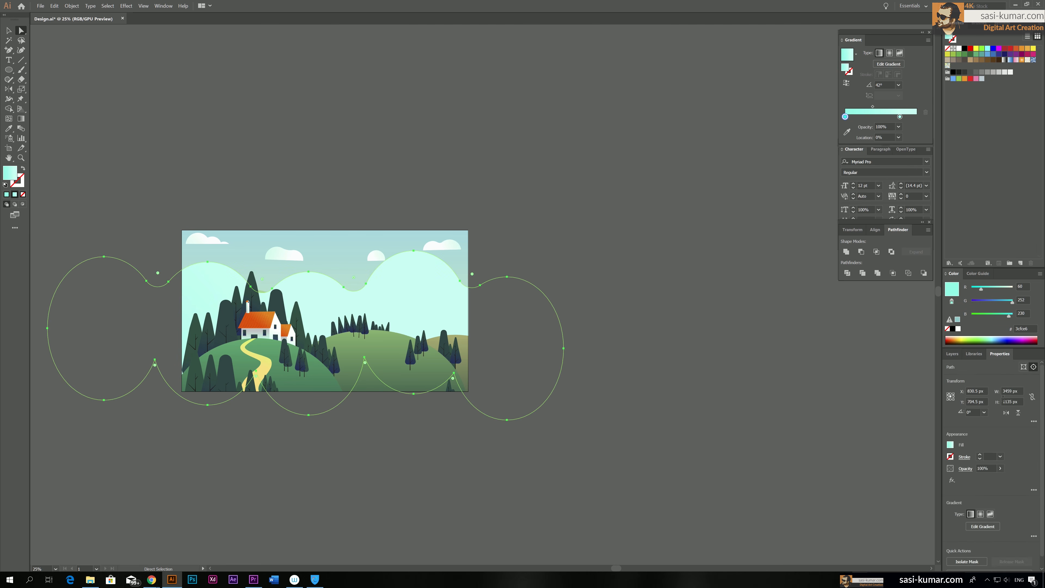
click(1000, 468)
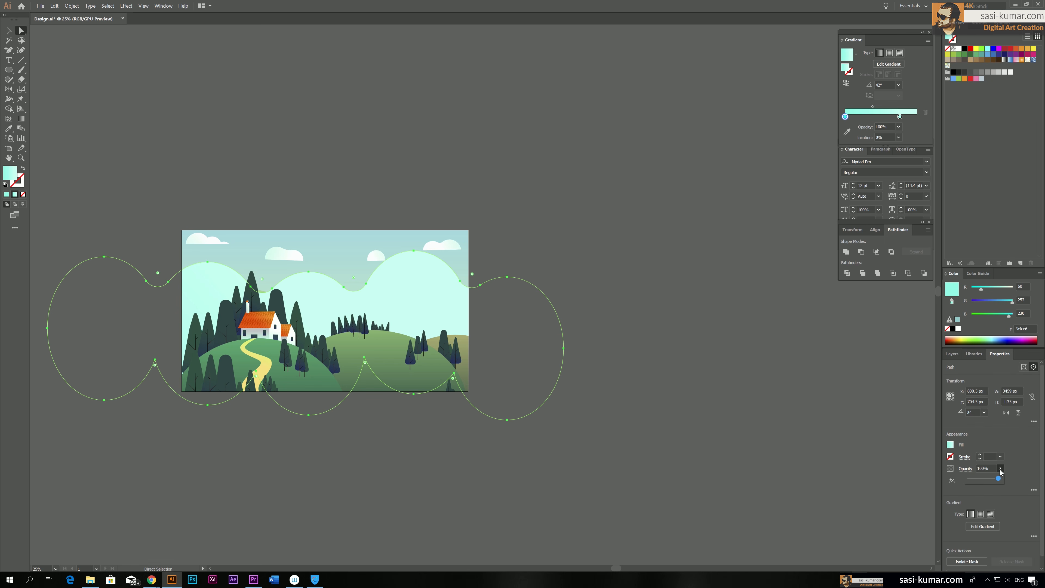
click(975, 478)
drag(978, 481, 986, 478)
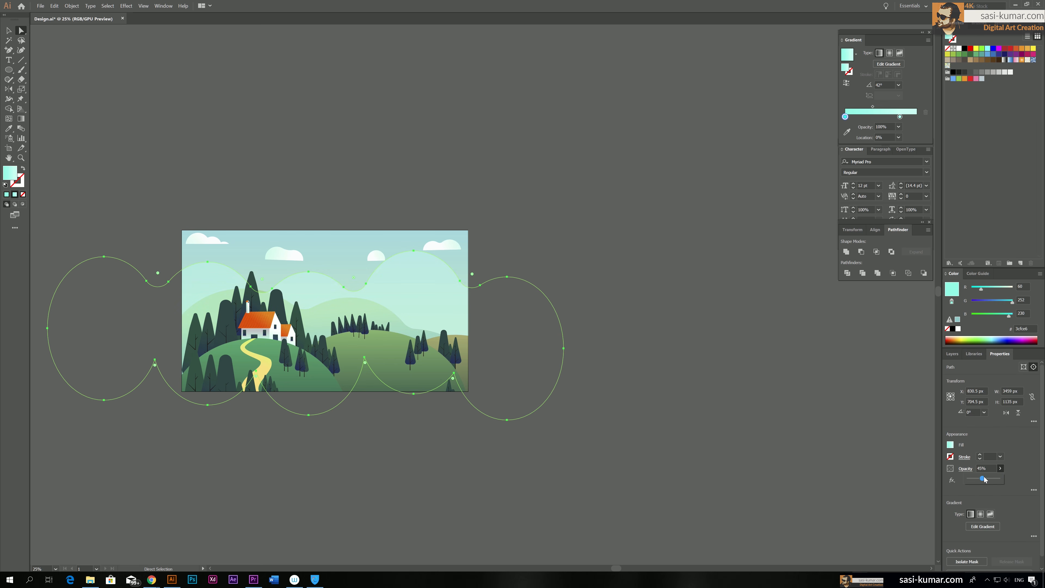
click(270, 135)
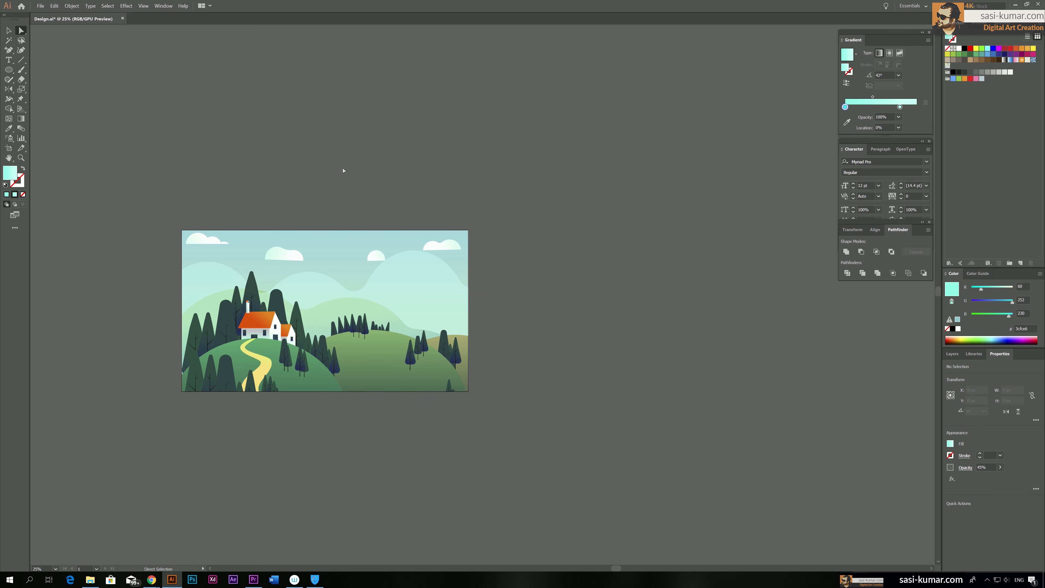
Move the small round cloud in the sky slightly to the left
drag(343, 170, 380, 160)
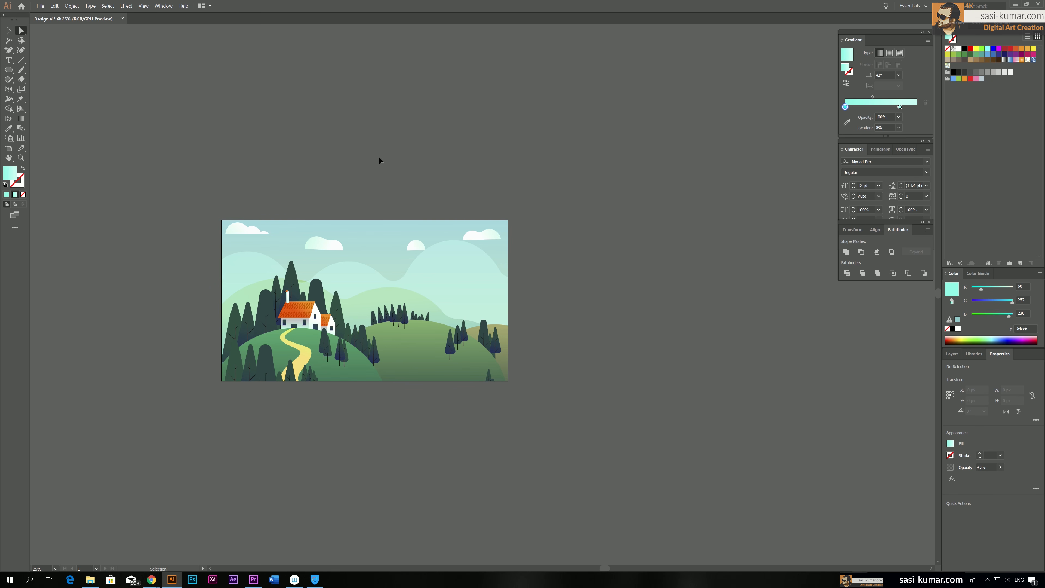
key(ctrl+plus)
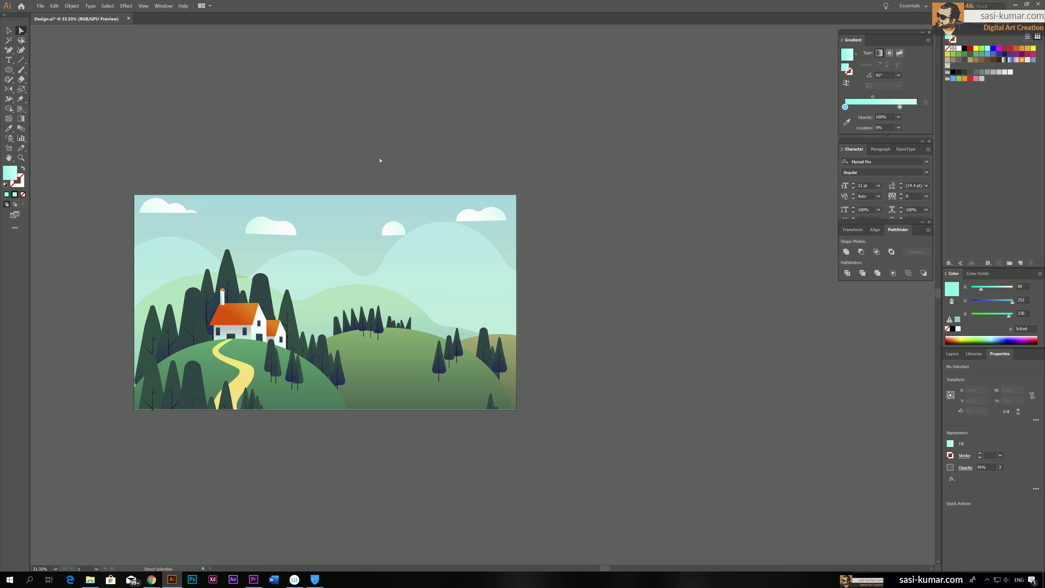
click(392, 227)
drag(395, 231, 380, 233)
drag(381, 233, 384, 234)
Select the four small clouds together and set their opacity to 50%
click(8, 30)
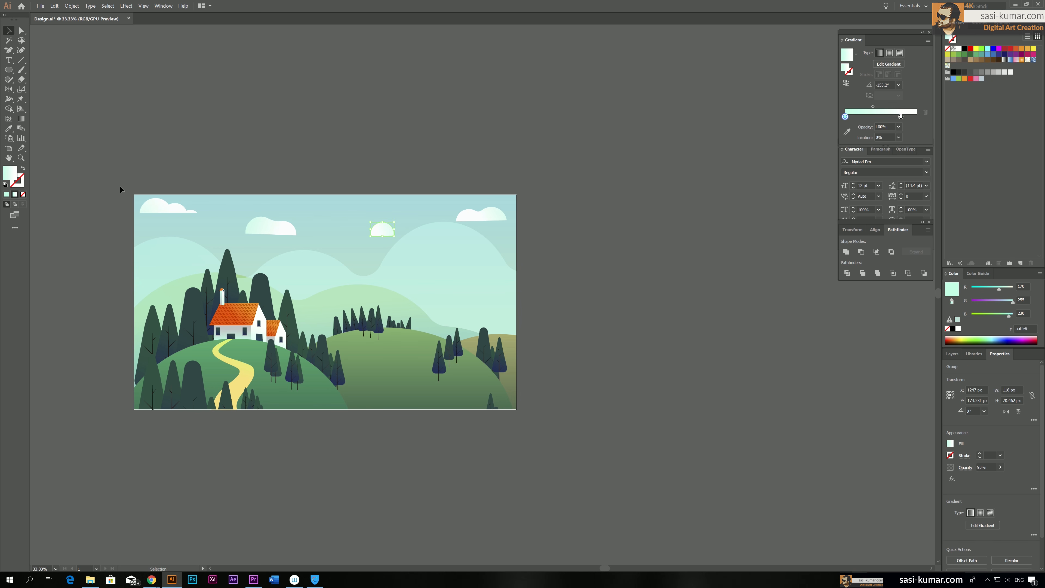
click(169, 208)
shift+click(286, 231)
shift+click(382, 231)
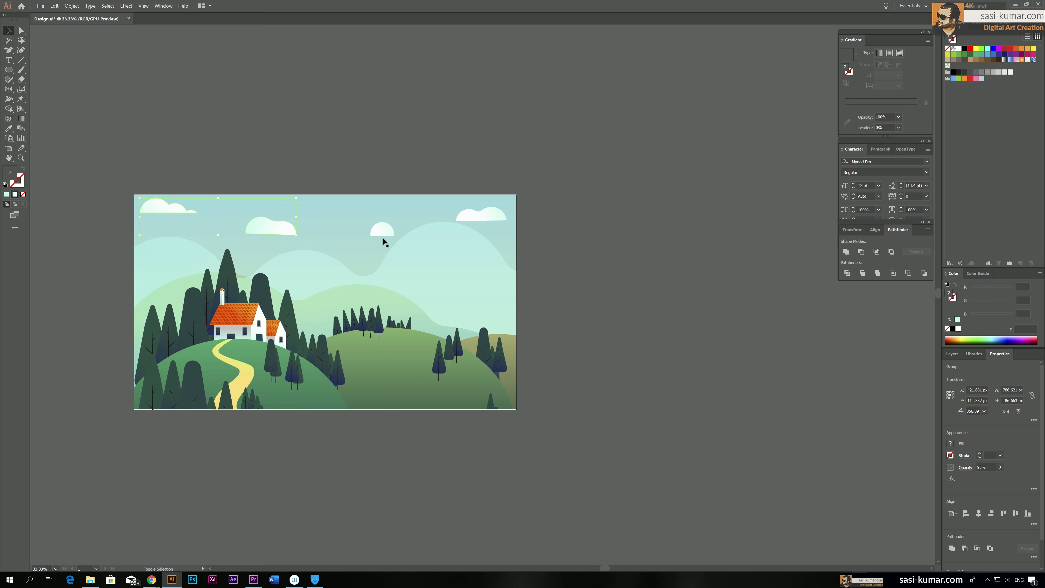
shift+click(494, 215)
click(1000, 466)
drag(1001, 477, 984, 478)
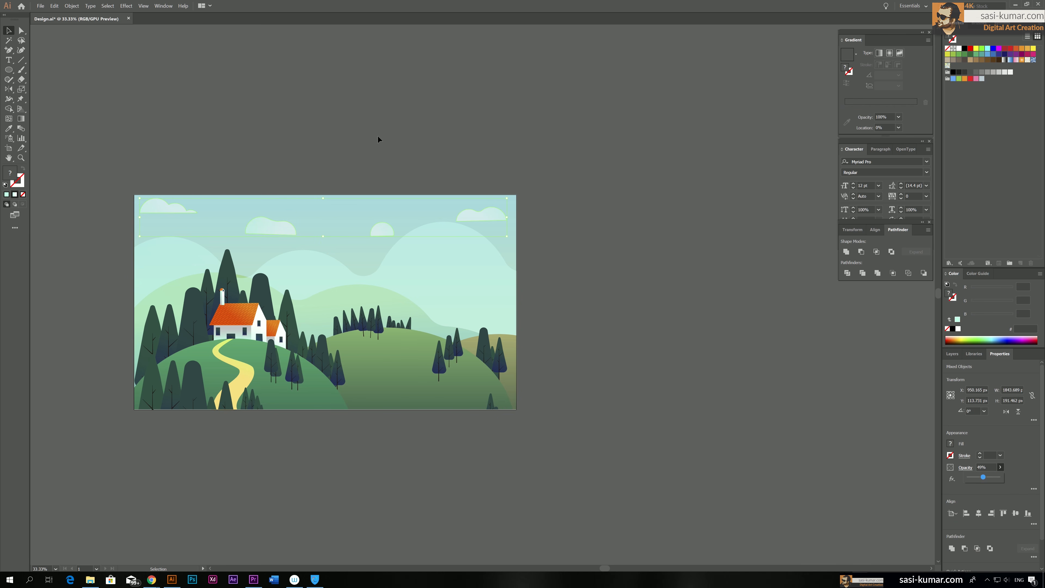
click(980, 466)
text(50)
key(Return)
click(578, 189)
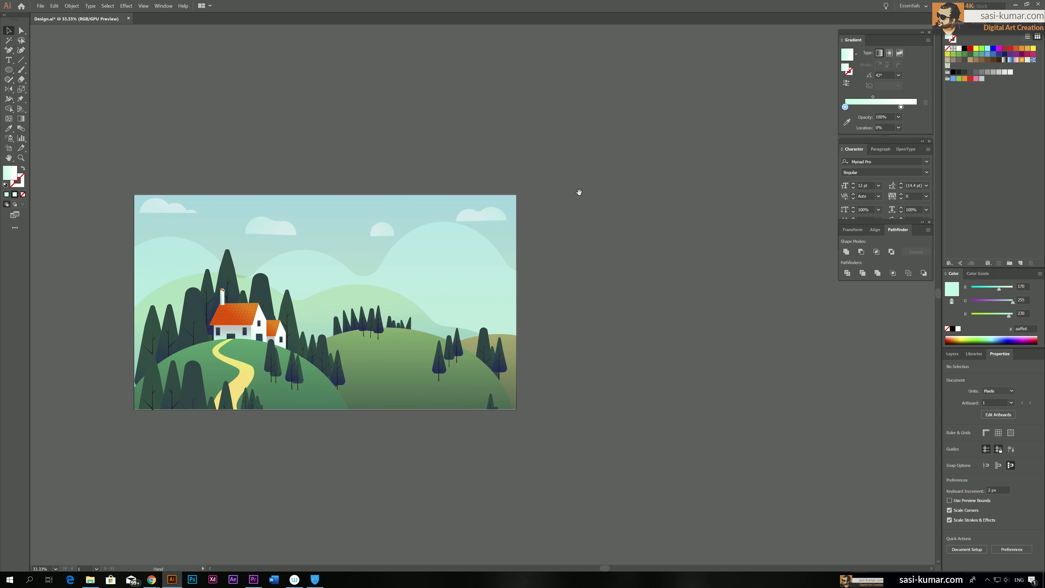
Directly select the large cloud shape and recolour its second gradient stop to aqua, RGB 110, 255, 241
drag(468, 273, 491, 258)
click(492, 258)
click(44, 43)
click(22, 30)
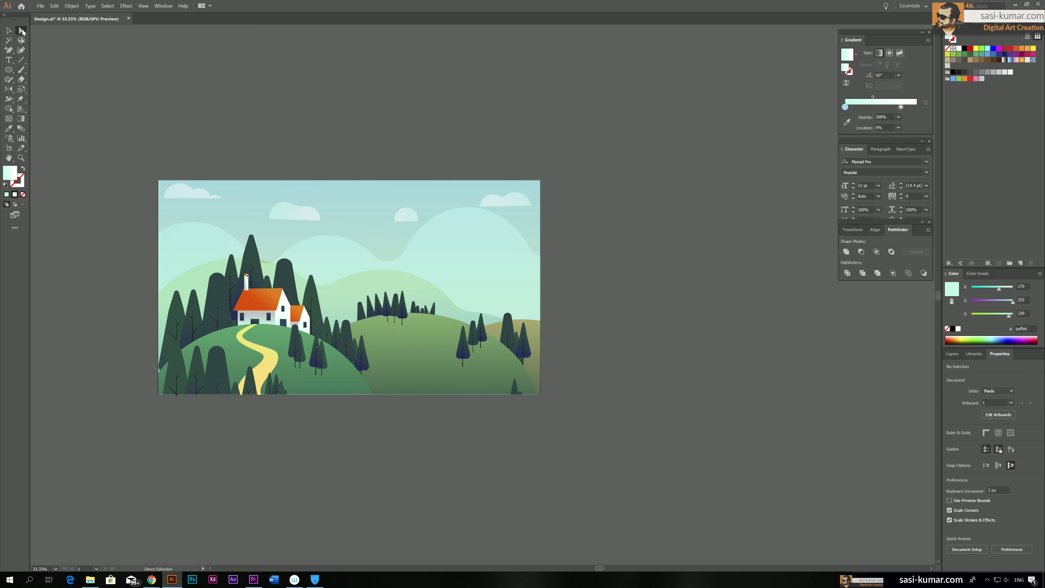
click(487, 224)
click(900, 117)
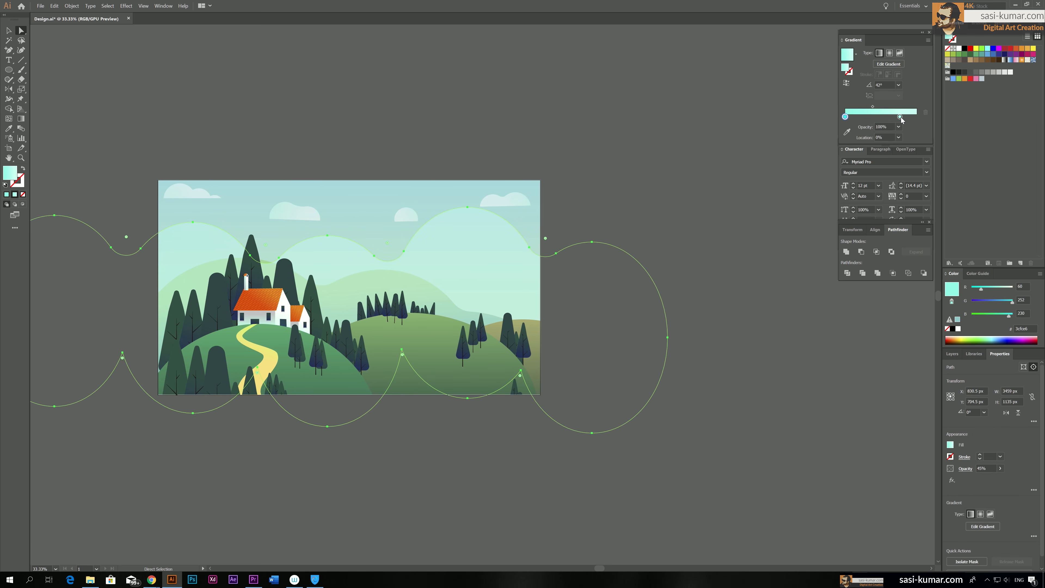
double_click(899, 117)
drag(874, 148, 890, 177)
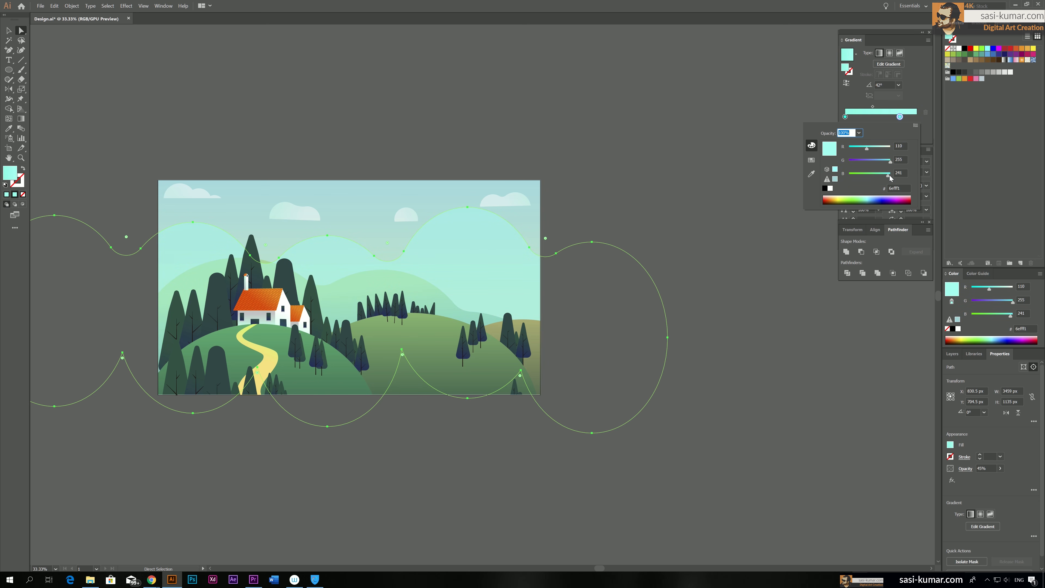
key(Escape)
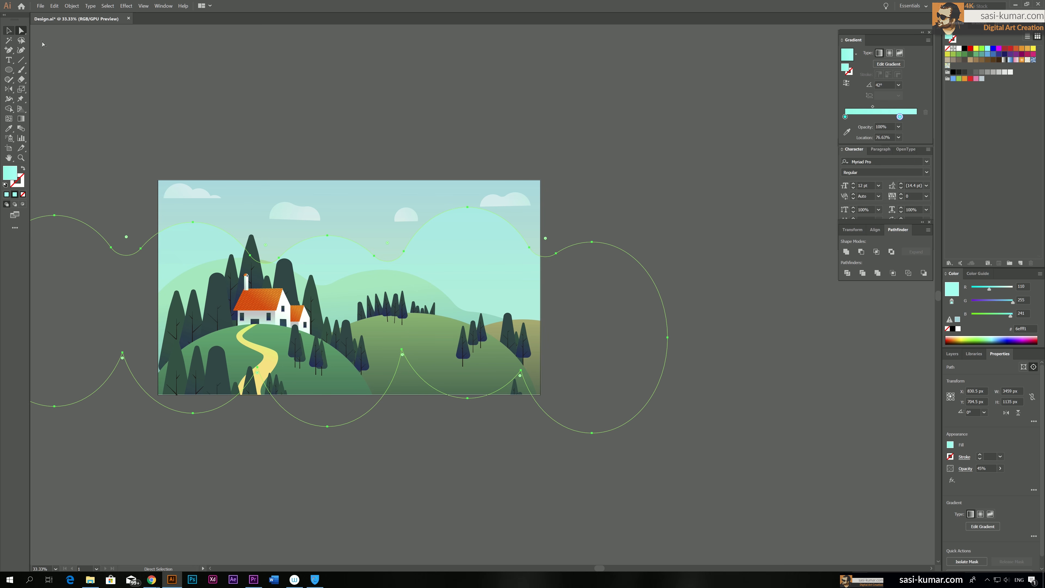
click(437, 87)
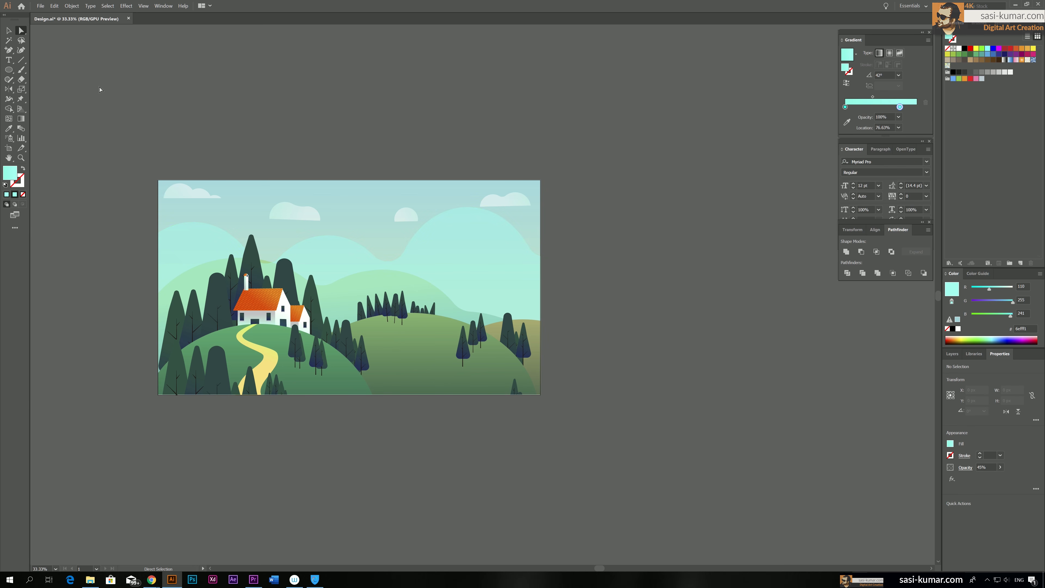
Recolour the sky rectangle's green gradient stop to RGB 174, 227, 168, and save the document
click(361, 229)
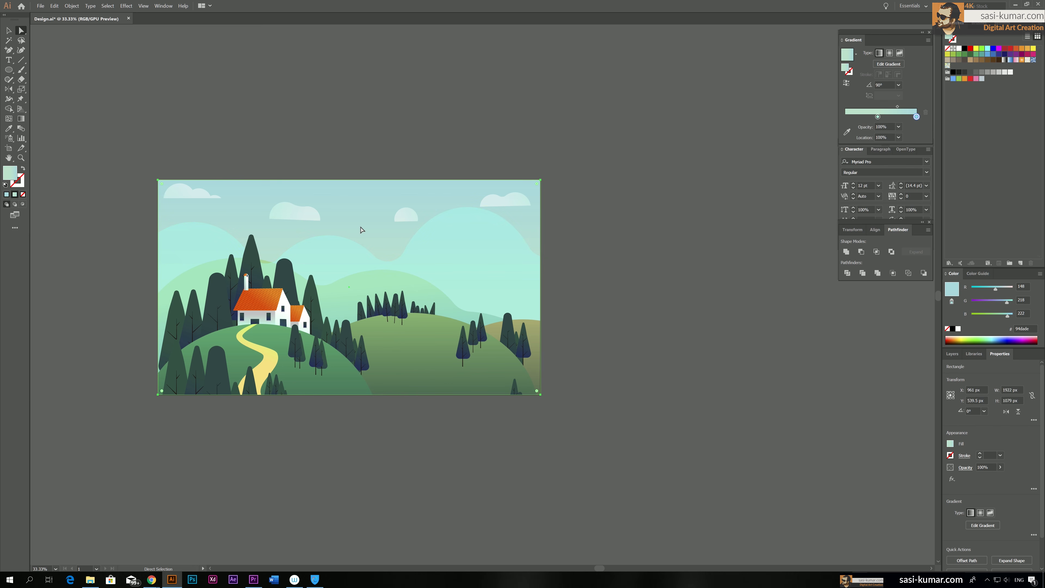
double_click(878, 117)
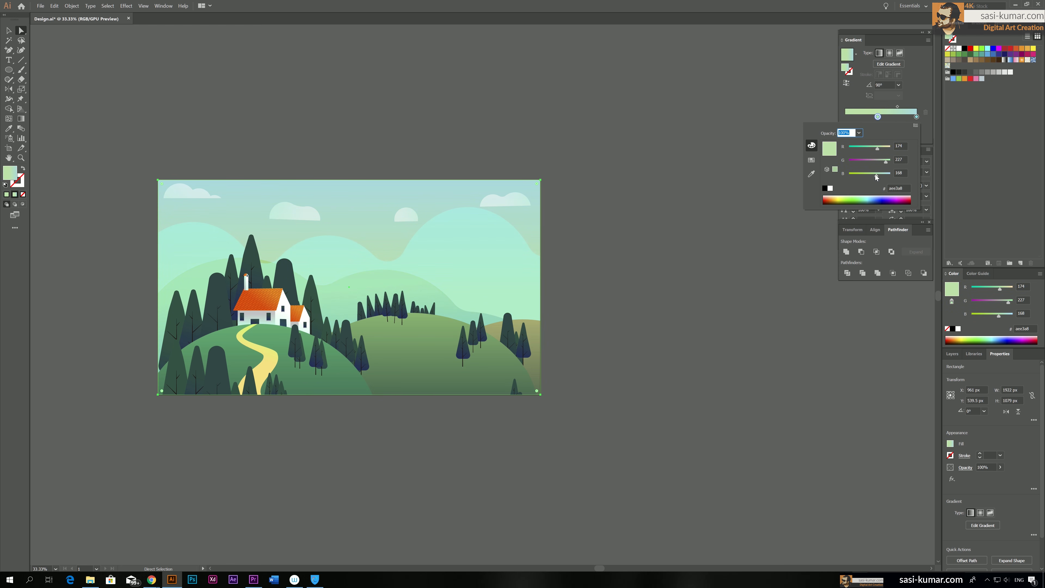
click(9, 33)
click(417, 133)
key(ctrl+s)
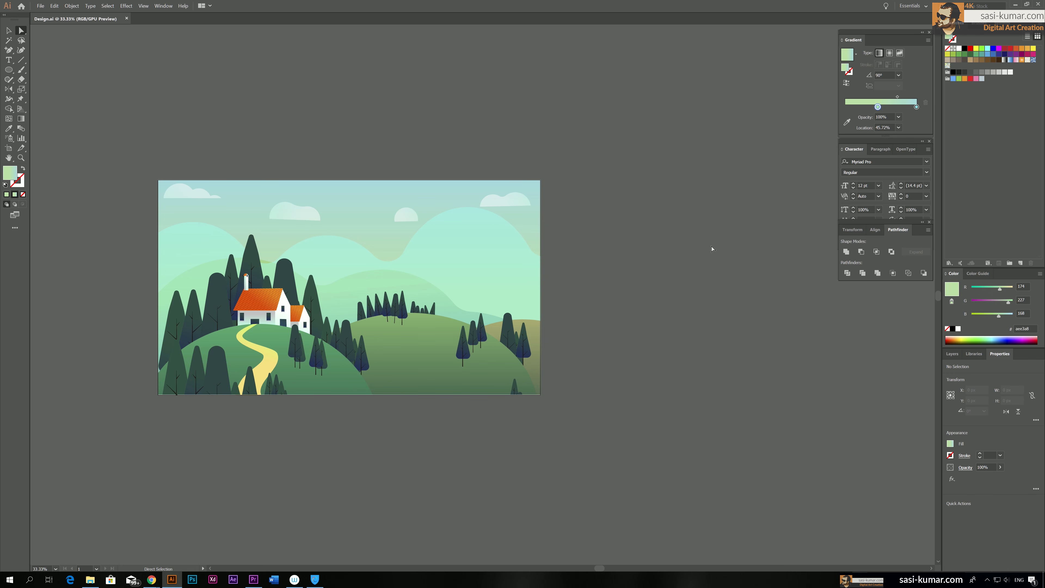
drag(622, 264, 630, 262)
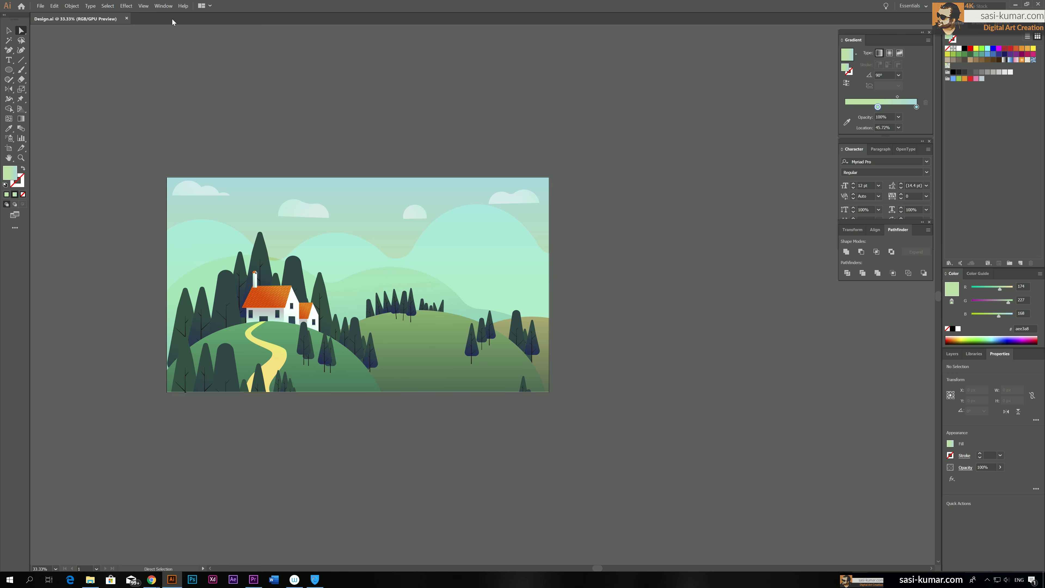
click(126, 6)
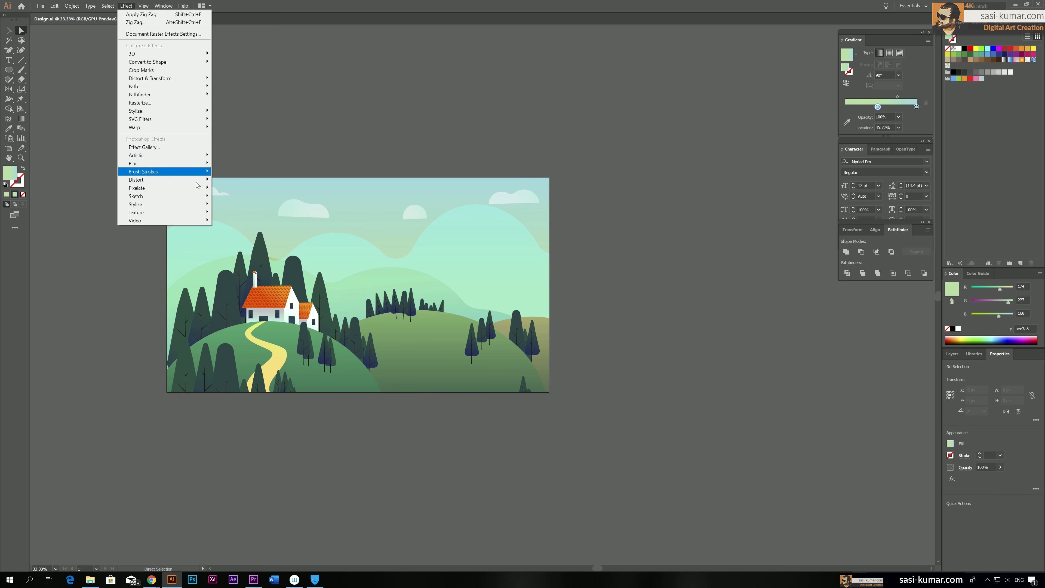
mouse_move(199, 217)
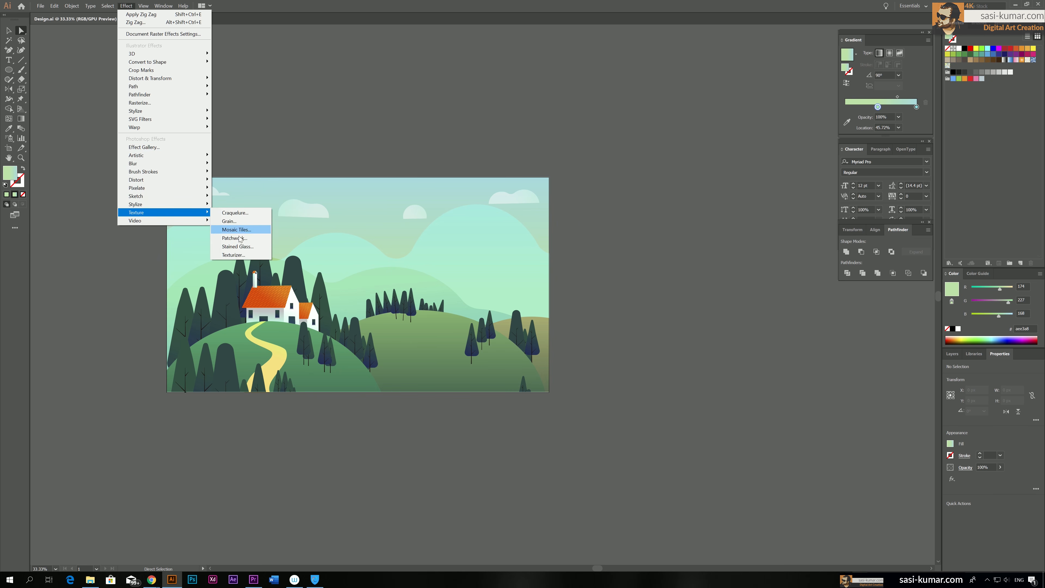
click(251, 224)
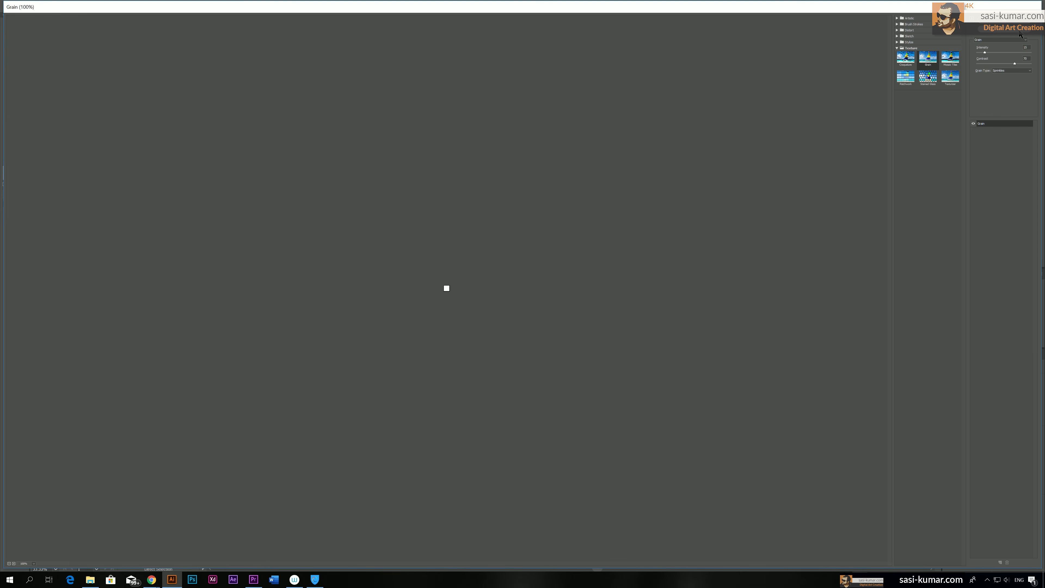
click(1021, 35)
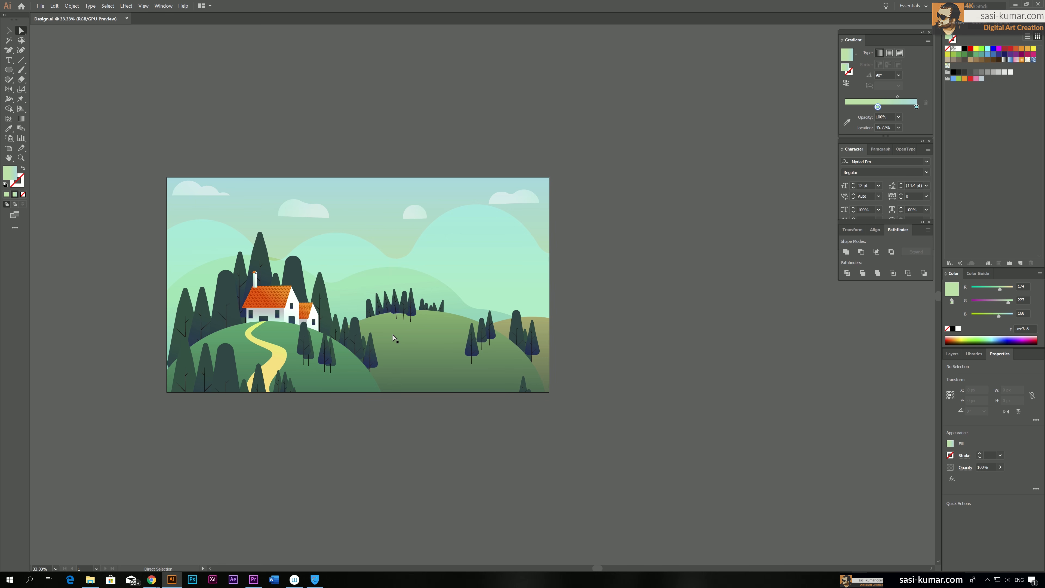
Examine the contents of Layer 1, Layer 2 and Layer 3 by toggling the visibility of each
key(v)
key(ctrl+plus)
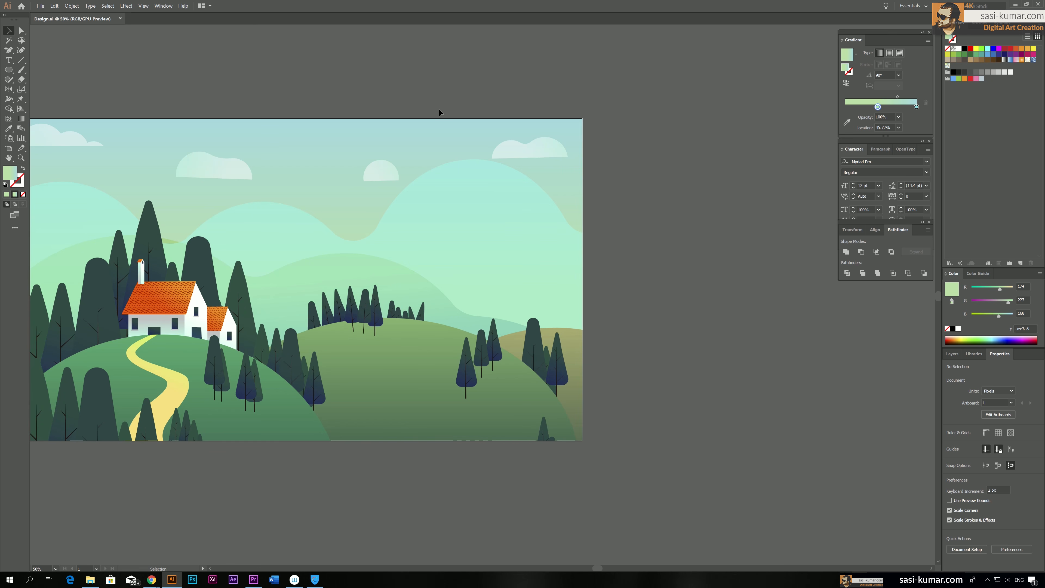
drag(439, 113, 548, 107)
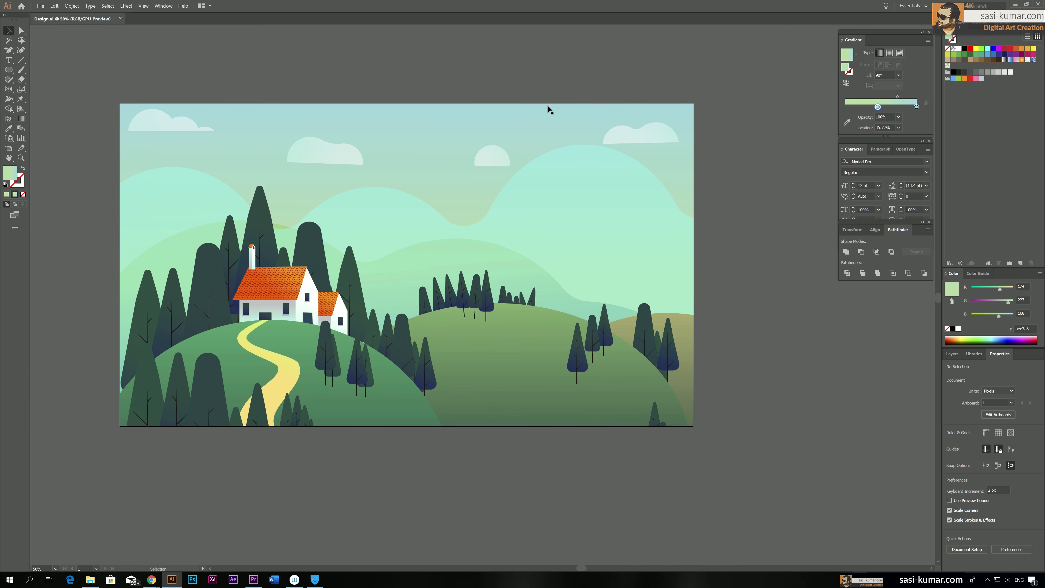
click(958, 356)
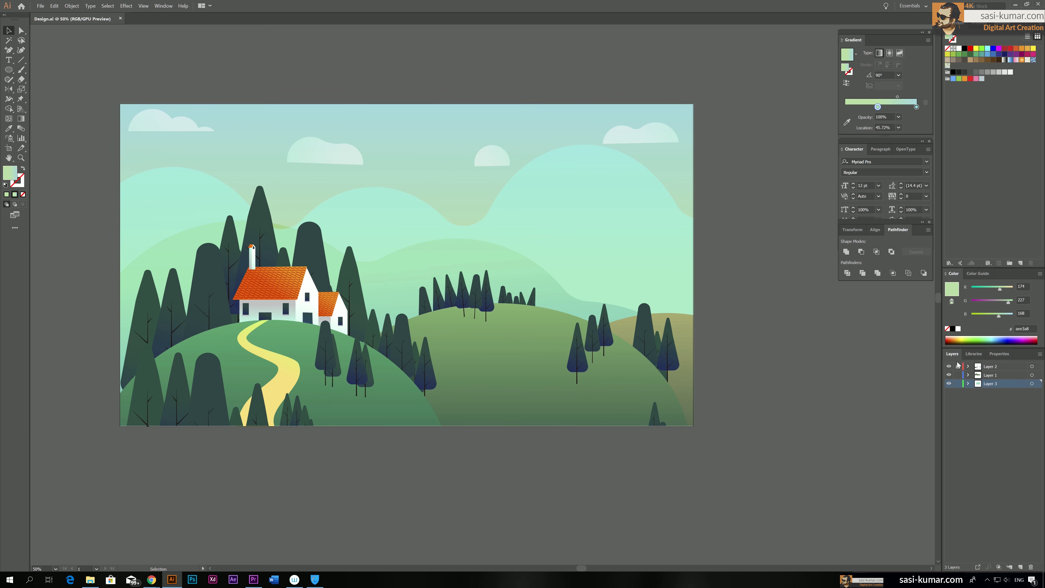
click(959, 367)
click(948, 385)
click(949, 385)
click(950, 374)
click(949, 375)
click(950, 366)
click(950, 366)
click(949, 384)
click(949, 383)
click(950, 383)
click(949, 383)
Rename Layer 3 as bg
double_click(999, 383)
text(bg)
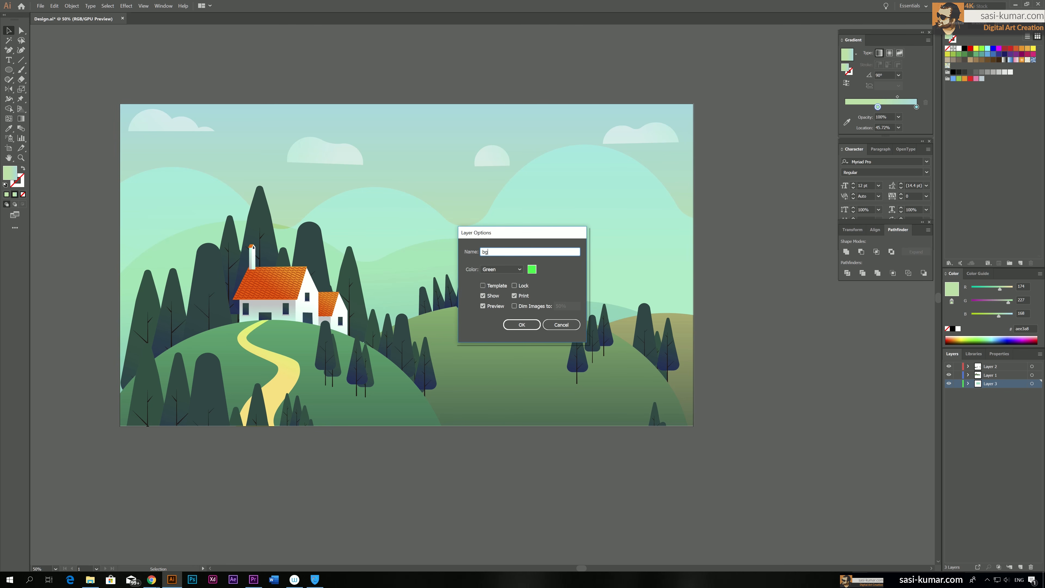
key(Return)
Check the contents of Layer 1 by toggling its visibility, and add a new empty layer directly above it
click(995, 375)
click(949, 375)
click(948, 375)
click(948, 375)
click(948, 375)
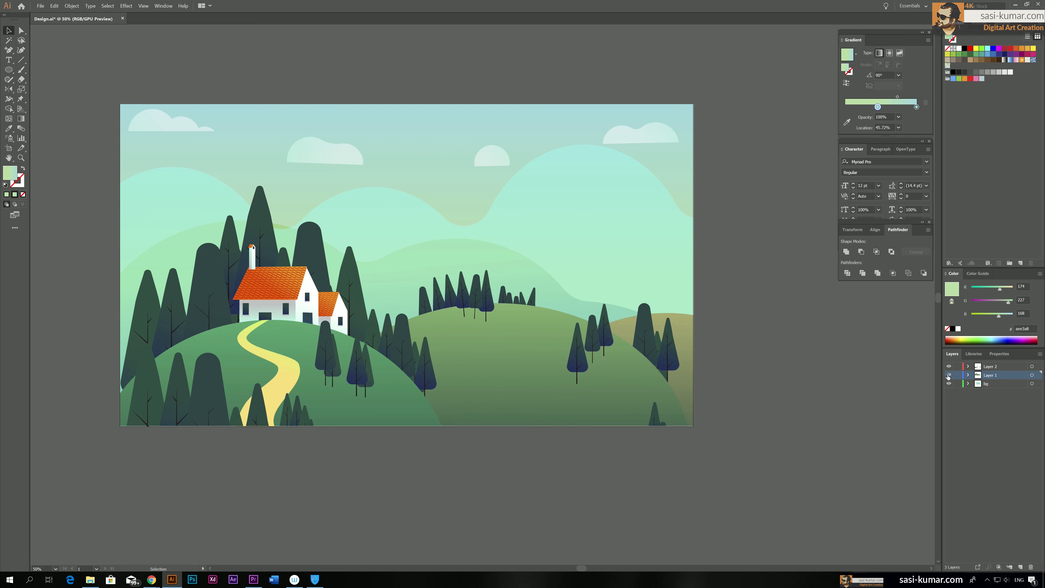
click(948, 375)
click(948, 375)
click(1021, 567)
Check which objects are grouped in the artwork, hide Layer 2 and Layer 4, and lock the bg layer
click(181, 311)
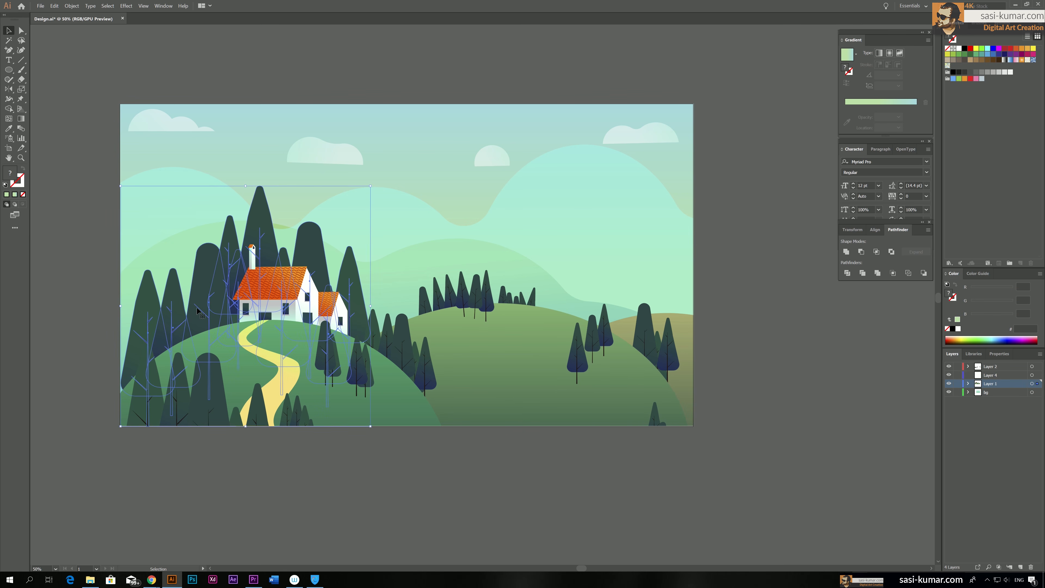
shift+click(473, 308)
click(441, 270)
click(541, 479)
click(205, 310)
click(584, 531)
drag(949, 366, 949, 375)
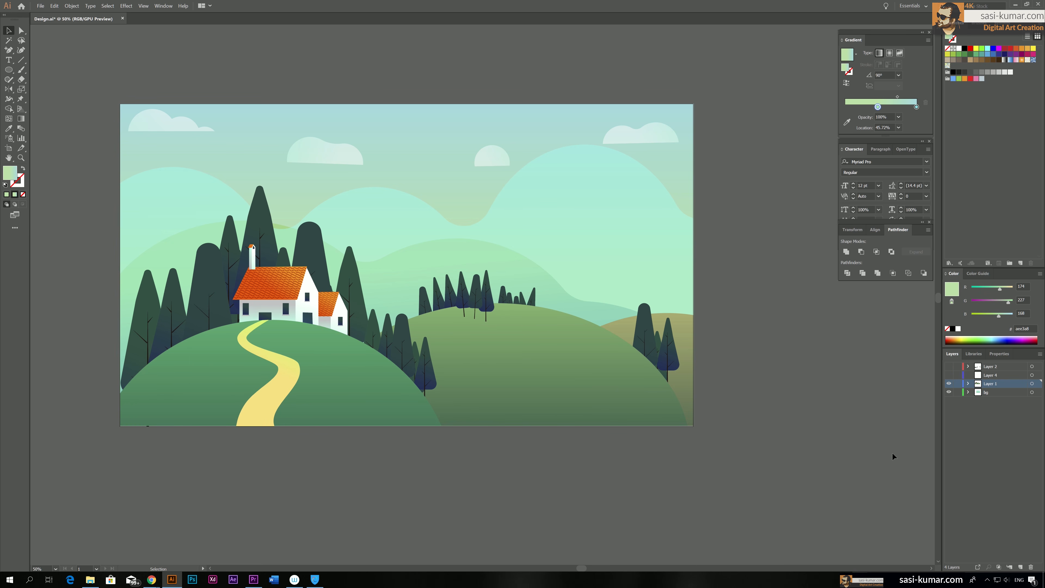
click(959, 391)
Move all of Layer 1's artwork into Layer 4 and make Layer 4 visible
click(1041, 383)
drag(1040, 383, 1039, 376)
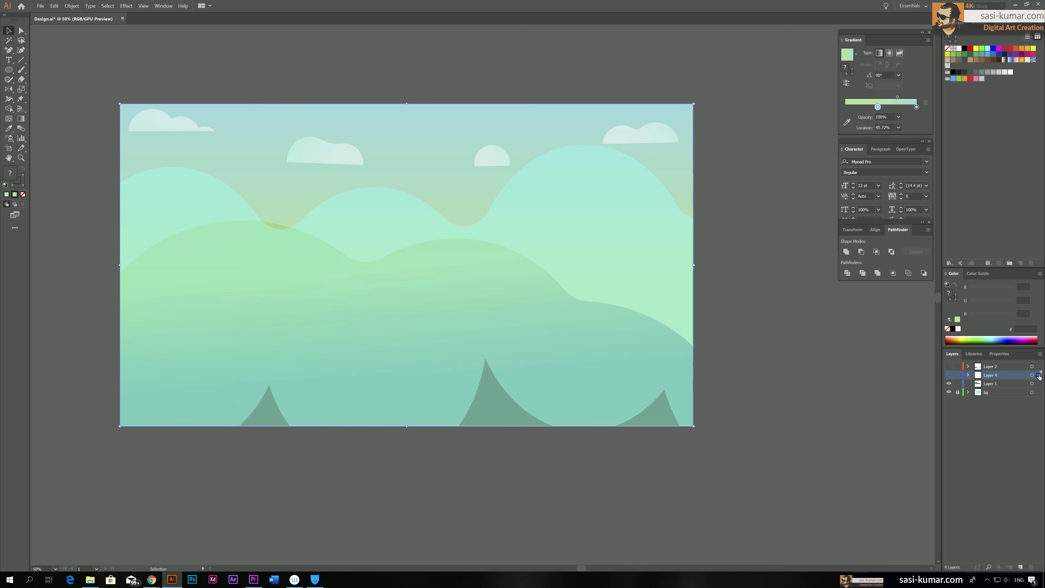
click(949, 375)
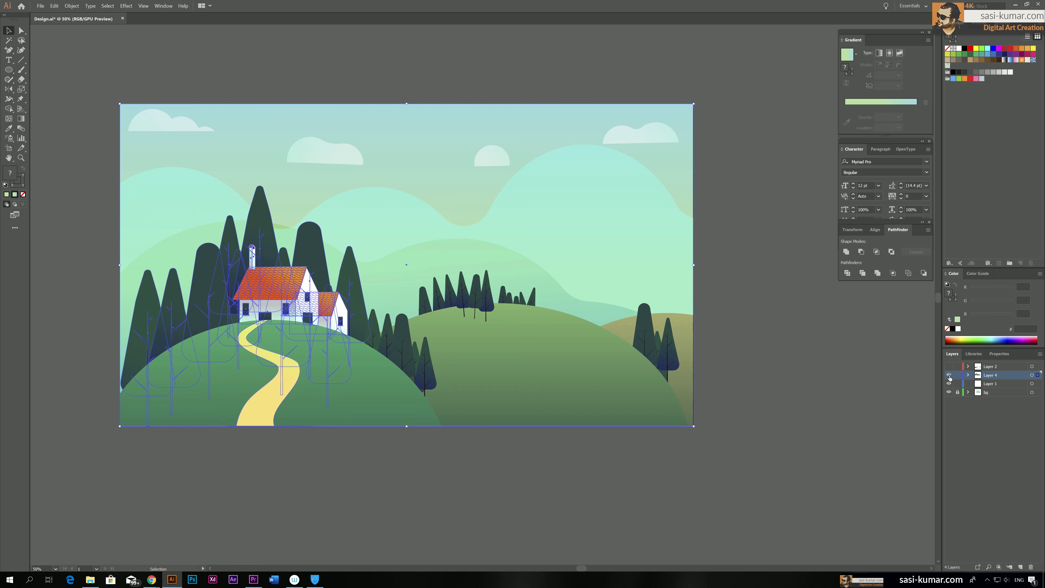
Select the group of tall trees behind the house, move it back to Layer 1, and show Layer 2 again
click(696, 447)
click(253, 234)
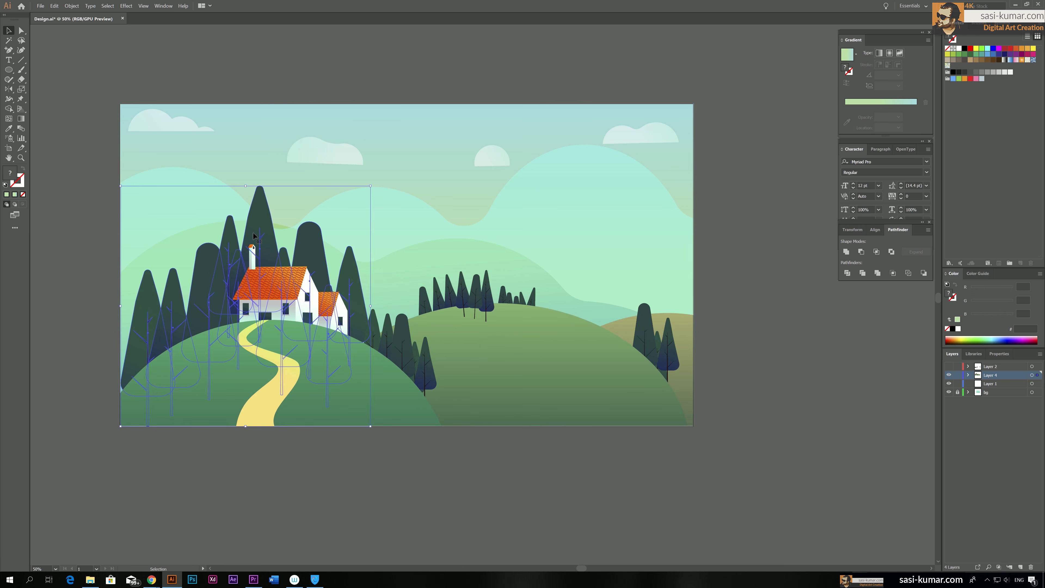
shift+click(421, 427)
click(314, 260)
drag(1037, 375, 1037, 384)
click(737, 496)
click(949, 366)
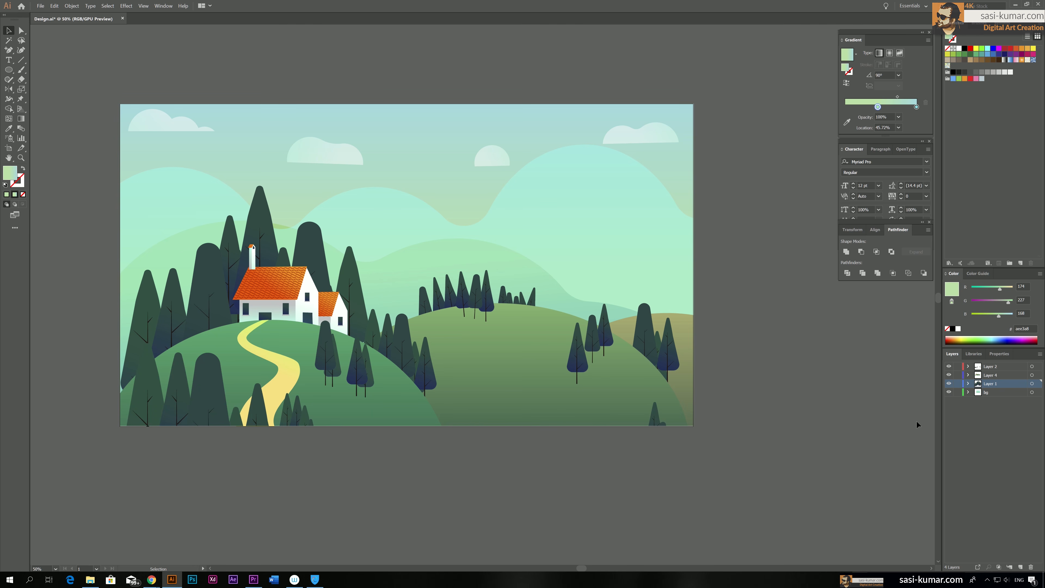
Check the bg layer and Layer 1 by toggling their visibility, and rename Layer 1 as trees BH
click(949, 392)
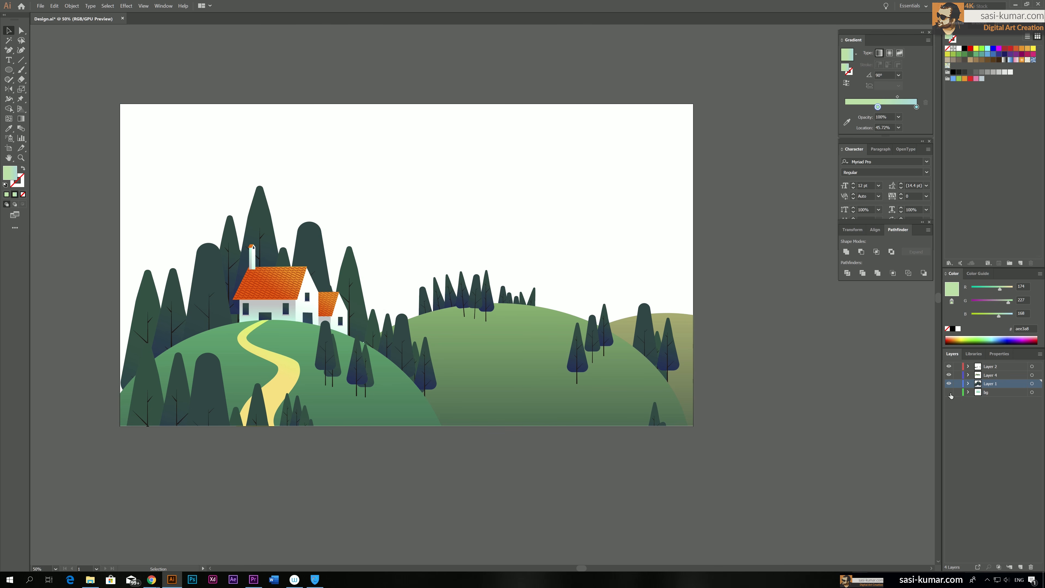
click(949, 392)
click(949, 383)
click(950, 384)
click(949, 383)
click(949, 383)
double_click(995, 384)
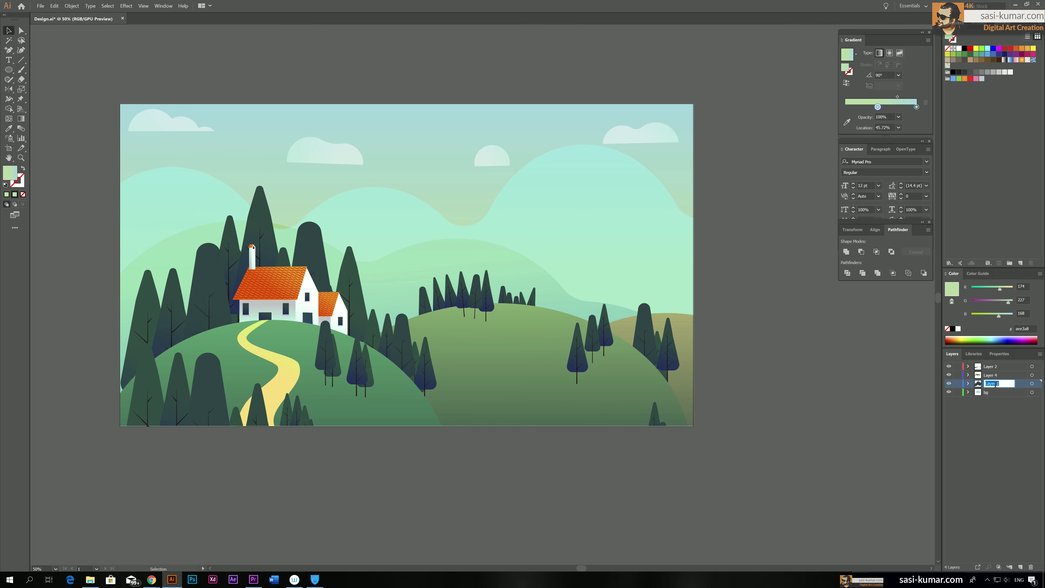
text(trees BH)
key(Return)
Check the contents of Layer 4 by toggling its visibility and rename it as Home
click(1009, 375)
click(948, 375)
click(949, 375)
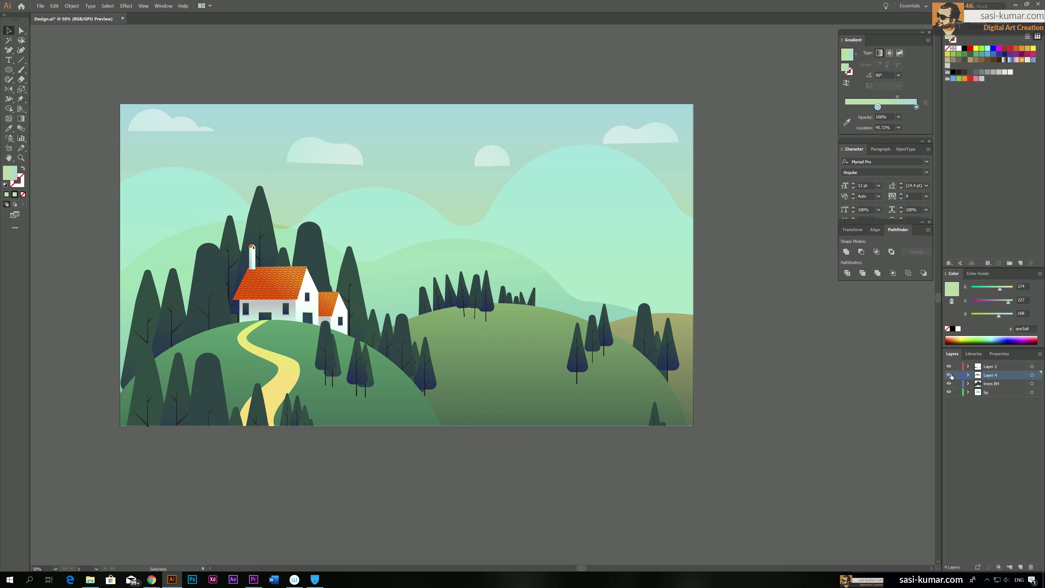
double_click(990, 375)
text(Home)
click(1001, 409)
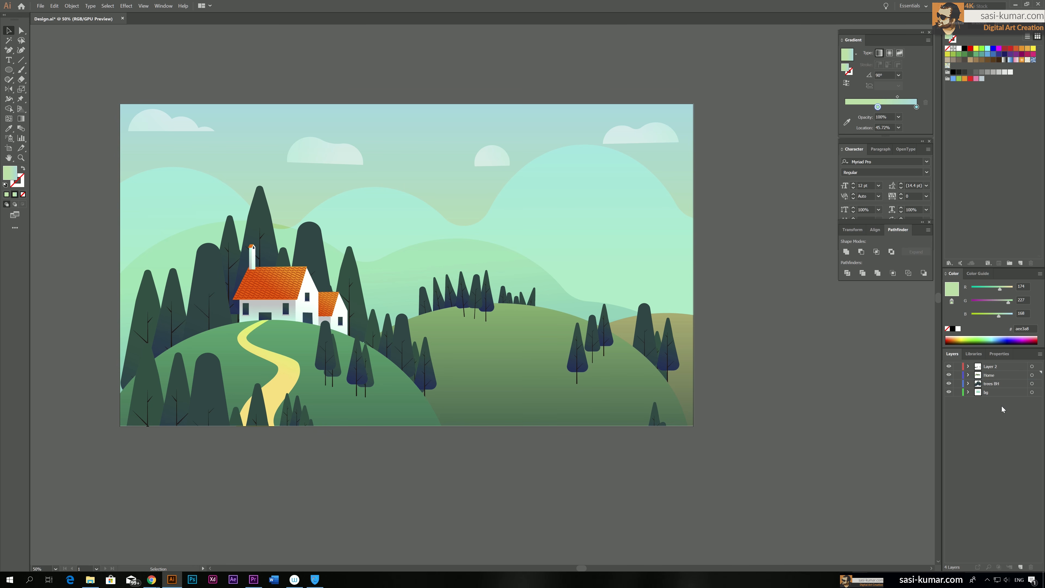
Check the contents of Layer 2 by toggling its visibility and rename it as Front Trees
click(996, 369)
click(949, 367)
click(948, 367)
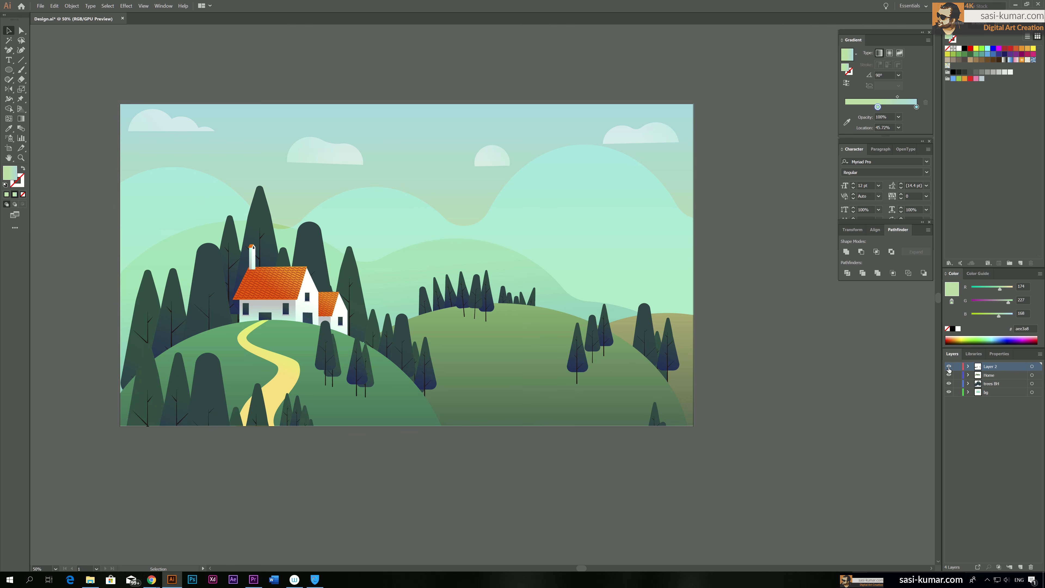
double_click(991, 367)
text(front Trees)
click(983, 473)
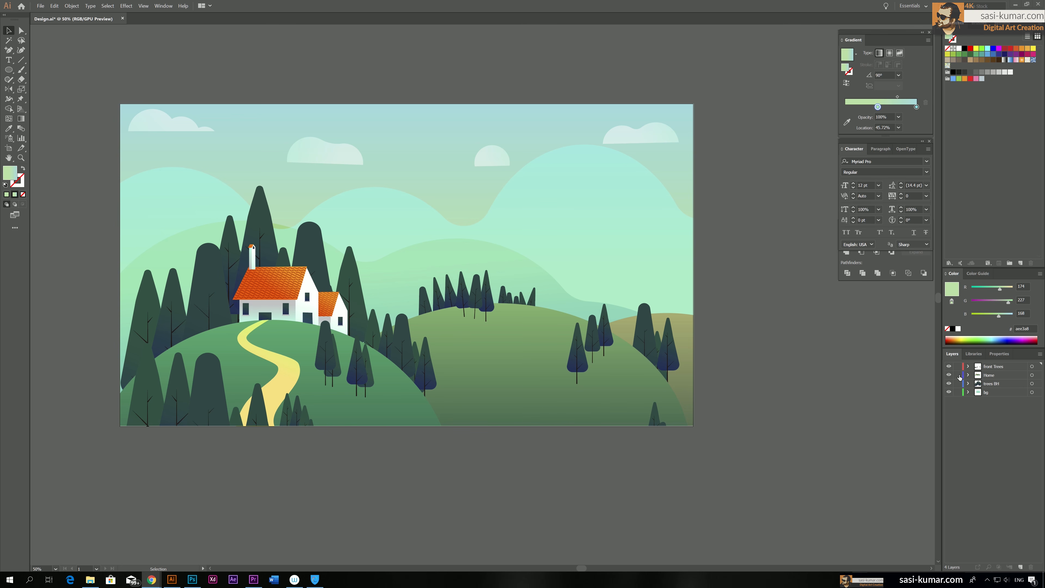
Review the artwork on the Front Trees and Home layers by toggling their visibility
click(949, 367)
click(949, 367)
click(950, 376)
click(949, 376)
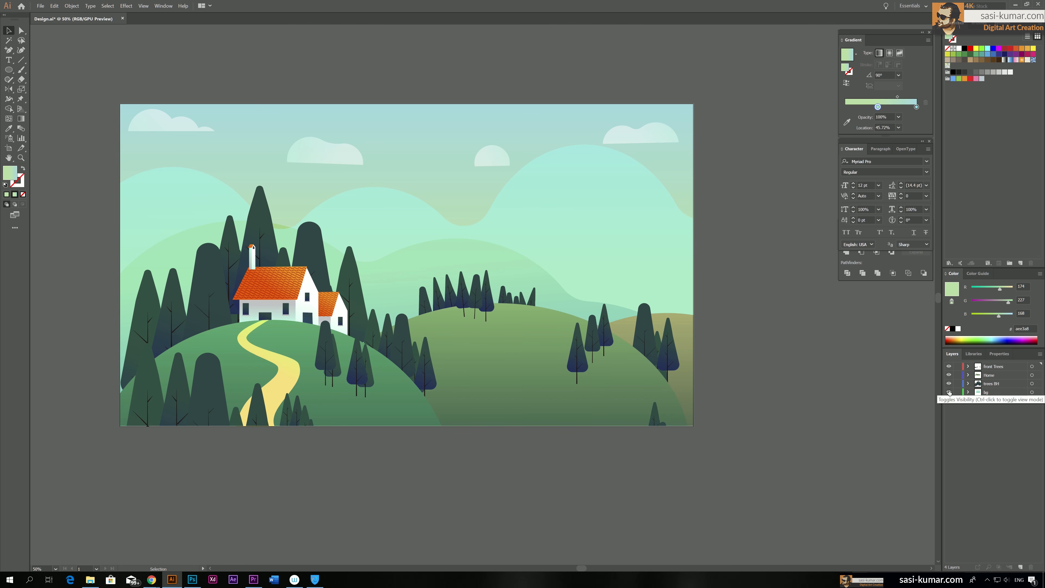
click(950, 376)
click(949, 375)
click(950, 375)
click(949, 376)
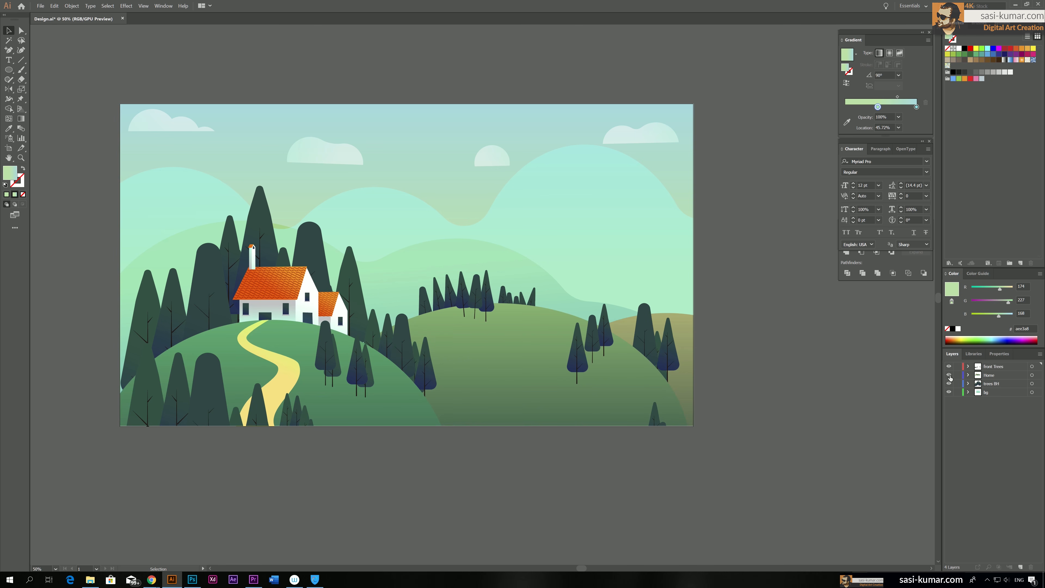
Hide the trees BH, bg and Front Trees layers, and make Home the active layer
drag(949, 384, 950, 392)
click(949, 366)
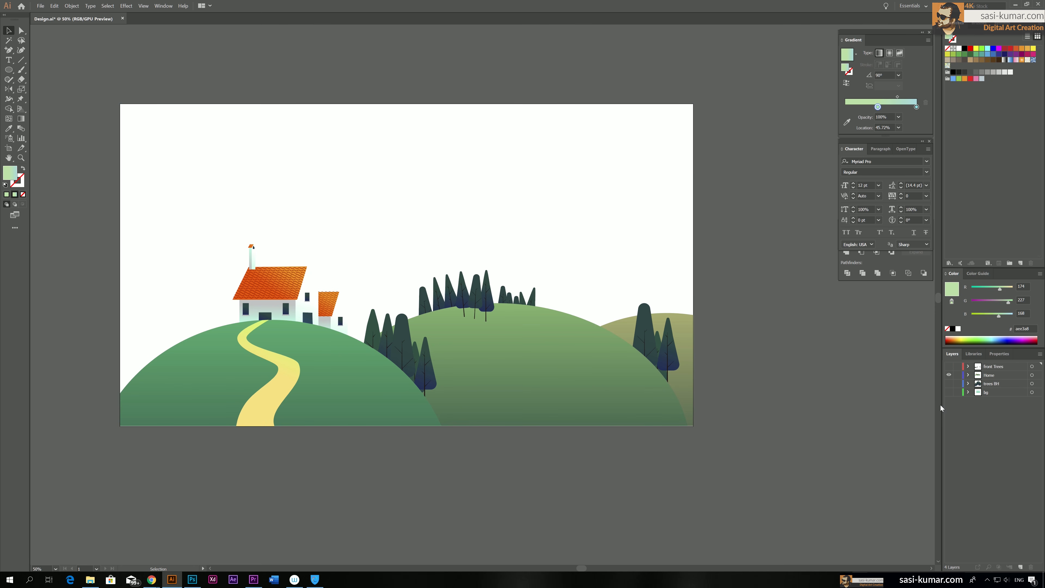
key(ctrl+minus)
drag(660, 340, 622, 325)
click(998, 375)
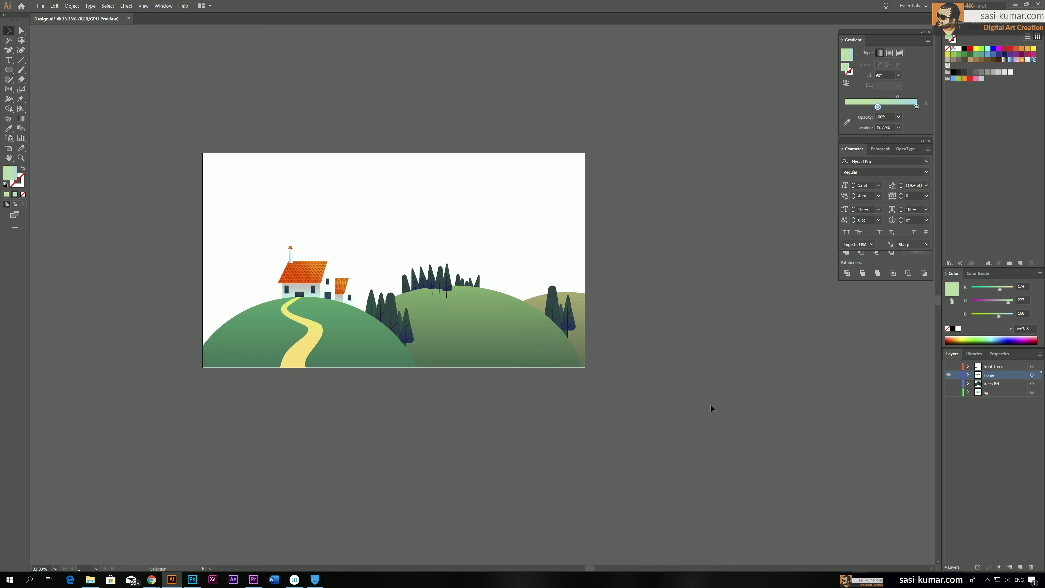
Select all the Home artwork and place a duplicate of it on the canvas beside the artboard
drag(190, 204, 190, 204)
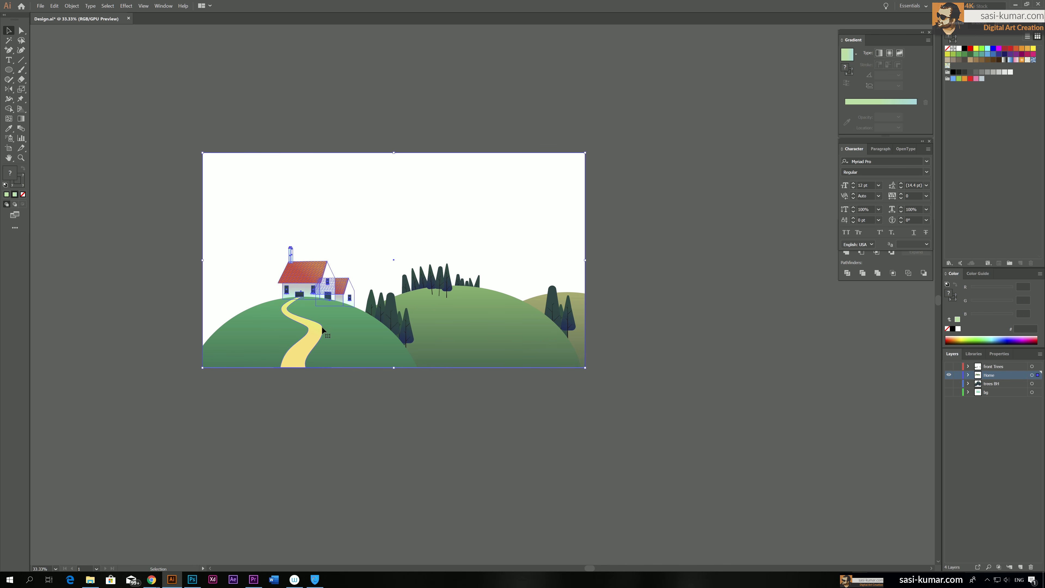
drag(321, 328, 721, 332)
scroll(640, 430, right, 5)
scroll(640, 429, up, 1)
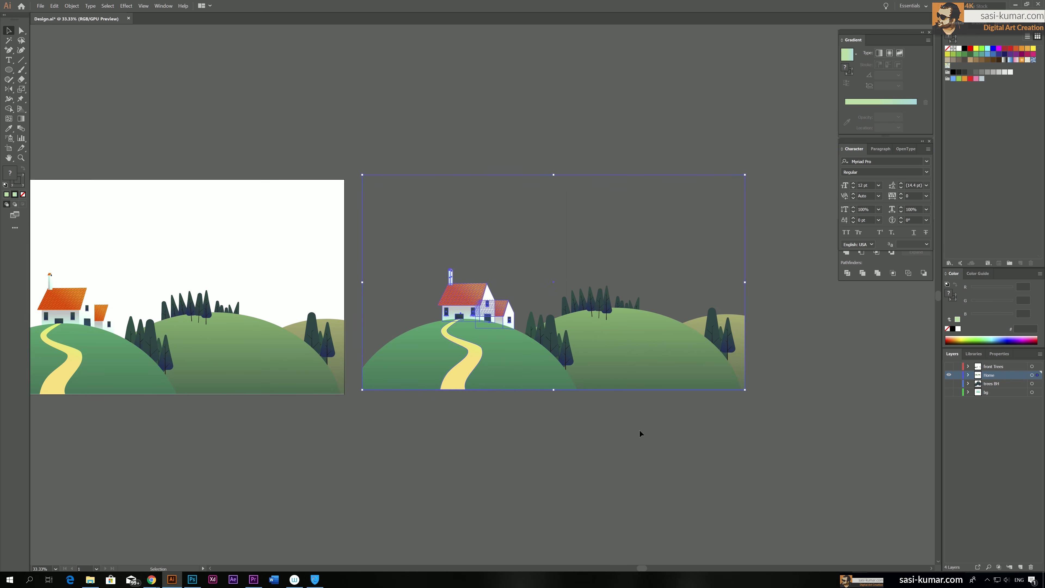
Select the whole duplicated house-and-hills artwork and apply the Merge pathfinder to it
click(755, 447)
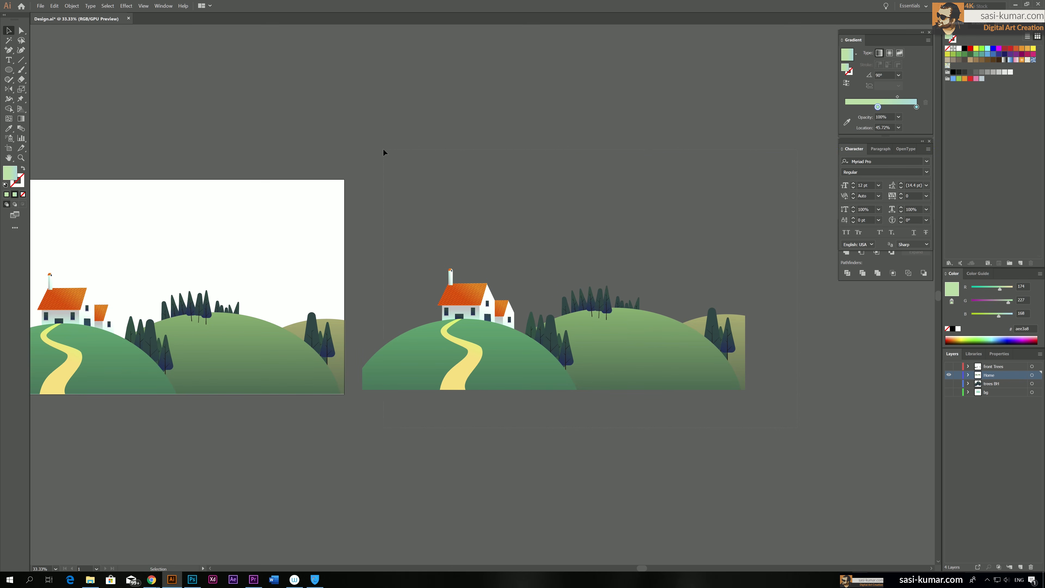
drag(383, 149, 382, 148)
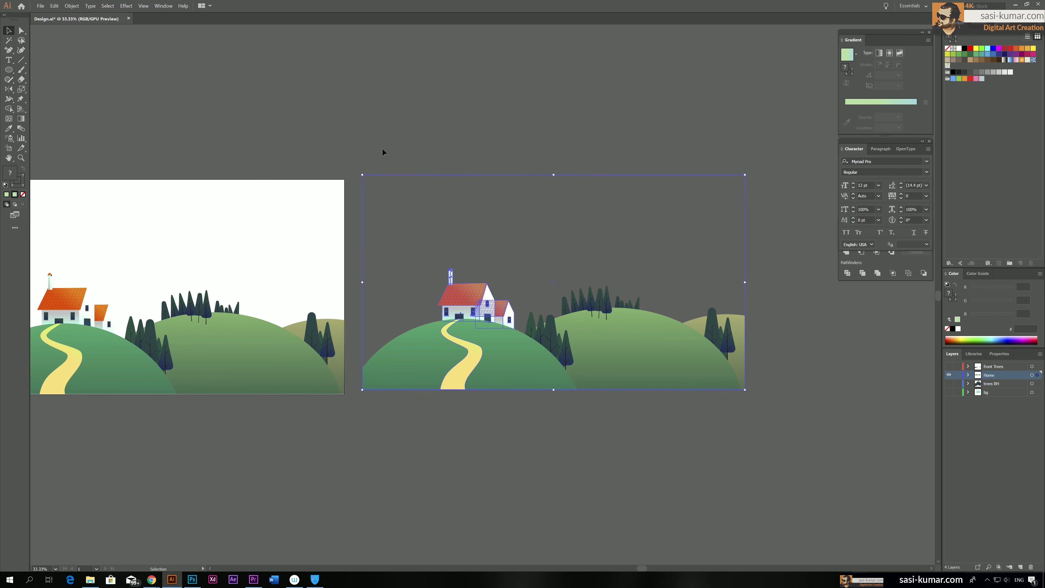
click(914, 267)
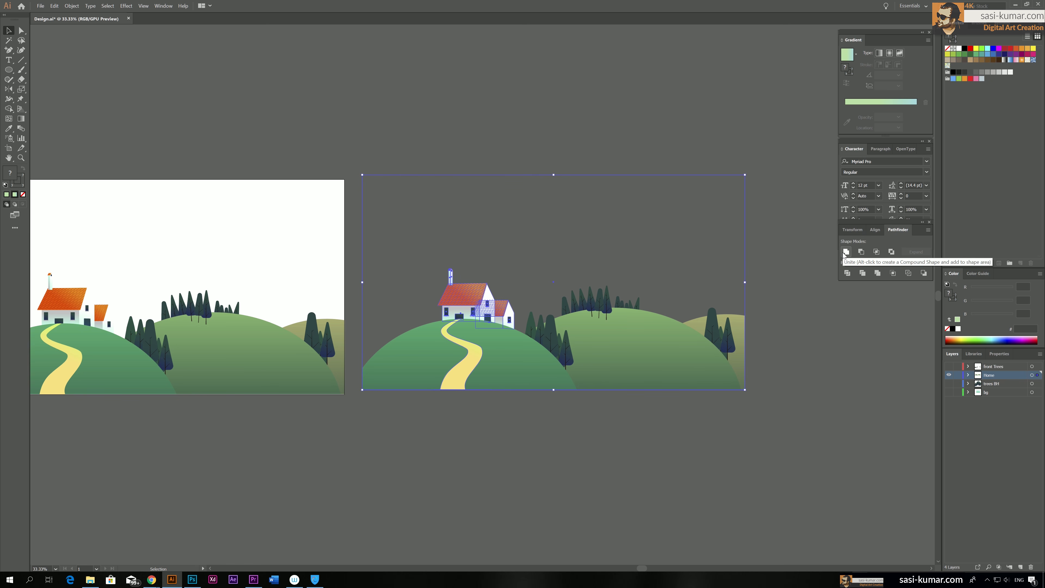
click(878, 273)
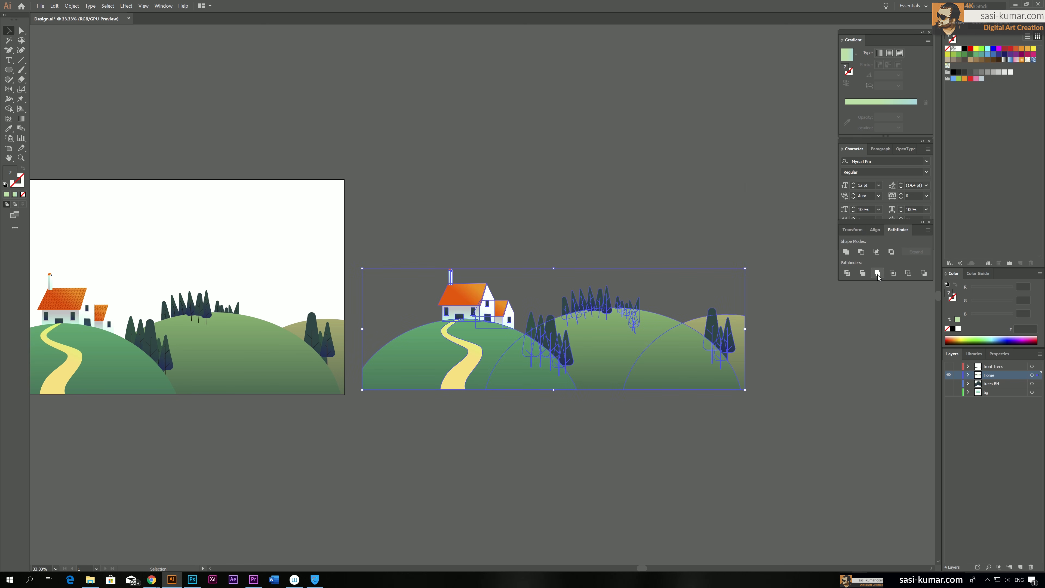
Reselect the merged duplicate and Unite its shapes into a single silhouette
click(585, 237)
click(666, 375)
click(513, 270)
drag(504, 274, 420, 203)
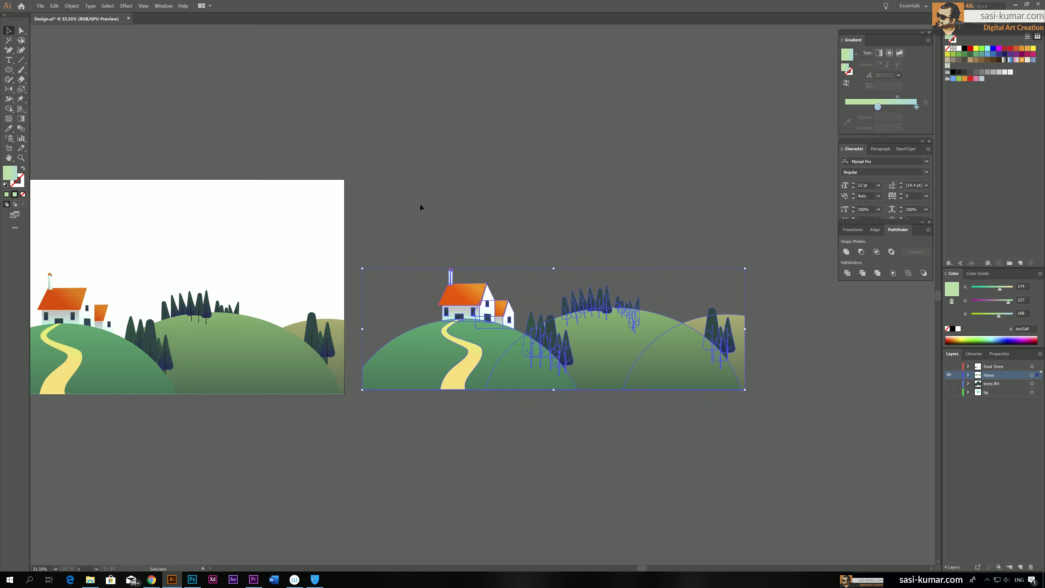
click(847, 253)
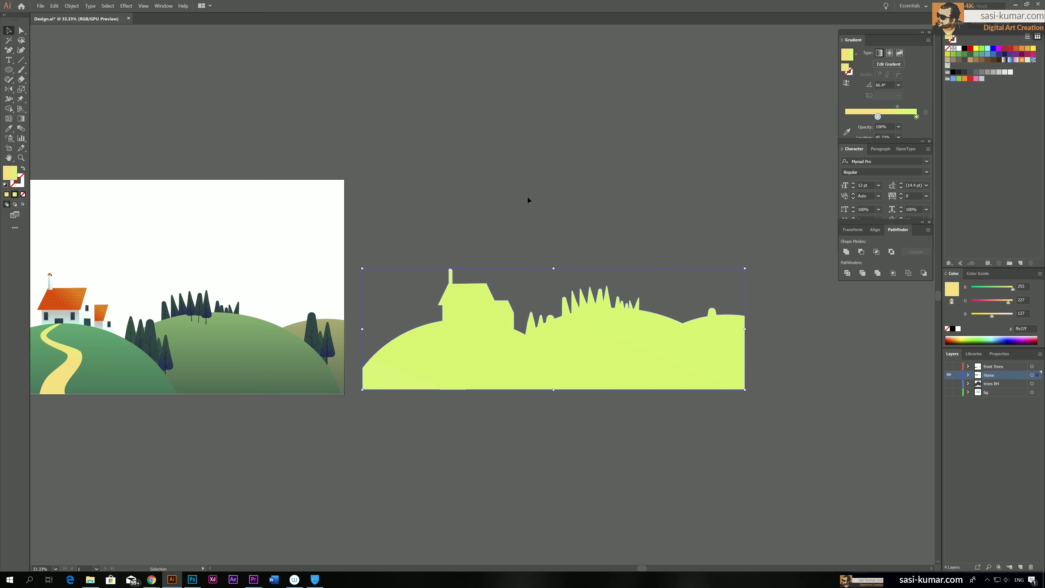
Delete the united silhouette beside the artboard
drag(492, 215, 526, 205)
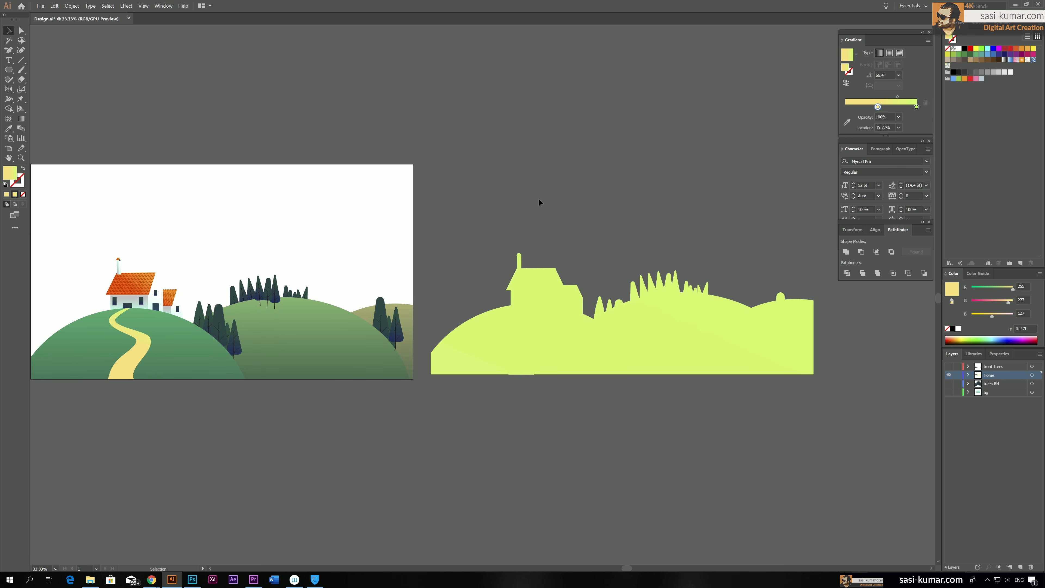
click(667, 333)
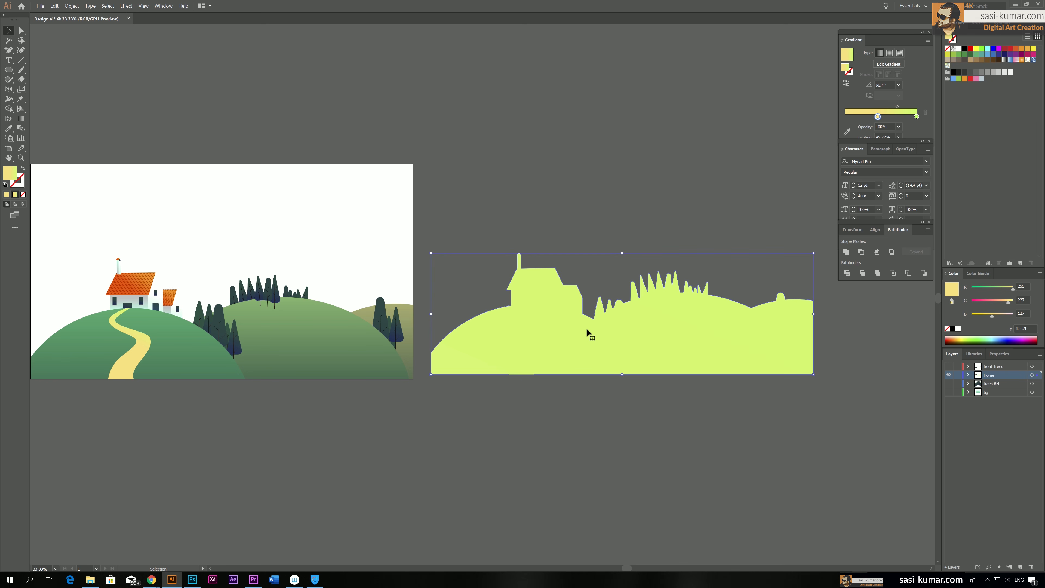
key(Delete)
Select all the Home layer artwork again and place a fresh duplicate beside the artboard, roughly level with the original
drag(429, 228, 578, 210)
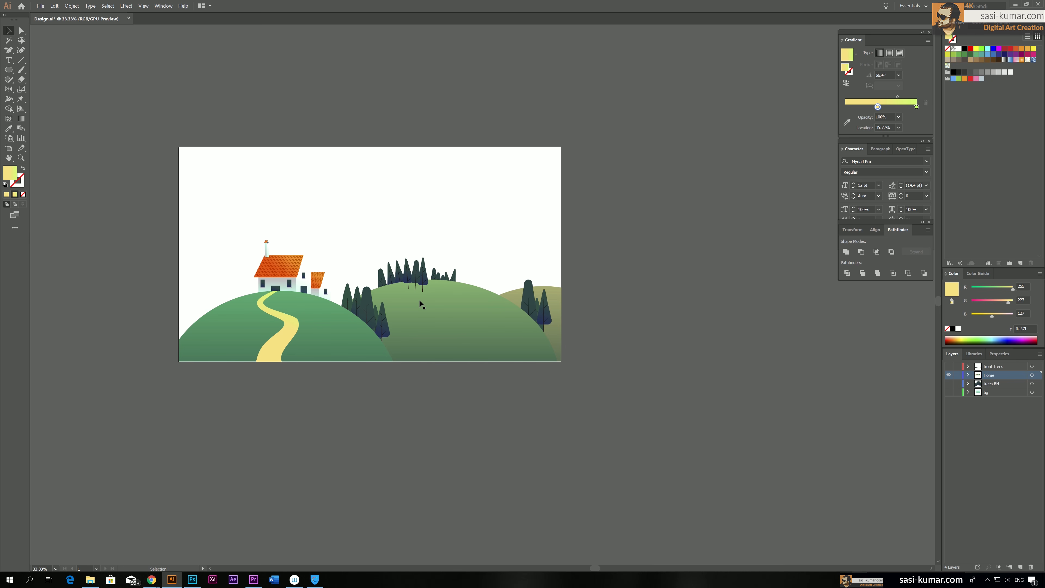
drag(646, 352, 630, 355)
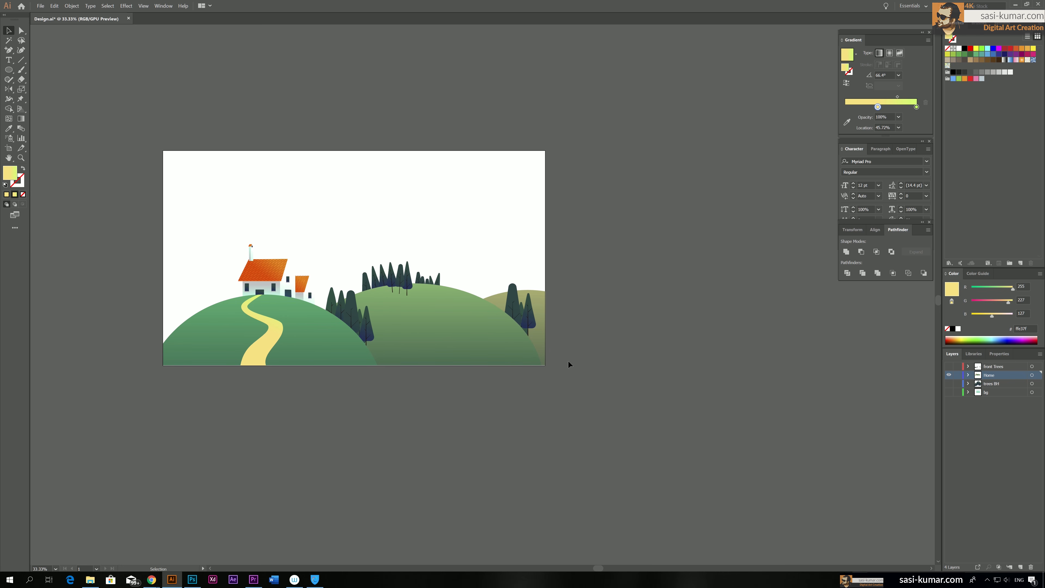
drag(479, 429, 323, 336)
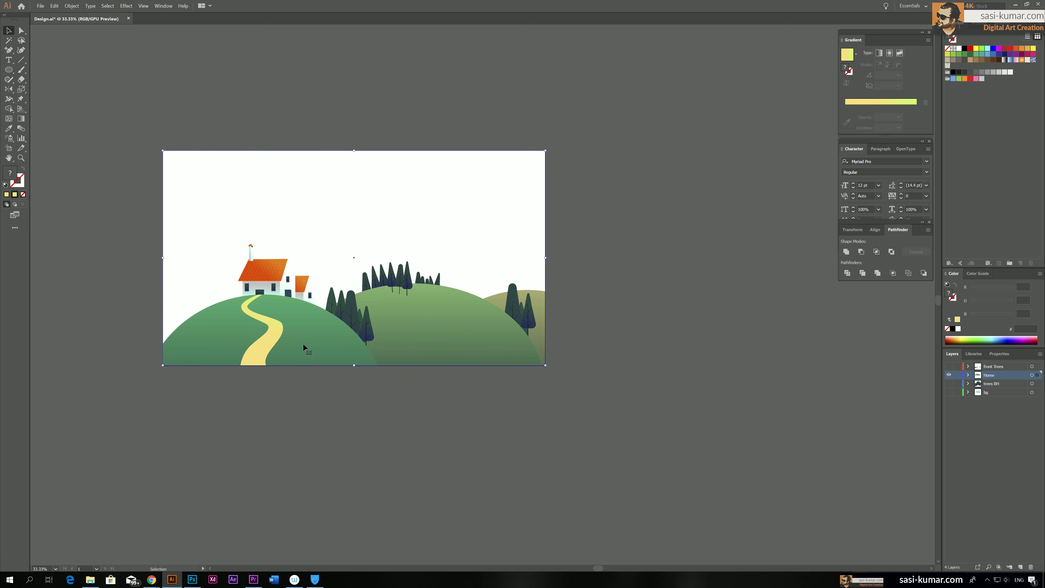
drag(280, 328, 514, 330)
key(ctrl+minus)
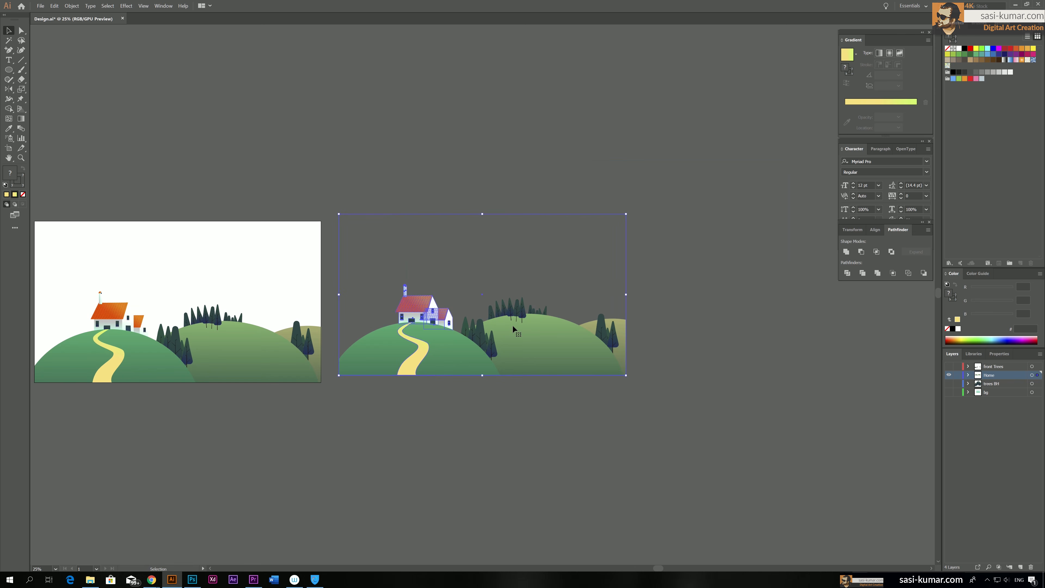
drag(466, 337, 464, 346)
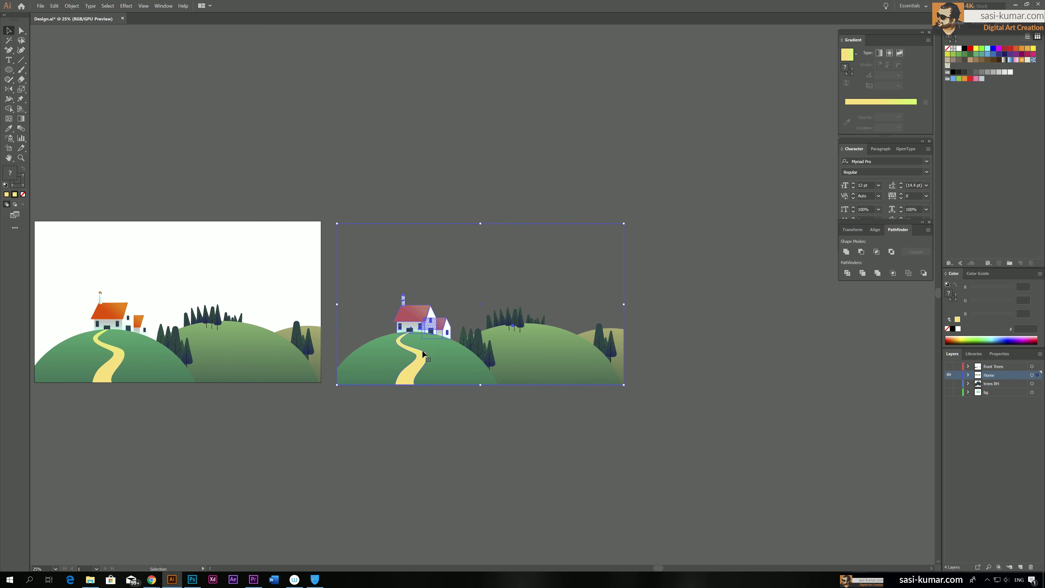
Place a second copy of the house-and-hills artwork beside the first duplicate, roughly level with it
click(564, 481)
drag(415, 345, 718, 337)
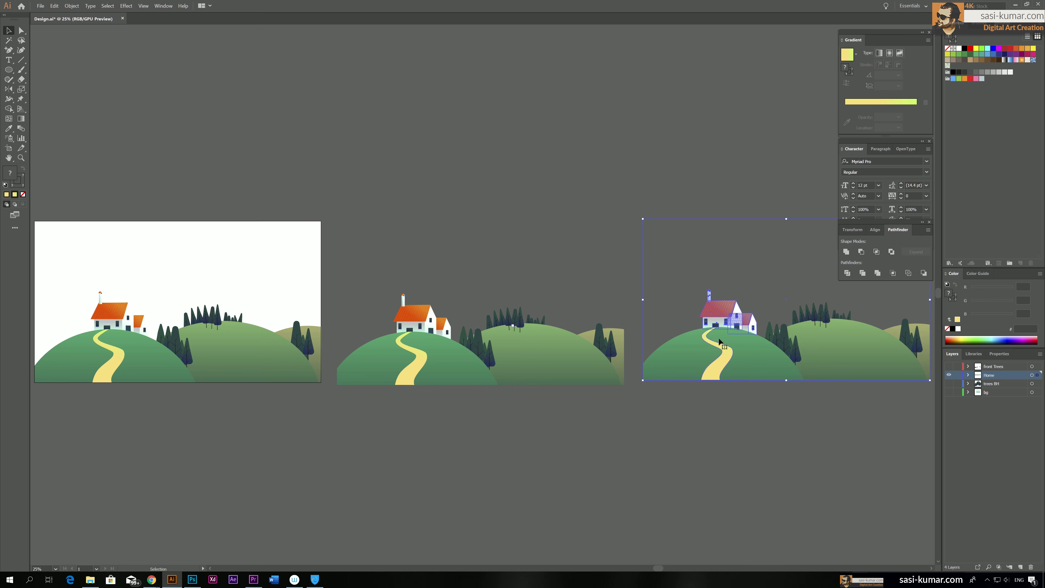
click(711, 448)
Isolate the first duplicate's clip group and delete the middle and back hills together with their trees
mouse_move(555, 422)
mouse_down()
mouse_move(373, 425)
mouse_move(654, 405)
mouse_move(553, 414)
mouse_up()
click(477, 353)
key(ctrl+=)
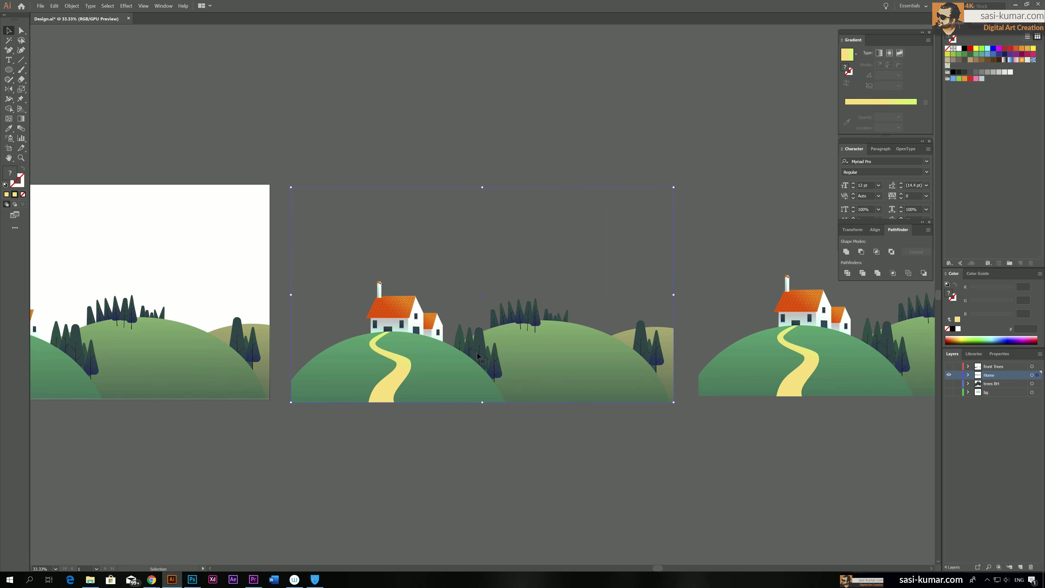
double_click(561, 336)
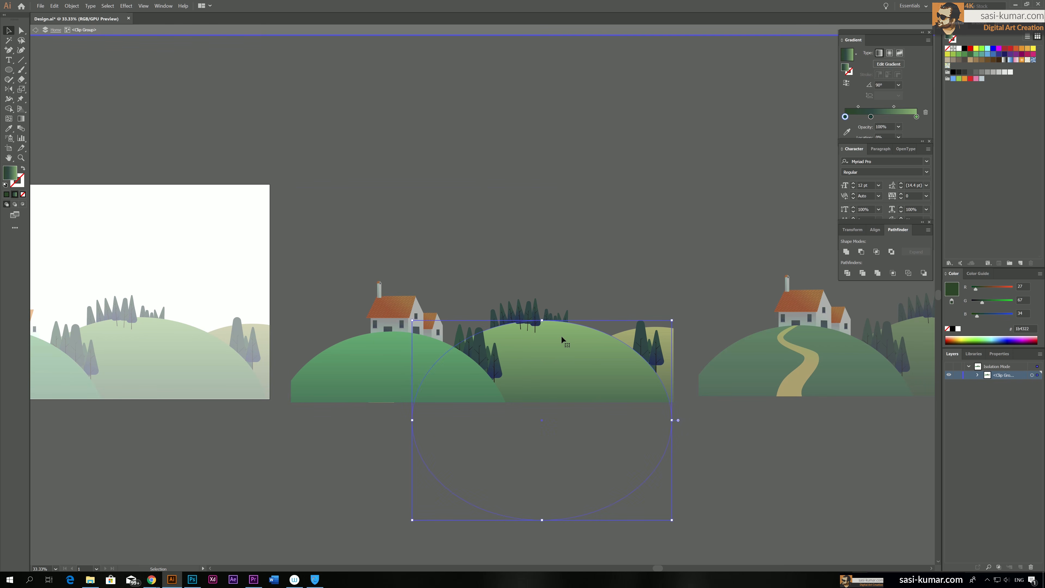
drag(522, 276, 552, 326)
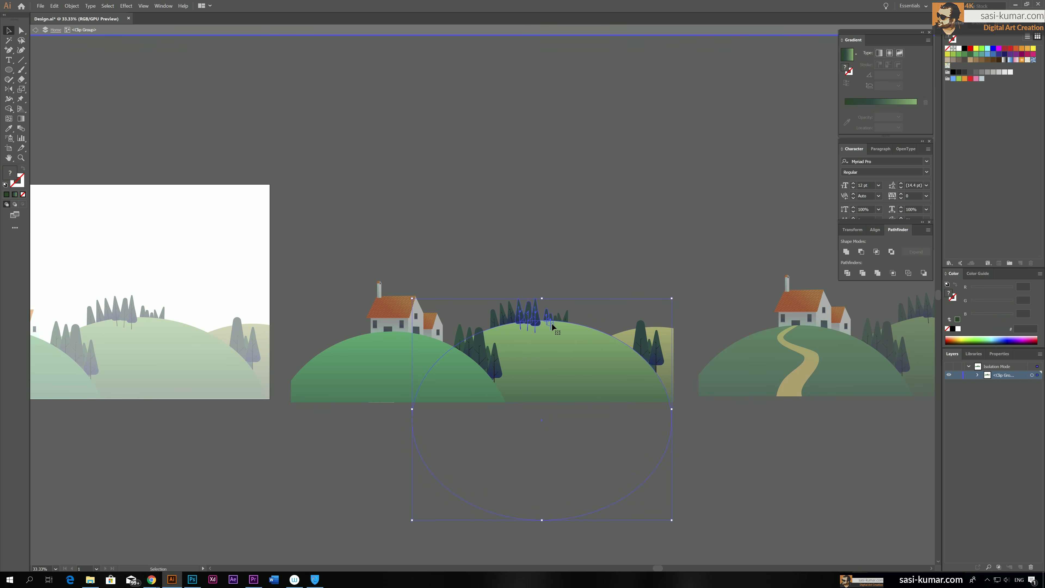
drag(477, 296, 529, 326)
key(Delete)
drag(542, 288, 600, 366)
key(Delete)
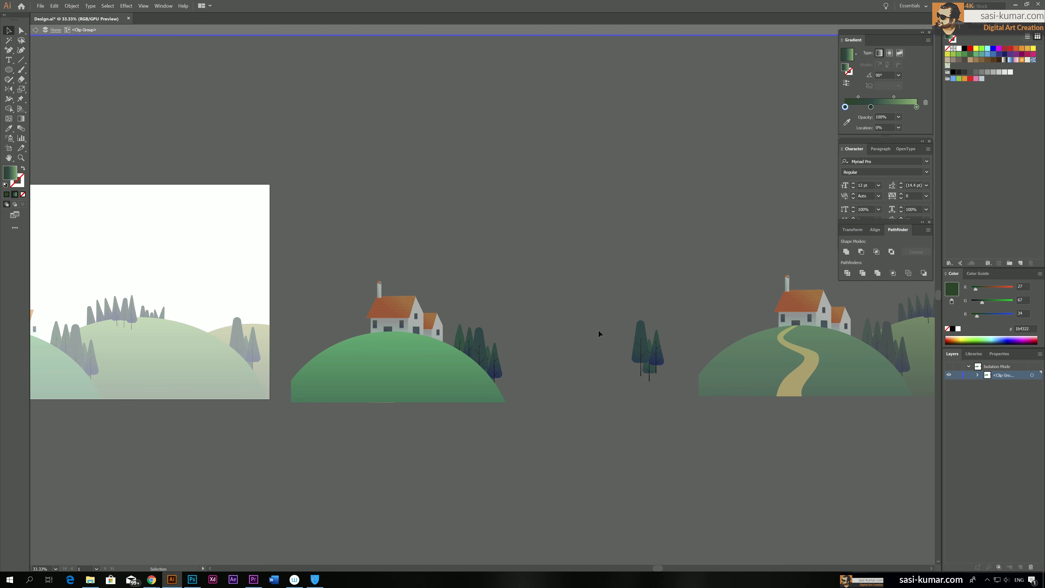
drag(664, 377, 664, 378)
key(Delete)
double_click(651, 448)
Merge the remaining house, path, front hill and trees, and Unite them into a single silhouette
click(369, 346)
drag(510, 440, 363, 256)
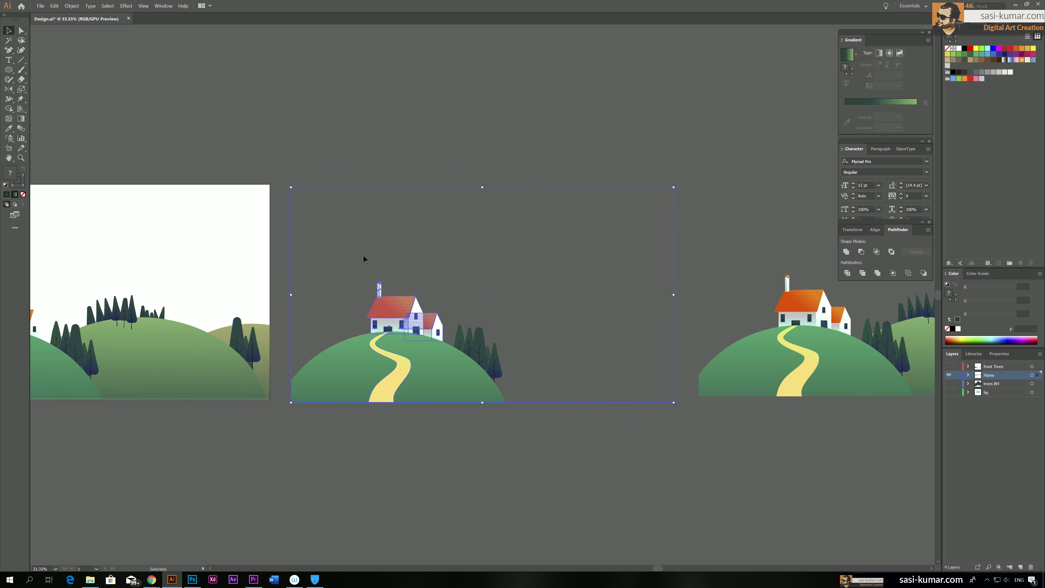
click(878, 274)
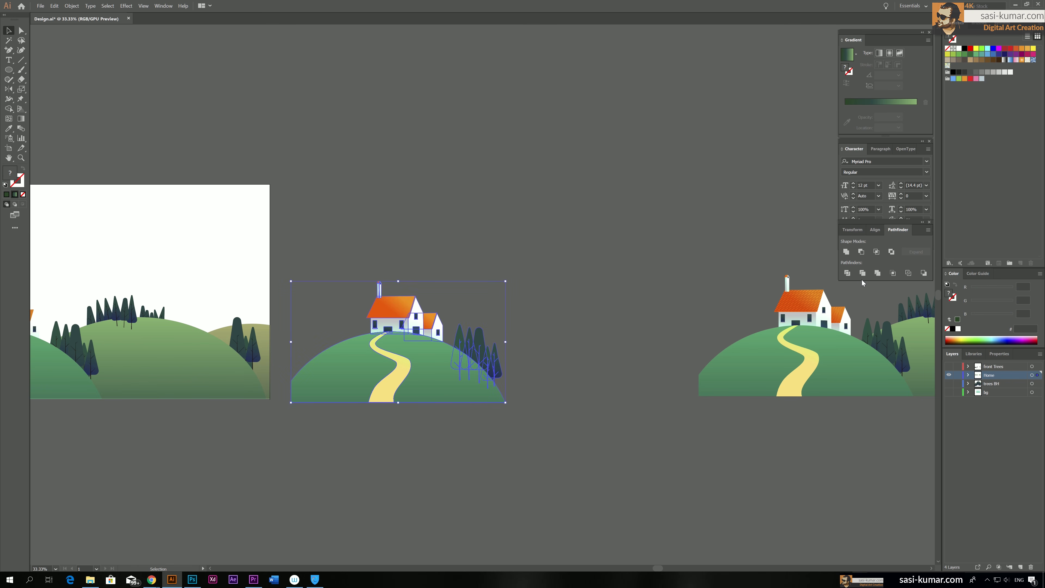
click(846, 251)
Move the united house silhouette onto the artboard, exactly over the original house and front hill
click(572, 376)
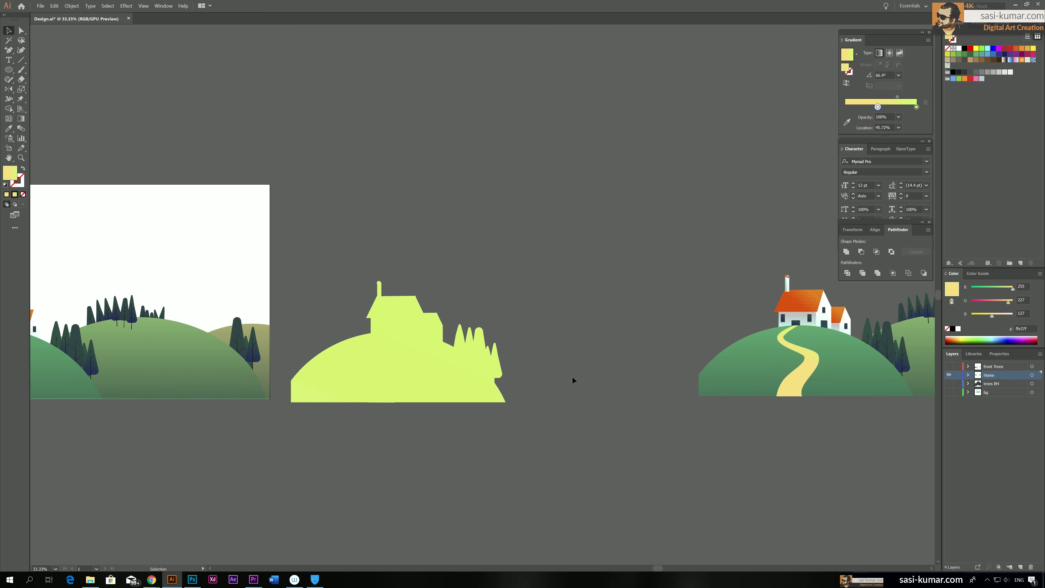
drag(528, 387, 664, 371)
drag(550, 457, 659, 454)
click(648, 341)
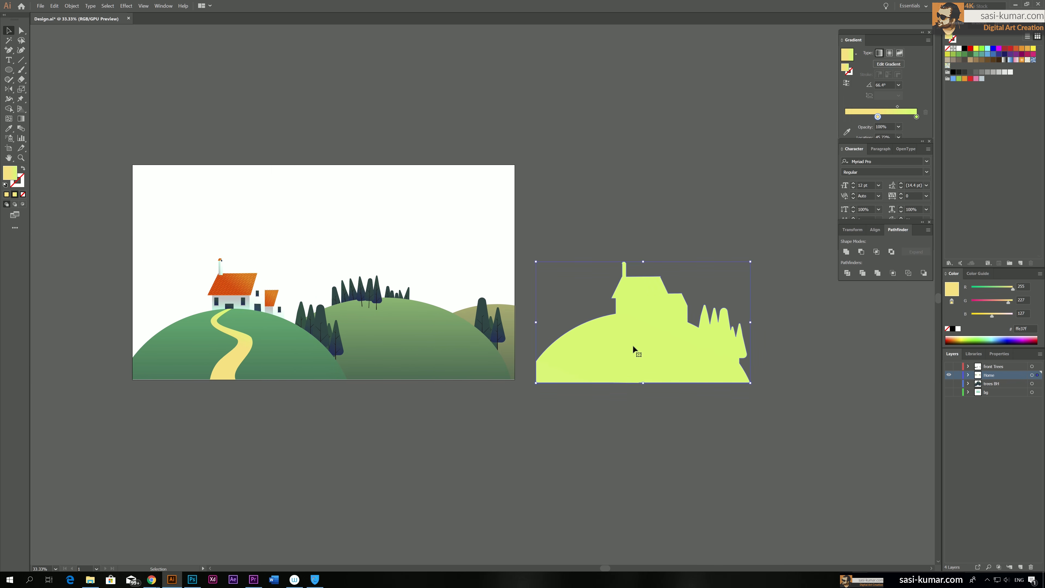
drag(652, 344, 248, 339)
click(291, 409)
click(247, 363)
Sample the middle hill's green gradient onto the house silhouette and run it vertically from the ground up
key(i)
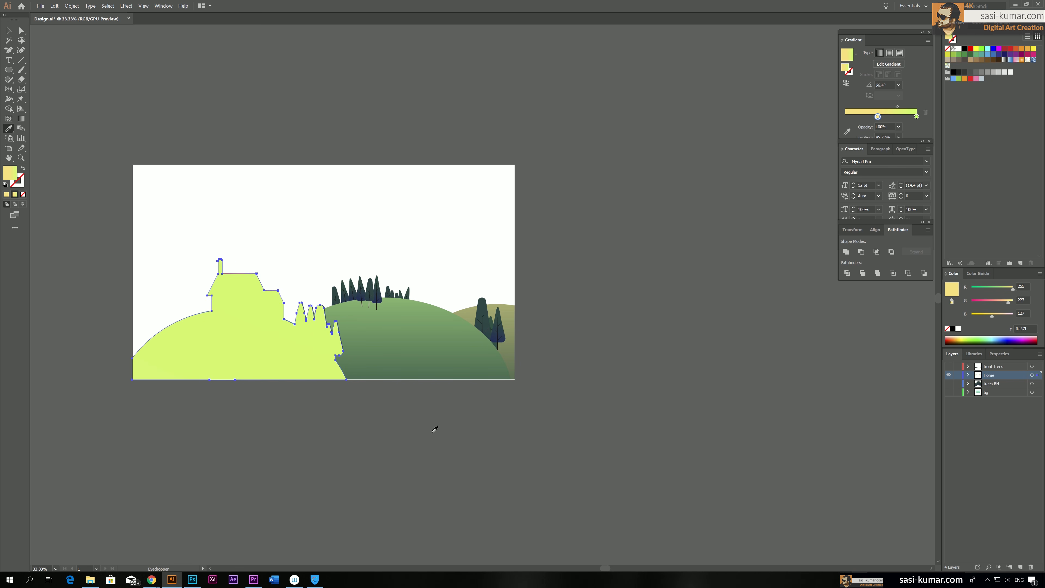
click(355, 370)
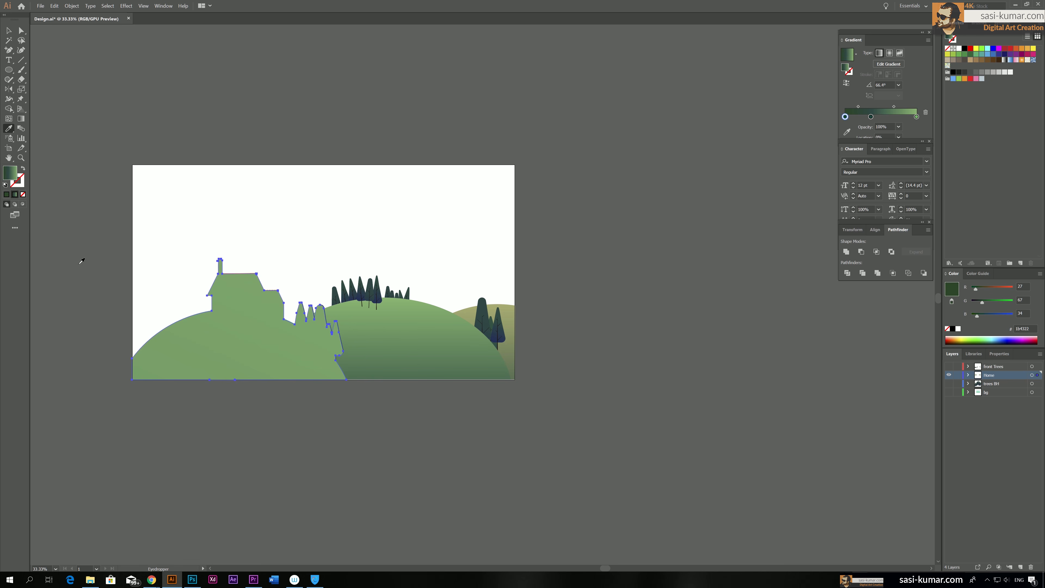
key(g)
drag(247, 375, 248, 240)
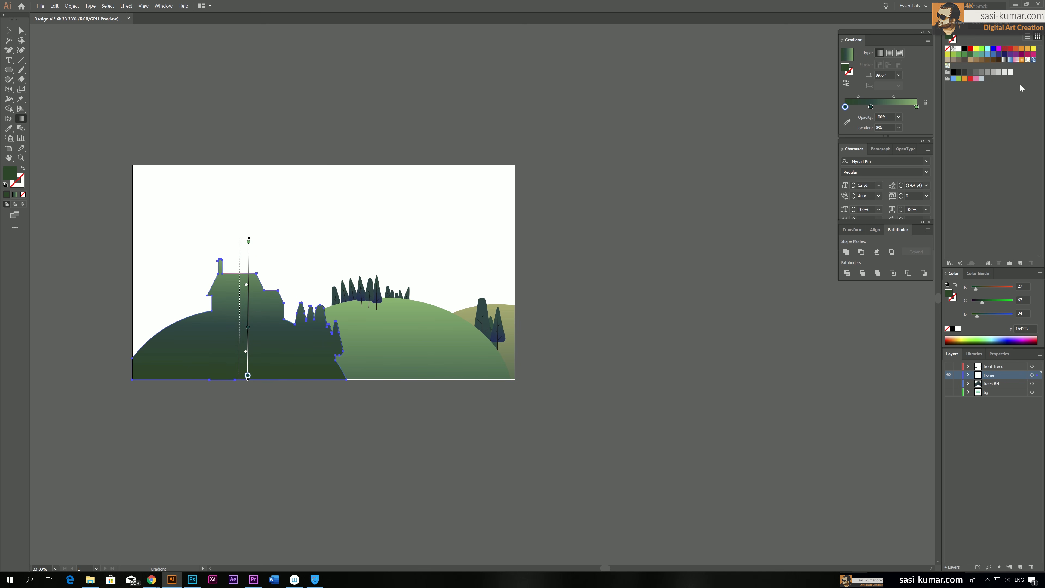
Shift the silhouette gradient's middle stop towards the light end and set the bottom stop to RGB 28, 27, 22
drag(845, 107, 896, 107)
click(845, 107)
double_click(845, 107)
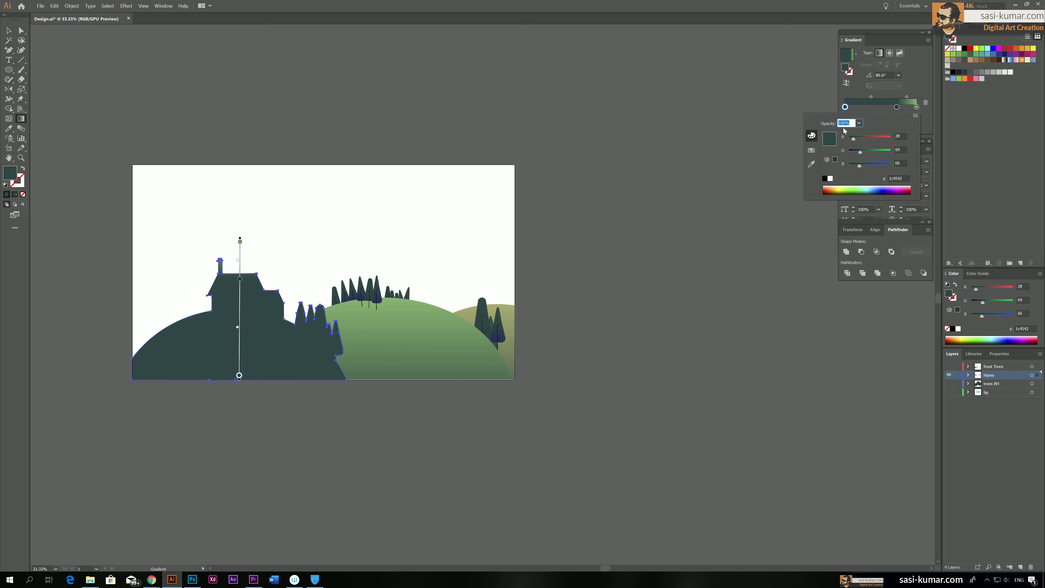
drag(858, 152, 853, 151)
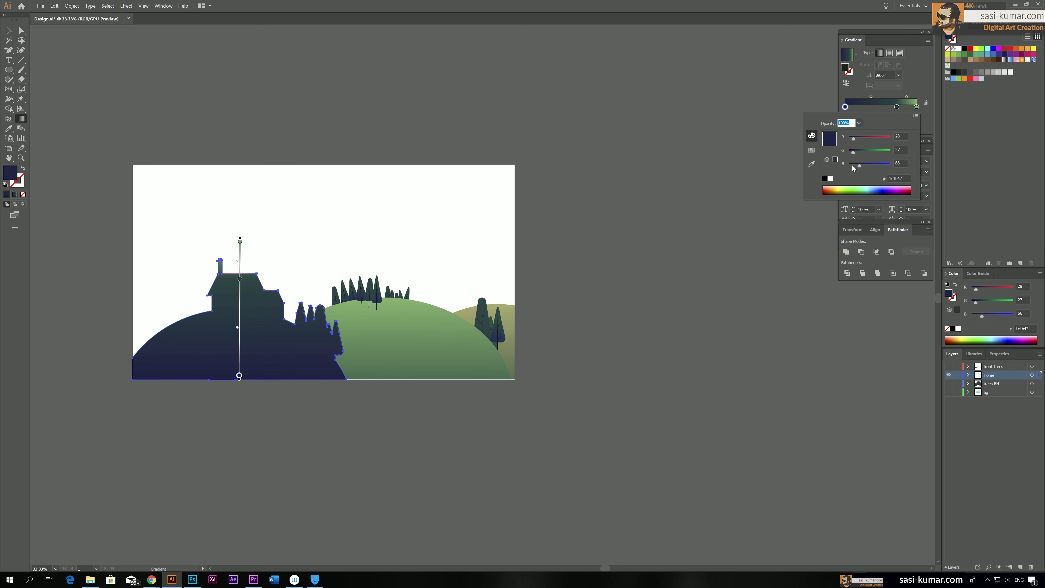
click(9, 32)
click(10, 32)
click(326, 130)
Duplicate the spare house-and-hills artwork into the empty space between it and the artboard
drag(517, 169, 491, 173)
drag(596, 416, 529, 401)
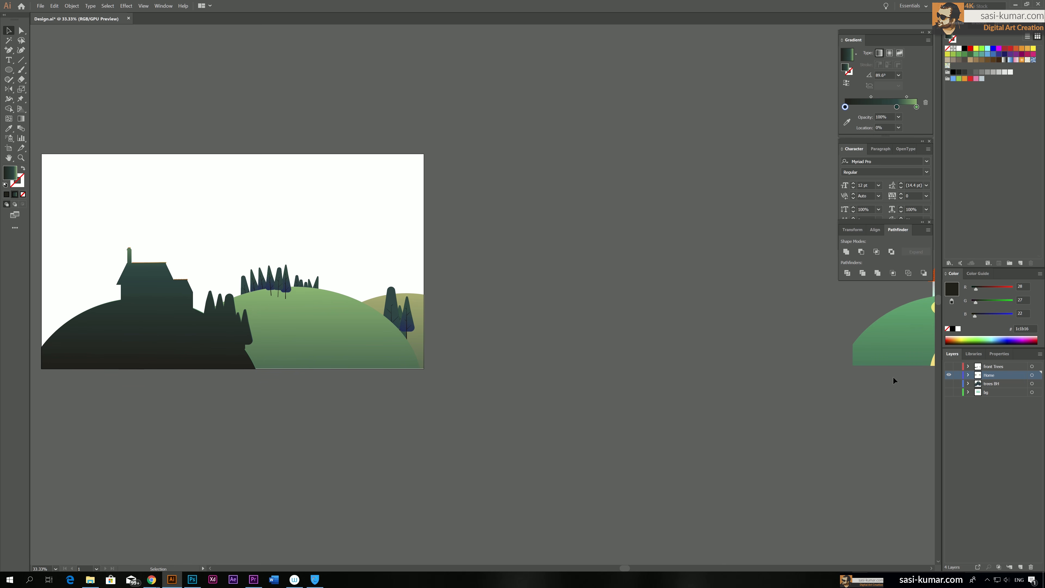
scroll(718, 420, right, 5)
scroll(753, 465, right, 4)
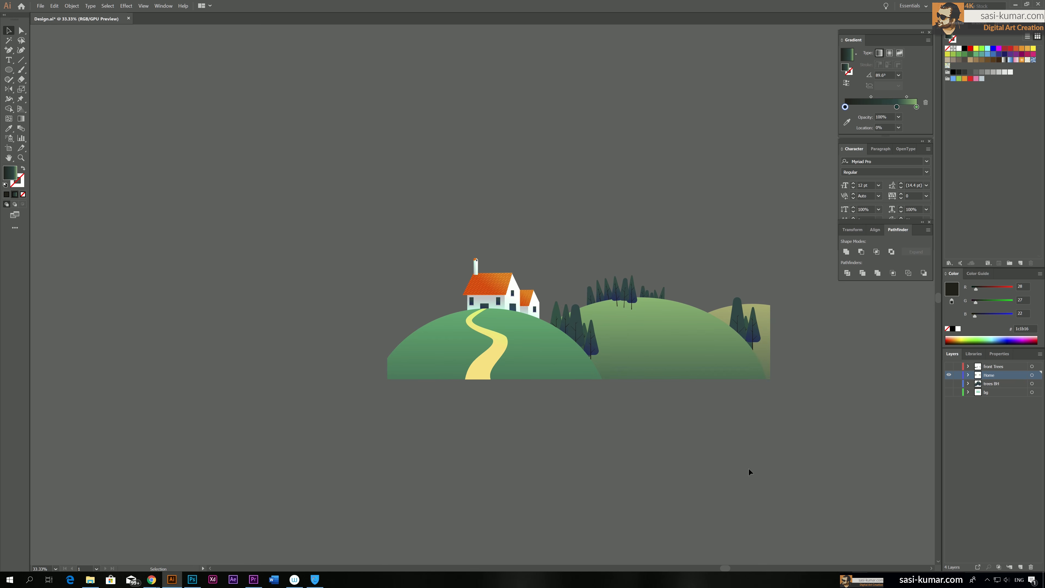
key(ctrl+a)
drag(527, 360, 120, 306)
drag(256, 416, 506, 447)
drag(492, 328, 488, 354)
click(526, 478)
Delete the front hill, the house and the path from the new duplicate
double_click(355, 335)
click(355, 335)
key(Delete)
drag(297, 227, 340, 334)
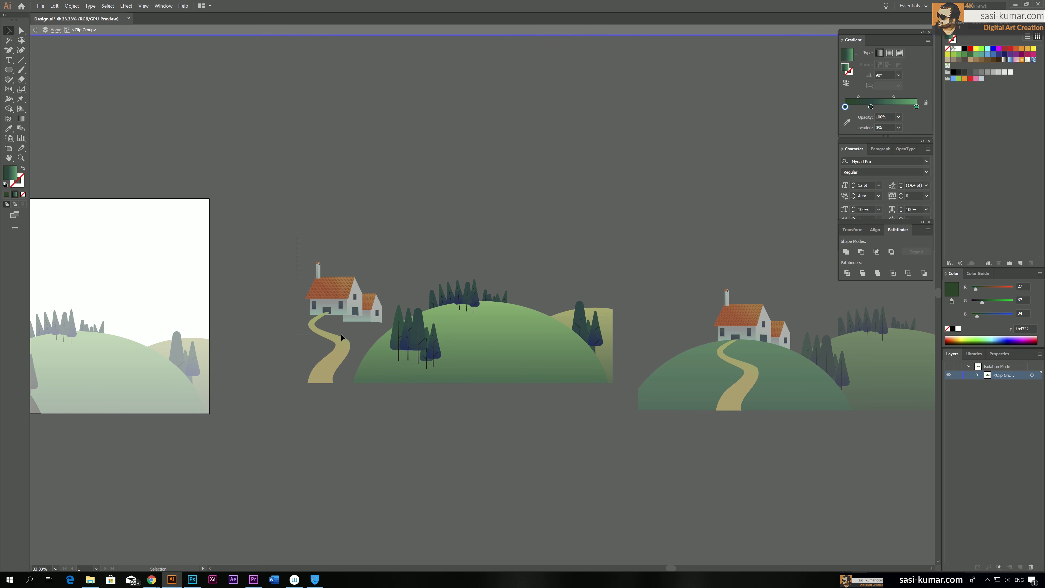
double_click(353, 406)
double_click(331, 256)
click(335, 300)
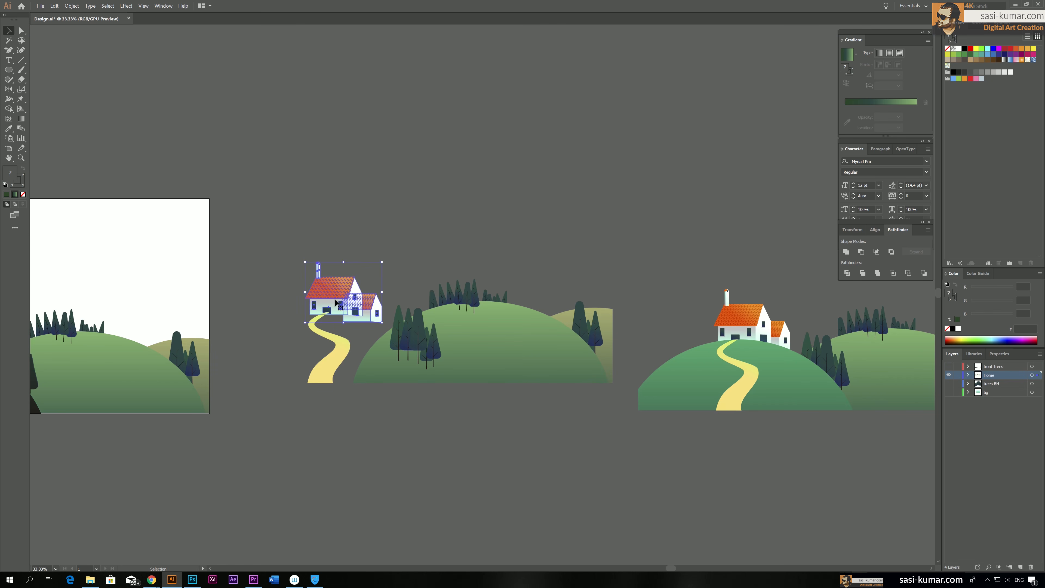
key(Delete)
click(327, 339)
key(Delete)
Isolate the duplicate's clip group and delete the back hill and its trees
click(595, 326)
double_click(593, 328)
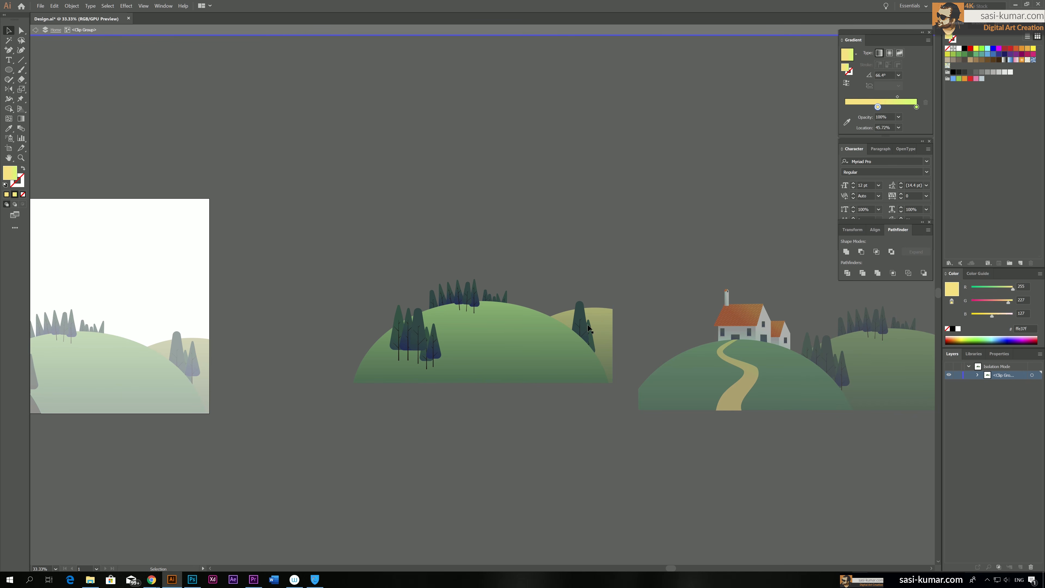
click(581, 325)
key(Delete)
click(589, 336)
key(Delete)
click(599, 320)
key(Delete)
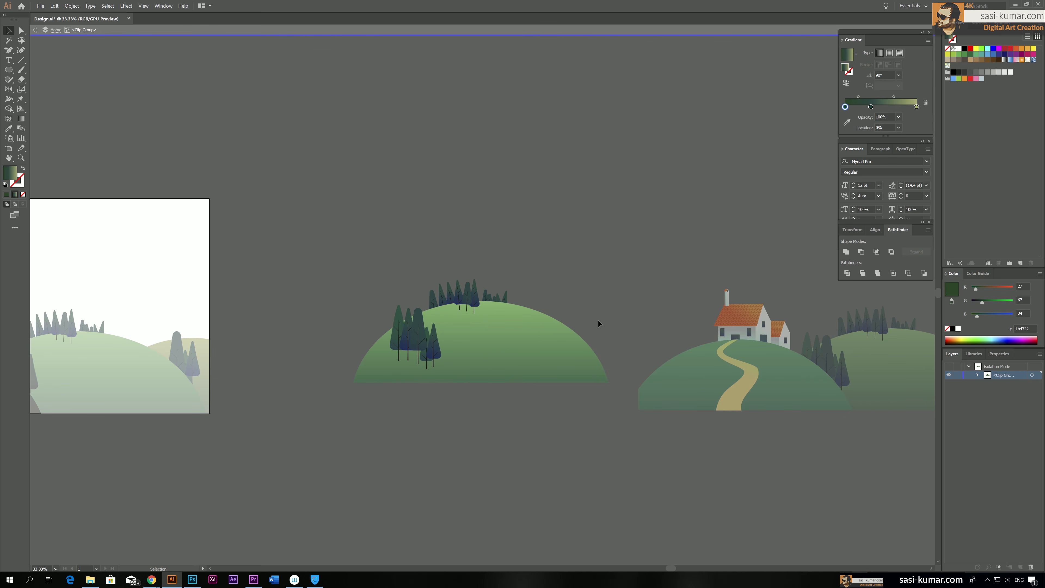
double_click(591, 282)
Merge and Unite the remaining middle hill and trees, and move the silhouette over the artboard's middle hill
drag(607, 246, 573, 405)
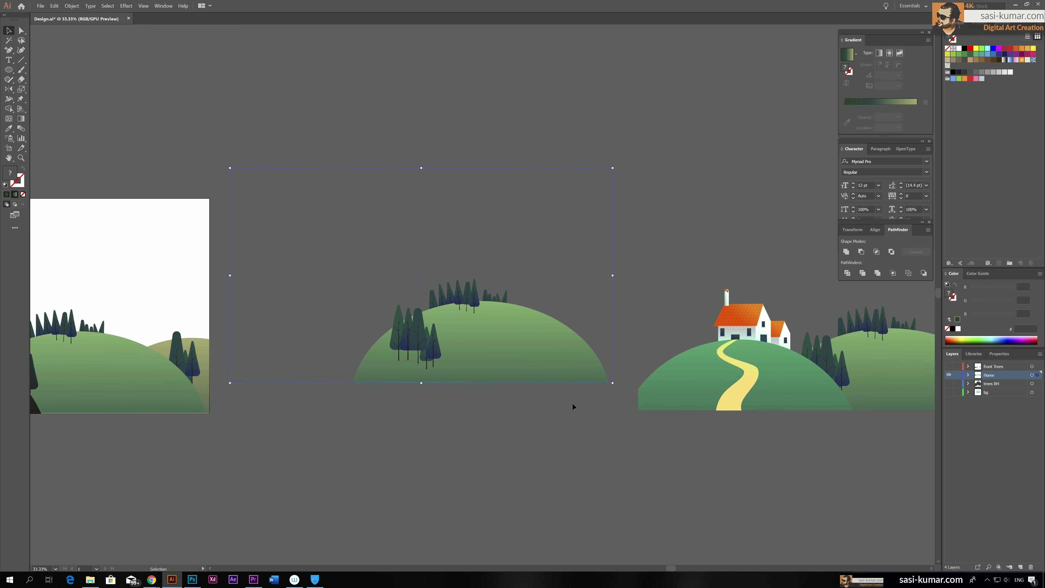
click(877, 273)
click(846, 252)
scroll(389, 182, left, 6)
drag(766, 349, 359, 377)
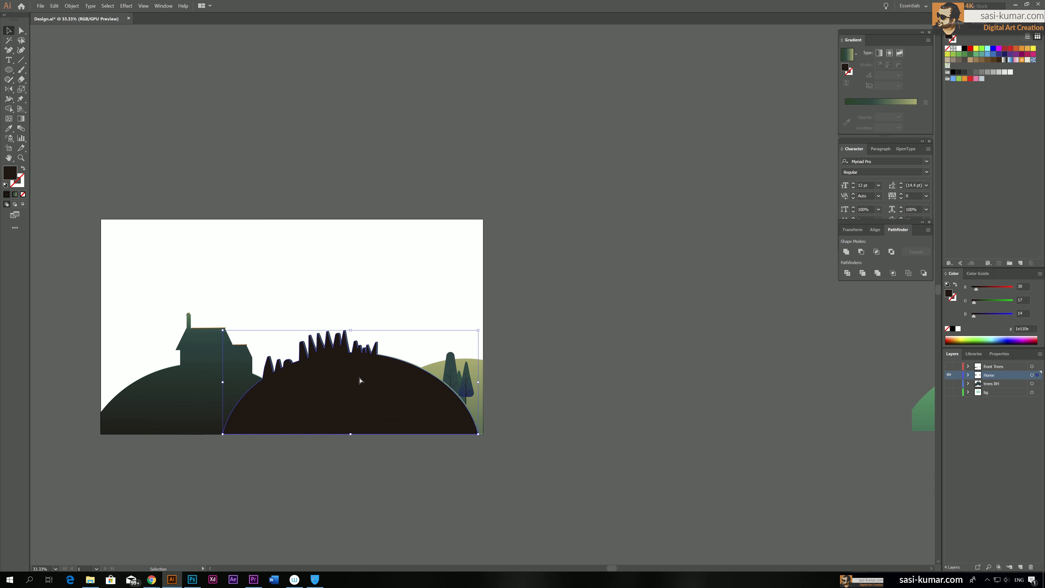
Cut the middle-hill silhouette, paste it in place inside the artboard artwork's clip group and nudge it slightly right
key(ctrl+7)
double_click(359, 377)
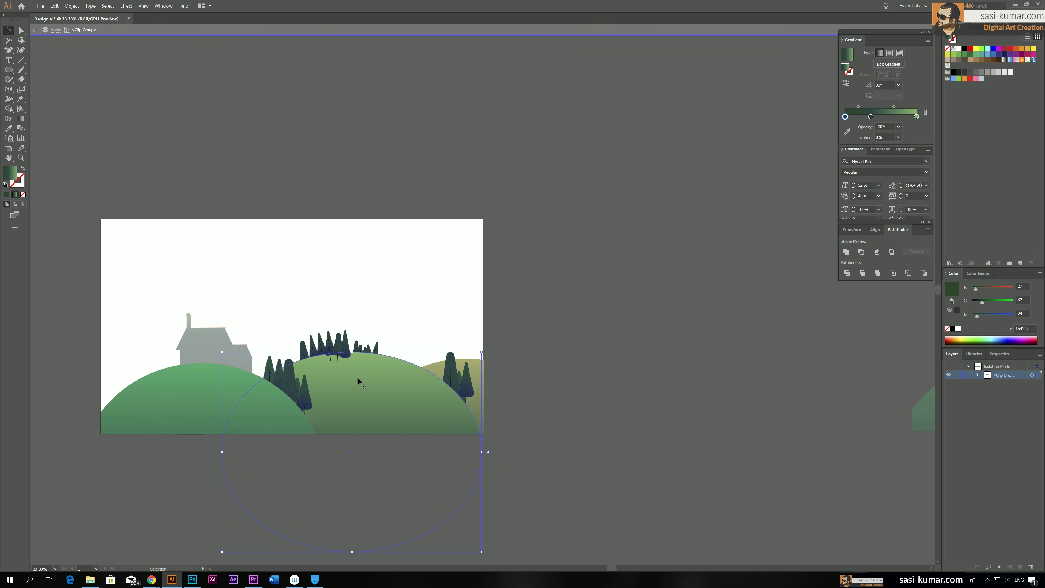
key(ctrl+shift+v)
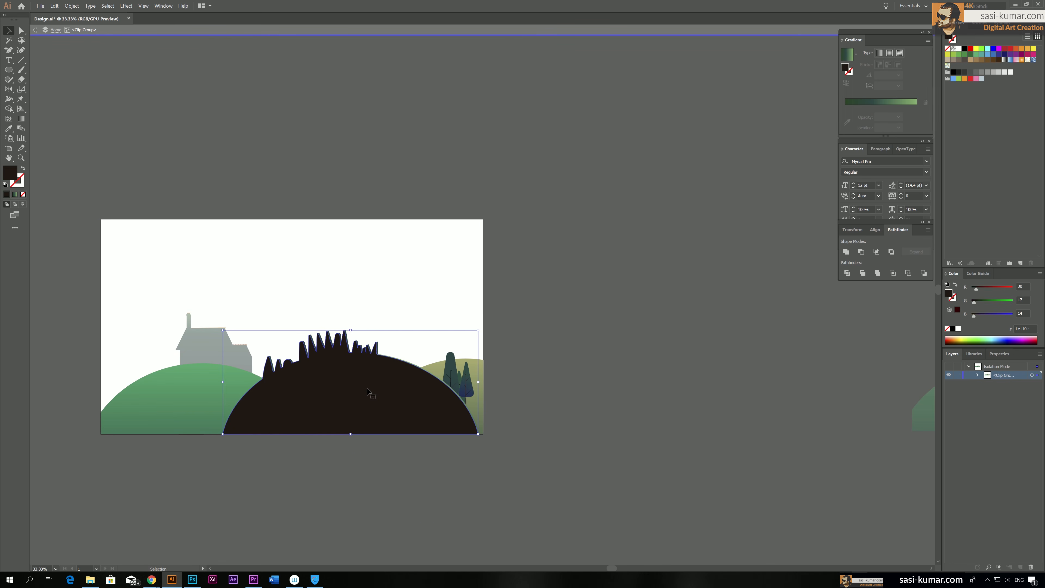
key(Right)
key(Right)
key(Right)
key(Right)
key(Right)
key(Right)
key(Right)
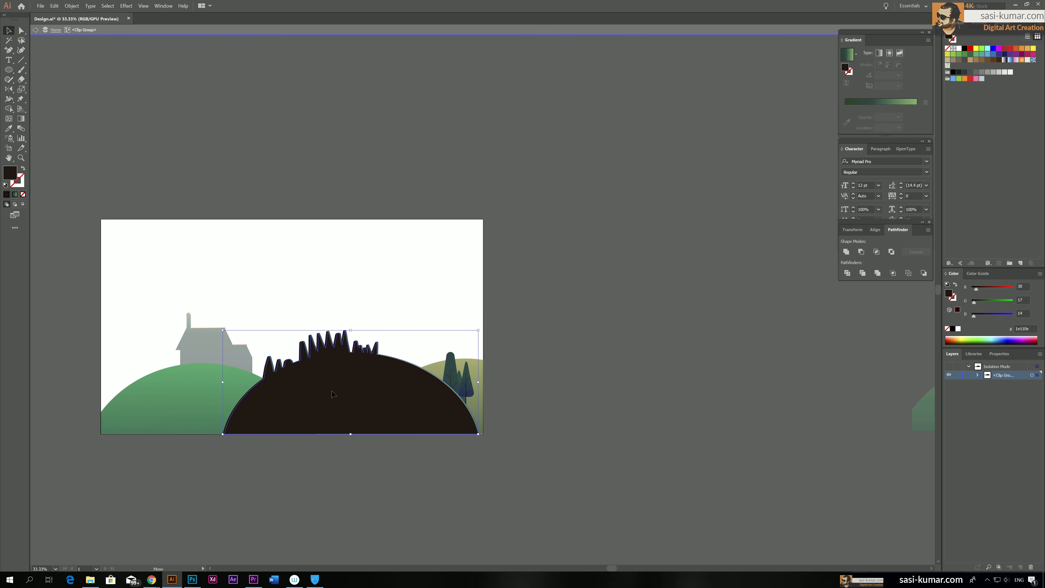
right_click(333, 393)
click(695, 421)
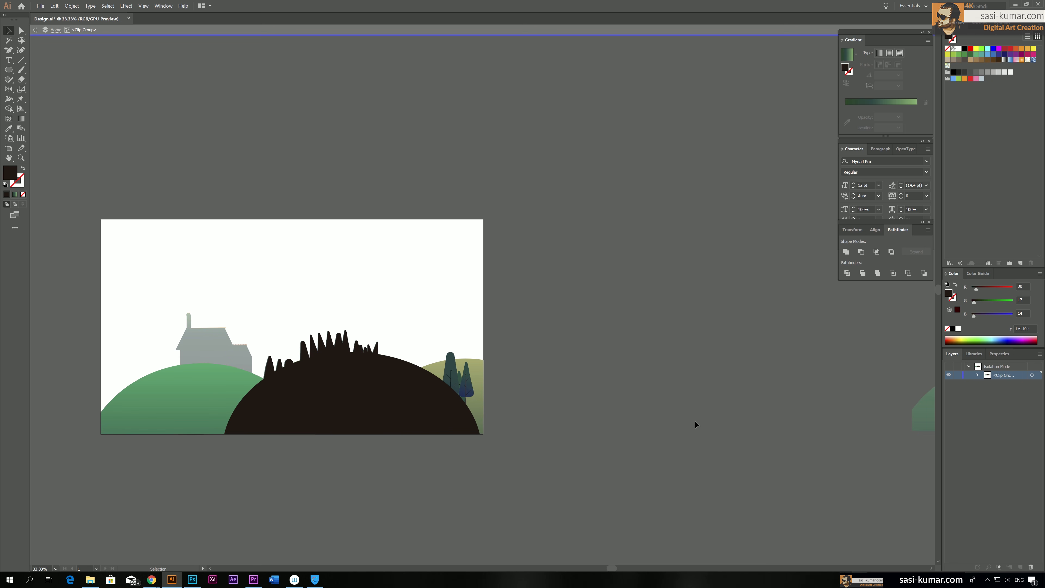
Send the dark middle-hill silhouette backward repeatedly inside the clip group, past the front hill
key(a)
click(421, 417)
key(ctrl+bracketleft)
key(ctrl+bracketleft)
key(v)
key(a)
click(419, 415)
key(ctrl+bracketleft)
key(ctrl+bracketleft)
key(ctrl+bracketleft)
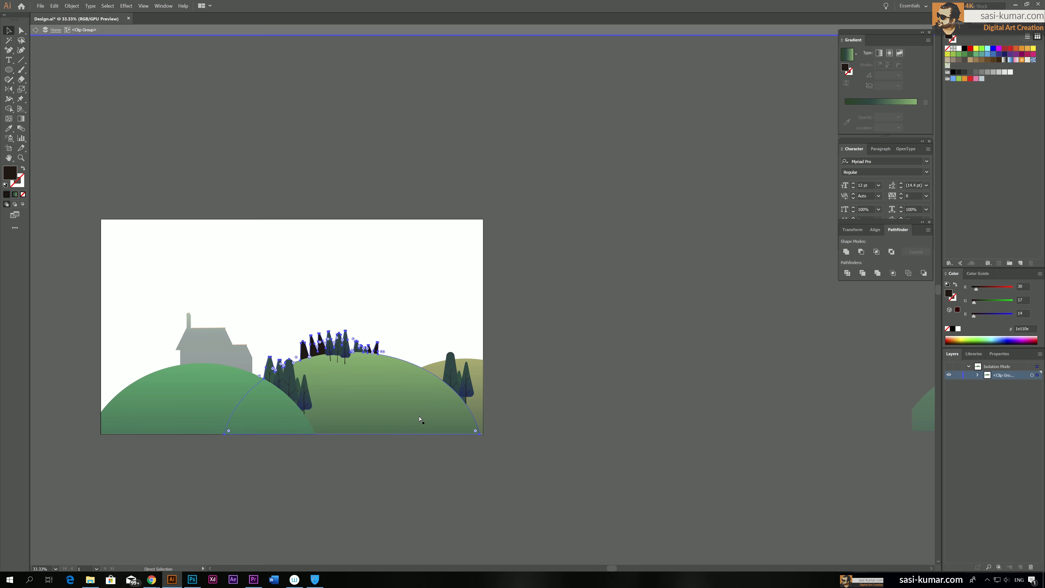
Undo the excess backward moves until the silhouette covers the middle hill and its trees, and exit the clip group
key(ctrl+z)
key(ctrl+z)
key(ctrl+z)
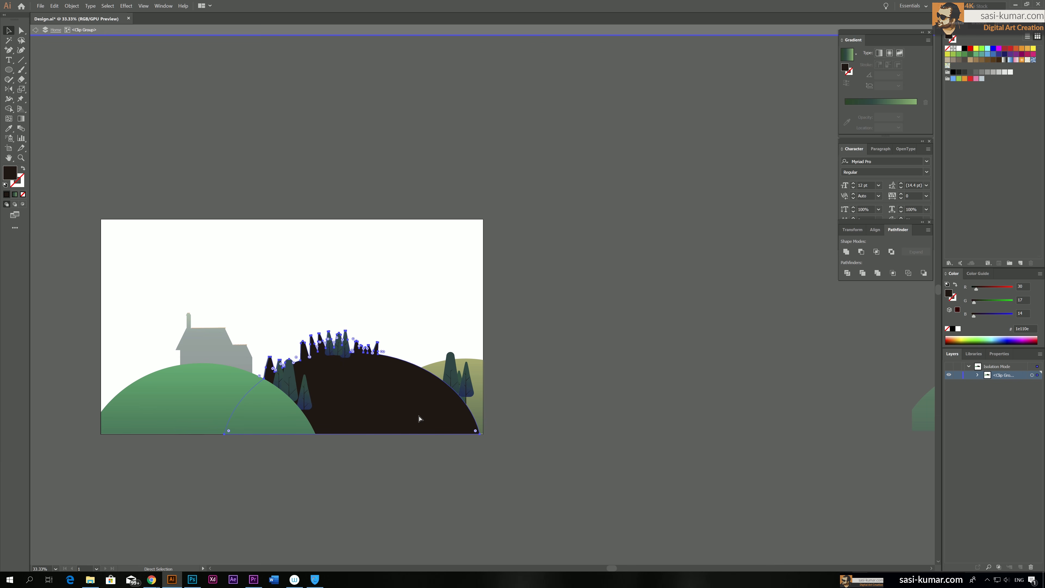
key(ctrl+z)
key(ctrl+z)
key(ctrl+z)
key(ctrl+z)
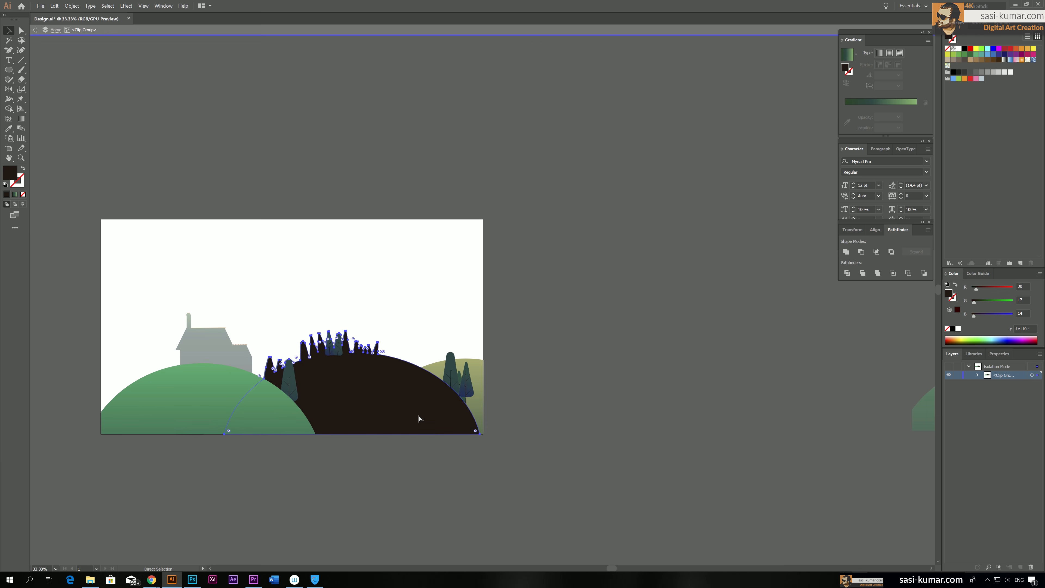
key(ctrl+z)
key(ctrl+z)
key(v)
click(520, 474)
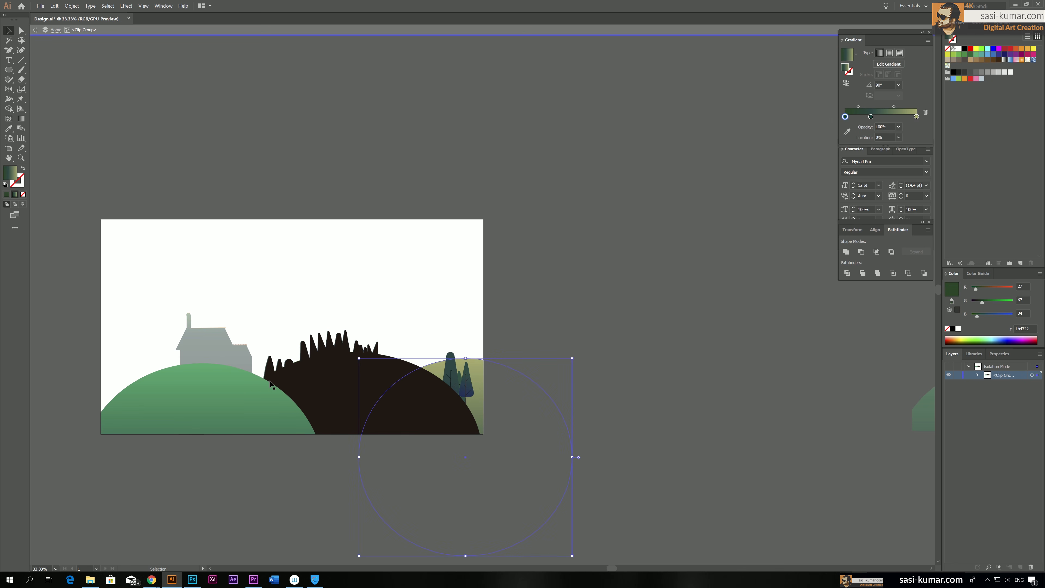
key(ctrl+z)
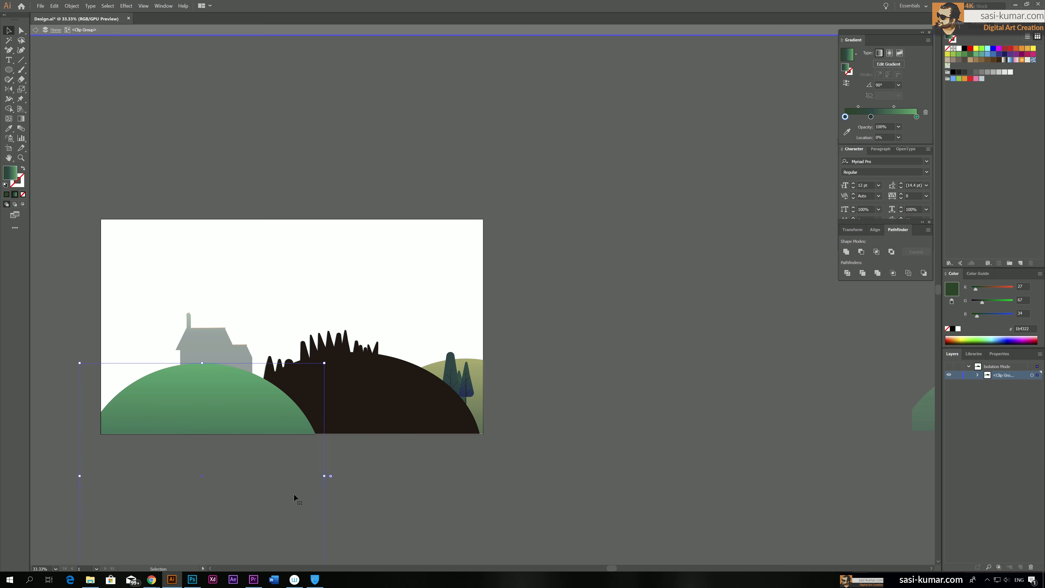
double_click(293, 494)
double_click(651, 477)
Delete the front hill and surrounding artwork inside the duplicate's clip group, undoing the excess deletion that also removed the clipping shape
key(space)
drag(352, 166, 412, 151)
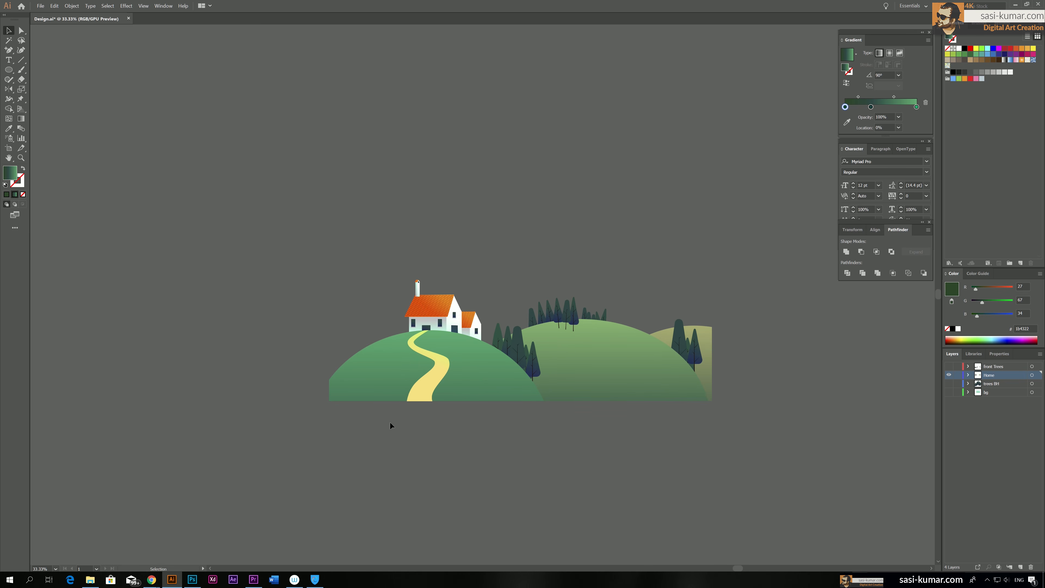
double_click(461, 383)
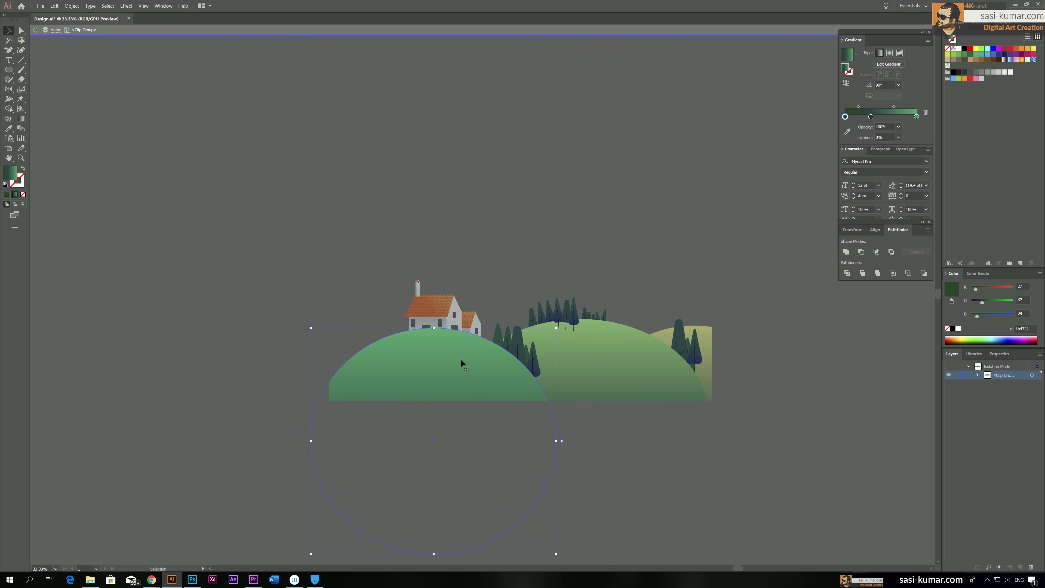
key(Delete)
click(578, 362)
key(Delete)
key(Delete)
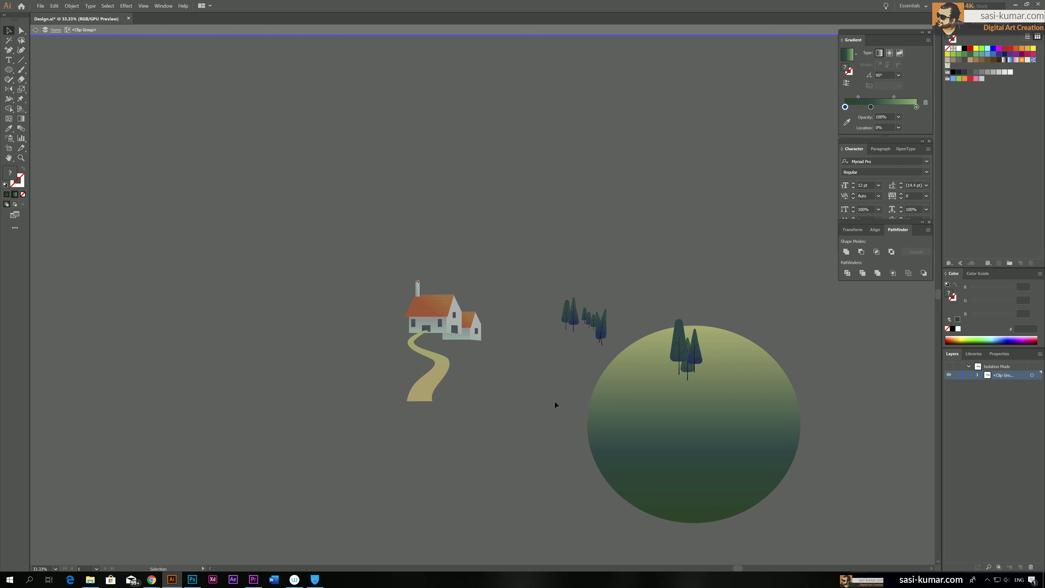
click(621, 355)
click(529, 258)
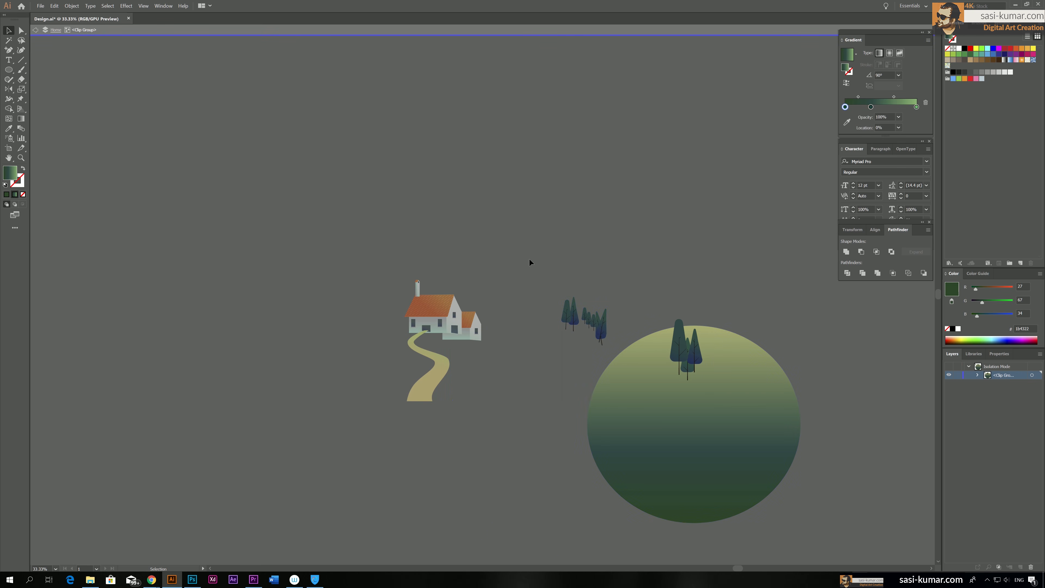
key(ctrl+z)
Delete the remaining middle hill and its trees inside the duplicate's clip group
drag(623, 298, 504, 362)
key(Delete)
key(Delete)
key(Delete)
click(534, 361)
key(Delete)
Delete the house and the winding path from the duplicate artwork, keeping only the far-right hill and its trees
key(Delete)
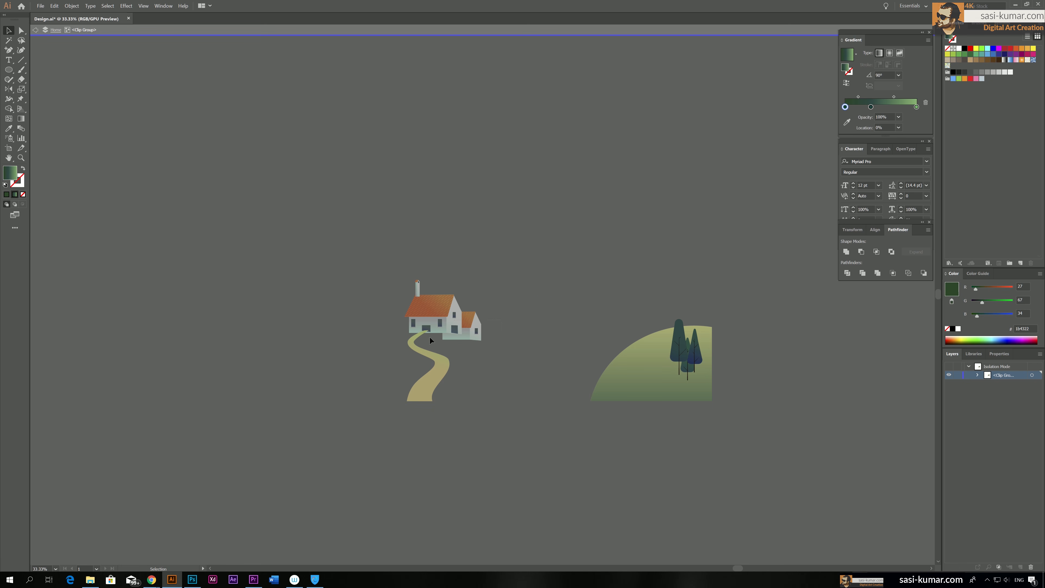
double_click(470, 358)
click(445, 321)
key(Delete)
click(443, 364)
key(Delete)
Merge the remaining right hill and trees, move the silhouette over the artboard's right hill and cut it
key(ctrl+a)
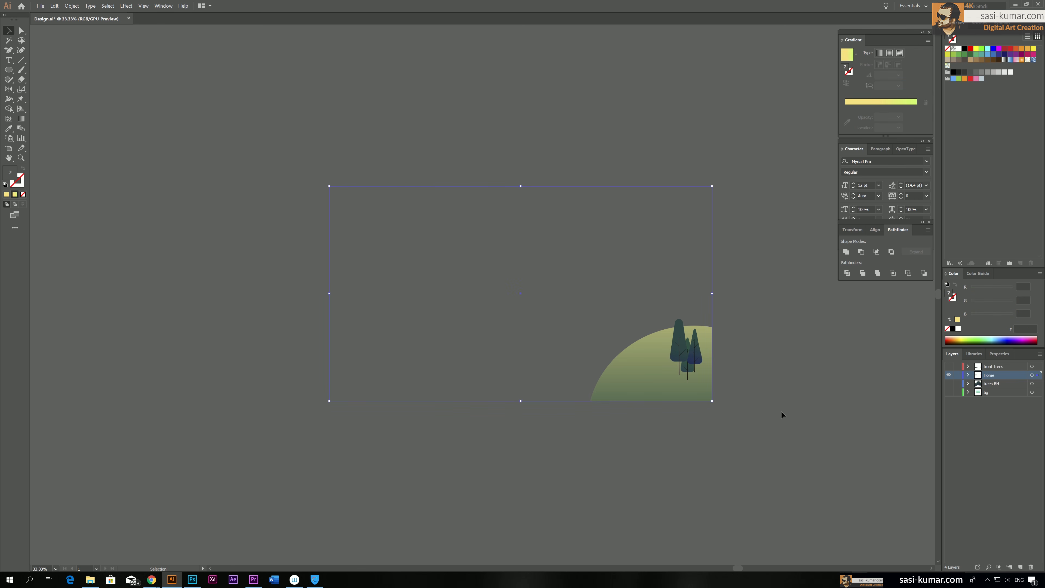
click(877, 273)
click(576, 434)
scroll(815, 387, left, 3)
drag(814, 385, 319, 345)
key(ctrl+x)
Paste the right-hill silhouette in front inside the artboard artwork's clip group and exit isolation
click(338, 313)
double_click(337, 313)
double_click(331, 317)
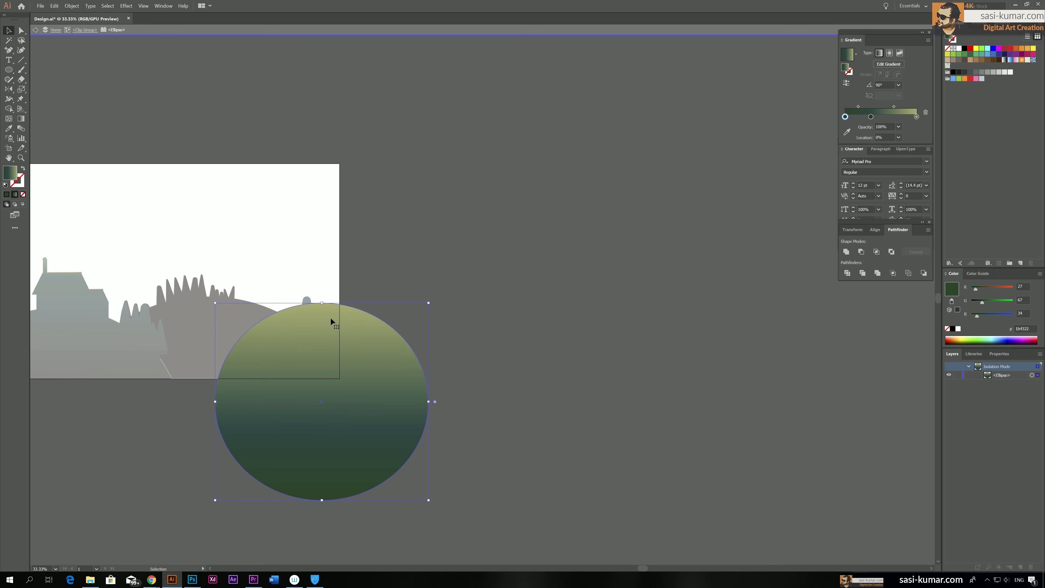
key(ctrl+f)
double_click(509, 333)
drag(484, 315, 695, 322)
key(v)
click(560, 331)
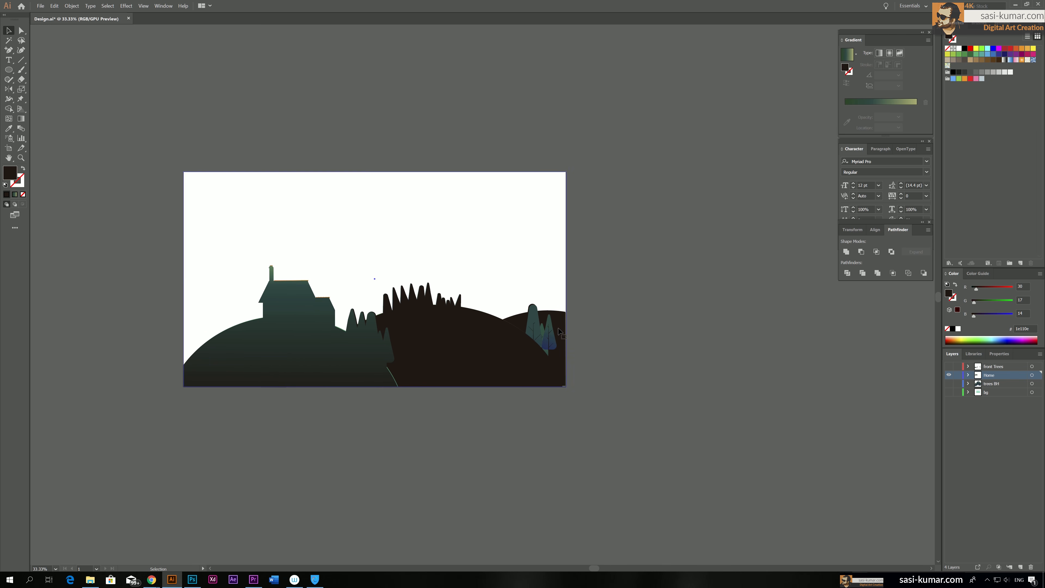
Copy the front hill's green gradient onto the middle-hill silhouette inside the clip group with the Eyedropper, undoing the accidental move
double_click(442, 346)
click(442, 343)
drag(433, 326, 441, 381)
key(ctrl+z)
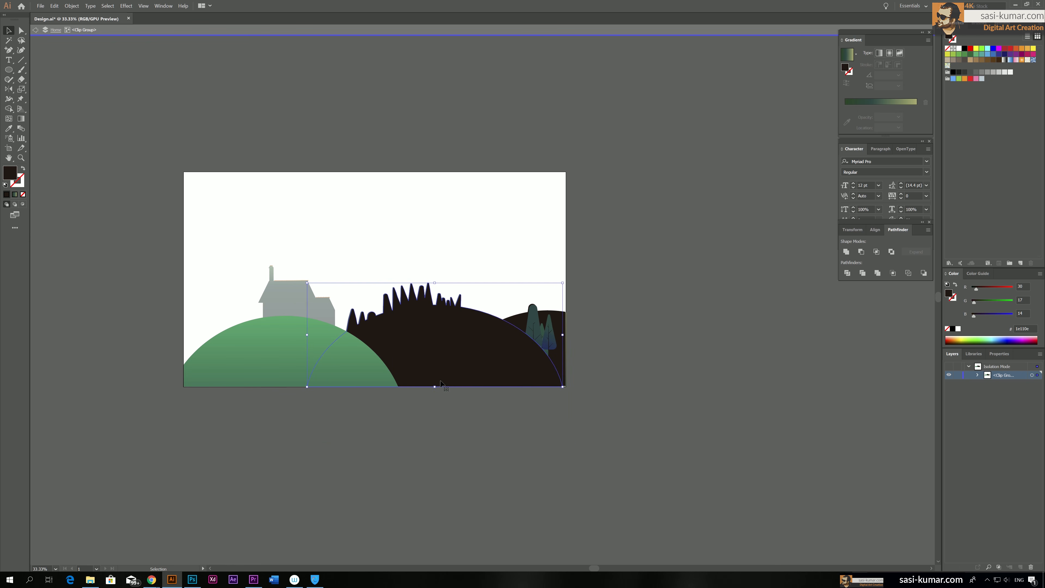
key(i)
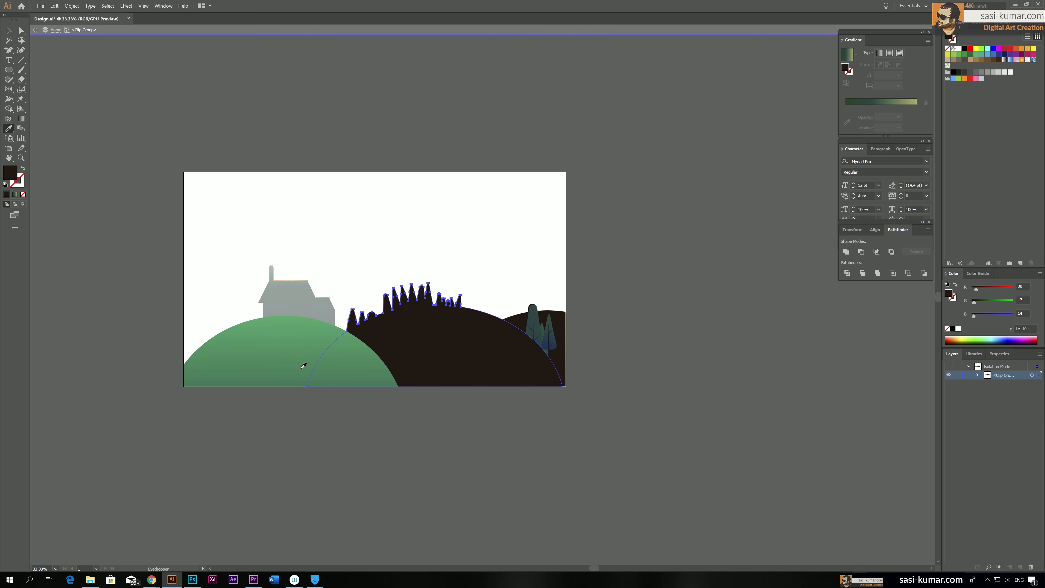
click(302, 365)
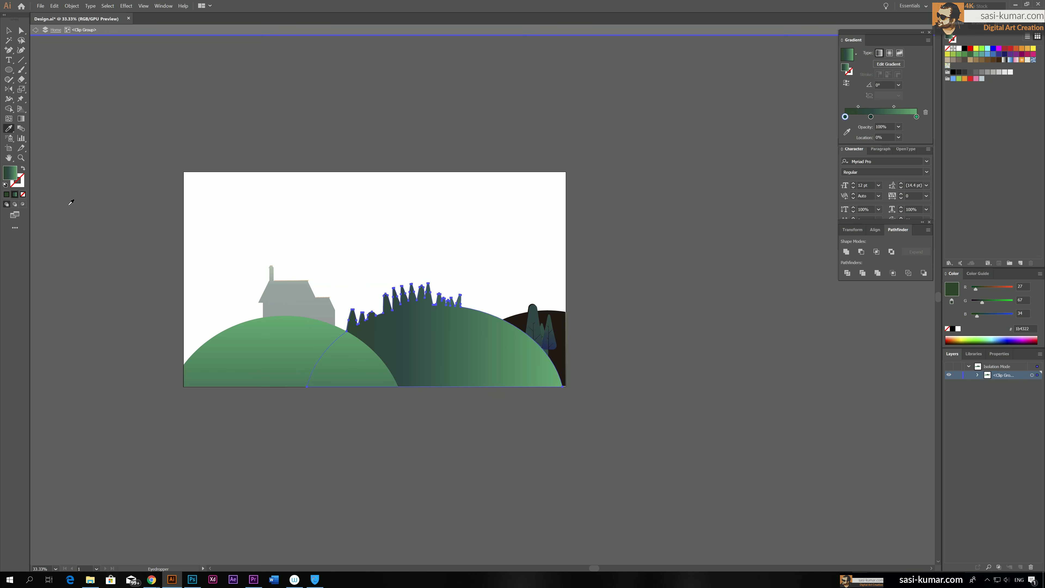
Redraw the middle silhouette's gradient diagonally from its lower part up to the right edge at about 41°
key(g)
drag(367, 378, 505, 267)
drag(394, 384, 487, 304)
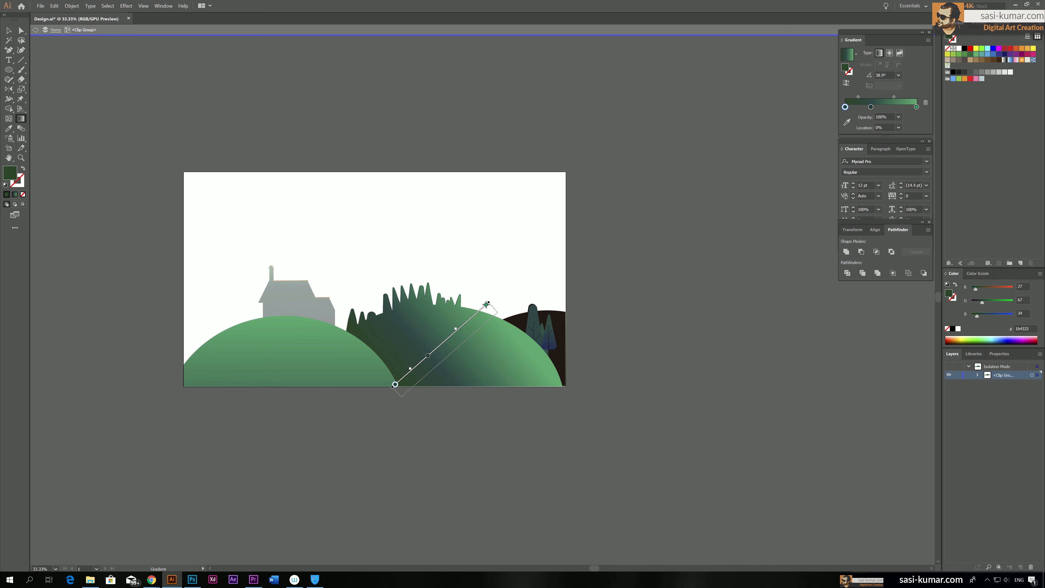
Change the middle silhouette's gradient to run from black to dark teal, removing the green stop, and exit the clip group
double_click(845, 108)
mouse_move(861, 154)
mouse_down()
mouse_move(848, 151)
mouse_move(848, 165)
mouse_move(848, 141)
mouse_up()
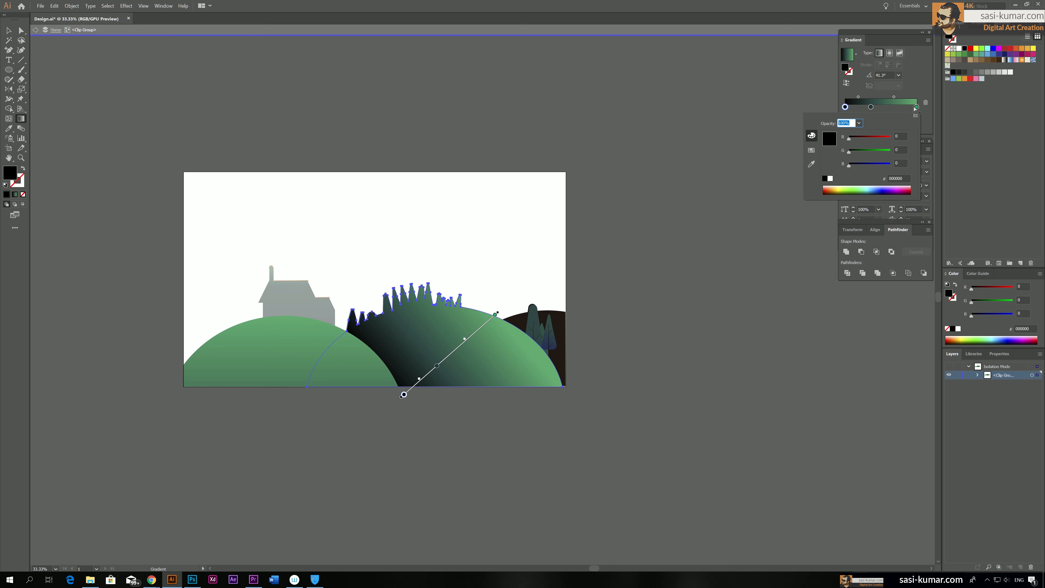
click(916, 107)
mouse_move(917, 107)
mouse_down()
mouse_move(905, 132)
mouse_move(947, 115)
mouse_move(922, 113)
mouse_up()
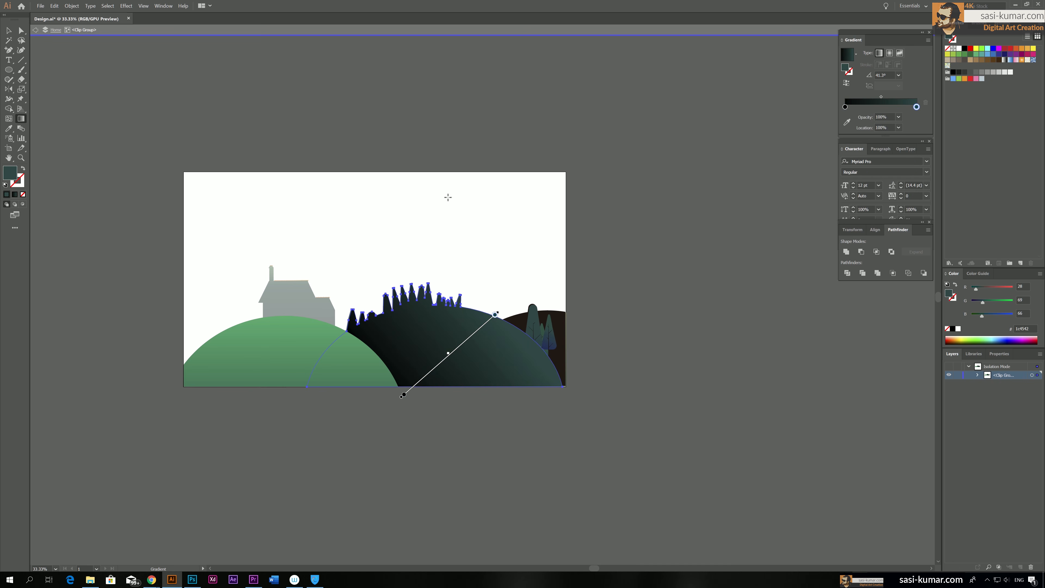
click(9, 30)
double_click(488, 149)
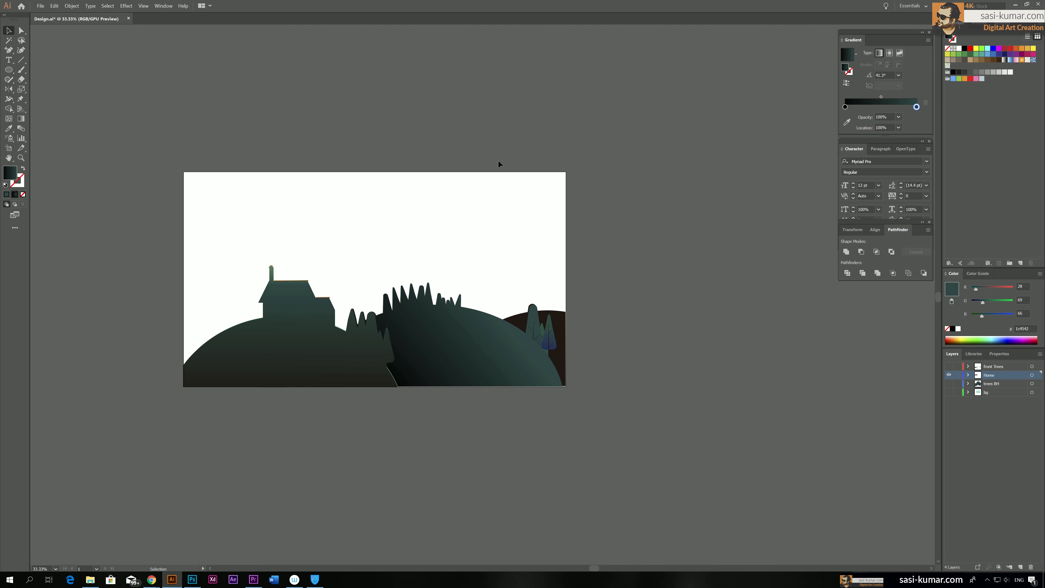
Copy the middle hill's black-to-teal gradient onto the right-hill silhouette inside the clip group with the Eyedropper
drag(533, 440, 516, 423)
key(ctrl+a)
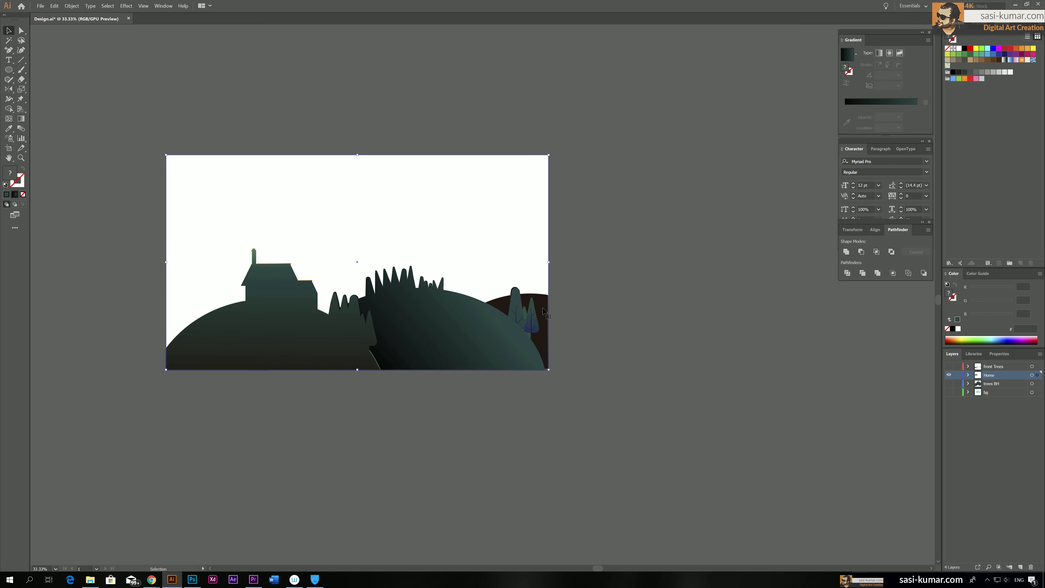
double_click(540, 308)
key(i)
click(381, 338)
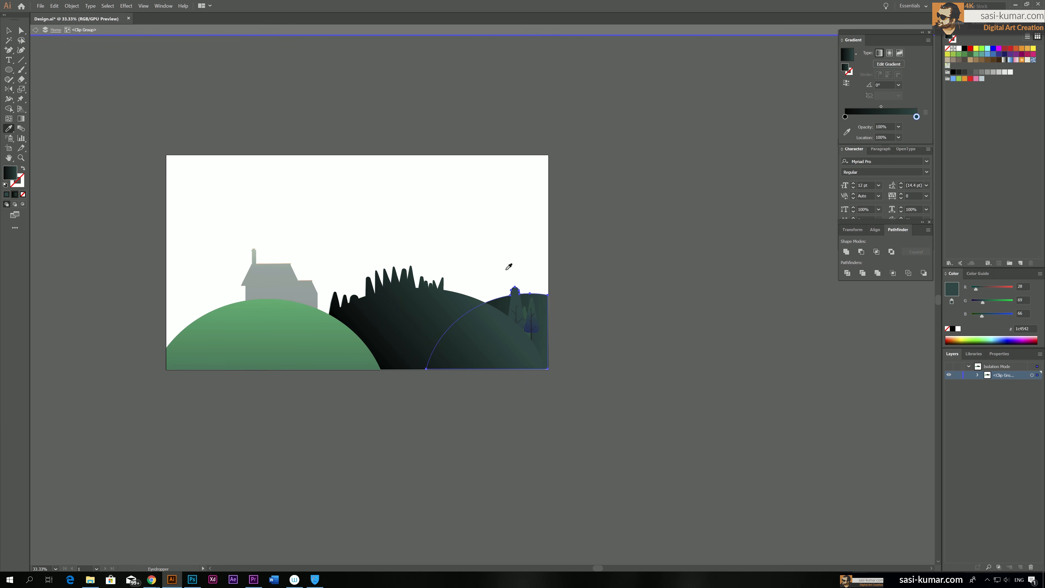
Redraw the right silhouette's gradient diagonally up to the right at about 54°, and exit the clip group
key(g)
drag(525, 341, 553, 303)
click(8, 31)
click(374, 131)
key(space)
drag(360, 118, 414, 105)
double_click(423, 80)
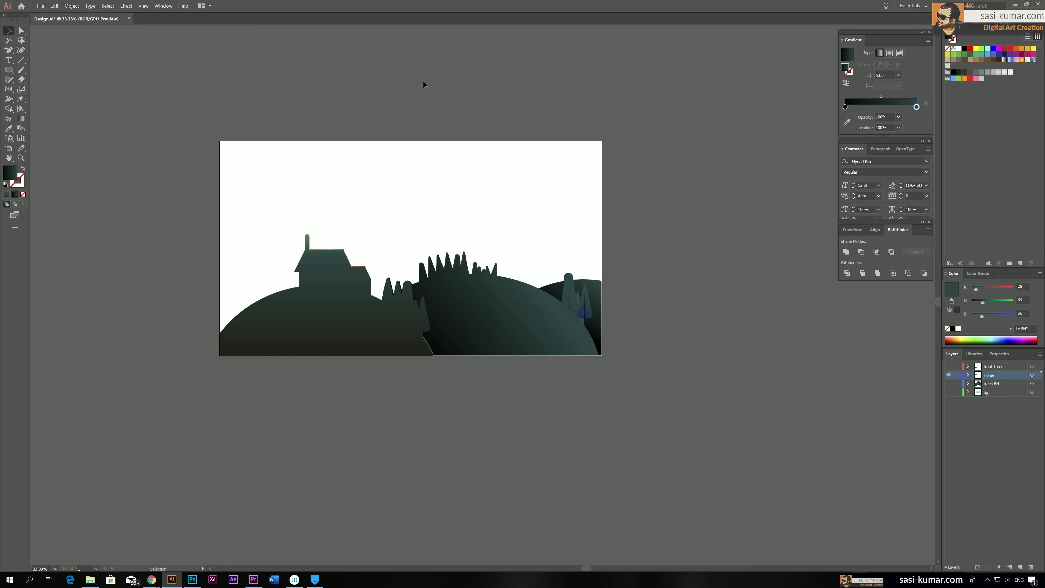
click(351, 332)
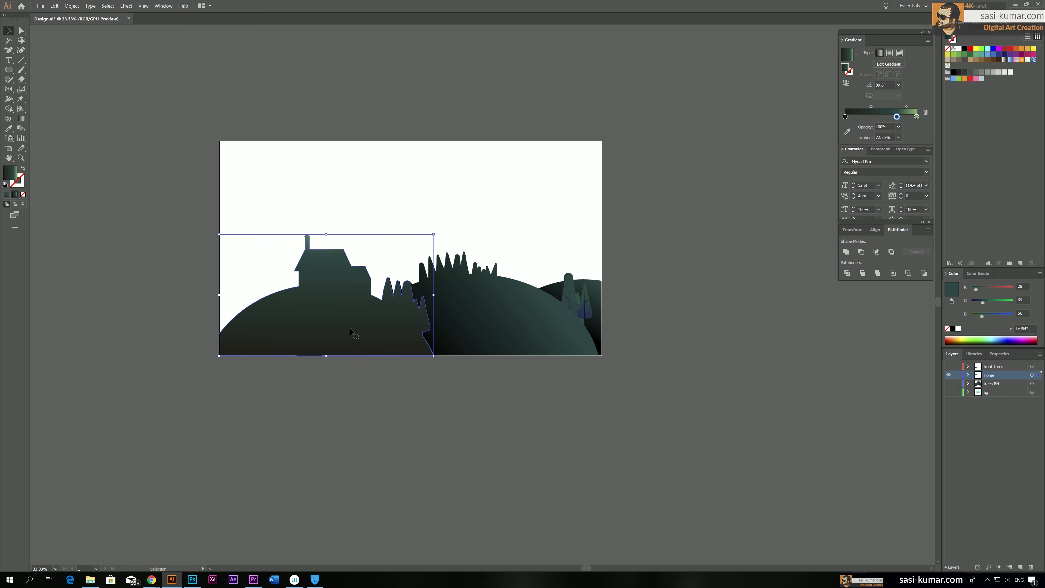
click(720, 332)
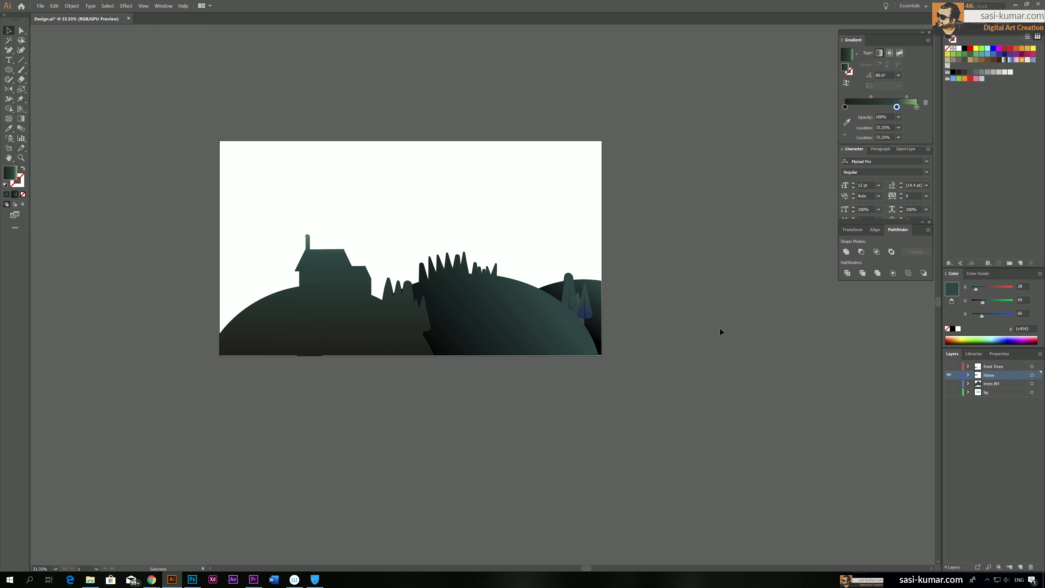
click(338, 331)
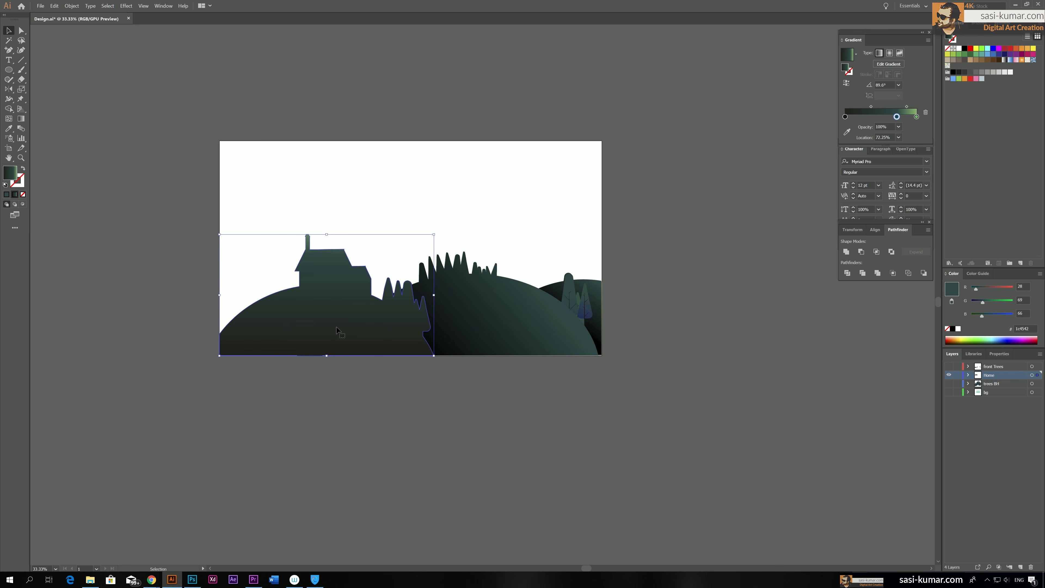
click(368, 457)
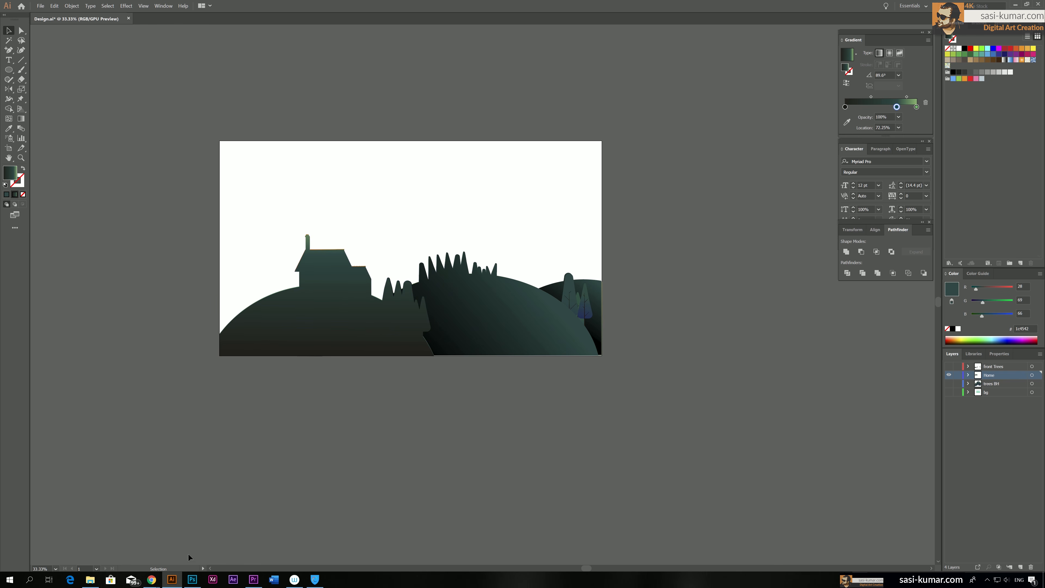
click(192, 579)
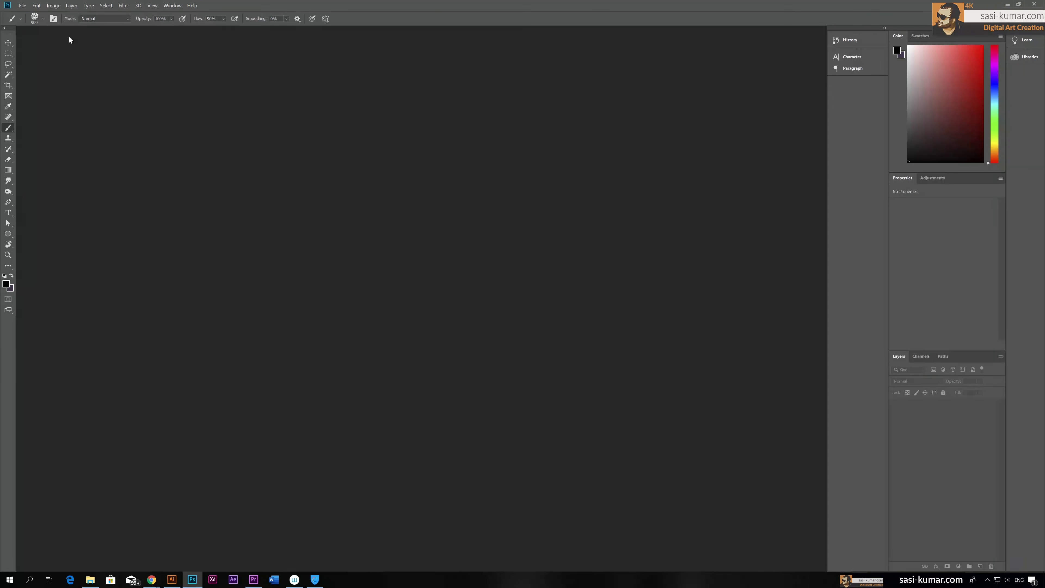
click(1008, 4)
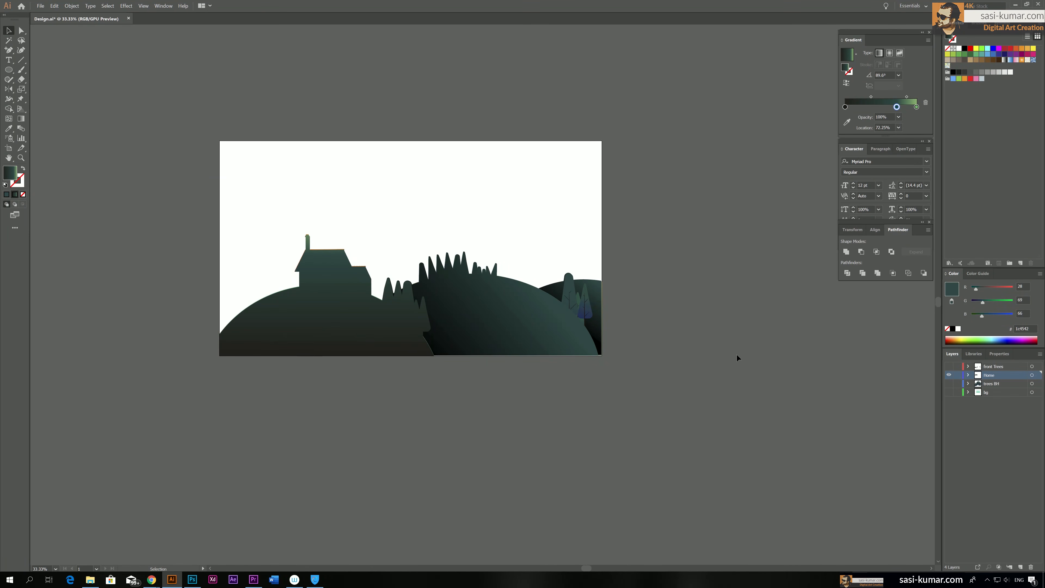
Switch to Photoshop and create a Film & Video document at HDTV 1080p, 1920 × 1080 pixels, with 300 pixels/inch resolution
click(190, 579)
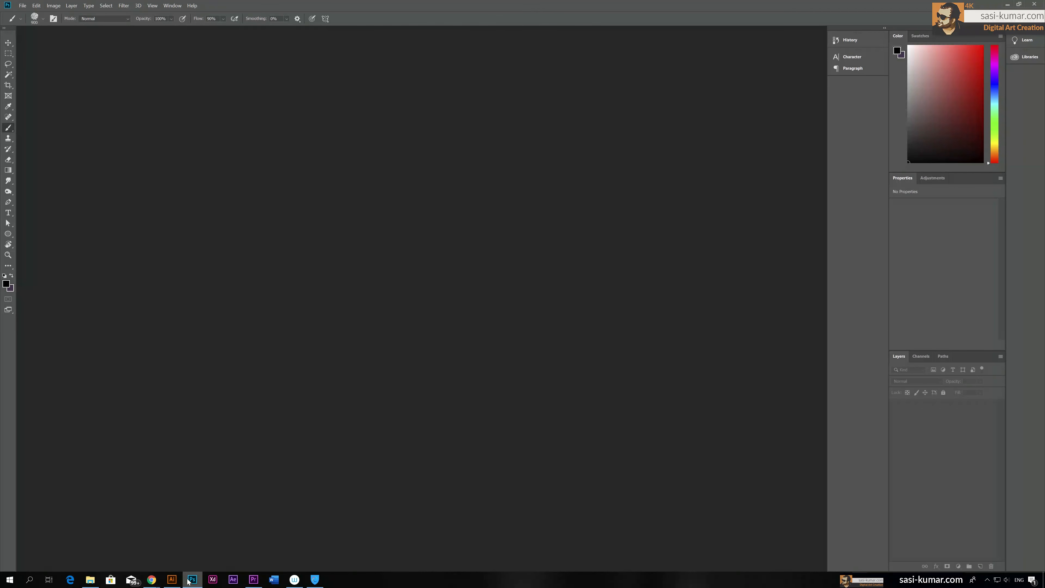
click(24, 6)
click(23, 6)
click(23, 6)
click(31, 14)
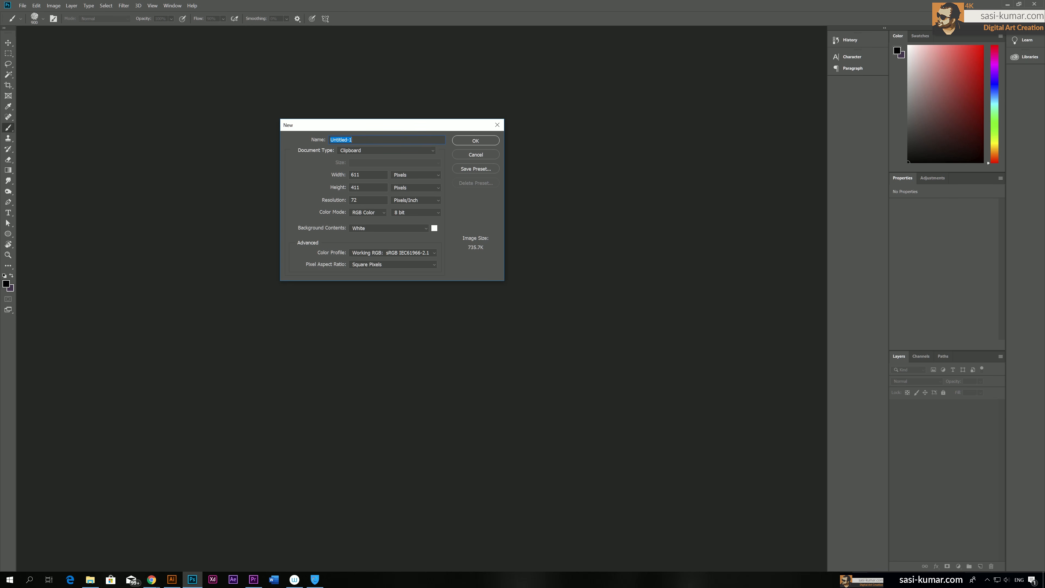
drag(416, 124, 424, 117)
click(436, 143)
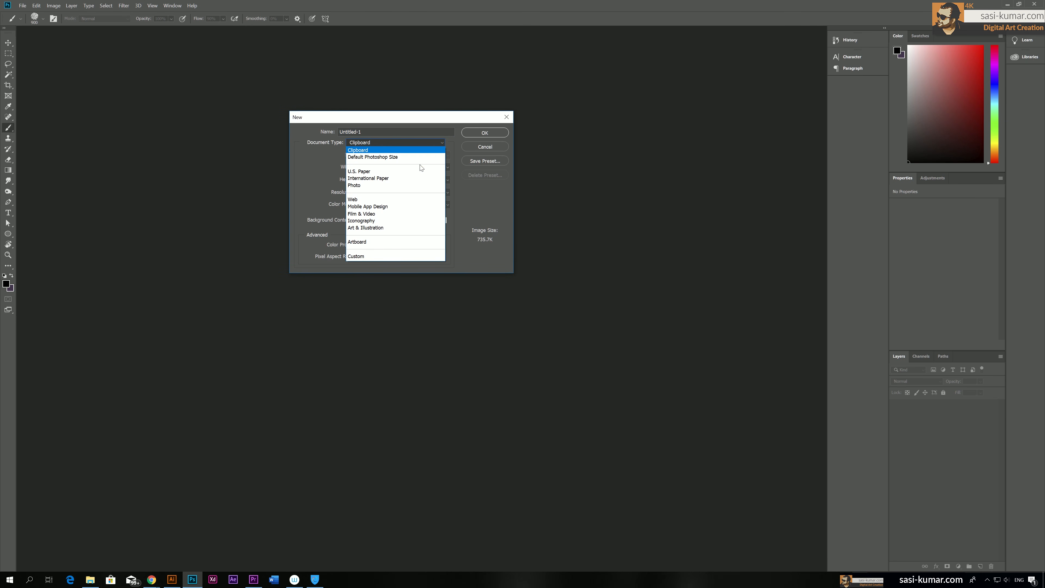
click(404, 214)
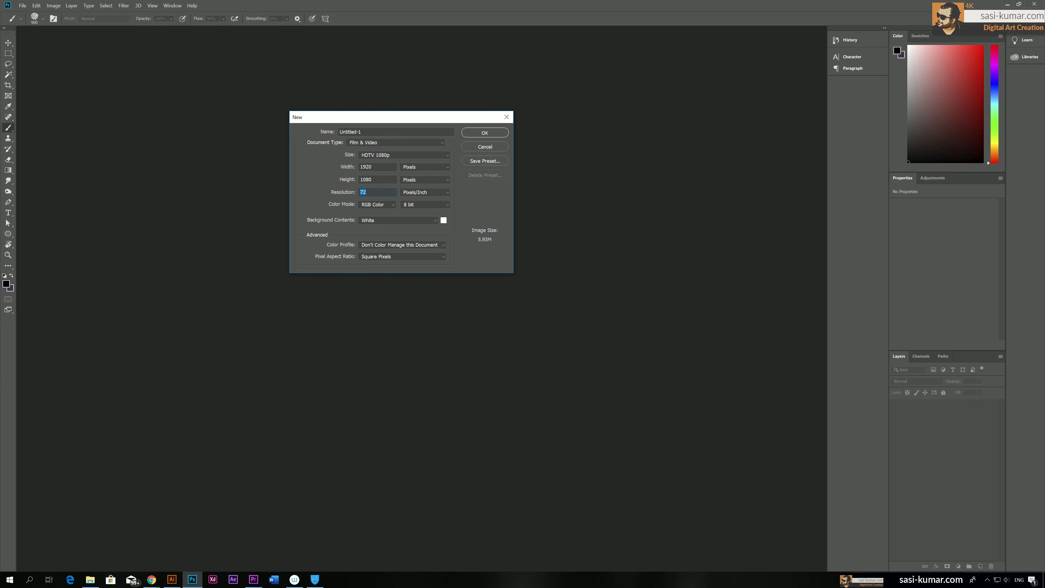
text(300)
click(485, 134)
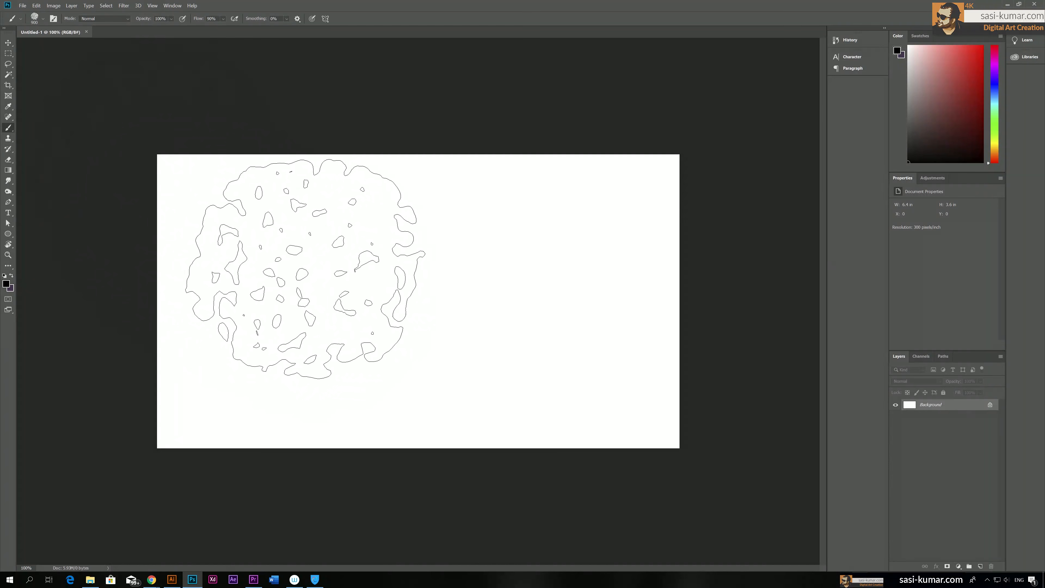
Try the KYLE Bonus Chunky Charcoal brush with a zigzag stroke on the blank canvas, and undo the test marks
right_click(317, 223)
mouse_move(455, 383)
mouse_down()
mouse_move(453, 330)
mouse_move(452, 381)
mouse_up()
click(409, 340)
scroll(409, 336, up, 1)
scroll(408, 336, up, 2)
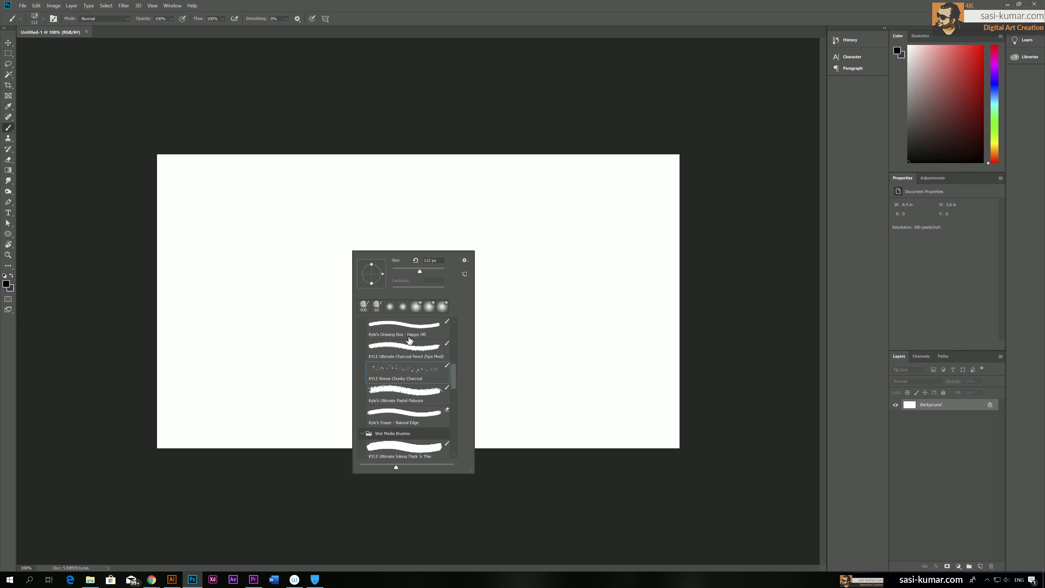
click(225, 314)
mouse_move(229, 264)
mouse_down()
mouse_move(324, 291)
mouse_move(413, 393)
mouse_up()
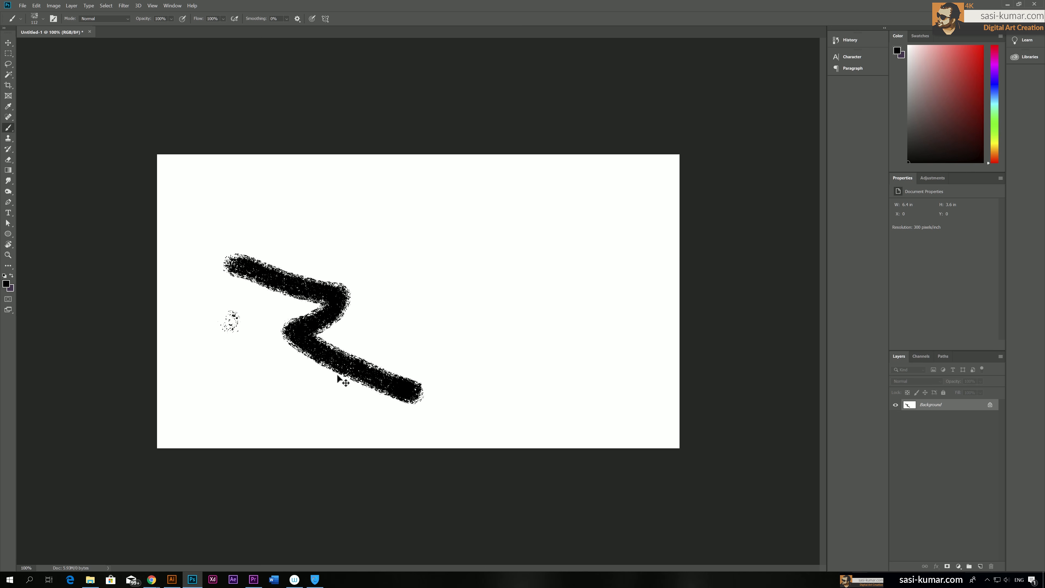
key(ctrl+z)
key(ctrl+z)
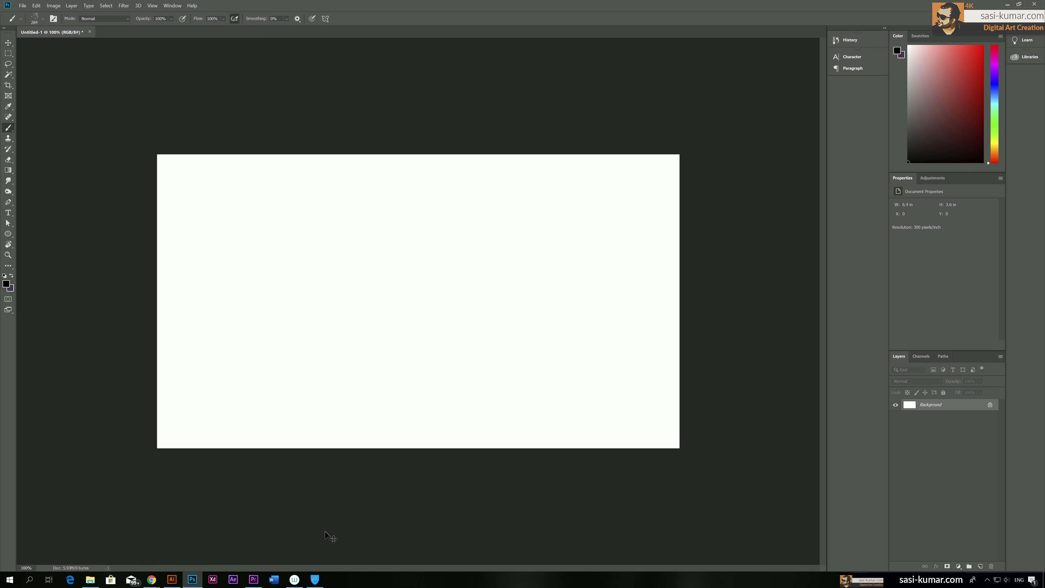
Choose the Kyle's Spatter Brushes - Pressure Control brush, paint a short test stroke on the canvas and undo it
right_click(305, 299)
scroll(373, 518, down, 2)
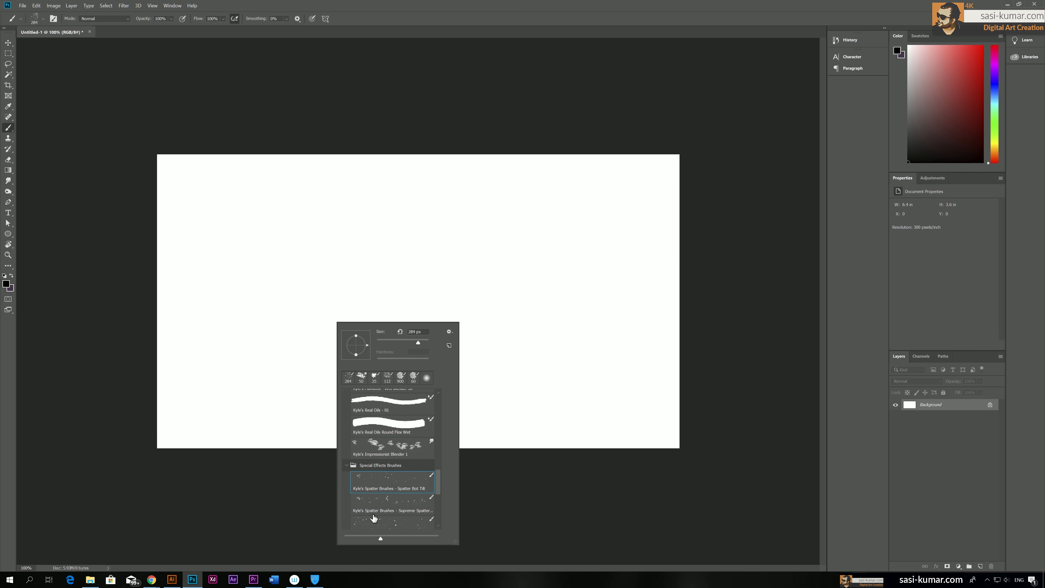
scroll(375, 516, down, 2)
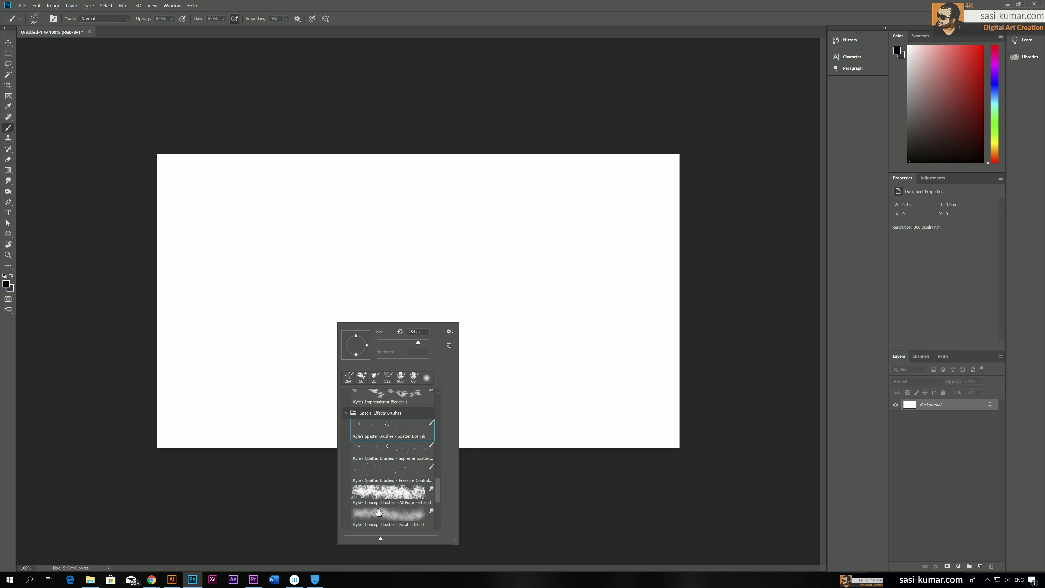
click(394, 472)
drag(202, 340, 312, 406)
key(ctrl+z)
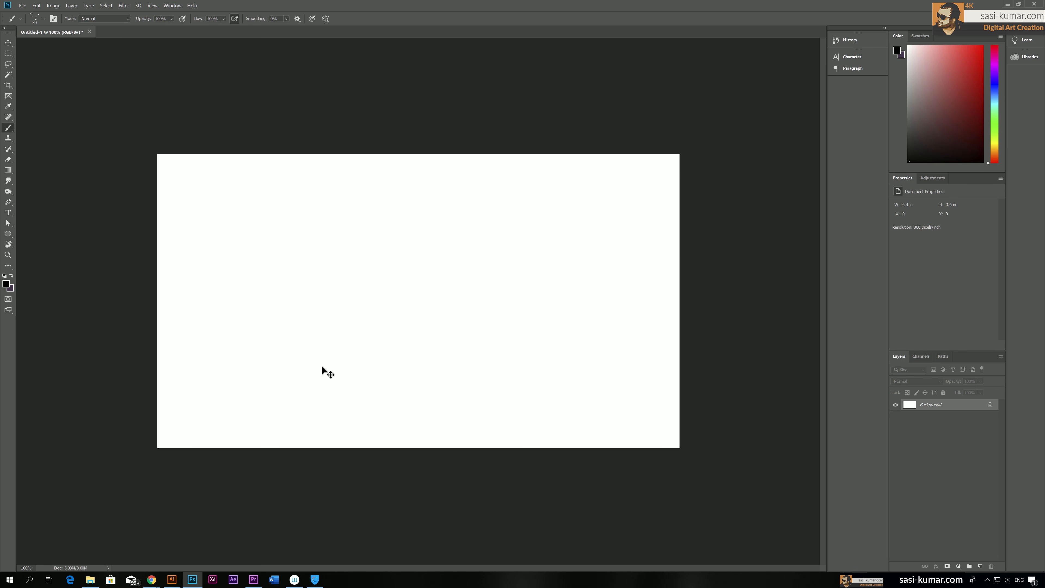
Paint a black spatter texture on the Photoshop canvas, dense along the lower edge and rising up the left side
key(bracketleft)
click(172, 579)
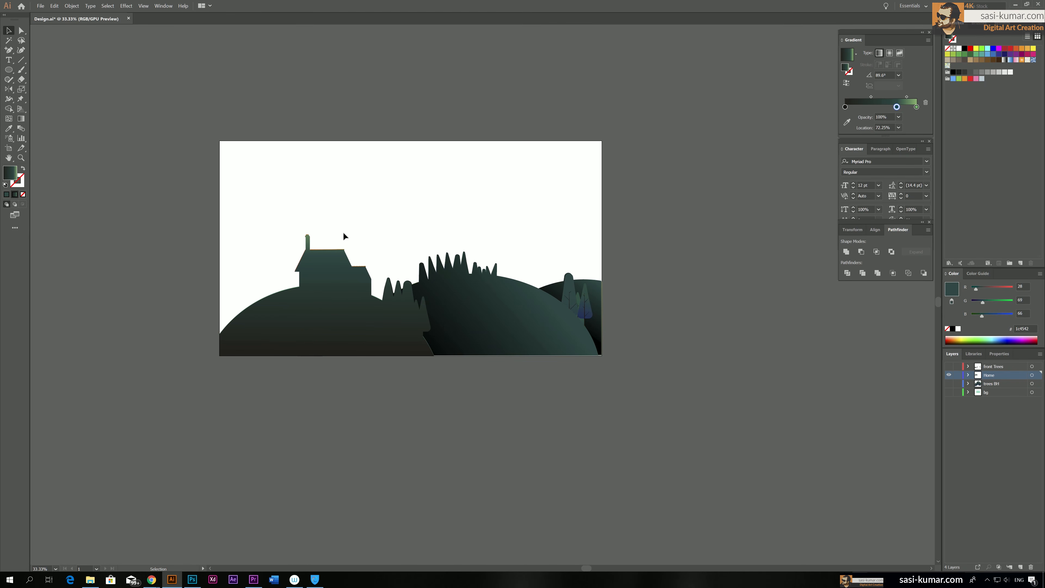
click(192, 579)
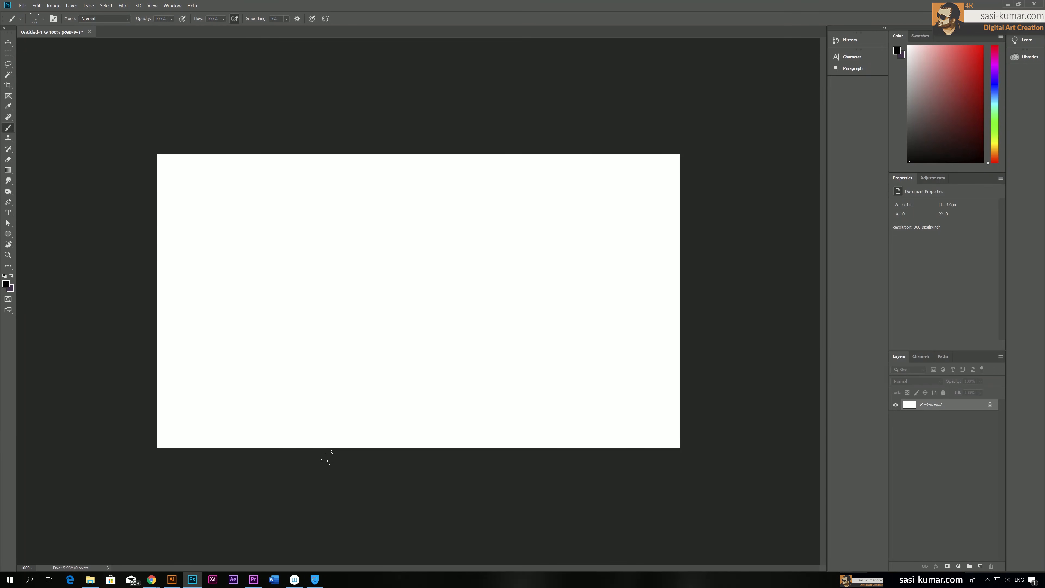
mouse_move(216, 448)
mouse_down()
mouse_move(305, 436)
mouse_move(654, 432)
mouse_move(247, 432)
mouse_move(181, 413)
mouse_move(279, 395)
mouse_move(288, 376)
mouse_move(329, 374)
mouse_move(218, 337)
mouse_move(263, 309)
mouse_move(282, 247)
mouse_move(342, 322)
mouse_move(366, 280)
mouse_move(193, 233)
mouse_move(207, 242)
mouse_move(173, 354)
mouse_move(260, 424)
mouse_move(543, 461)
mouse_move(411, 438)
mouse_move(177, 426)
mouse_move(226, 408)
mouse_up()
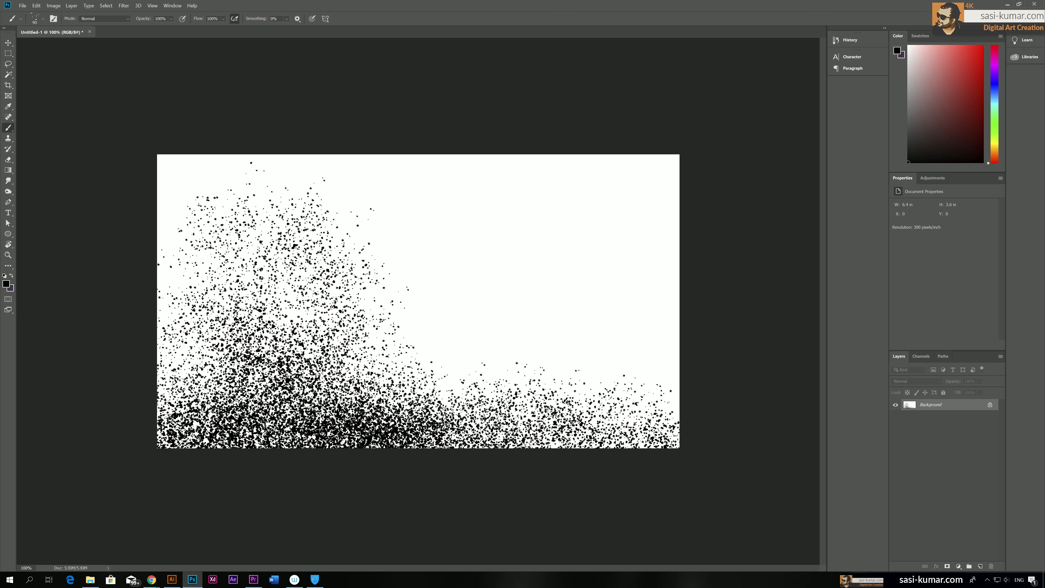
mouse_move(350, 441)
mouse_down()
mouse_move(534, 428)
mouse_move(272, 428)
mouse_up()
drag(380, 450, 263, 436)
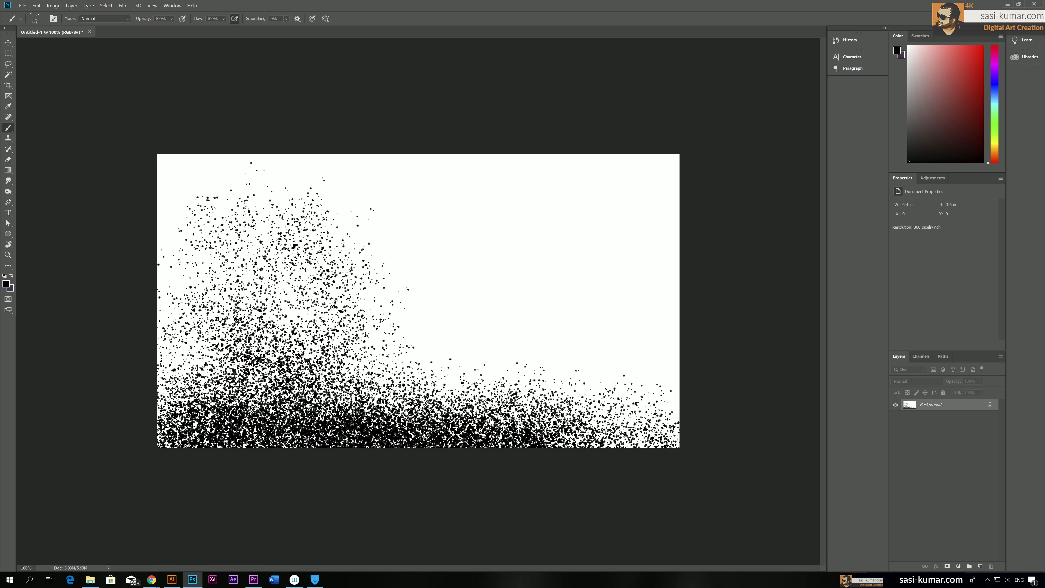
mouse_move(358, 393)
mouse_down()
mouse_move(642, 432)
mouse_move(551, 424)
mouse_up()
mouse_move(216, 408)
mouse_down()
mouse_move(169, 418)
mouse_move(195, 371)
mouse_move(185, 260)
mouse_move(199, 169)
mouse_up()
mouse_move(221, 221)
mouse_down()
mouse_move(340, 298)
mouse_move(364, 372)
mouse_move(187, 354)
mouse_move(214, 389)
mouse_move(274, 392)
mouse_move(449, 367)
mouse_move(338, 363)
mouse_move(267, 380)
mouse_move(617, 391)
mouse_move(506, 398)
mouse_up()
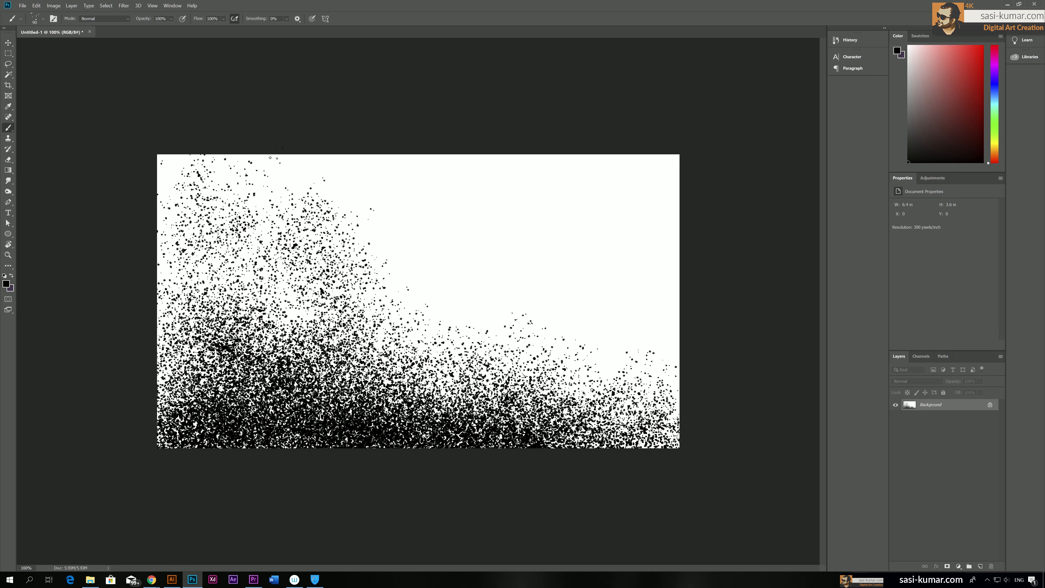
Cut the spatter texture from the entire canvas and paste it into the Design.ai landscape in Illustrator
click(9, 54)
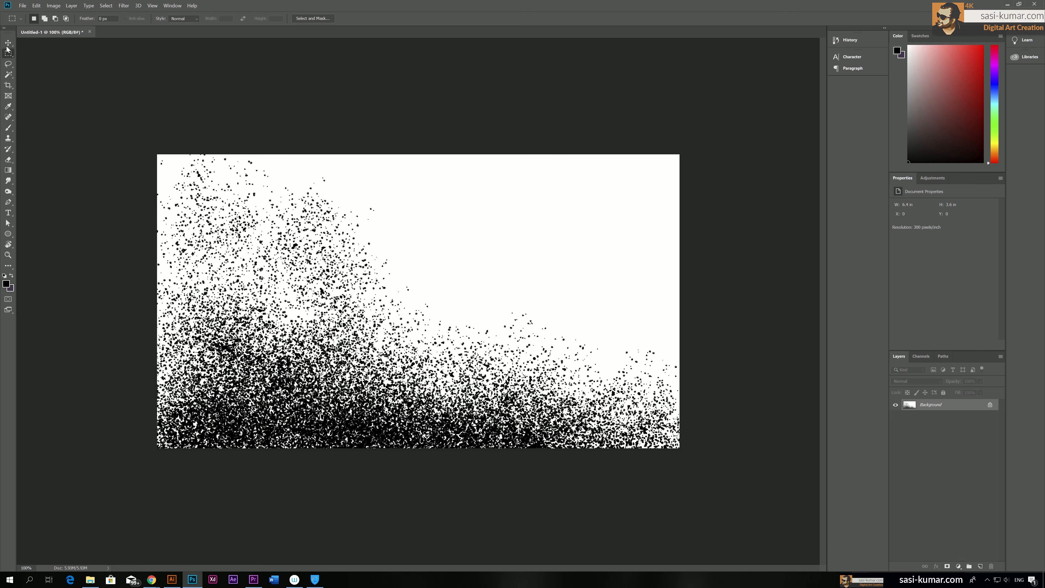
drag(150, 151, 715, 502)
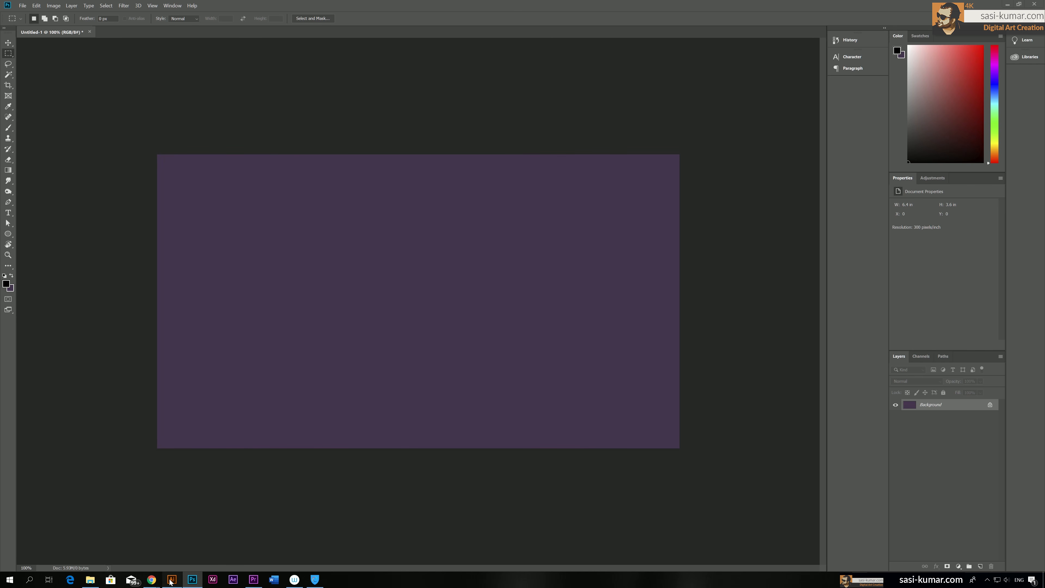
click(172, 580)
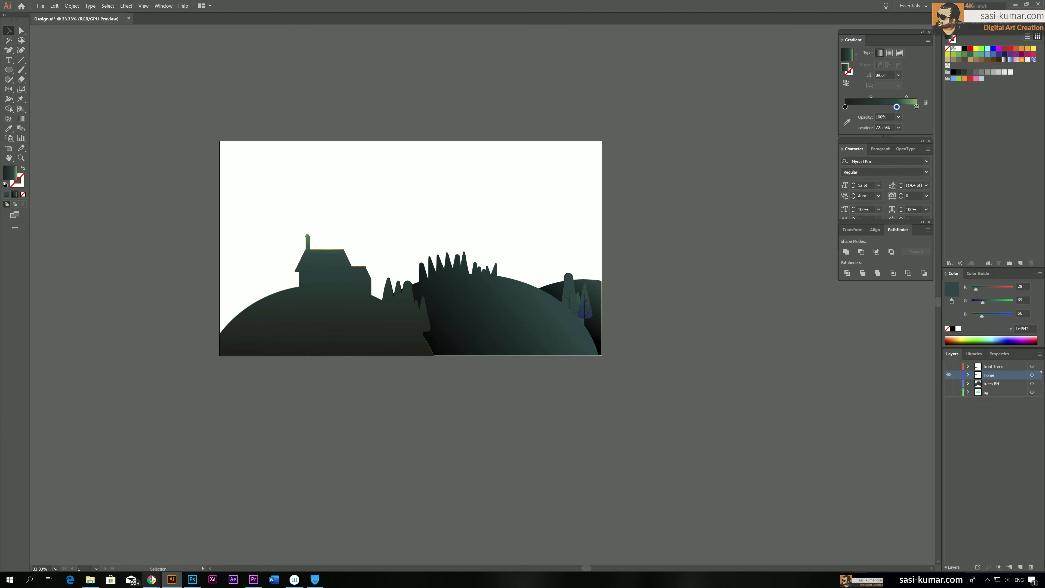
key(ctrl+v)
key(v)
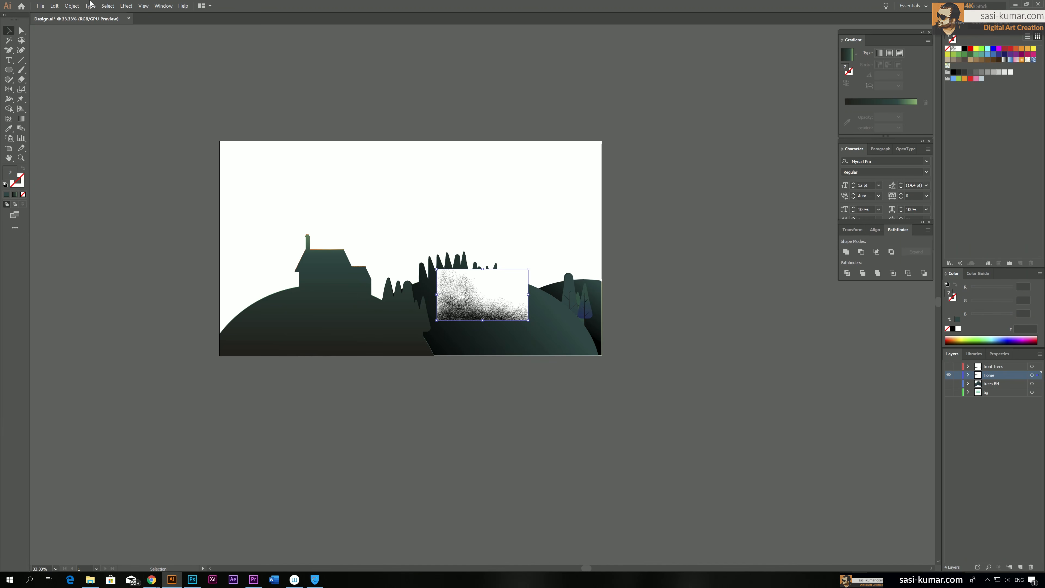
Move the pasted spatter image off the artboard, beyond its upper-right corner
drag(505, 268, 695, 57)
click(752, 216)
scroll(752, 216, up, 6)
click(326, 357)
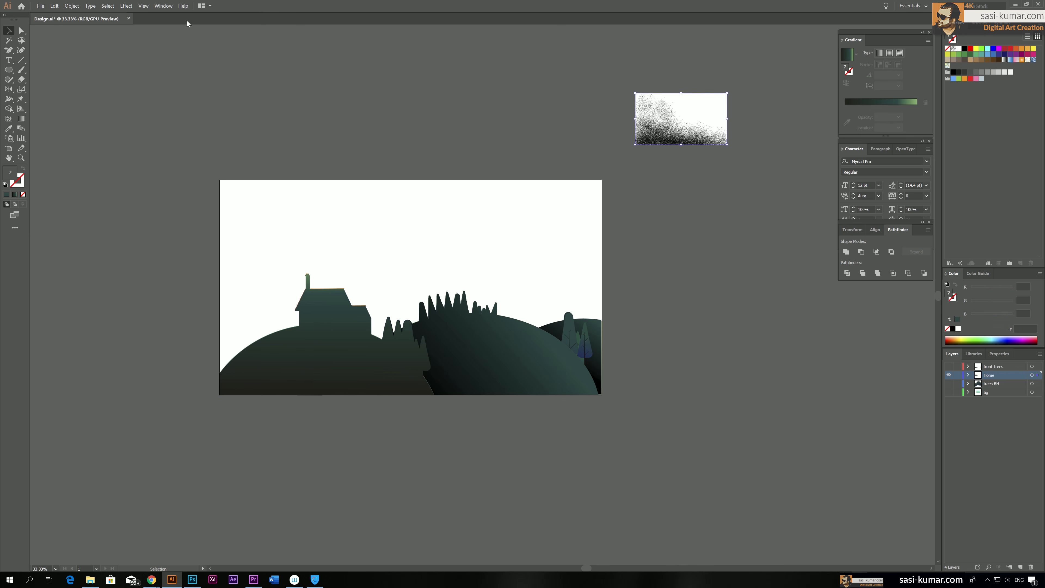
Place the spatter image over the left house-and-hill silhouette and make an opacity mask from the two
click(164, 6)
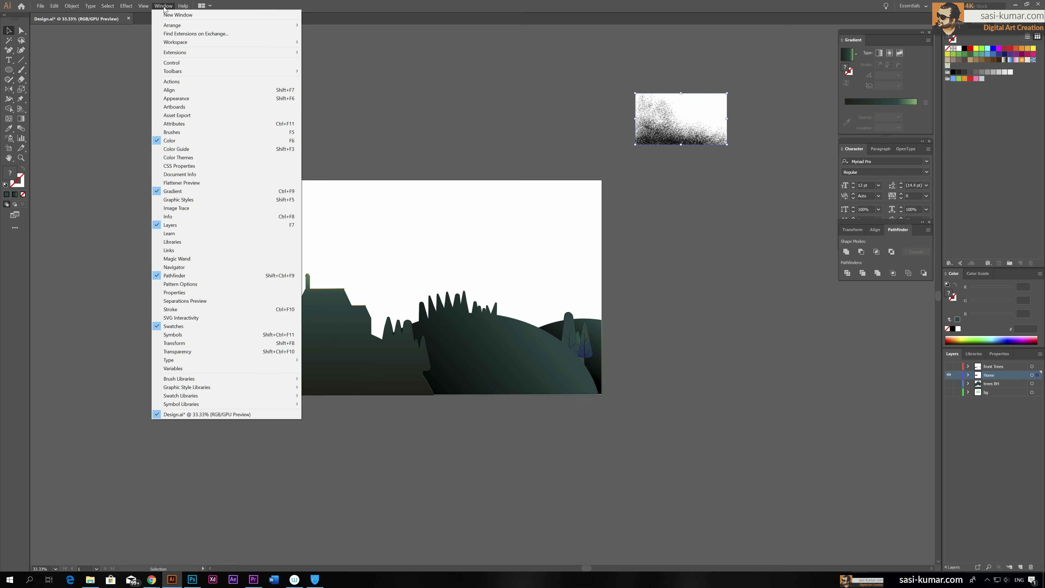
click(213, 351)
drag(893, 204, 706, 191)
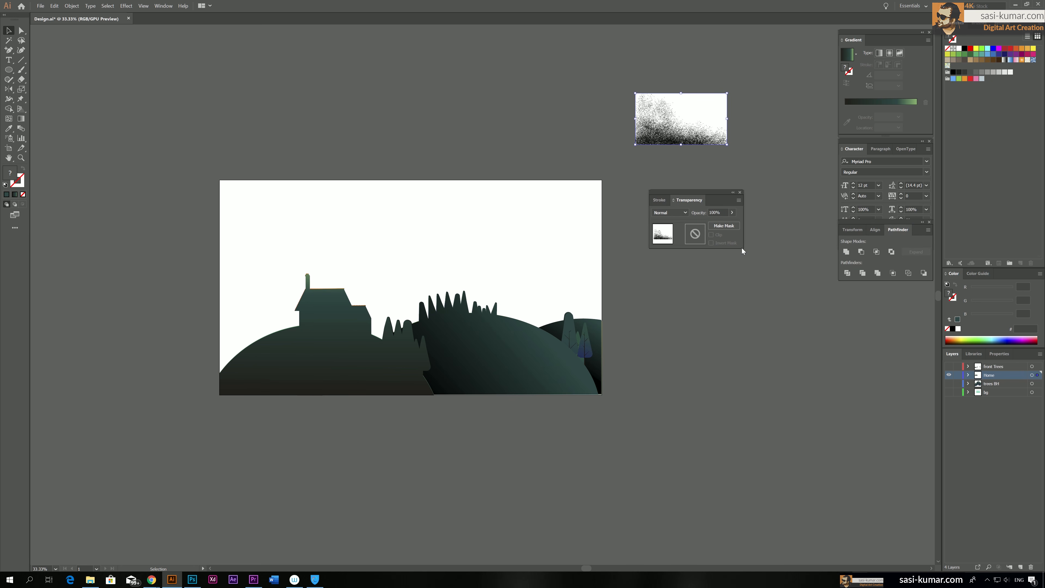
click(293, 368)
drag(675, 119, 395, 302)
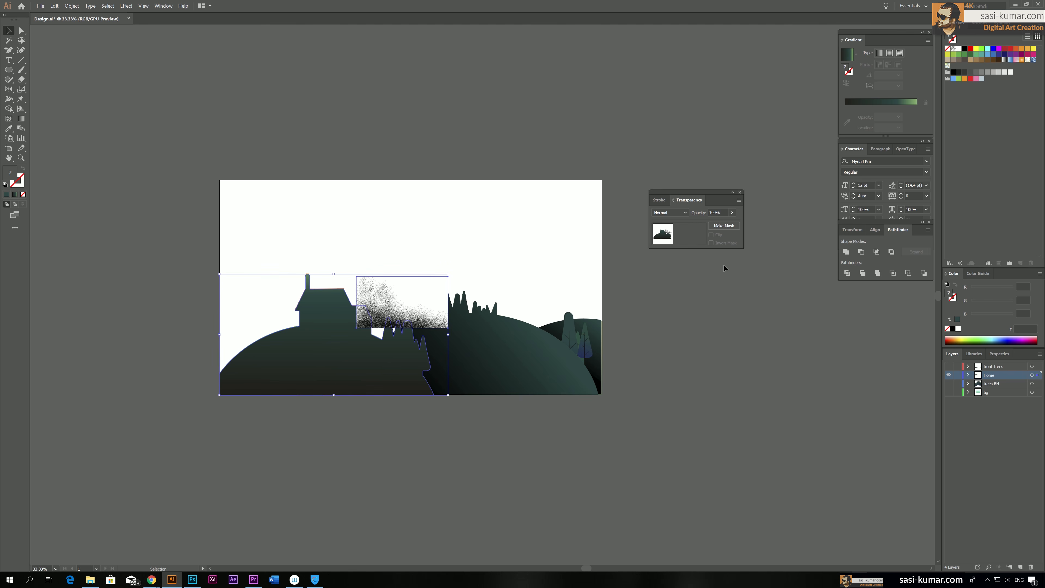
click(737, 227)
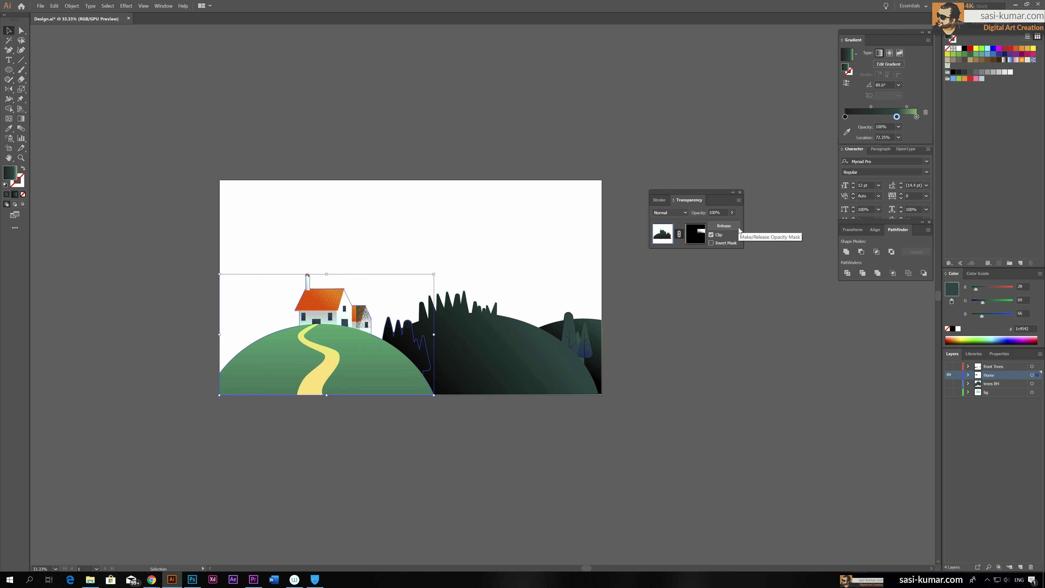
Edit the silhouette's opacity mask, enlarging and repositioning the spatter image so it covers the whole left hill, house and trees
click(728, 350)
double_click(364, 320)
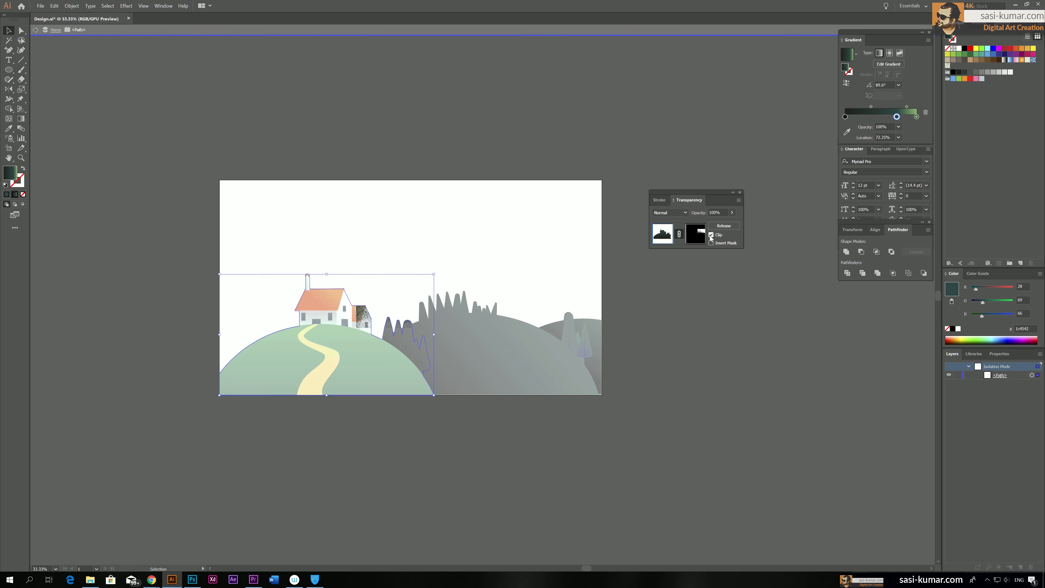
click(694, 239)
drag(441, 335, 443, 453)
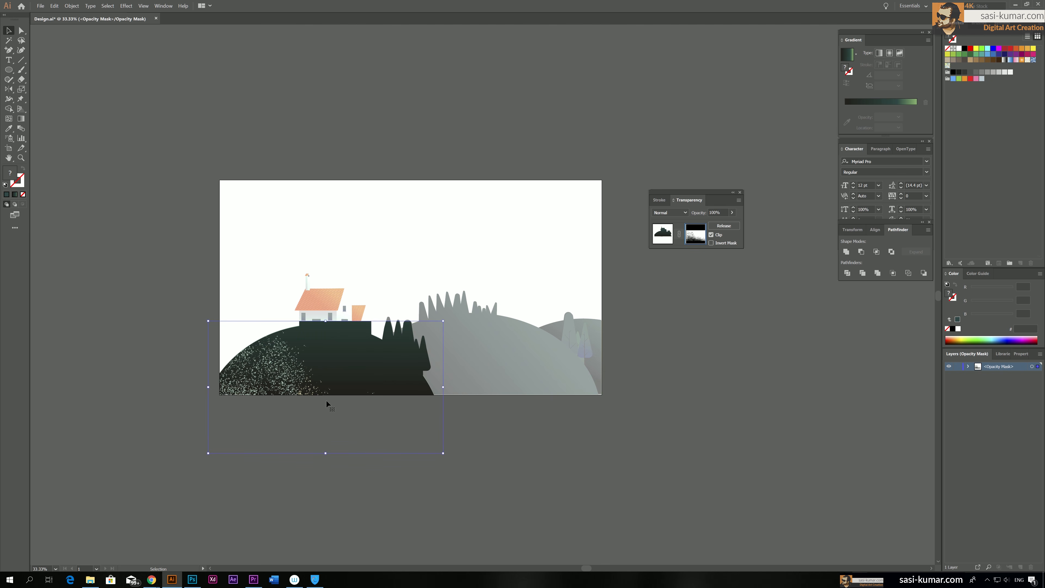
drag(443, 322, 643, 207)
drag(329, 370, 360, 308)
drag(336, 365, 315, 368)
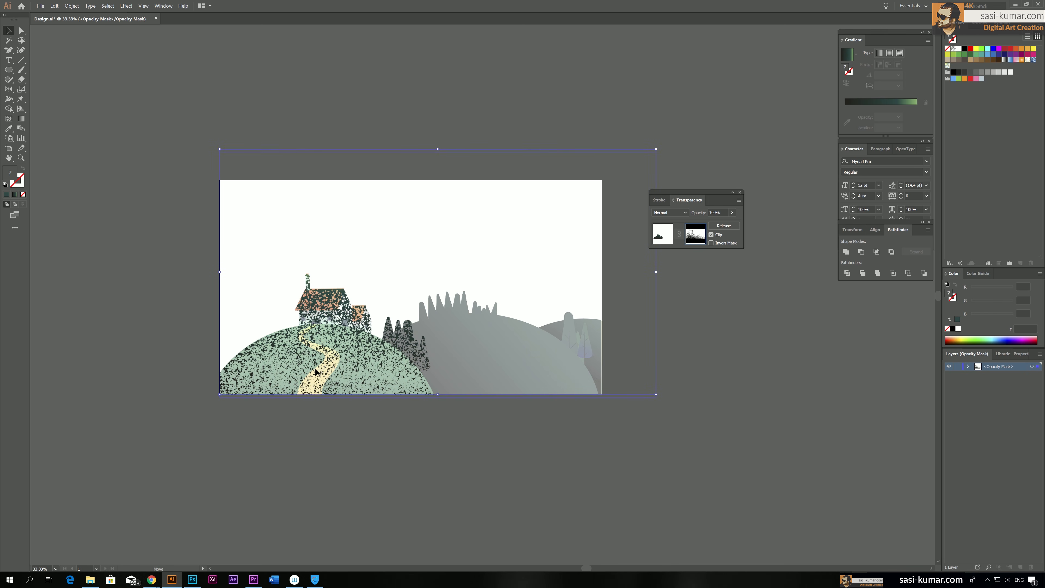
drag(656, 153, 690, 123)
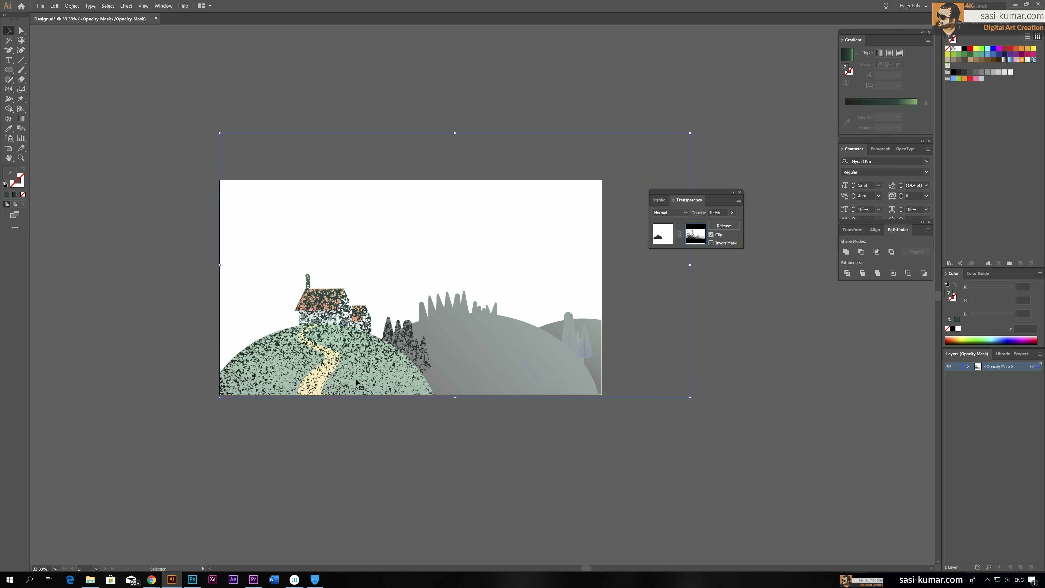
Invert the opacity mask, shrink the spatter image so the specks are densest at the hill's base, and leave mask editing
click(712, 243)
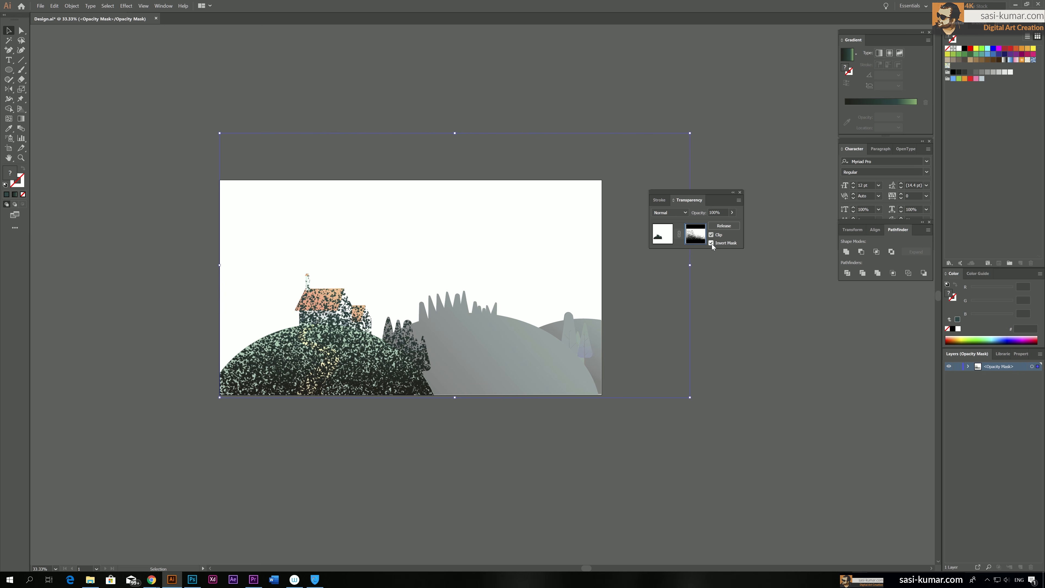
drag(690, 133, 503, 237)
click(457, 128)
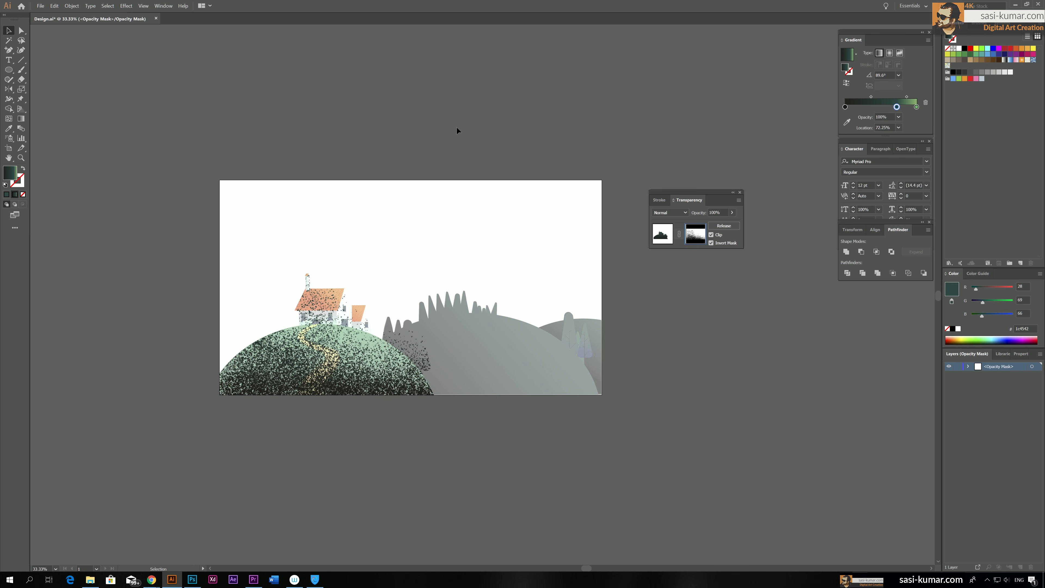
click(656, 240)
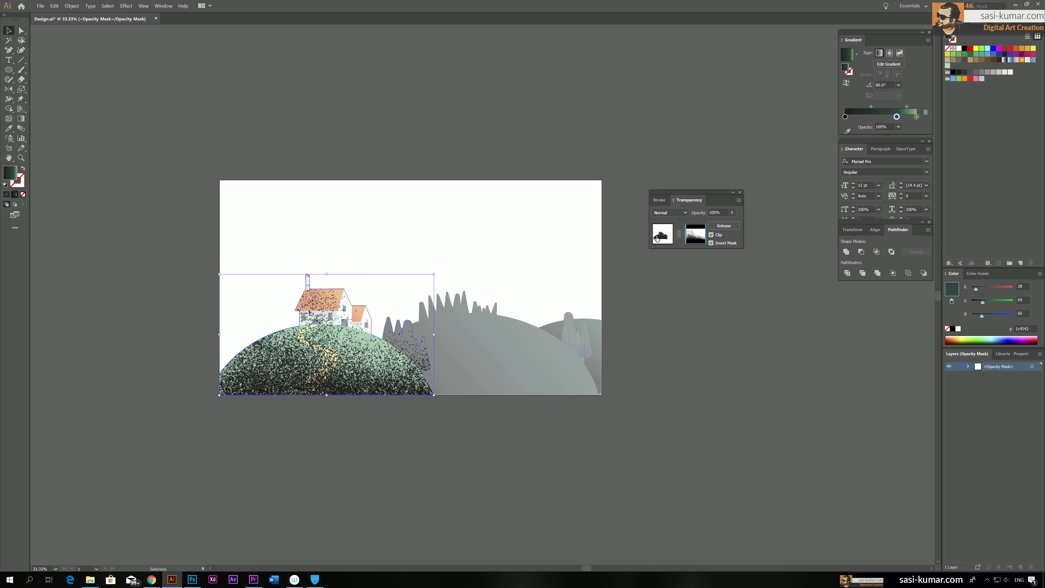
click(361, 117)
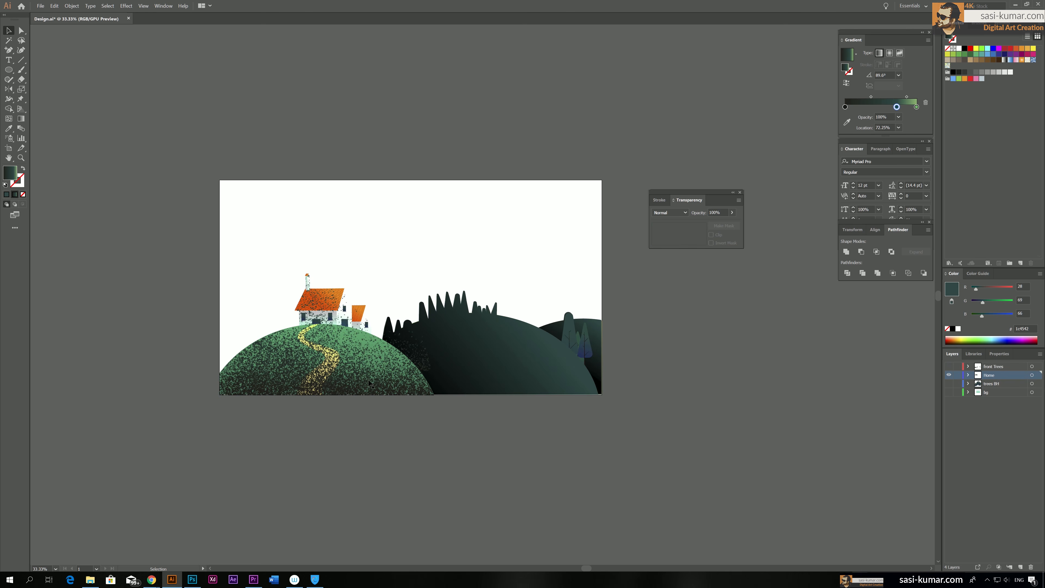
Try the Overlay, Soft Light, Hard Light and Multiply blend modes on the masked left silhouette
click(361, 392)
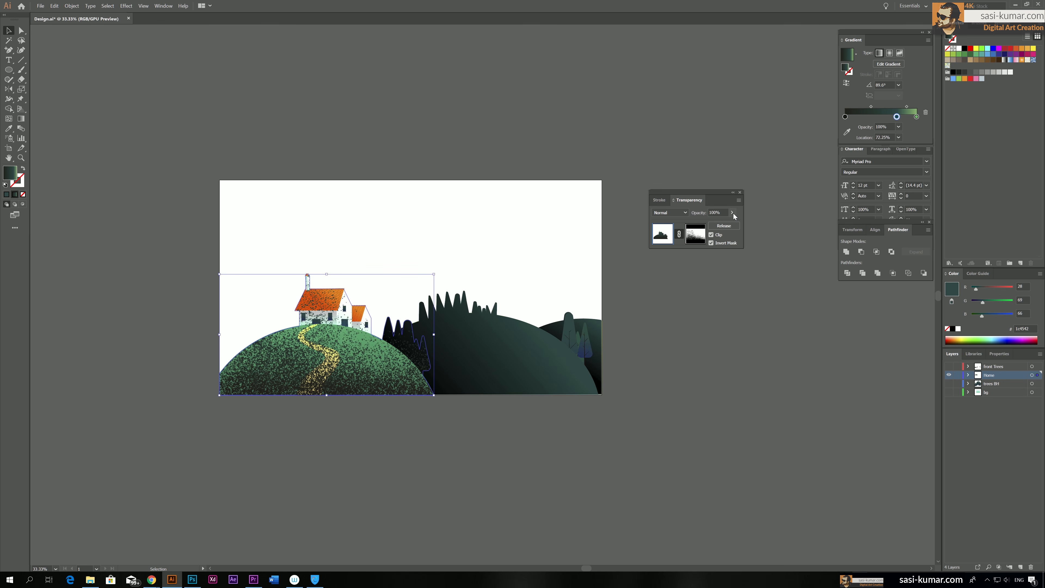
click(688, 213)
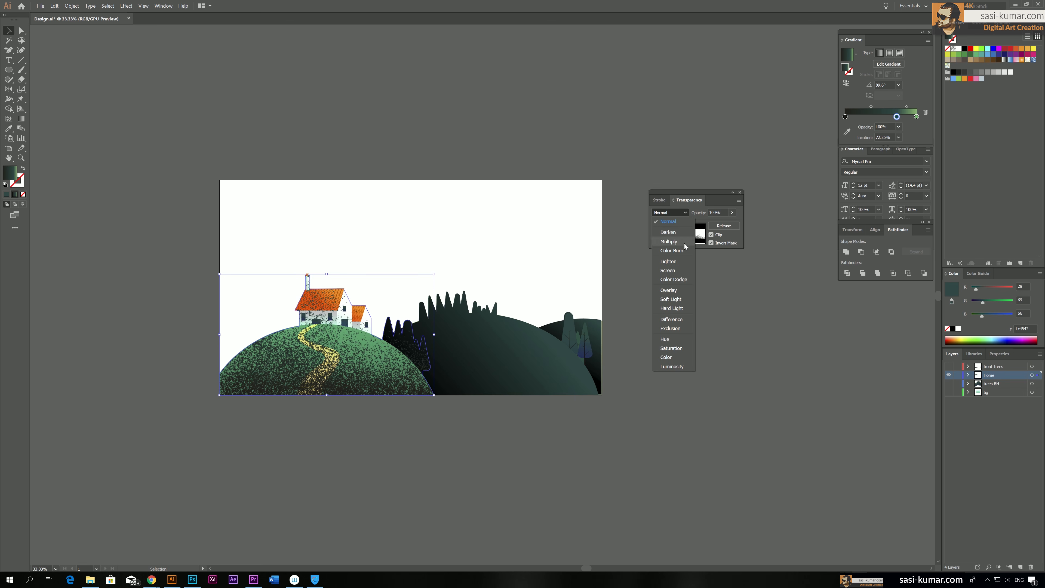
click(677, 296)
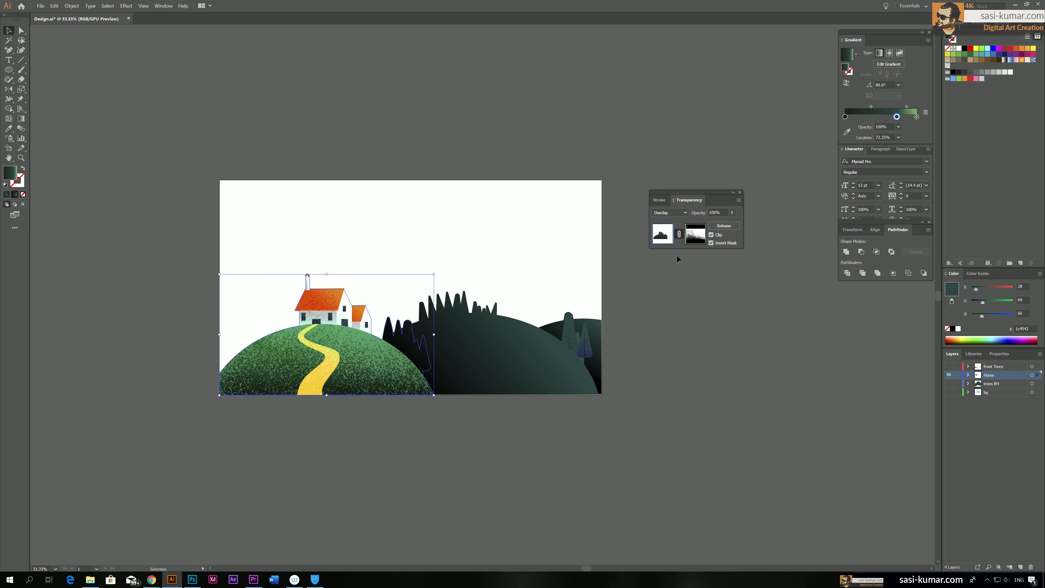
click(679, 213)
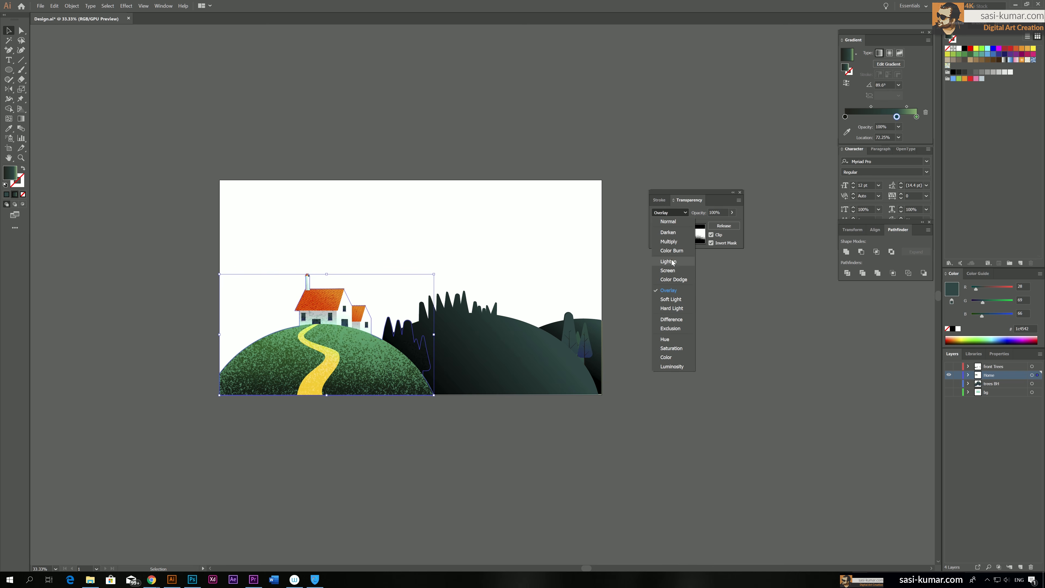
click(673, 300)
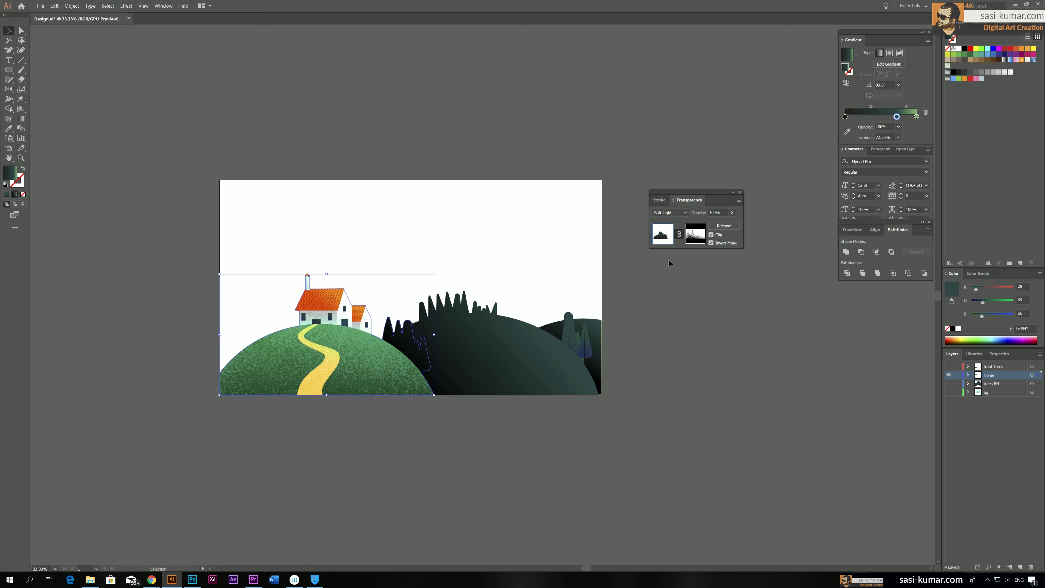
click(685, 214)
click(680, 309)
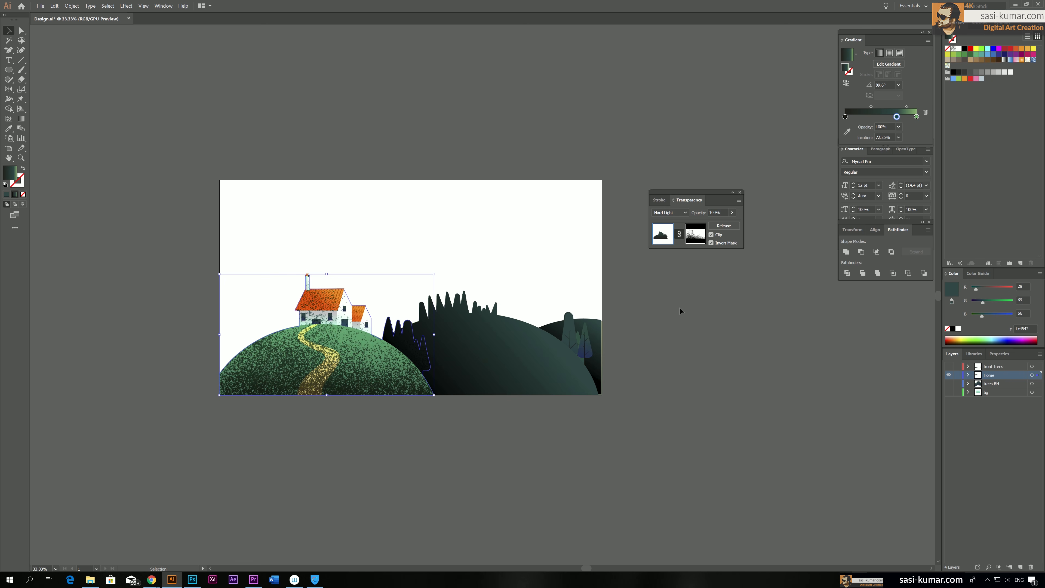
click(684, 213)
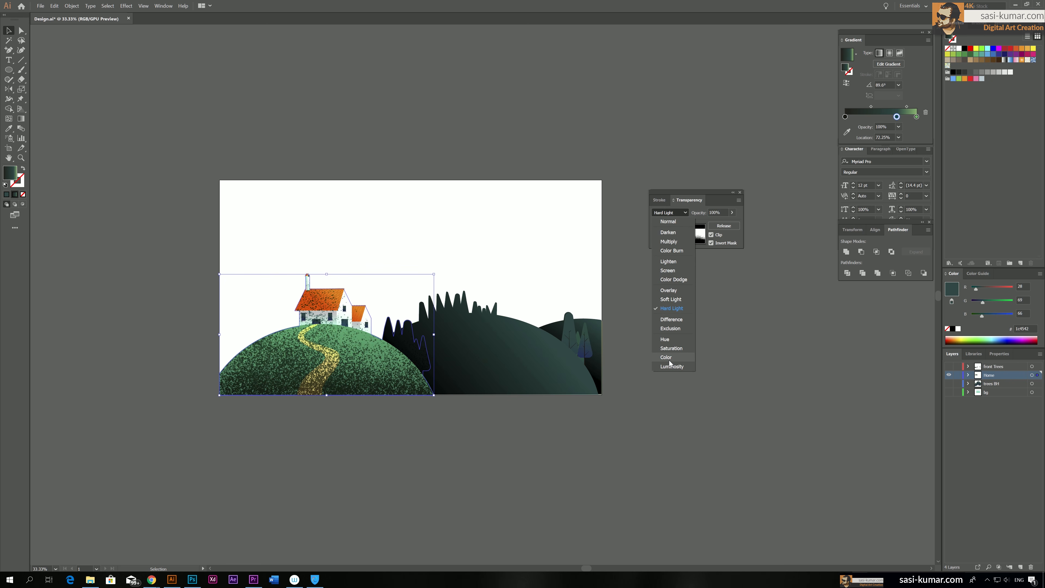
click(678, 242)
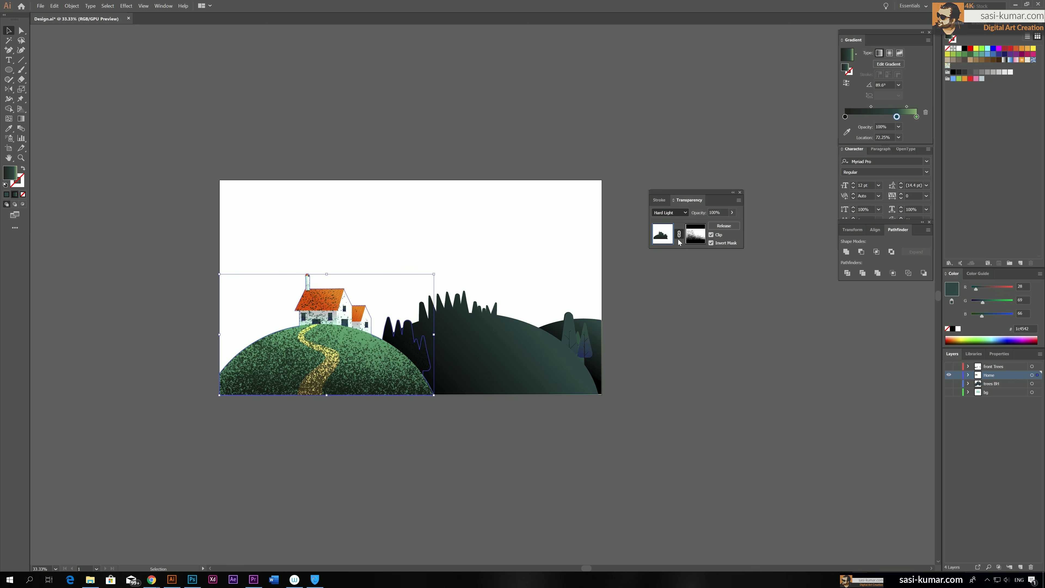
Set the masked left silhouette to Soft Light blending with 38% opacity and deselect it
click(670, 213)
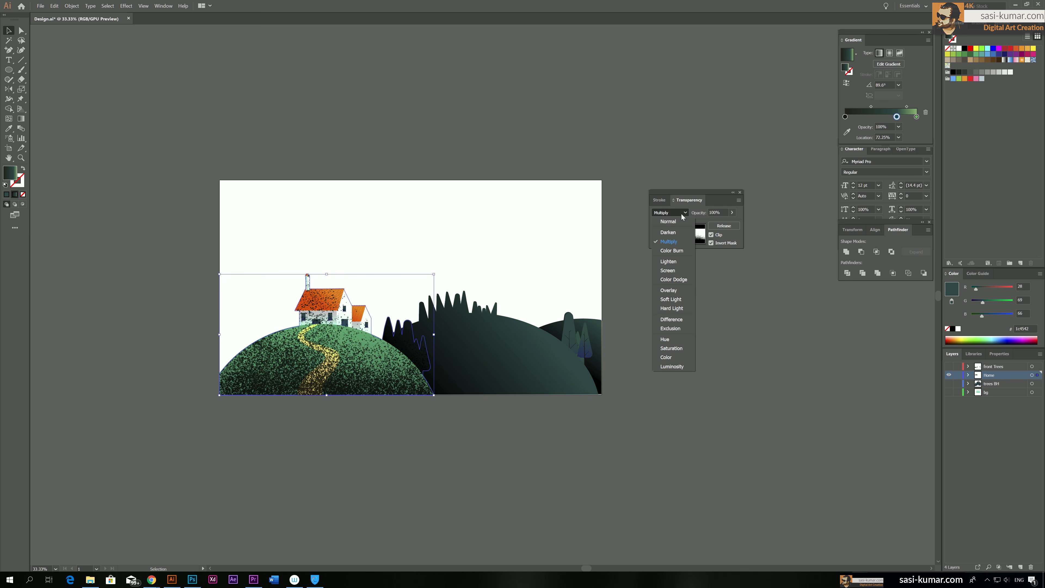
click(671, 299)
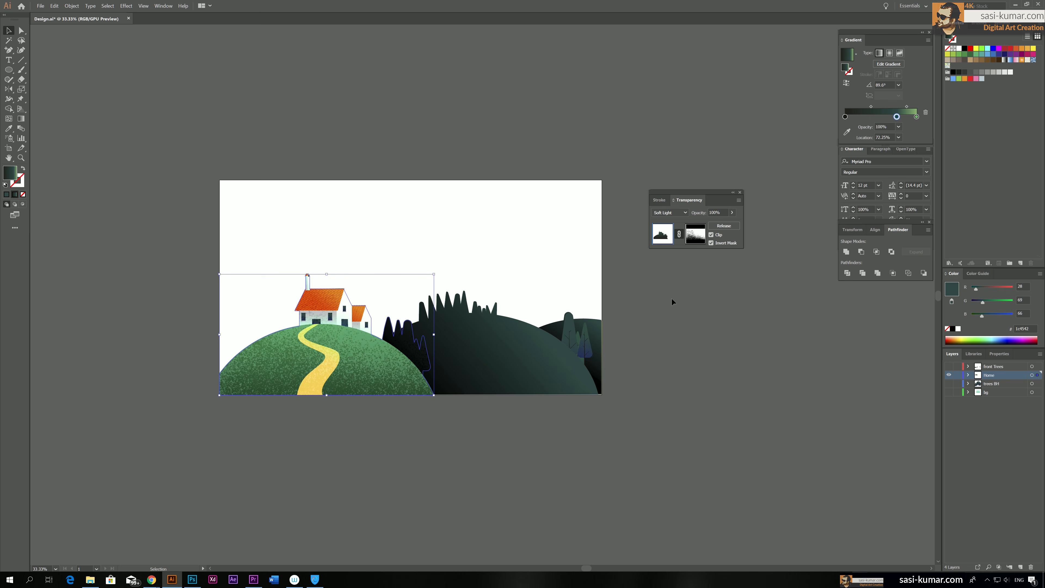
click(754, 241)
click(732, 213)
drag(709, 223, 702, 223)
click(344, 391)
click(732, 213)
mouse_move(702, 222)
mouse_down()
mouse_move(716, 223)
mouse_move(706, 222)
mouse_up()
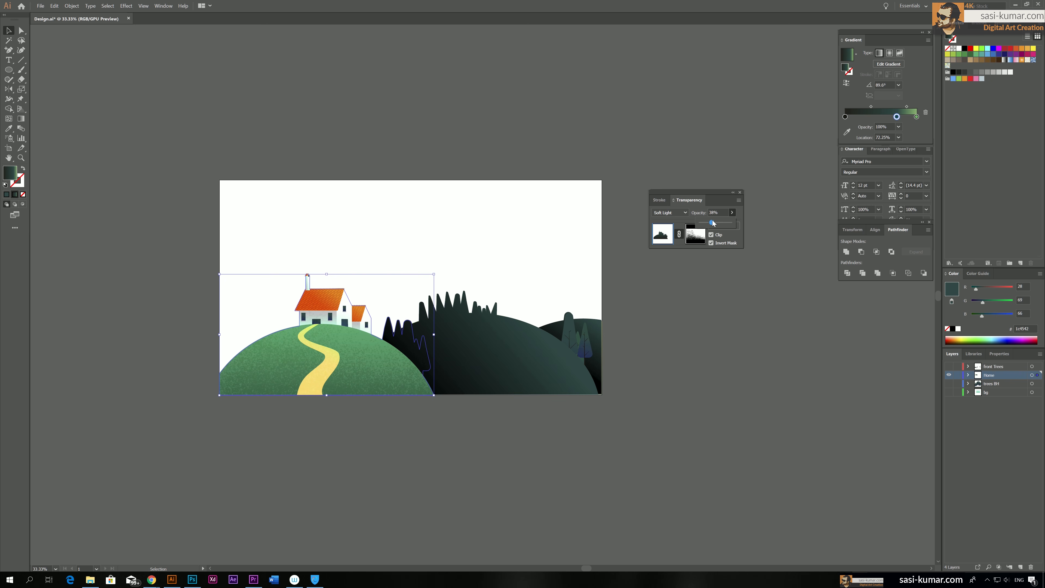
click(556, 116)
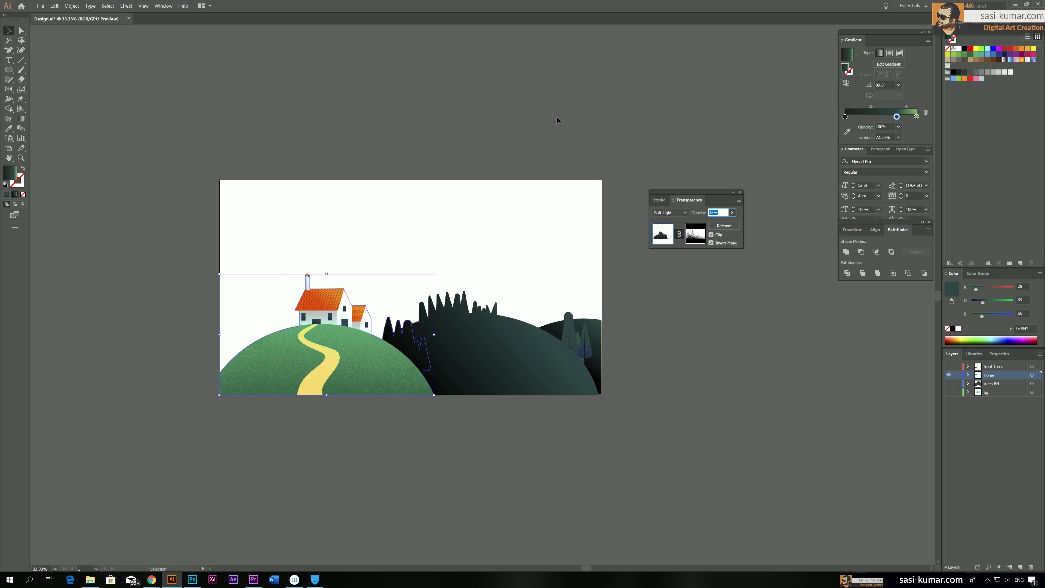
click(597, 406)
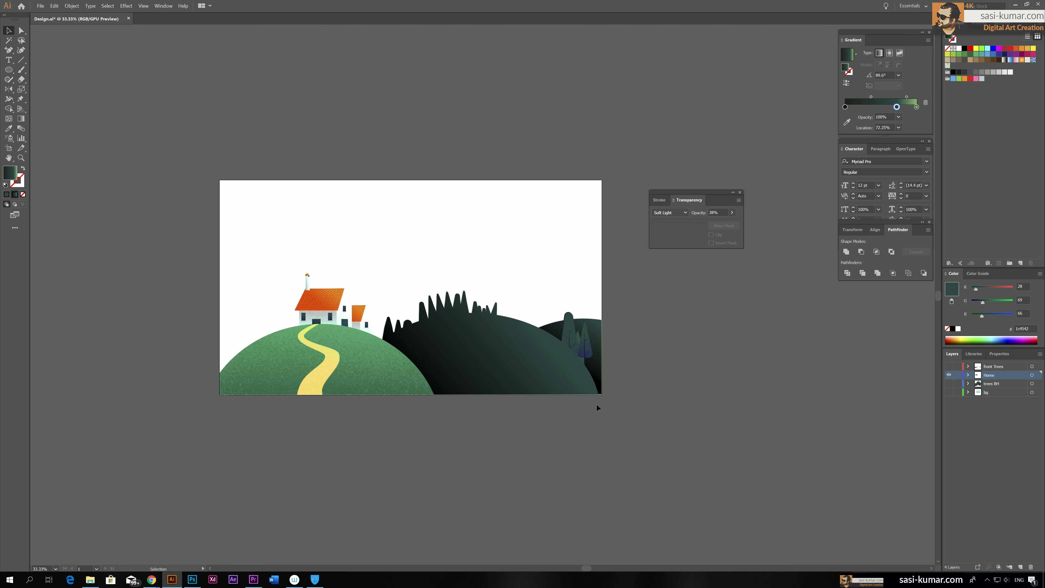
Switch to Photoshop, reset the foreground and background colours to black and white, and fill the canvas with white
click(491, 361)
click(557, 453)
click(472, 355)
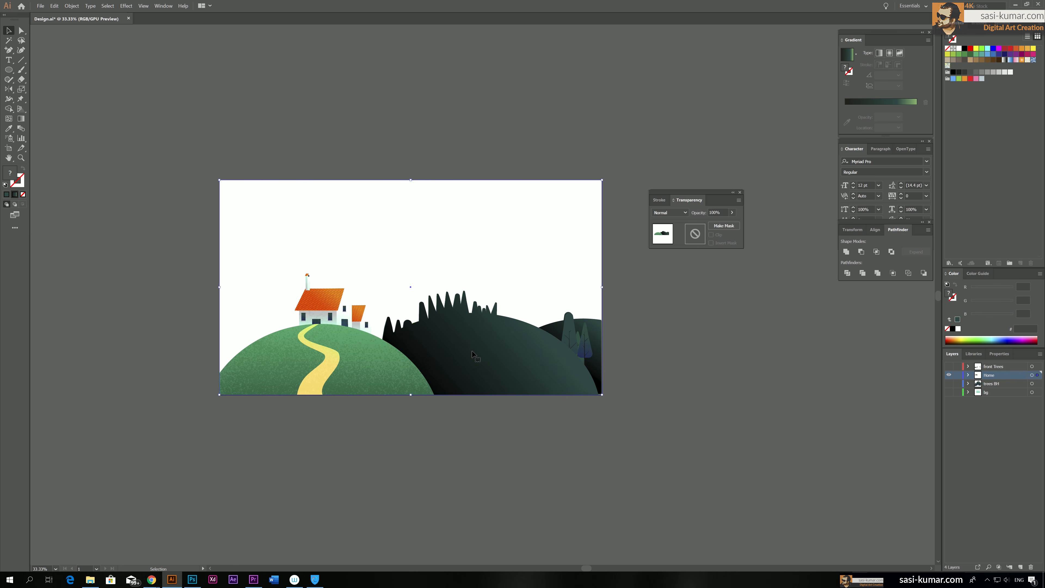
click(188, 581)
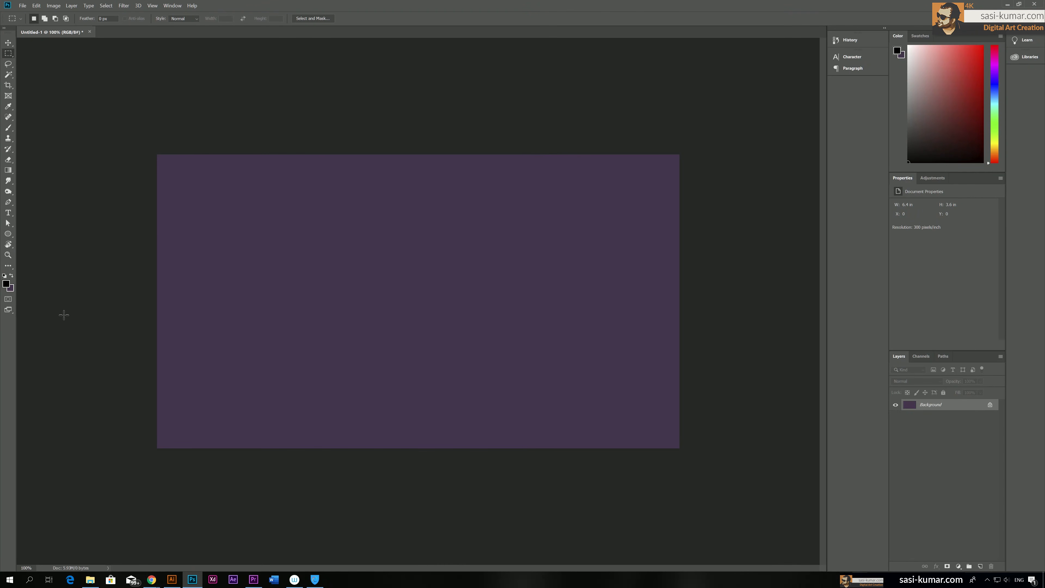
click(4, 277)
key(ctrl+BackSpace)
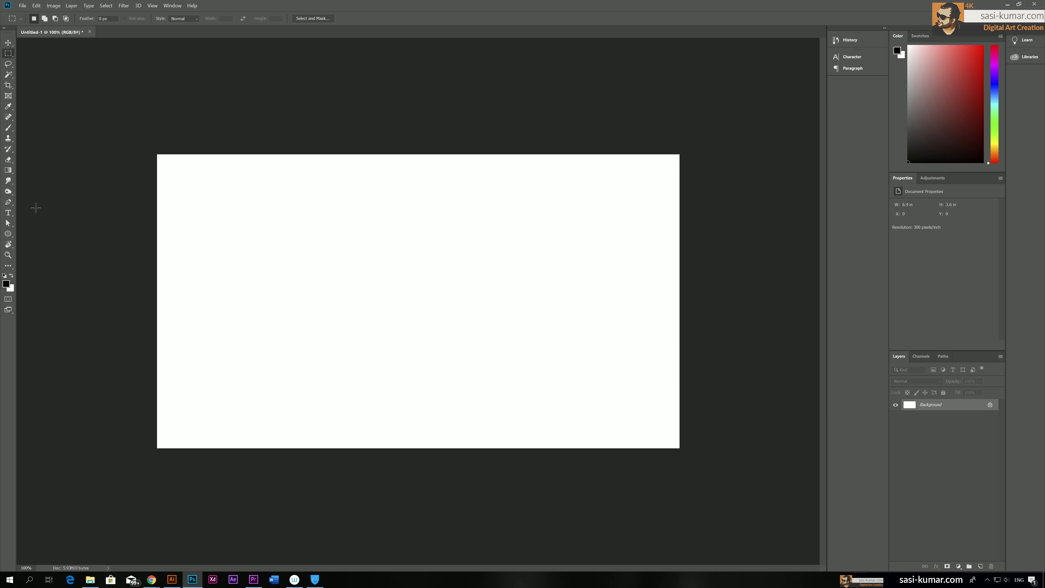
Try Kyle's All Purpose Blend and Scratch Blend concept brushes and convert the background into a normal layer
key(b)
right_click(322, 243)
scroll(407, 405, down, 3)
scroll(408, 405, up, 3)
click(394, 407)
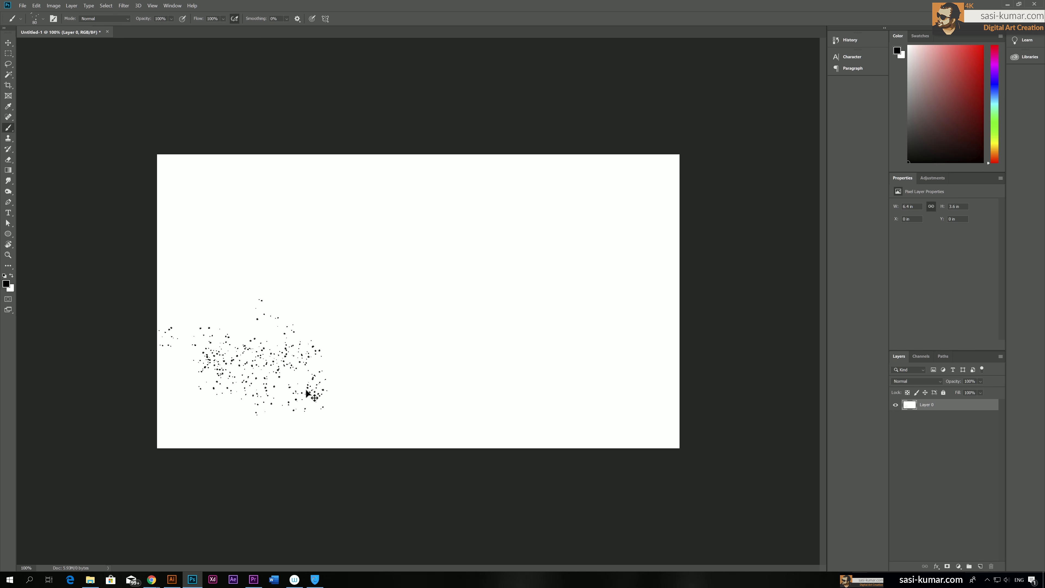
right_click(260, 217)
click(309, 407)
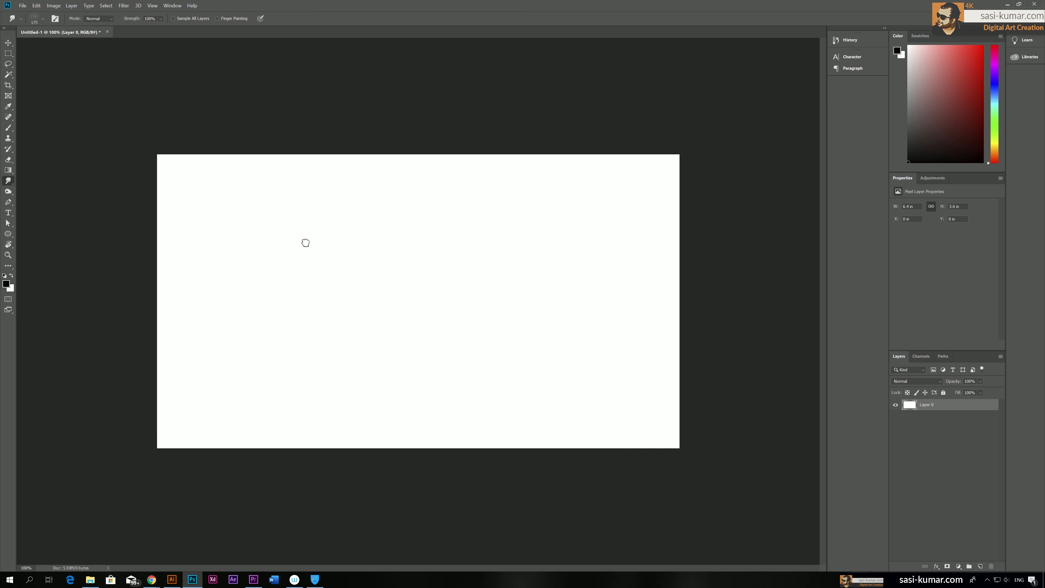
Try Kyle's Foliage Mix 2 concept brush with one stroke on the white canvas and undo the stroke
right_click(325, 261)
scroll(380, 446, down, 2)
click(380, 446)
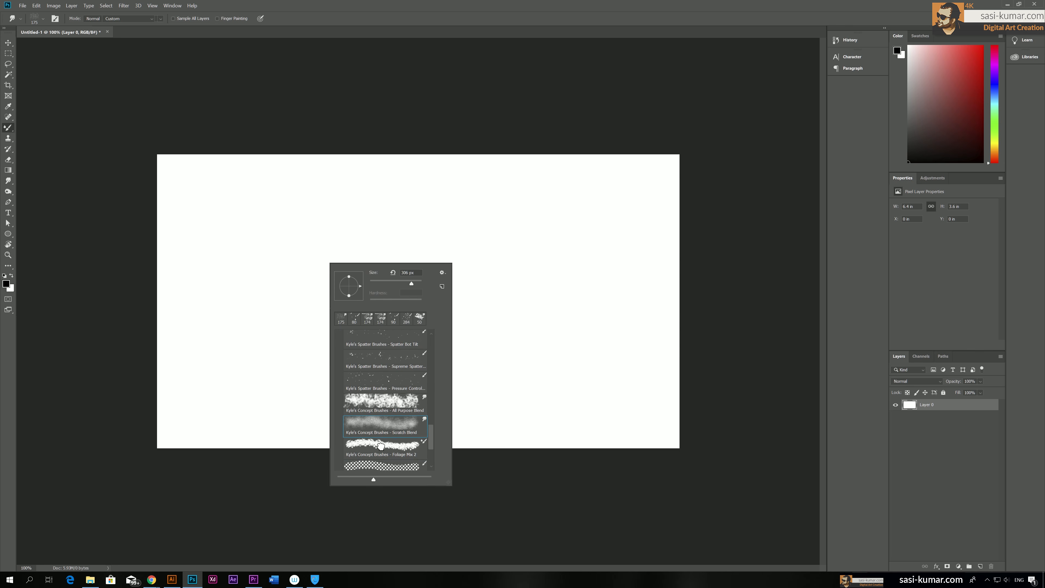
drag(294, 373, 261, 383)
key(ctrl+z)
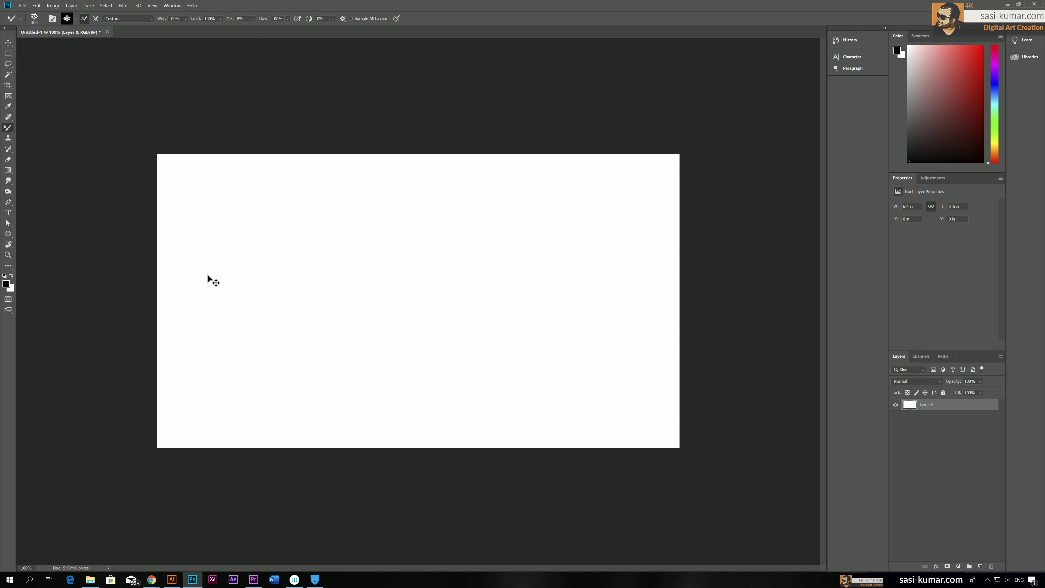
Paint black specks across the canvas with Kyle's Supreme Spatter brush, densest in the lower left and sparser toward the upper right
right_click(246, 310)
scroll(303, 457, down, 3)
scroll(303, 458, up, 5)
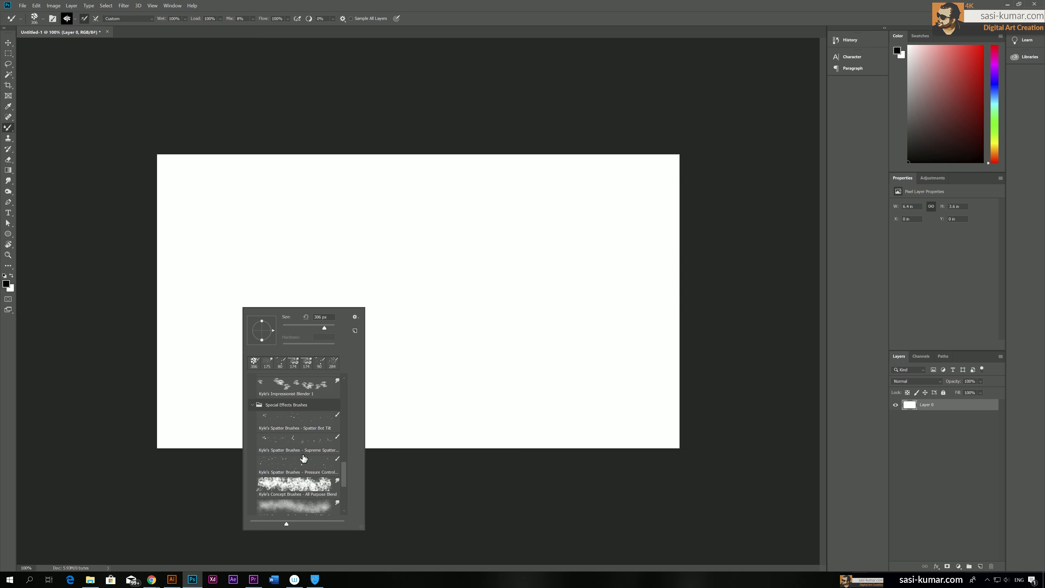
click(296, 464)
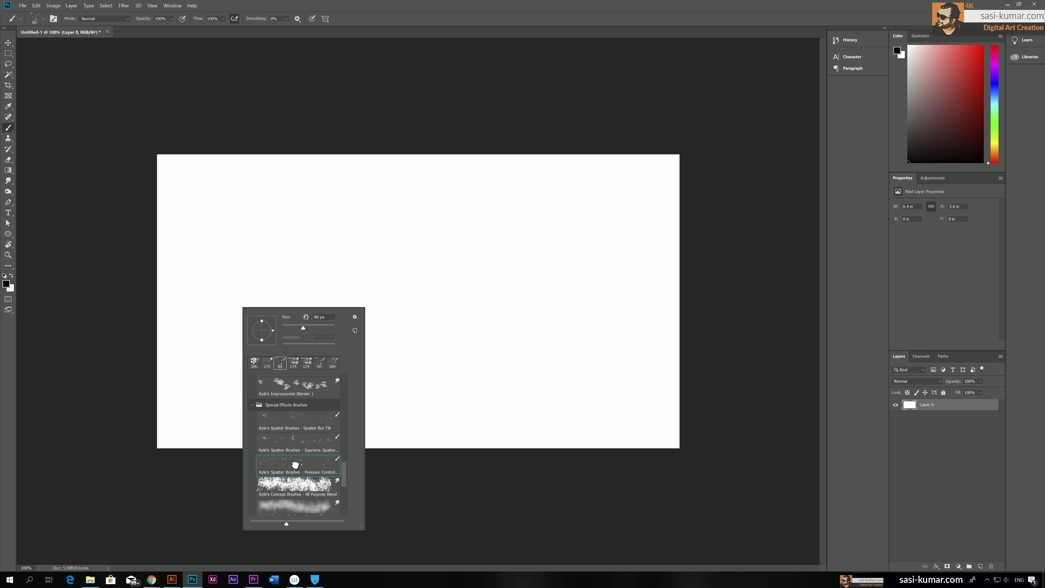
click(293, 442)
mouse_move(226, 358)
mouse_down()
mouse_move(232, 326)
mouse_move(180, 373)
mouse_move(312, 379)
mouse_up()
click(172, 579)
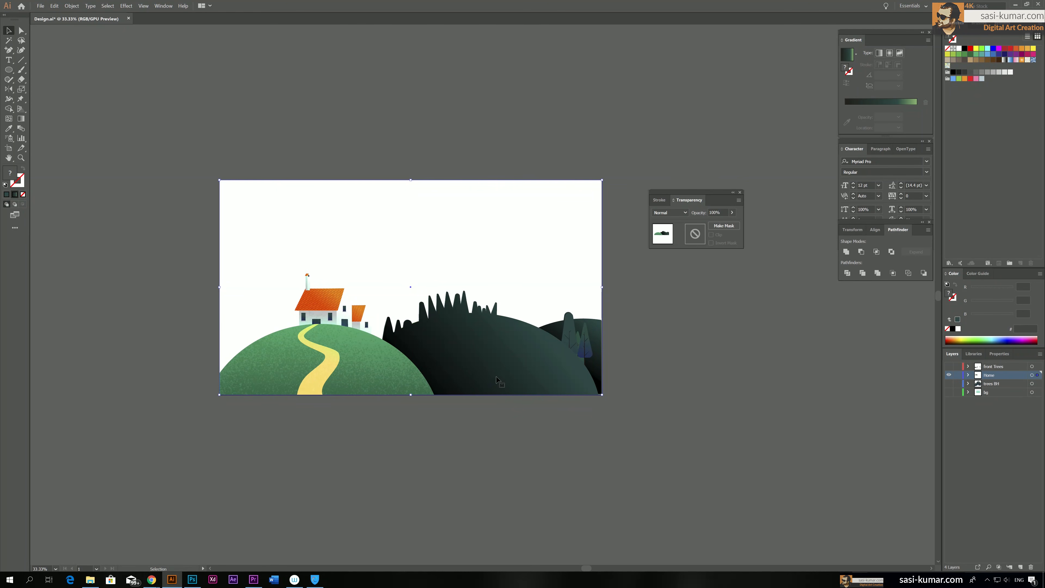
click(192, 579)
mouse_move(311, 407)
mouse_down()
mouse_move(247, 407)
mouse_move(255, 329)
mouse_move(403, 412)
mouse_move(129, 236)
mouse_move(555, 370)
mouse_move(617, 412)
mouse_move(609, 321)
mouse_move(403, 213)
mouse_move(313, 230)
mouse_move(436, 284)
mouse_move(453, 321)
mouse_move(597, 296)
mouse_up()
drag(432, 347, 469, 428)
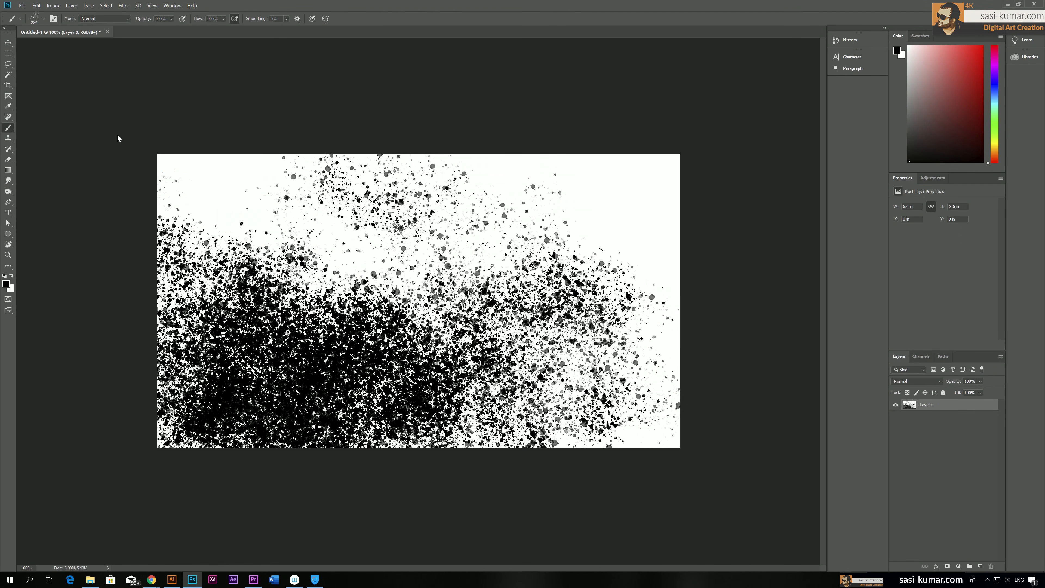
Cut the entire spatter texture from the canvas and switch back to Illustrator
click(9, 53)
drag(140, 124, 847, 526)
key(Delete)
key(ctrl+d)
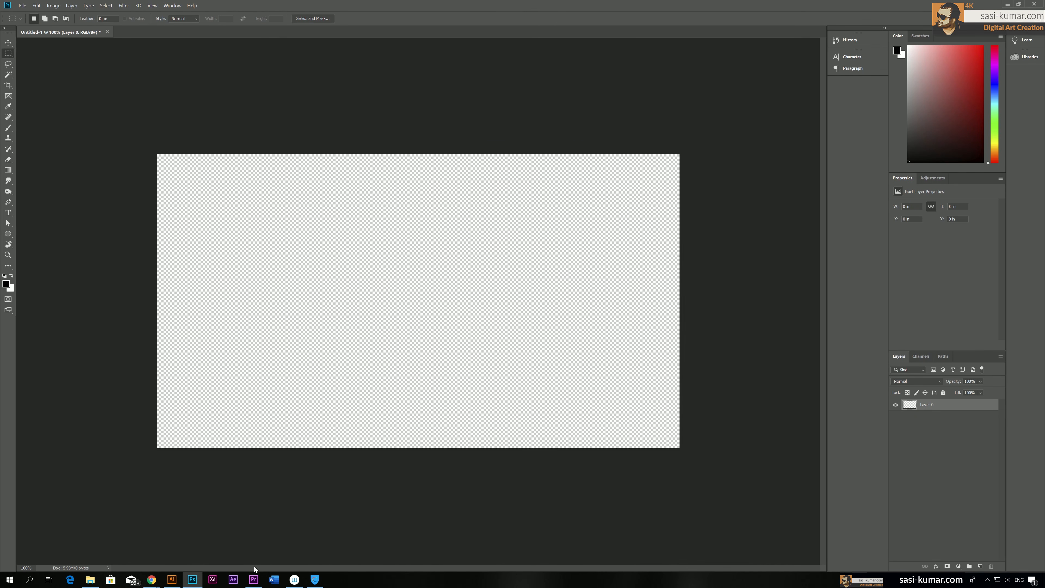
click(171, 579)
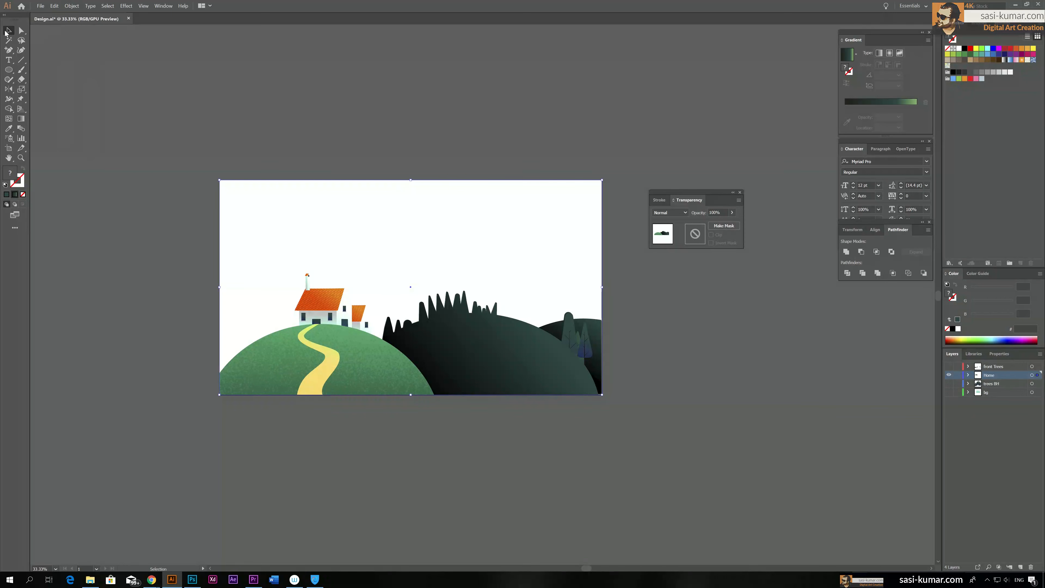
Isolate the middle hill's dark silhouette, paste the spatter texture, and scale and position it over the hill
double_click(482, 368)
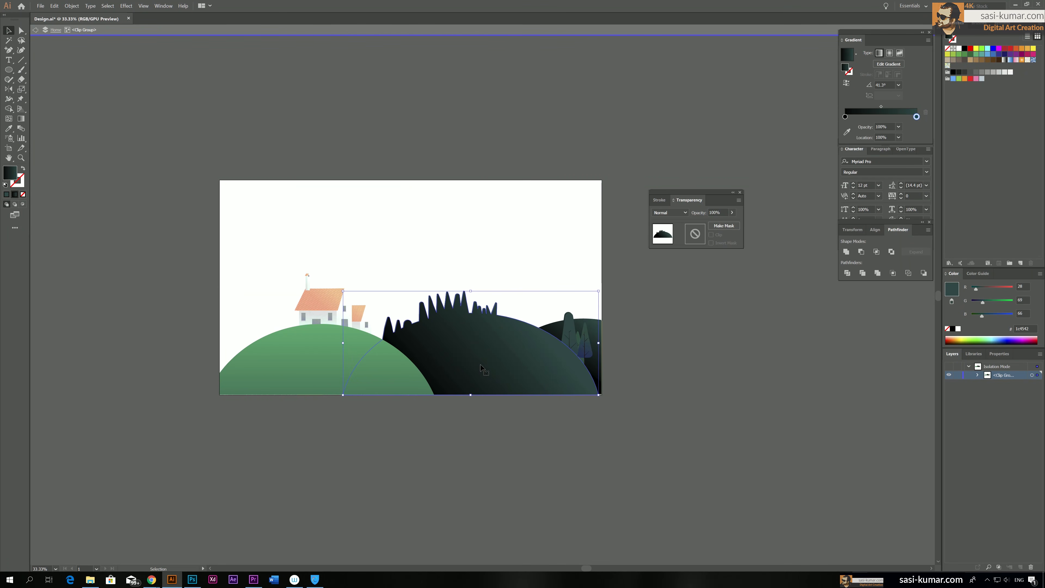
double_click(481, 368)
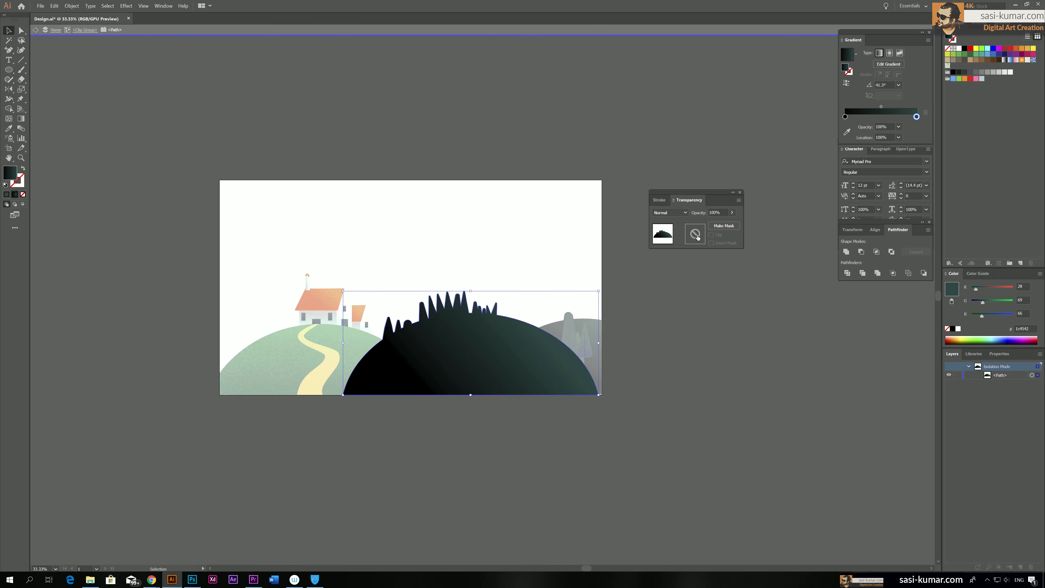
key(ctrl+v)
drag(482, 295, 390, 374)
drag(436, 349, 612, 272)
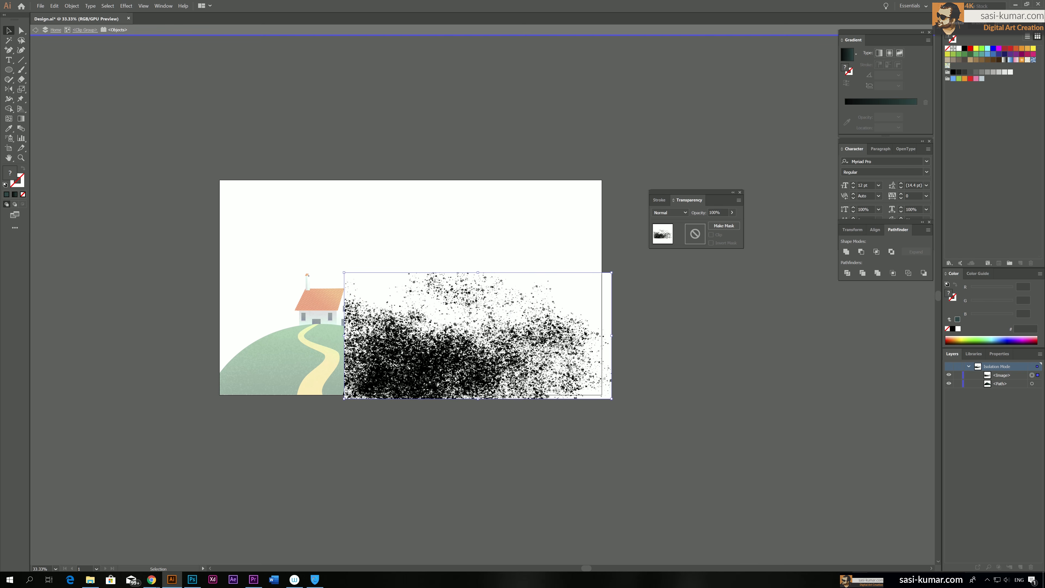
drag(515, 374, 564, 372)
Make an inverted opacity mask from the middle silhouette and the spatter image, and undo the stray move
shift+click(369, 379)
click(724, 225)
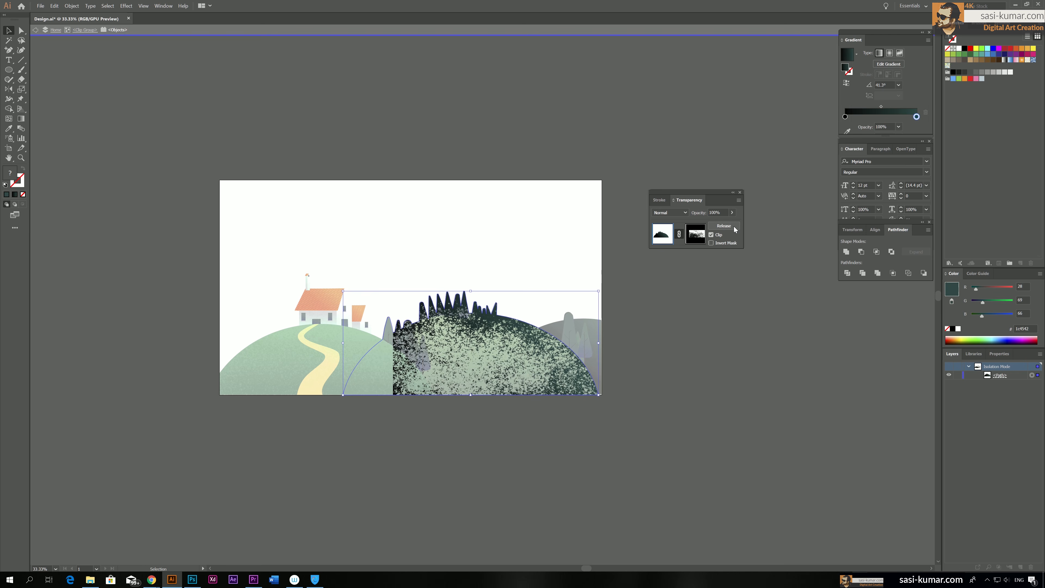
click(724, 244)
drag(445, 365, 422, 370)
key(ctrl+z)
Edit the middle silhouette's opacity mask, moving and enlarging the spatter image so it covers the whole hill
click(697, 239)
drag(453, 384, 420, 380)
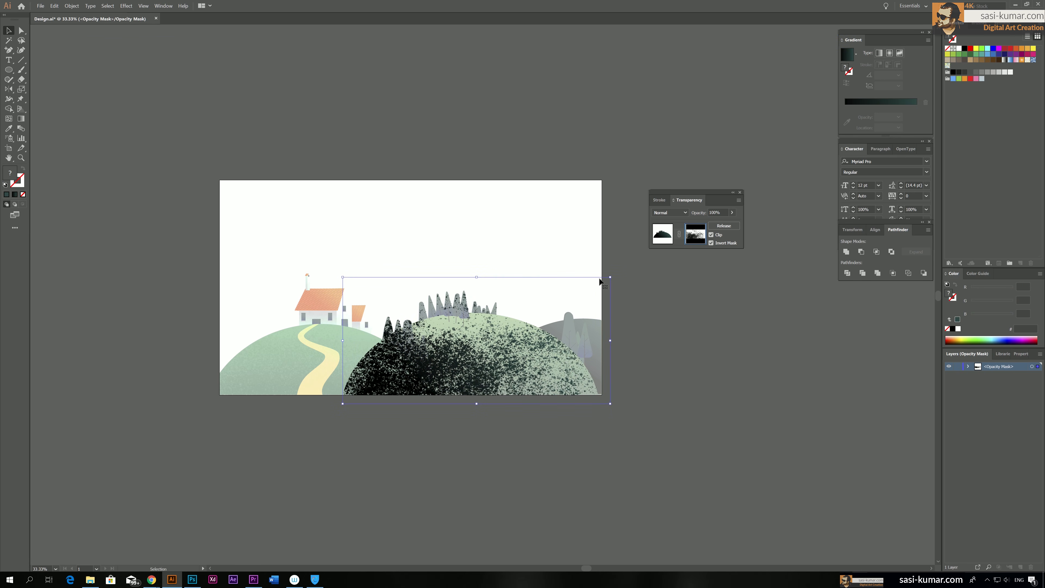
drag(610, 278, 650, 252)
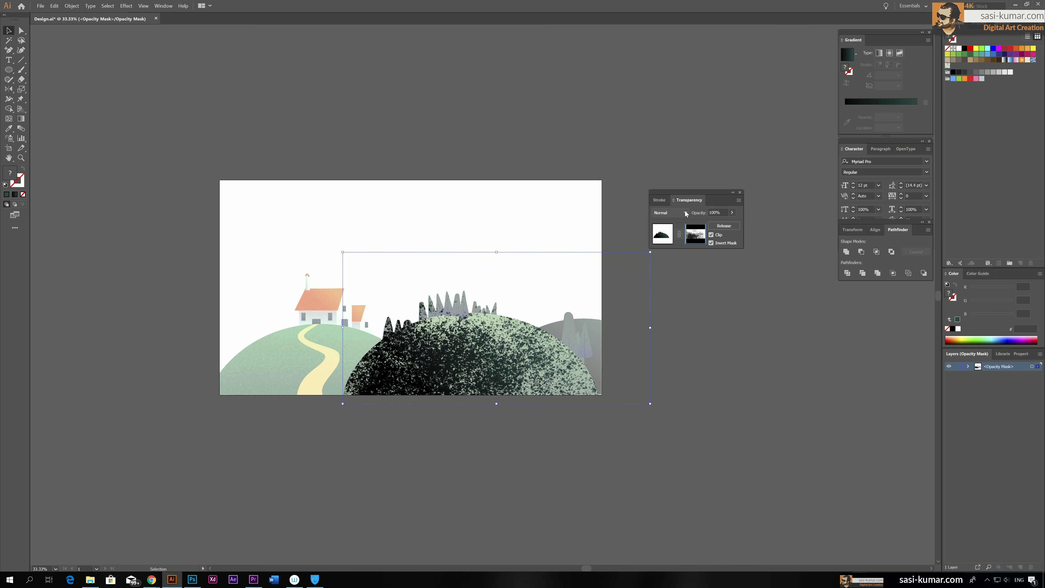
Set the spatter image inside the mask to Soft Light, and leave mask editing and isolation
click(670, 213)
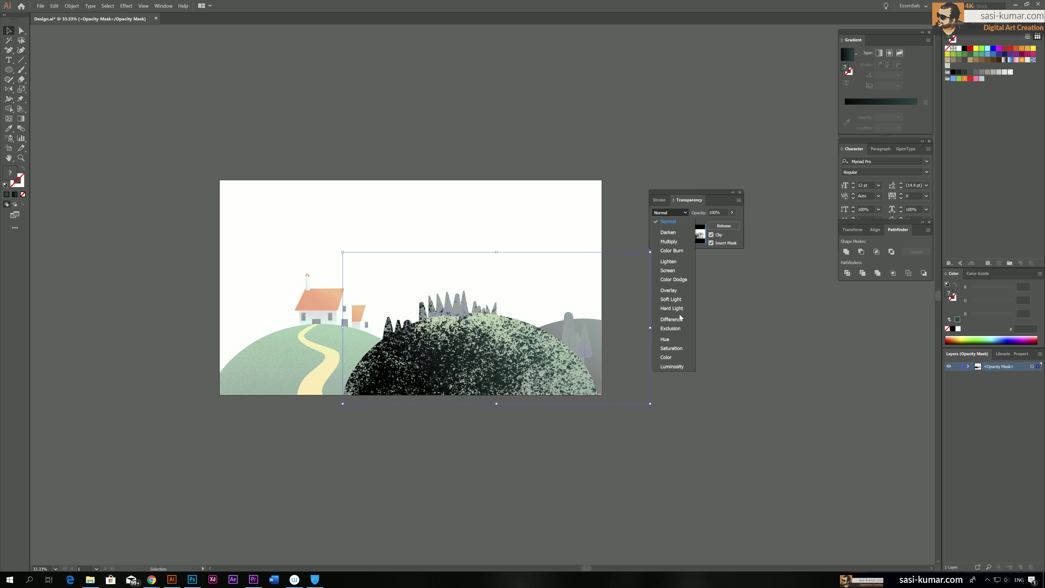
click(680, 299)
click(701, 326)
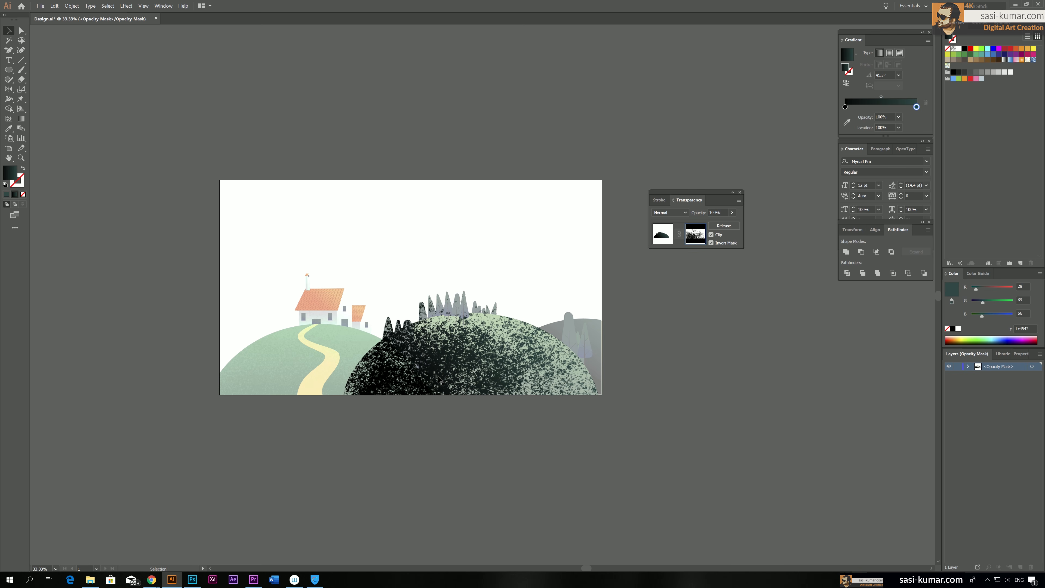
click(661, 234)
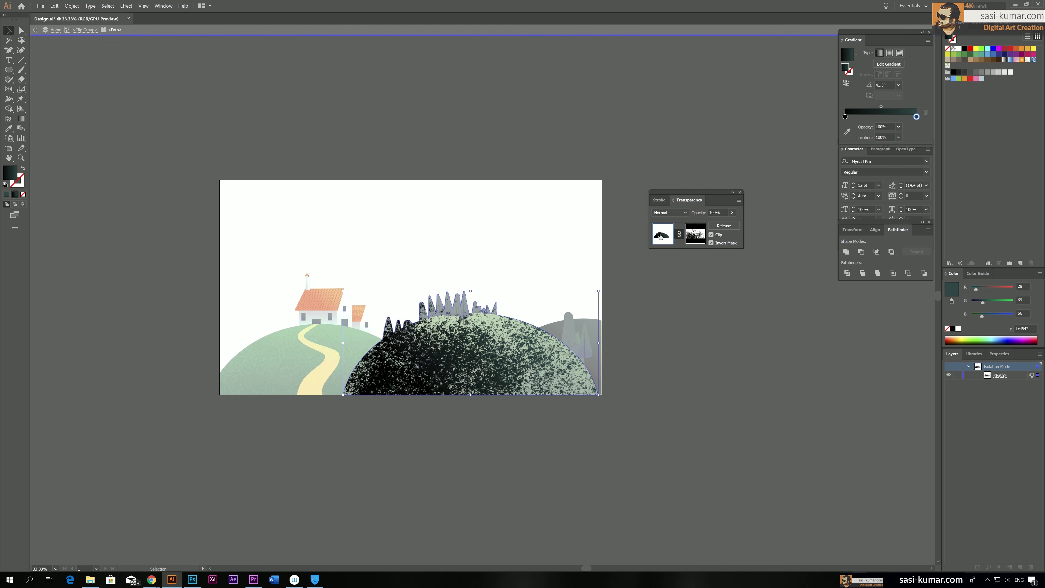
double_click(556, 144)
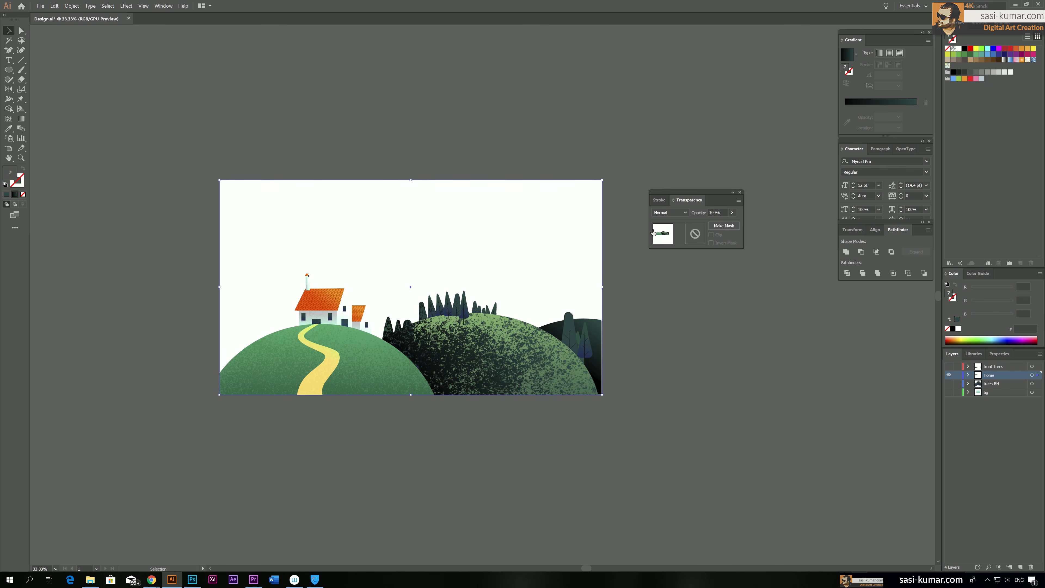
Try Soft Light blending on the whole landscape group and undo the accidental moves of the artwork
click(678, 215)
click(678, 299)
drag(478, 360, 494, 418)
key(ctrl+z)
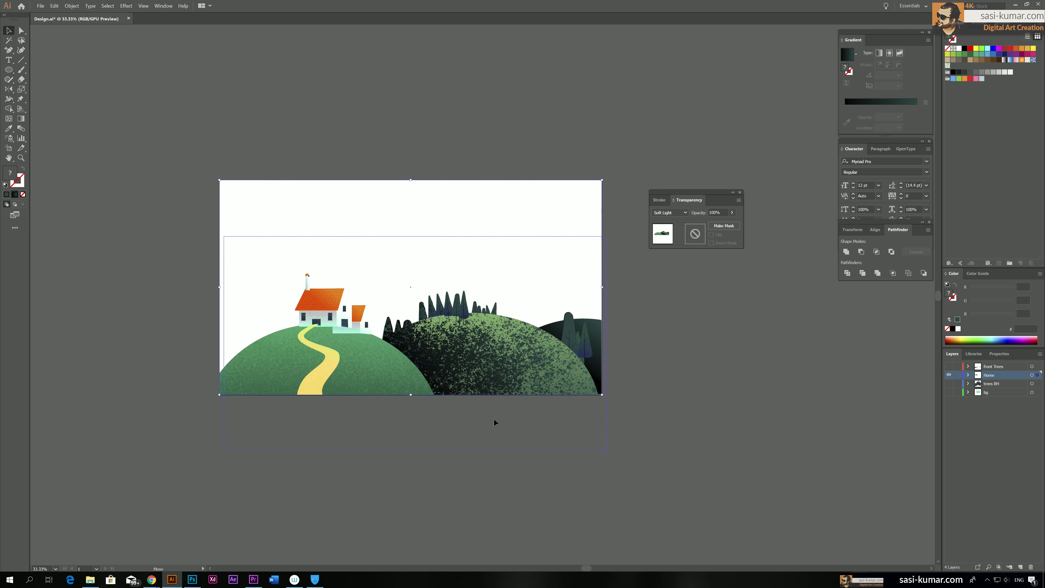
key(ctrl+z)
double_click(456, 363)
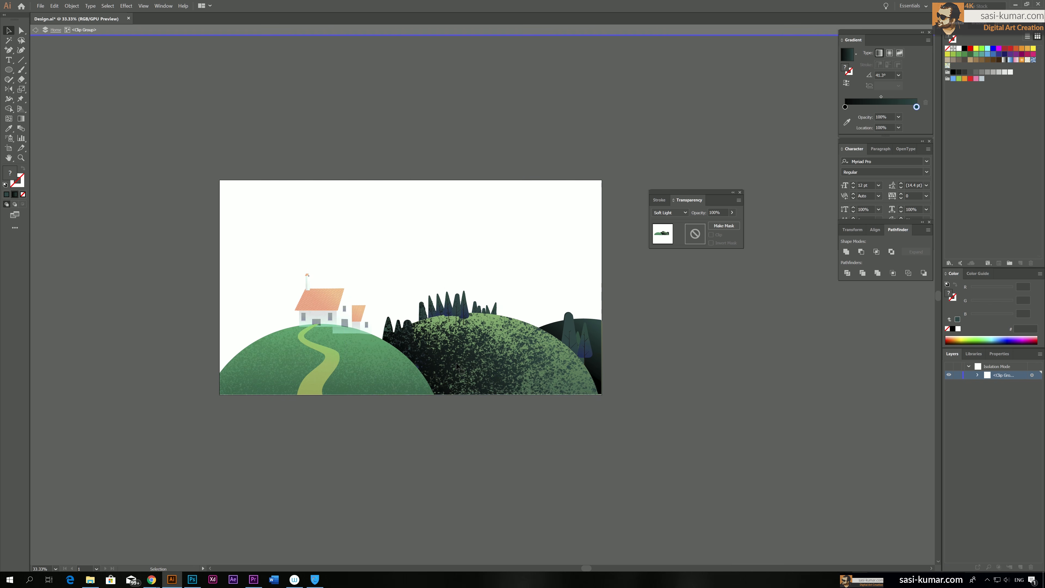
click(446, 362)
drag(445, 363, 487, 378)
key(ctrl+z)
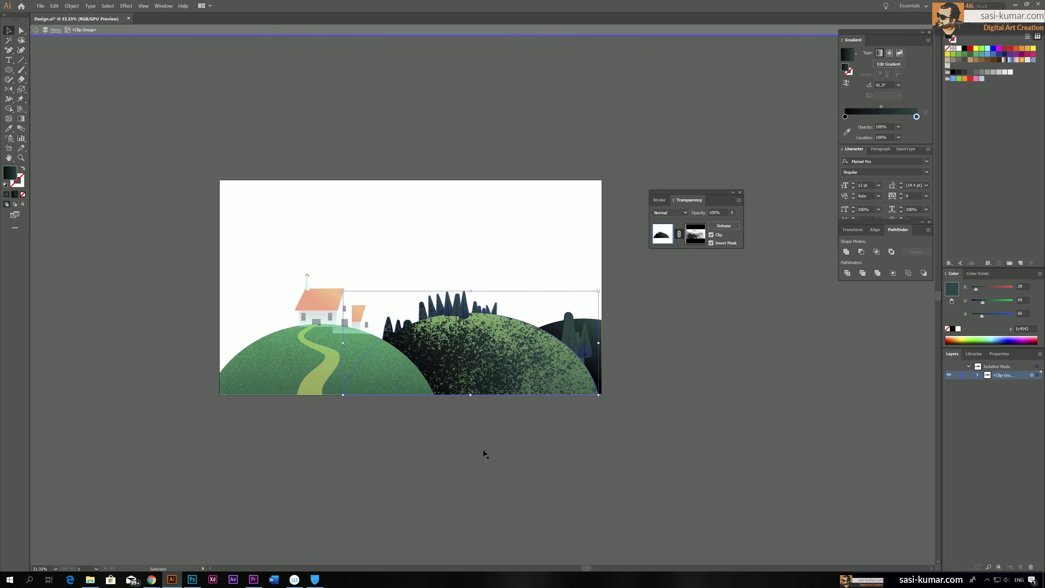
double_click(484, 449)
click(483, 448)
Isolate the middle hill's masked silhouette, set it to Soft Light blending at 32% opacity, and exit isolation
double_click(475, 377)
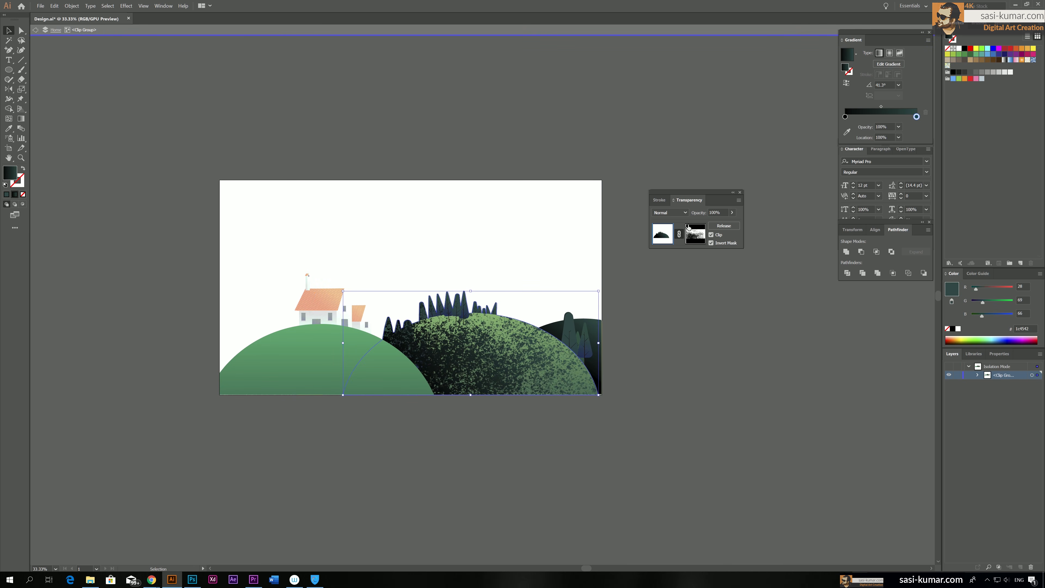
click(670, 212)
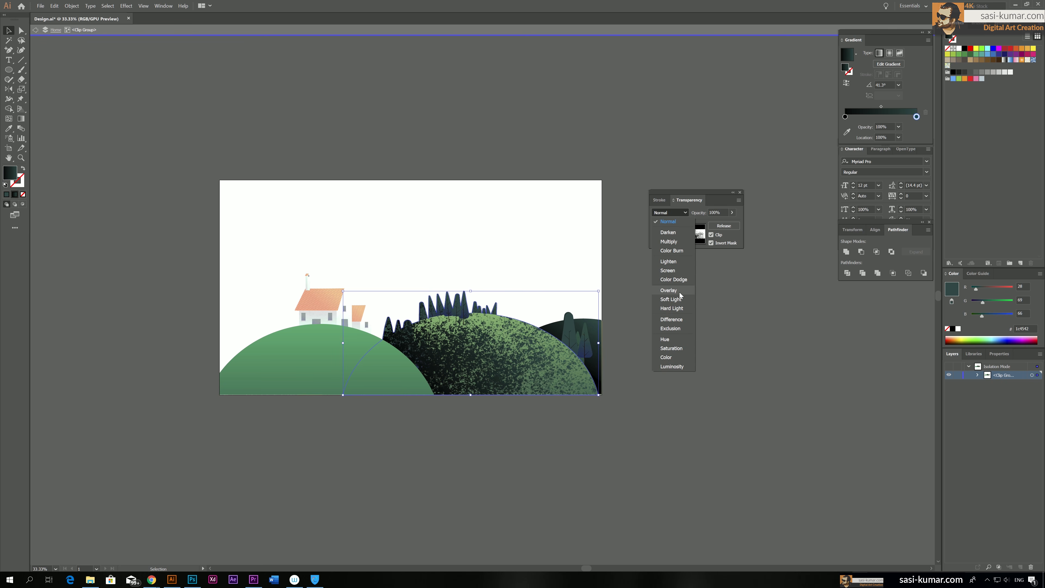
click(675, 300)
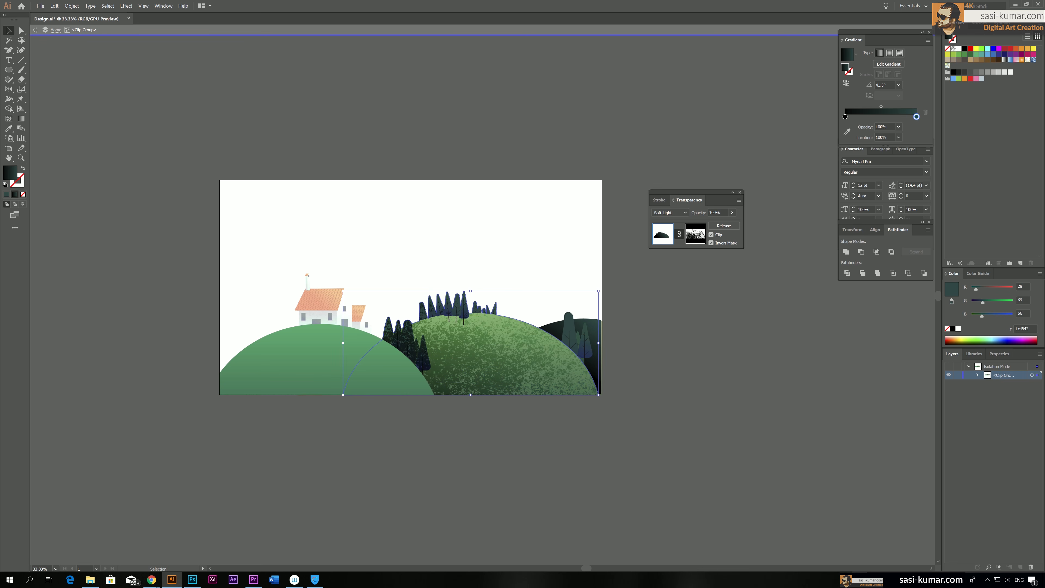
click(723, 212)
text(32)
click(694, 362)
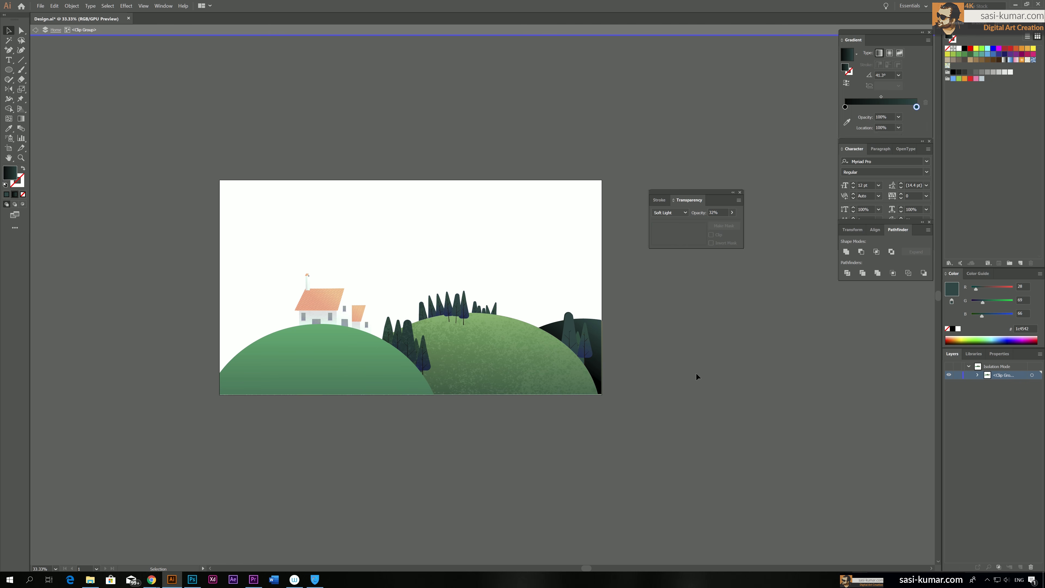
double_click(726, 427)
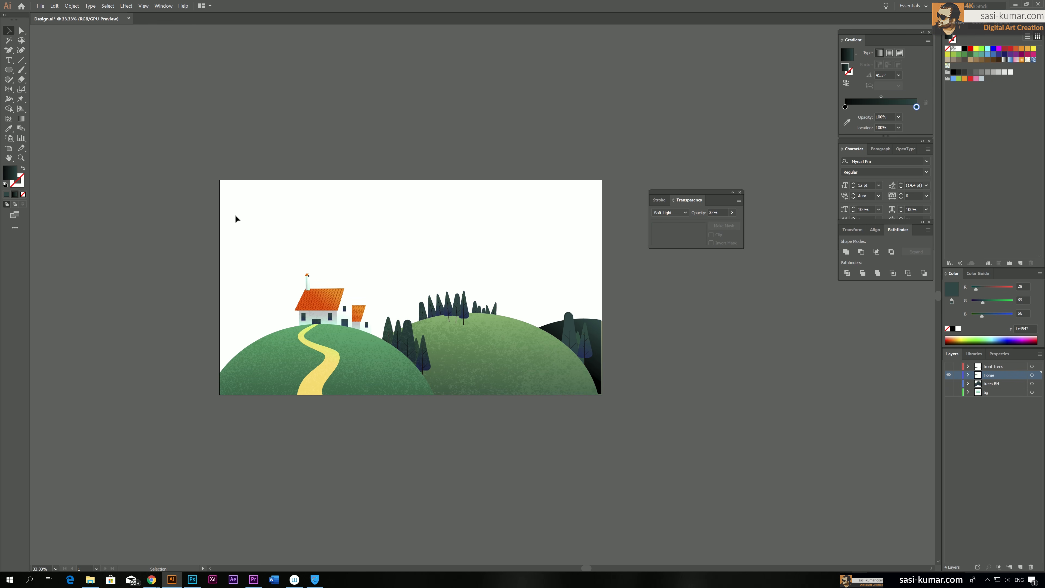
Try pasting the spatter texture onto the isolated right hill silhouette, undo the paste, and exit isolation
click(597, 370)
double_click(598, 370)
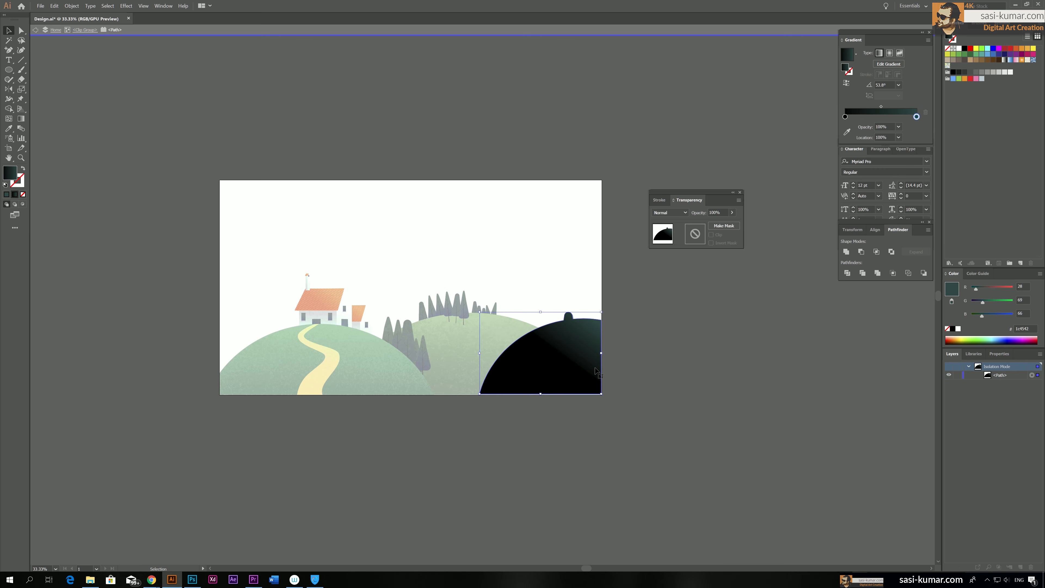
ctrl+click(595, 370)
key(ctrl+v)
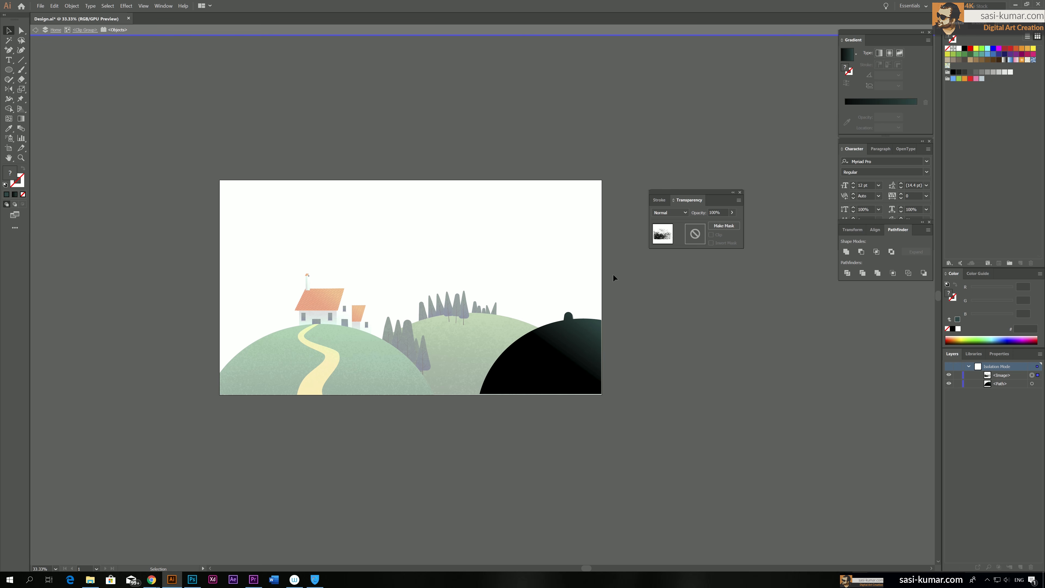
click(583, 370)
key(ctrl+z)
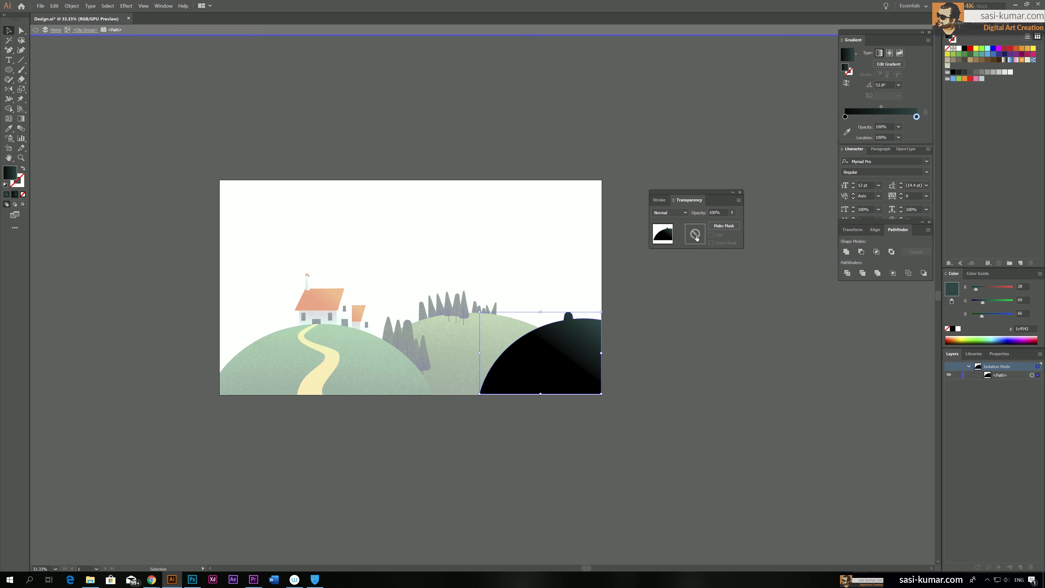
double_click(681, 449)
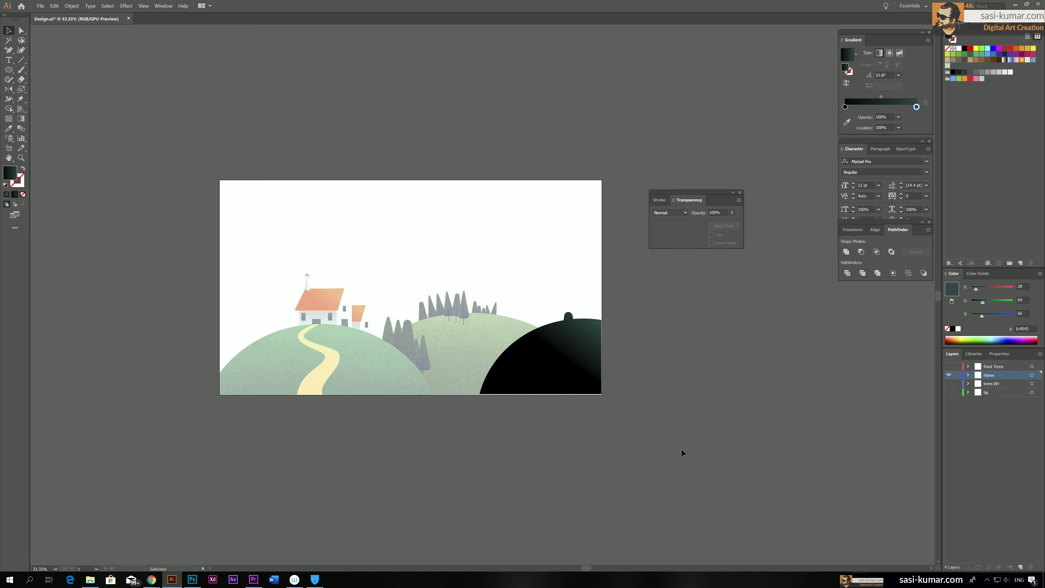
Copy the spatter image from the middle hill's opacity mask, return to the artwork and exit isolation
double_click(466, 356)
click(696, 233)
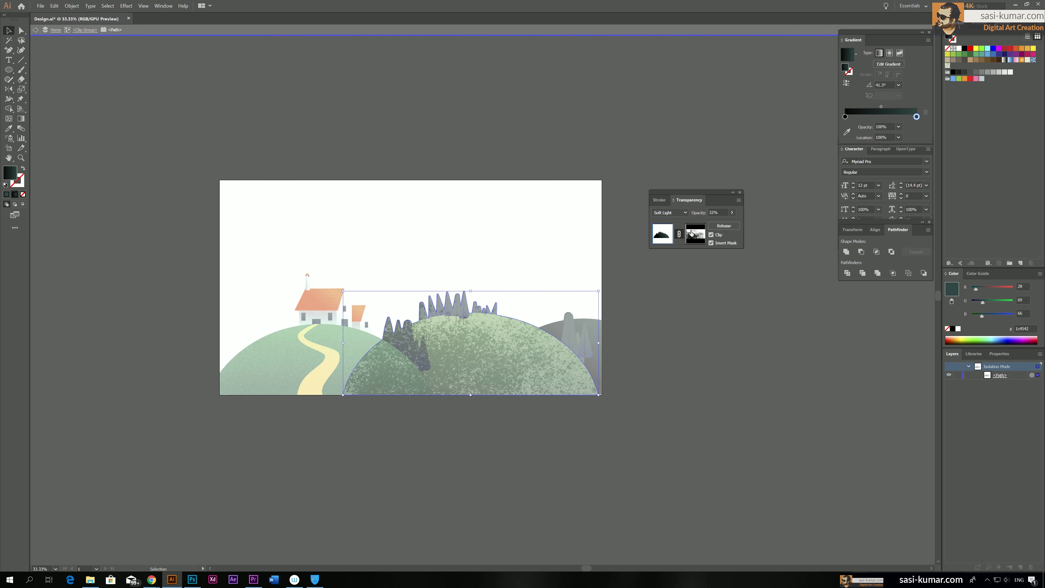
key(v)
click(643, 443)
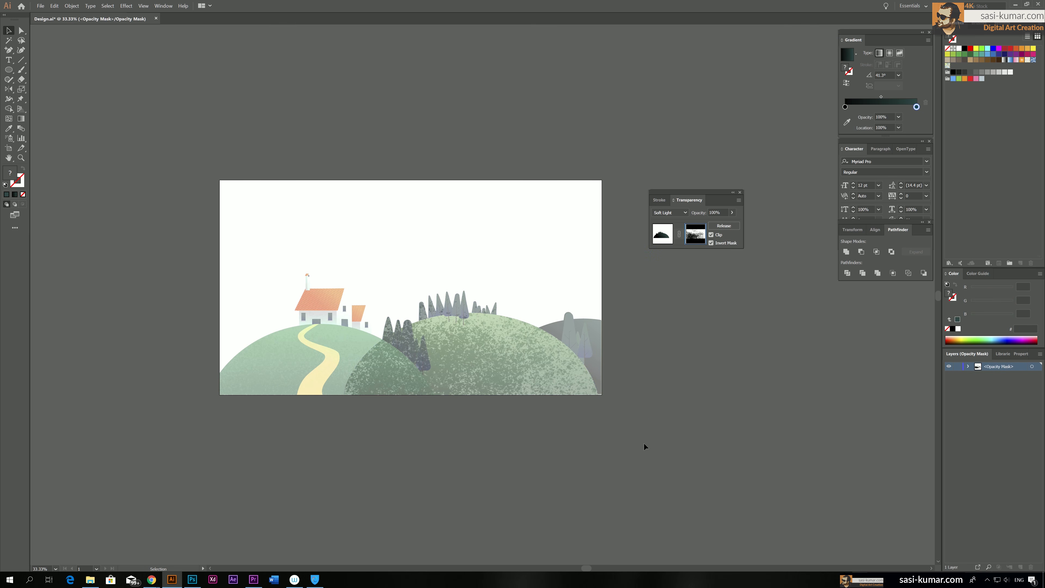
click(646, 357)
click(278, 103)
click(662, 234)
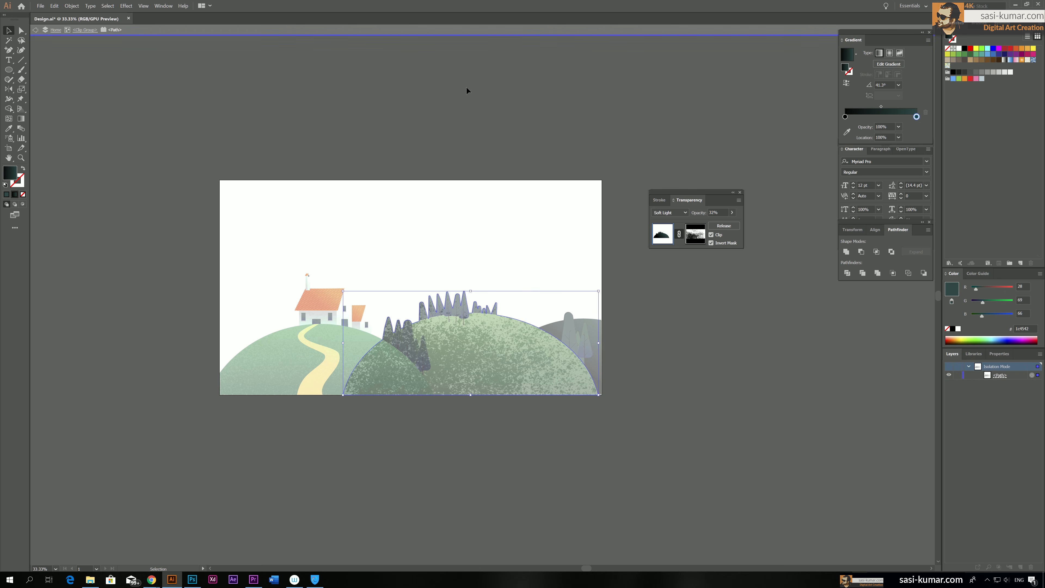
double_click(466, 87)
Isolate the right hill's dark silhouette, paste the spatter image and place it over the silhouette, with both selected
click(582, 335)
double_click(593, 336)
double_click(593, 337)
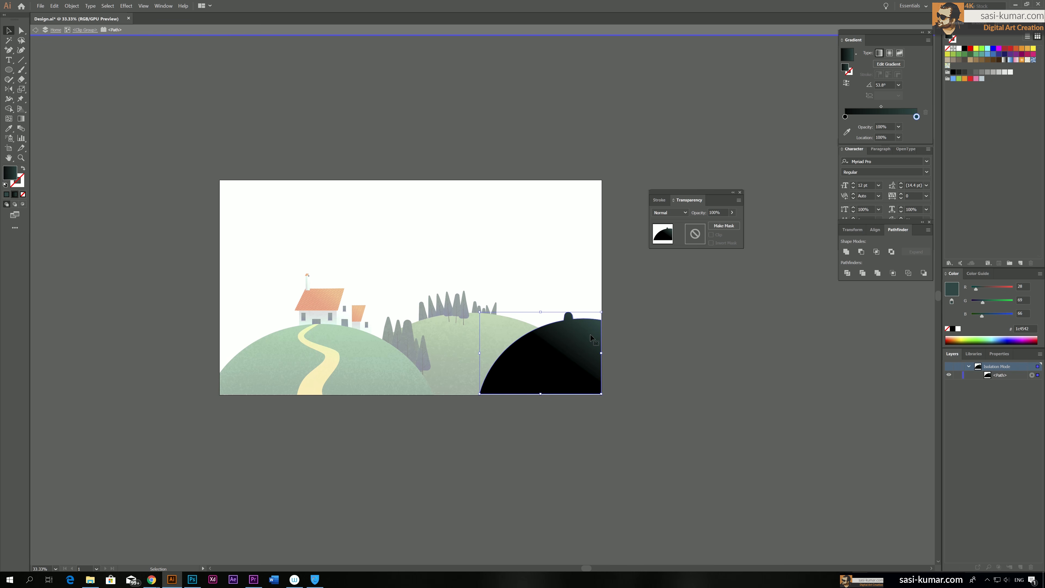
key(ctrl+v)
drag(379, 308, 630, 352)
drag(702, 359, 680, 364)
drag(680, 363, 622, 346)
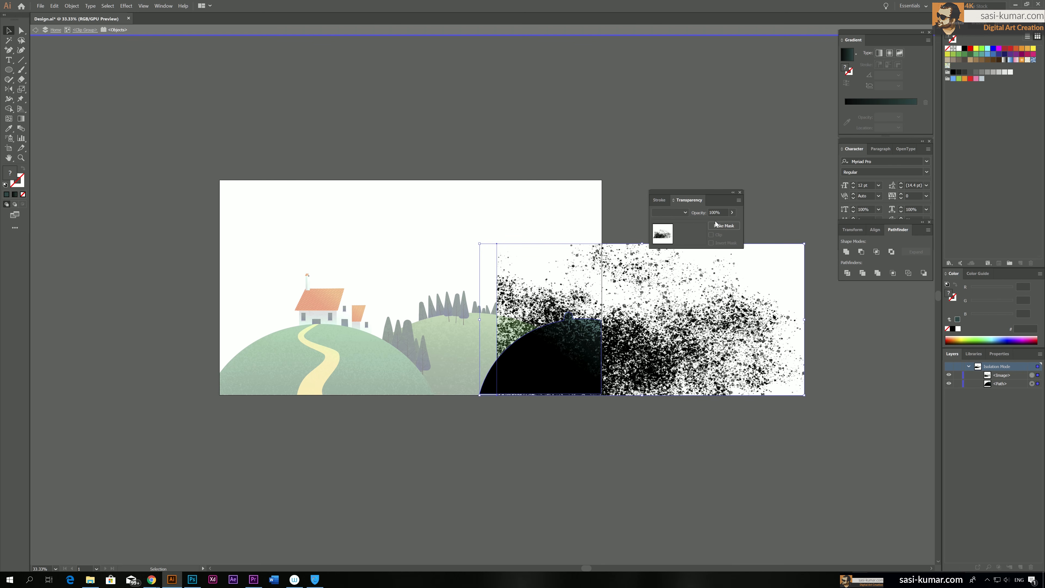
Make an inverted opacity mask from the spatter image and right hill silhouette, and exit isolation
click(724, 225)
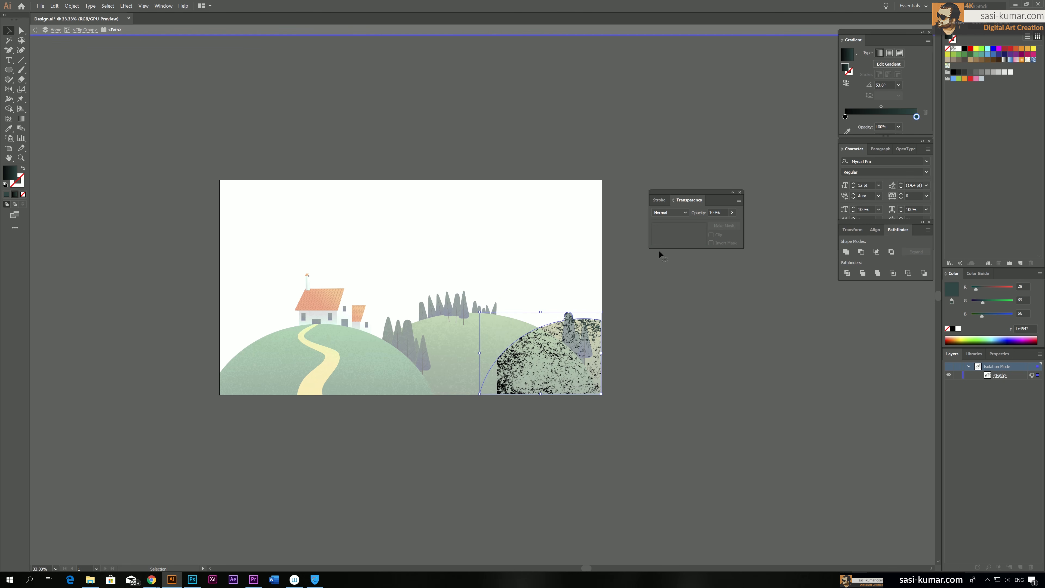
click(722, 244)
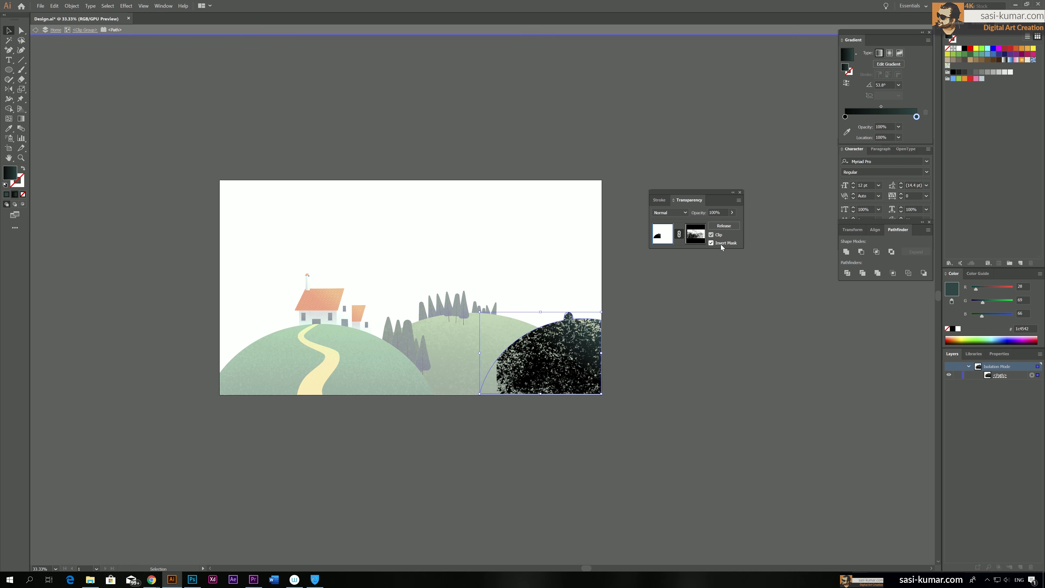
double_click(666, 311)
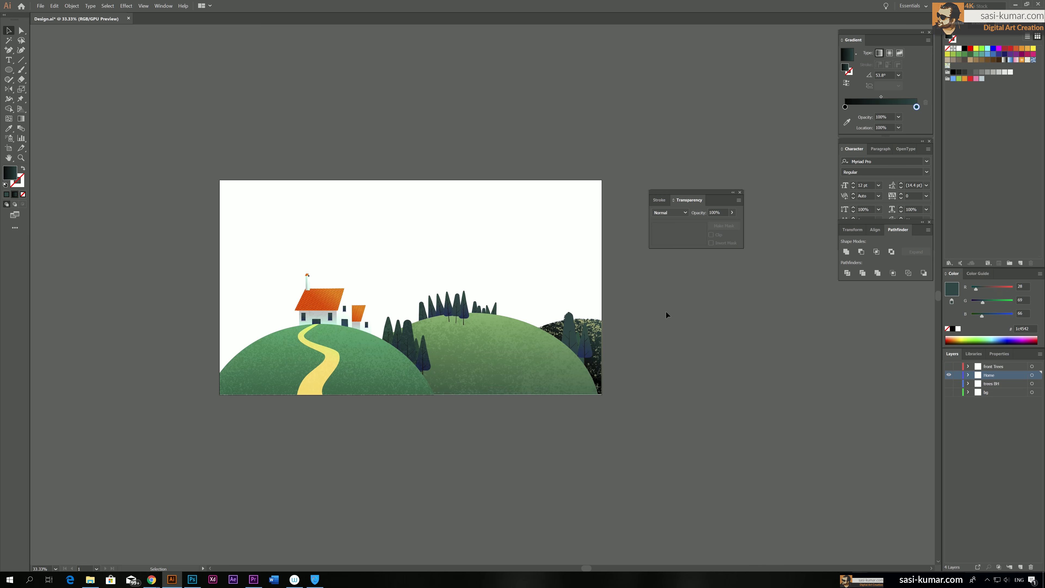
Set the right hill's masked silhouette to Soft Light blending at about 35% opacity, and exit isolation
click(599, 337)
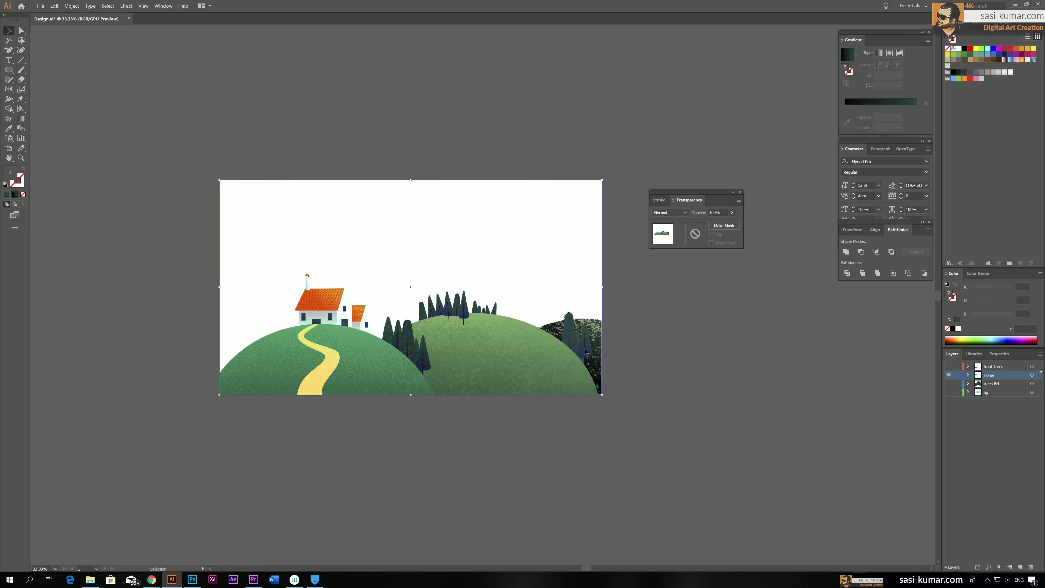
double_click(588, 353)
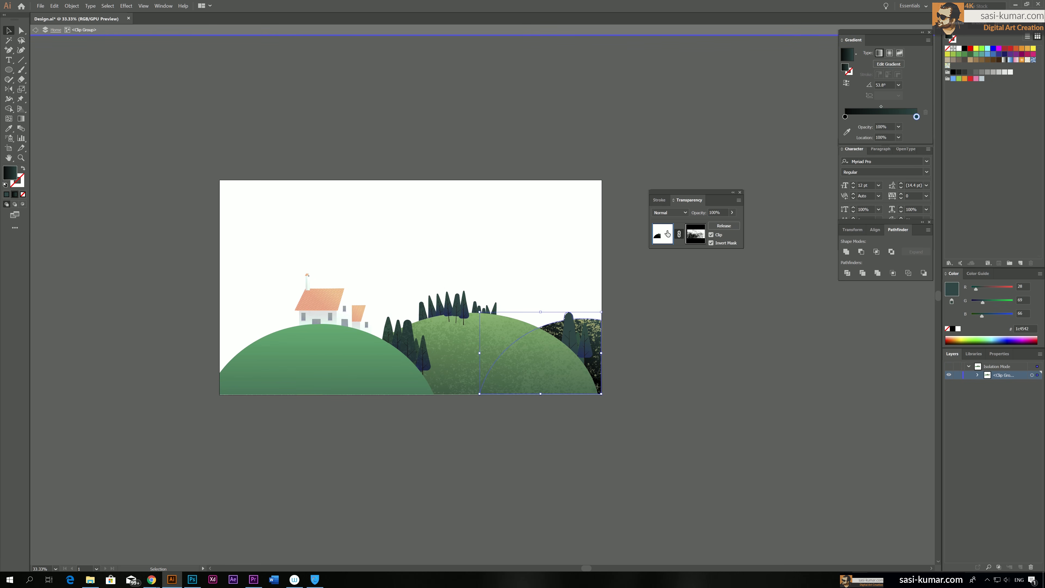
click(669, 212)
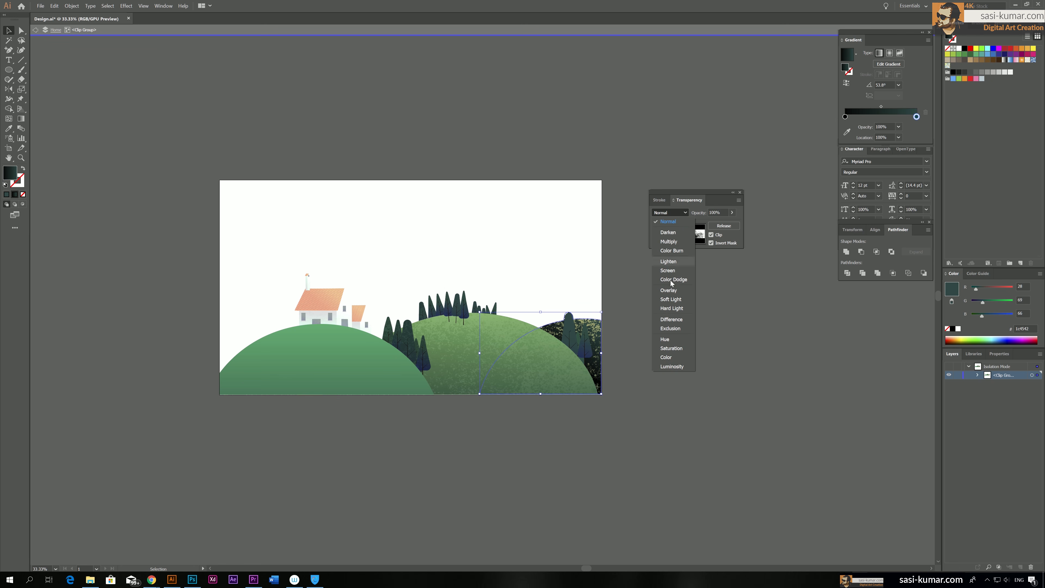
click(678, 299)
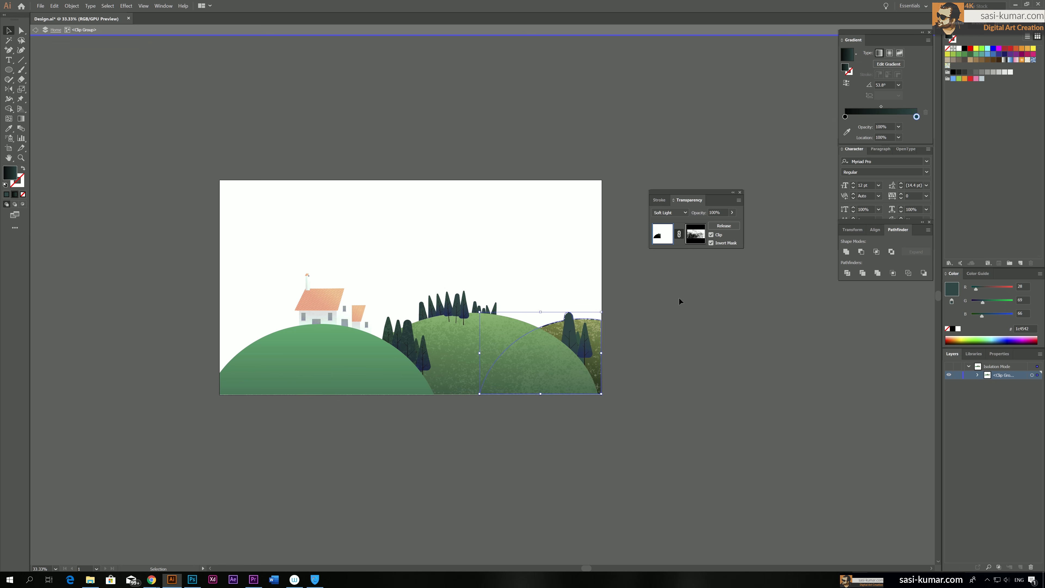
click(732, 212)
drag(733, 222, 711, 223)
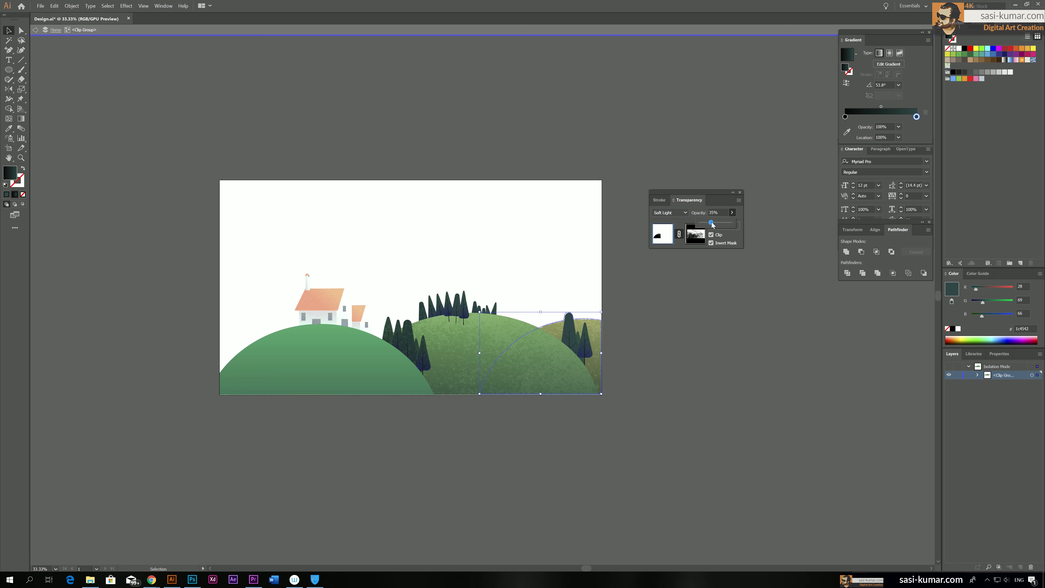
click(701, 298)
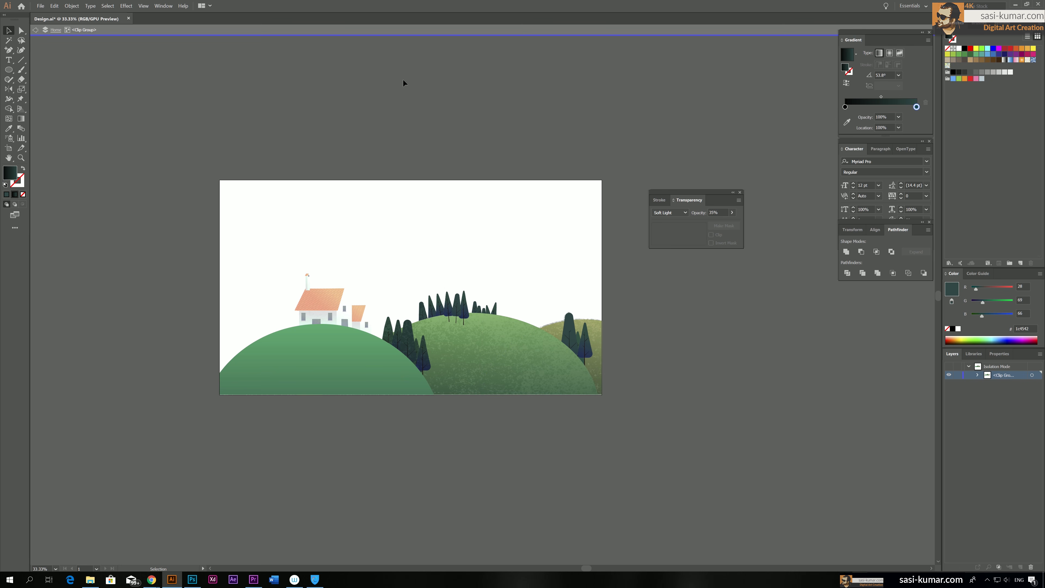
key(ctrl+minus)
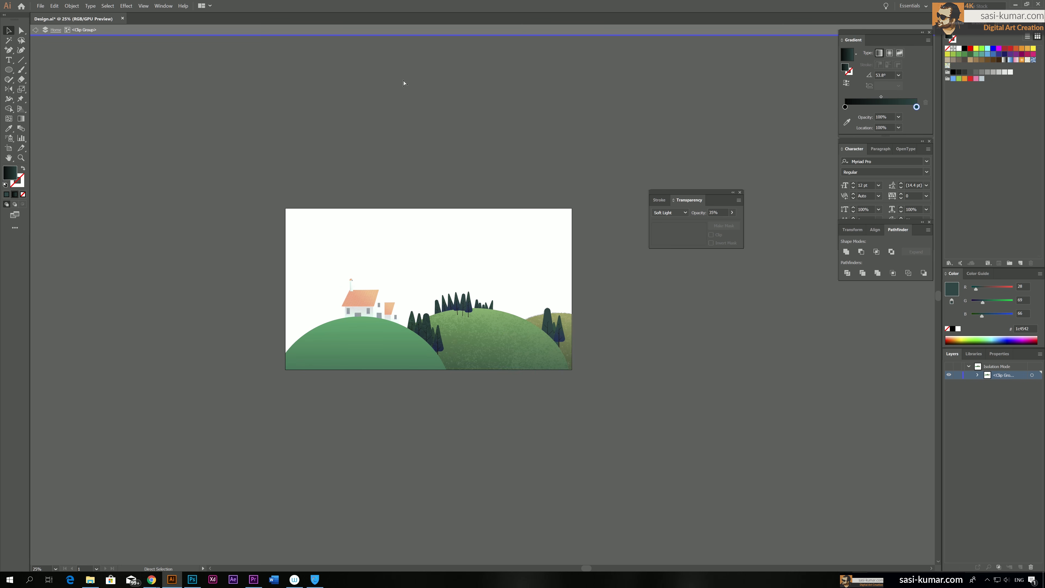
key(ctrl+plus)
key(ctrl+plus)
double_click(403, 80)
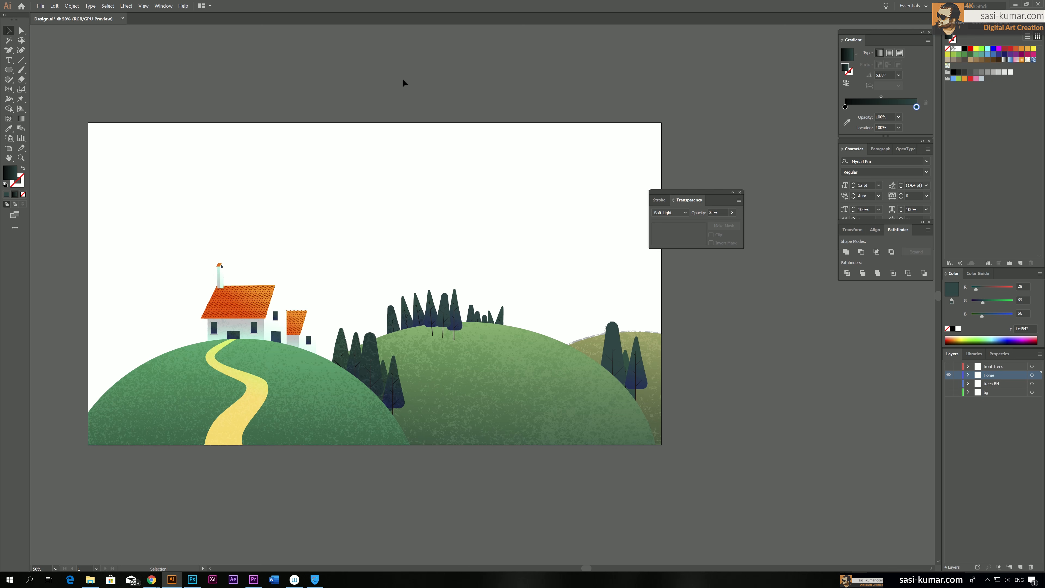
drag(343, 76, 412, 58)
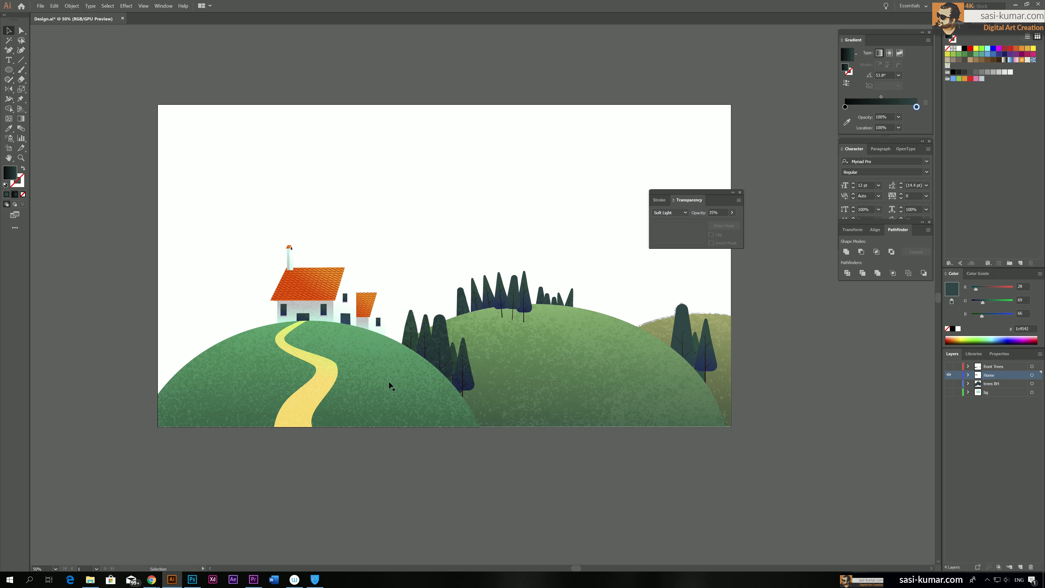
Isolate the front hill's masked silhouette, try enlarging it and undo the resize
click(358, 422)
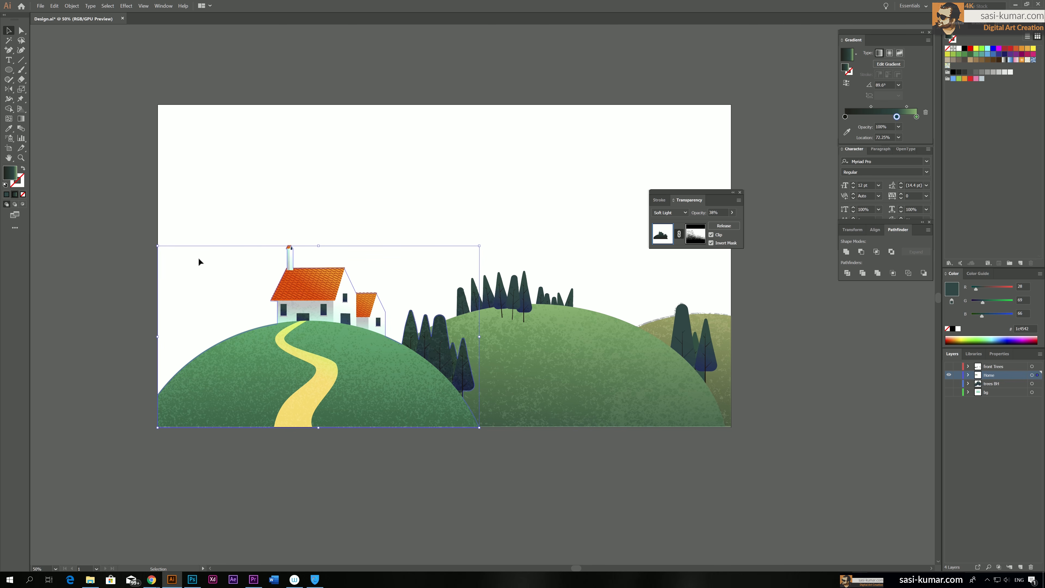
double_click(339, 423)
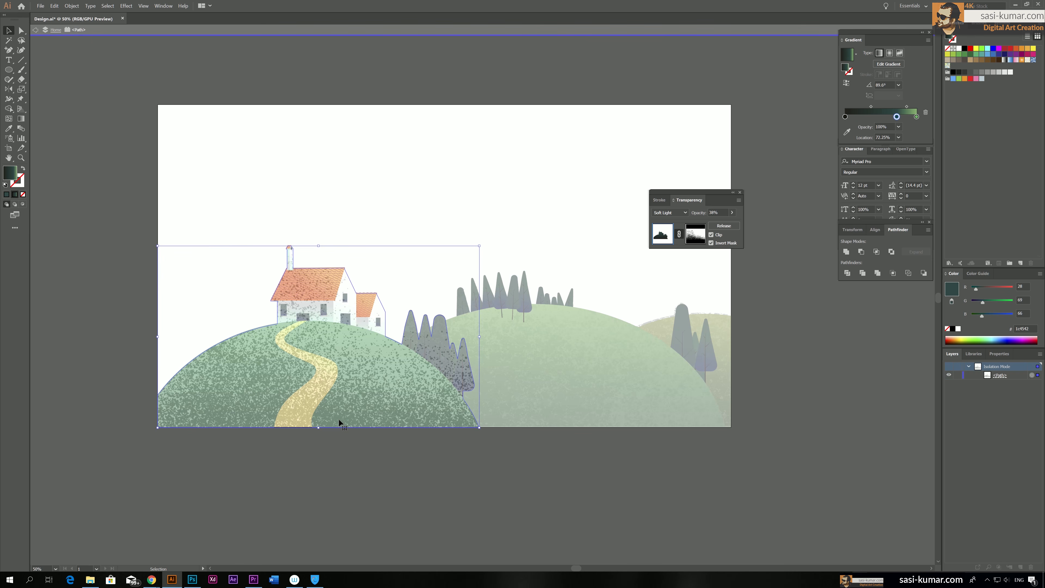
drag(479, 245, 504, 231)
key(ctrl+z)
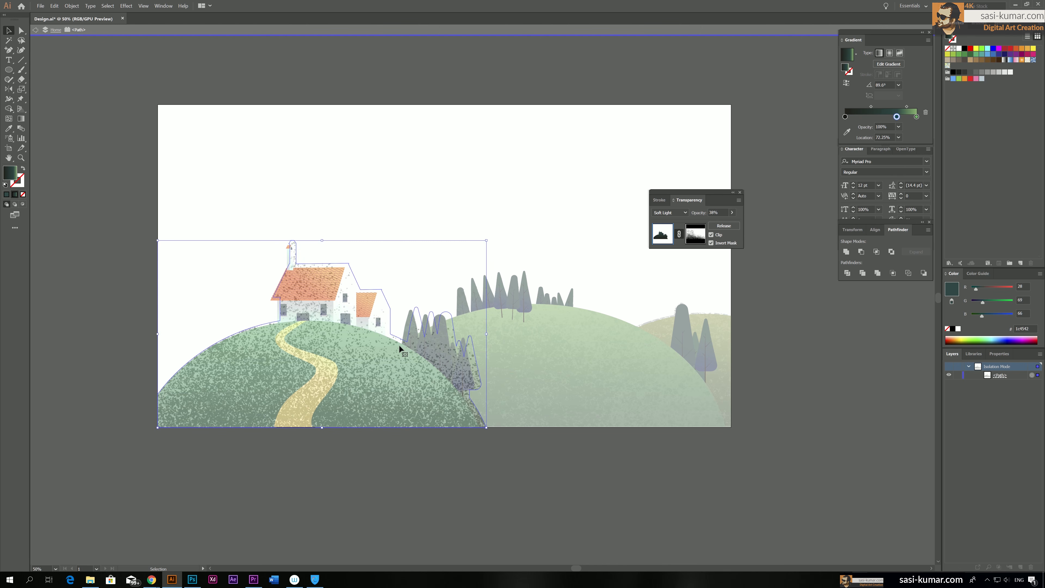
Enlarge the spatter image inside the front hill's opacity mask, nudge it up to the artboard's lower edge, and leave mask editing and isolation
click(698, 236)
click(380, 357)
drag(586, 192, 612, 171)
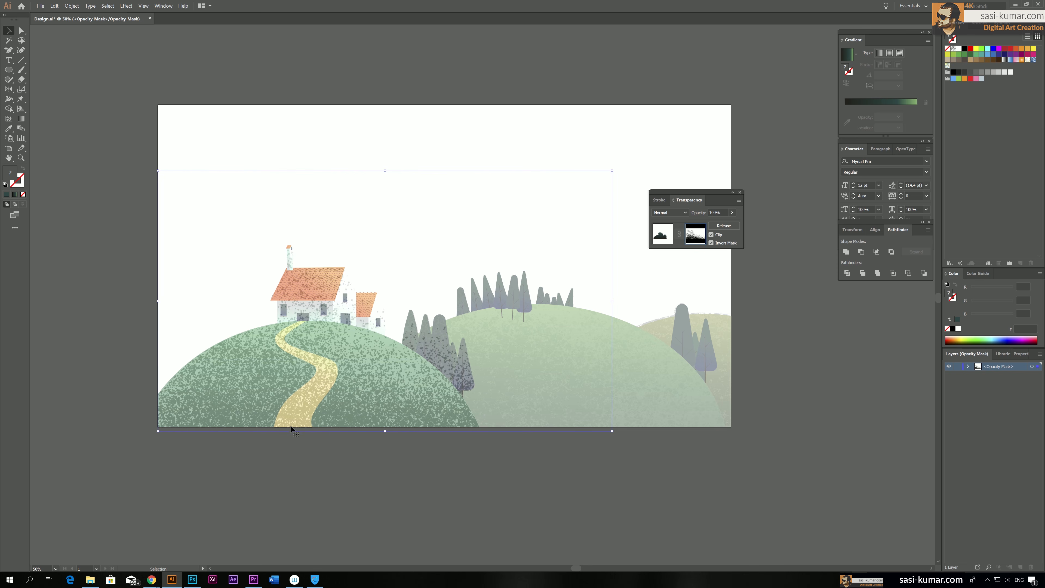
key(shift+Up)
key(shift+Up)
key(shift+Up)
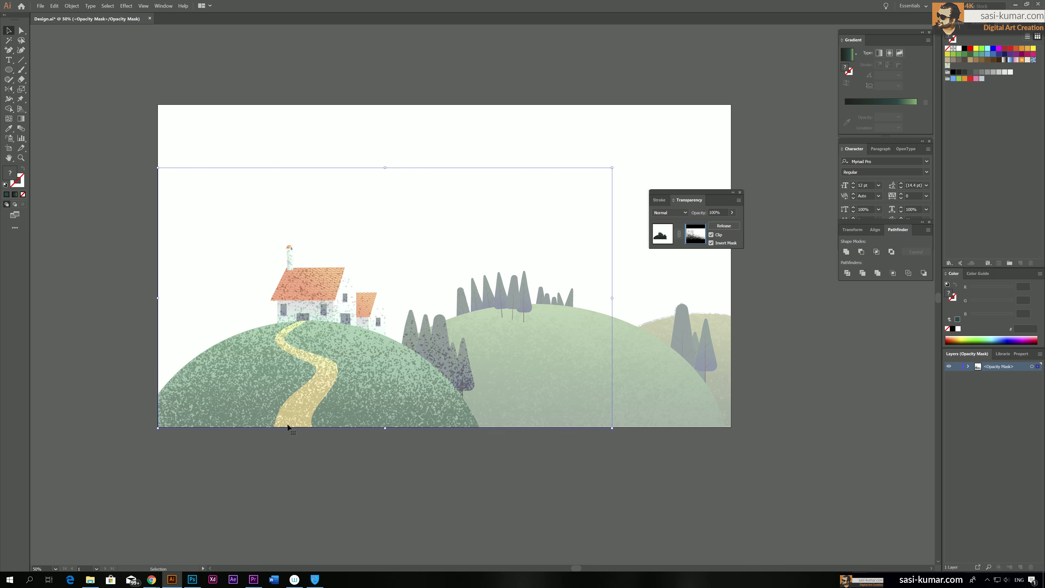
click(134, 432)
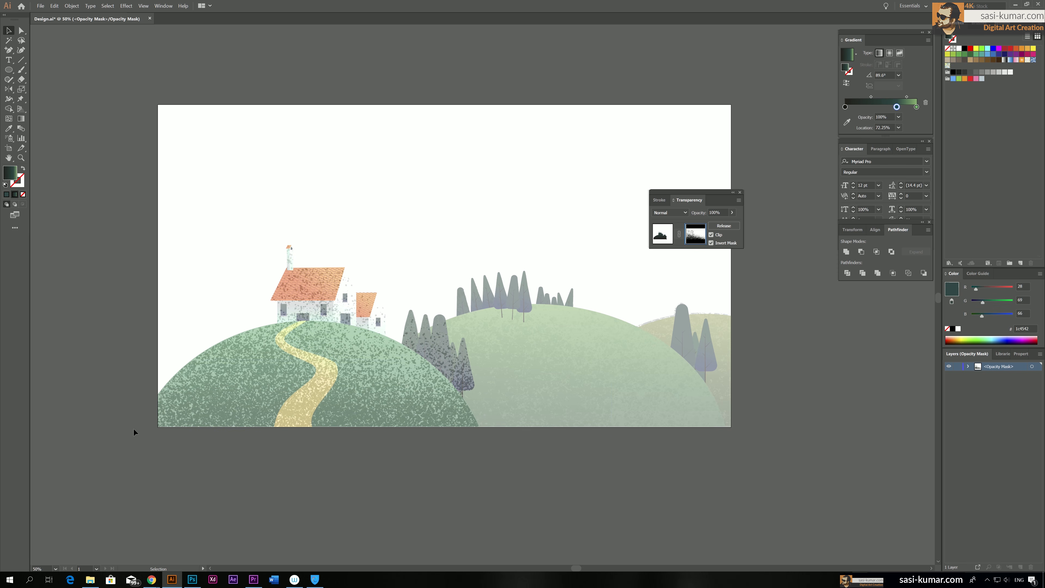
click(663, 237)
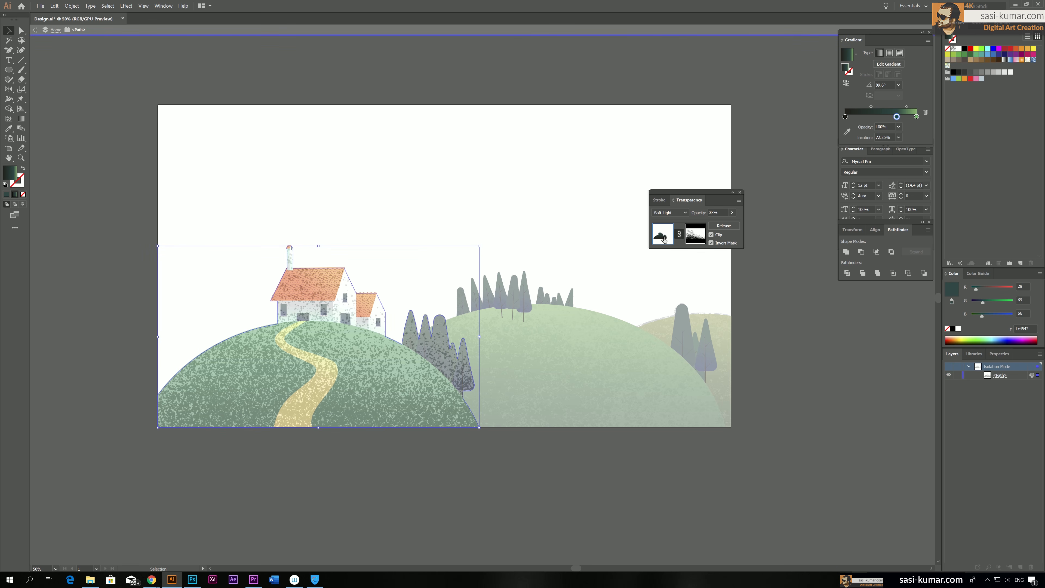
click(35, 29)
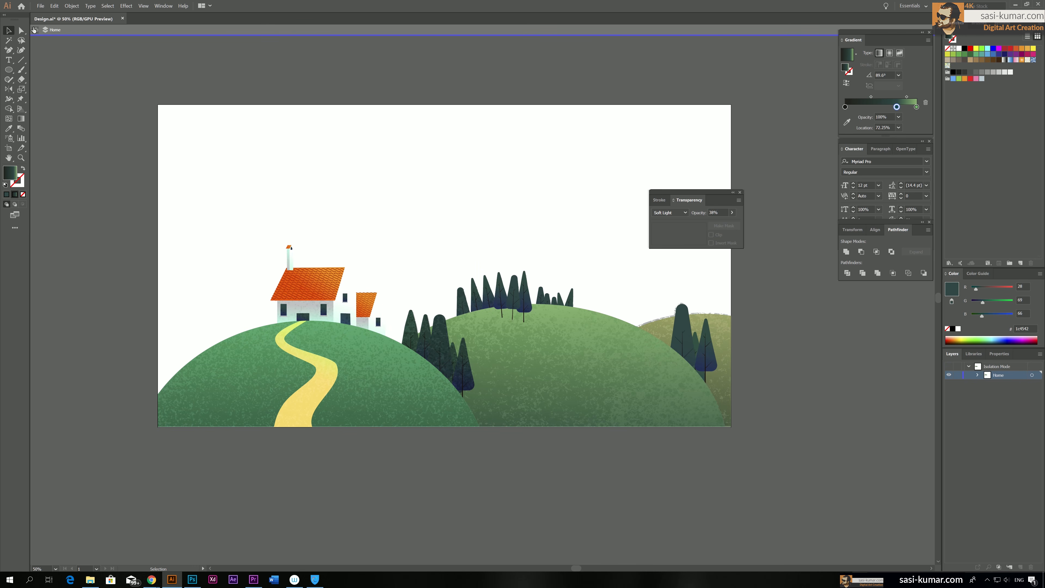
double_click(119, 155)
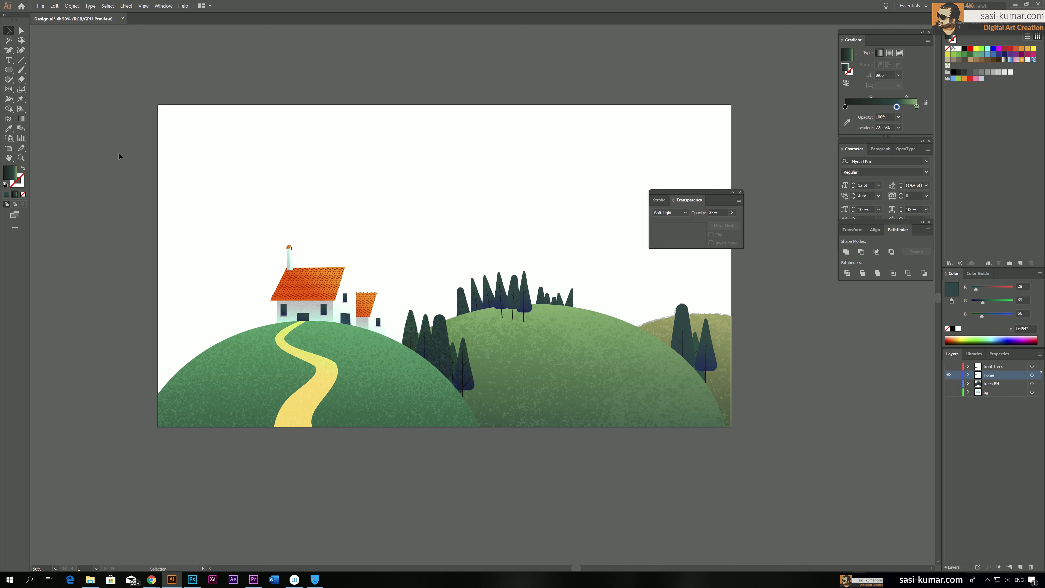
Show the front Trees layer, move the Transparency panel off the artwork, and lock the Home layer
click(949, 366)
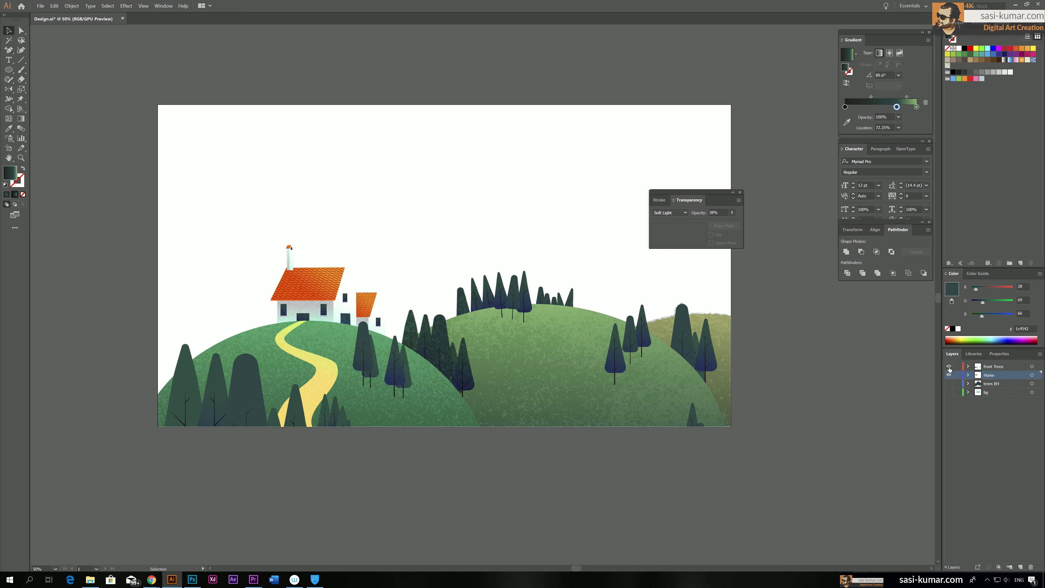
drag(722, 199, 783, 96)
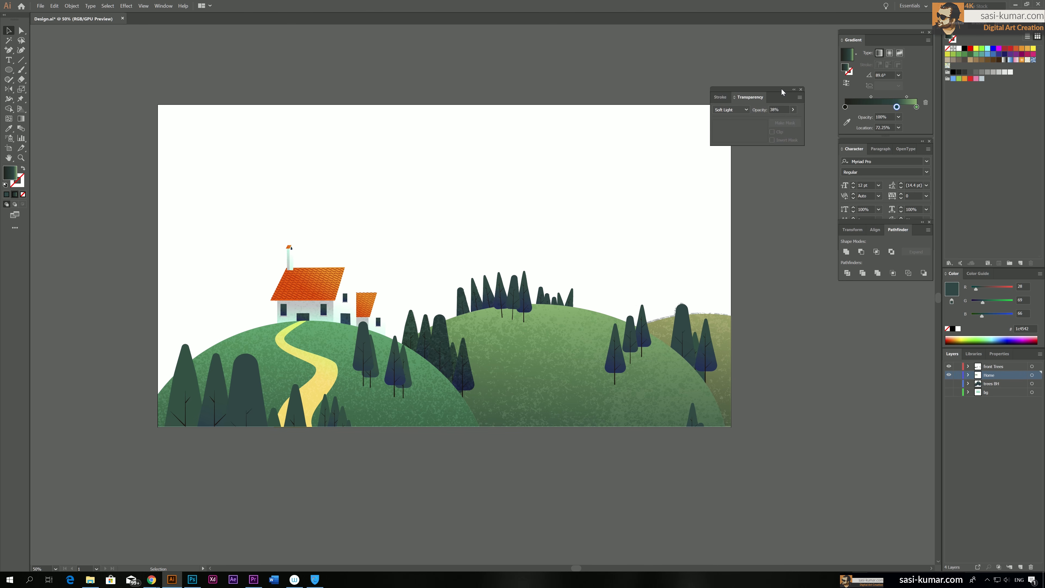
click(949, 366)
click(948, 366)
scroll(773, 427, right, 3)
click(959, 375)
key(ctrl+minus)
key(ctrl+minus)
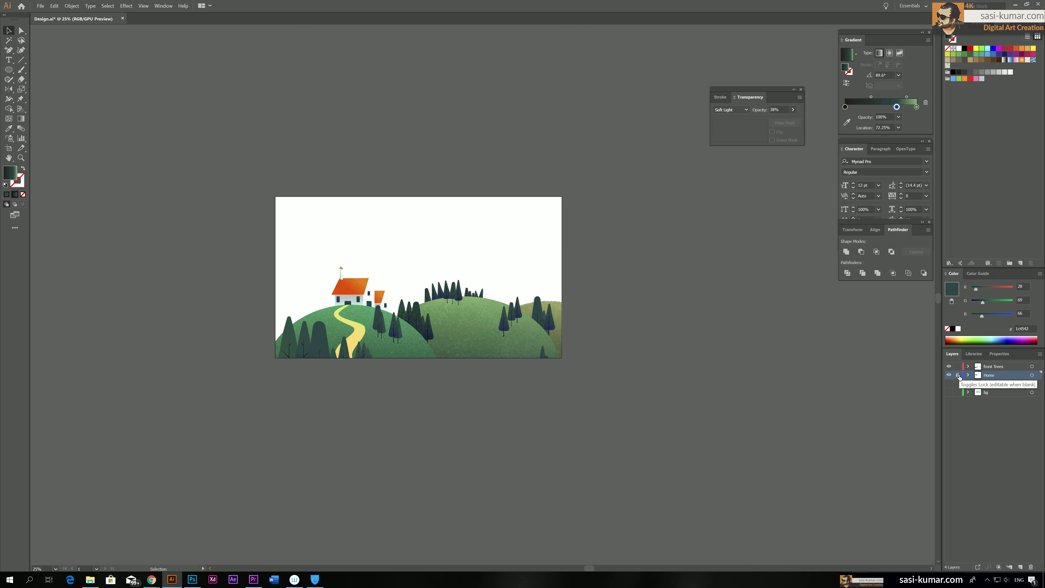
Duplicate the front trees group beside the artboard and unite the copied trees into a single silhouette
drag(717, 382, 697, 383)
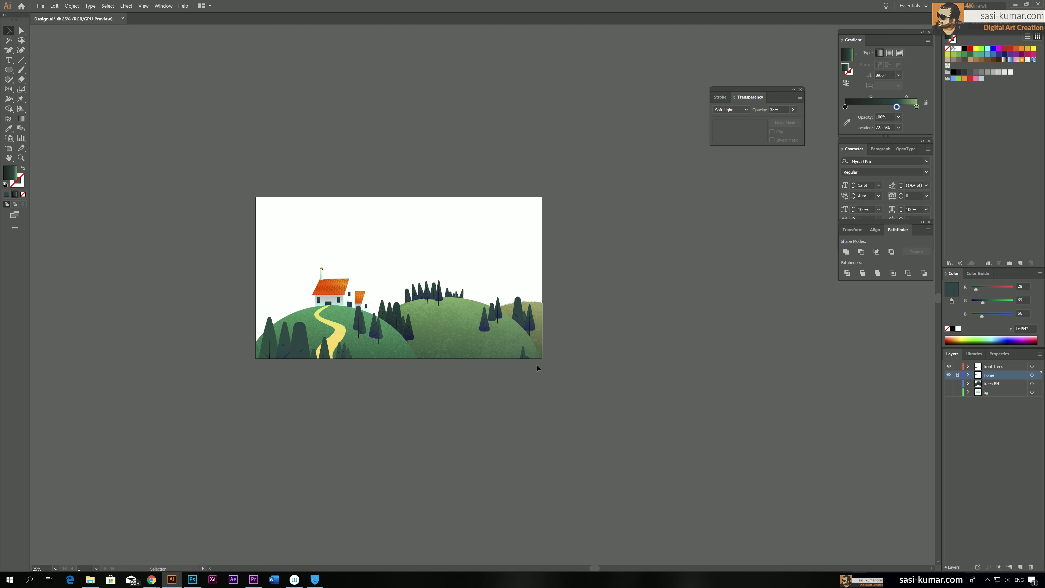
click(338, 344)
drag(374, 330, 663, 324)
scroll(632, 411, right, 4)
drag(461, 346, 461, 347)
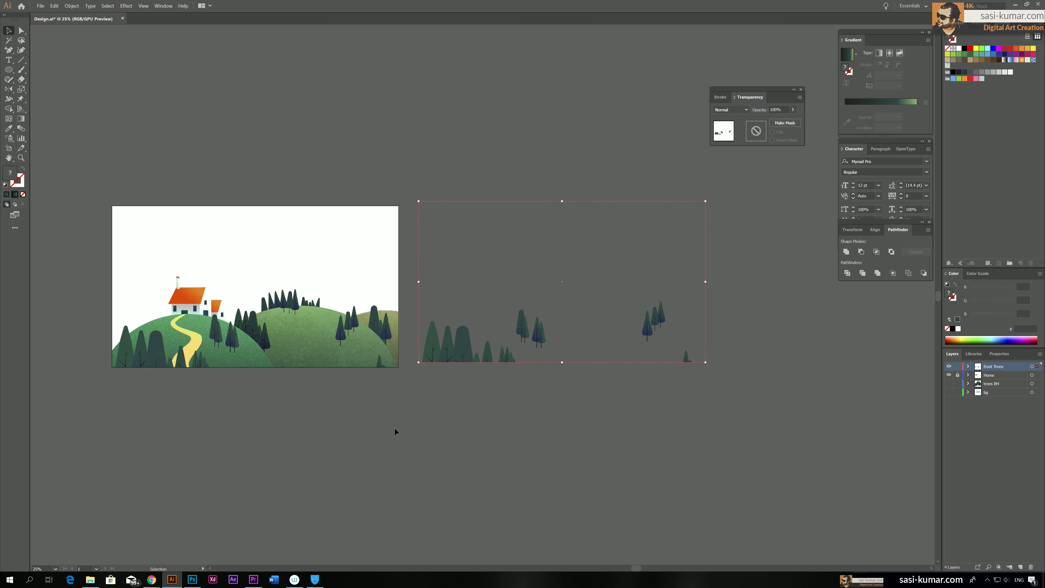
click(879, 274)
click(847, 250)
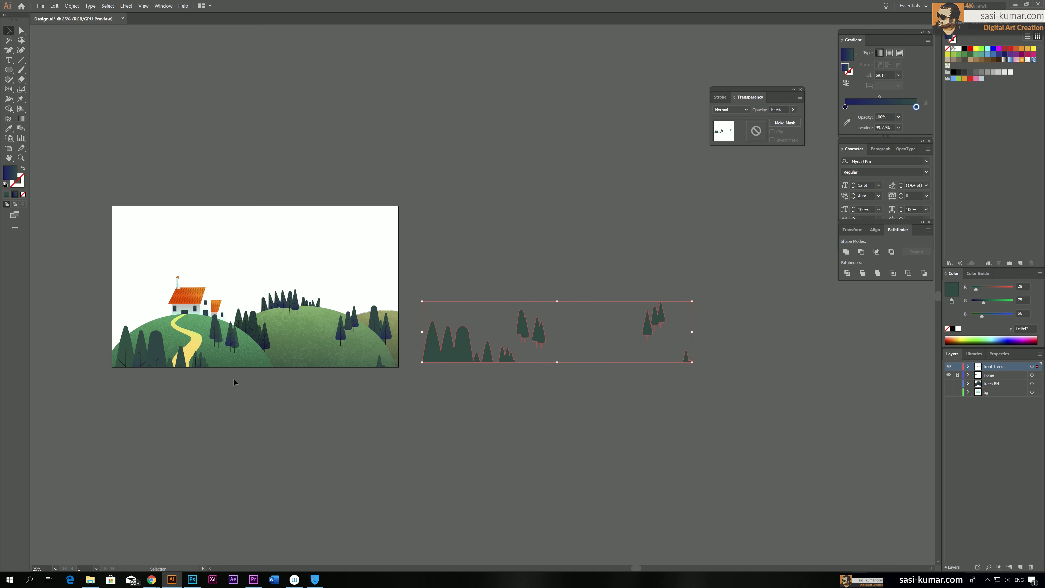
Apply a near-vertical gradient to the copied tree silhouettes, running from dark blue at the base to dark green at the tips
key(i)
key(g)
drag(462, 355, 458, 331)
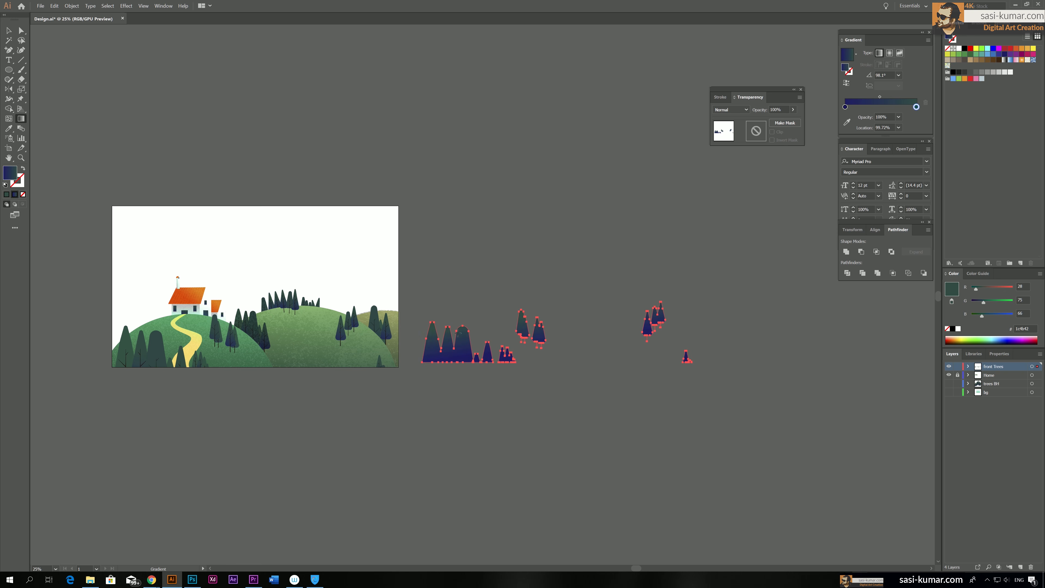
Move the tree silhouettes' dark gradient stop to 26.44% and recolour the gradient near-black at the base and blue 1c4b87 at the tips
key(ctrl+shift+a)
key(ctrl+a)
drag(845, 107, 865, 106)
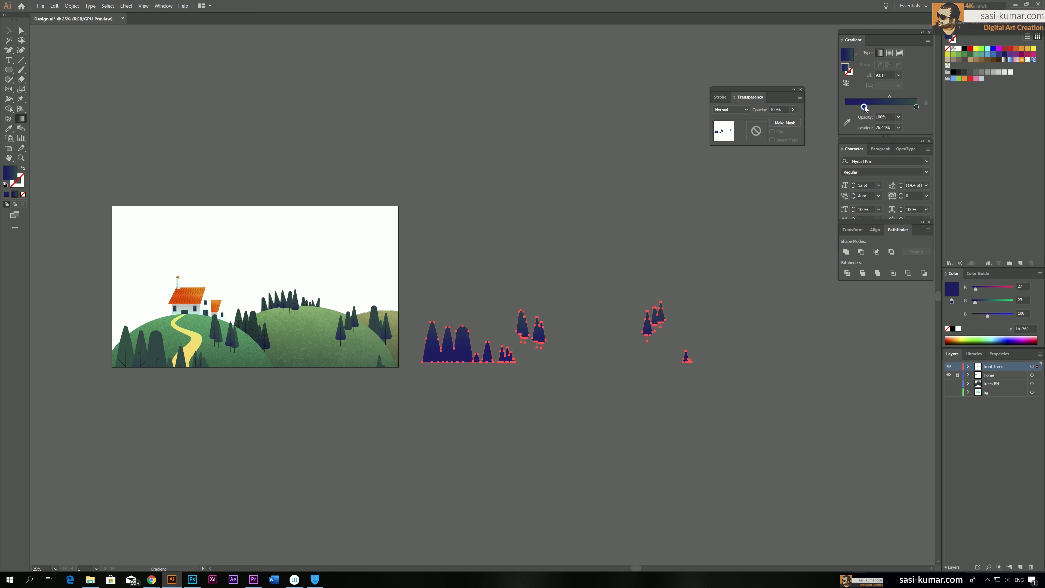
double_click(864, 107)
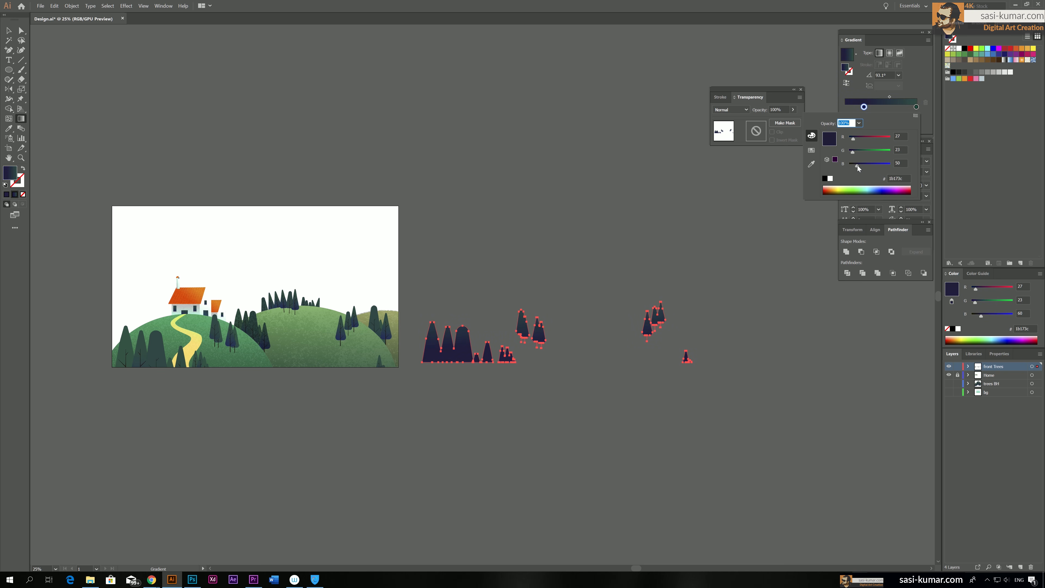
double_click(916, 107)
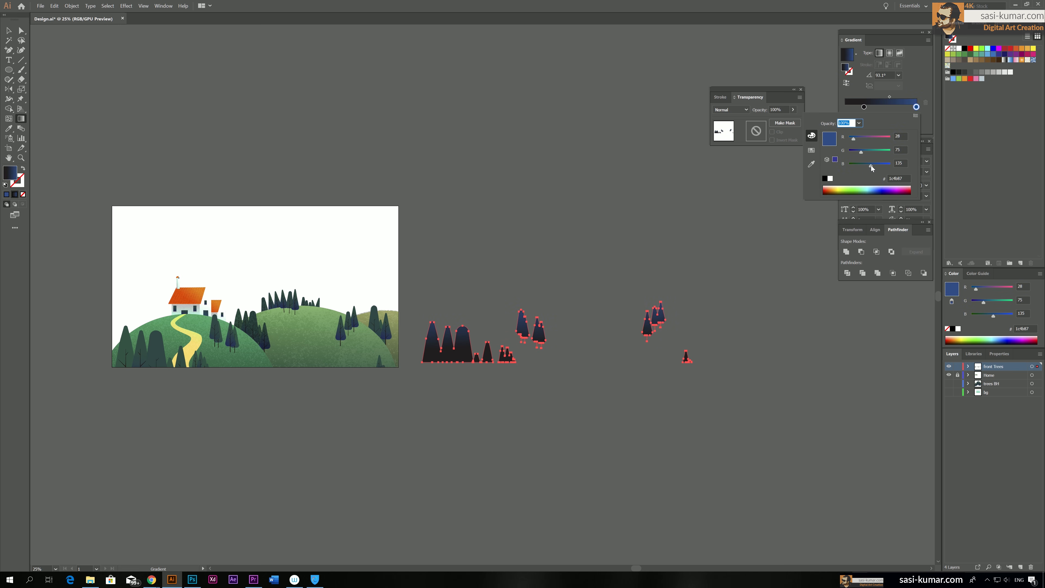
click(12, 31)
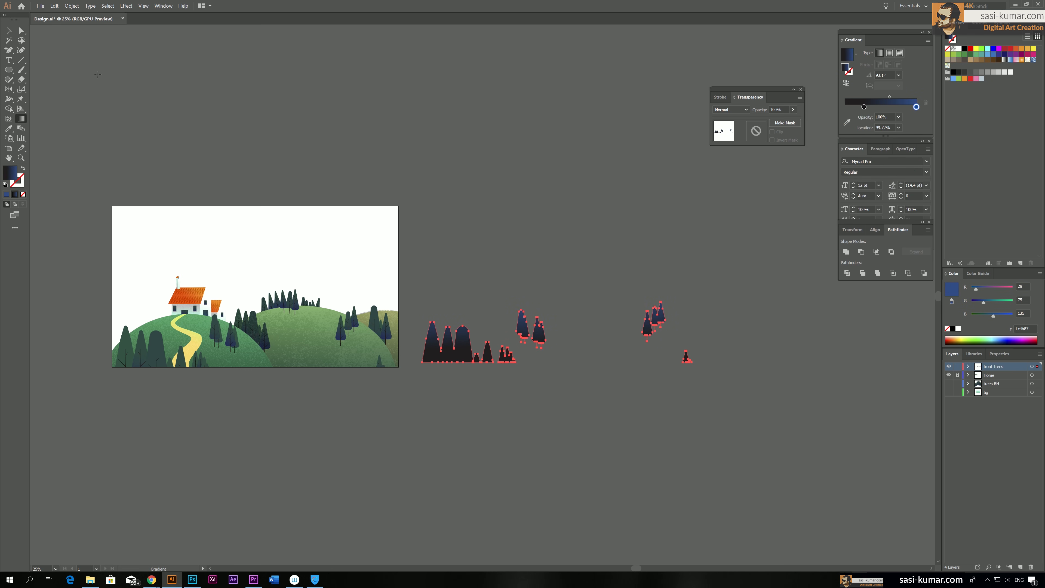
Move the gradient tree silhouettes onto the artboard, align them exactly over the original front trees, and deselect them
key(v)
drag(437, 351, 147, 354)
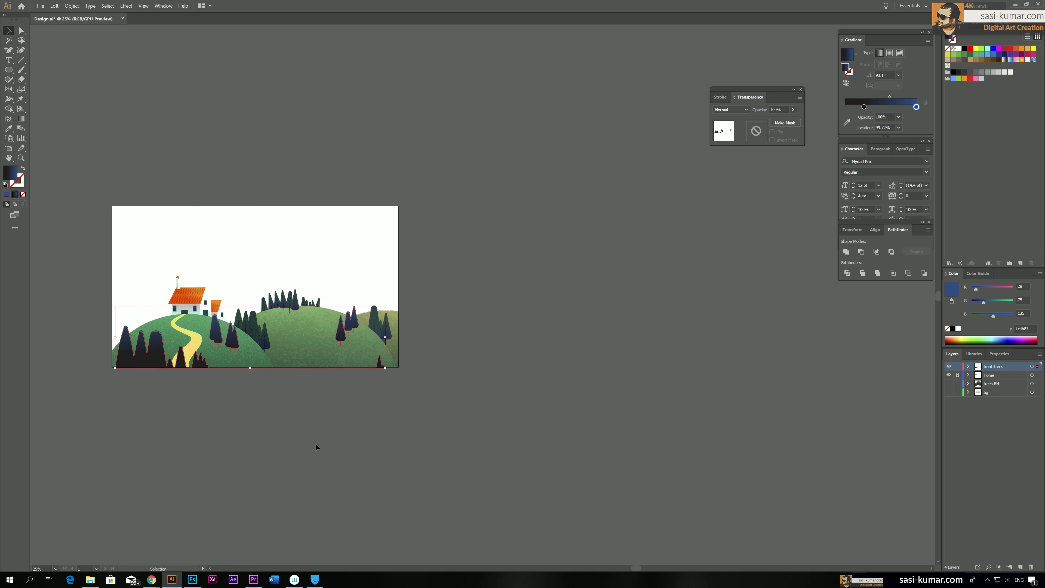
key(ctrl+plus)
key(ctrl+plus)
key(ctrl+plus)
key(ctrl+plus)
key(ctrl+plus)
drag(311, 401, 768, 321)
drag(192, 193, 191, 188)
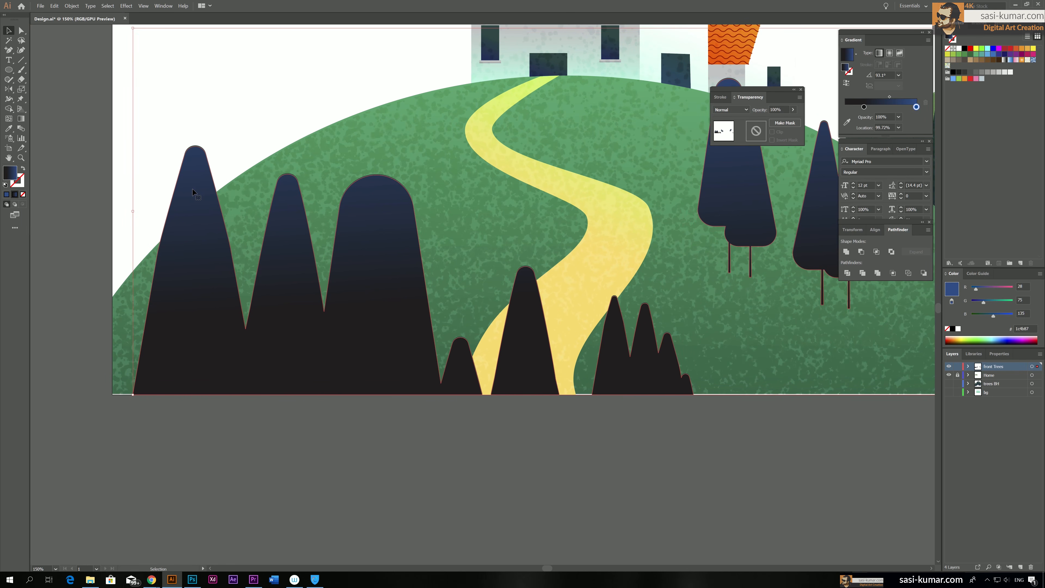
click(492, 453)
Temporarily show the Trees BH and bg layers to check the darkened front trees against the full scene, and hide both again
key(ctrl+minus)
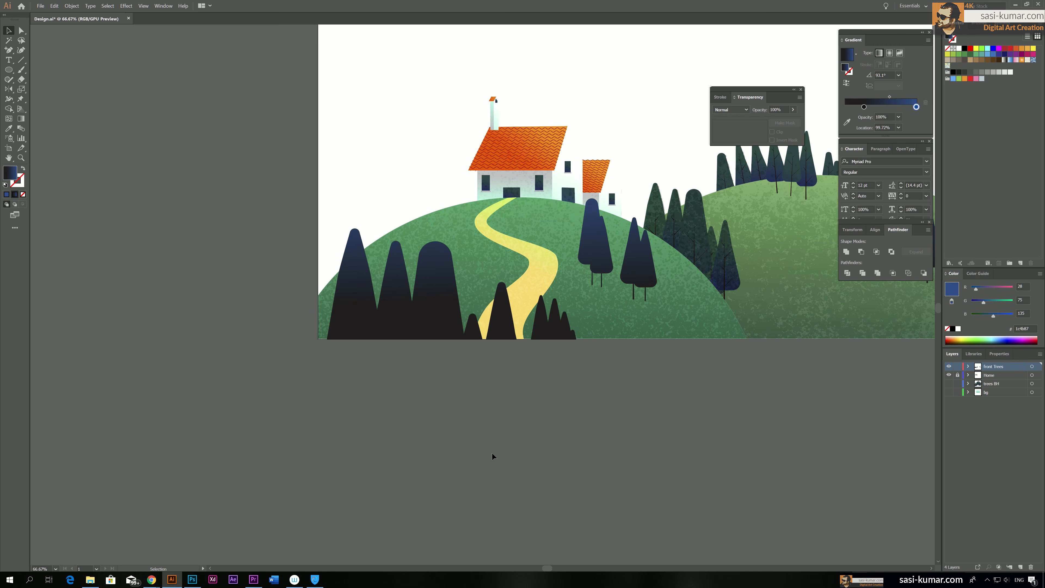
drag(492, 453, 370, 486)
drag(599, 437, 503, 473)
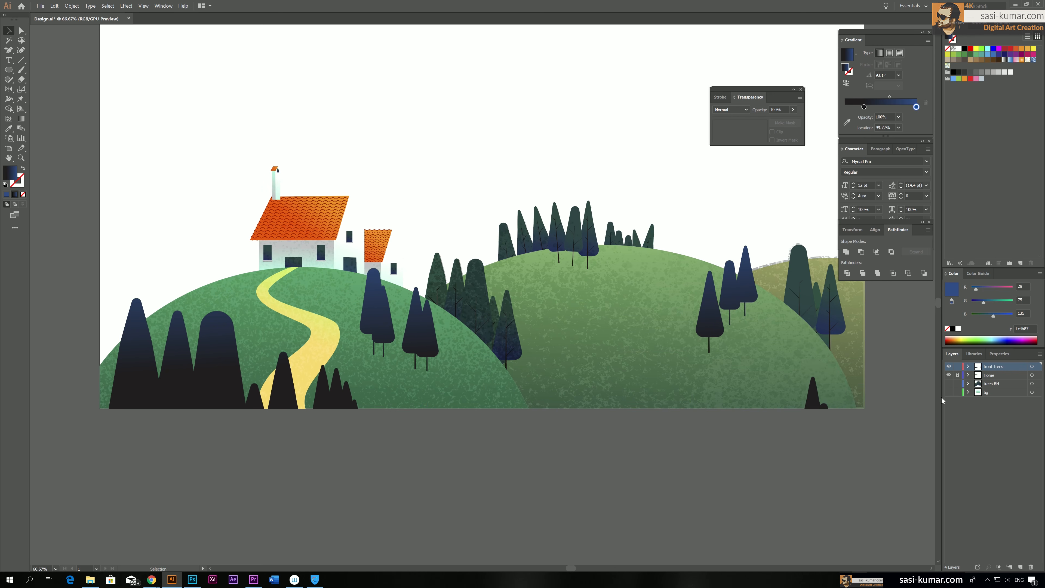
click(949, 383)
click(949, 392)
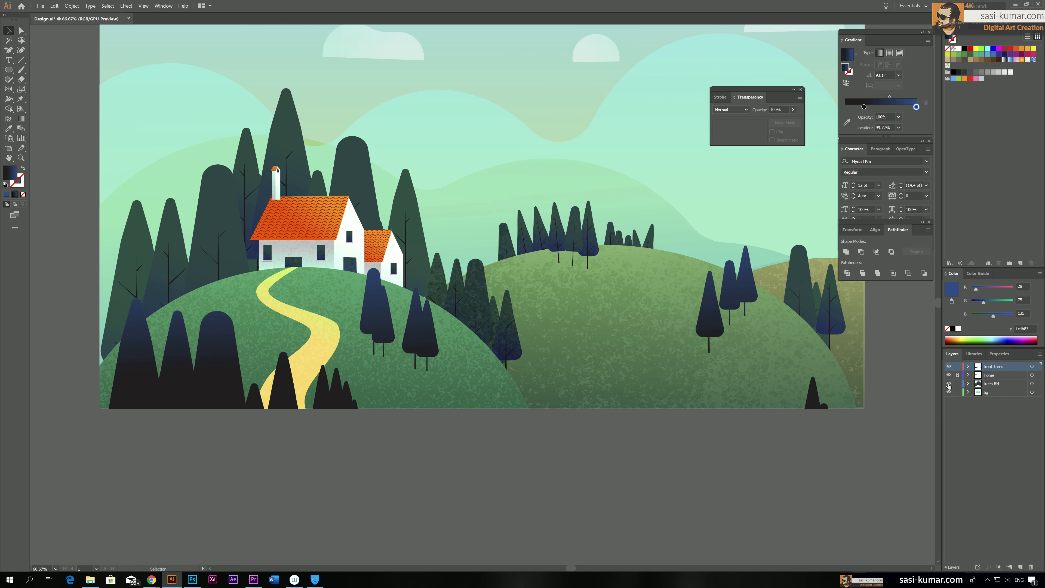
drag(728, 345, 656, 422)
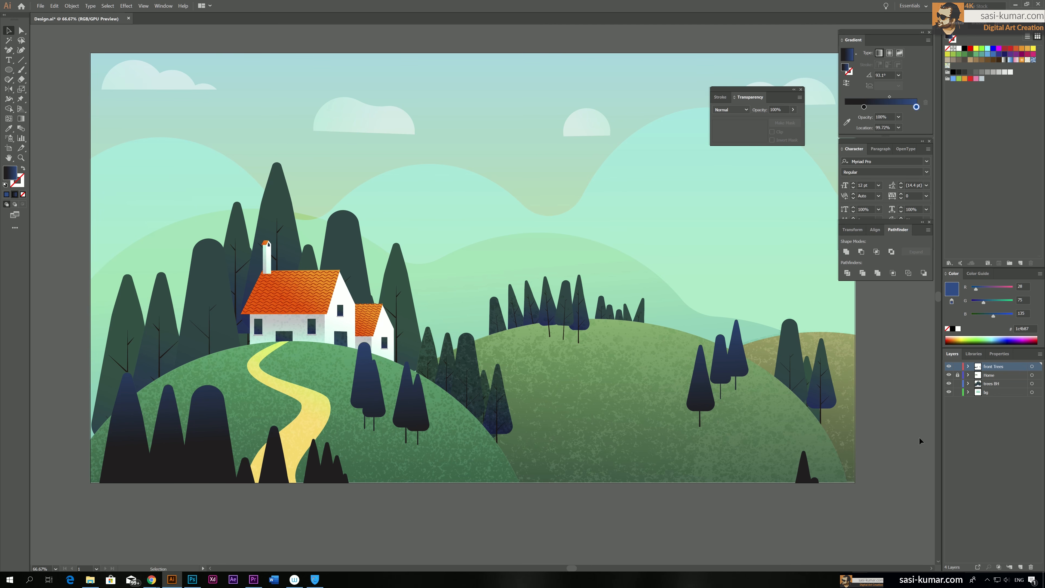
click(949, 384)
click(949, 392)
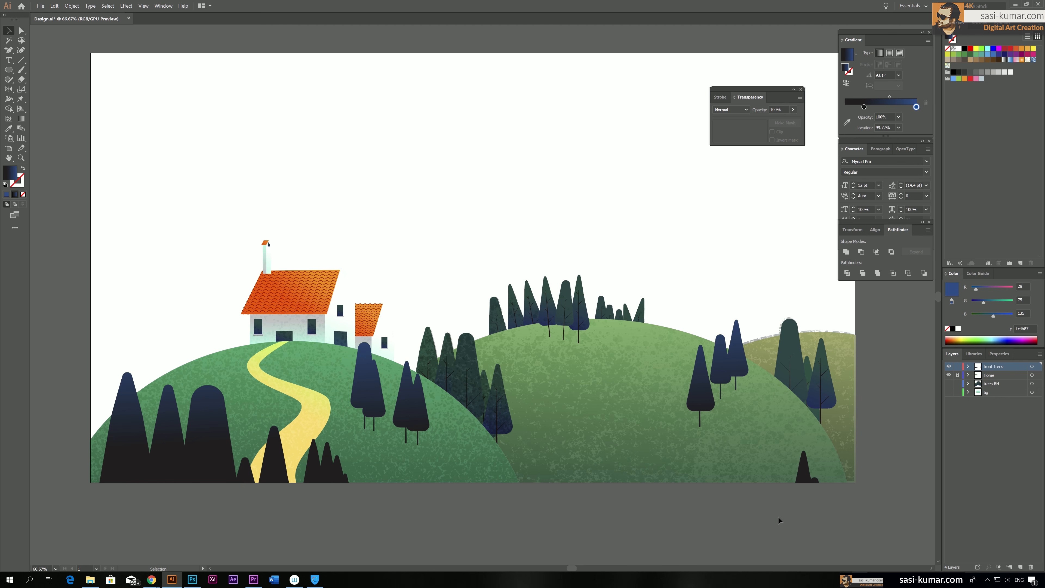
drag(781, 519, 776, 507)
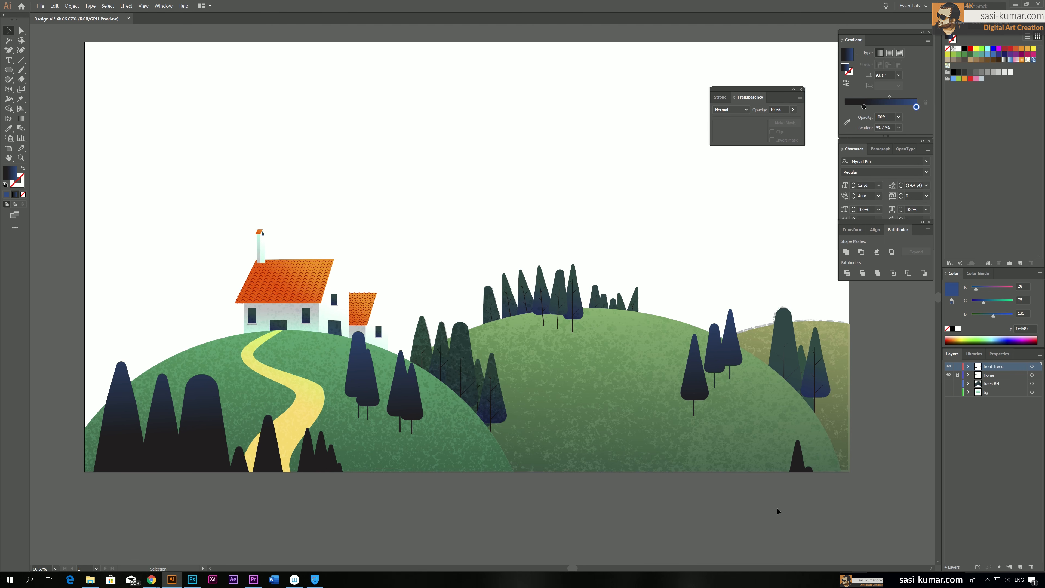
key(ctrl+minus)
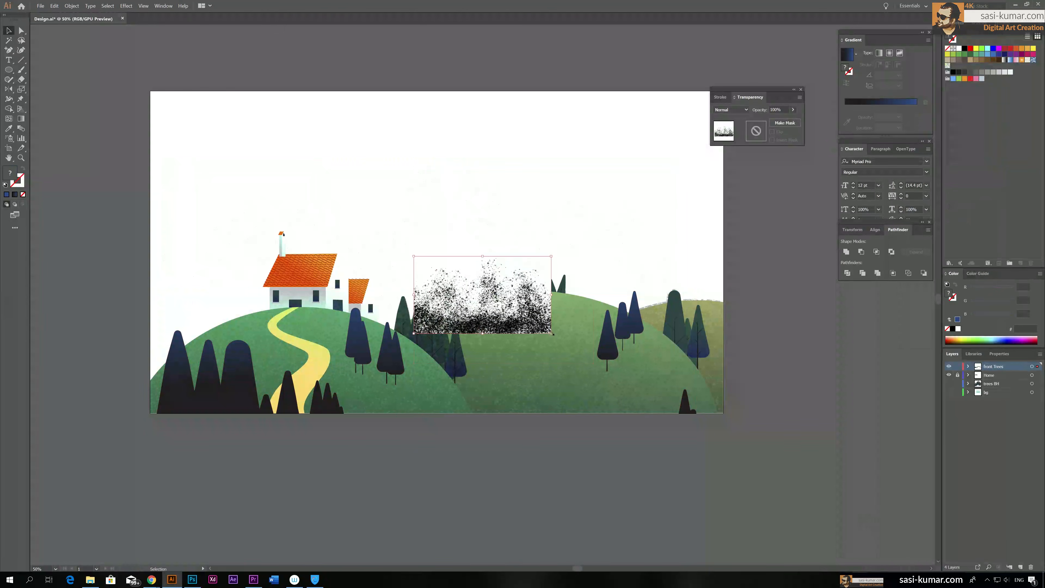
Paint black spatter strokes across the white canvas, building up denser grain toward its lower edge
drag(552, 334, 727, 432)
drag(576, 350, 319, 331)
drag(472, 236, 420, 251)
drag(391, 346, 679, 341)
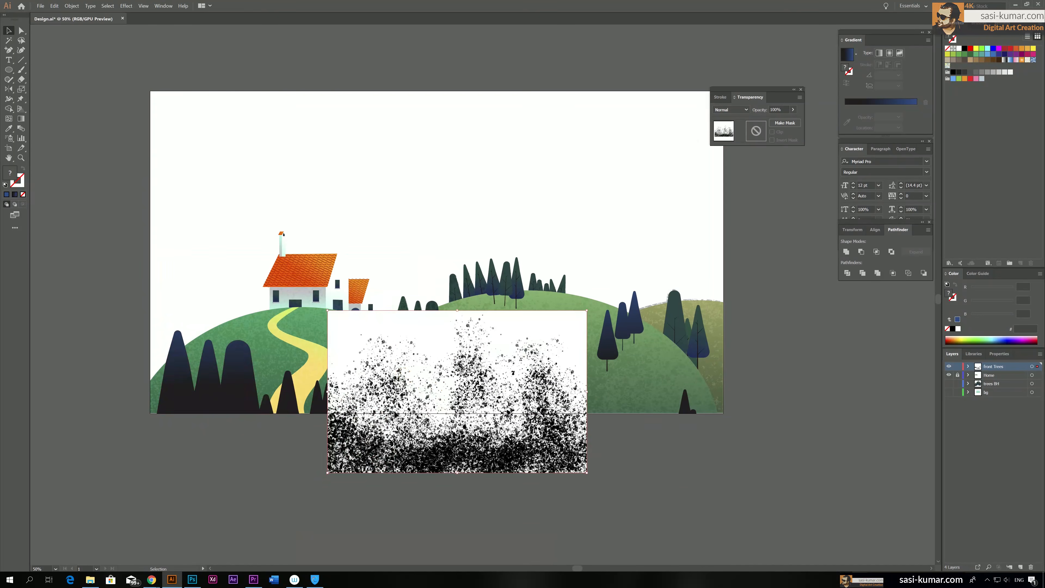
Lower the opacity of the spatter-masked dark silhouette over the tall trees behind the house
drag(452, 391, 309, 330)
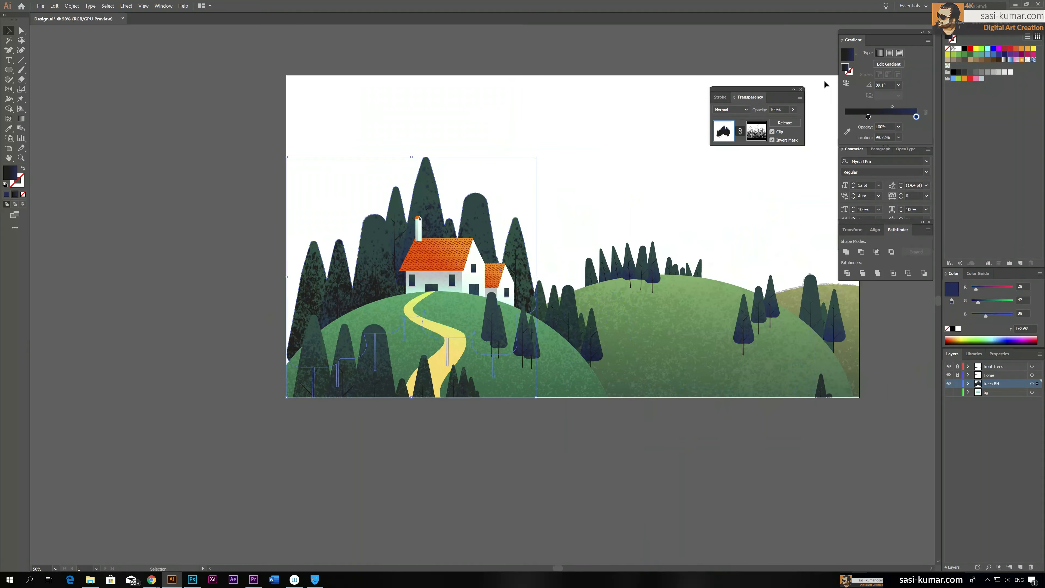
click(793, 109)
drag(797, 119, 776, 122)
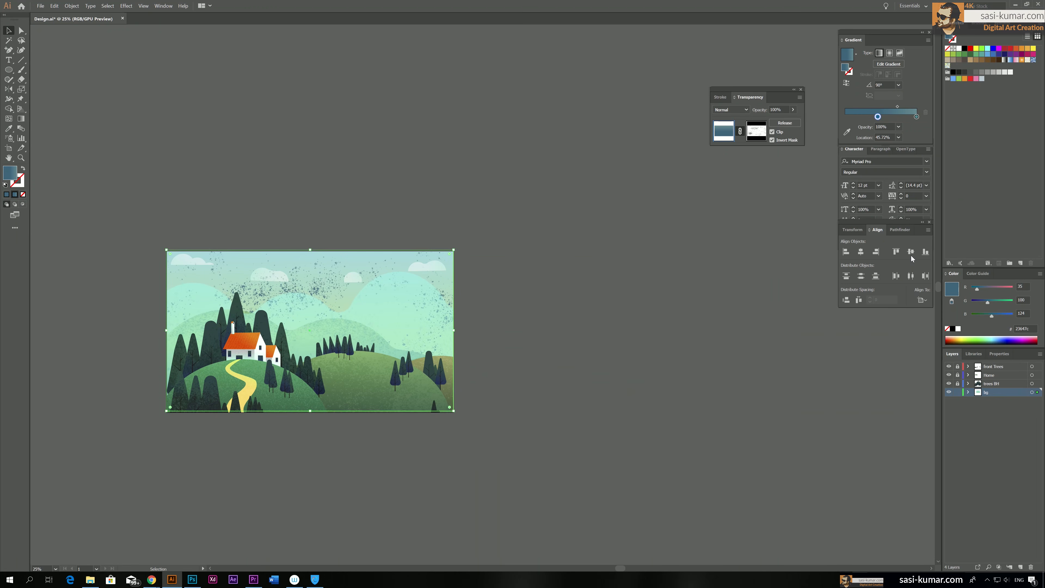
Blend the gradient background copy with Multiply at 6% opacity and deselect it
click(730, 110)
click(725, 142)
drag(792, 109, 764, 121)
click(494, 210)
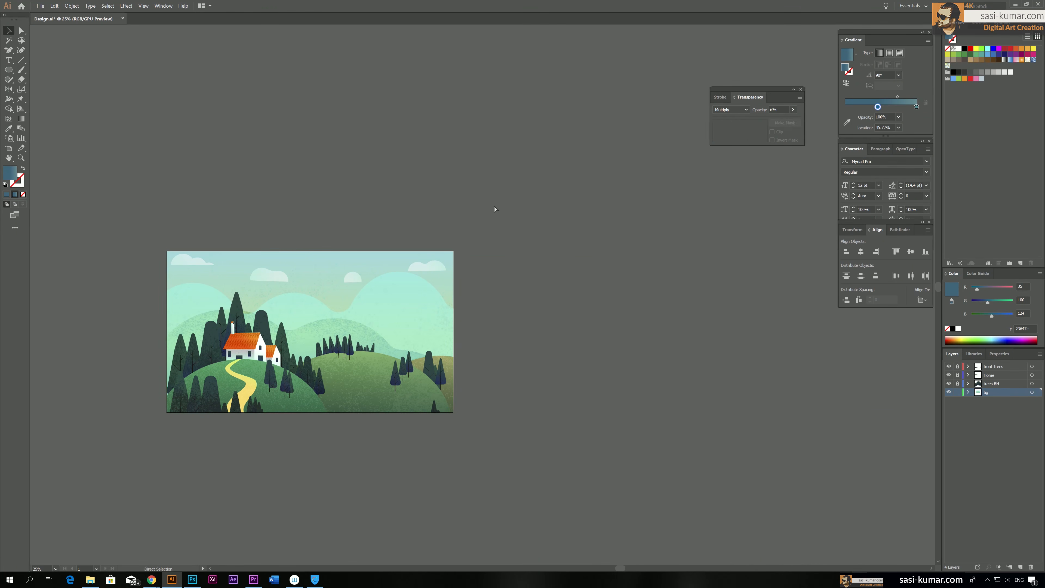
Set the texture overlay on the distant light-green hill behind the house trees to about 22% opacity
key(ctrl+plus)
drag(346, 156, 501, 98)
key(ctrl+plus)
click(21, 31)
click(157, 264)
click(792, 109)
drag(773, 120, 768, 119)
click(278, 469)
Unlock the Front Trees, Home and Trees BH layers and set the Soft Light hill shading to 30% opacity
drag(958, 366, 958, 384)
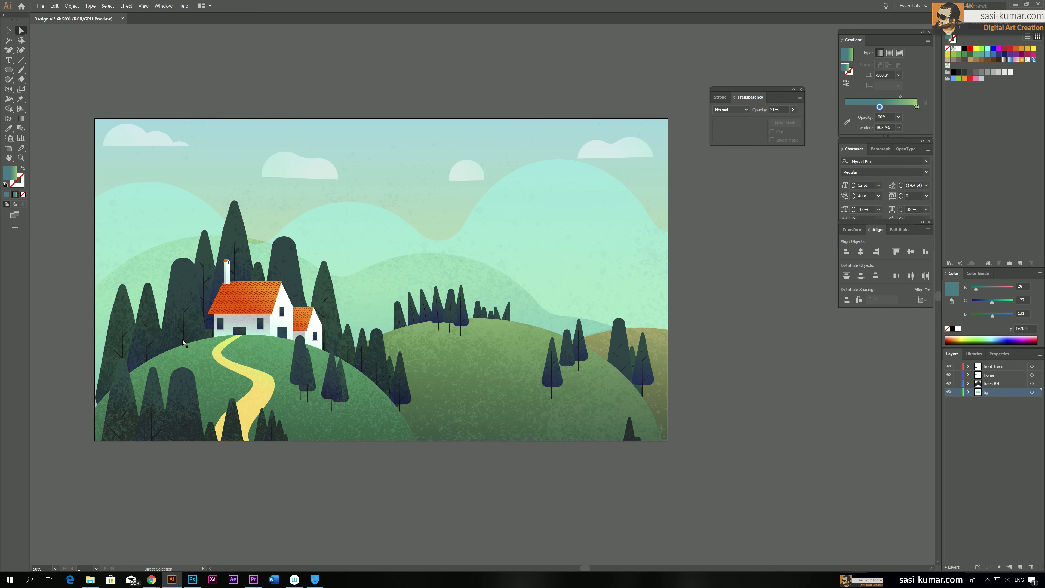
click(185, 313)
click(793, 109)
click(426, 433)
click(793, 110)
drag(772, 119, 777, 120)
click(735, 308)
Draw an artboard-sized rectangle over the whole scene and give it the sky's light blue-to-green gradient
key(alt+Tab)
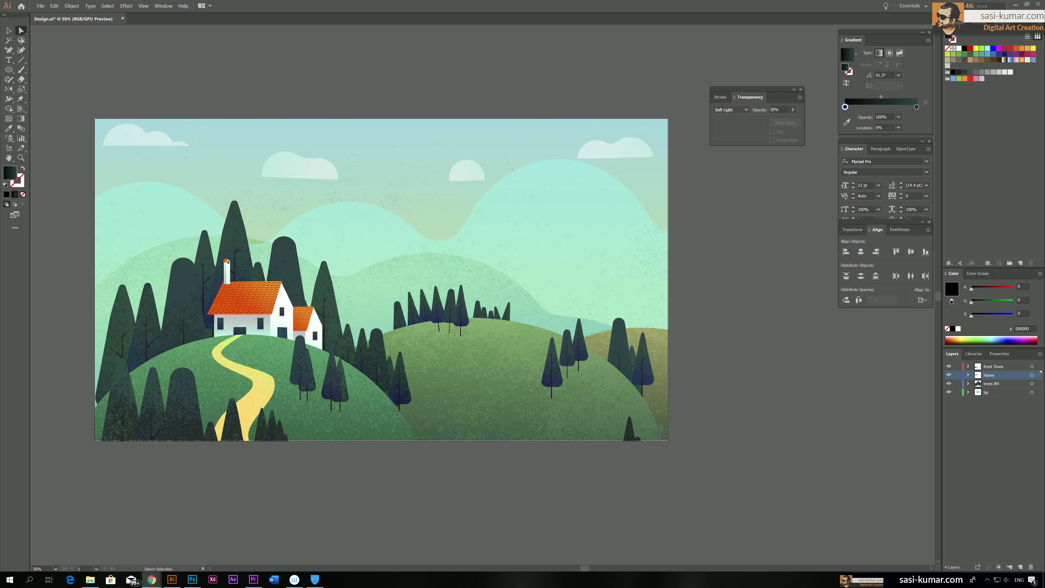
click(350, 71)
key(ctrl+minus)
drag(384, 86, 290, 68)
key(m)
drag(130, 159, 513, 373)
click(9, 31)
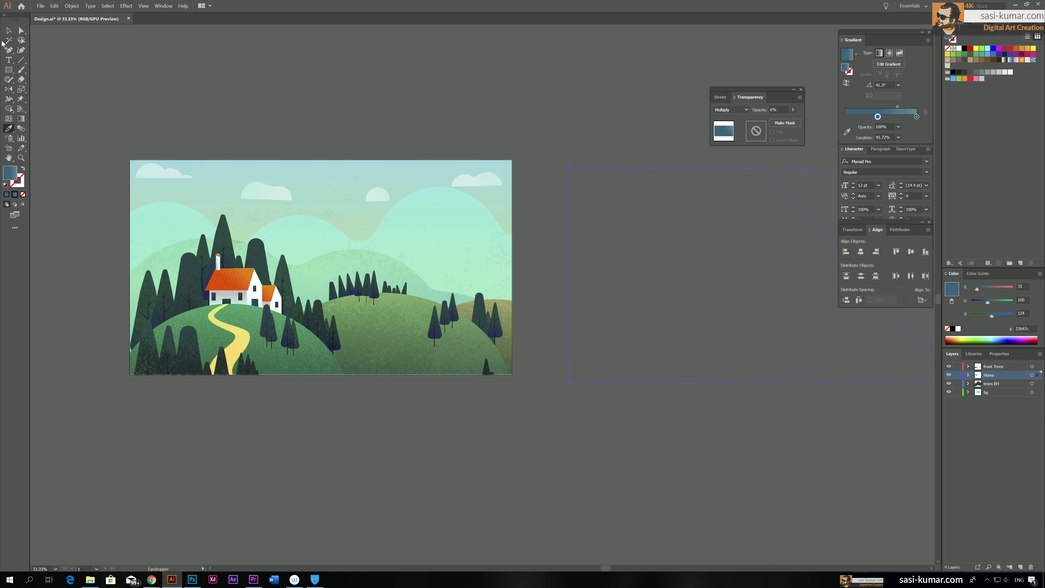
click(210, 186)
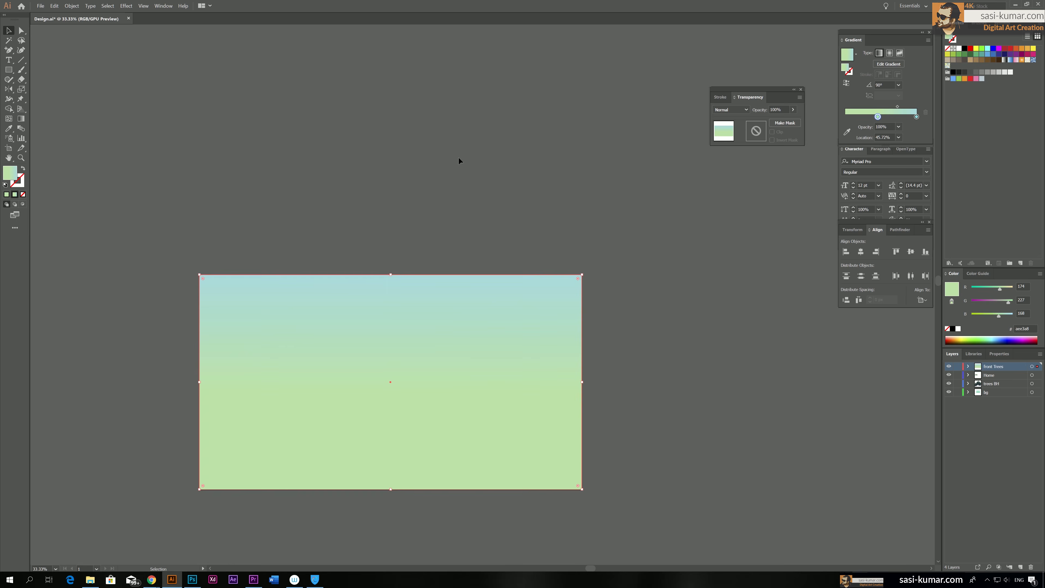
Switch to Photoshop, fill the empty layer with white and choose a brush preset for the Brush tool
click(190, 581)
click(8, 43)
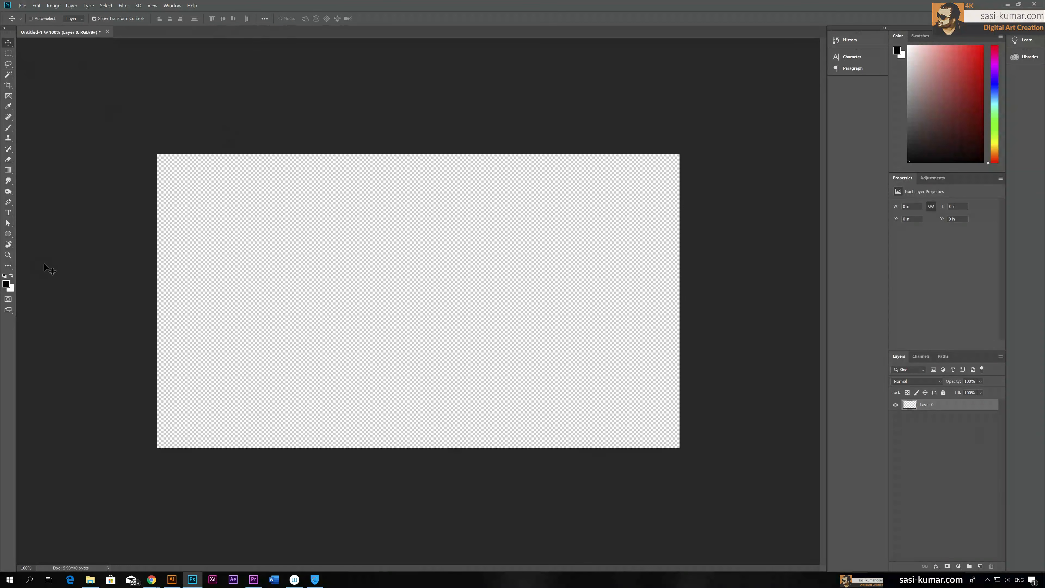
key(ctrl+BackSpace)
key(b)
right_click(273, 242)
double_click(354, 393)
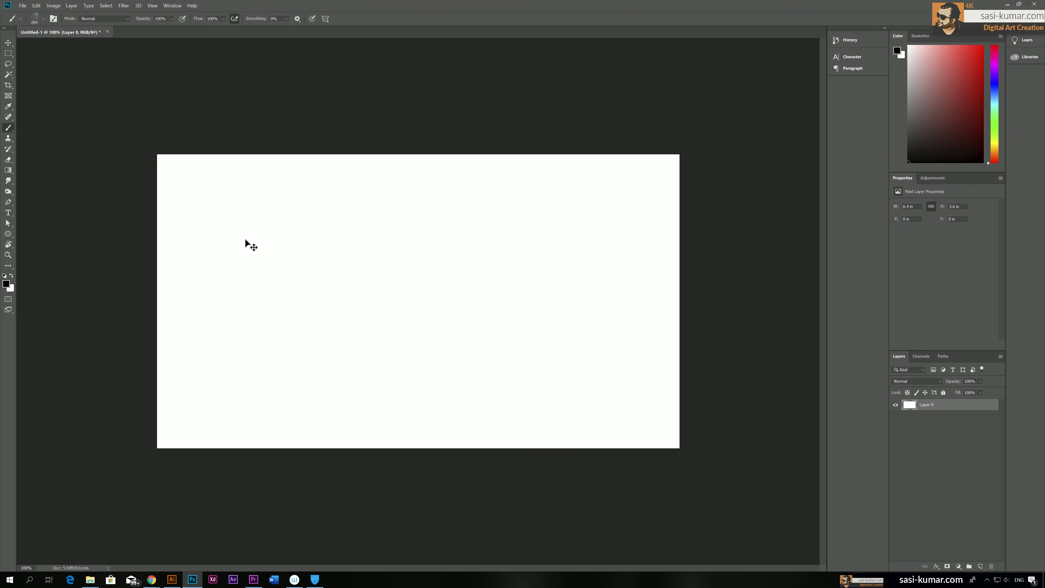
Swap the foreground and background colours, fill the layer with black, and apply the Add Noise filter to it
click(11, 276)
key(ctrl+BackSpace)
click(123, 6)
click(132, 109)
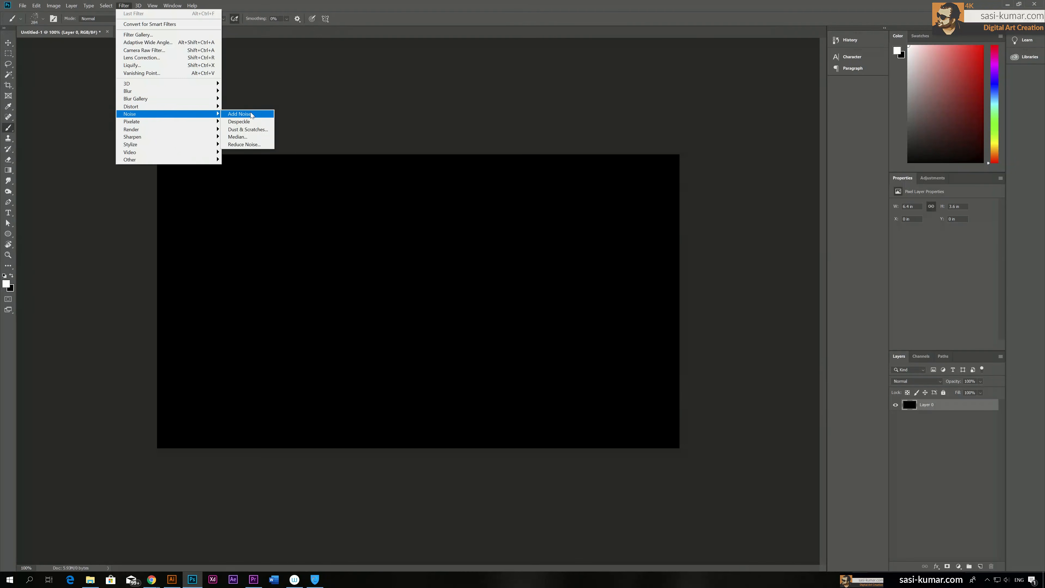
click(247, 111)
drag(467, 247, 533, 247)
click(557, 141)
Cut the whole noise image from the canvas, paste it into Illustrator and place it over the gradient rectangle
key(v)
click(8, 54)
mouse_move(157, 154)
mouse_down()
mouse_move(215, 223)
mouse_move(680, 448)
mouse_up()
key(ctrl+x)
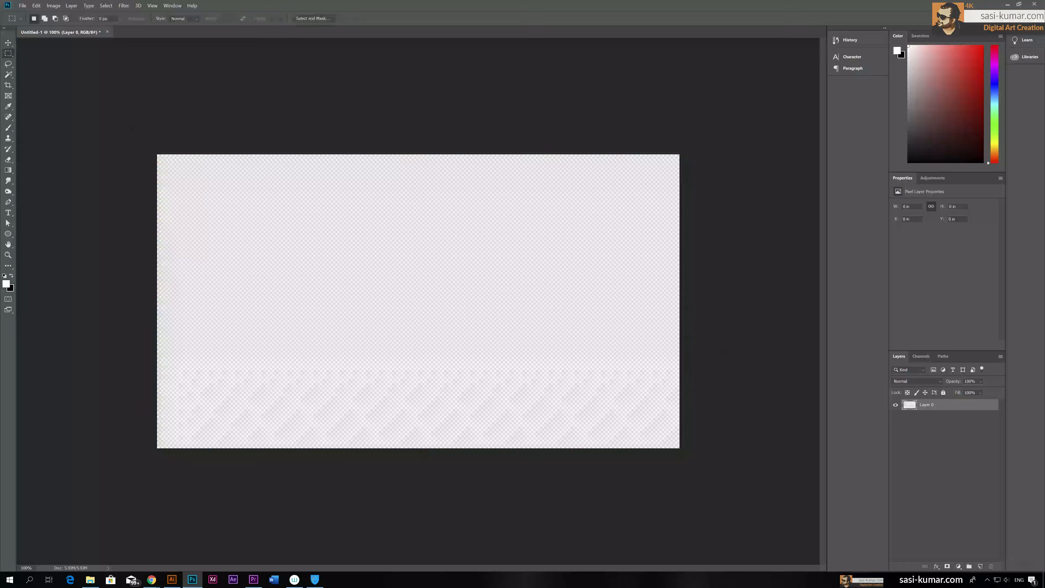
click(172, 580)
key(ctrl+v)
drag(520, 317, 282, 231)
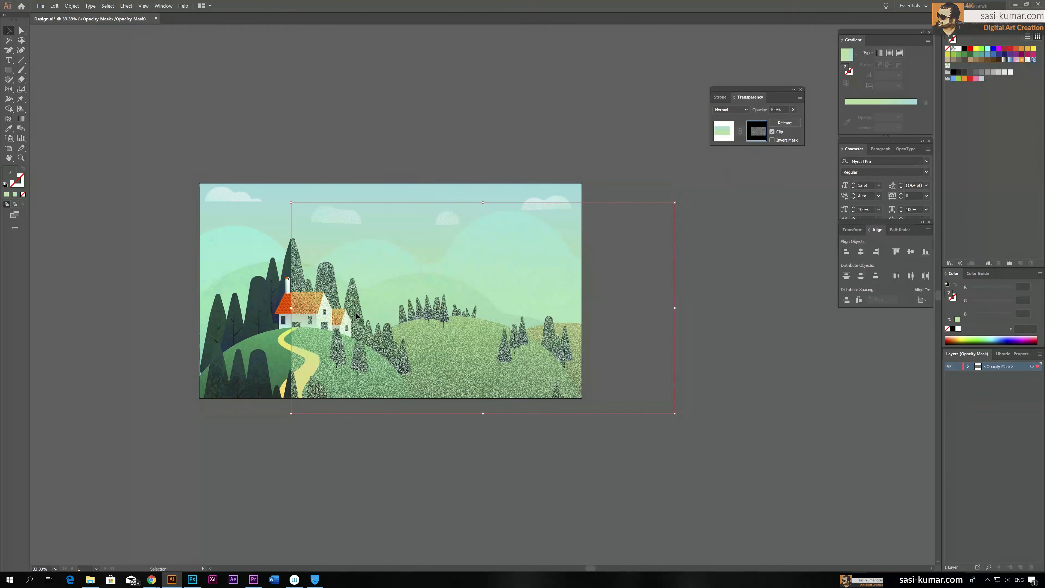
Align the noise over the artboard inside the gradient rectangle's opacity mask and lower the rectangle's opacity to about 22%
drag(356, 316, 264, 297)
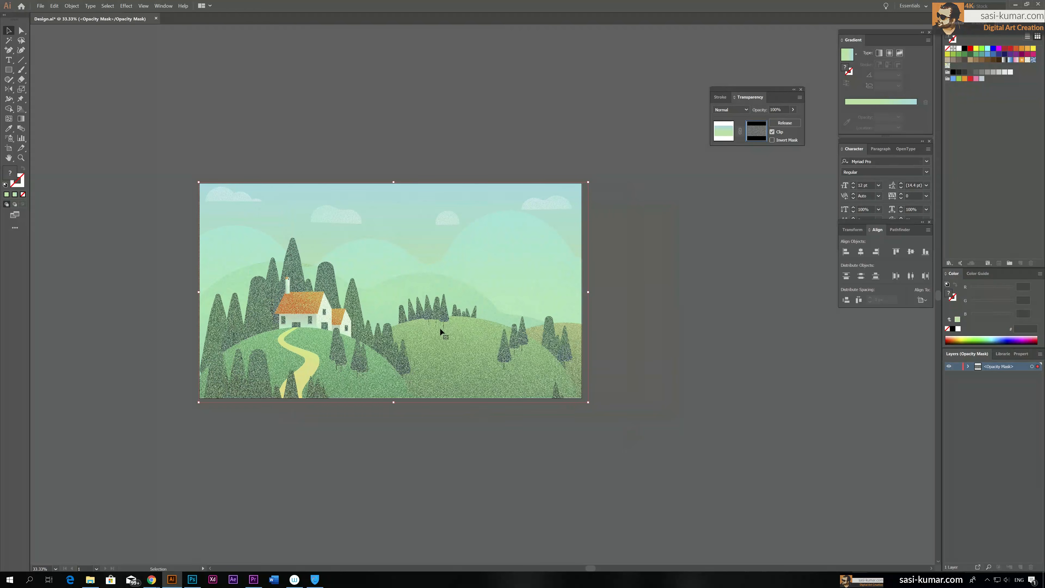
click(727, 136)
click(793, 110)
drag(796, 120, 767, 121)
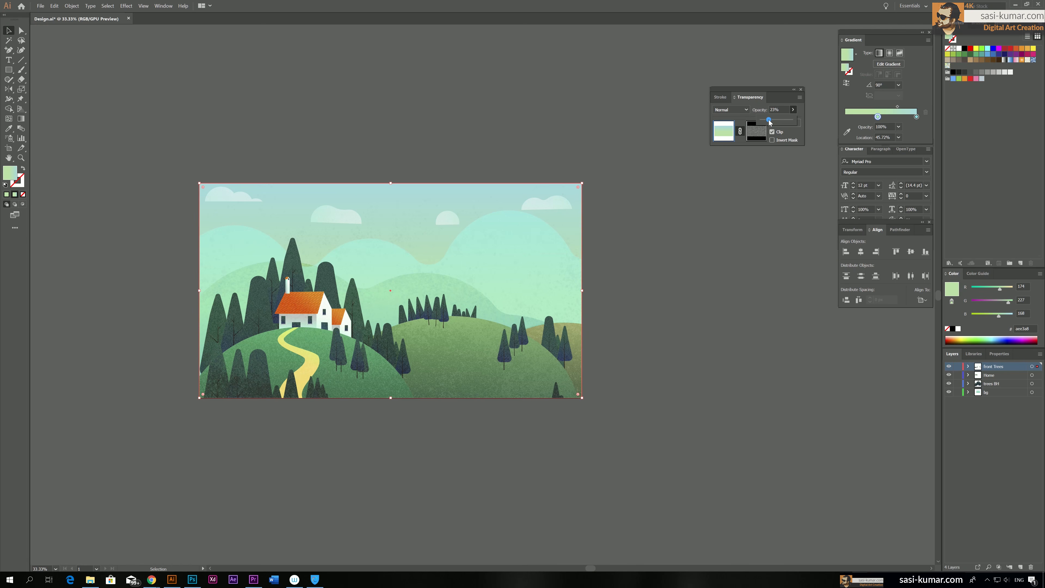
click(344, 121)
drag(232, 270, 335, 265)
key(a)
key(ctrl+z)
key(v)
Switch to Photoshop, examine the background colour in the colour picker without changing it, and return to Illustrator
click(192, 579)
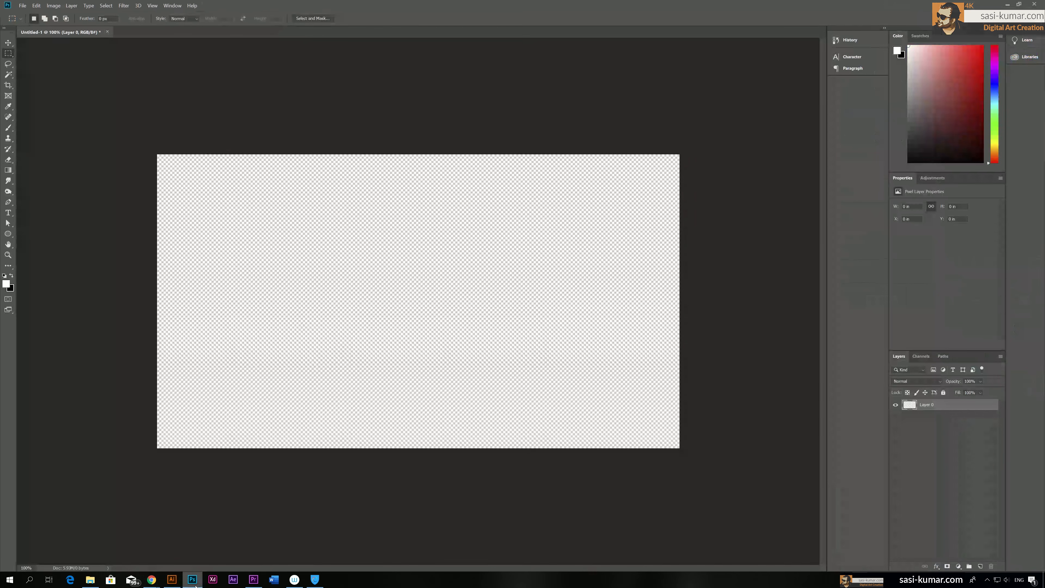
click(10, 287)
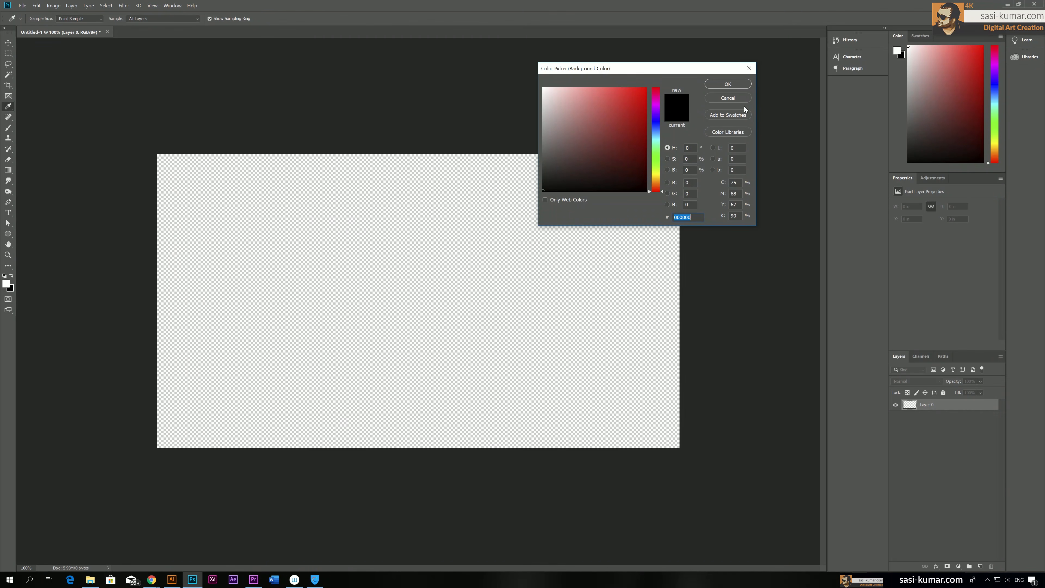
click(735, 99)
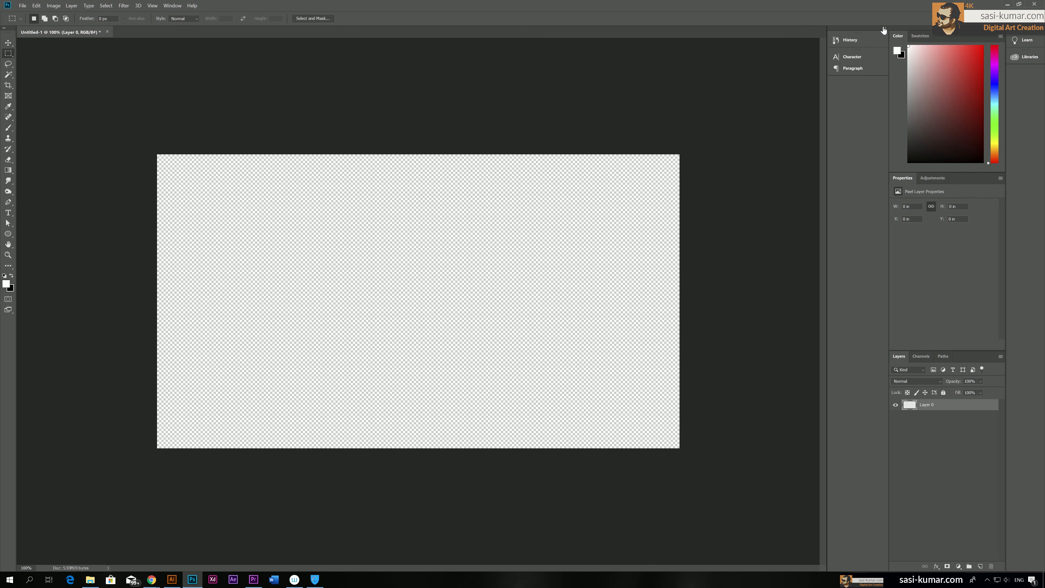
click(1007, 4)
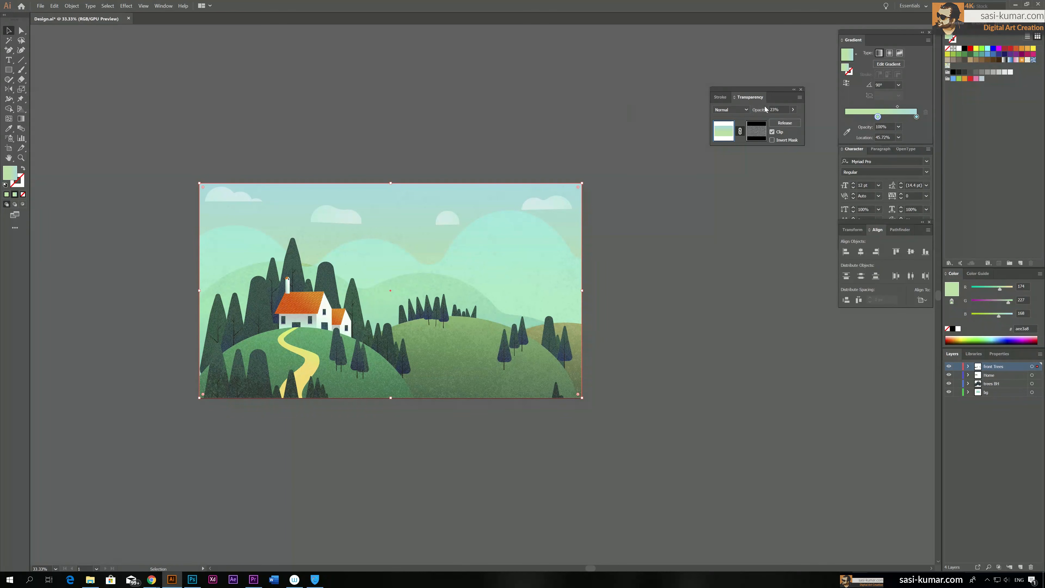
Raise the noise-masked rectangle's opacity to 100% and set its blending mode to Soft Light
click(792, 110)
drag(790, 119, 807, 121)
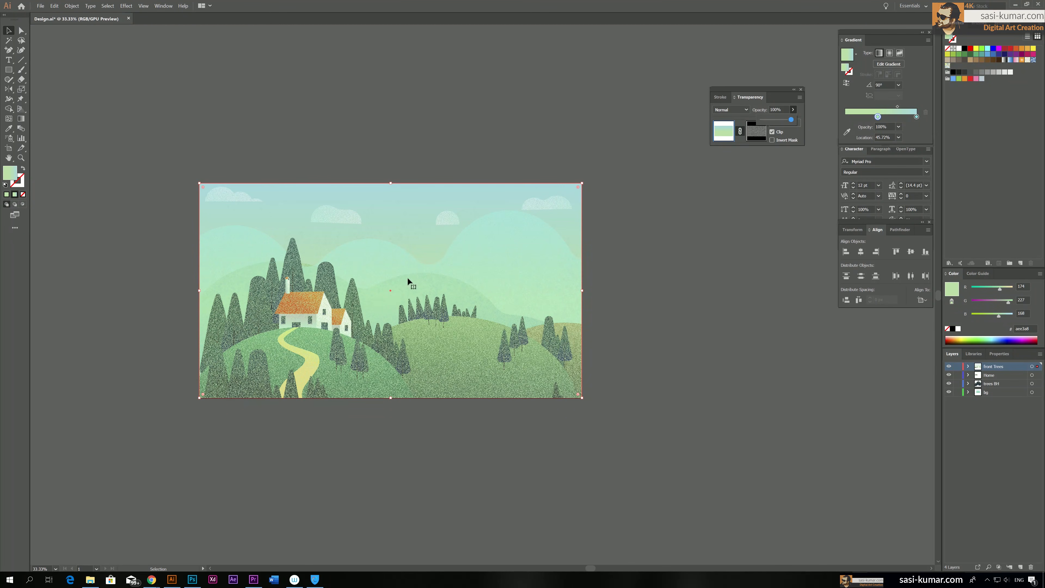
click(731, 109)
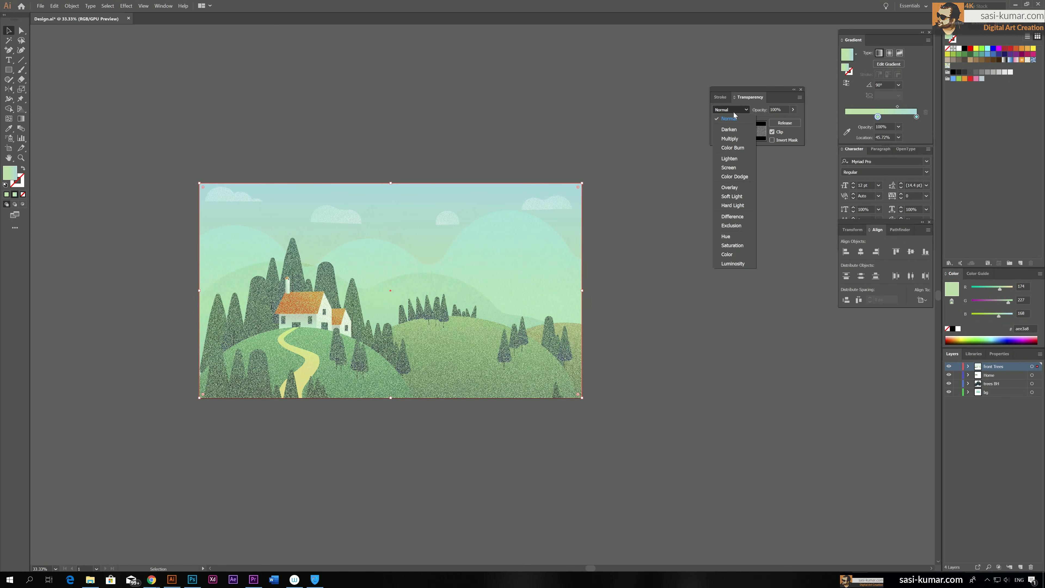
click(735, 196)
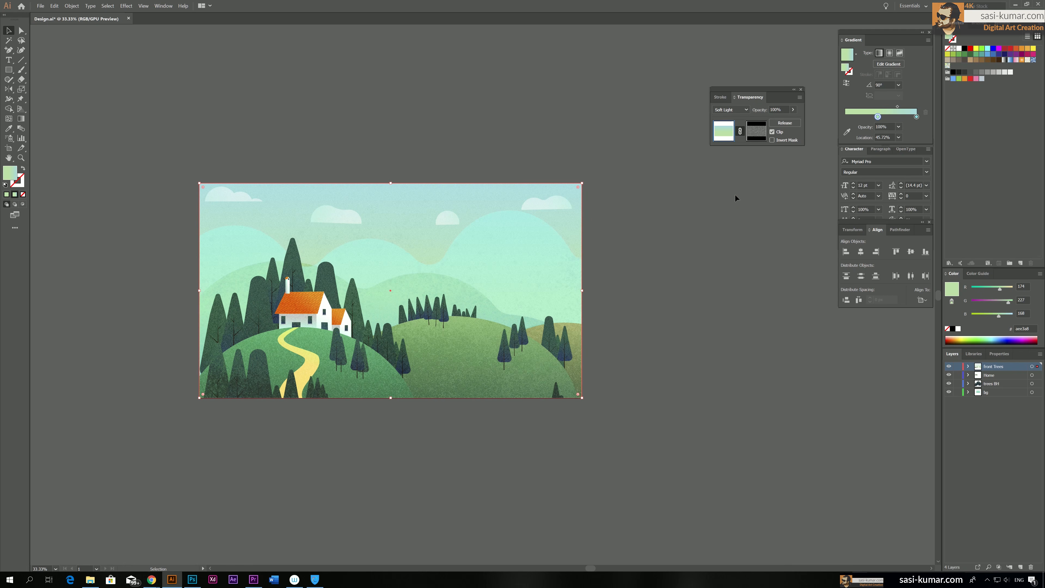
Lower the opacity of the Soft Light noise-masked rectangle to about 91% and deselect it
click(793, 109)
mouse_move(792, 120)
mouse_down()
mouse_move(775, 123)
mouse_move(794, 122)
mouse_up()
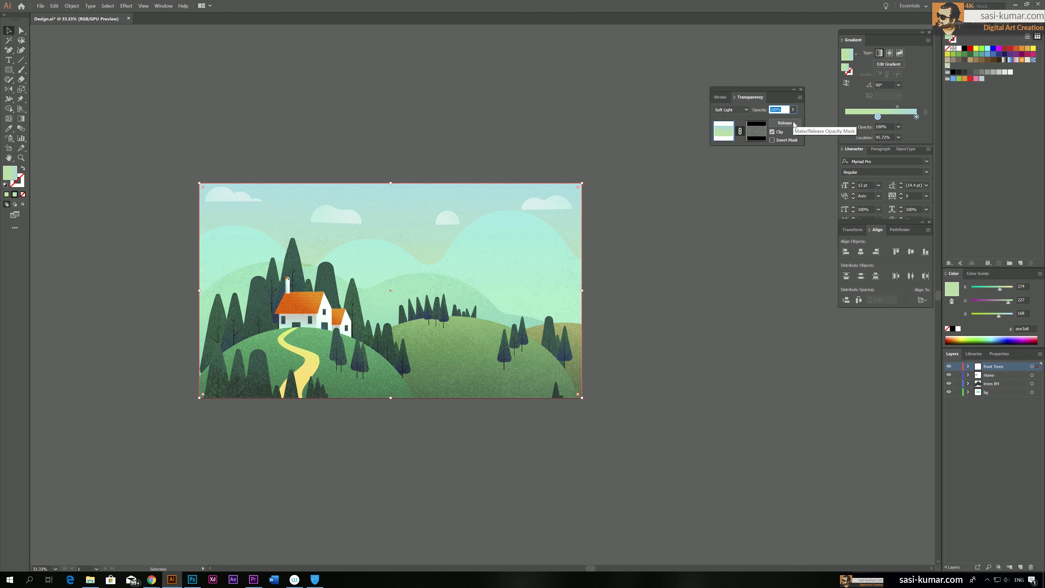
click(792, 109)
drag(793, 120, 787, 120)
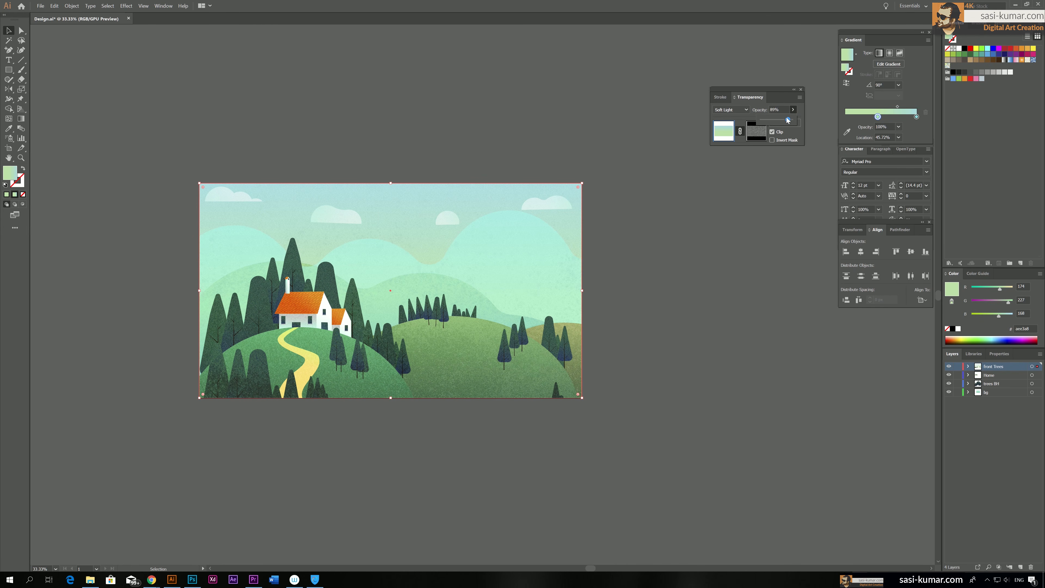
drag(788, 119, 788, 119)
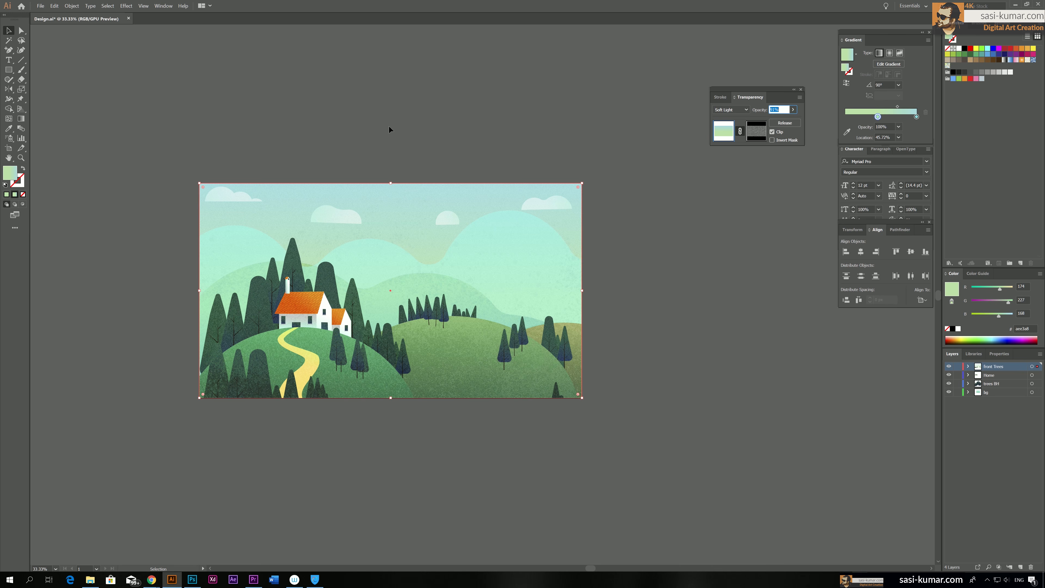
click(280, 116)
Examine the whole landscape at 50% zoom with the floating Transparency settings closed
drag(358, 130, 339, 115)
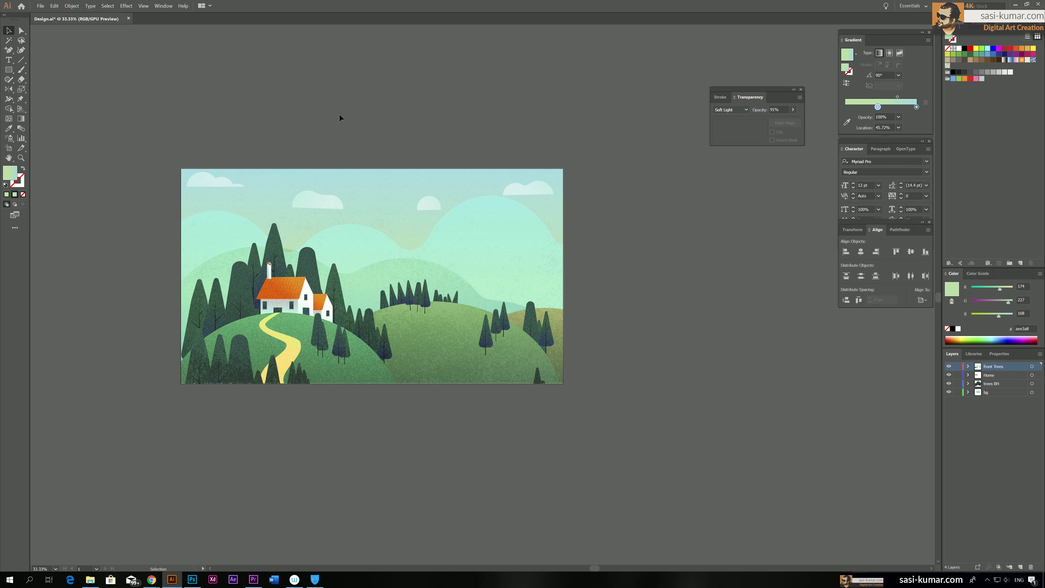
key(ctrl+plus)
drag(359, 134, 493, 148)
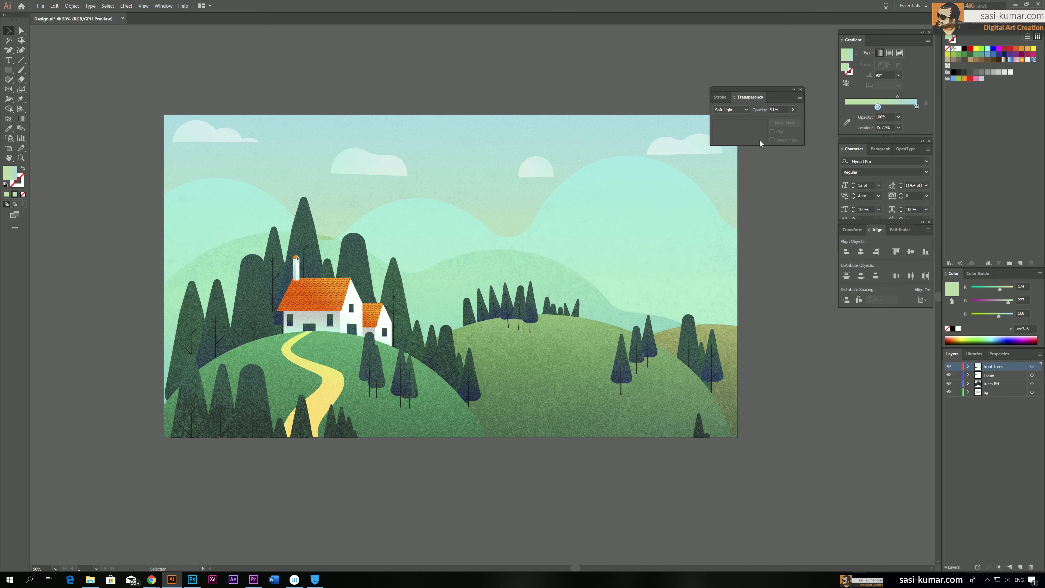
click(801, 89)
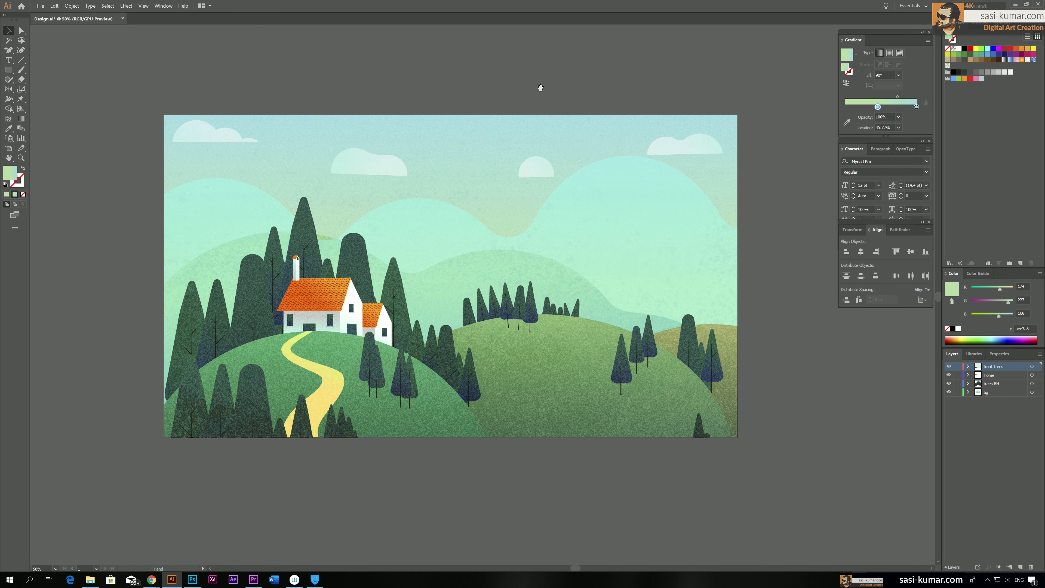
drag(540, 88, 536, 79)
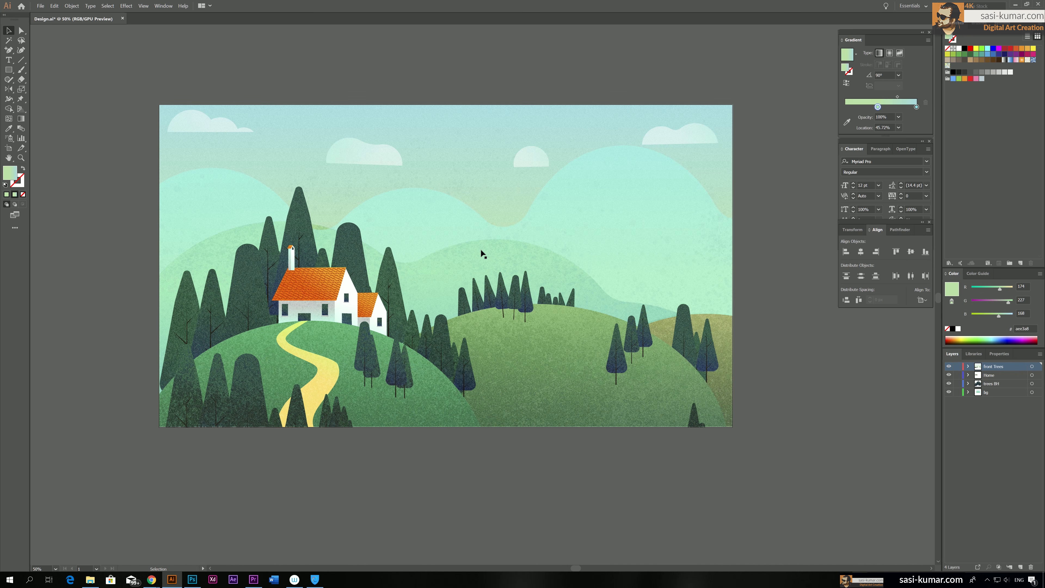
scroll(481, 249, down, 1)
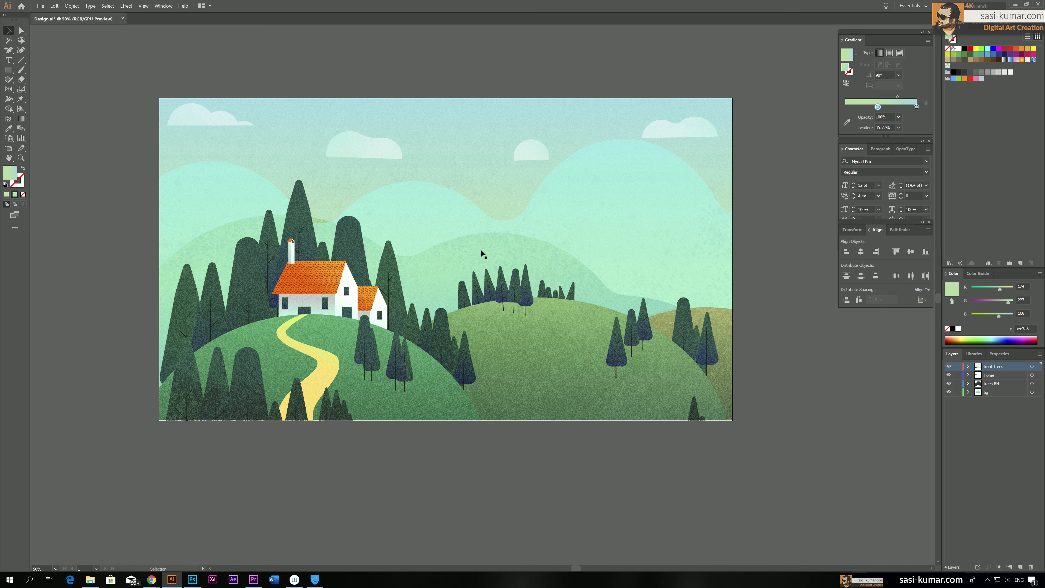